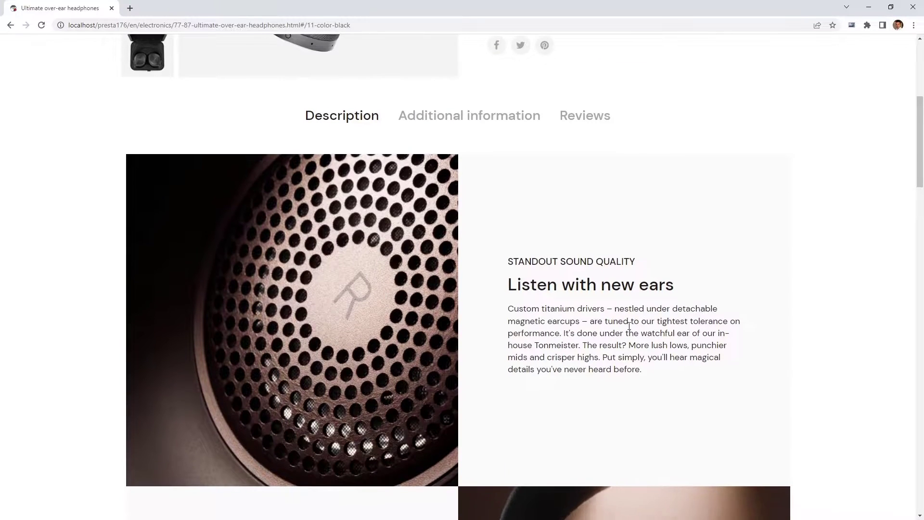
Look through the headphones product page's Additional information, Reviews and Description sections.
left_click(504, 123)
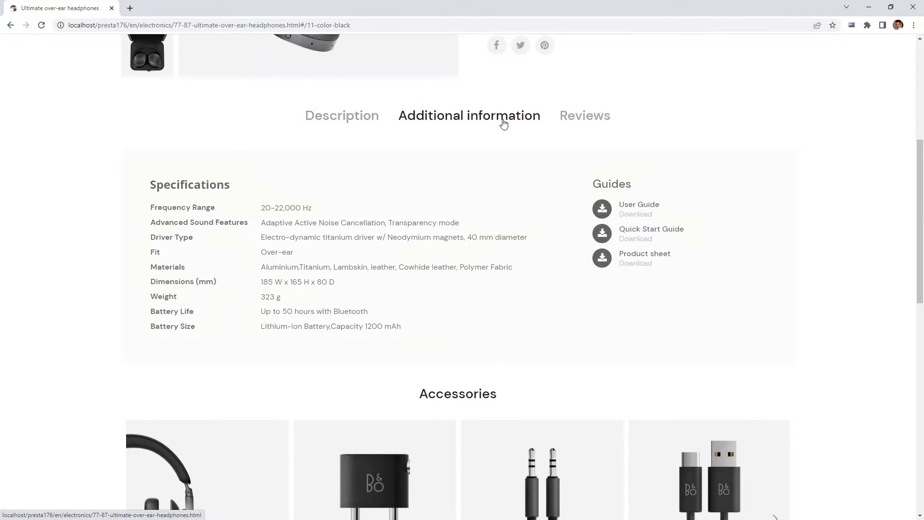
left_click(585, 116)
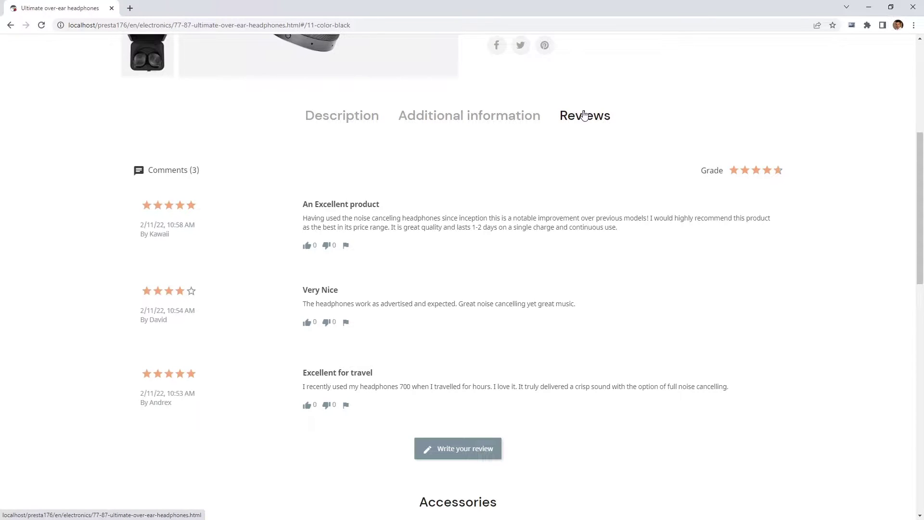
left_click(361, 118)
Examine the desktop product description, including the comfort image carousel, and the Accessories and related products below it.
scroll(362, 118, "down", 5)
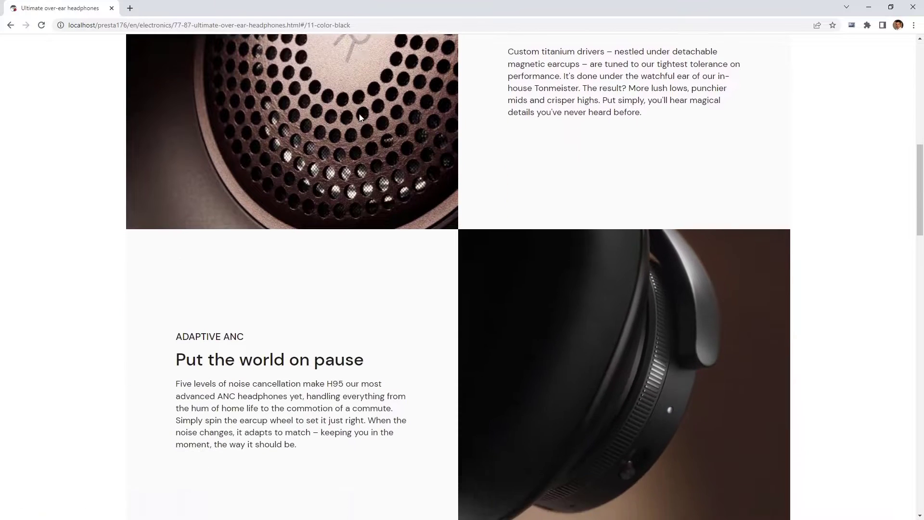
scroll(361, 118, "down", 3)
scroll(362, 119, "down", 2)
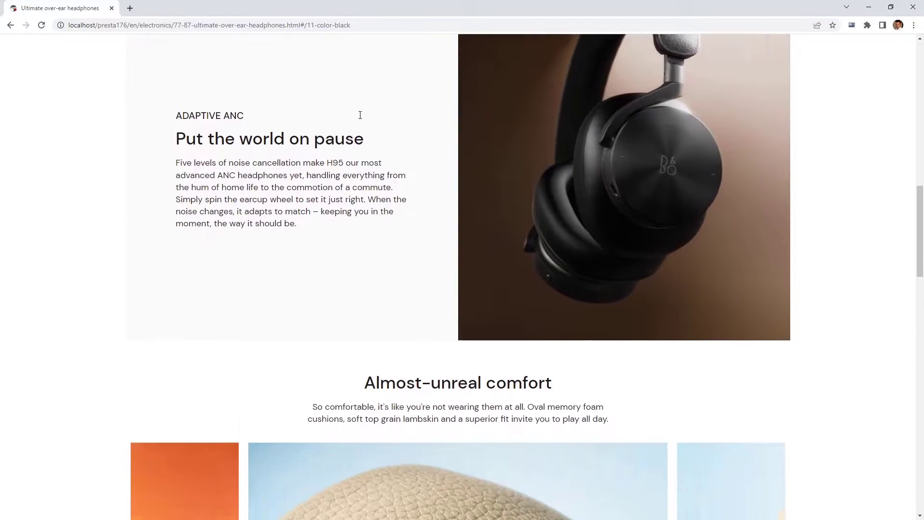
scroll(362, 119, "down", 7)
left_click_drag(567, 206, 483, 201)
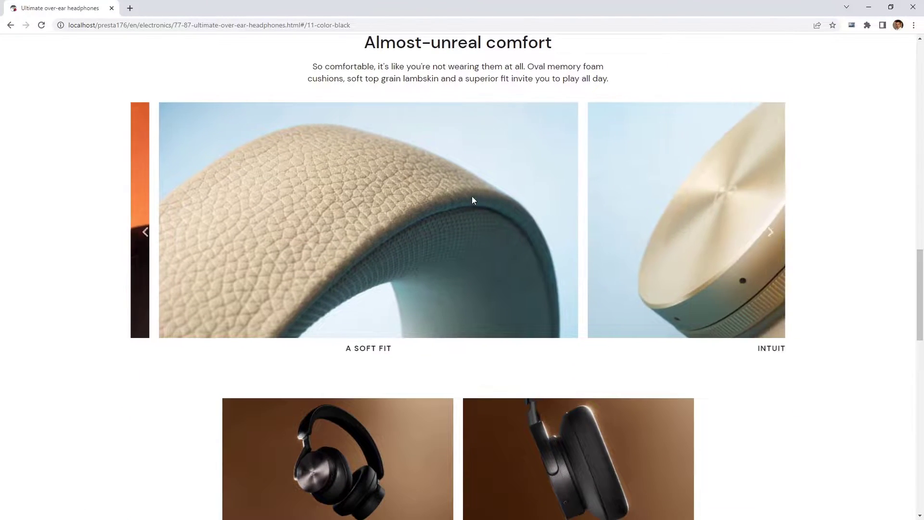
left_click_drag(585, 198, 499, 198)
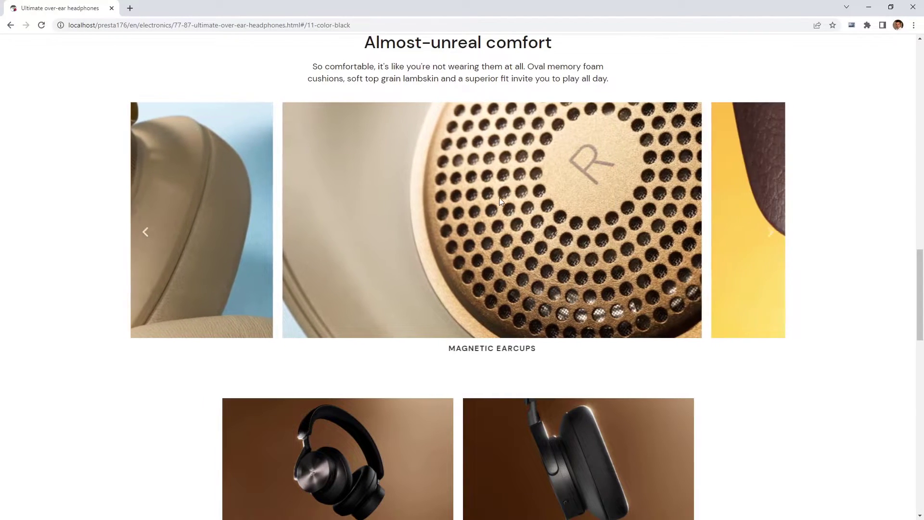
scroll(498, 198, "down", 8)
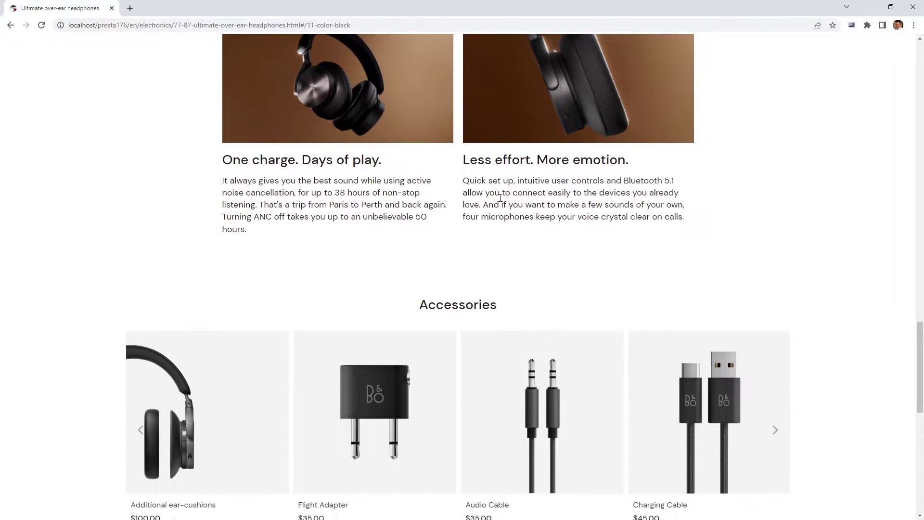
scroll(501, 198, "down", 4)
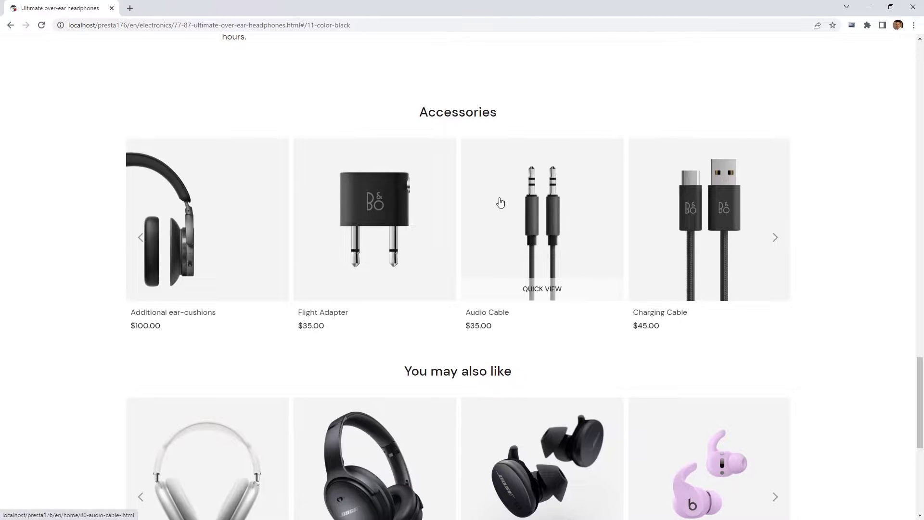
left_click_drag(501, 202, 399, 206)
scroll(398, 206, "down", 4)
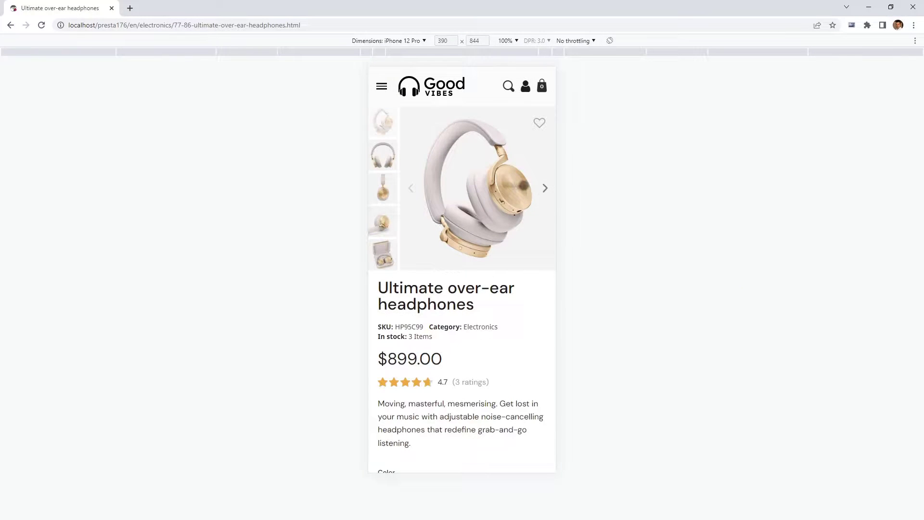
Swipe through the product images in the mobile preview and set the order quantity to 2.
left_click_drag(524, 184, 469, 183)
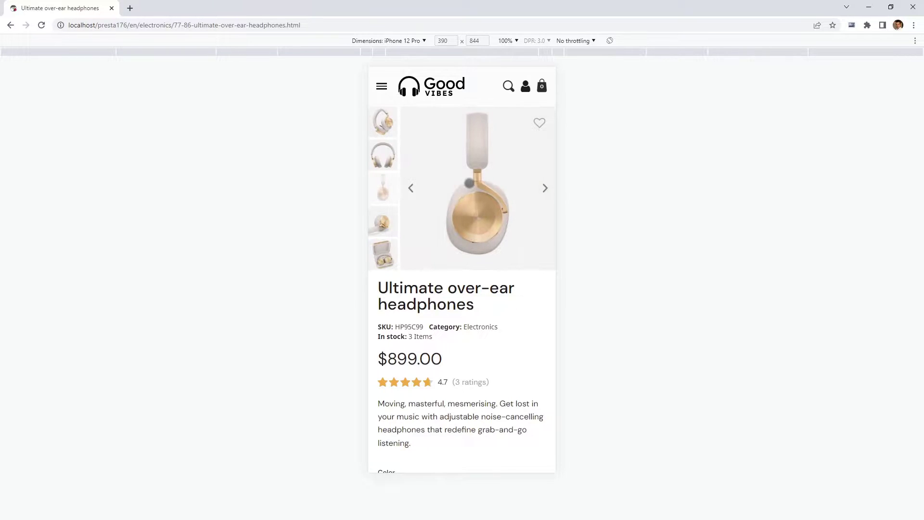
left_click_drag(489, 355, 483, 178)
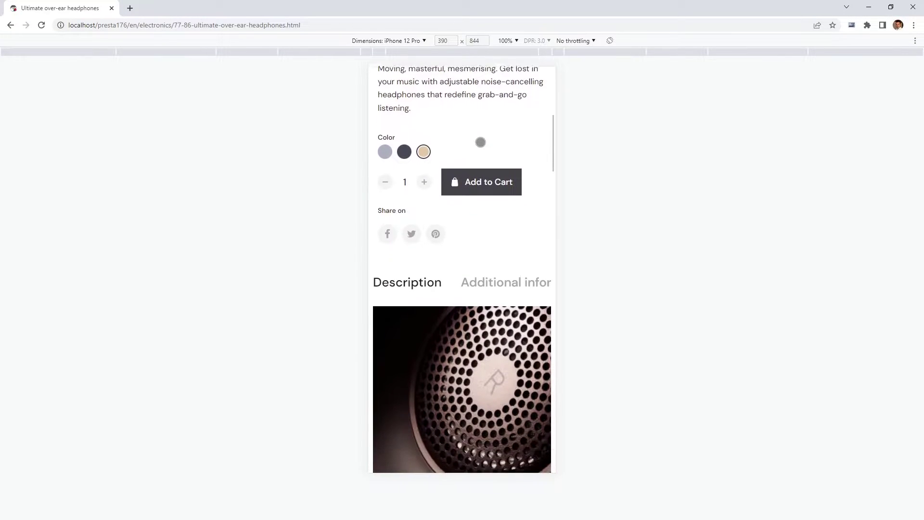
left_click(424, 178)
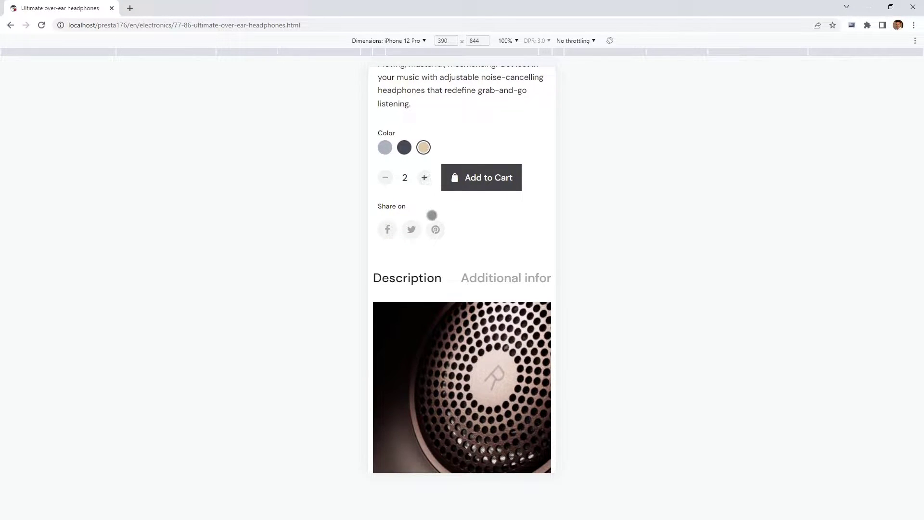
View the Additional information, Reviews and Description sections of the product page in the mobile preview.
left_click_drag(467, 256, 402, 151)
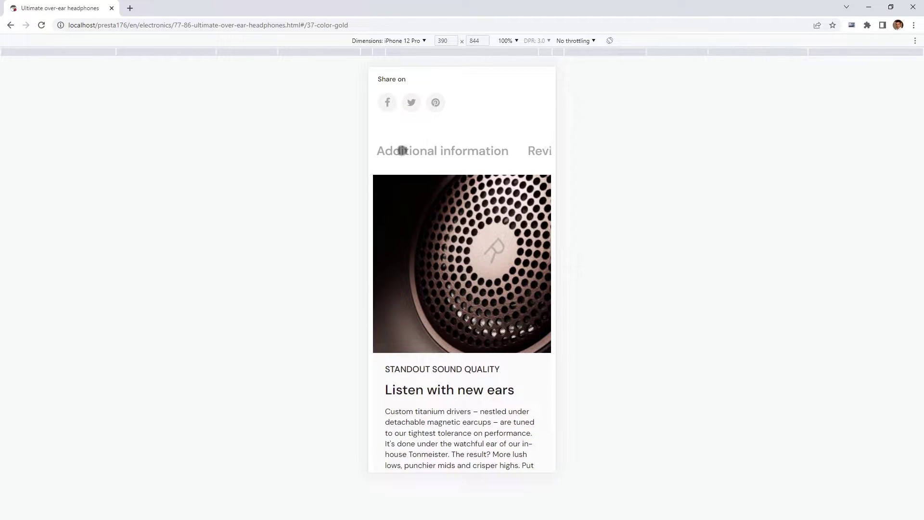
left_click(402, 151)
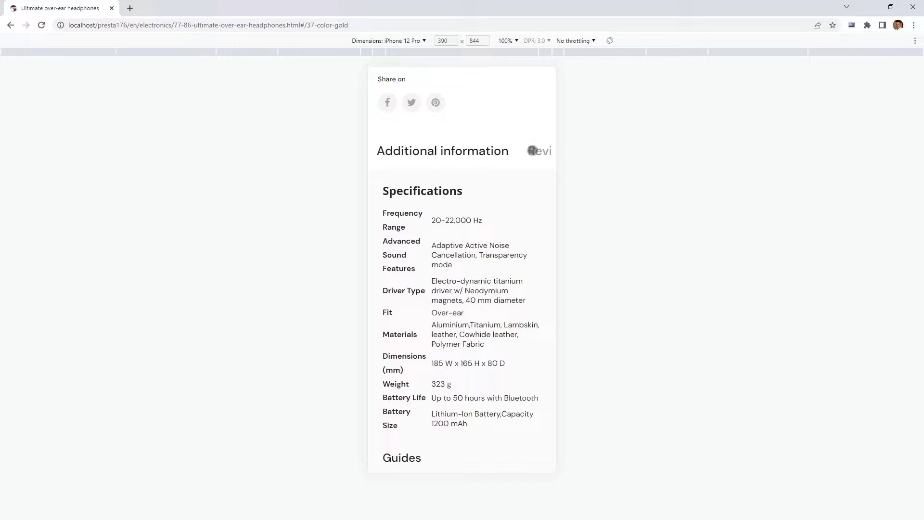
left_click_drag(535, 151, 480, 152)
left_click(515, 151)
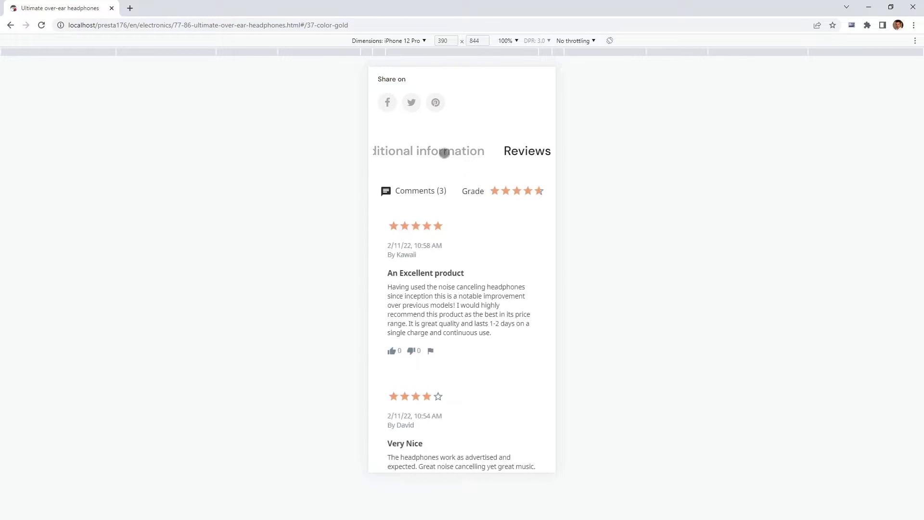
left_click_drag(386, 151, 499, 151)
left_click(424, 150)
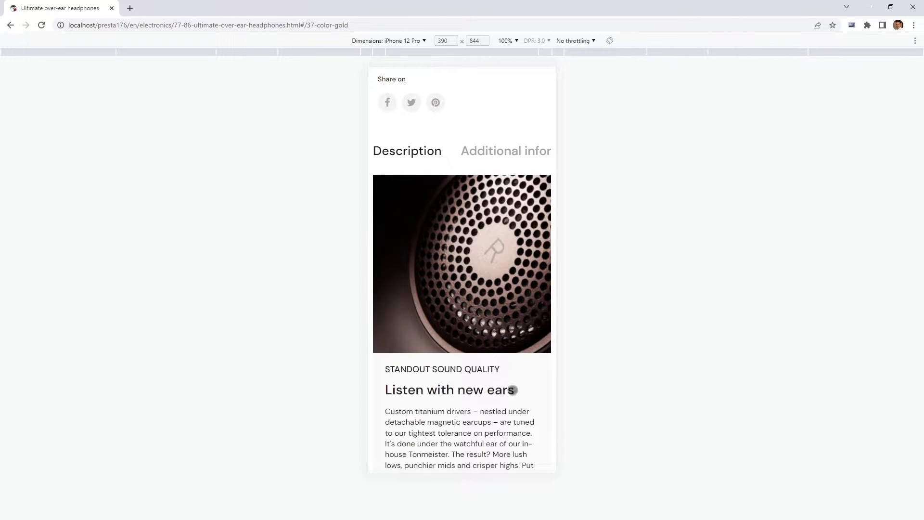
Examine the mobile product description, comfort carousel, Accessories and You may also like product sliders.
left_click_drag(512, 390, 496, 251)
left_click_drag(498, 388, 499, 241)
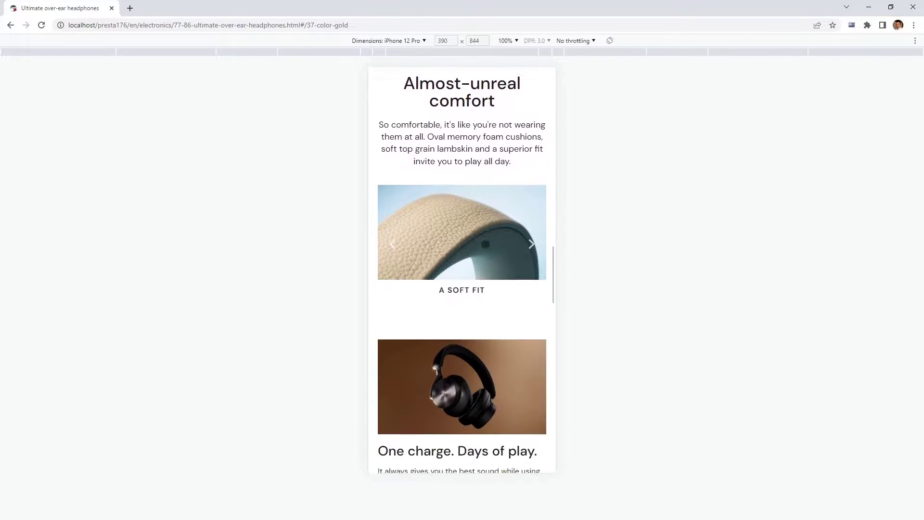
left_click_drag(491, 353, 491, 303)
left_click_drag(491, 406, 499, 1)
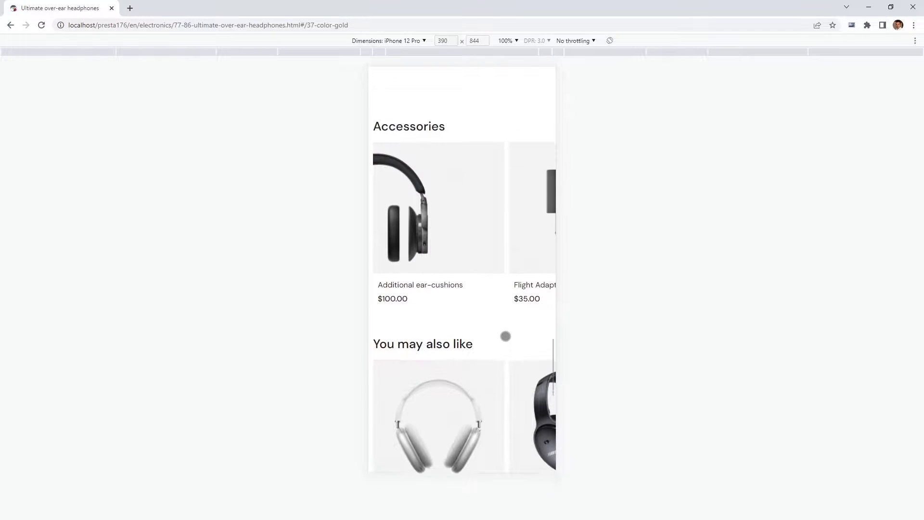
left_click_drag(506, 337, 506, 299)
left_click_drag(542, 194, 491, 196)
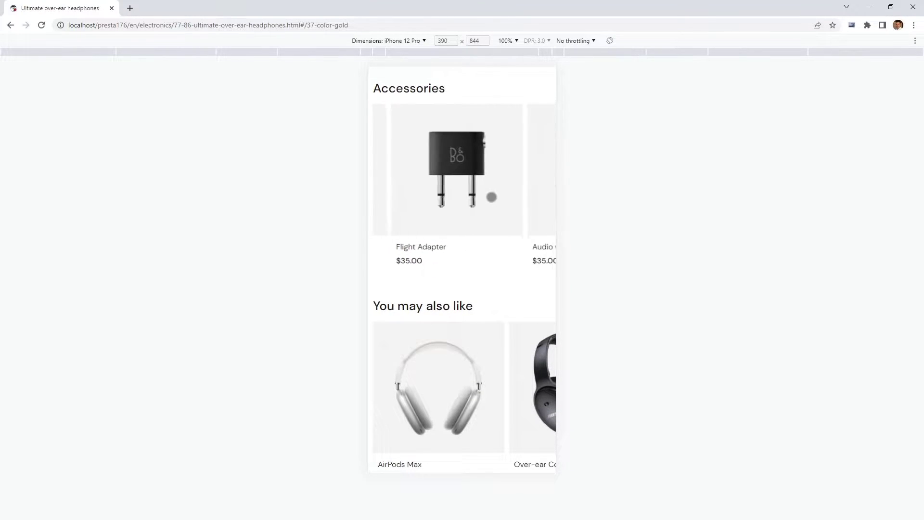
left_click_drag(523, 375, 481, 462)
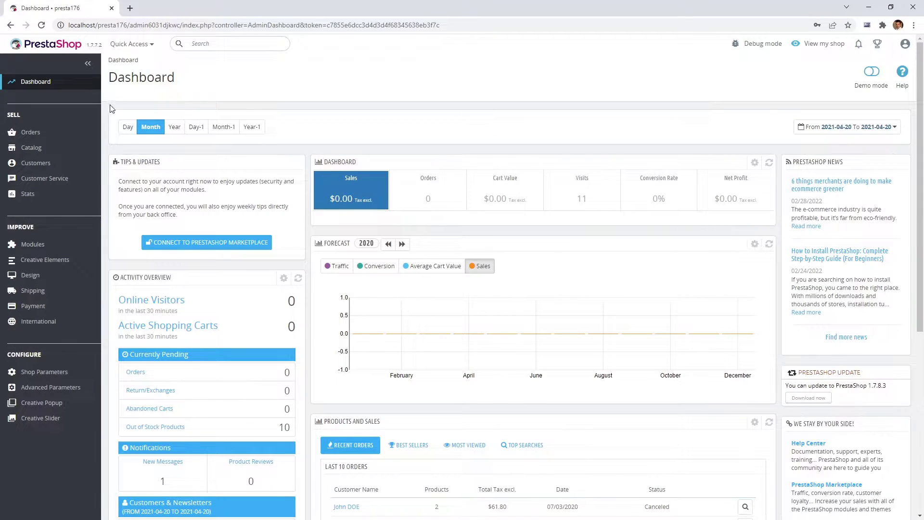
Open the Creative Elements Theme Builder in the PrestaShop back office and start a new template.
mouse_move(81, 260)
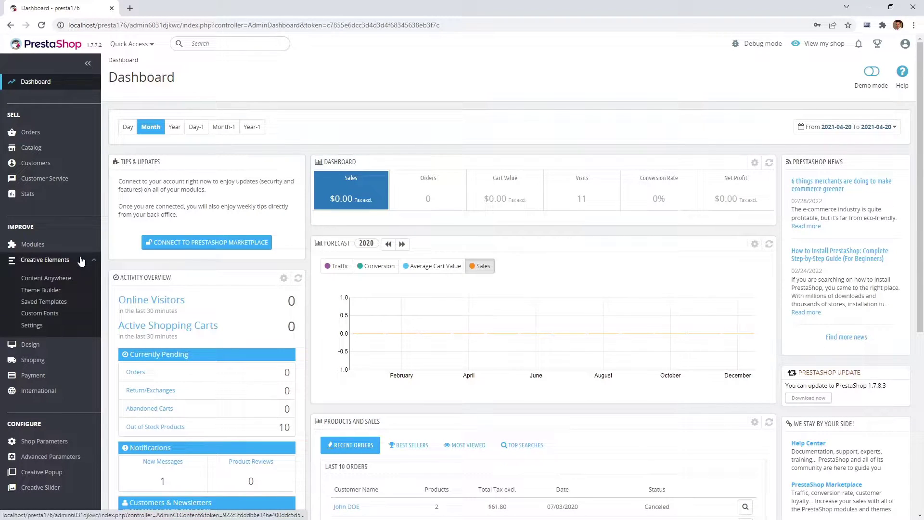
left_click(57, 294)
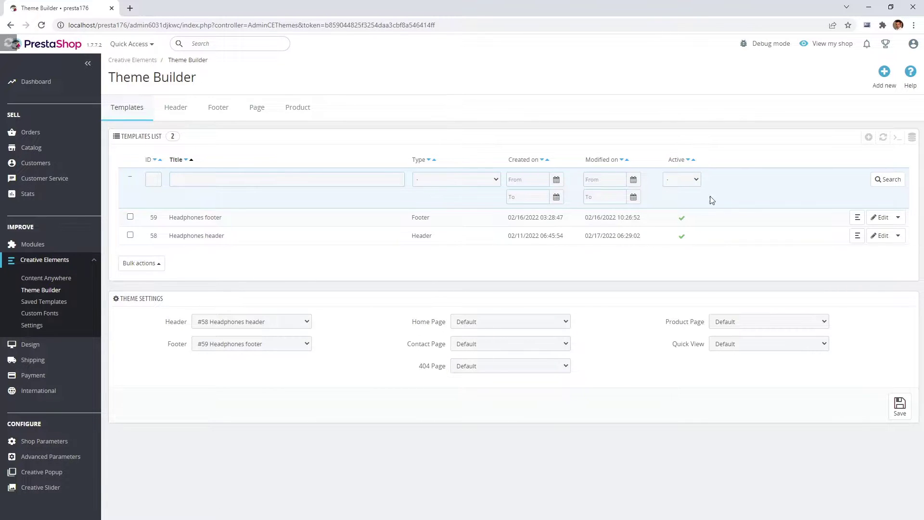
left_click(883, 85)
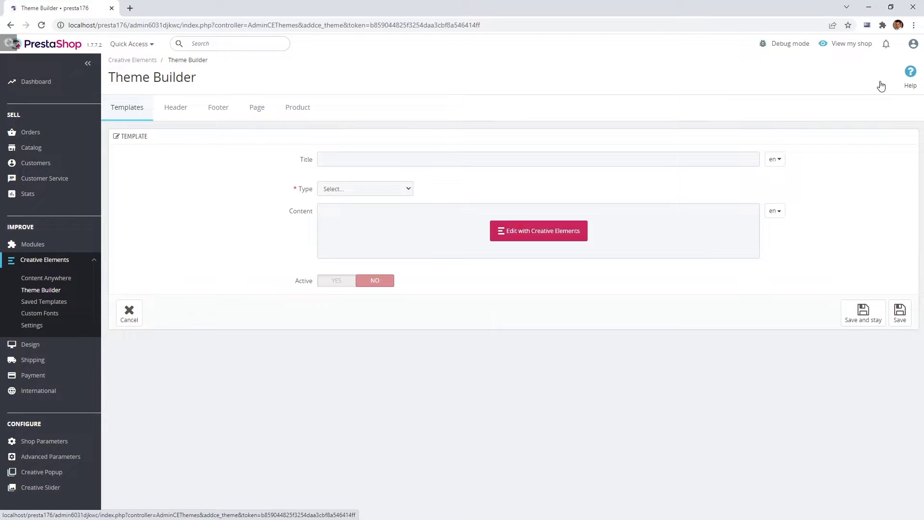
Title the template Headphones Product Page, set its type to Product Page, activate it, and save while staying on the form.
type("Headphones Product Page")
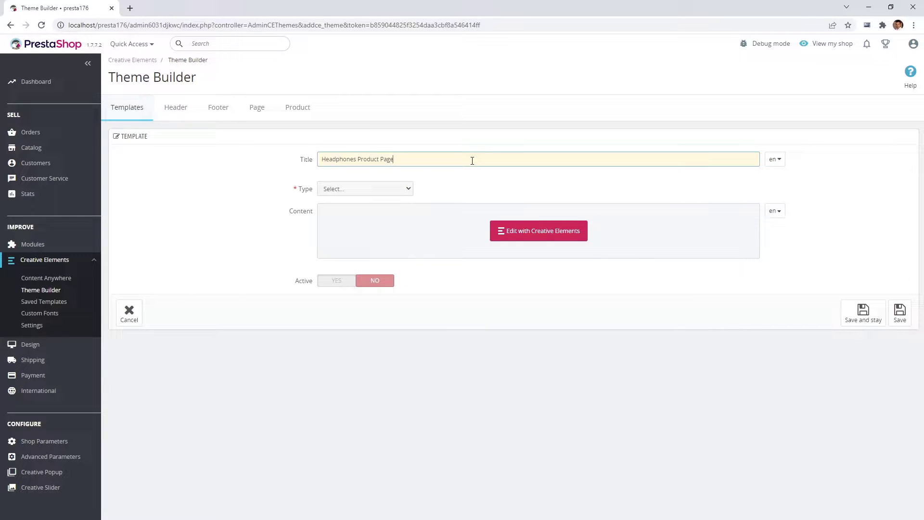
left_click(411, 189)
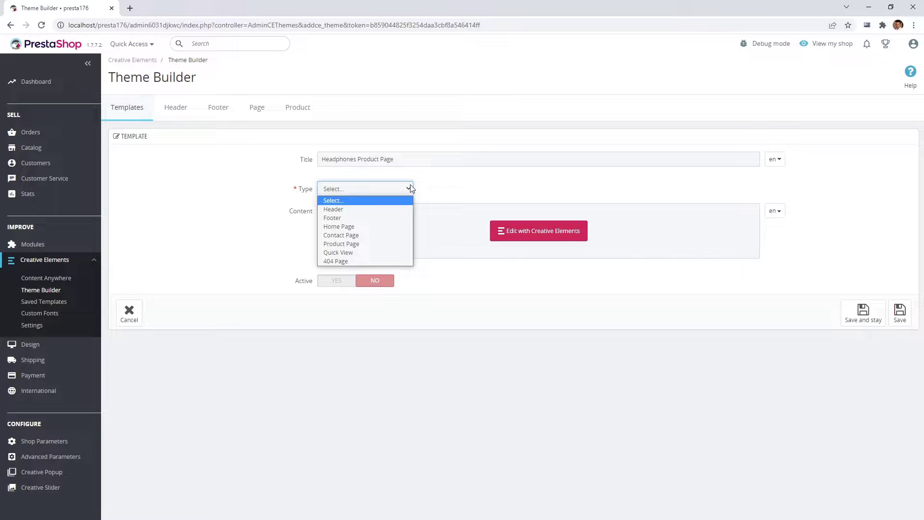
left_click(373, 244)
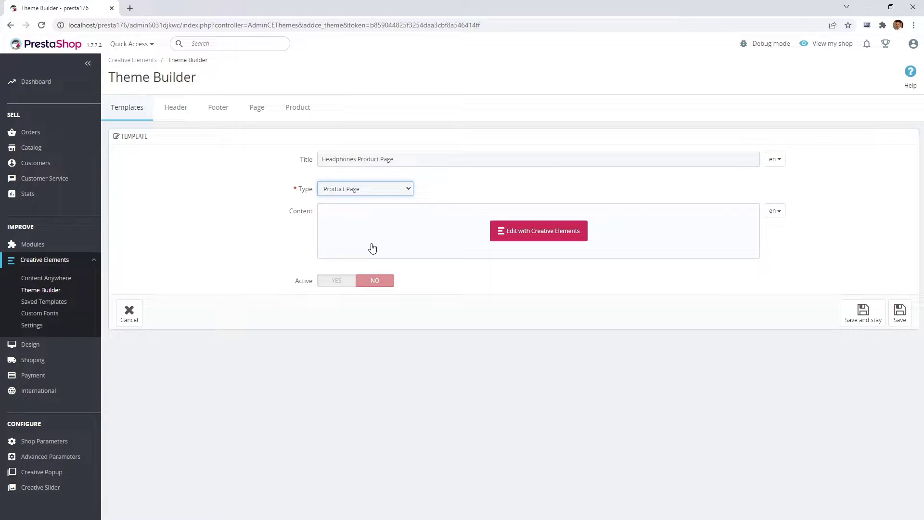
left_click(347, 281)
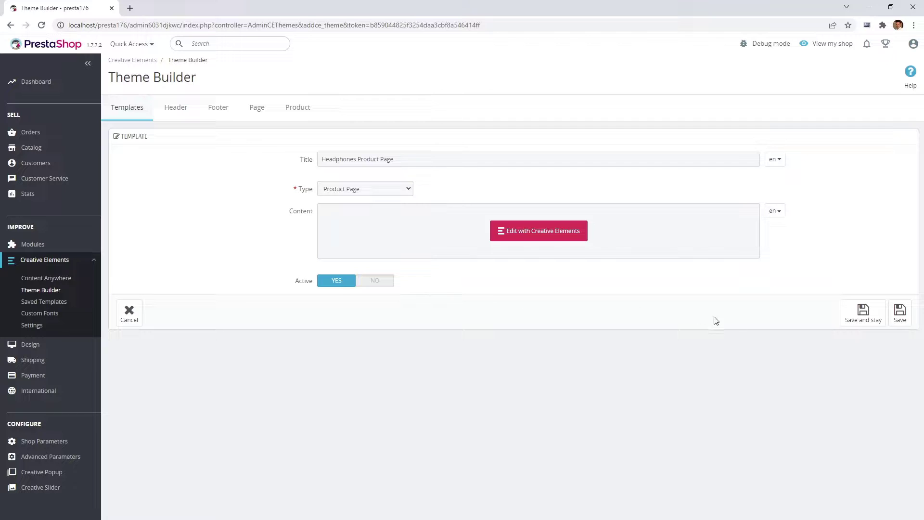
left_click(851, 320)
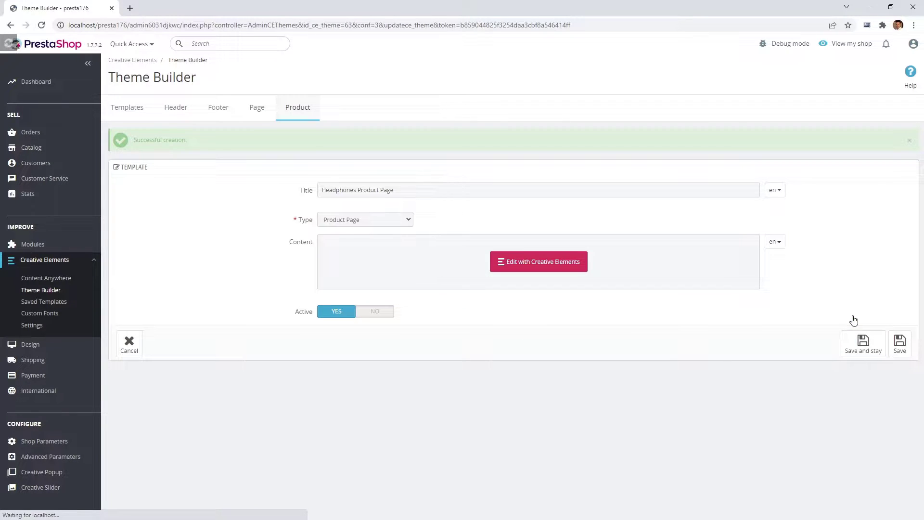
Open the template in the Creative Elements editor, look through the Product blocks in the library, and close the library.
left_click(561, 270)
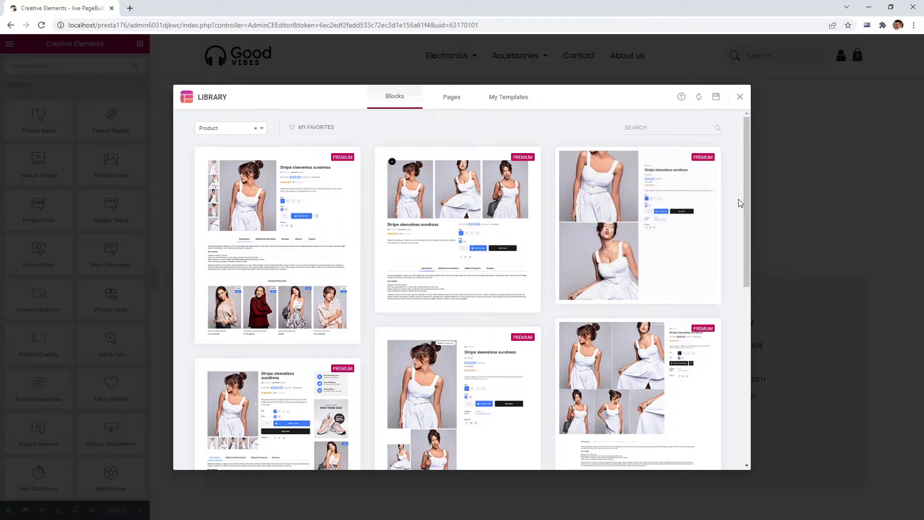
scroll(740, 203, "down", 12)
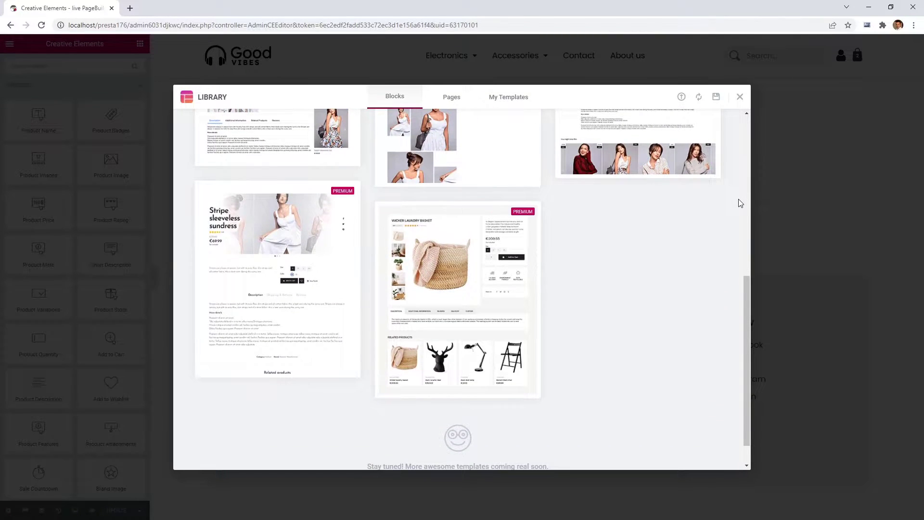
scroll(740, 203, "up", 12)
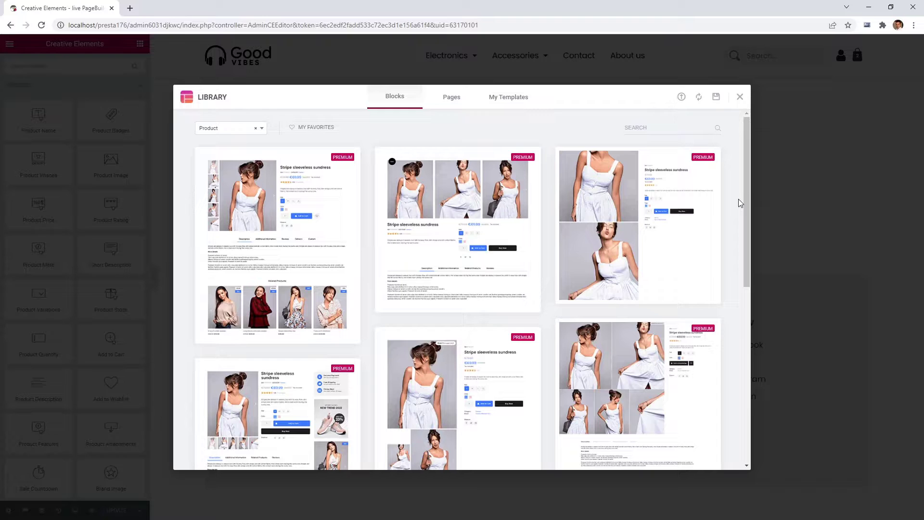
left_click(740, 97)
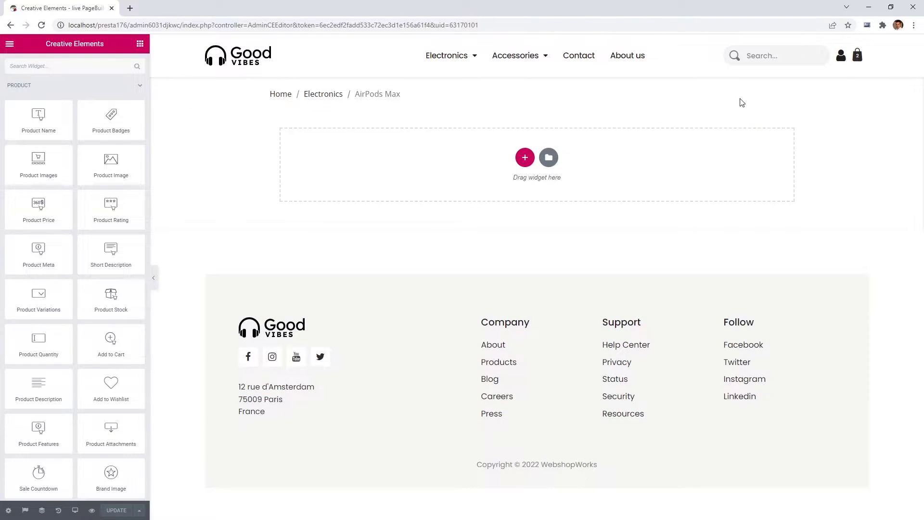
Add a section with two equal columns to the empty template and set its columns gap to No Gap.
left_click(527, 157)
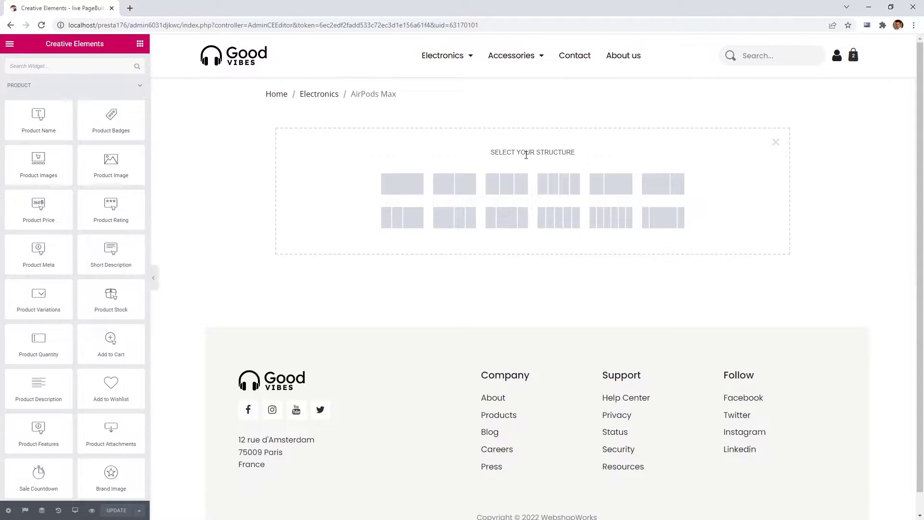
left_click(469, 182)
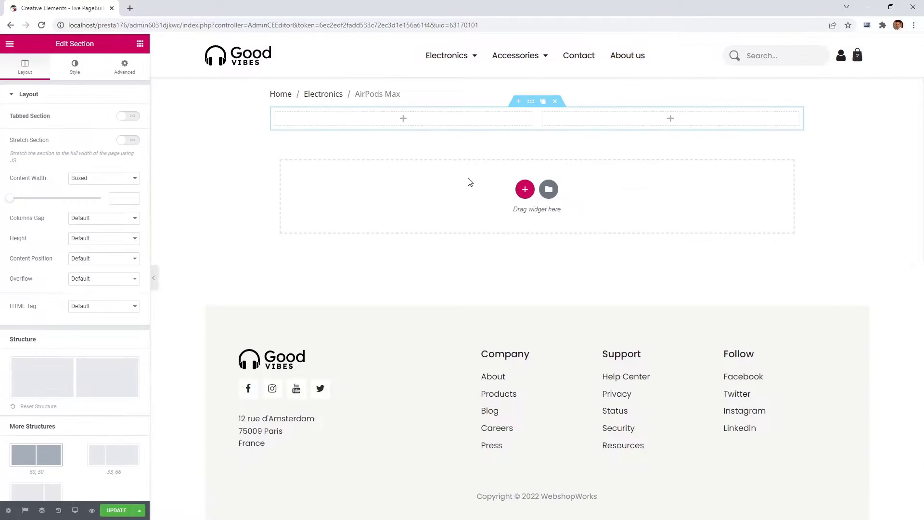
left_click(130, 220)
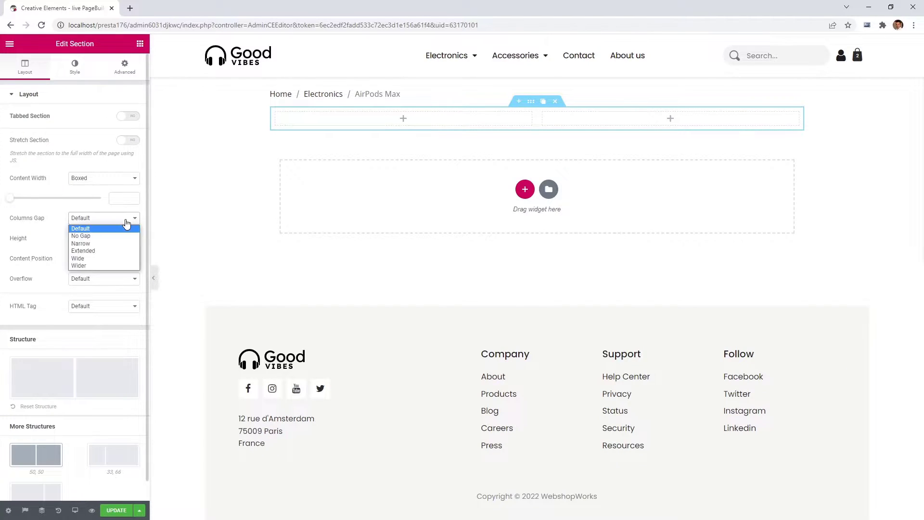
left_click(109, 237)
Place a Product Images widget in the section's left column and a Product Name widget in the right column.
left_click(140, 44)
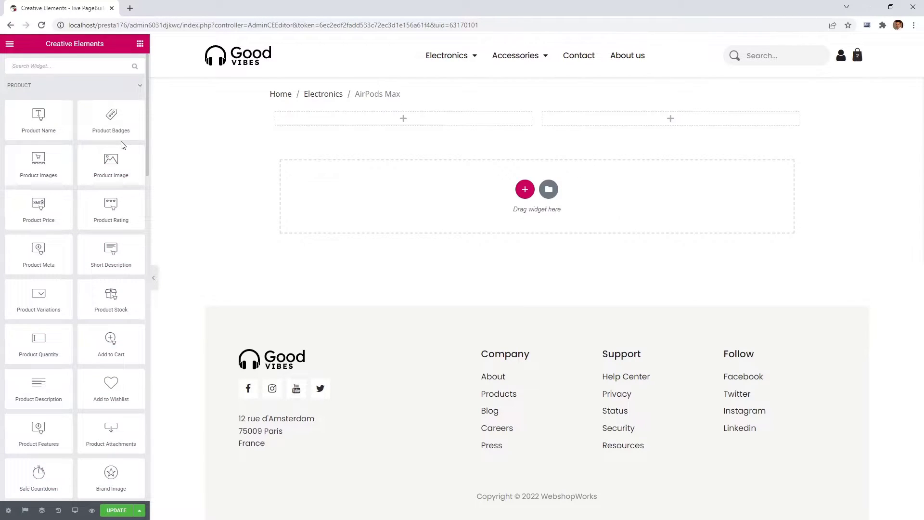
left_click_drag(41, 166, 369, 121)
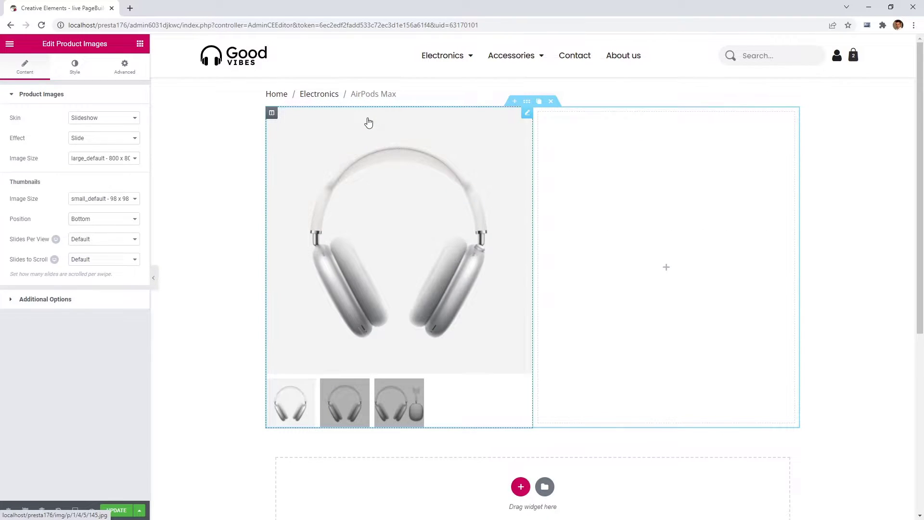
left_click(140, 44)
left_click_drag(38, 117, 621, 159)
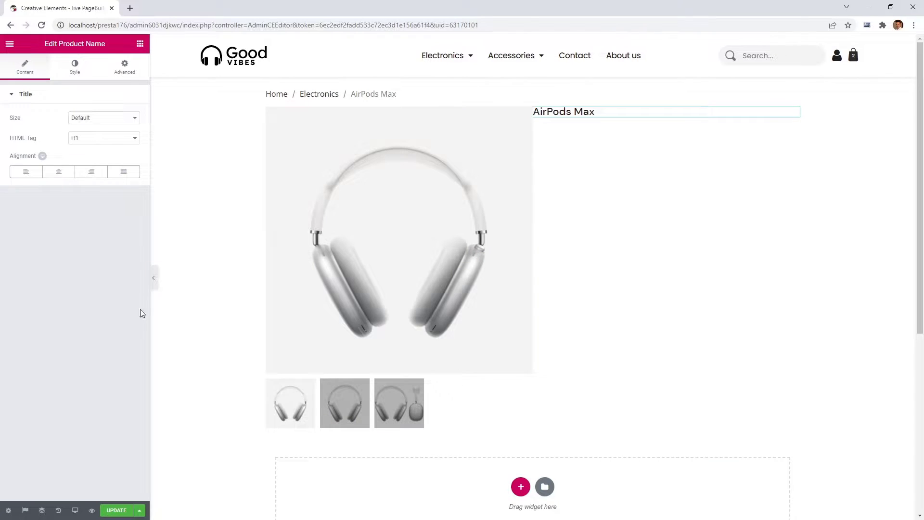
Set the template's page layout to CE Full Width in the product page settings.
left_click(9, 511)
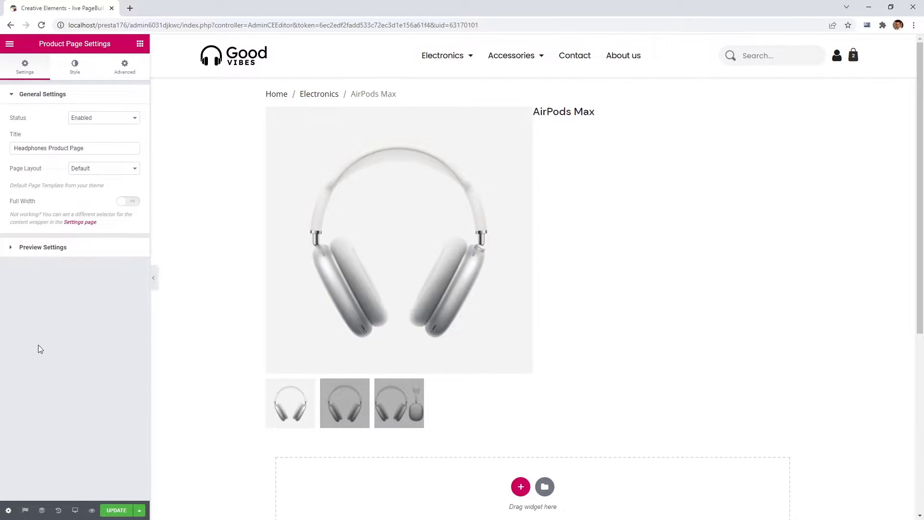
left_click(92, 172)
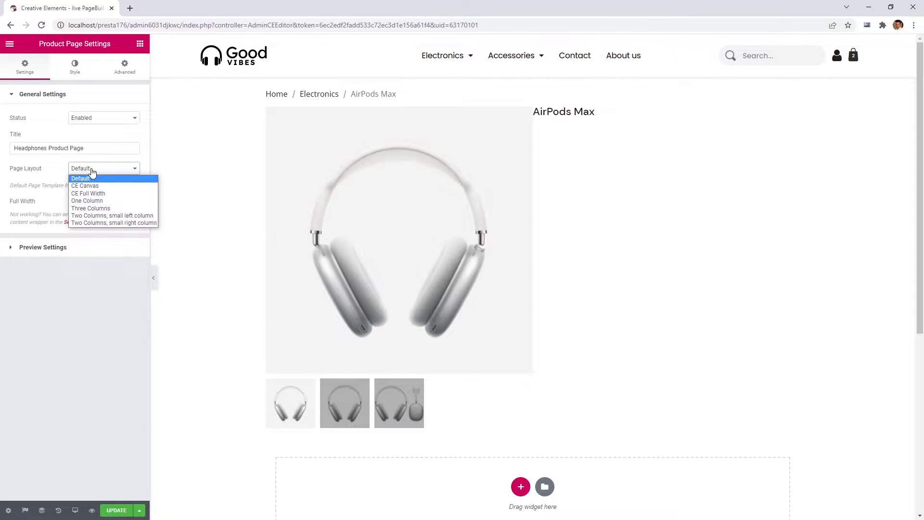
left_click(95, 194)
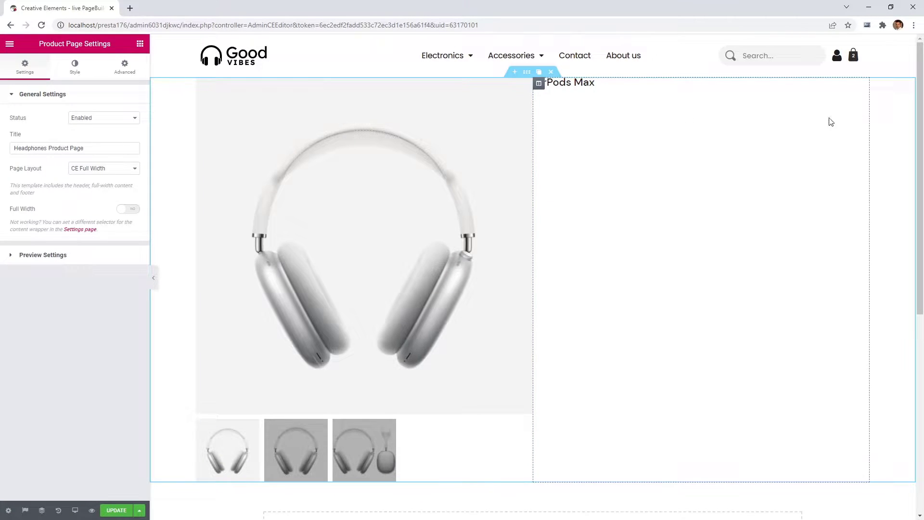
Choose Ultimate over-ear headphones as the preview product for the template and apply the preview.
left_click(101, 261)
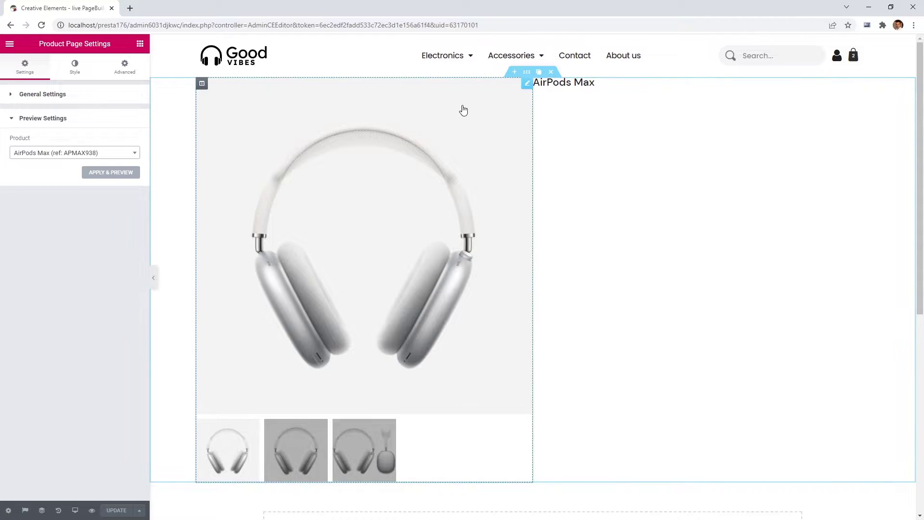
left_click(108, 160)
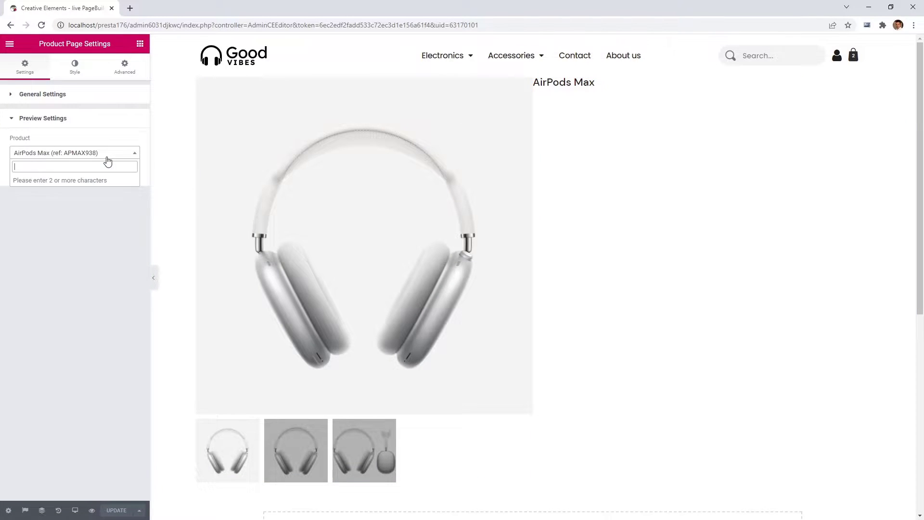
type("Head")
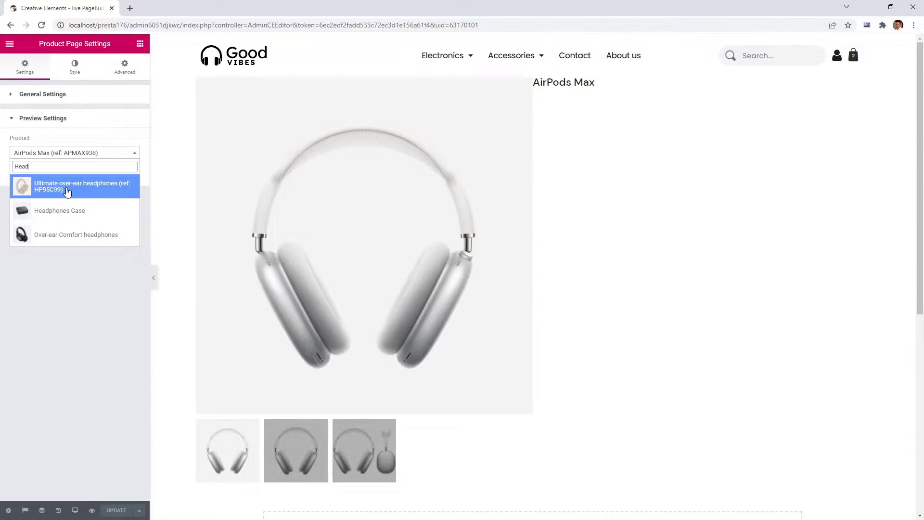
left_click(67, 191)
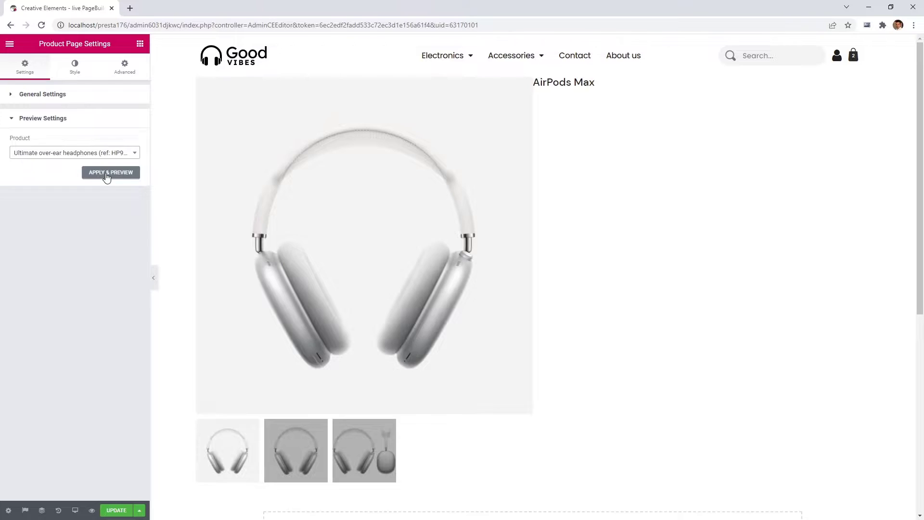
left_click(100, 176)
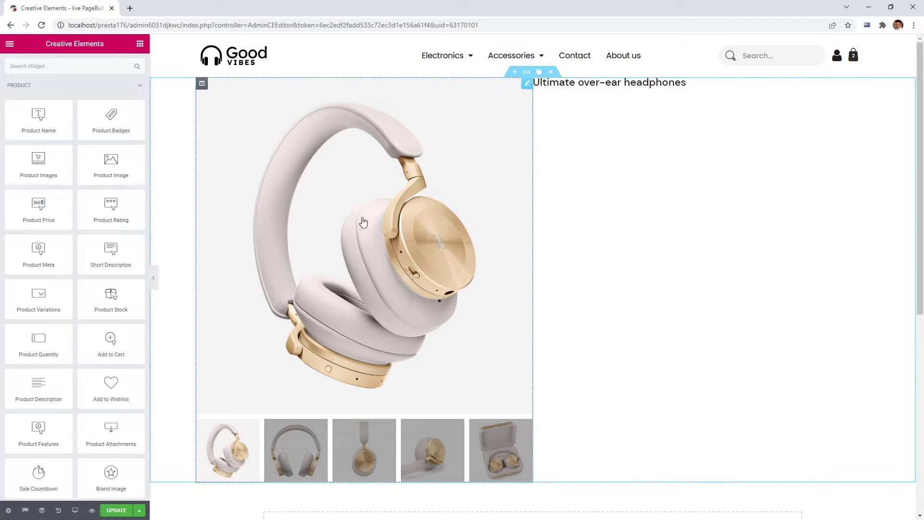
Set the height of the Product Images widget's main image to 600.
left_click(528, 83)
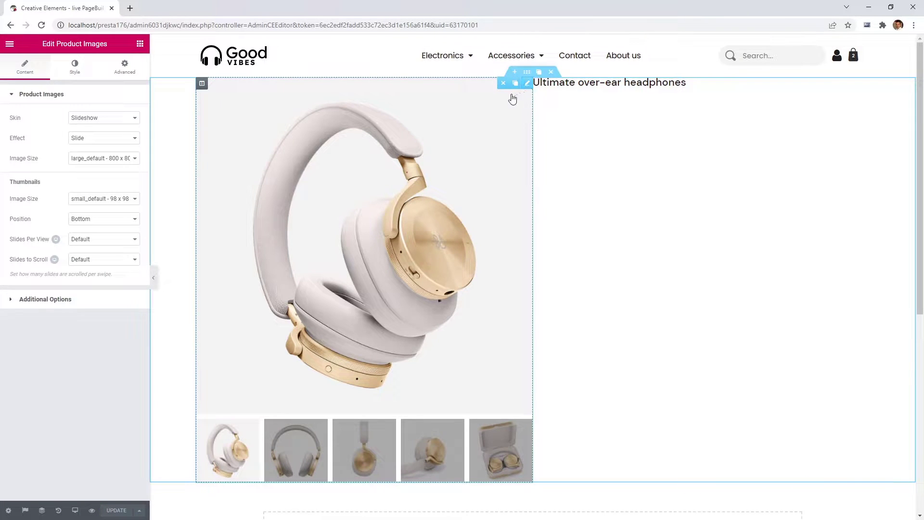
left_click(76, 71)
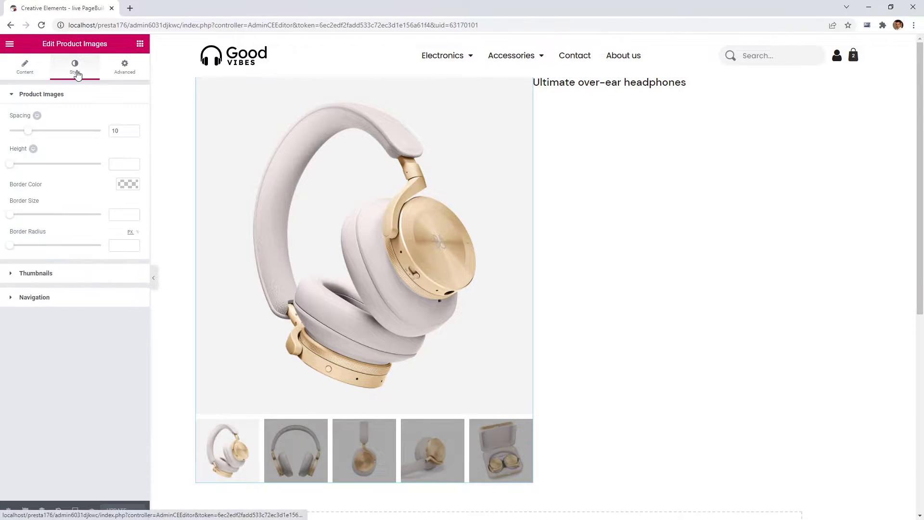
left_click(124, 164)
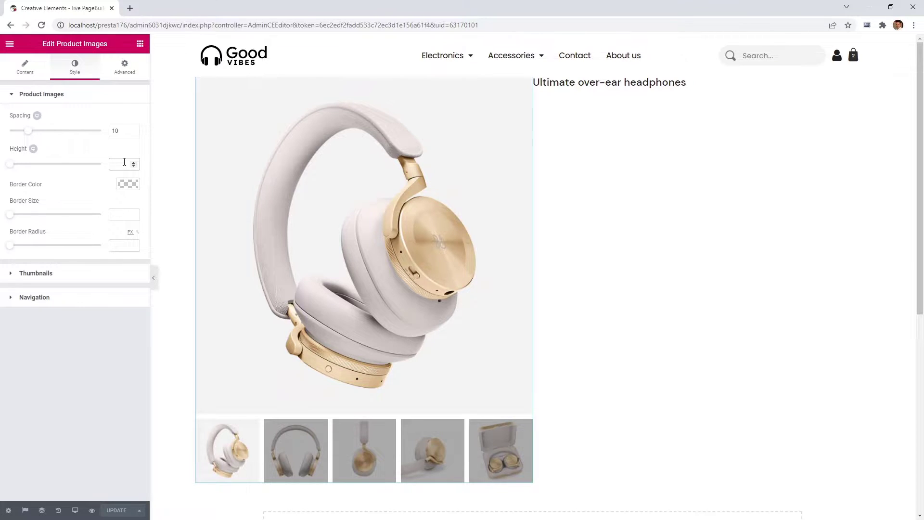
type("600")
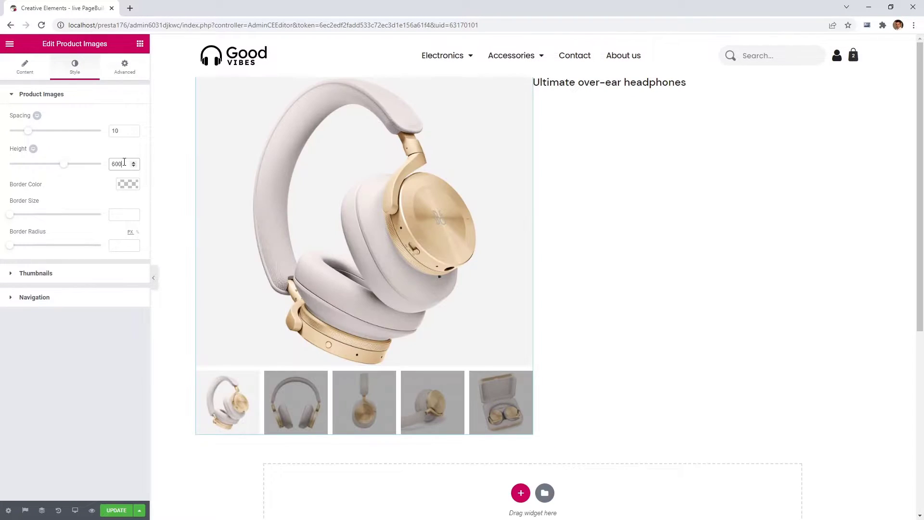
Keep the Slide effect on the Product Images slideshow and test its transition by browsing the slides and returning to the first image.
left_click(33, 77)
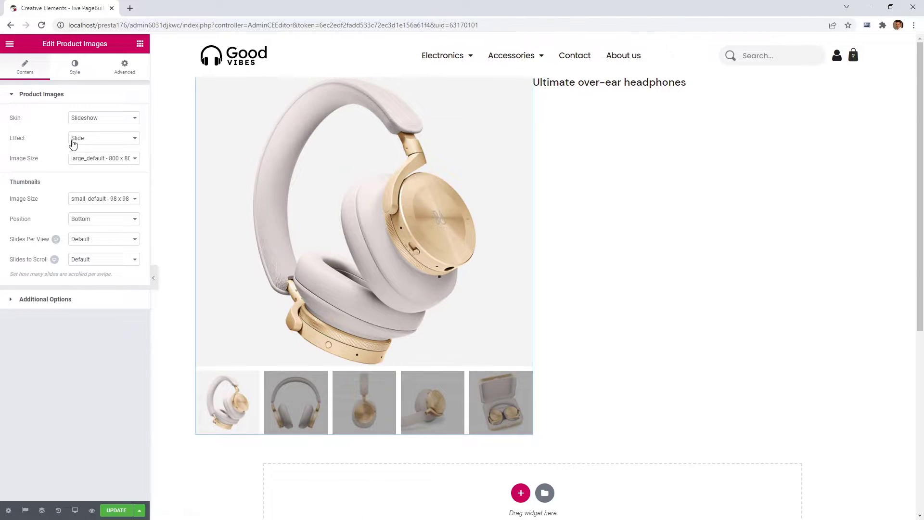
left_click(99, 143)
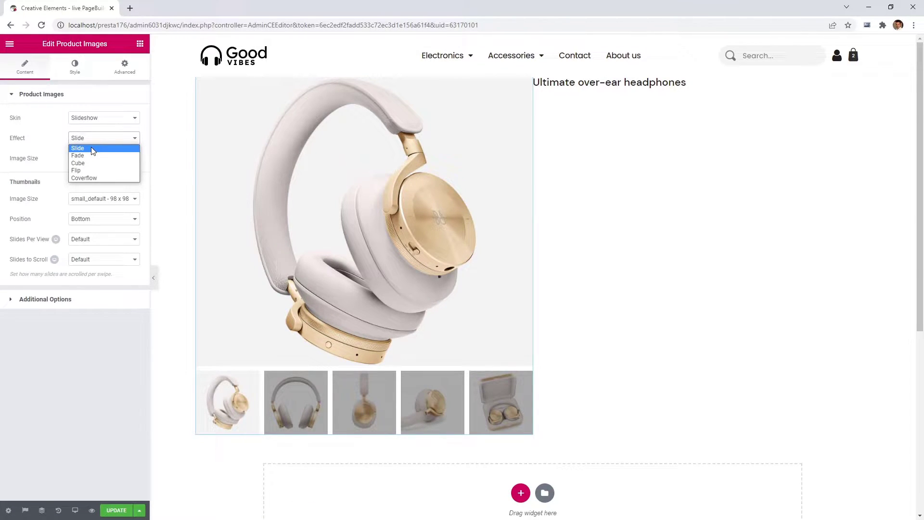
left_click(93, 150)
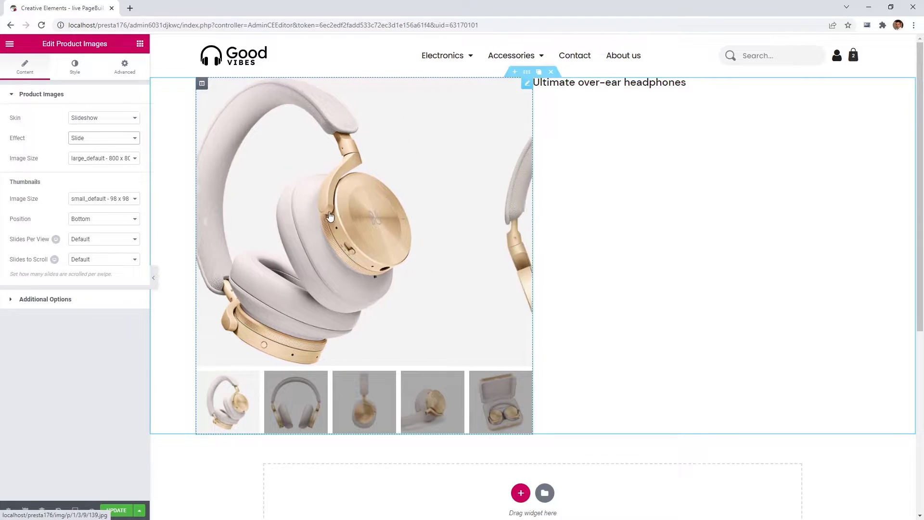
left_click_drag(395, 223, 226, 227)
left_click(278, 396)
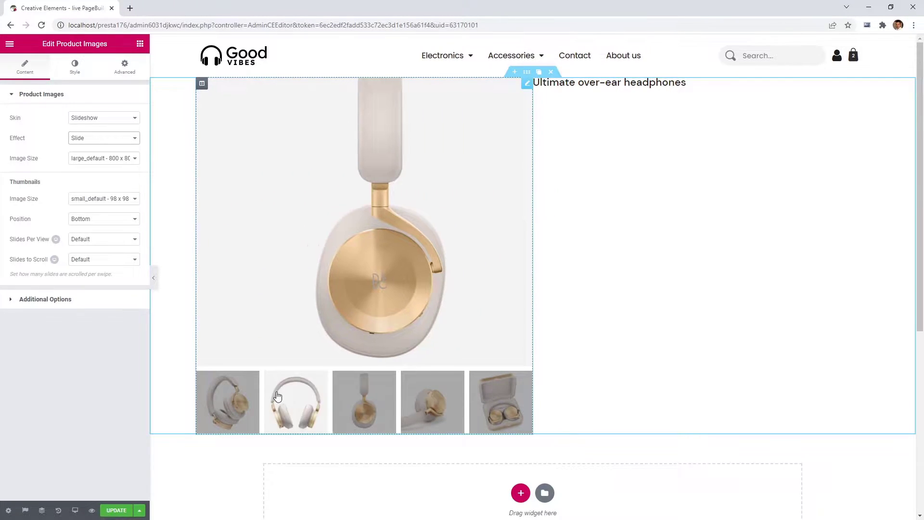
left_click(237, 401)
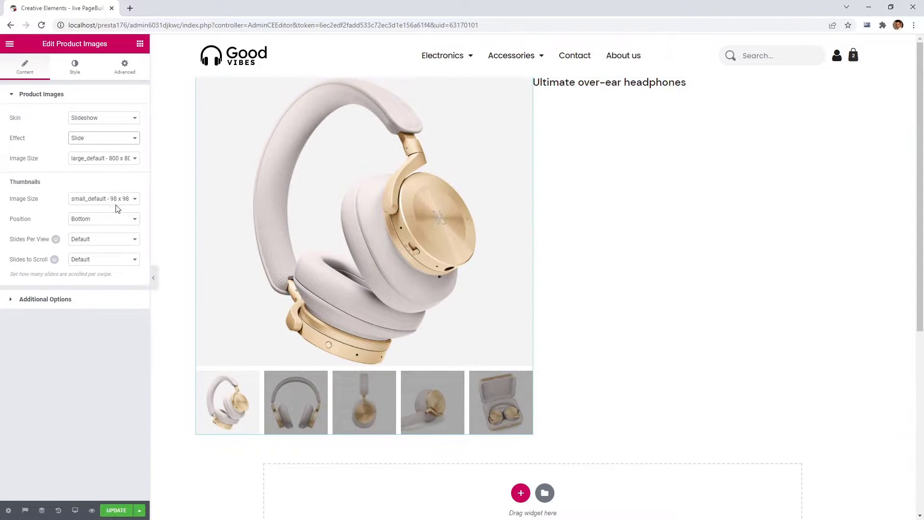
Try the Fade effect on the Product Images slideshow by switching to the second image and back to the first.
left_click(97, 141)
left_click(99, 154)
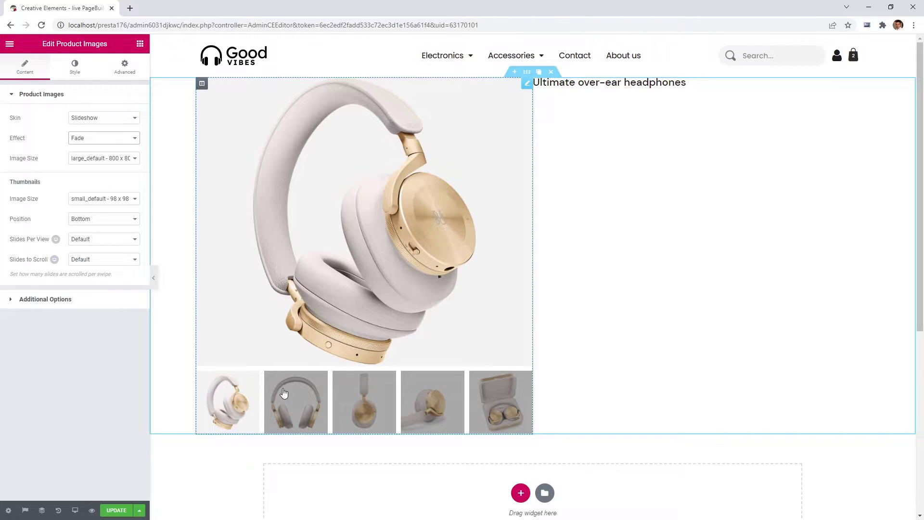
left_click(284, 394)
left_click(228, 396)
Try the Flip effect on the Product Images slideshow by swiping through the slides and returning to the first image.
left_click(98, 139)
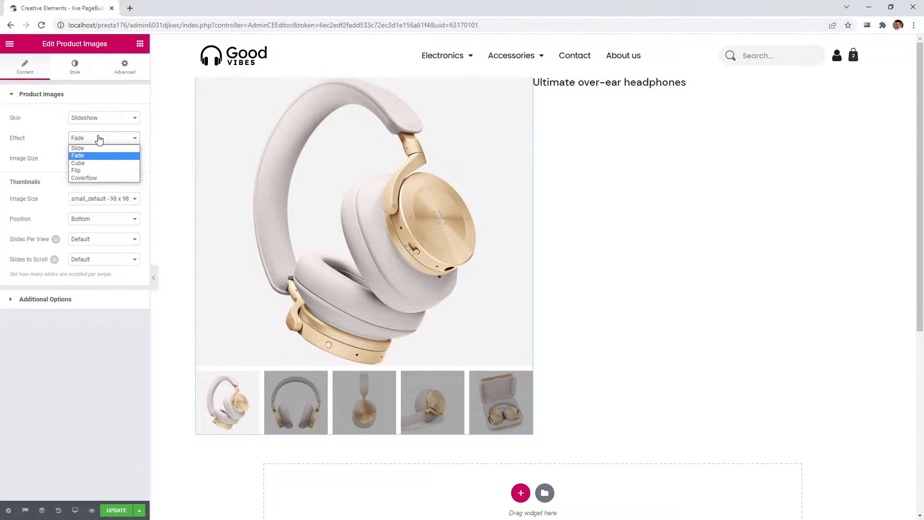
left_click(92, 170)
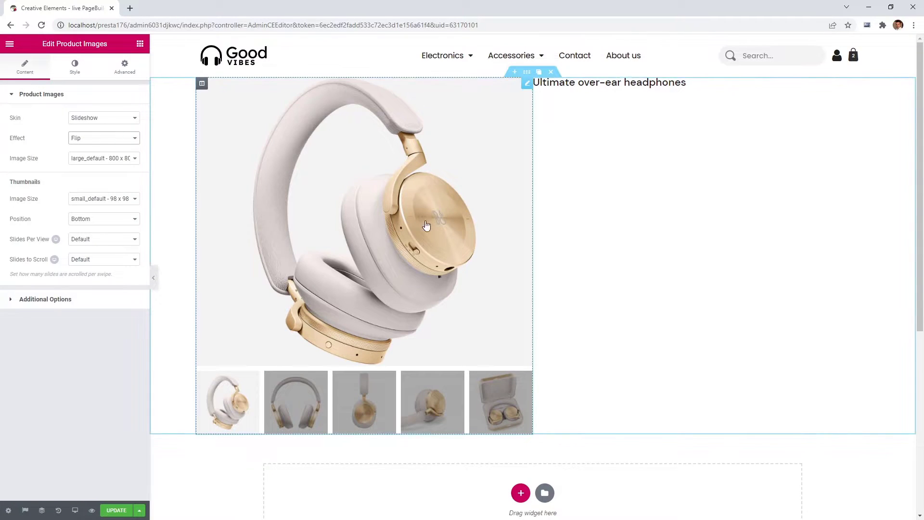
left_click_drag(455, 227, 204, 220)
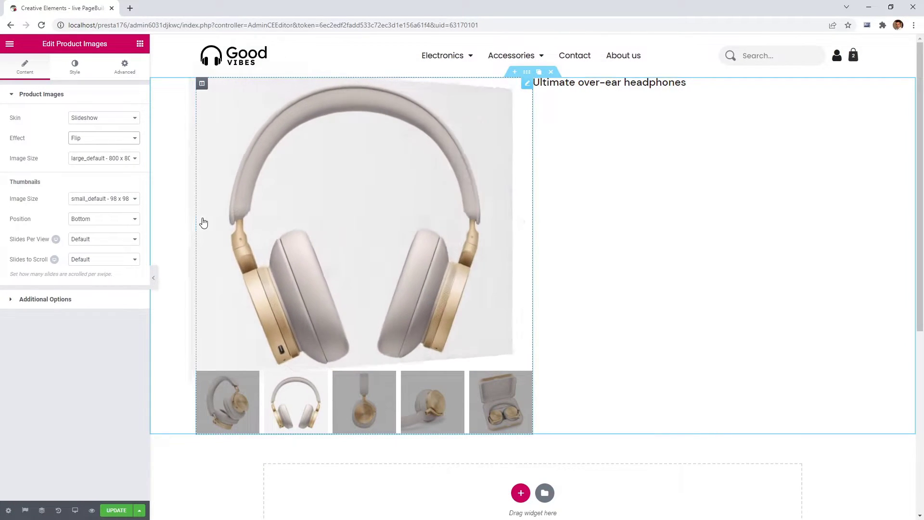
left_click_drag(464, 239, 252, 229)
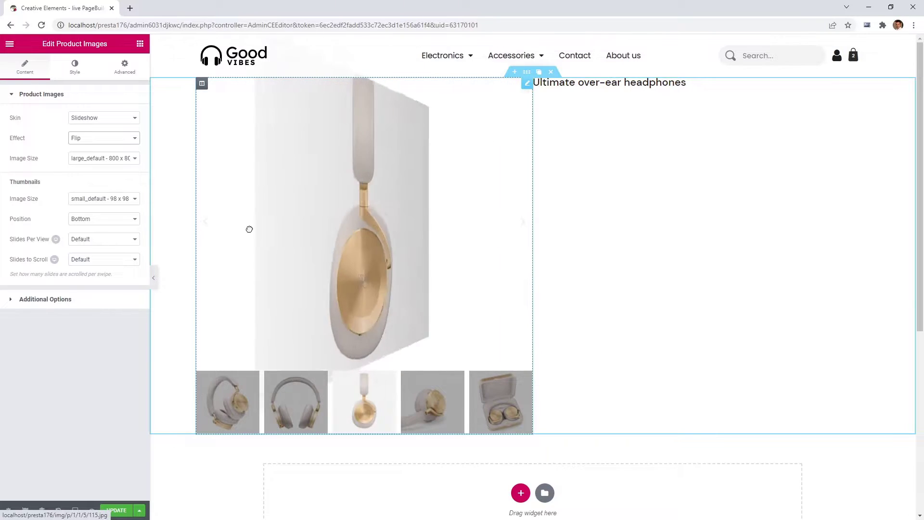
left_click(284, 417)
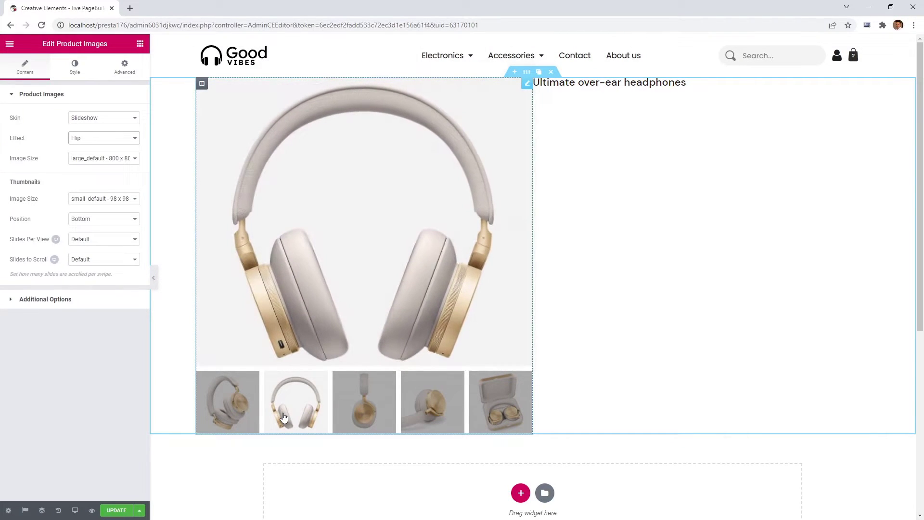
left_click(239, 420)
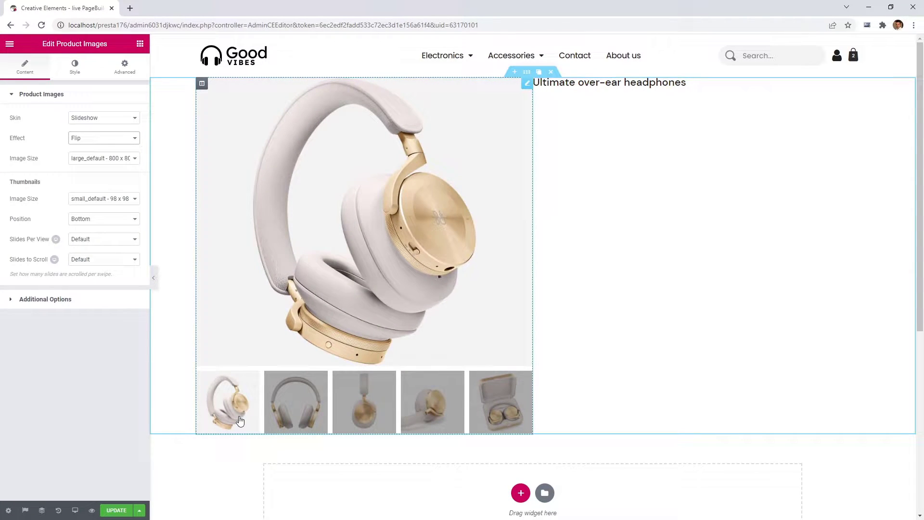
Set the Product Images slideshow effect to Coverflow and test it by browsing the slides back to the first image.
left_click(99, 138)
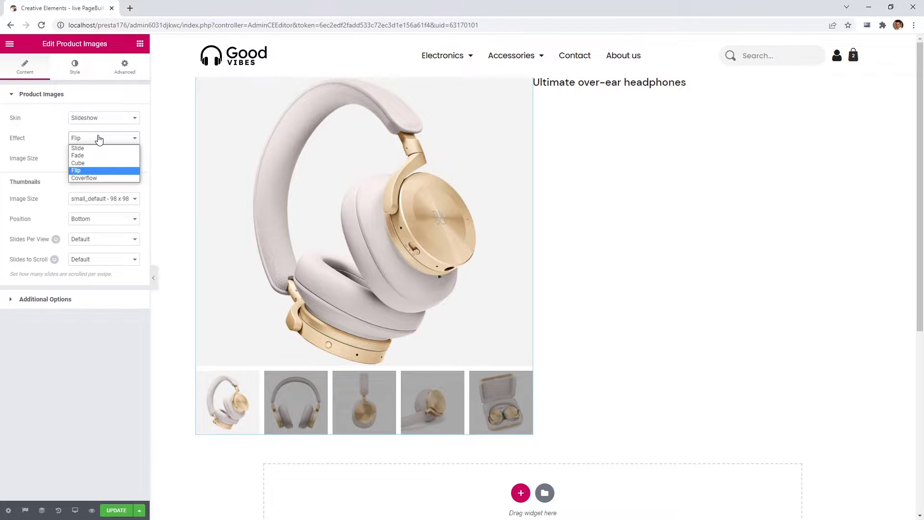
left_click(100, 176)
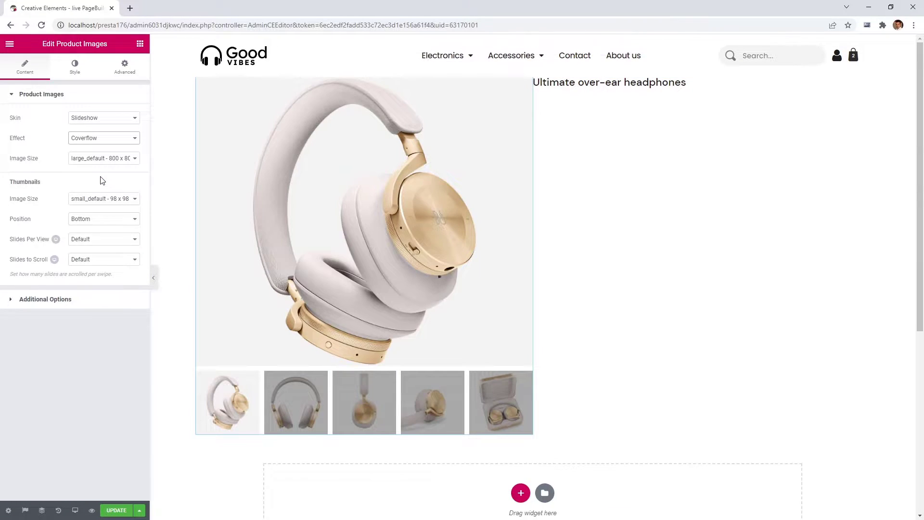
left_click_drag(459, 248, 137, 262)
left_click(361, 423)
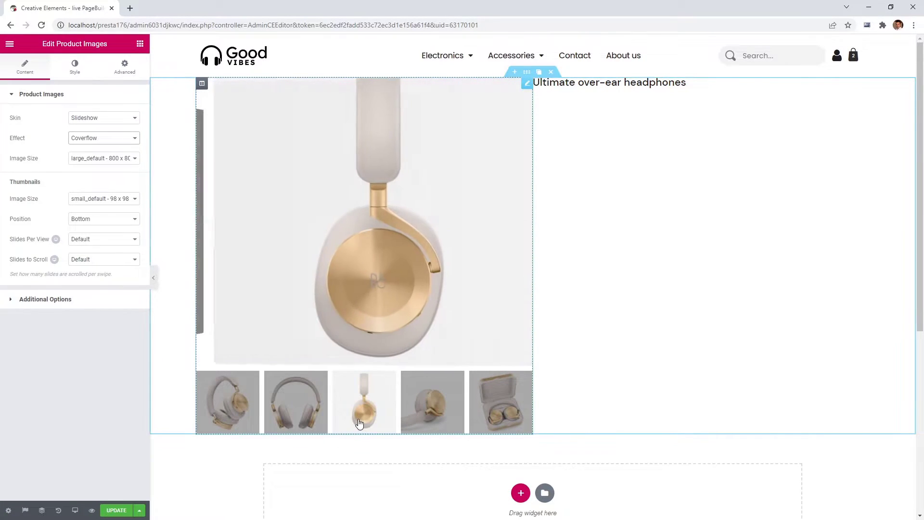
left_click(304, 419)
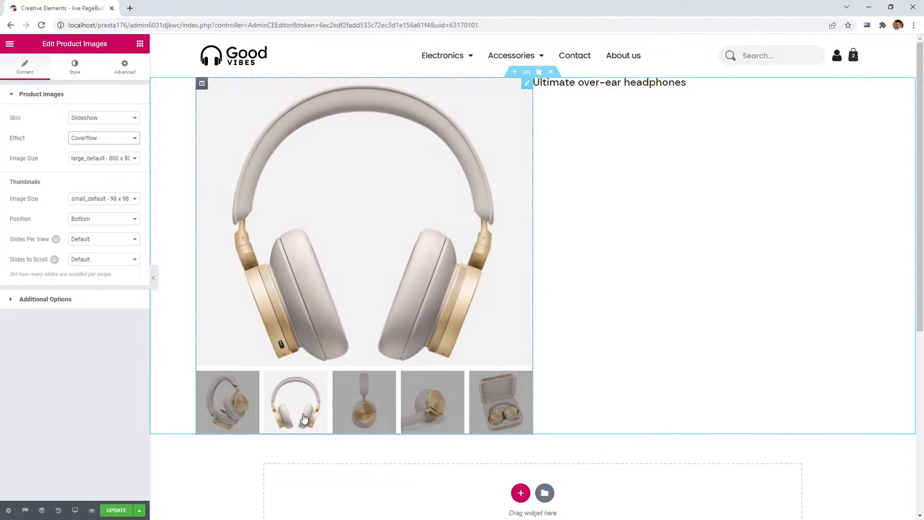
left_click(237, 409)
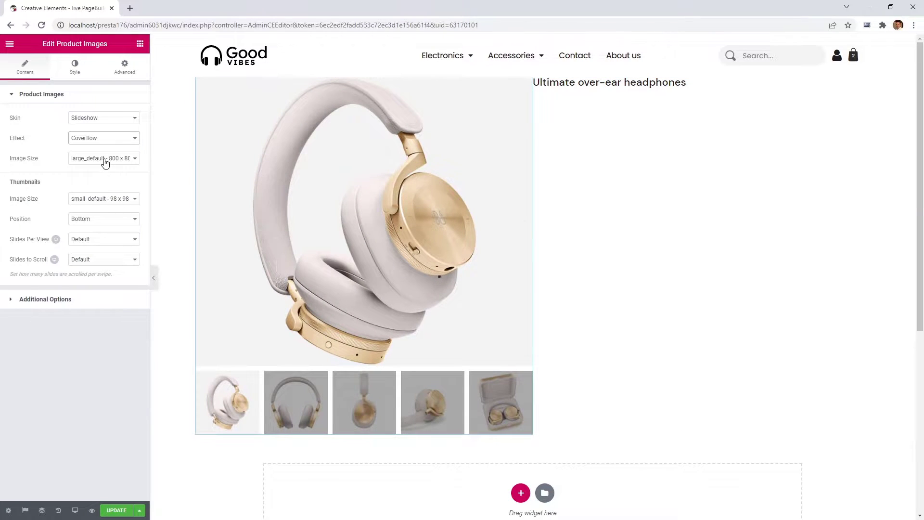
Keep the main image size at large_default - 800 x 800, and set the thumbnails to cart_default - 125 x 125 in the Left position.
left_click(105, 159)
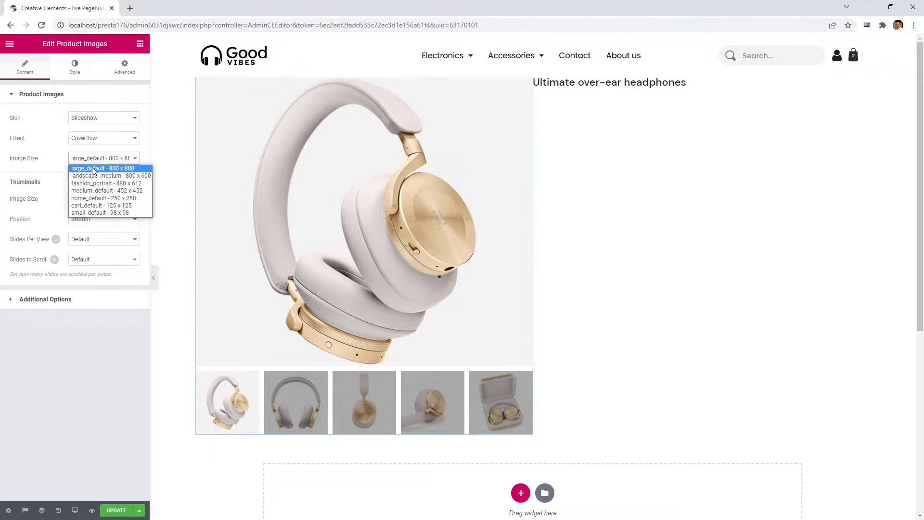
left_click(92, 167)
left_click(116, 199)
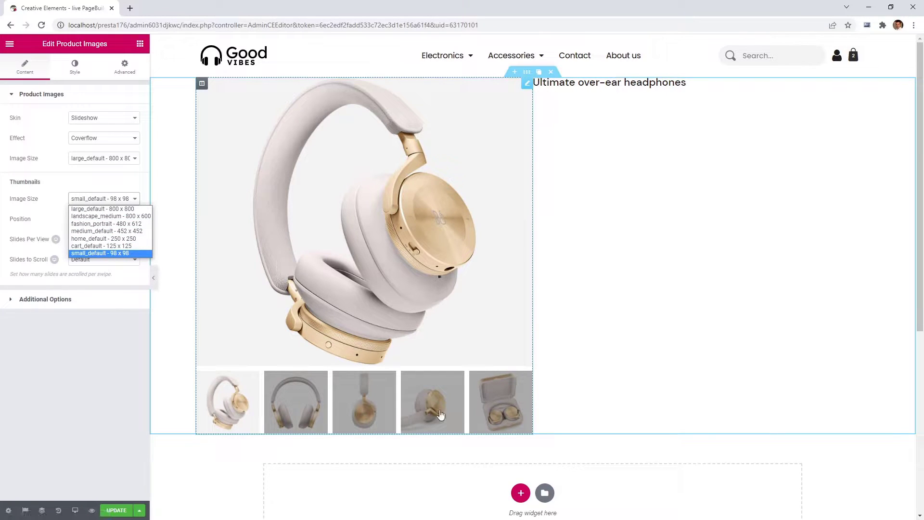
left_click(126, 246)
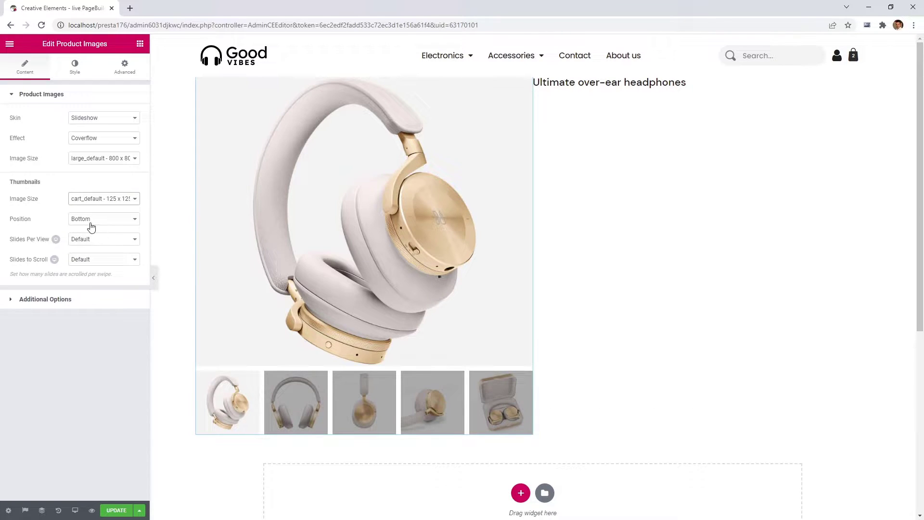
left_click(92, 224)
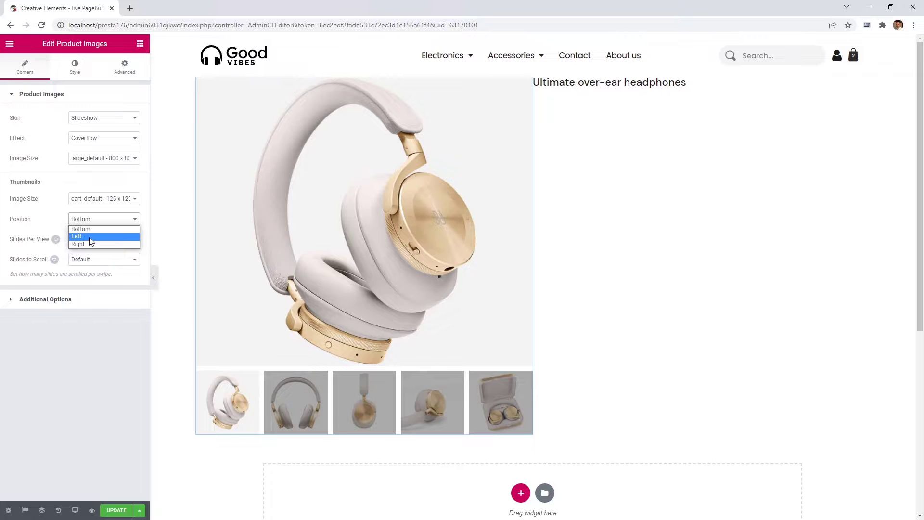
left_click(90, 237)
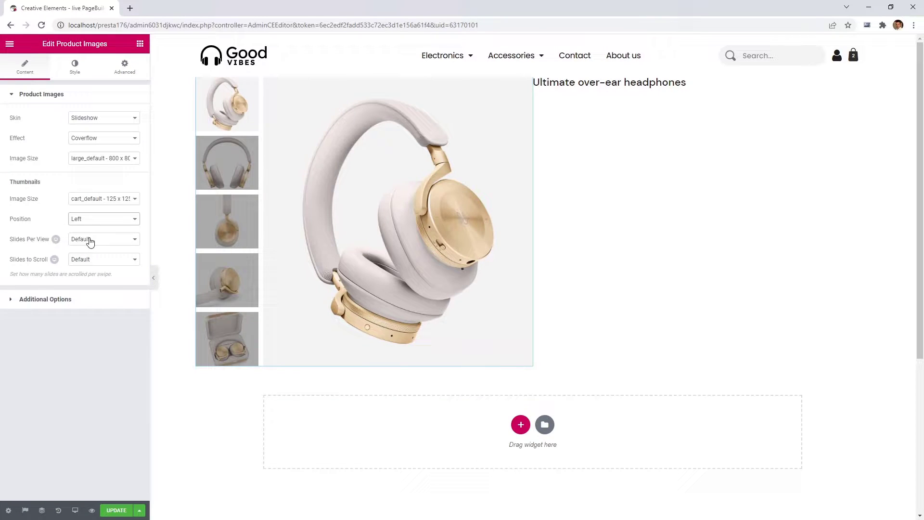
Give the Product Images slideshow an Icon overlay that uses the loupe icon.
left_click(80, 300)
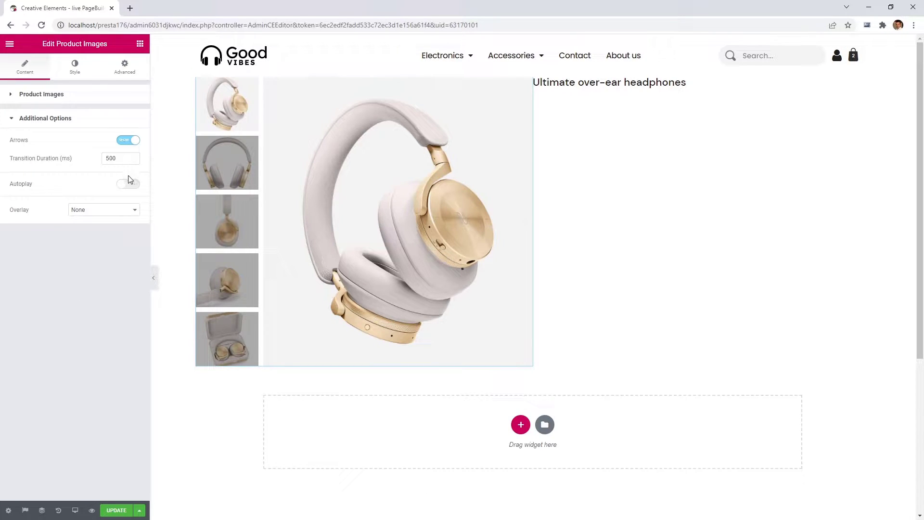
left_click(130, 210)
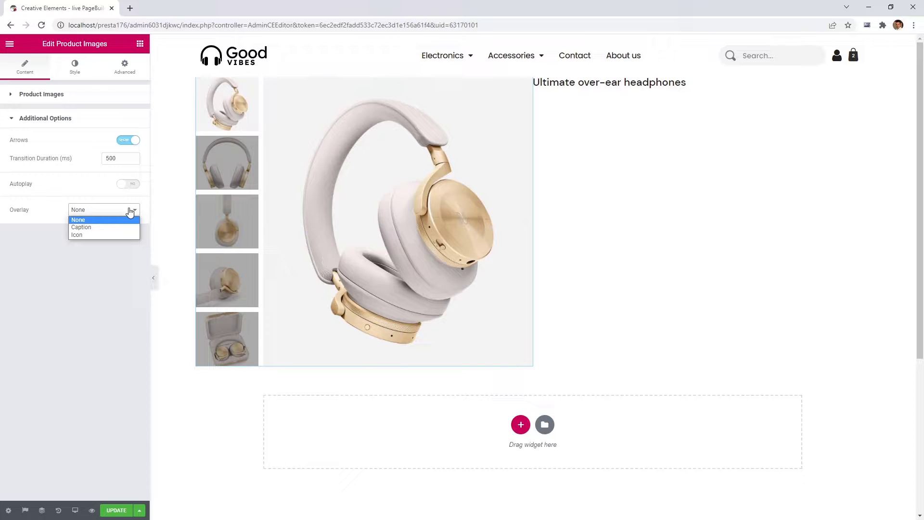
left_click(124, 235)
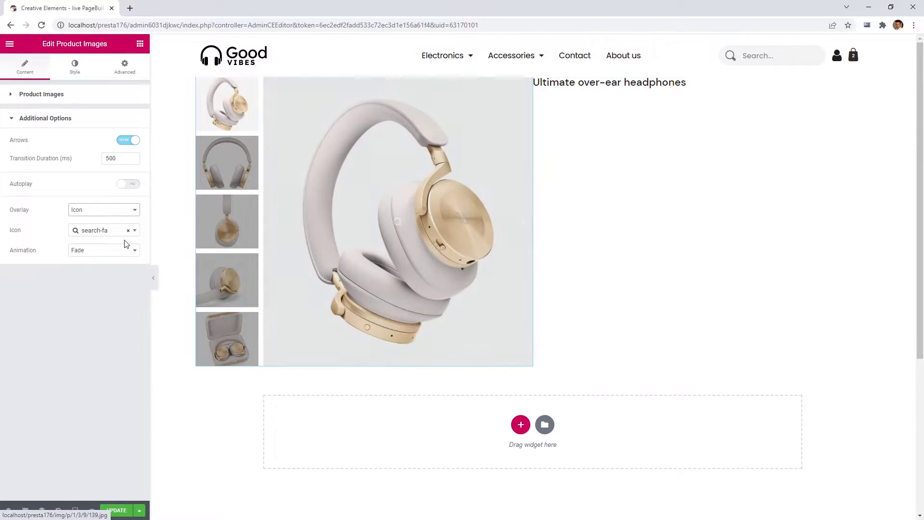
left_click(104, 236)
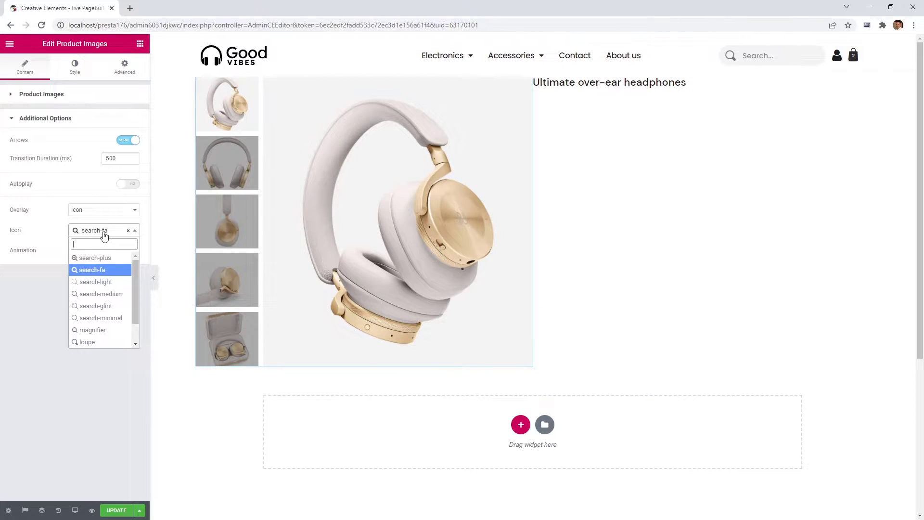
left_click(90, 340)
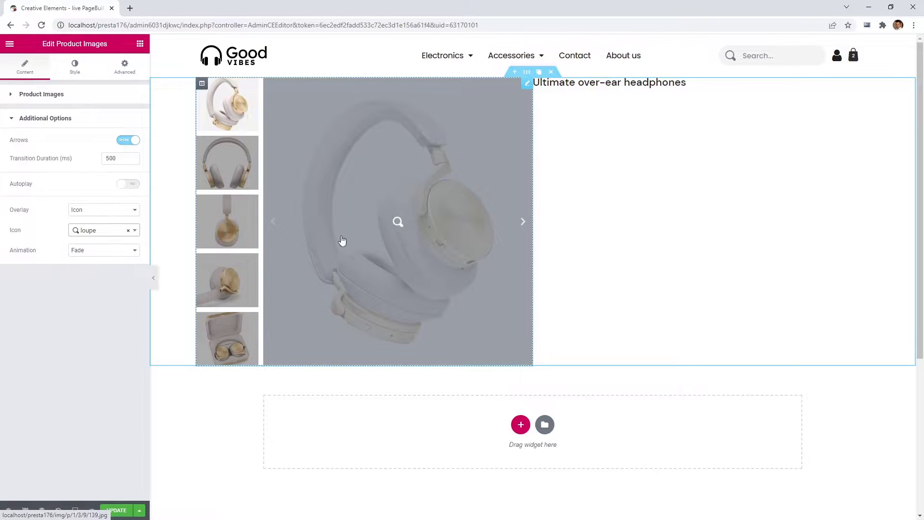
Set the product images' width to 83% and make the thumbnails' normal overlay color fully transparent.
left_click(74, 76)
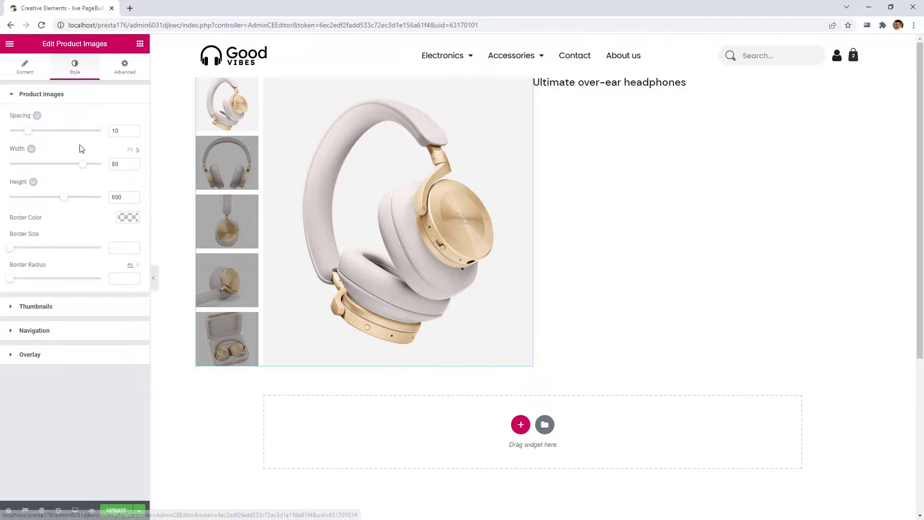
left_click_drag(84, 165, 87, 168)
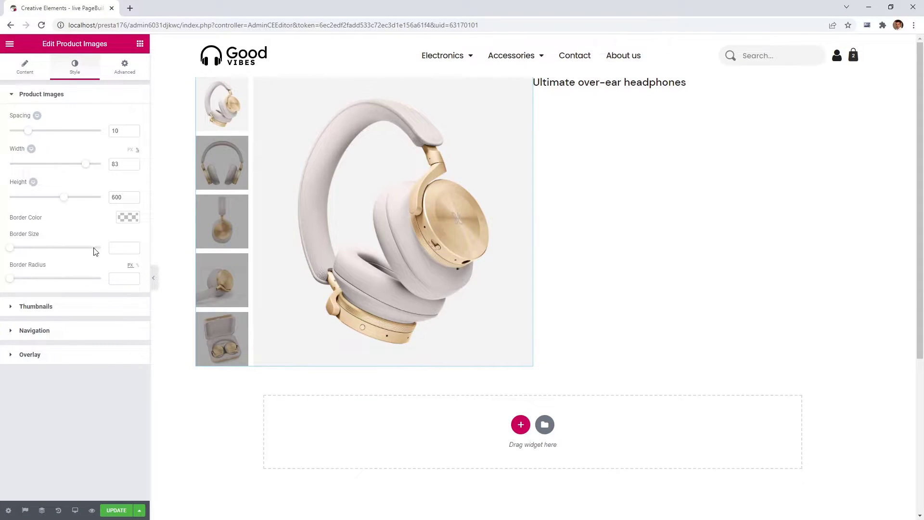
left_click(89, 309)
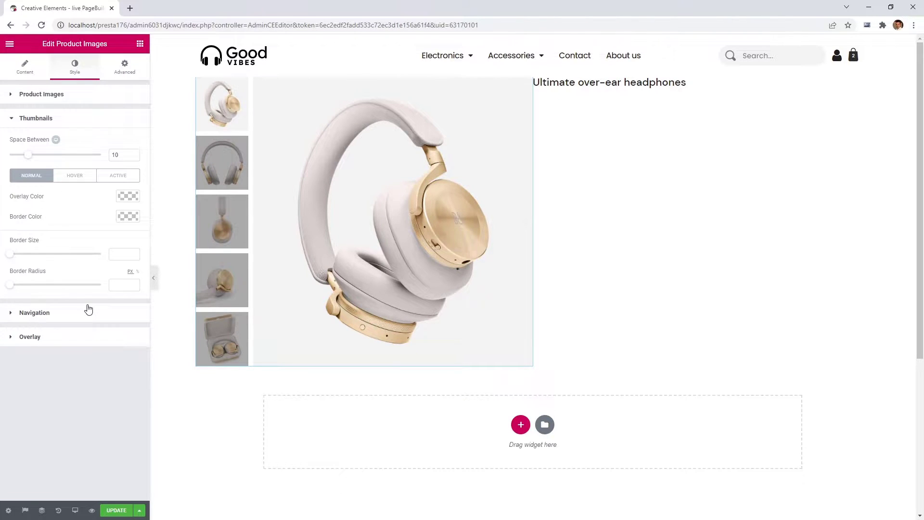
left_click(122, 201)
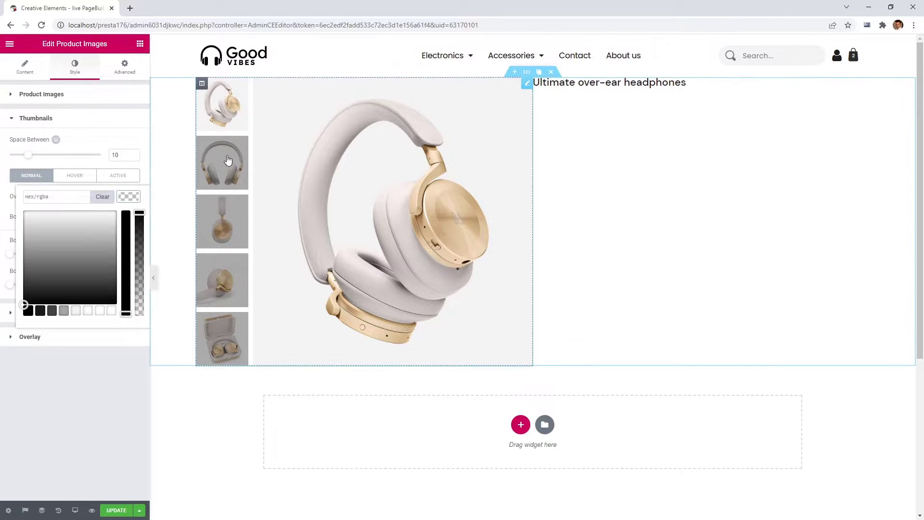
left_click_drag(138, 211, 140, 317)
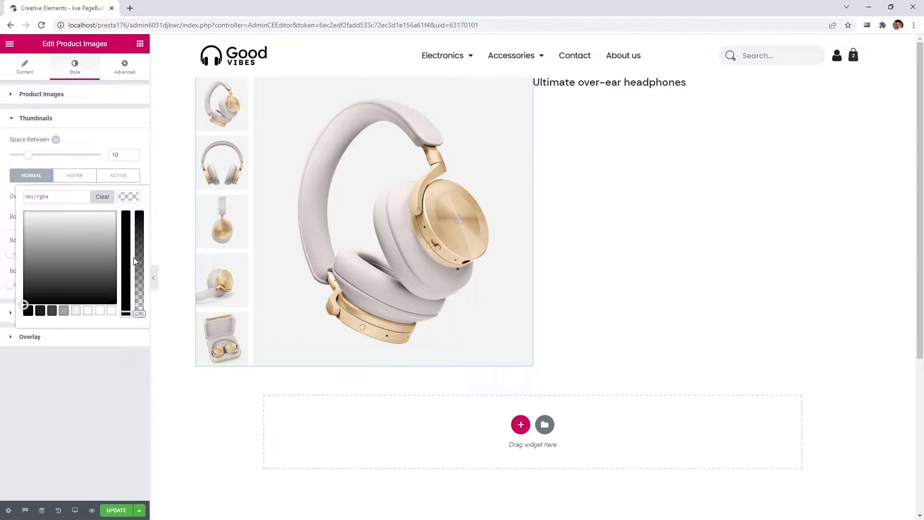
left_click(126, 199)
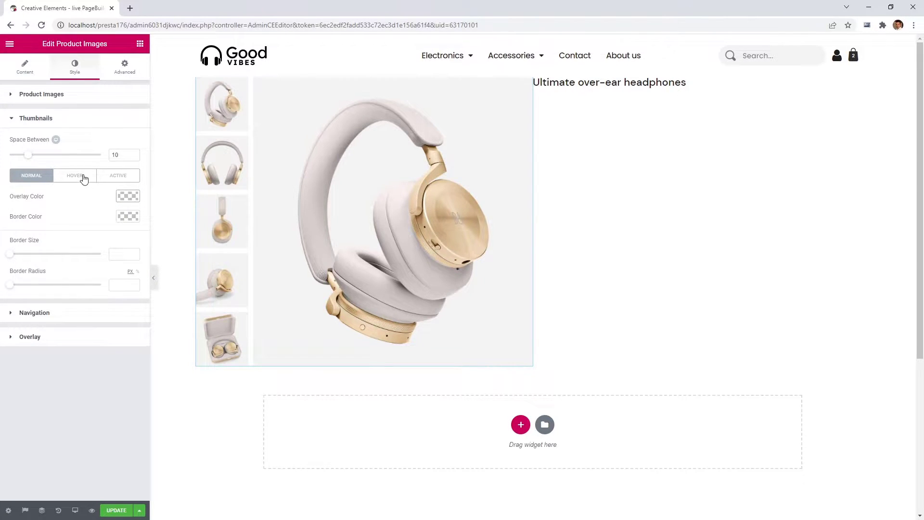
Set the thumbnails' hover overlay color to white at about half opacity.
left_click(82, 177)
left_click(127, 198)
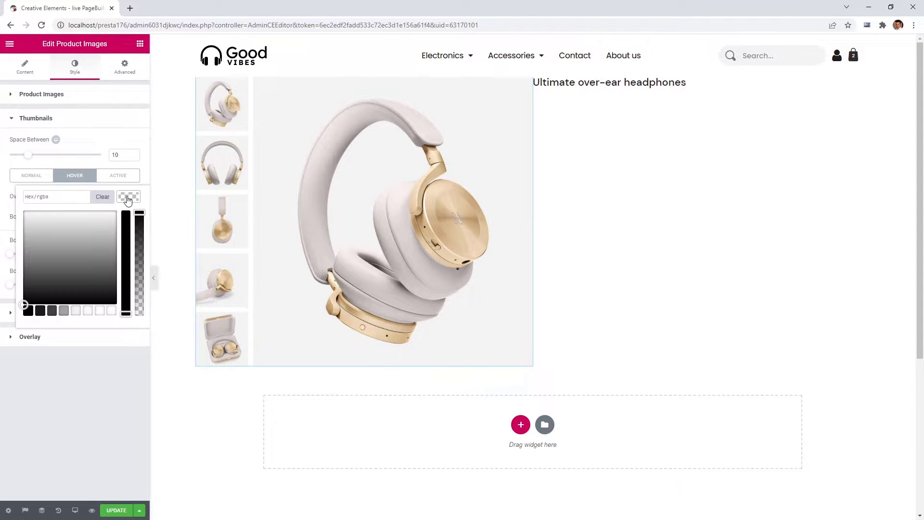
left_click(113, 311)
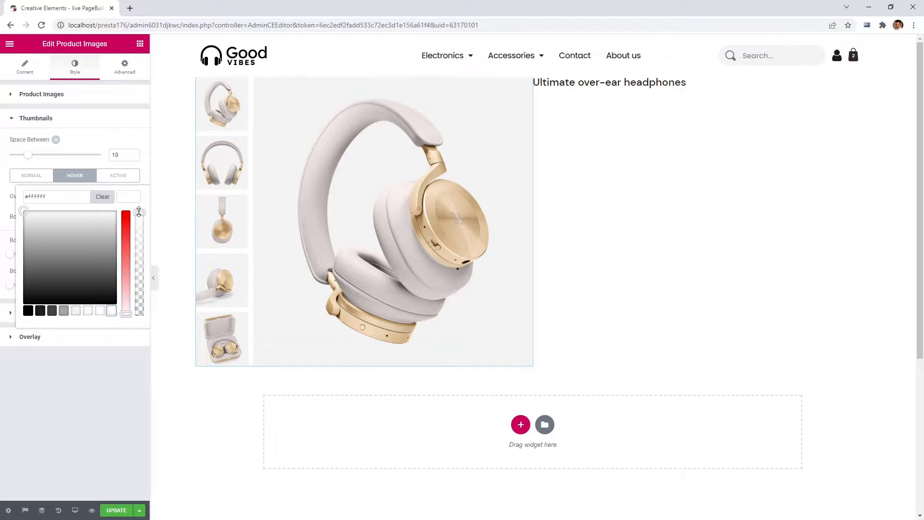
left_click_drag(139, 212, 143, 263)
left_click(129, 199)
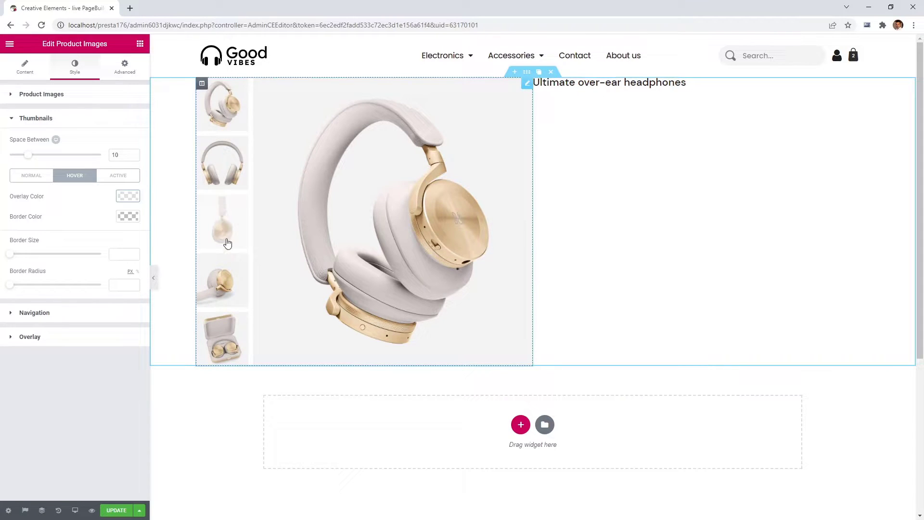
Set the active thumbnail's overlay color to rgba(255,255,255,0.49) and check it on the second and third thumbnails before returning to the first.
left_click(120, 177)
left_click(128, 196)
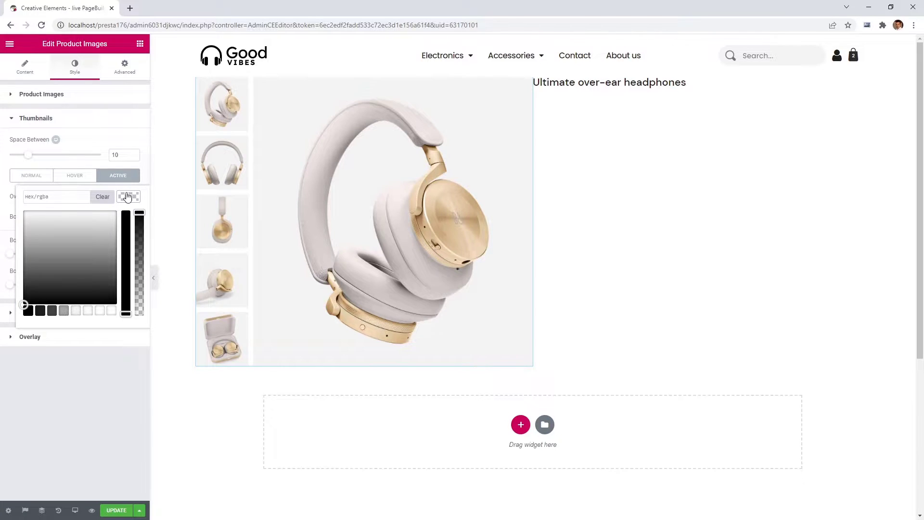
left_click(112, 311)
left_click_drag(142, 212, 139, 266)
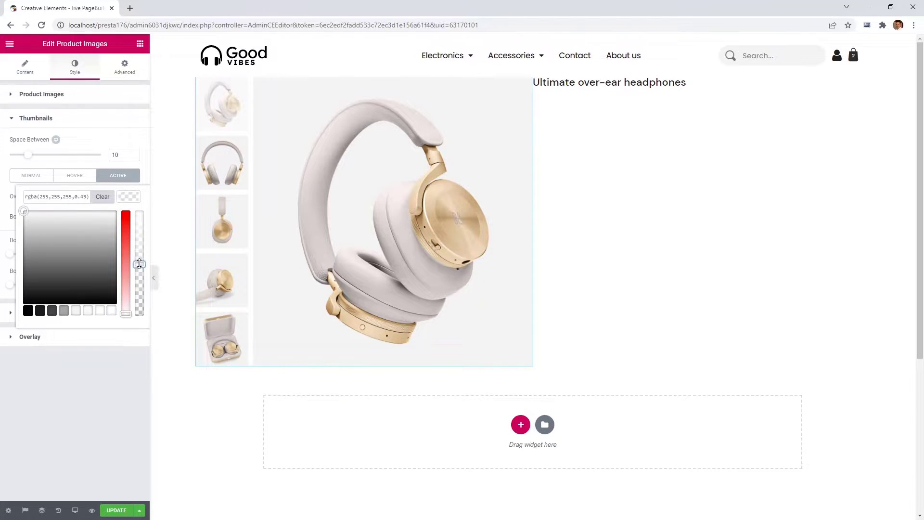
left_click(128, 197)
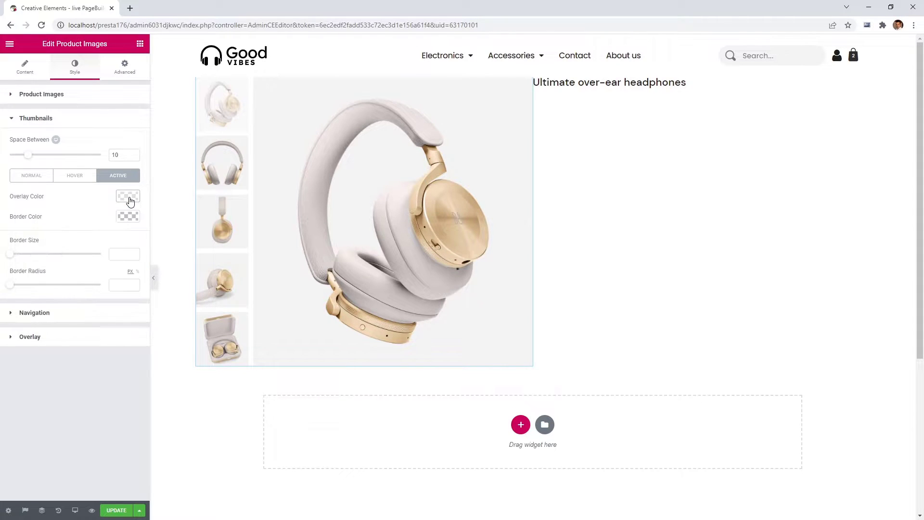
left_click(223, 162)
left_click(223, 214)
left_click(221, 121)
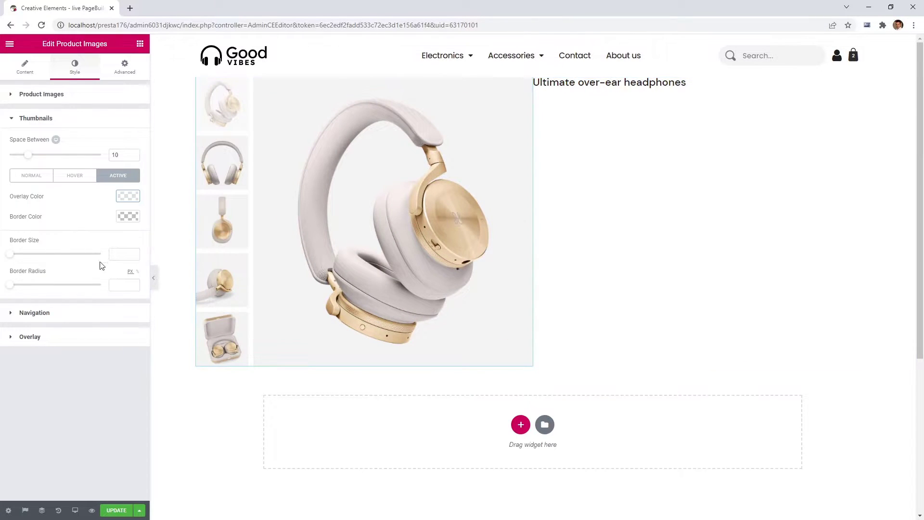
Style the slideshow's navigation arrows with color rgba(0,0,0,0.5) and size 24.
left_click(92, 314)
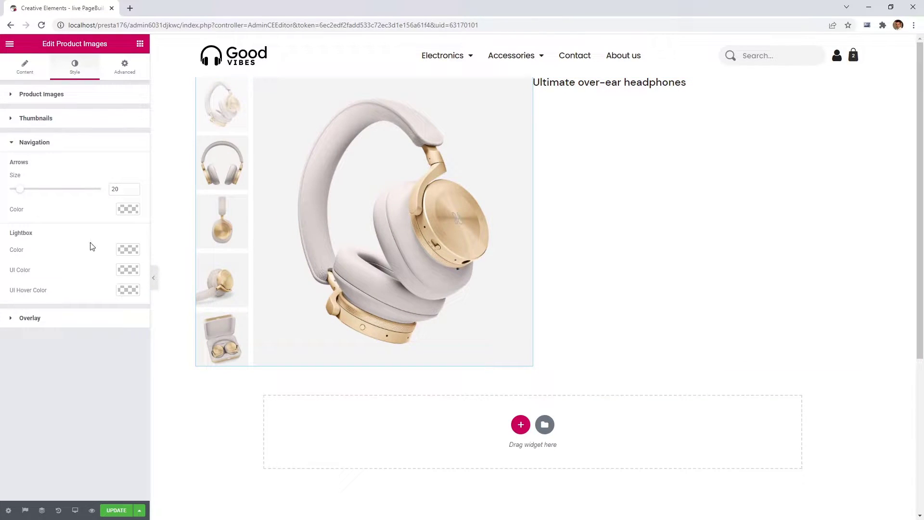
left_click(127, 209)
left_click(28, 324)
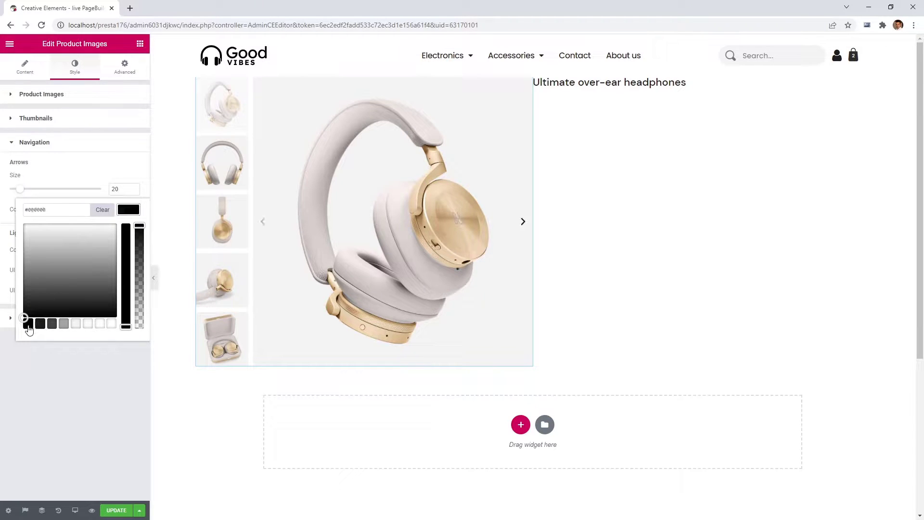
left_click_drag(140, 225, 140, 276)
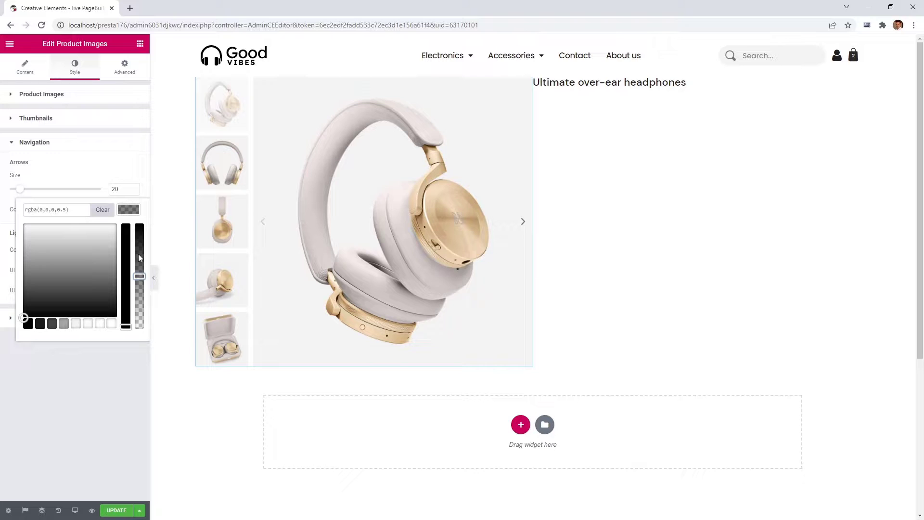
left_click(130, 214)
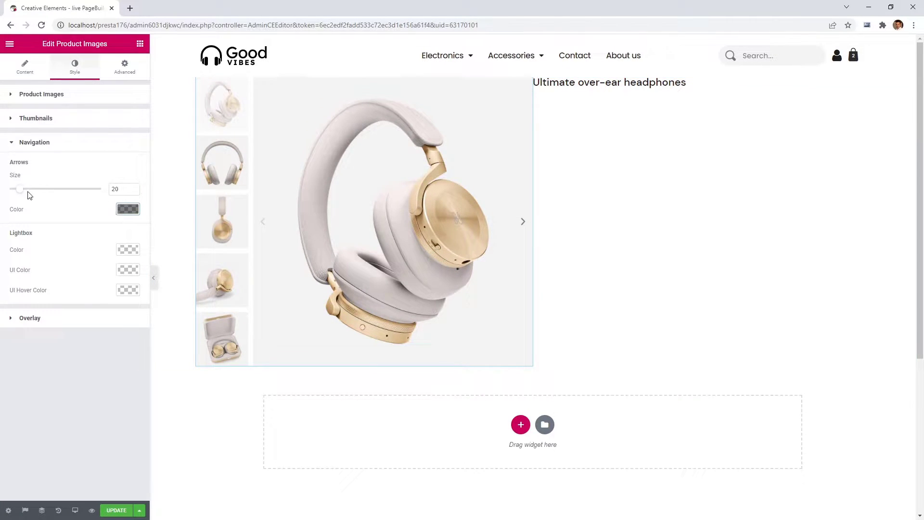
left_click_drag(23, 192, 26, 192)
Set the lightbox background color to white and open the main headphones image in the lightbox.
left_click(123, 252)
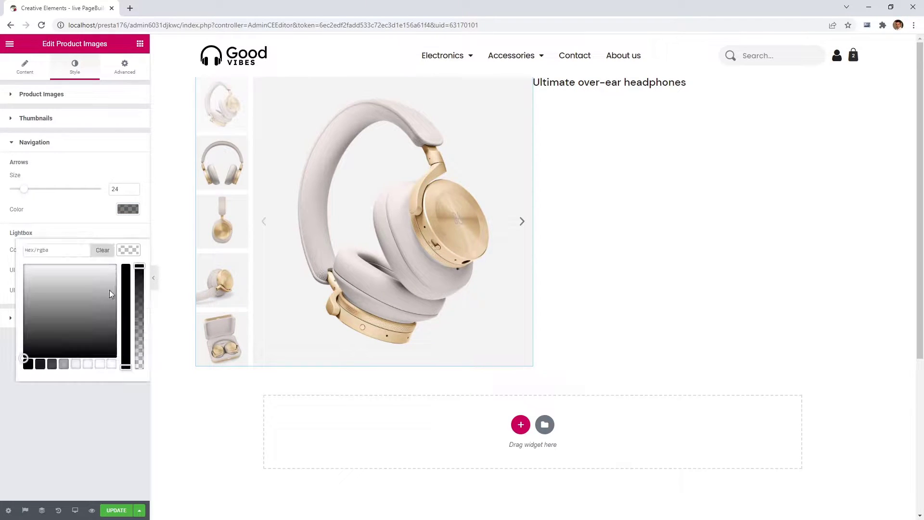
left_click(111, 364)
left_click(128, 252)
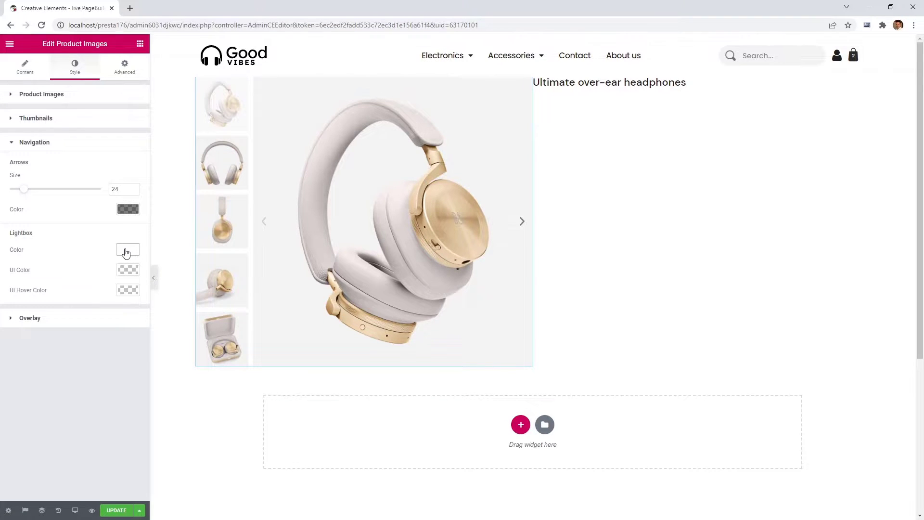
left_click(394, 221)
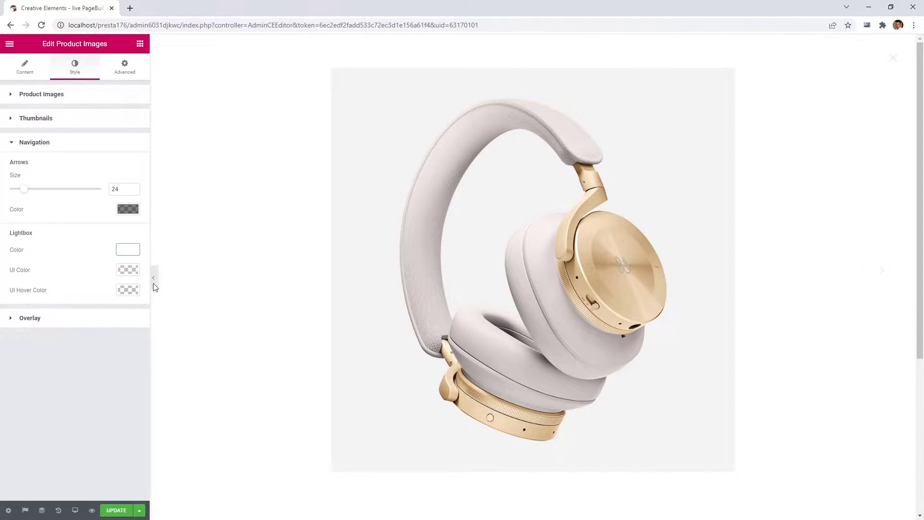
Set the lightbox UI color to rgba(0,0,0,0.51).
left_click(131, 275)
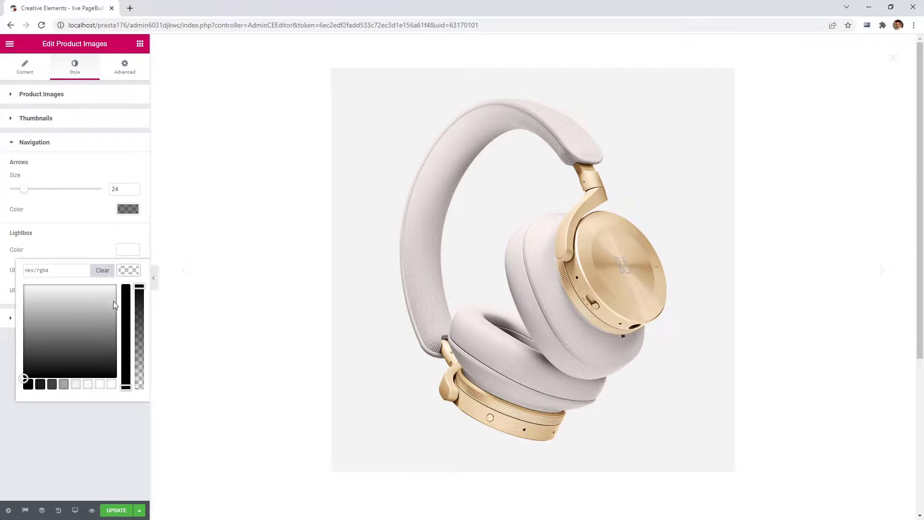
left_click(30, 385)
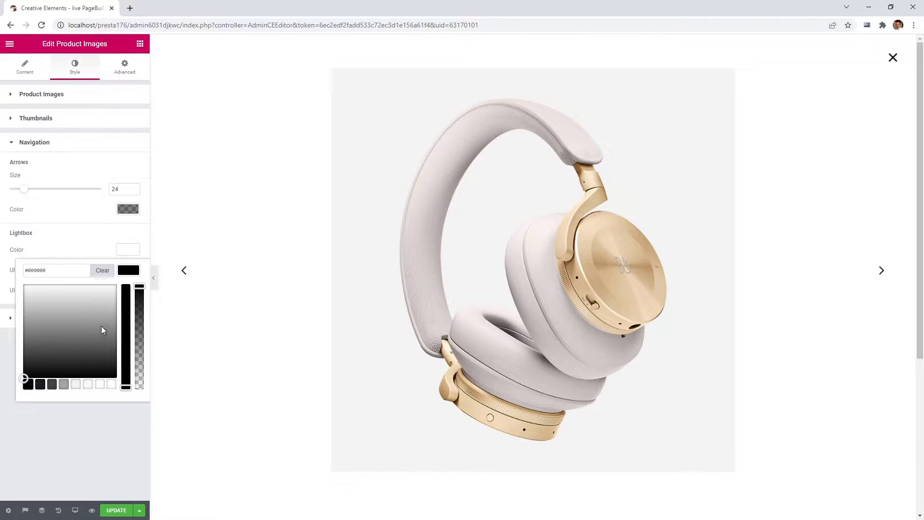
left_click_drag(139, 287, 140, 337)
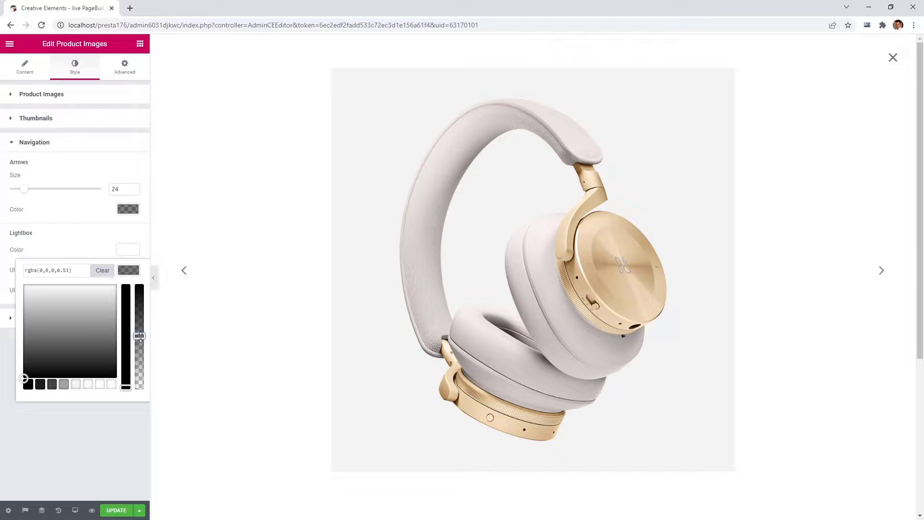
left_click(131, 274)
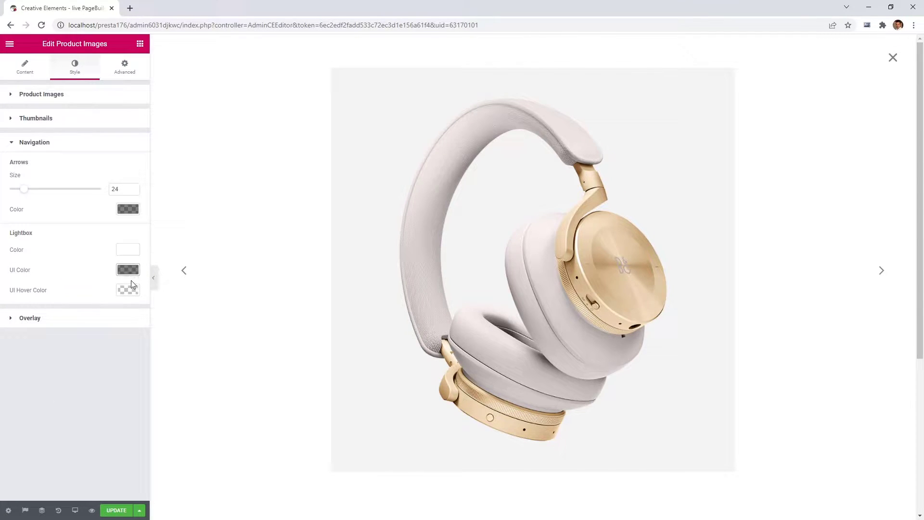
Set the lightbox UI hover color to rgba(0,0,0,0.8).
left_click(131, 291)
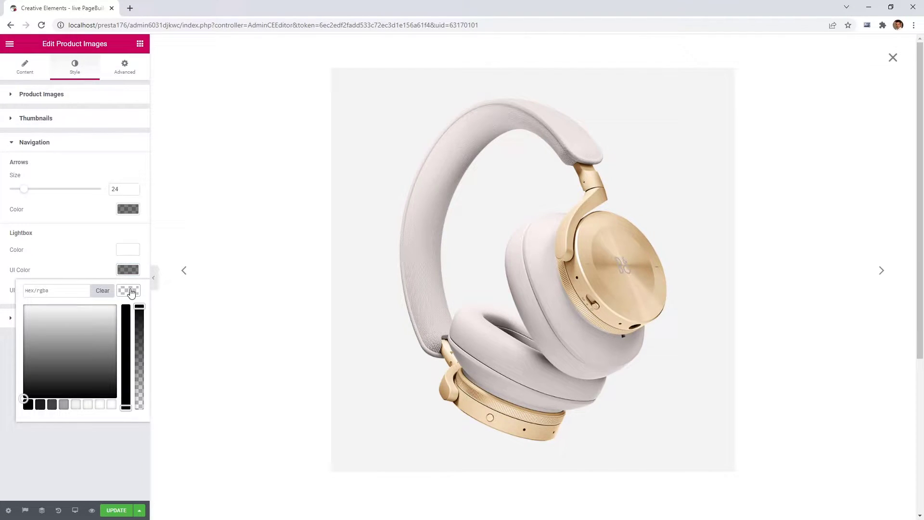
left_click(28, 406)
mouse_move(137, 313)
left_mouse_down()
mouse_move(139, 343)
mouse_move(139, 328)
left_mouse_up()
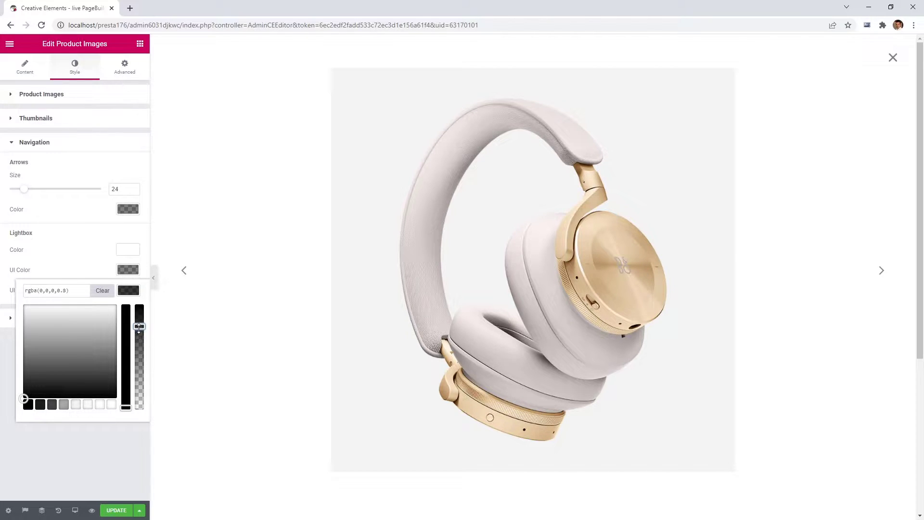
left_click(129, 291)
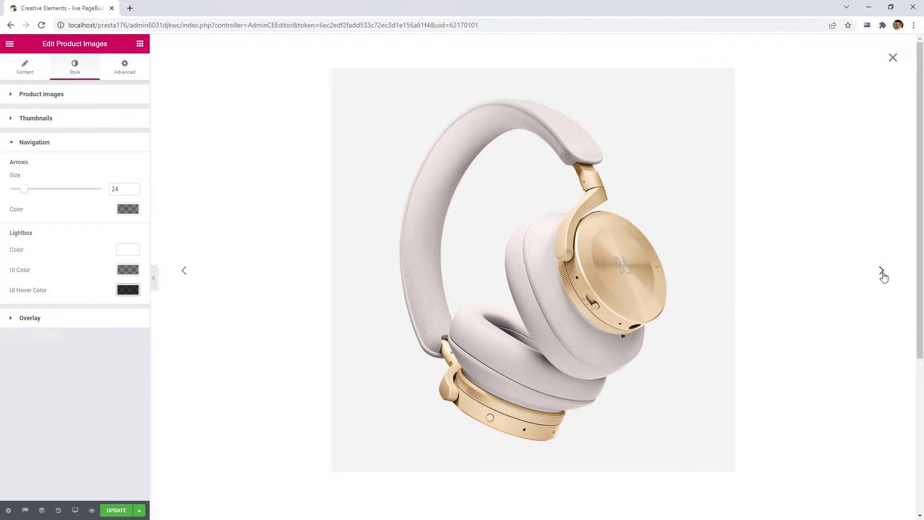
Swipe forward through the product images in the lightbox to check its styling, and close the lightbox.
left_click_drag(778, 291, 354, 275)
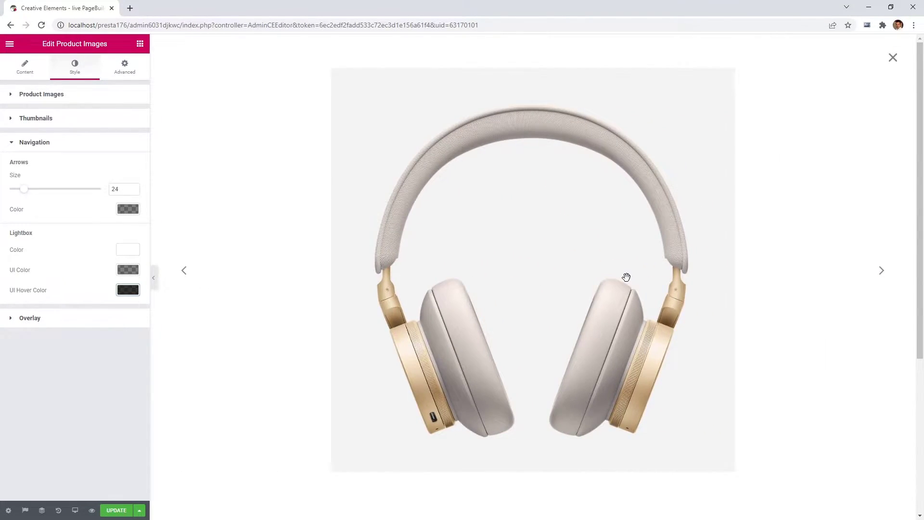
left_click_drag(627, 278, 400, 268)
left_click_drag(658, 268, 376, 260)
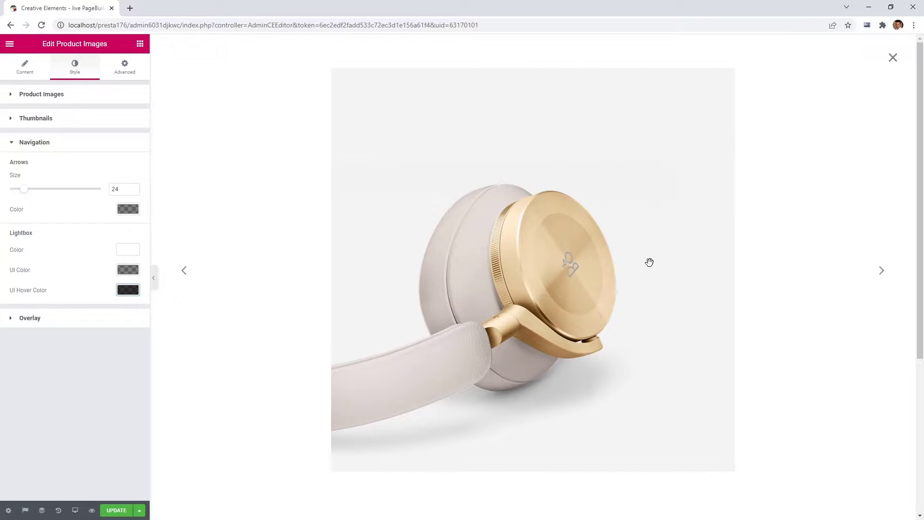
left_click(893, 59)
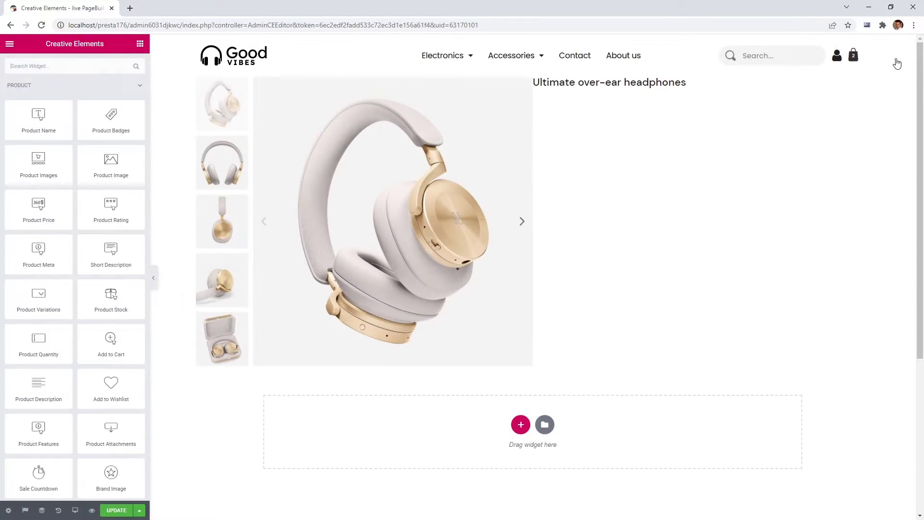
Set the Product Images overlay background color to a mostly transparent white.
left_click(526, 84)
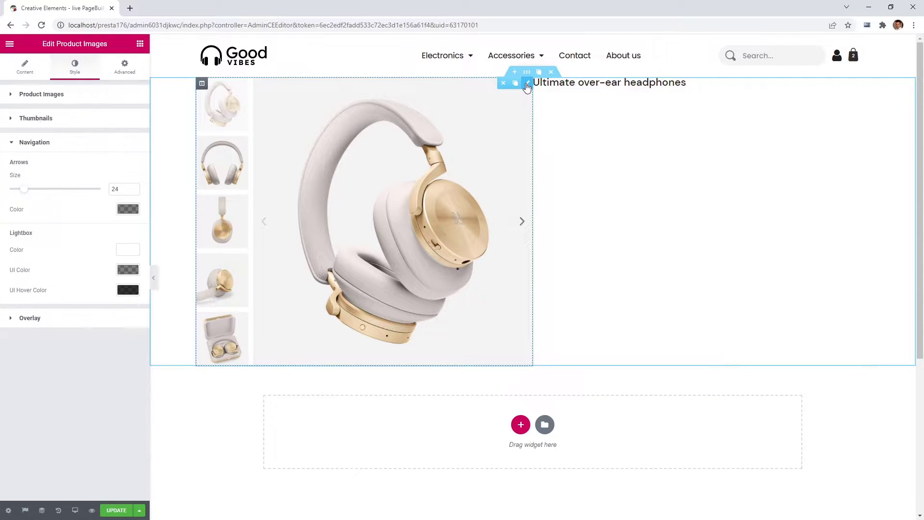
left_click(34, 318)
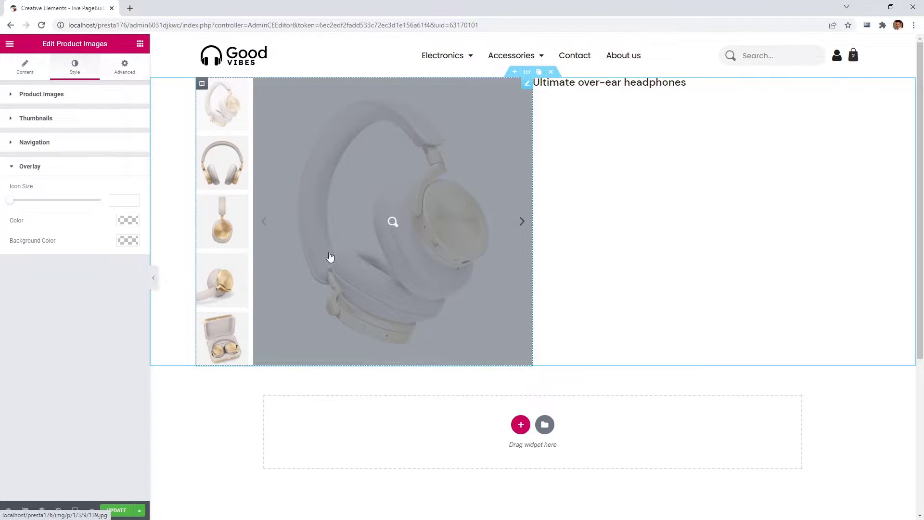
left_click(128, 240)
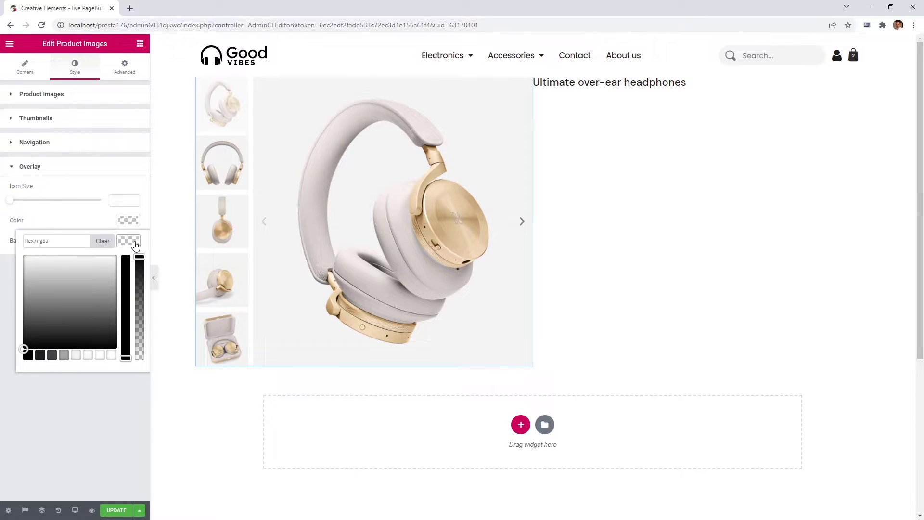
left_click(111, 355)
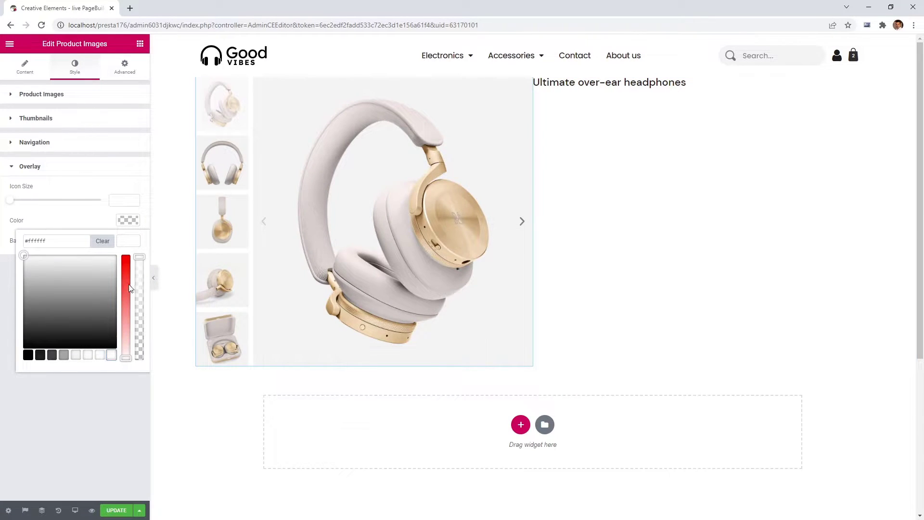
left_click_drag(140, 256, 140, 328)
left_click(128, 242)
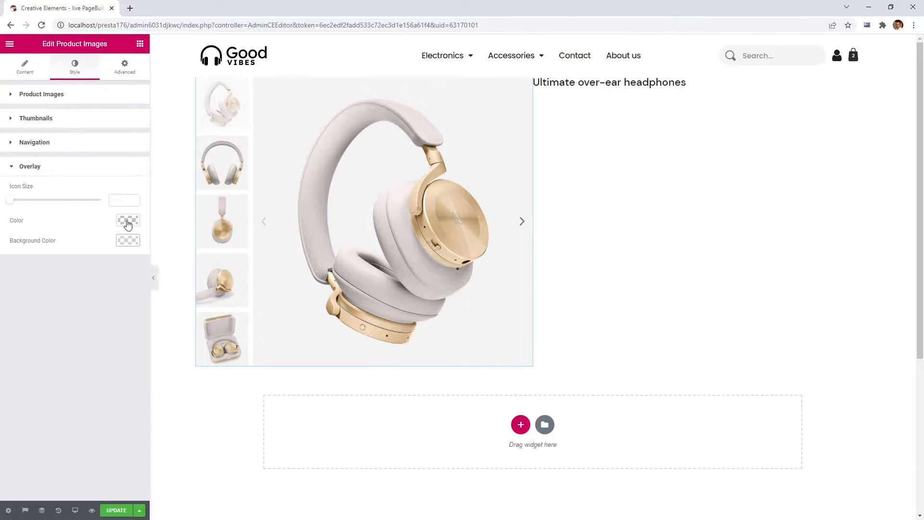
Style the image overlay icon with color rgba(0,0,0,0.75) and size 24.
left_click(128, 222)
left_click(27, 335)
mouse_move(141, 246)
left_mouse_down()
mouse_move(140, 296)
mouse_move(138, 263)
left_mouse_up()
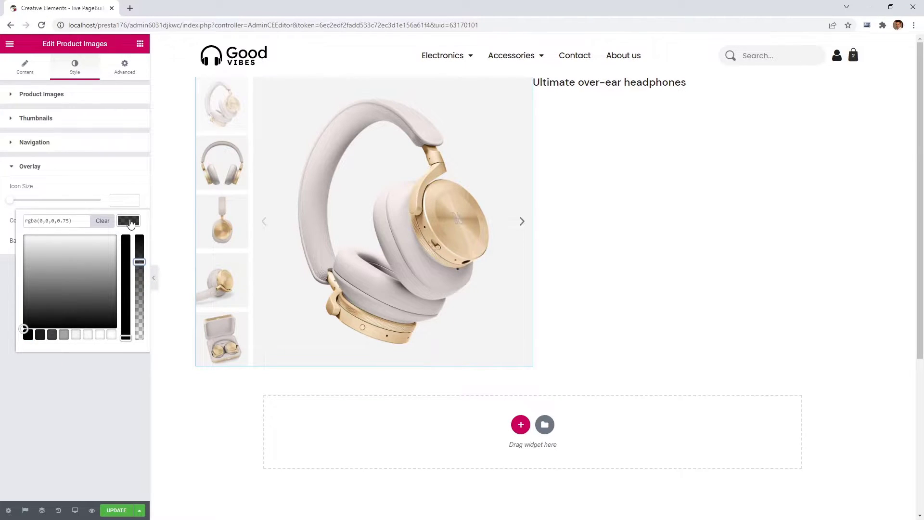
left_click(129, 221)
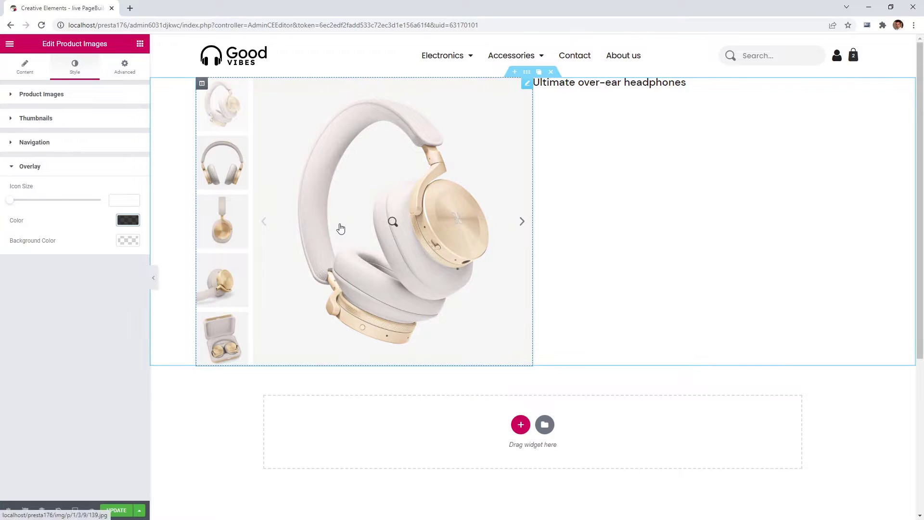
left_click_drag(12, 202, 34, 203)
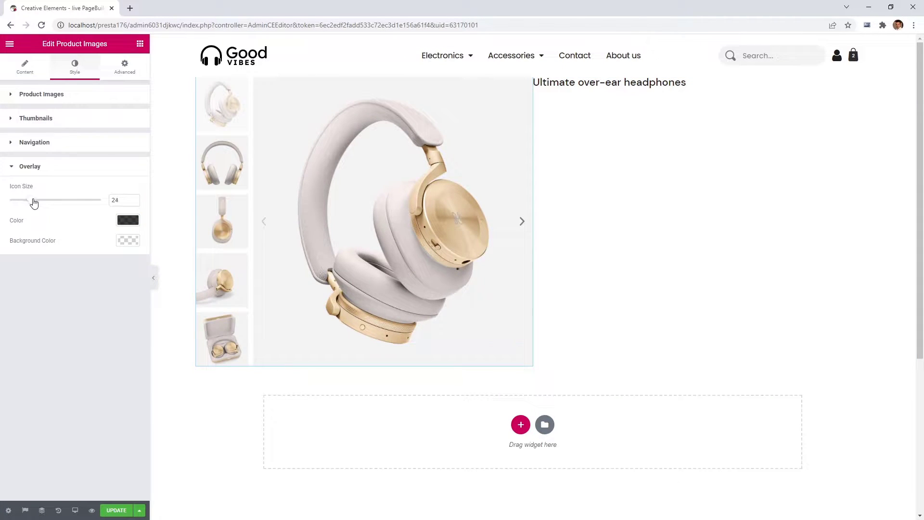
Open the main headphones image from its overlay, swipe through the following lightbox images, and close the lightbox.
left_click(394, 226)
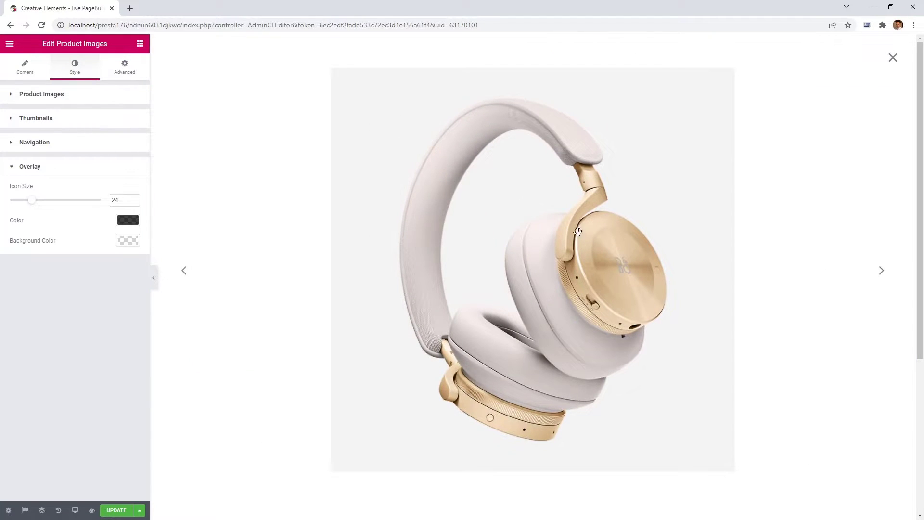
left_click_drag(673, 229, 428, 236)
left_click_drag(616, 246, 431, 250)
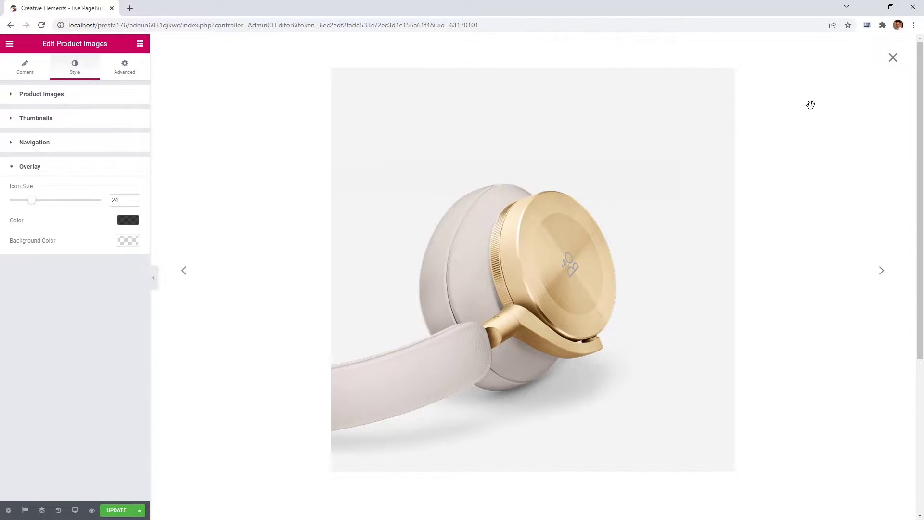
left_click(893, 57)
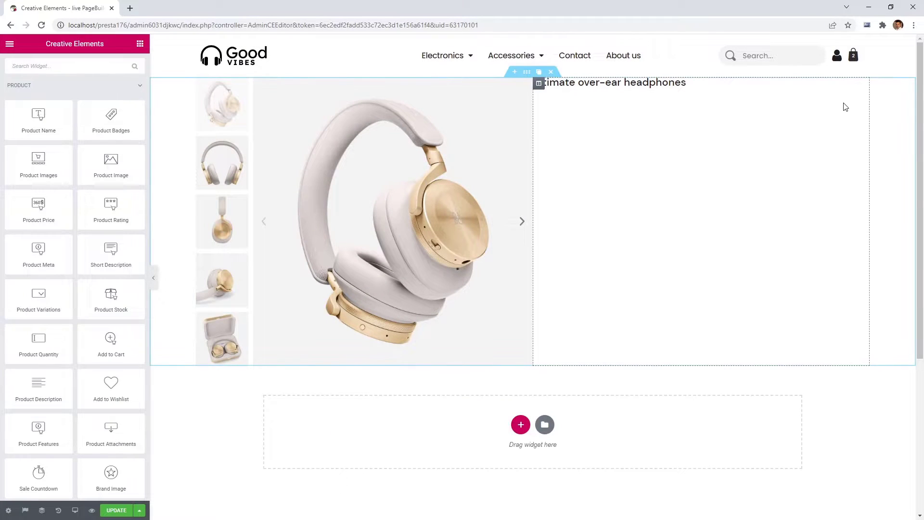
Set the vertical alignment of the column containing the product name to Middle.
left_click(539, 83)
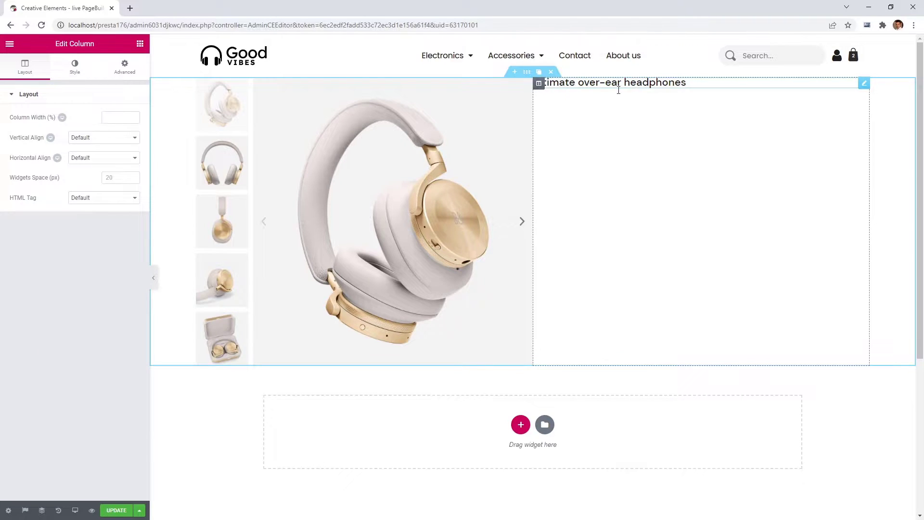
left_click(112, 139)
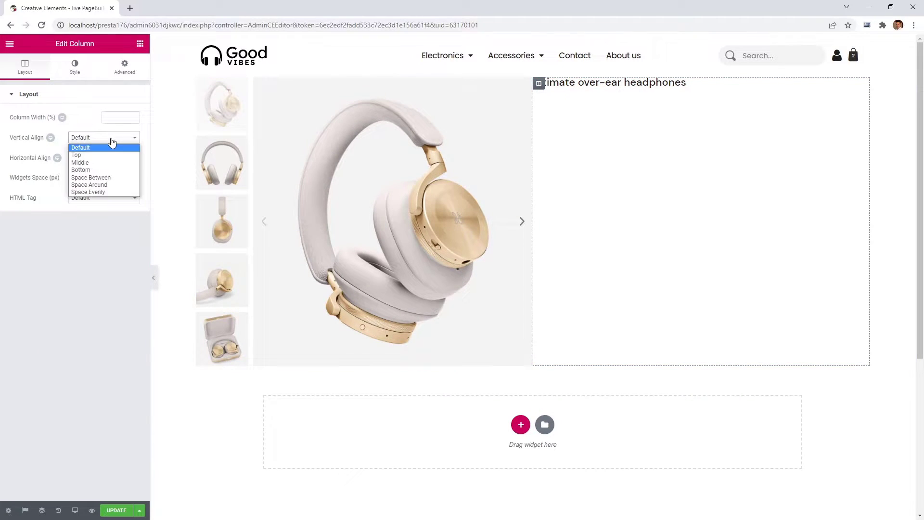
left_click(97, 163)
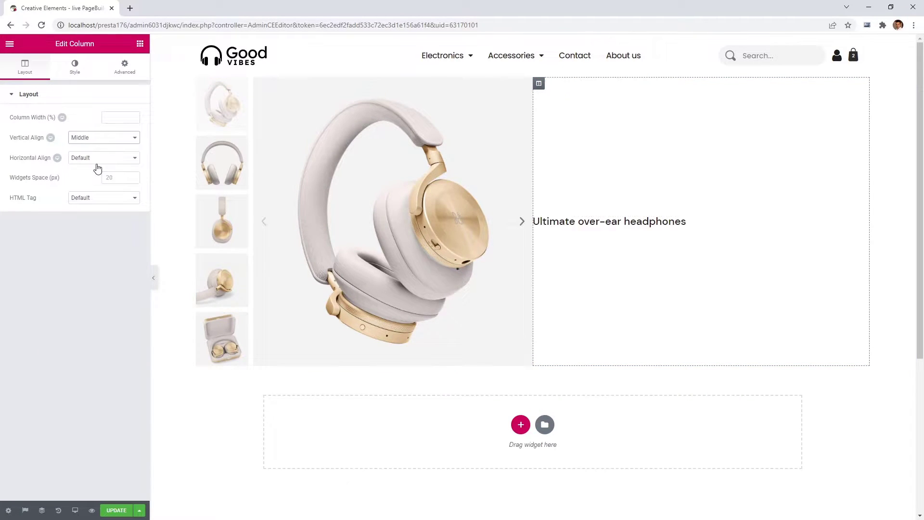
Give the product name's column 10 px padding at the top, right and bottom, and 60 px at the left.
left_click(125, 68)
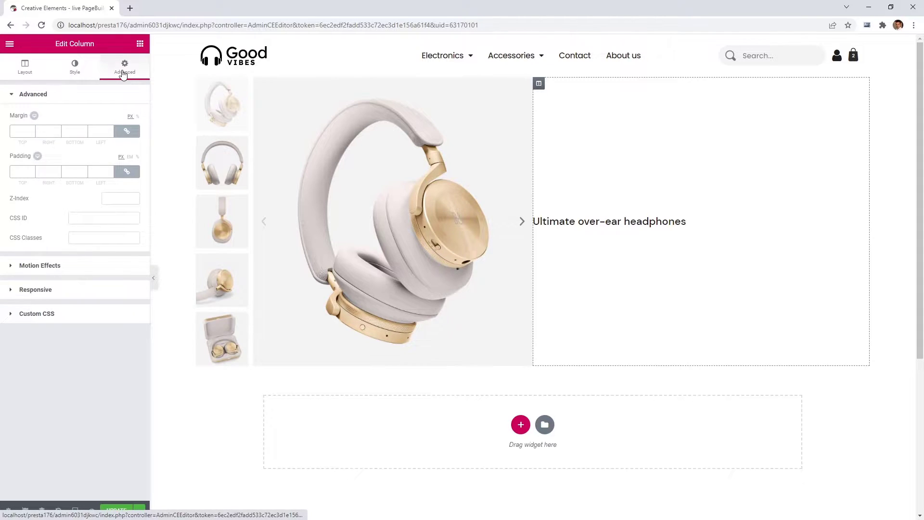
left_click(21, 171)
type("10")
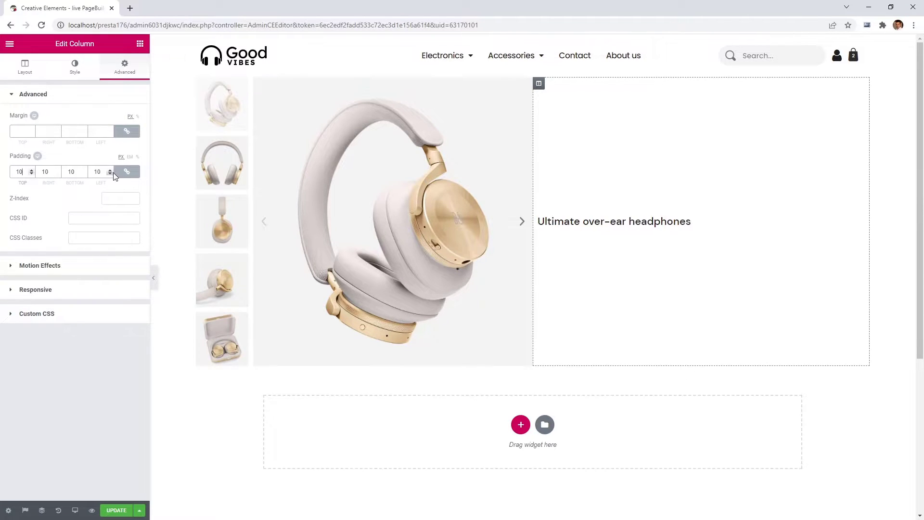
left_click(127, 171)
type("60")
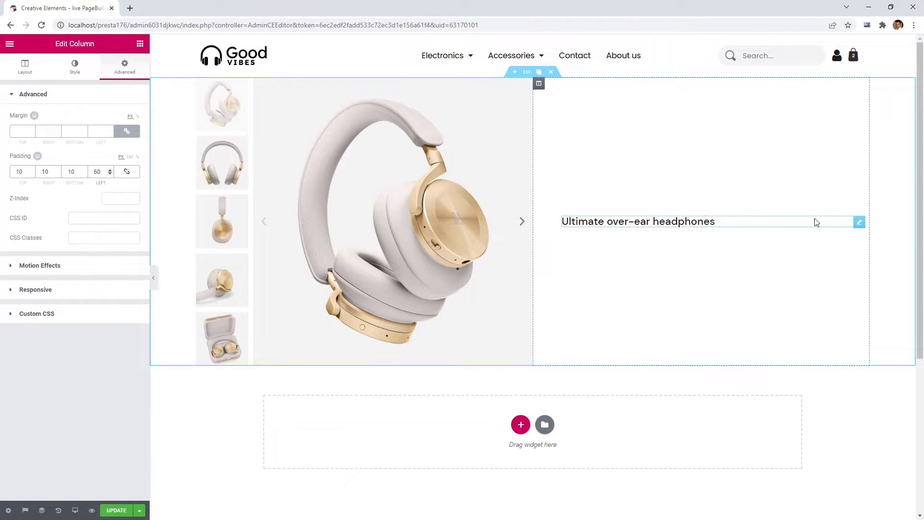
Keep the product name's HTML tag as H1 and set its font size to 40 px.
left_click(859, 223)
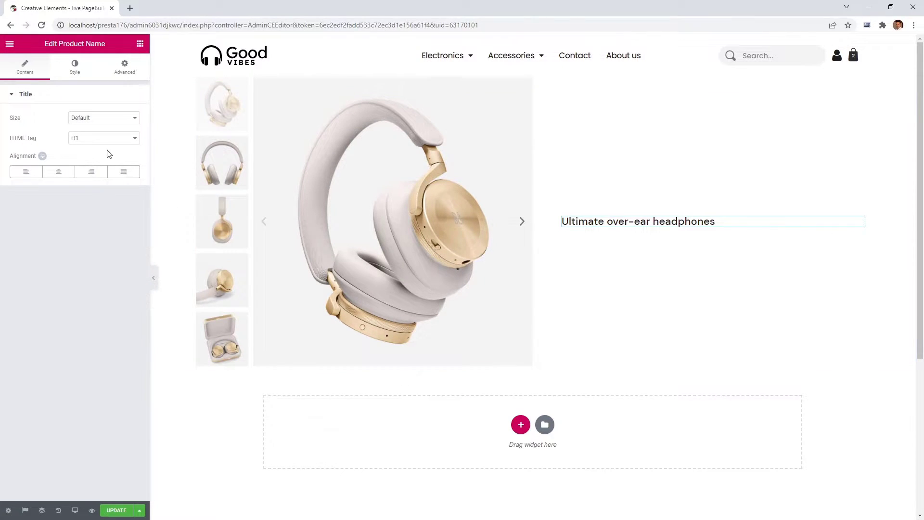
left_click(96, 142)
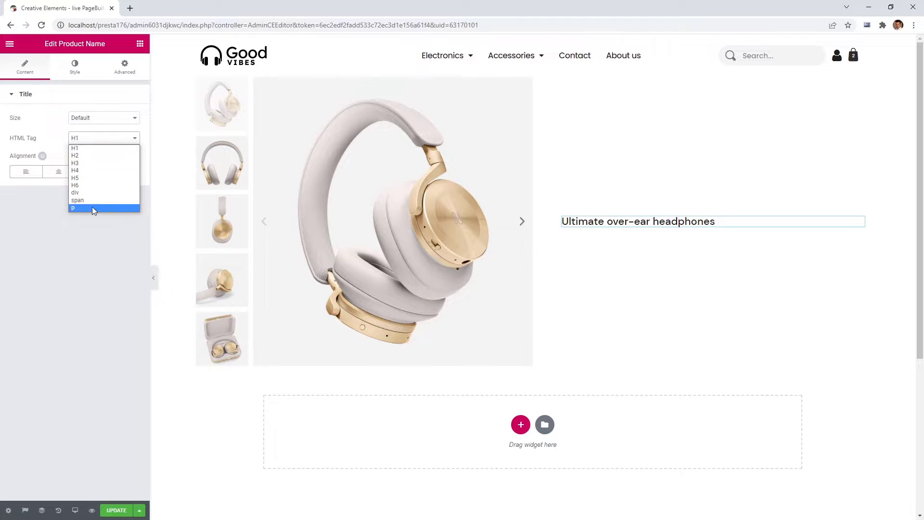
left_click(95, 150)
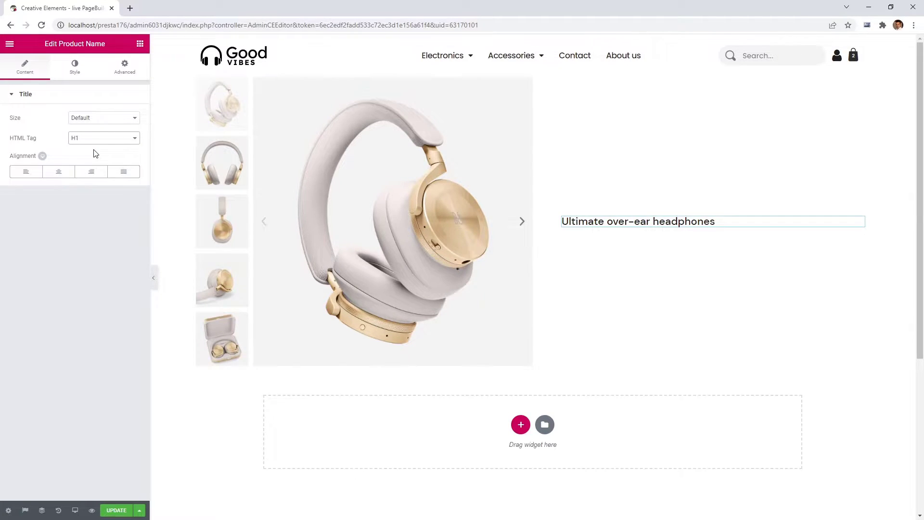
left_click(75, 72)
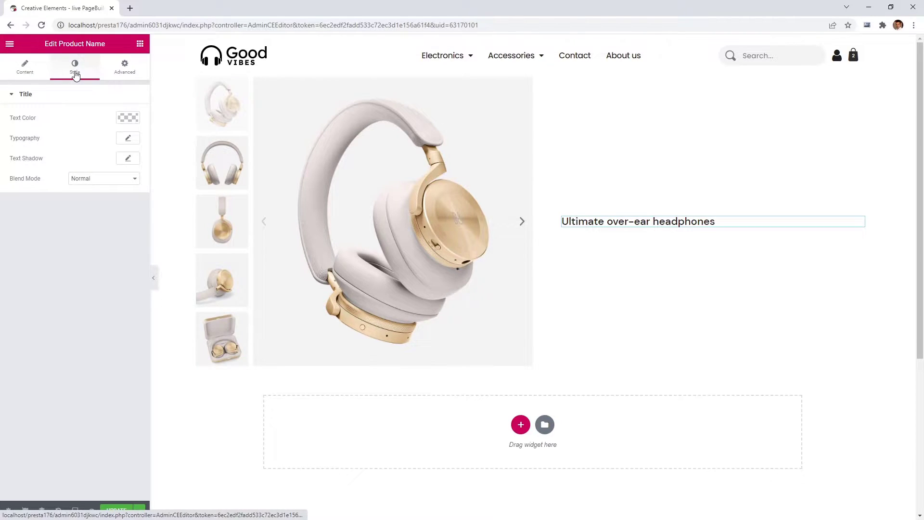
left_click(126, 138)
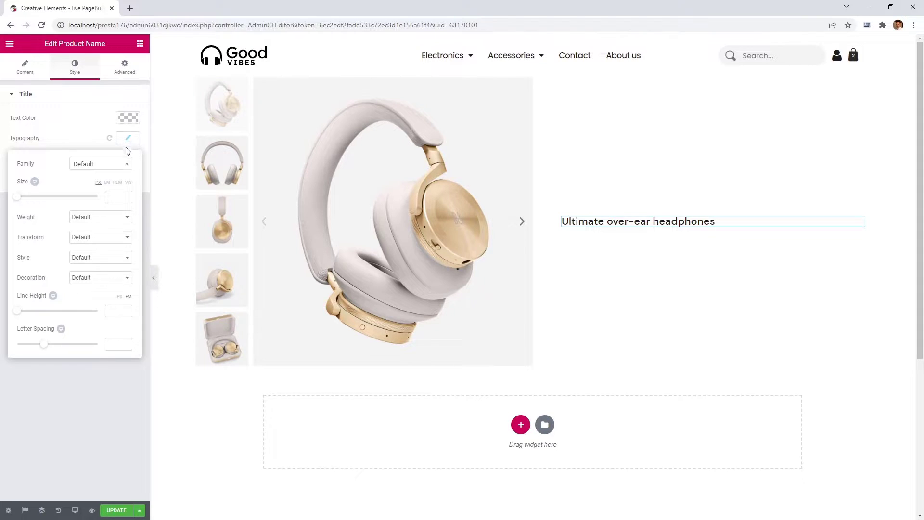
left_click_drag(18, 198, 34, 200)
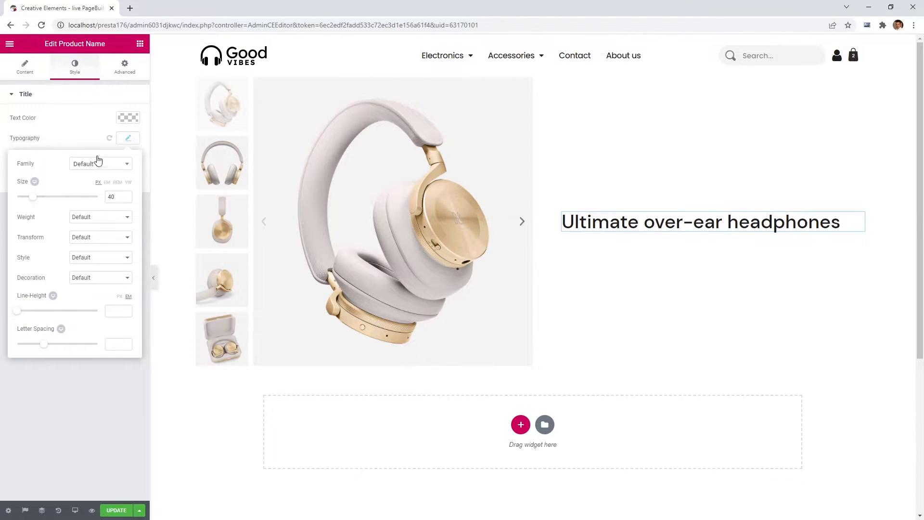
left_click(127, 140)
Add a Product Meta widget below the product name and label its SKU item "SKU".
left_click(140, 44)
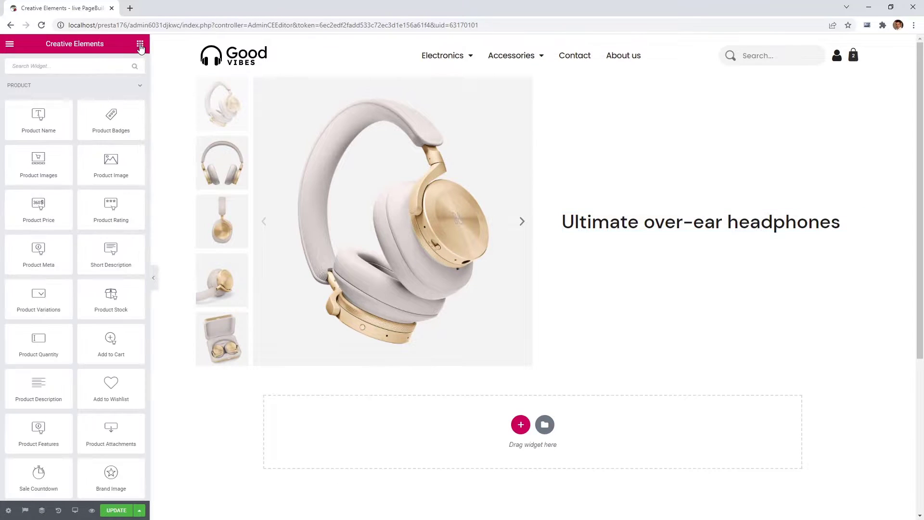
left_click_drag(43, 246, 606, 234)
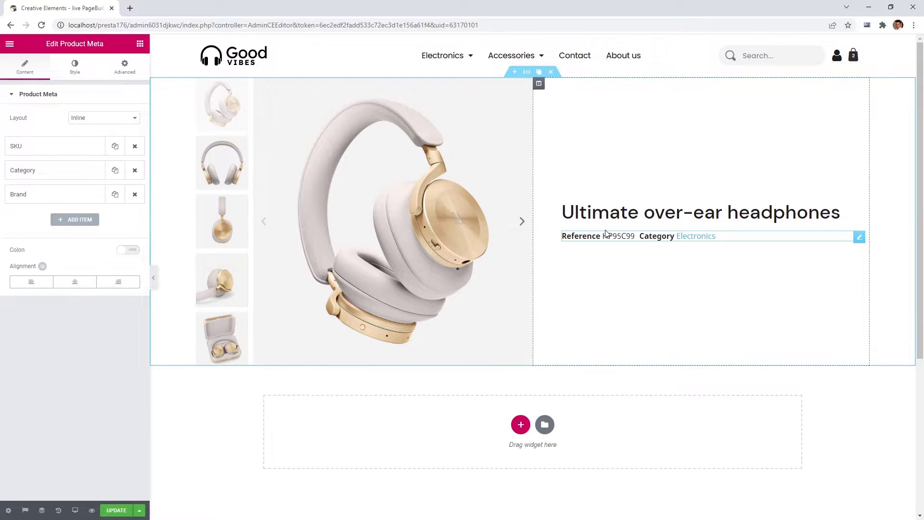
left_click(75, 151)
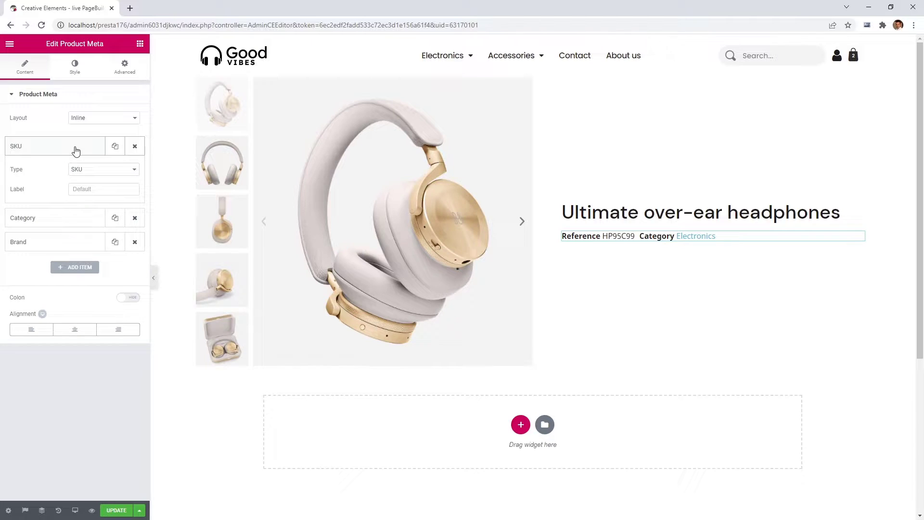
left_click(81, 186)
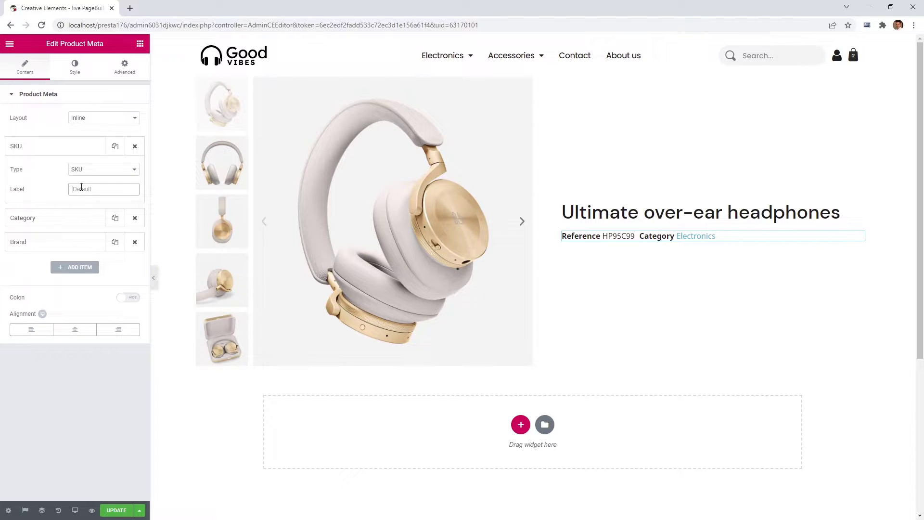
type("SKU")
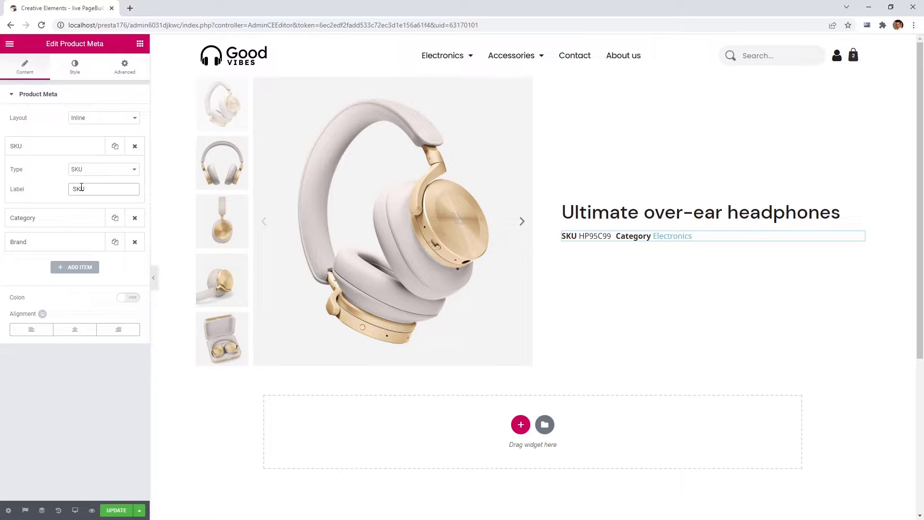
Replace the product meta's Brand item with a Quantity item and show colons after the labels.
left_click(82, 218)
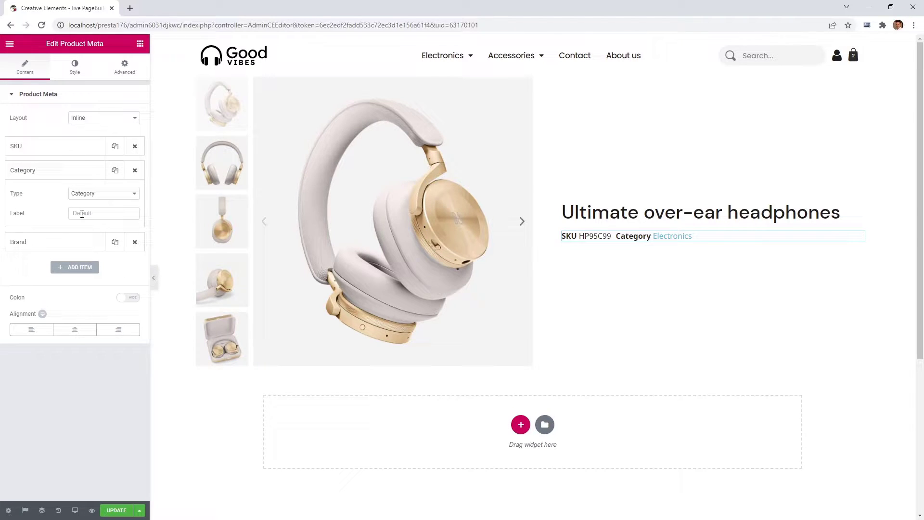
left_click(43, 241)
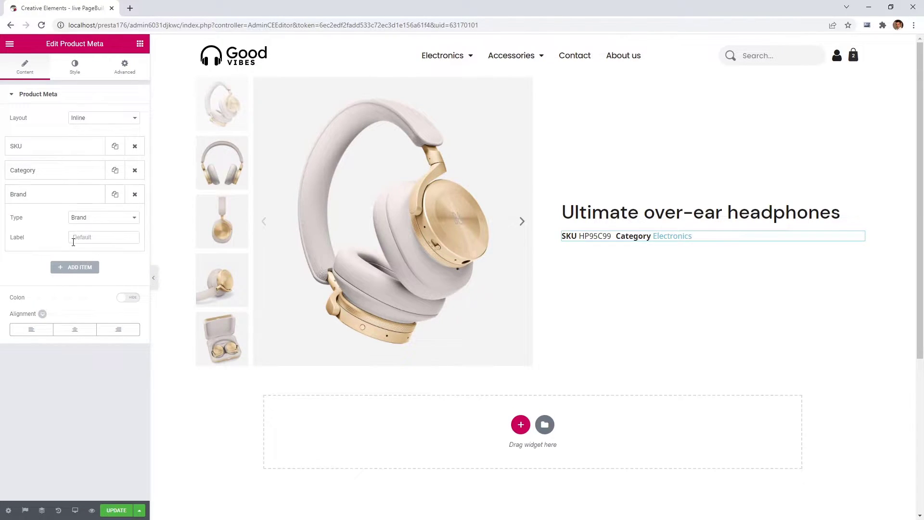
left_click(135, 194)
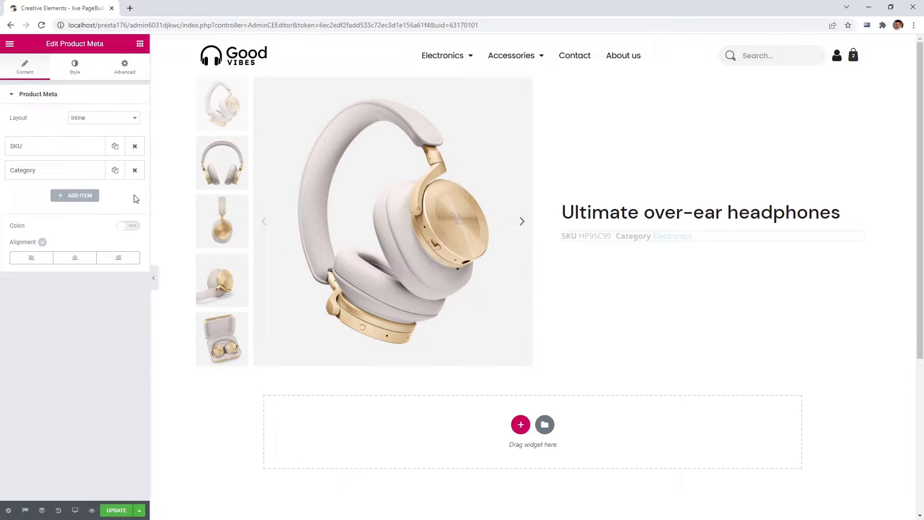
left_click(77, 198)
left_click(87, 219)
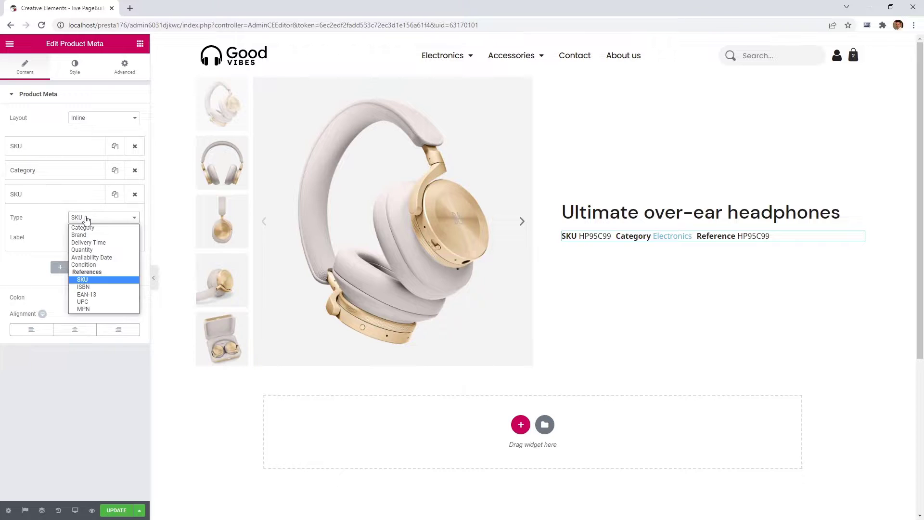
left_click(92, 250)
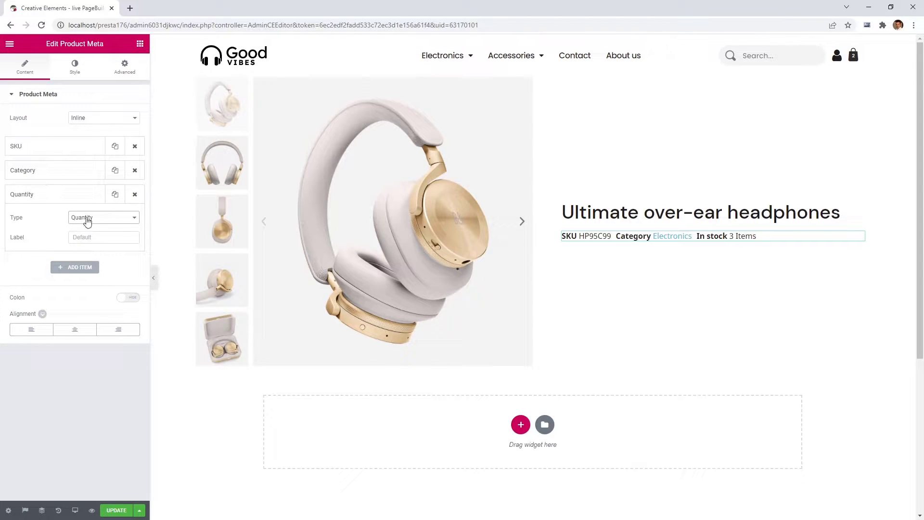
left_click(85, 201)
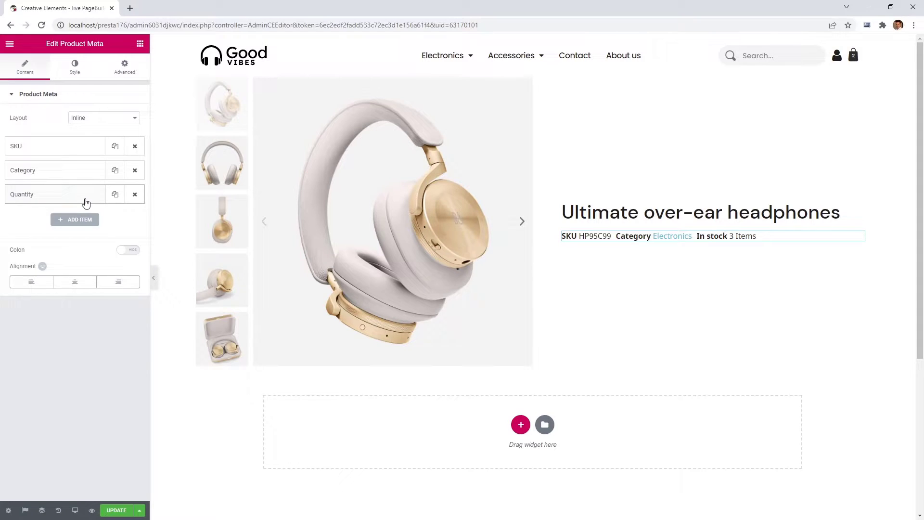
left_click(129, 250)
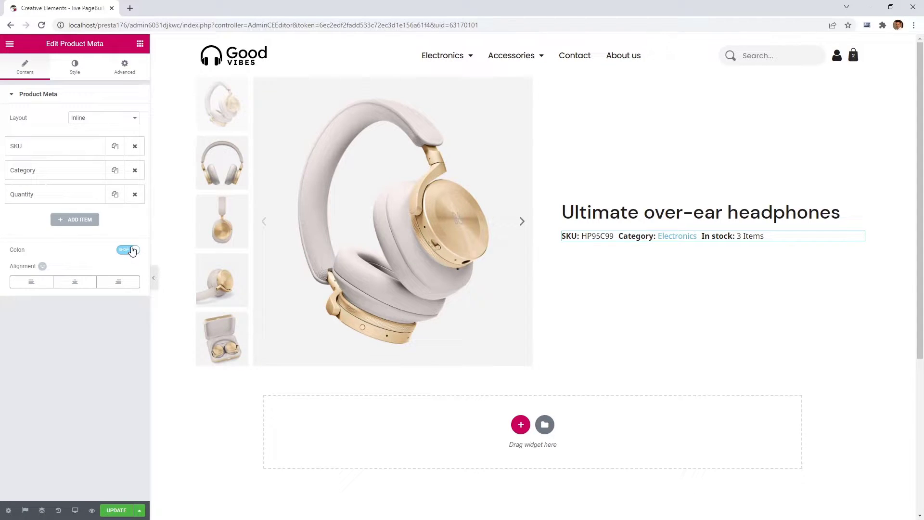
Set the product meta's space between items to 12 and its font size to 14 px.
left_click(82, 73)
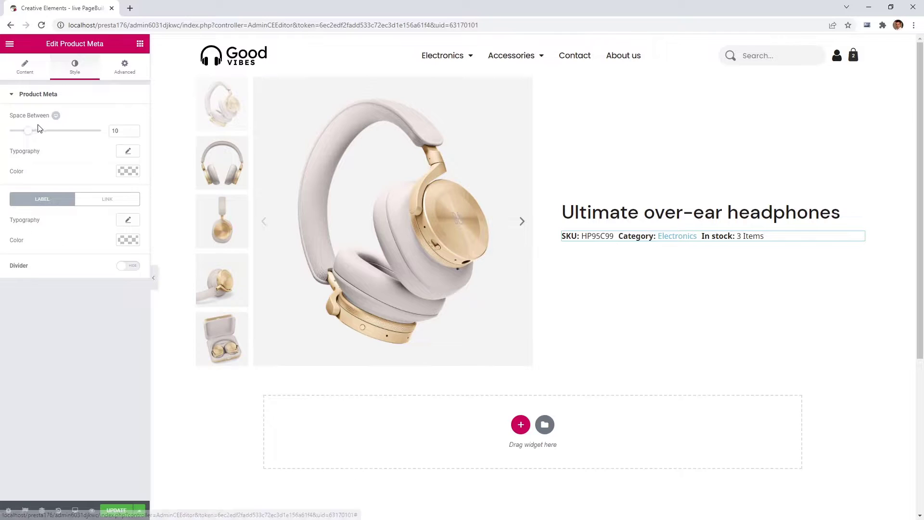
left_click_drag(29, 132, 32, 134)
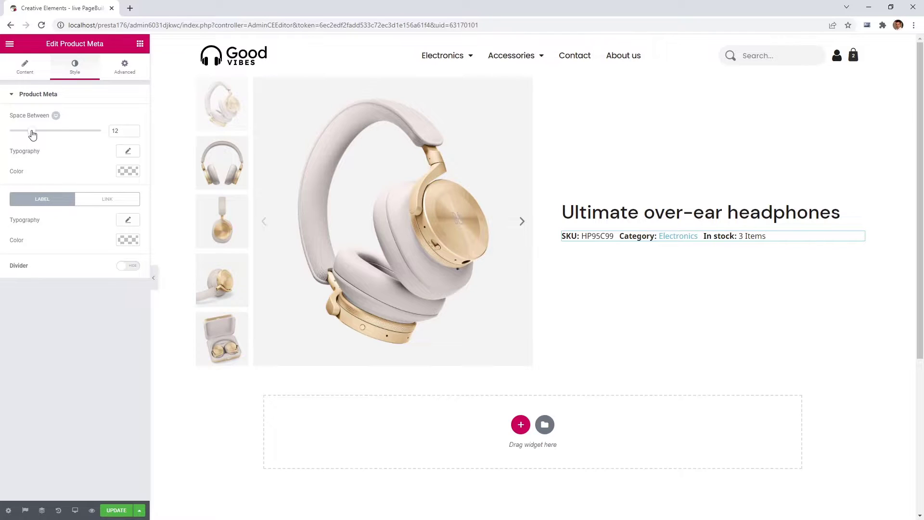
left_click(125, 152)
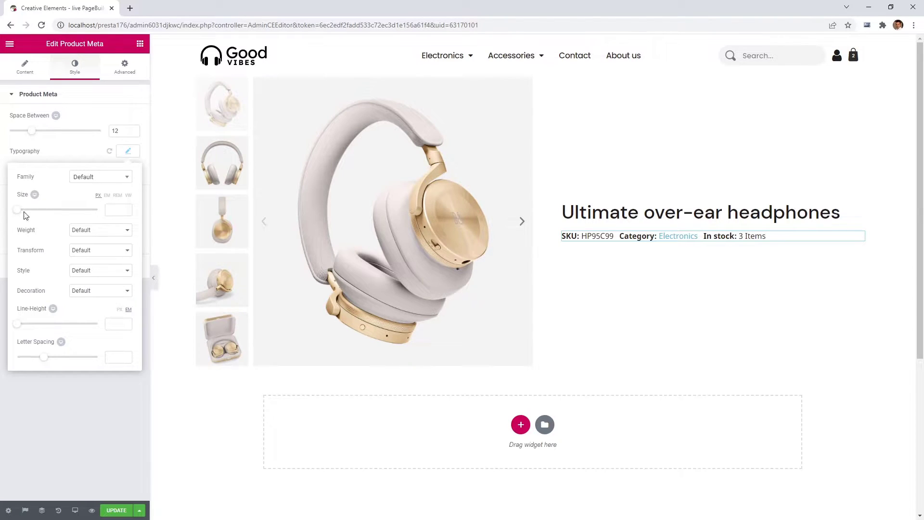
left_click_drag(17, 215, 23, 215)
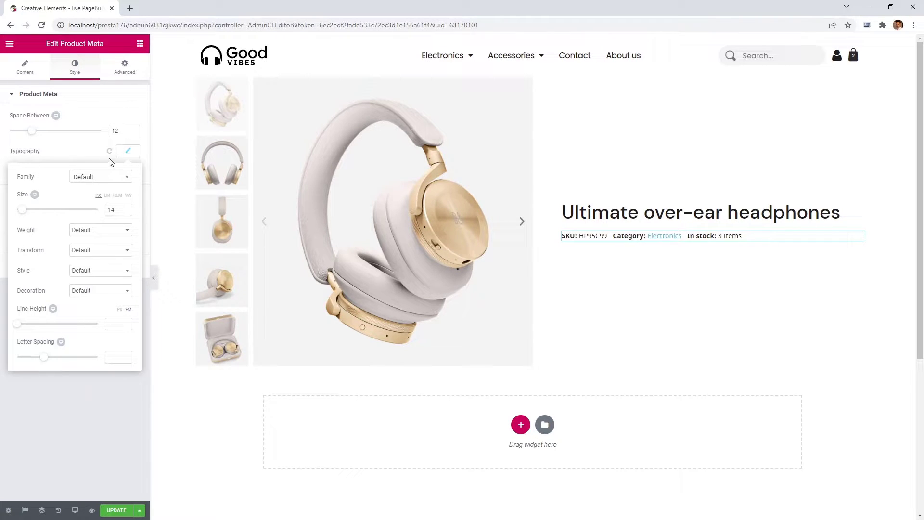
left_click(126, 153)
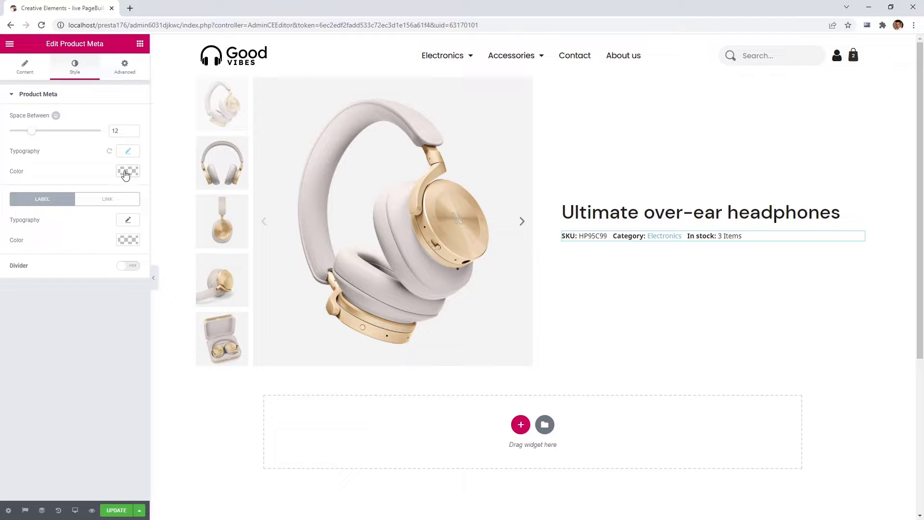
Set the product meta's general text color to #434347 and its label color to #1d1d1f.
left_click(126, 172)
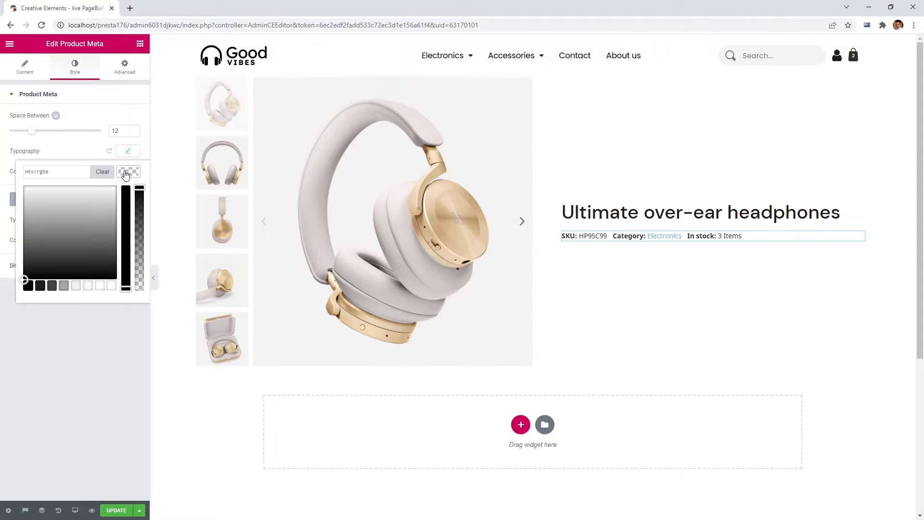
left_click(52, 286)
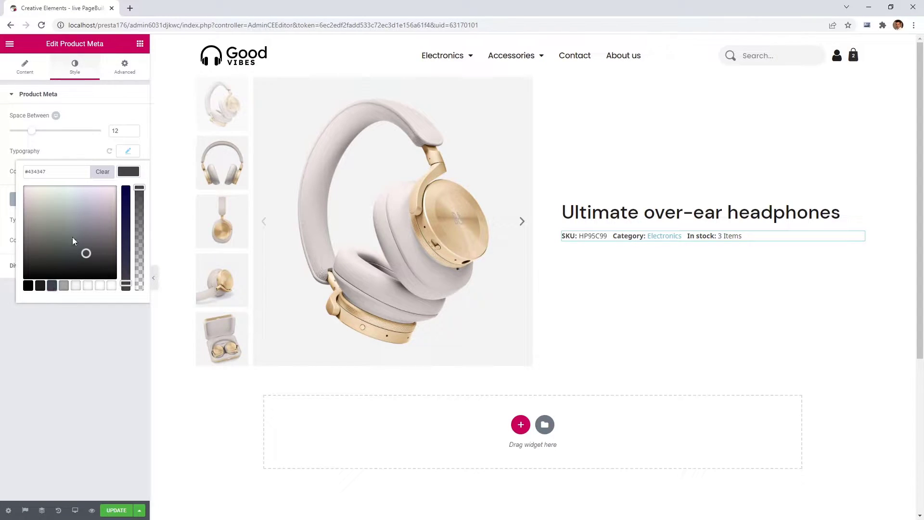
left_click(122, 172)
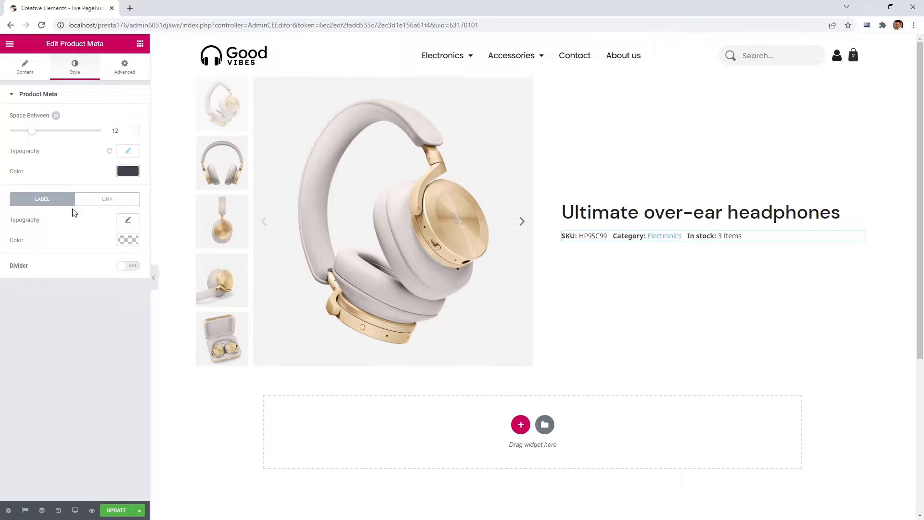
left_click(123, 244)
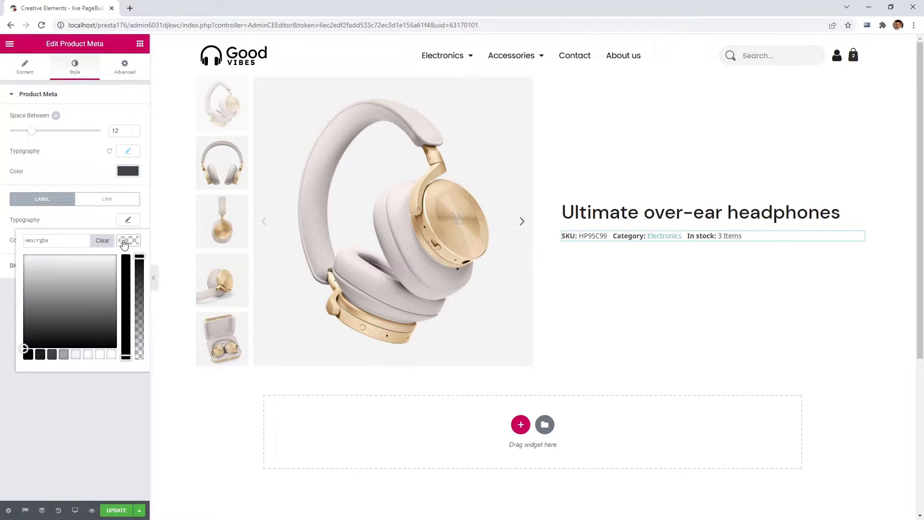
left_click(41, 357)
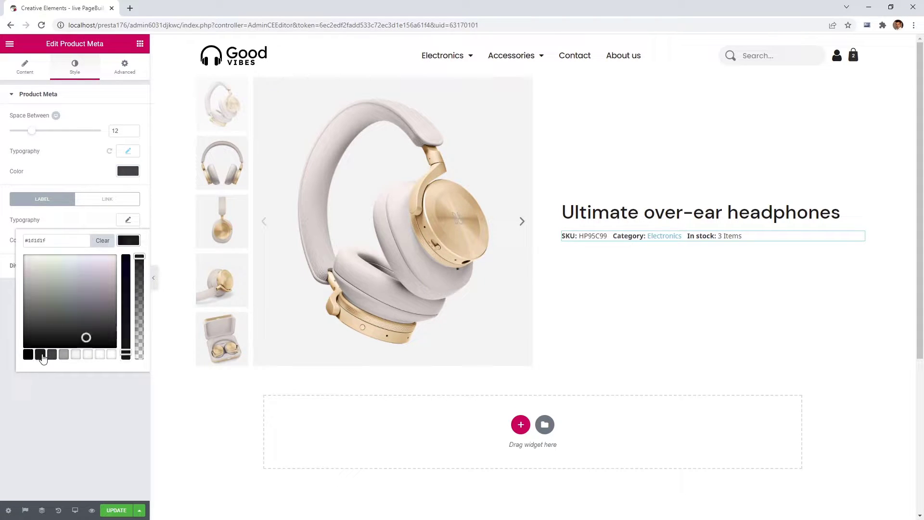
left_click(122, 243)
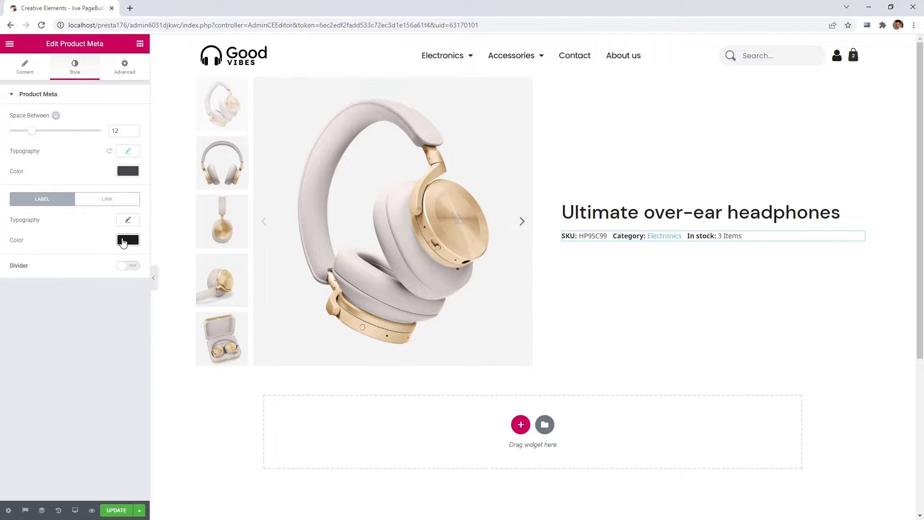
Set the product meta's link color to #434347.
left_click(113, 200)
left_click(125, 240)
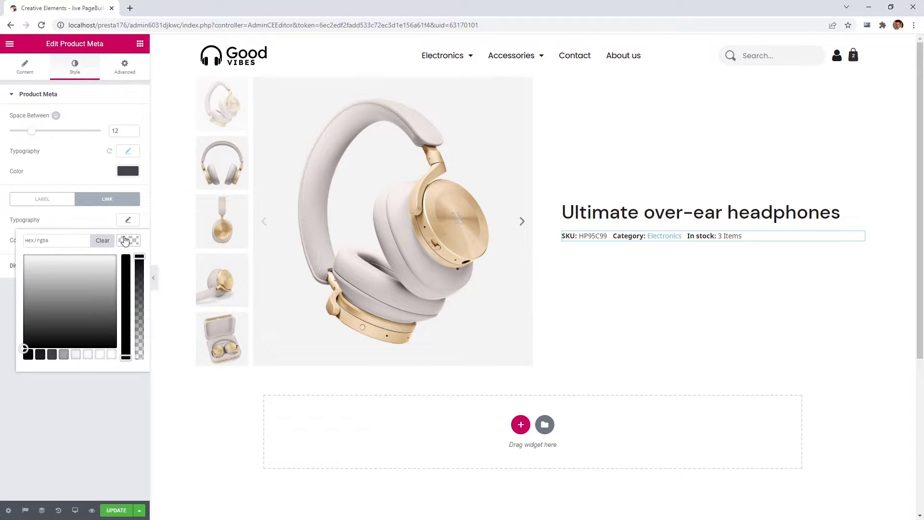
left_click(52, 355)
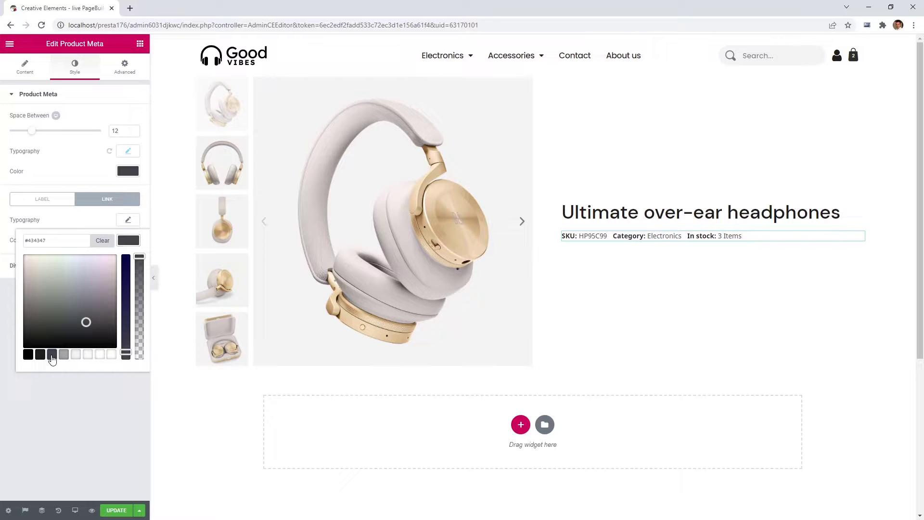
left_click(125, 241)
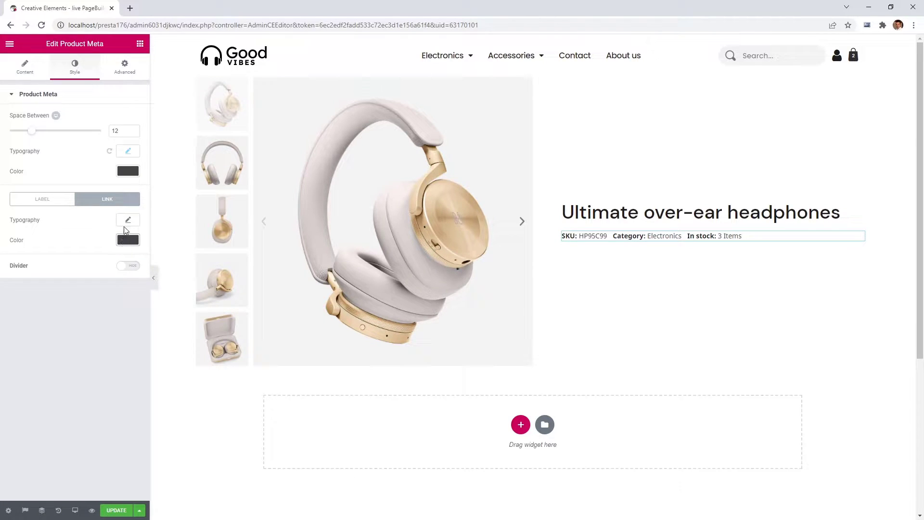
Add a Product Price widget below the product meta and set its layout to Inline.
left_click(141, 44)
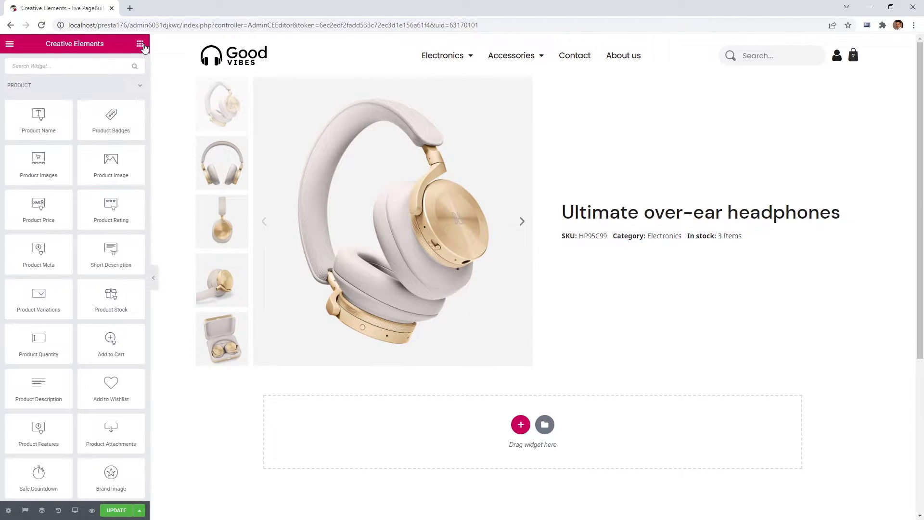
left_click_drag(48, 210, 635, 243)
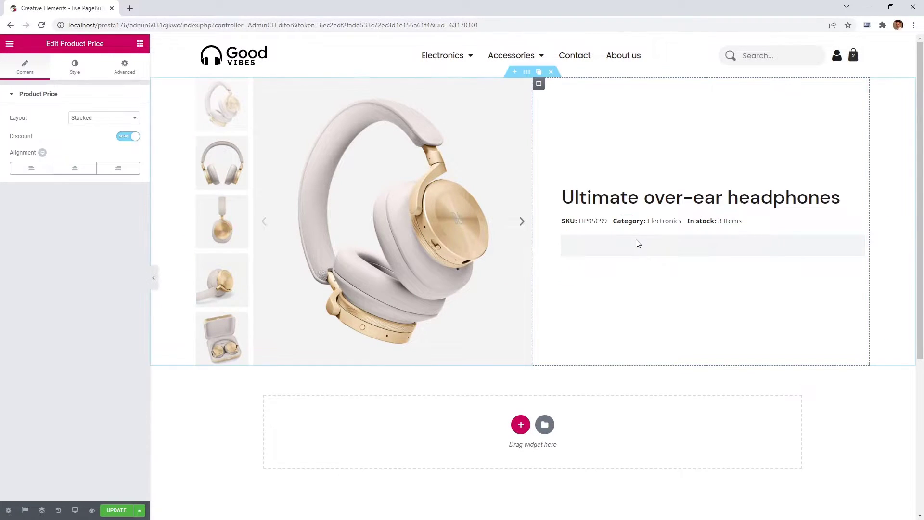
left_click(108, 118)
left_click(107, 128)
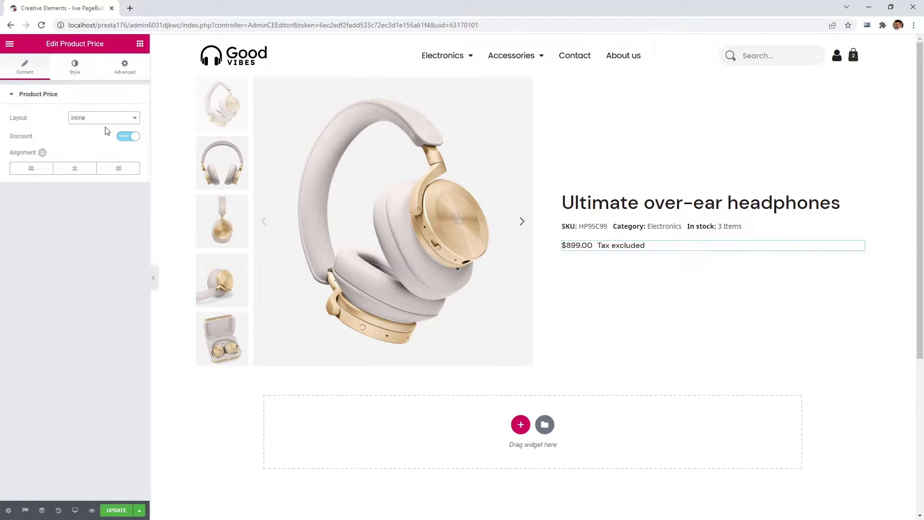
Set the product price's general typography to DM Sans, size 34 px, line height 1 em.
left_click(77, 70)
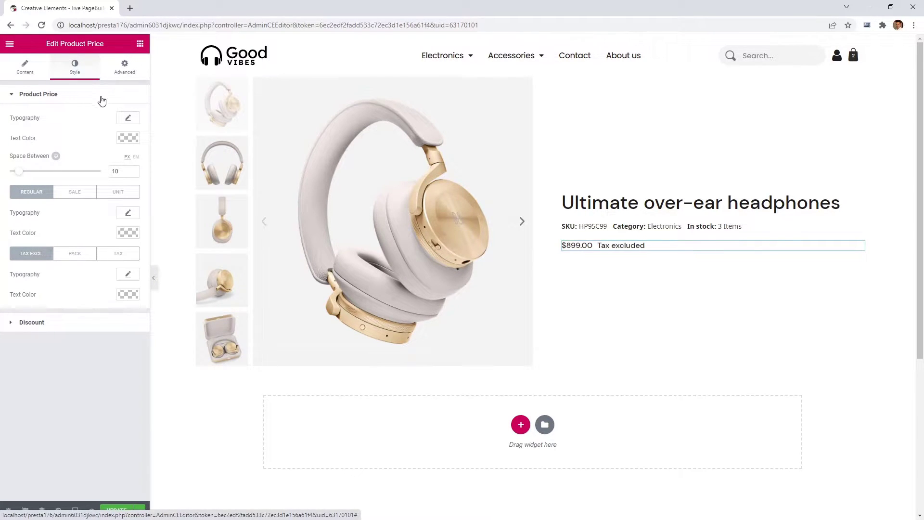
left_click(127, 118)
left_click(108, 150)
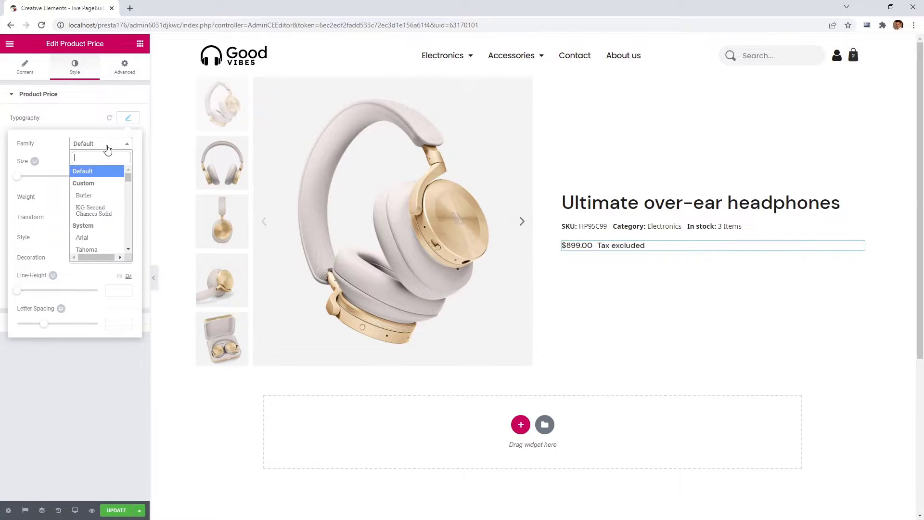
type("dm")
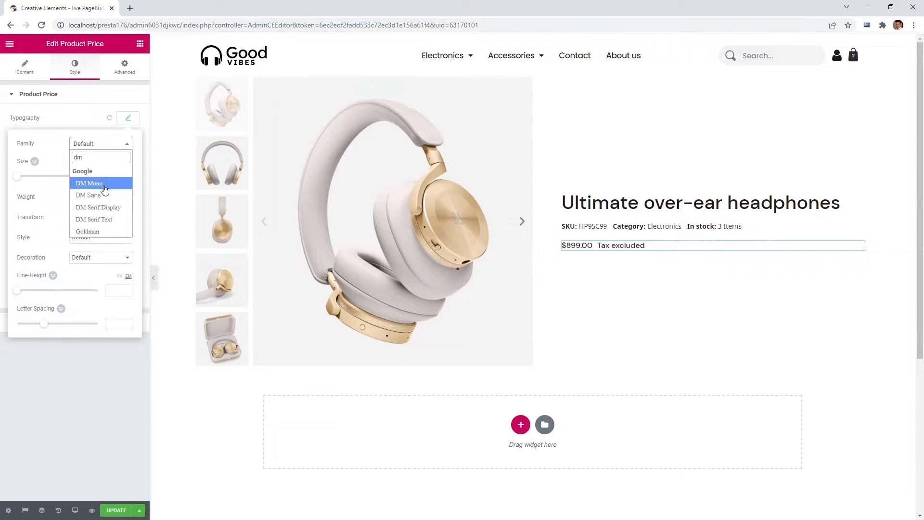
left_click(105, 195)
left_click_drag(17, 178, 31, 181)
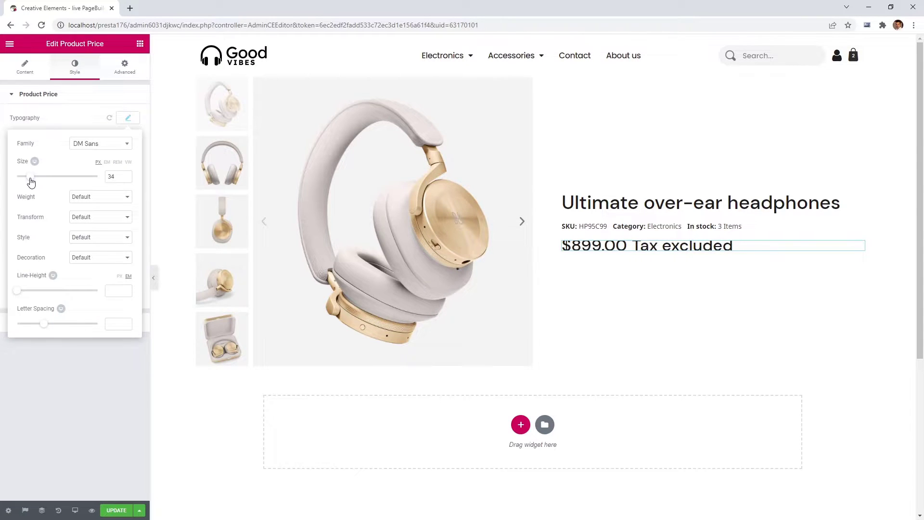
left_click_drag(16, 298, 24, 297)
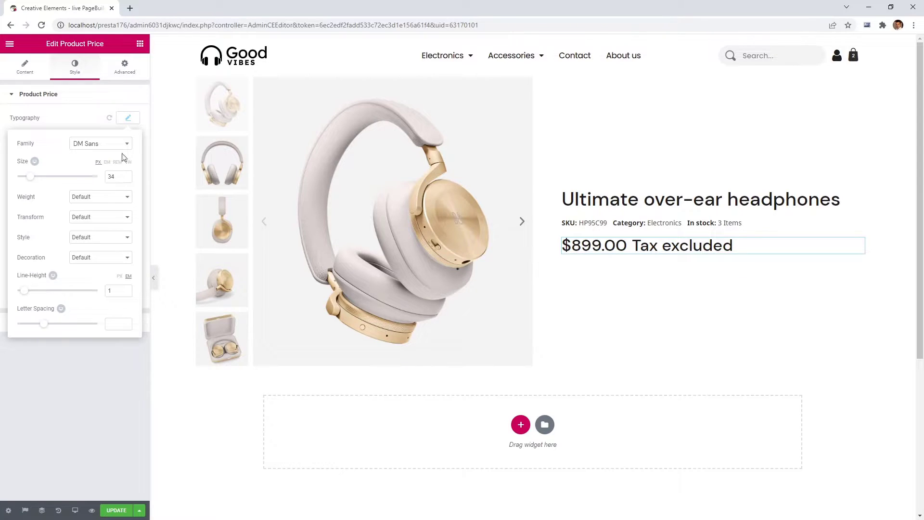
left_click(128, 119)
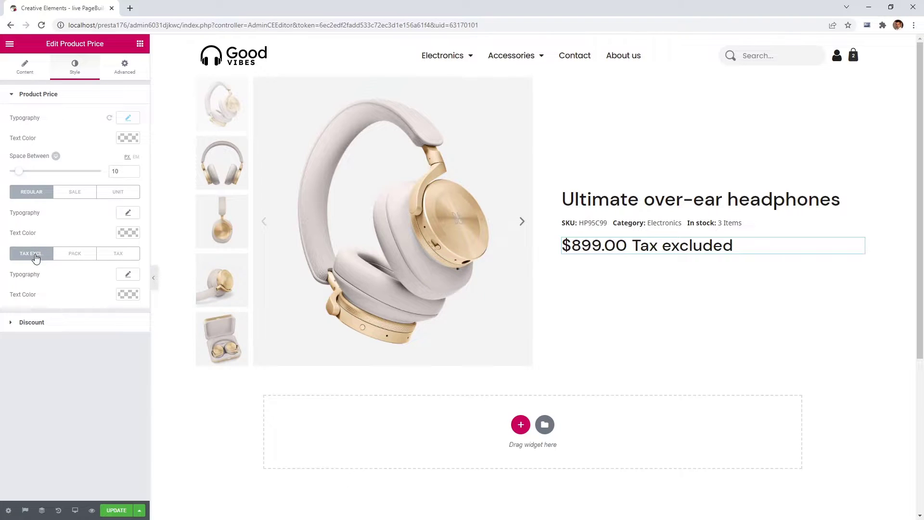
Set the font size of the product price's tax text to 14 px and return to the widget list.
left_click(110, 256)
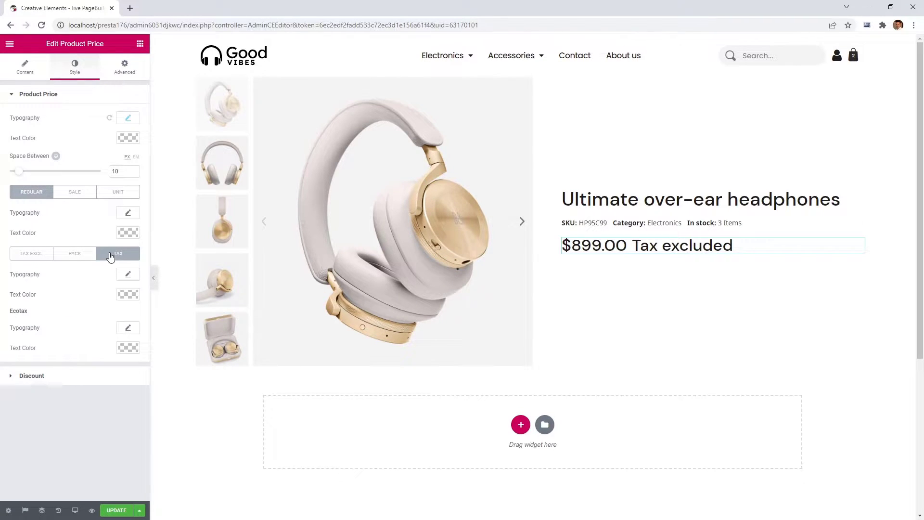
left_click(129, 276)
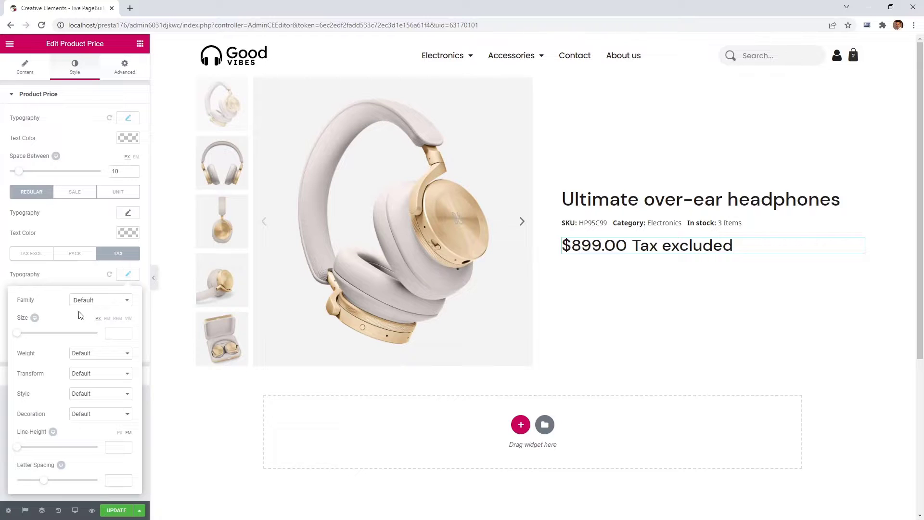
left_click_drag(19, 334, 26, 338)
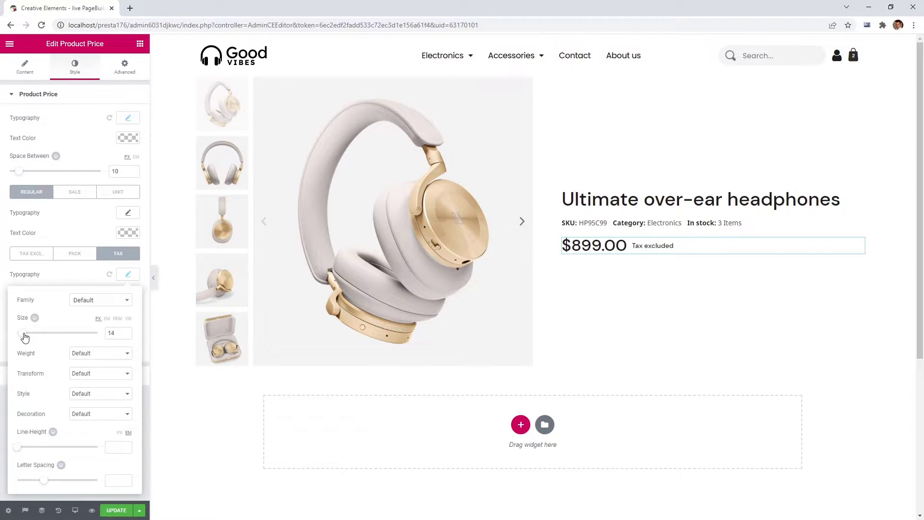
left_click(127, 281)
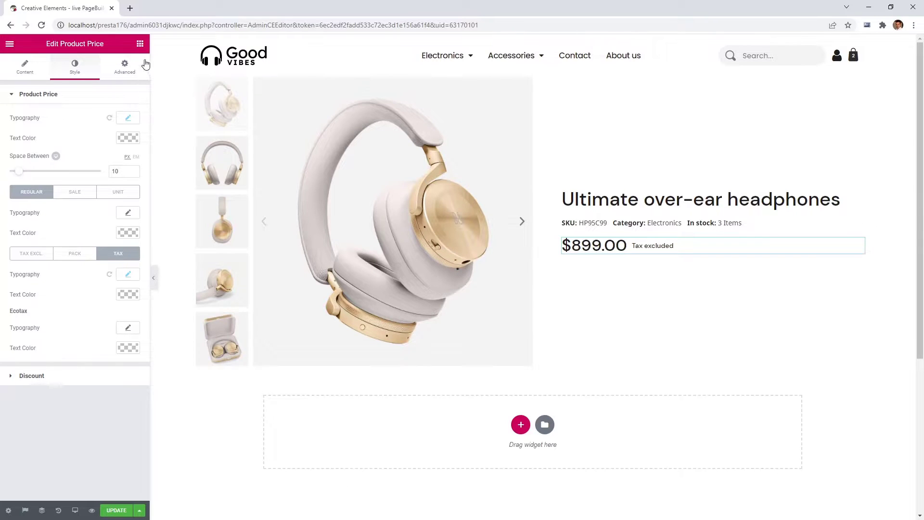
left_click(140, 45)
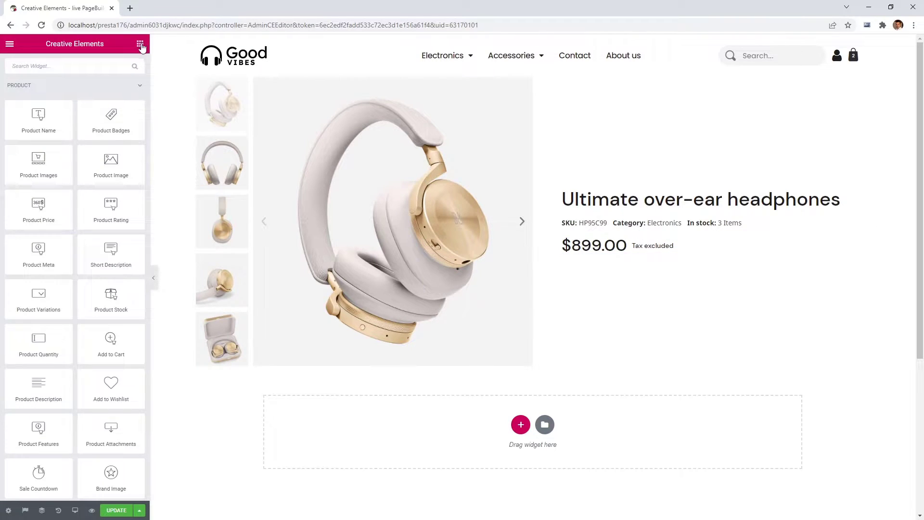
Add a Product Rating widget below the product price and show its average grade and comments number.
left_click_drag(108, 208, 621, 255)
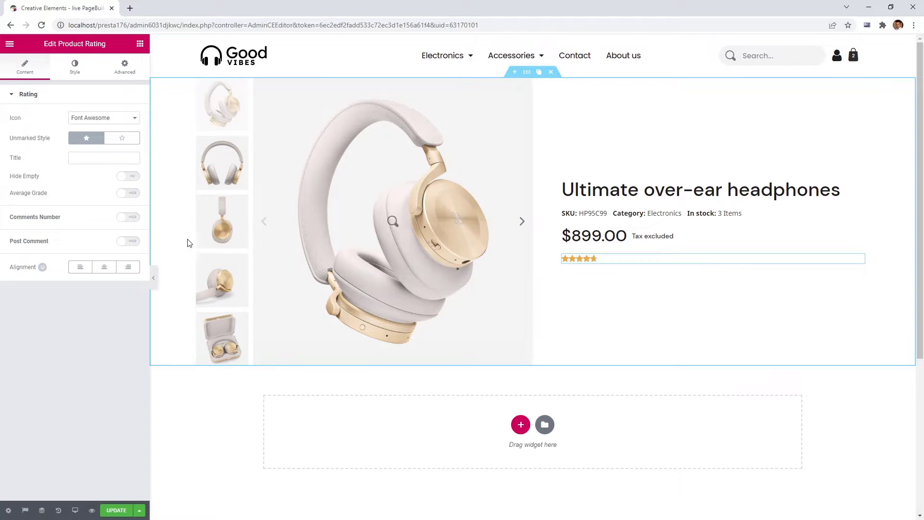
left_click(129, 193)
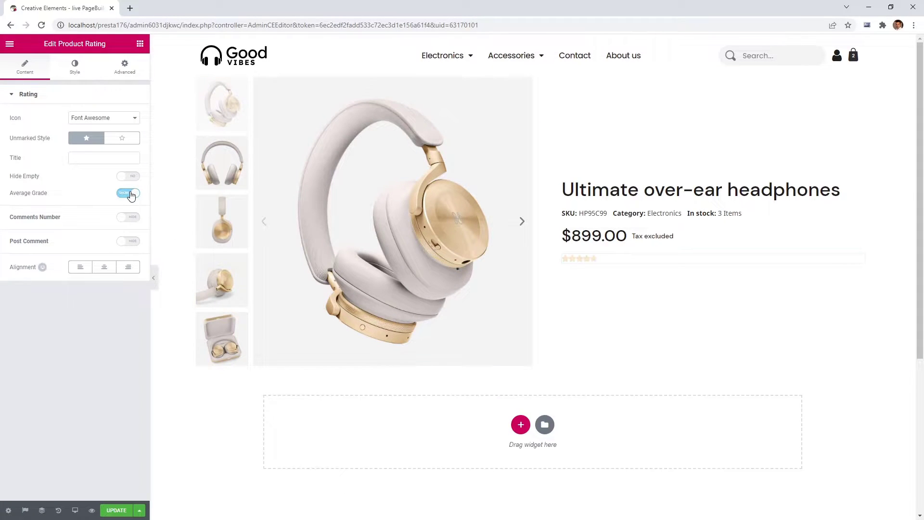
left_click(126, 220)
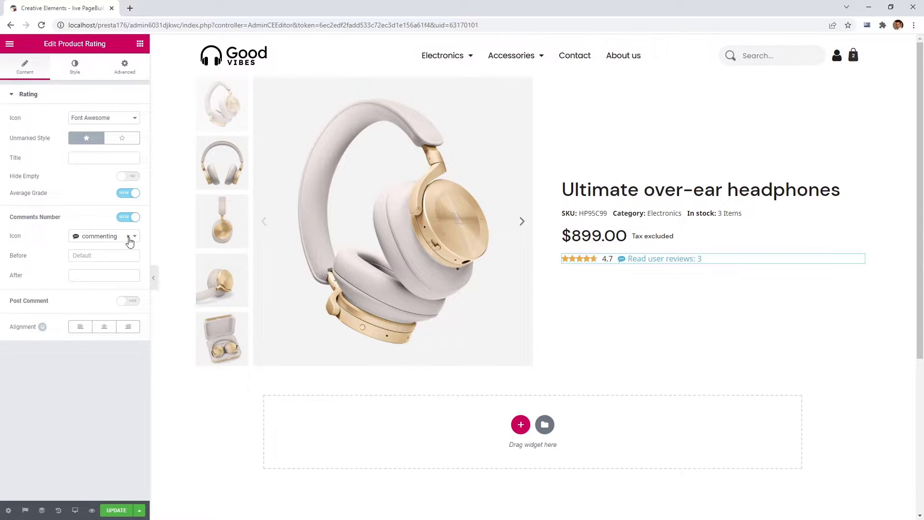
Remove the comments number's icon and wrap the count with "(" before it and " ratings)" after it.
left_click(128, 238)
left_click(116, 257)
type("(")
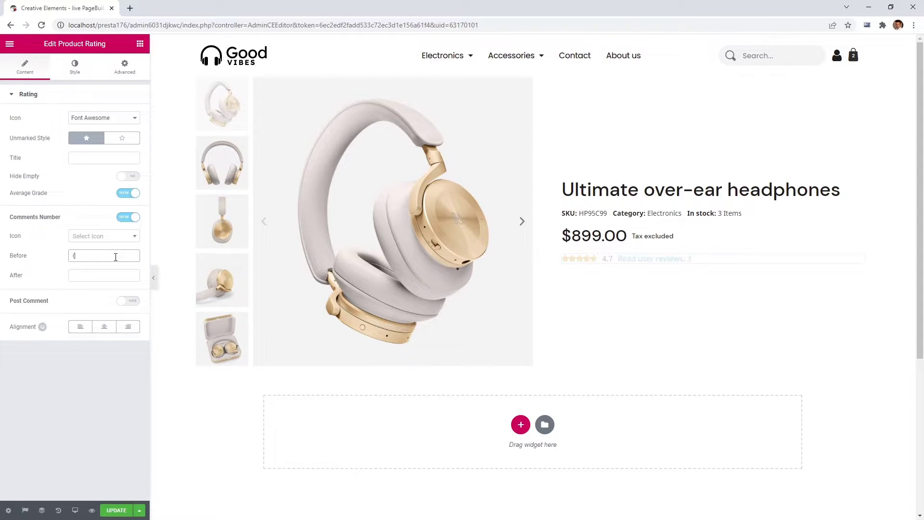
left_click(113, 275)
type("ratings)")
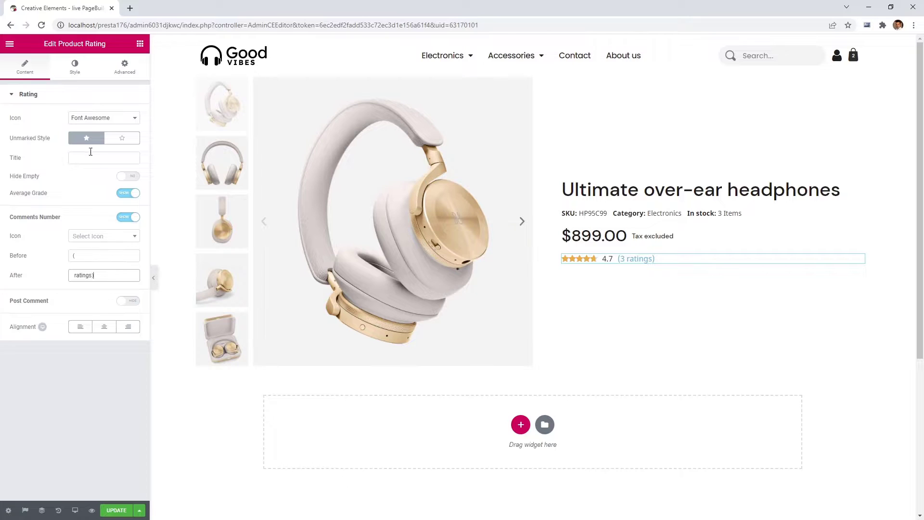
Set the rating stars' size to 22 and their spacing to 3.
left_click(77, 72)
left_click_drag(12, 138, 30, 138)
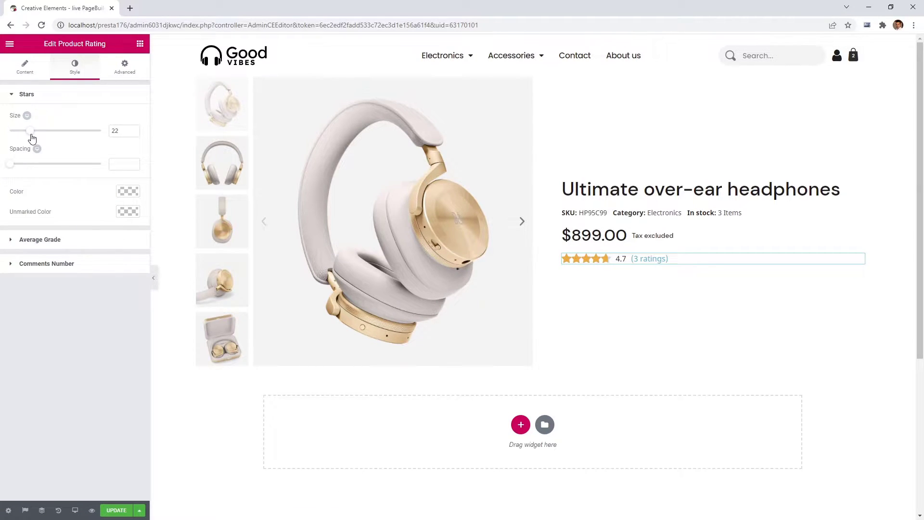
left_click_drag(10, 167, 16, 168)
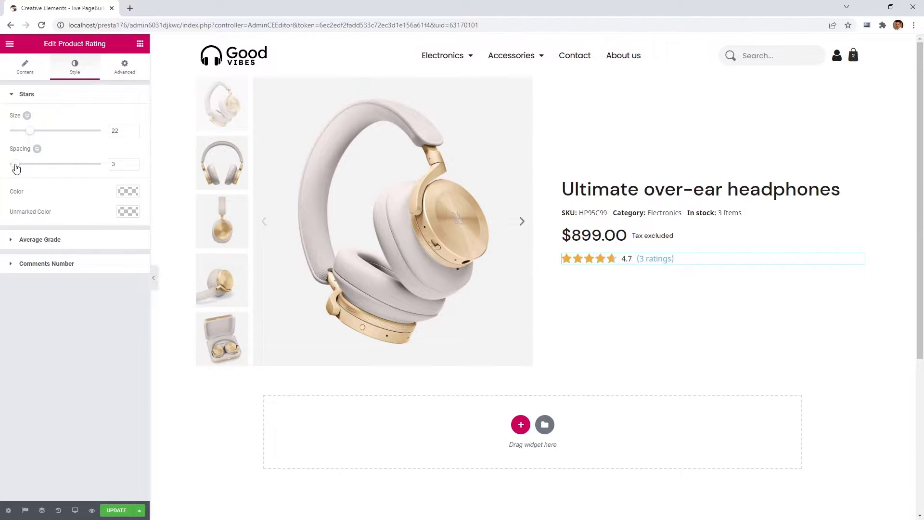
Set the font family of the rating's average grade to DM Sans.
left_click(56, 239)
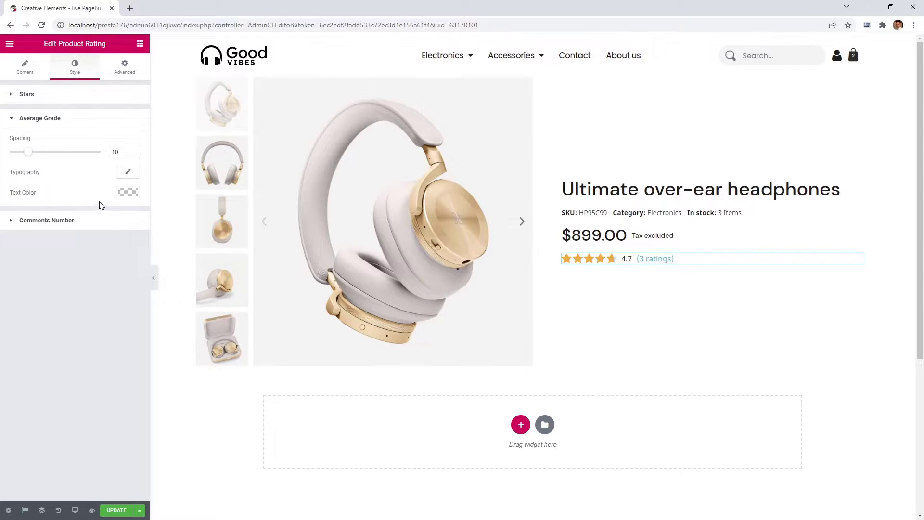
left_click(126, 174)
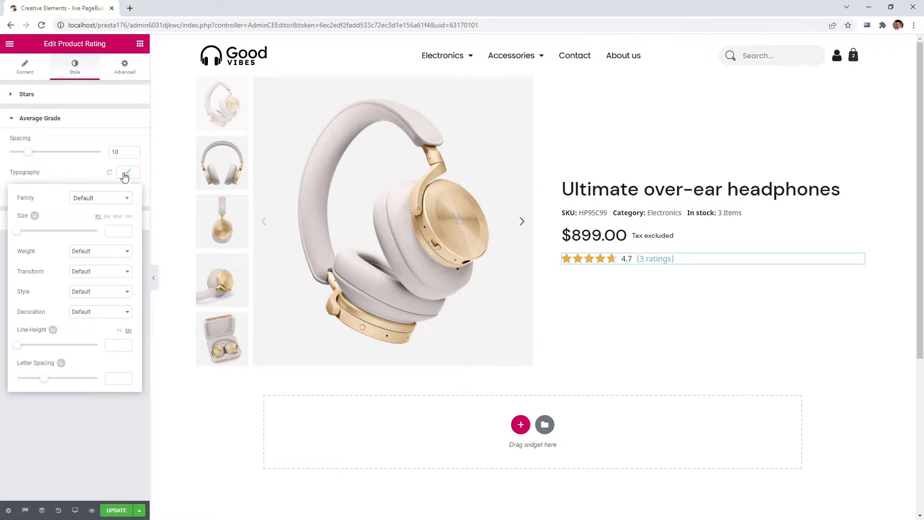
left_click(111, 200)
type("dm")
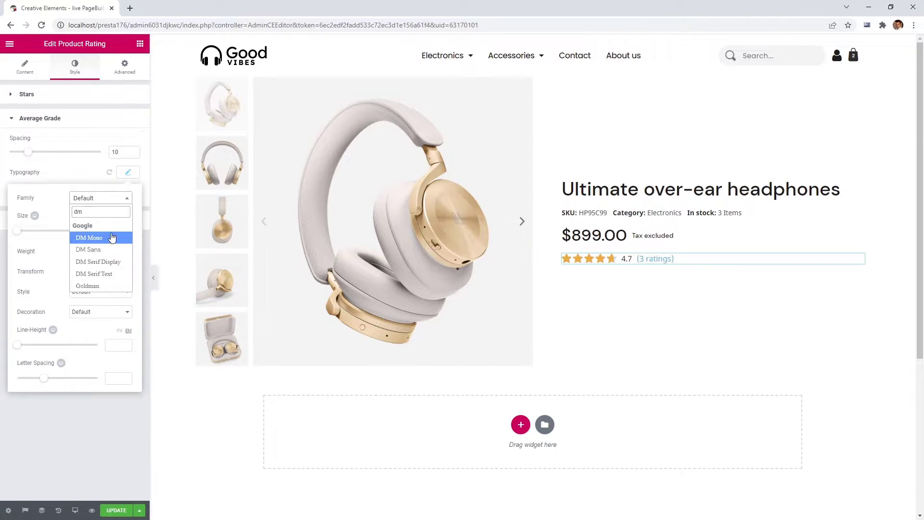
left_click(110, 249)
left_click(126, 174)
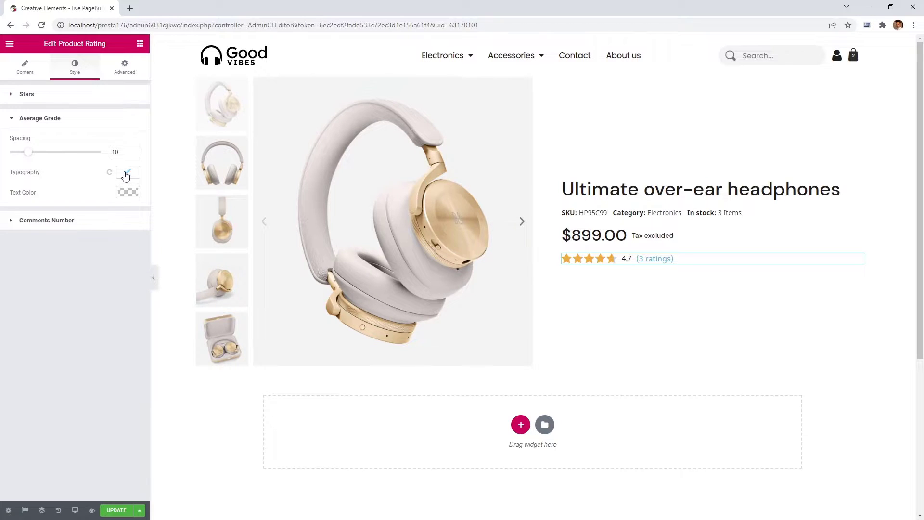
Set the font family of the rating's comments number to DM Sans.
left_click(111, 221)
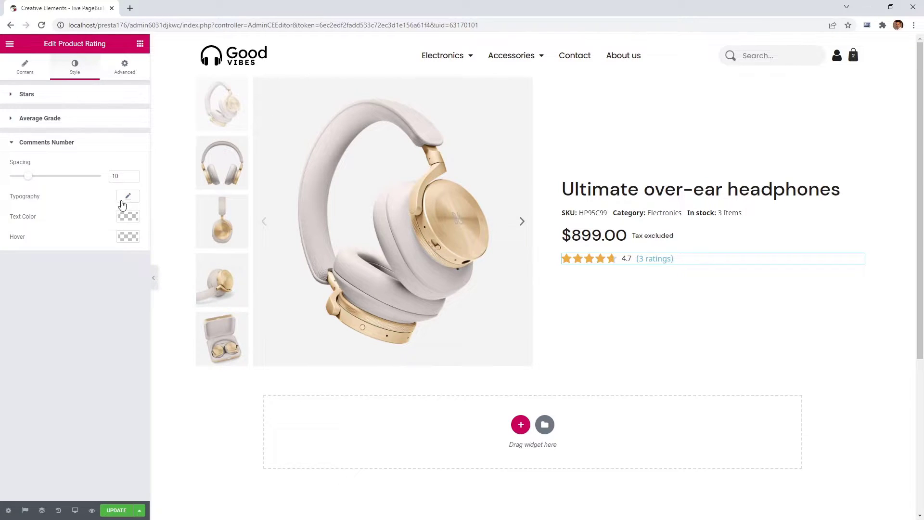
left_click(126, 196)
left_click(107, 223)
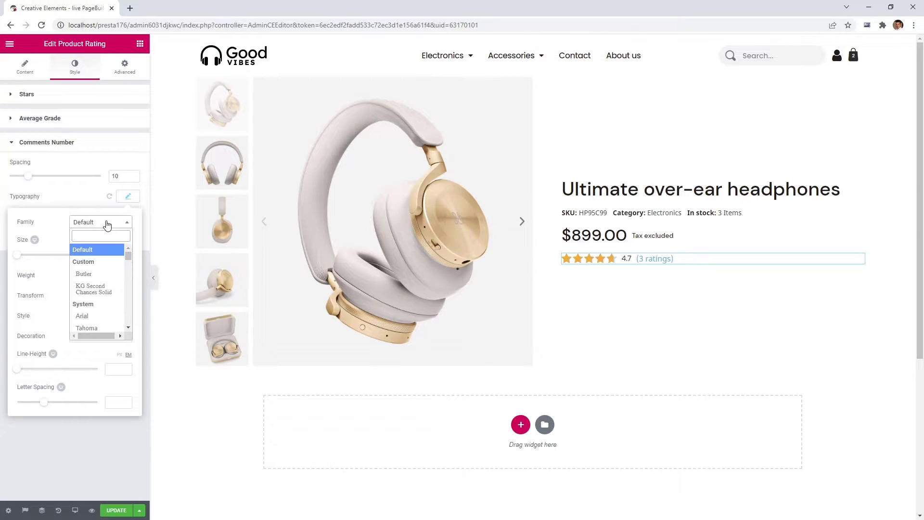
type("dm")
left_click(108, 267)
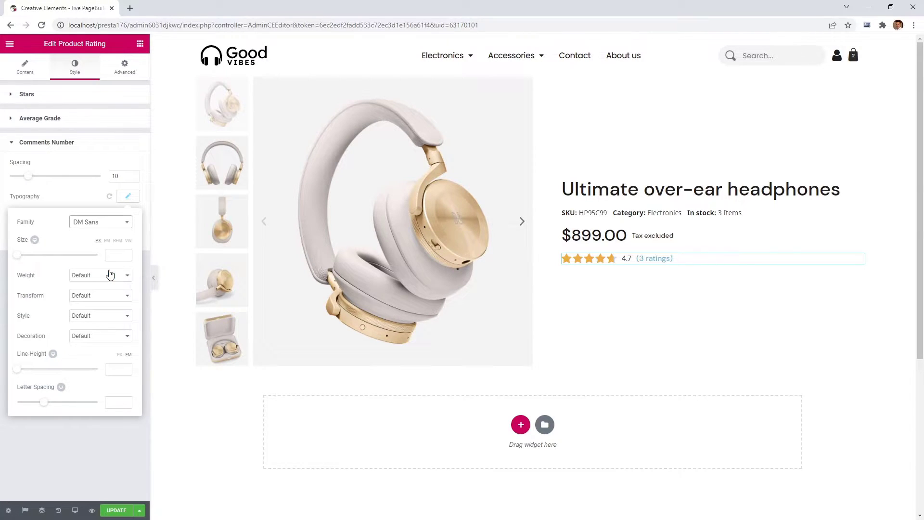
left_click(127, 199)
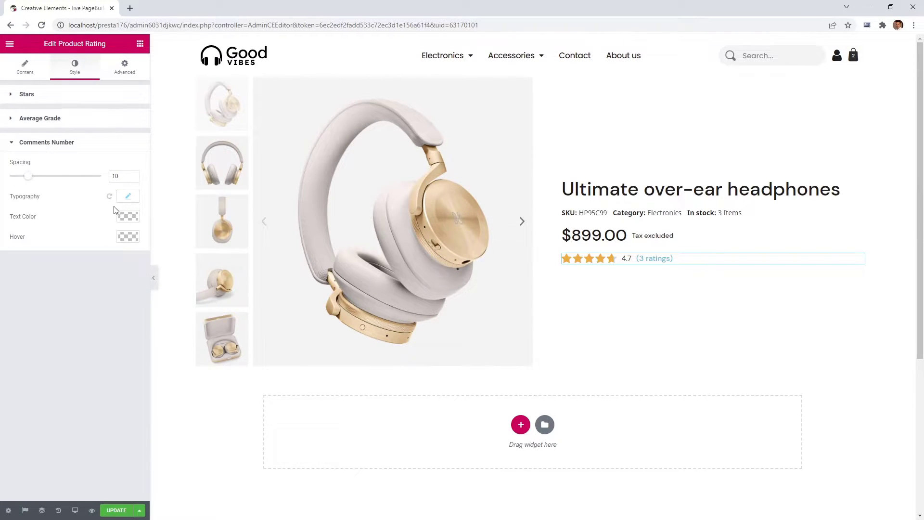
Give the comments number a medium gray text color and a dark gray hover color from the preset swatches.
left_click(124, 217)
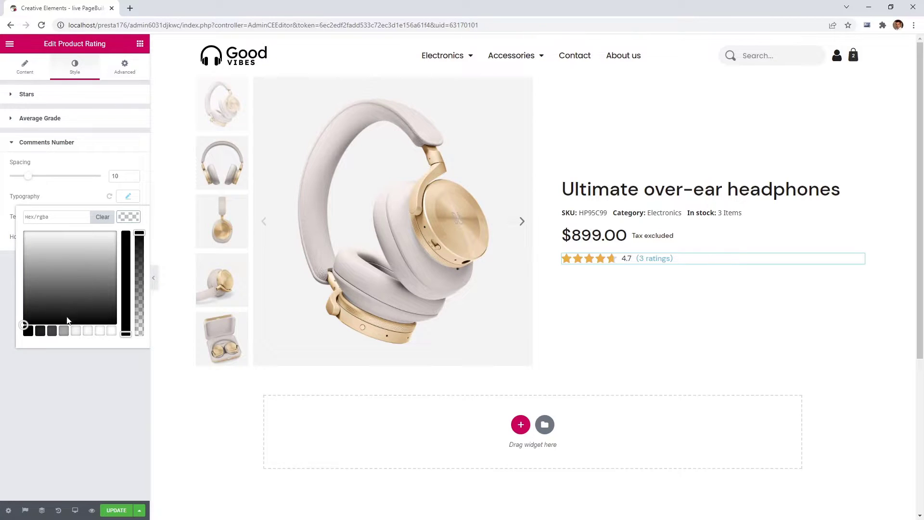
left_click(65, 331)
left_click(122, 219)
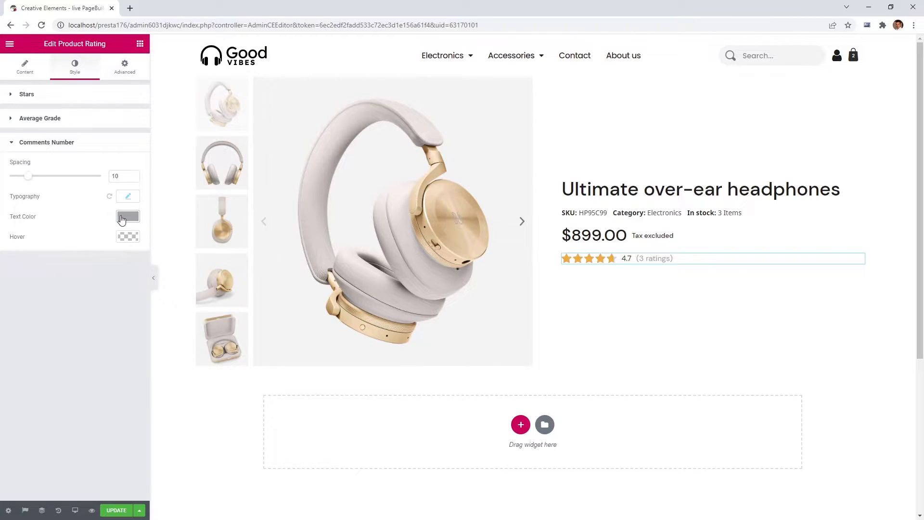
left_click(126, 236)
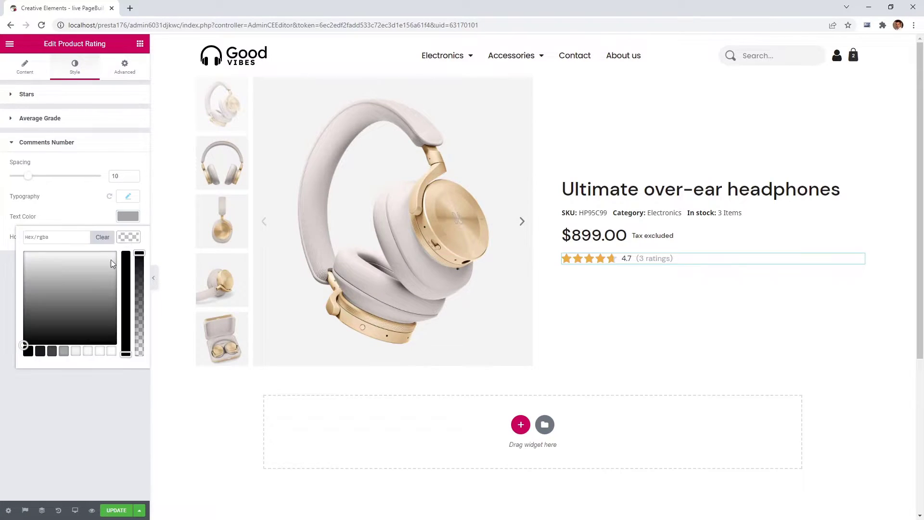
left_click(52, 350)
left_click(127, 241)
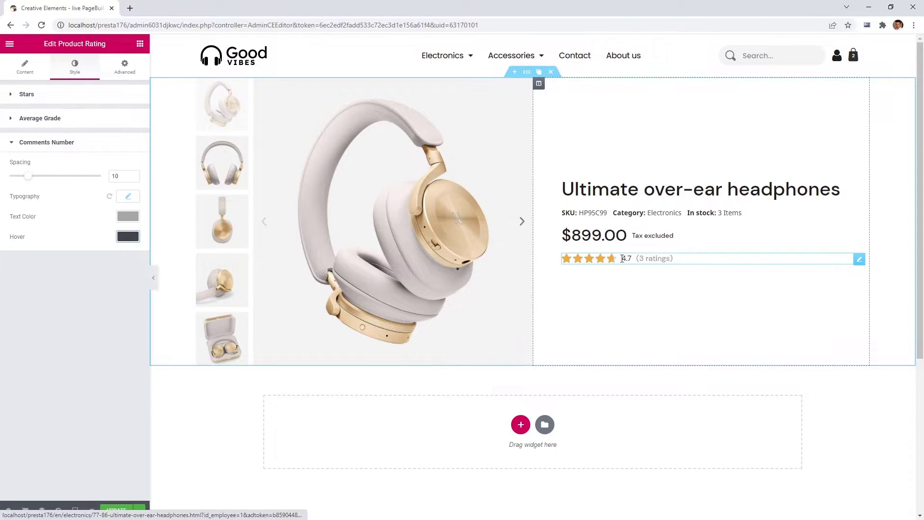
Add a Short Description widget below the rating and set its typography to DM Sans, size 17 px, line height 1.6 em.
left_click(140, 45)
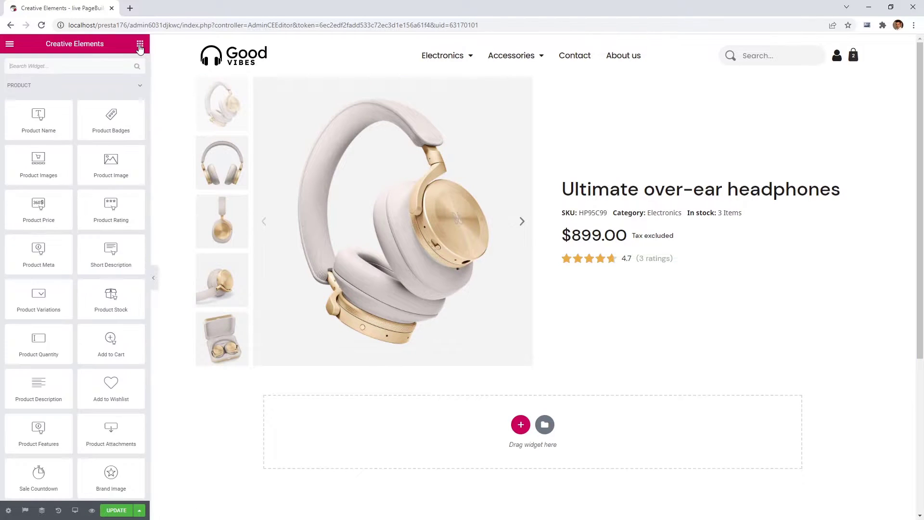
left_click_drag(114, 255, 638, 265)
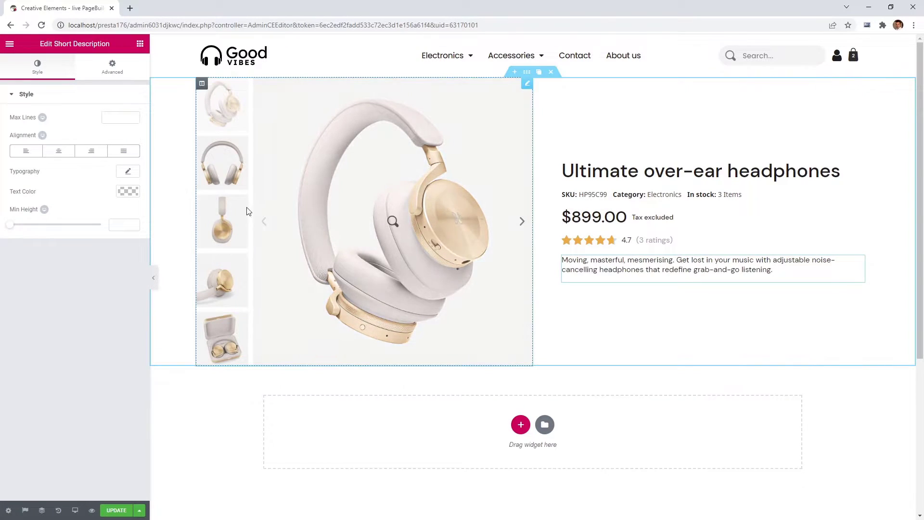
left_click(128, 171)
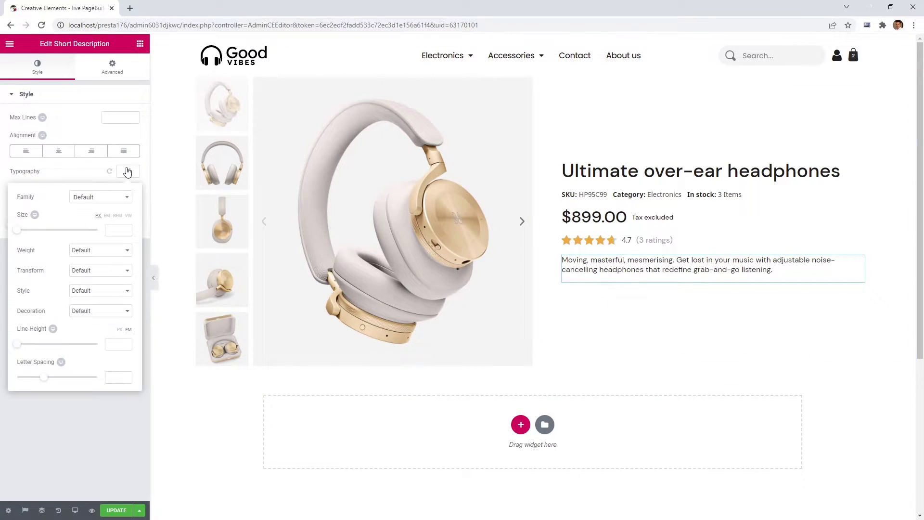
left_click(100, 198)
type("dm")
left_click(91, 249)
left_click_drag(25, 233, 24, 231)
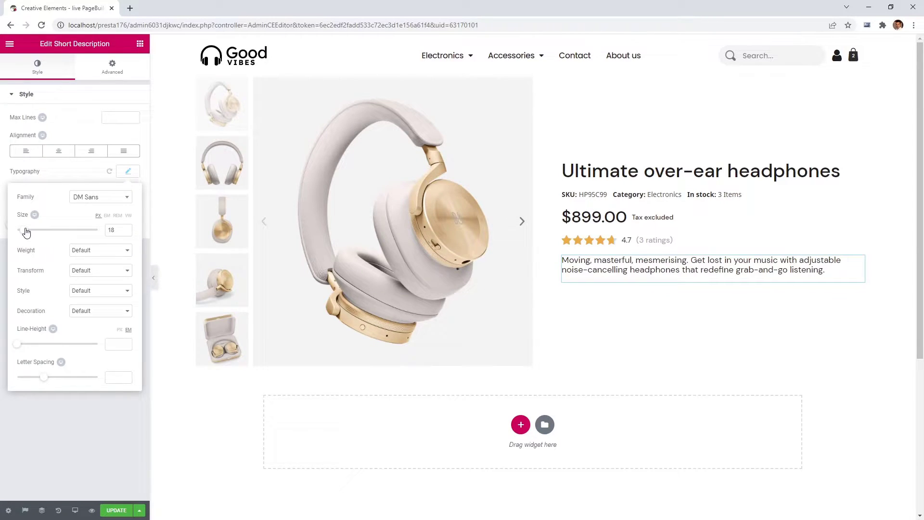
left_click(125, 233)
left_click_drag(23, 346, 30, 345)
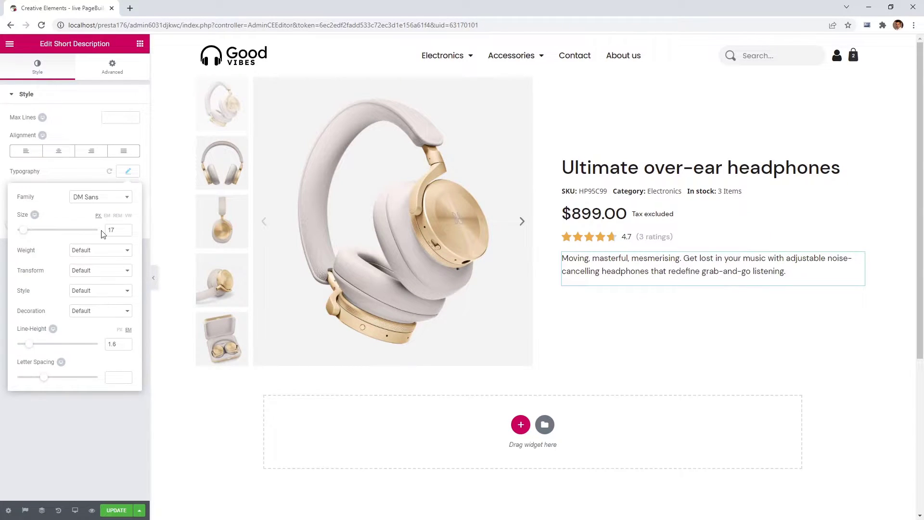
left_click(133, 174)
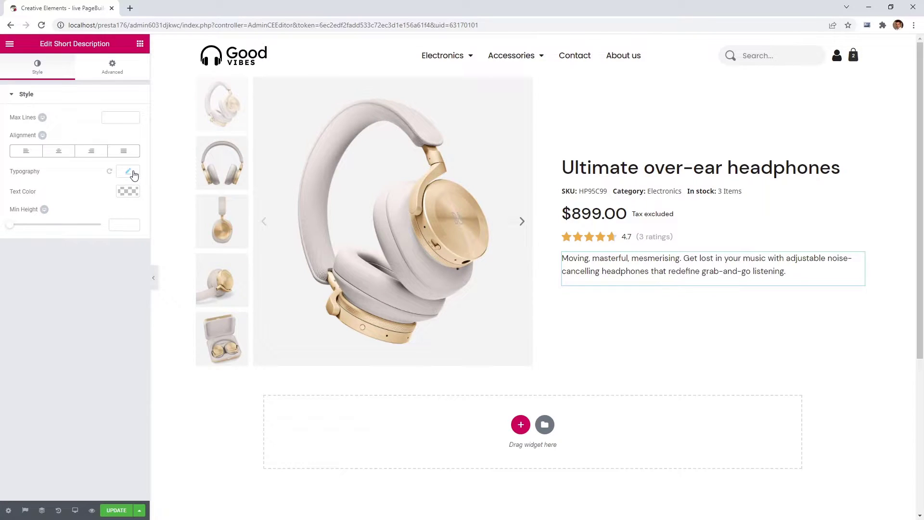
Add a Product Variations widget below the short description, using the Stacked layout.
left_click(139, 44)
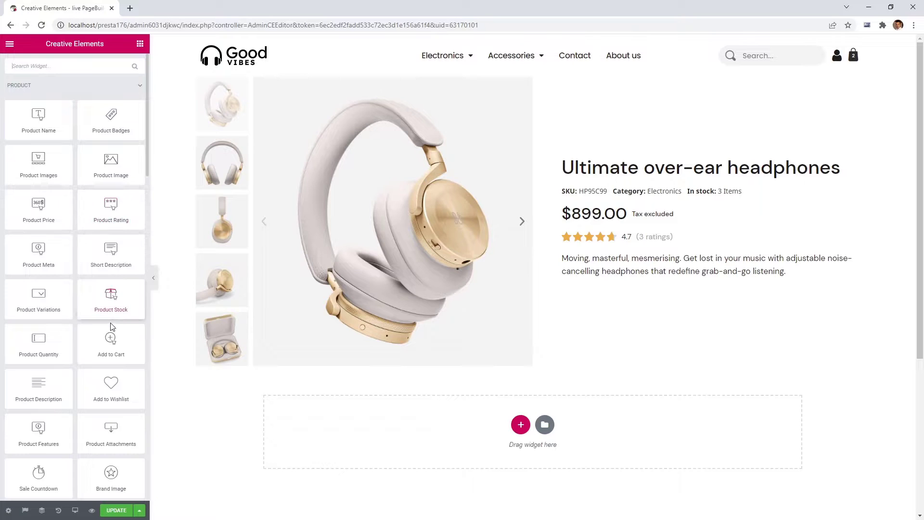
left_click_drag(43, 306, 638, 280)
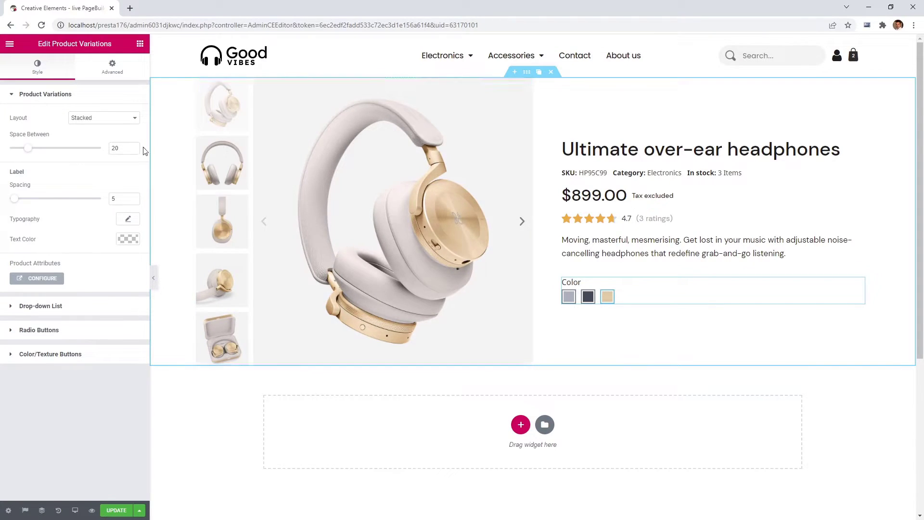
left_click(103, 118)
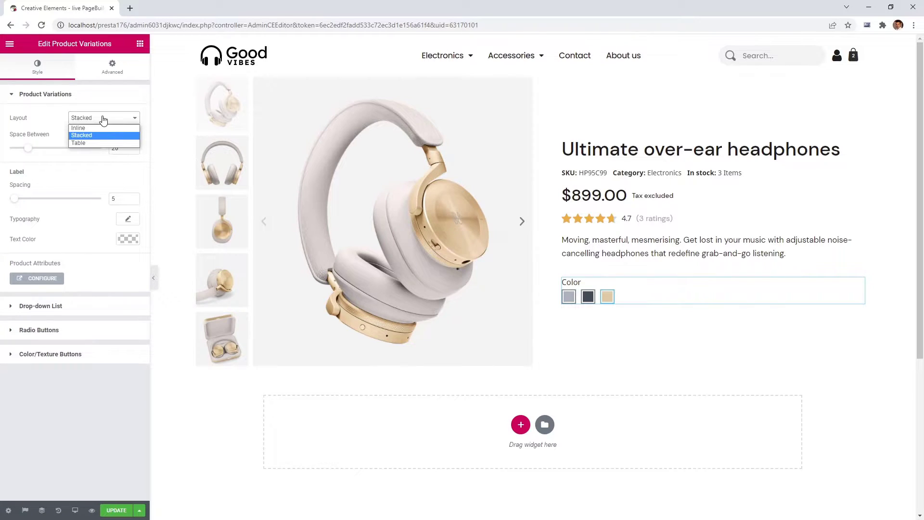
left_click(95, 136)
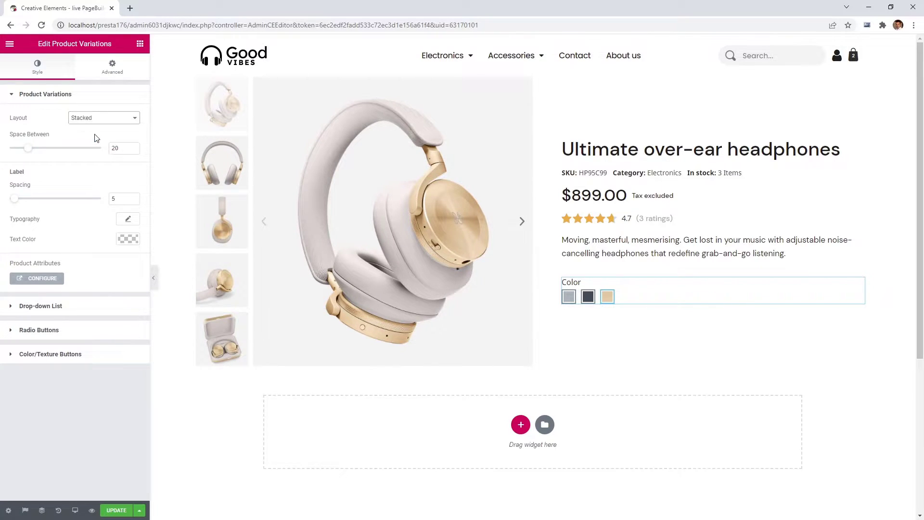
Set the product variations' label typography to DM Sans, size 14 px, weight 500.
left_click(126, 220)
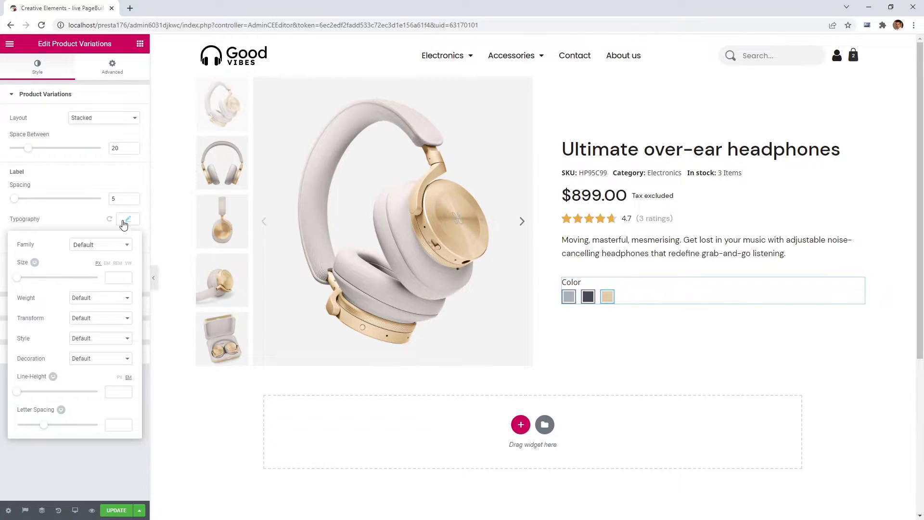
left_click(113, 248)
type("d")
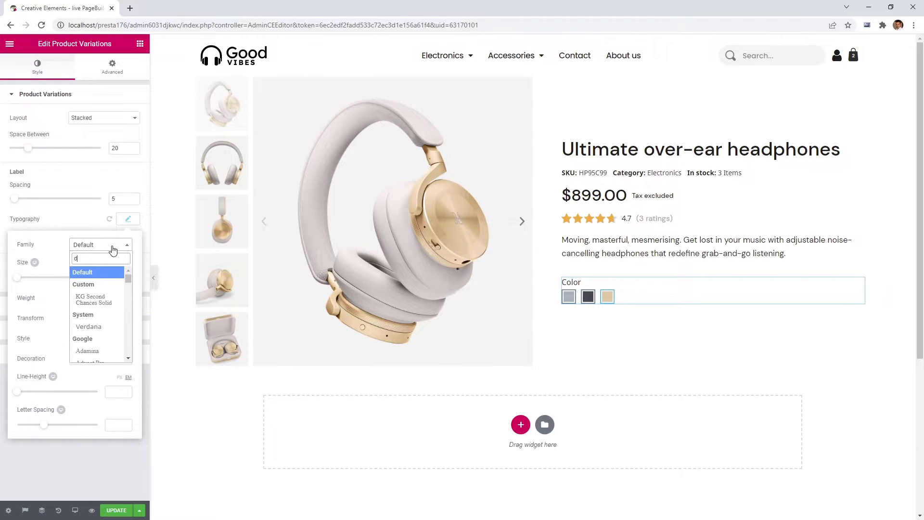
type("m")
left_click(108, 297)
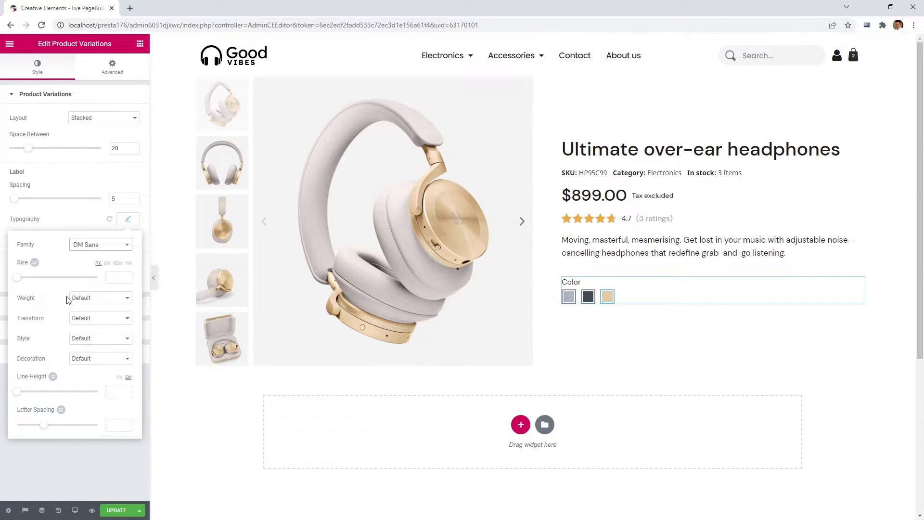
left_click_drag(17, 279, 23, 278)
left_click(82, 299)
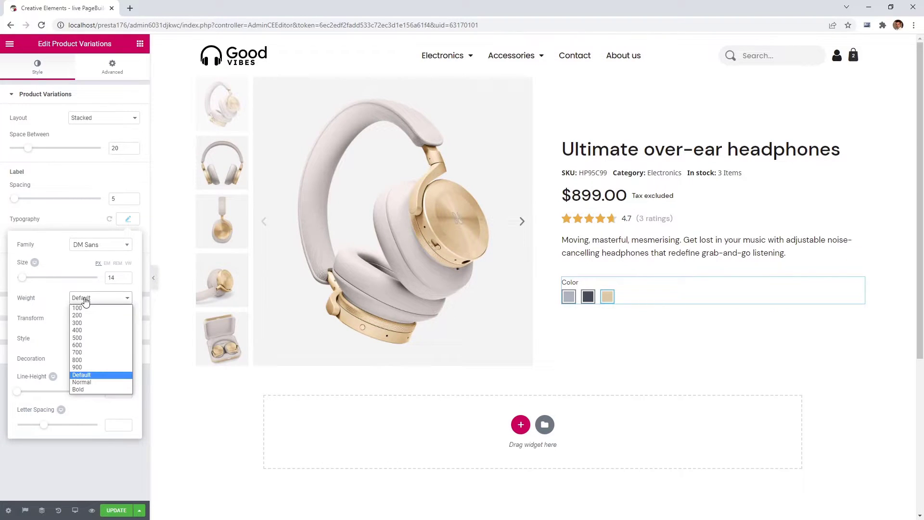
left_click(88, 338)
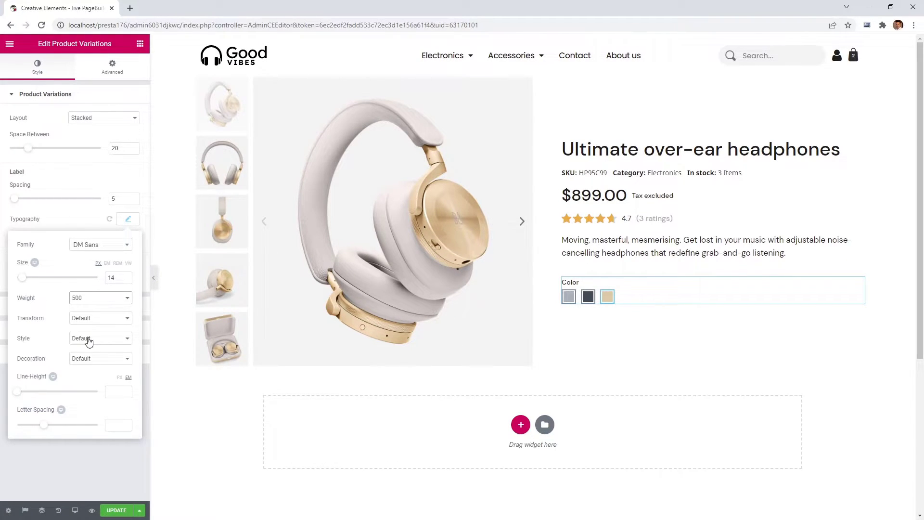
left_click(128, 220)
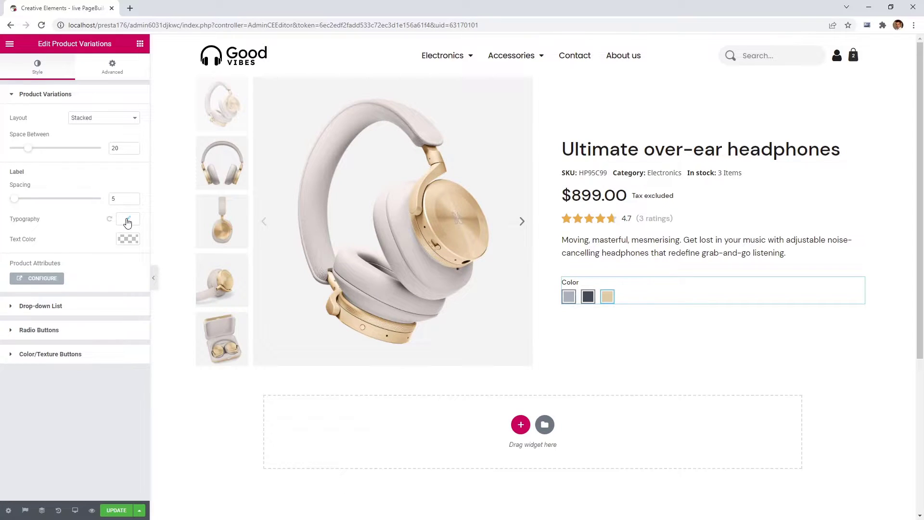
Style the normal state of the variations' color/texture buttons with border width 0, border radius 50 px and padding 0.
left_click(99, 307)
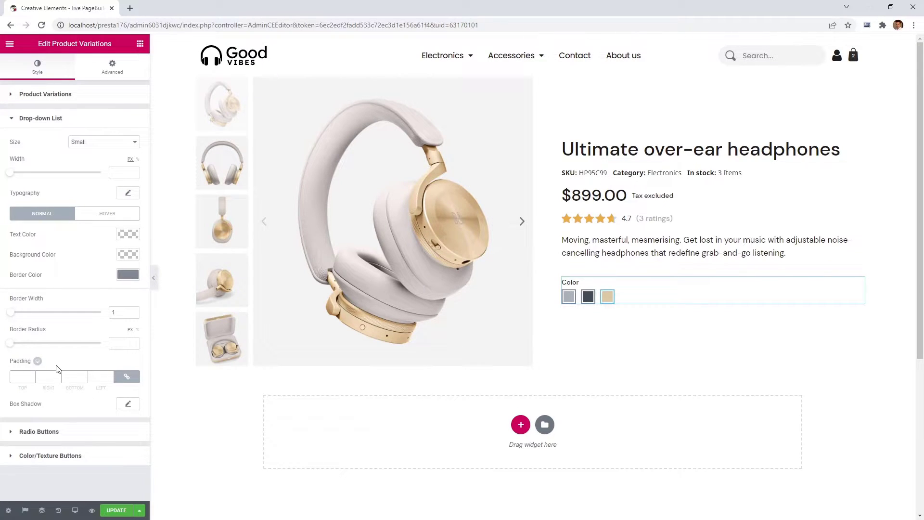
left_click(64, 433)
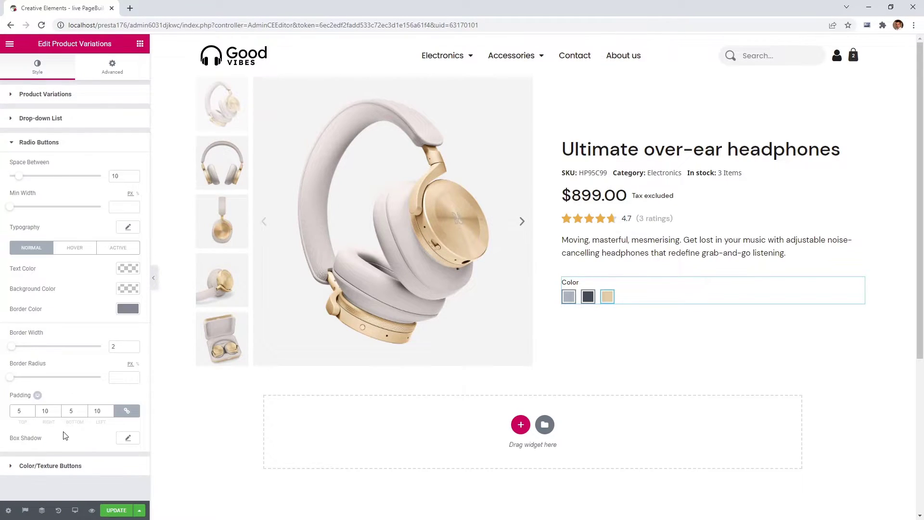
left_click(80, 466)
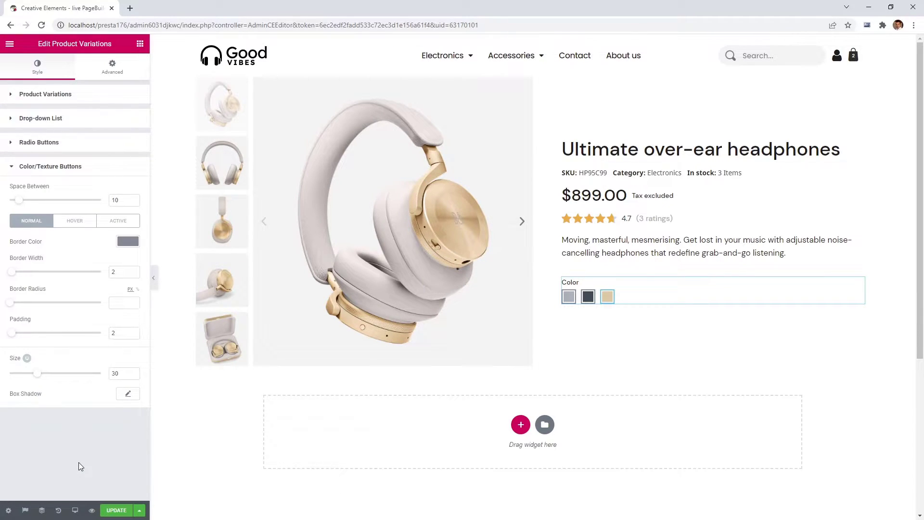
left_click_drag(15, 277, 10, 275)
left_click_drag(13, 335, 9, 337)
left_click_drag(10, 303, 57, 309)
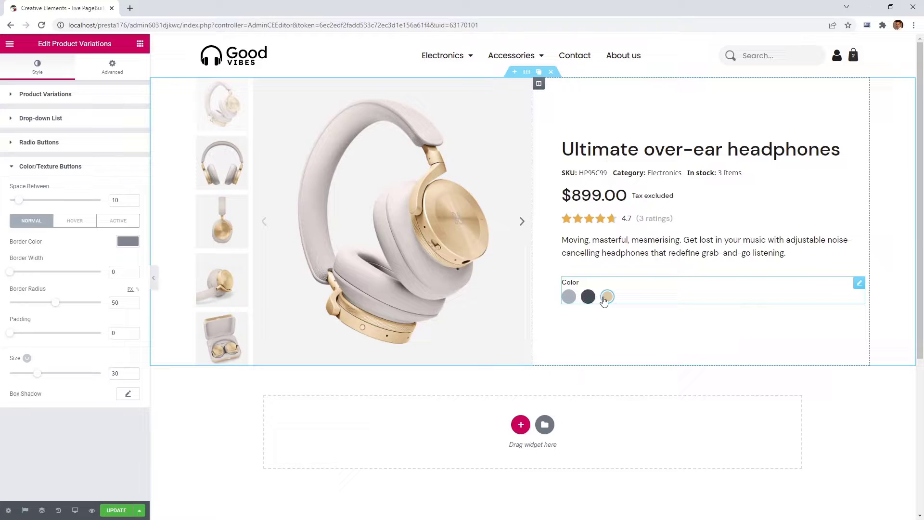
Set the color/texture buttons' hover border width to 0 and their active border color to the dark gray preset #434347.
left_click(78, 222)
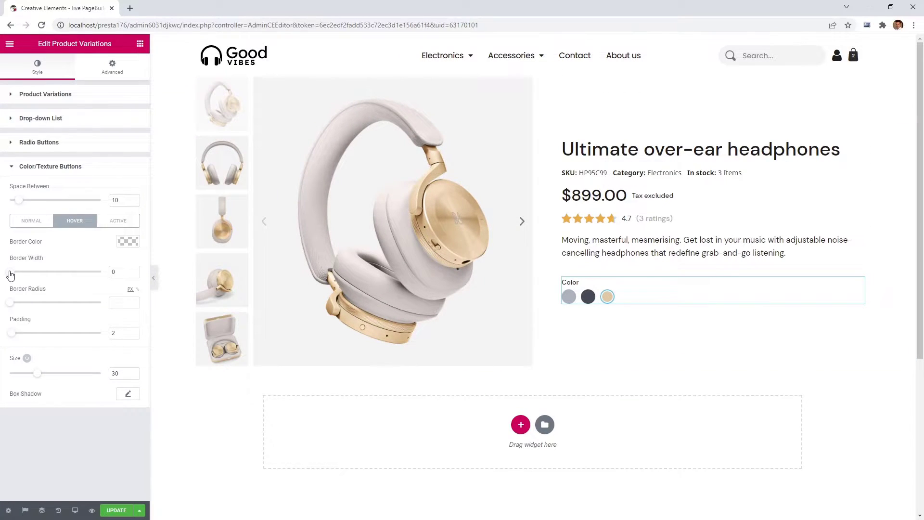
left_click(115, 224)
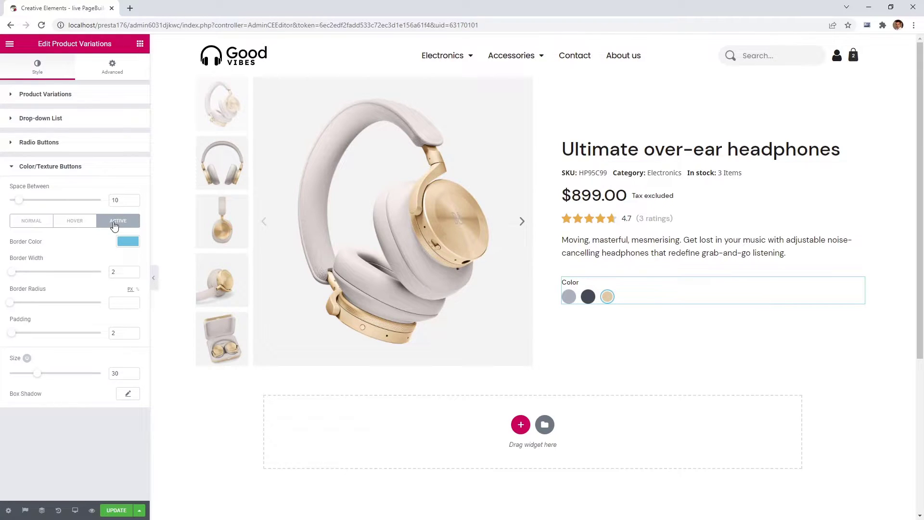
left_click(124, 242)
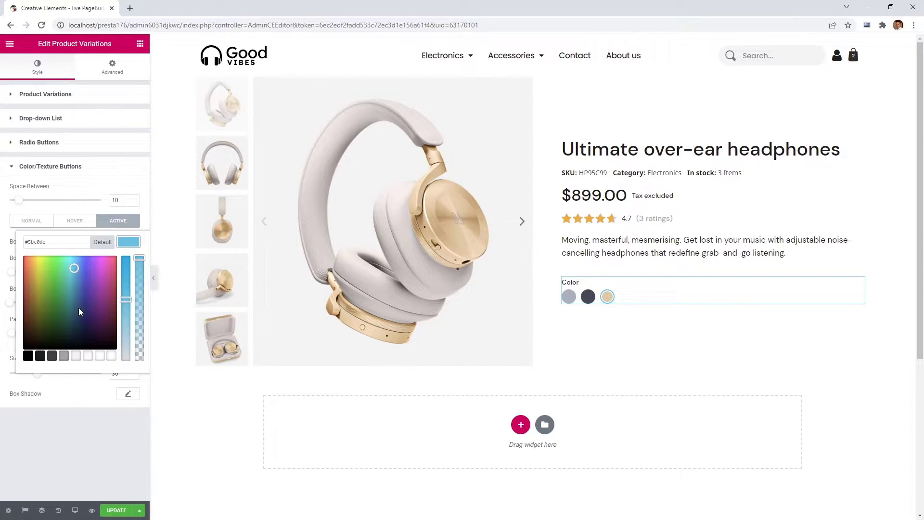
left_click(53, 357)
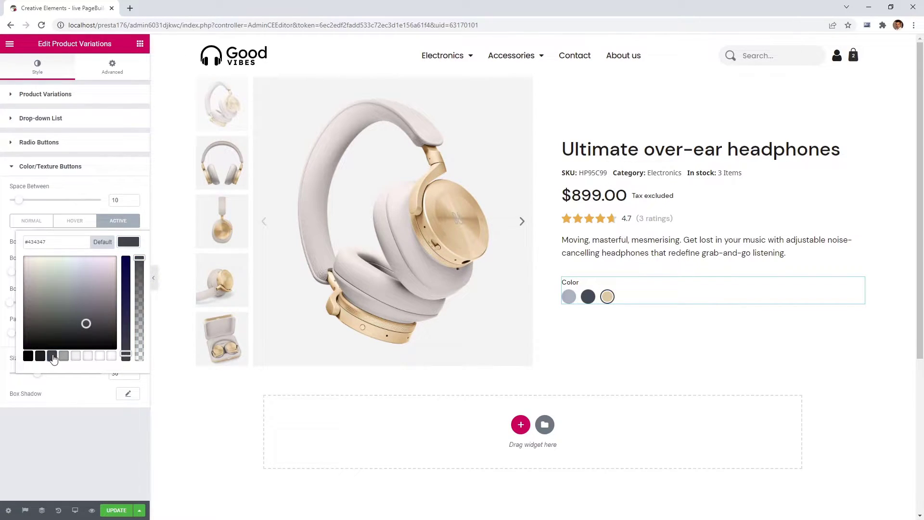
left_click(126, 242)
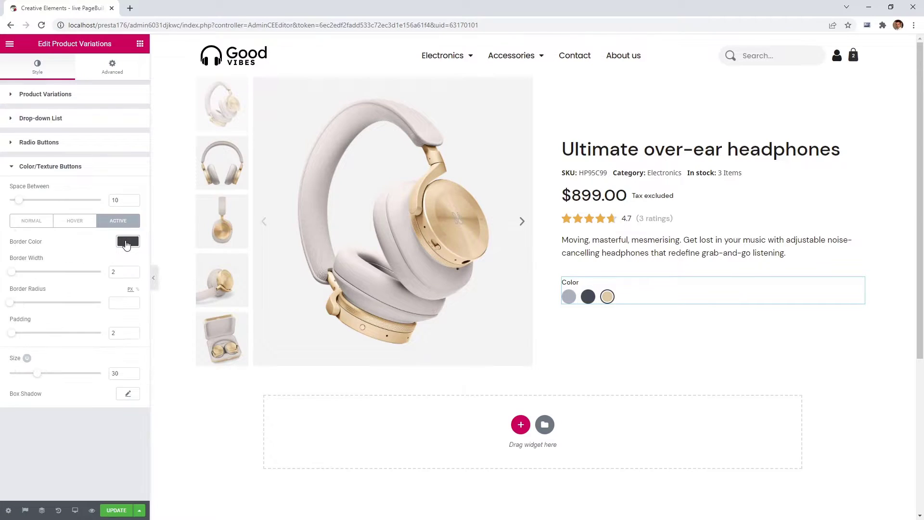
Check the color variation buttons by switching through the dark, light gray and gold headphones.
left_click(587, 296)
left_click(570, 297)
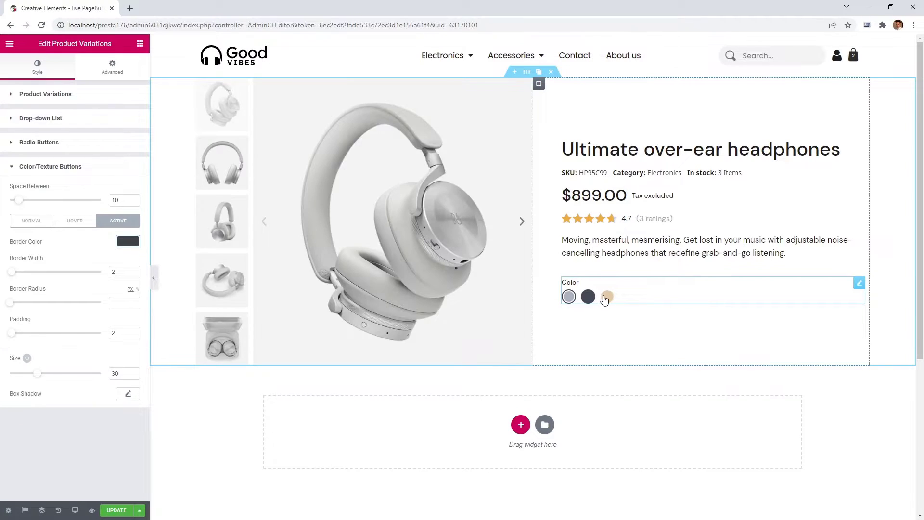
left_click(607, 296)
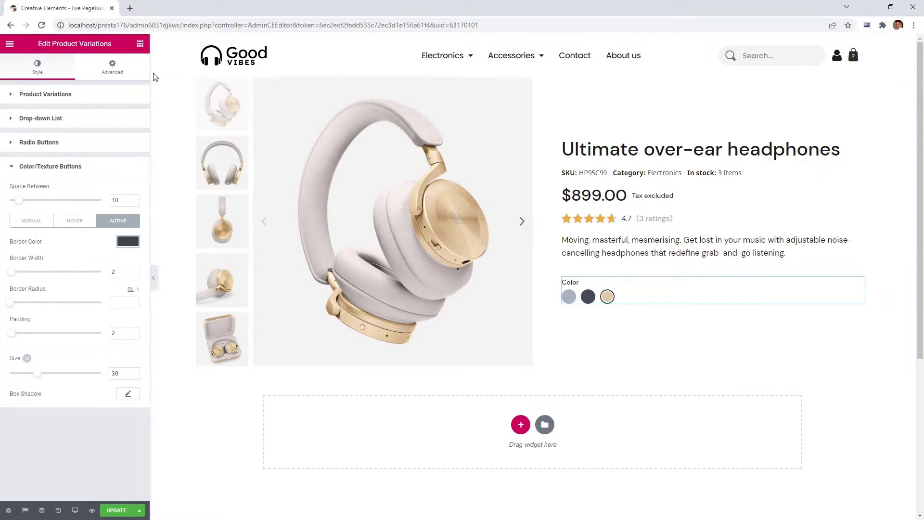
Add a Product Quantity widget below the product variations.
left_click(140, 44)
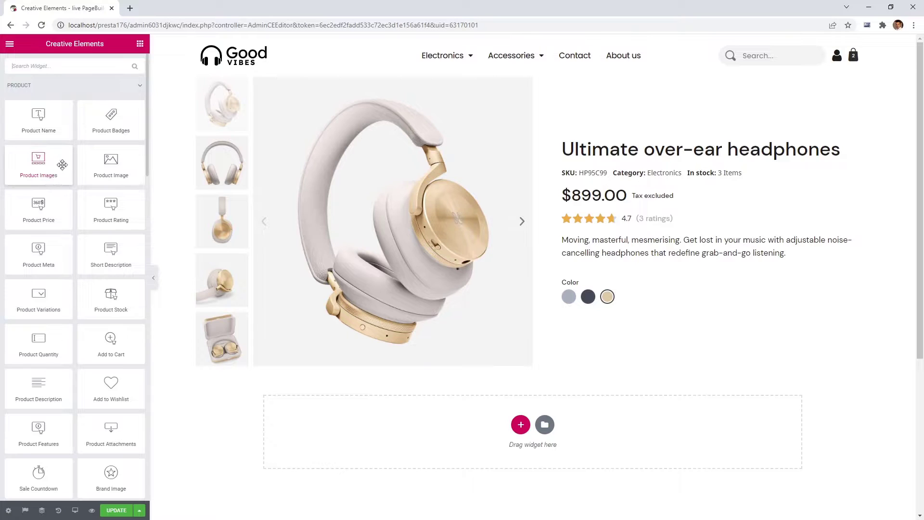
left_click_drag(27, 343, 597, 303)
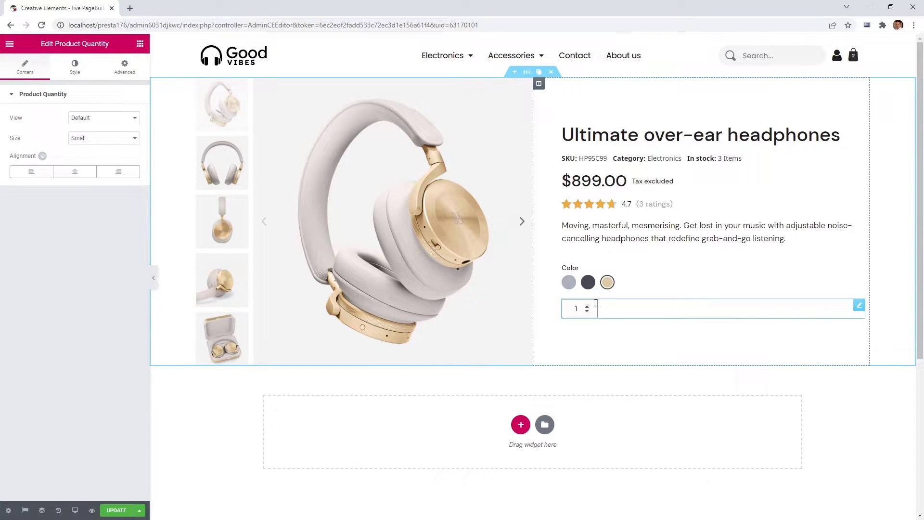
left_click(587, 307)
Try the Stacked view for the product quantity and test raising and lowering the amount.
left_click(89, 120)
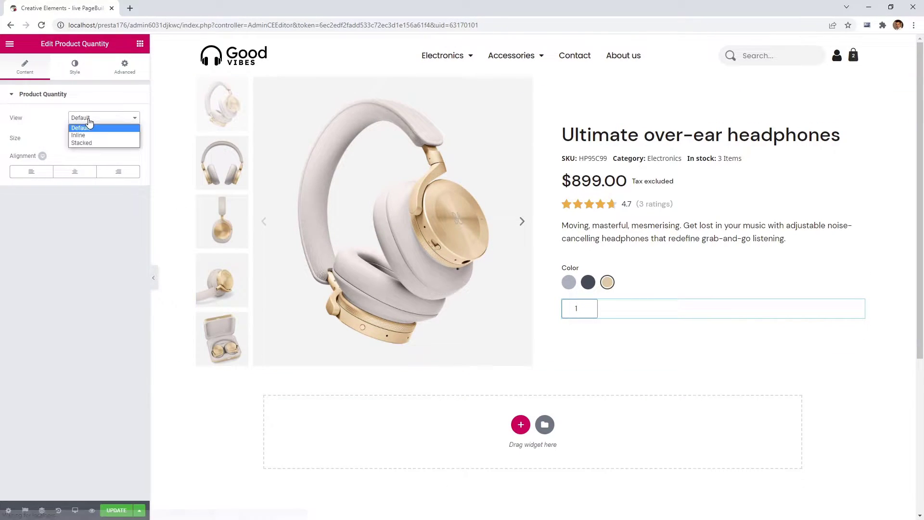
left_click(90, 142)
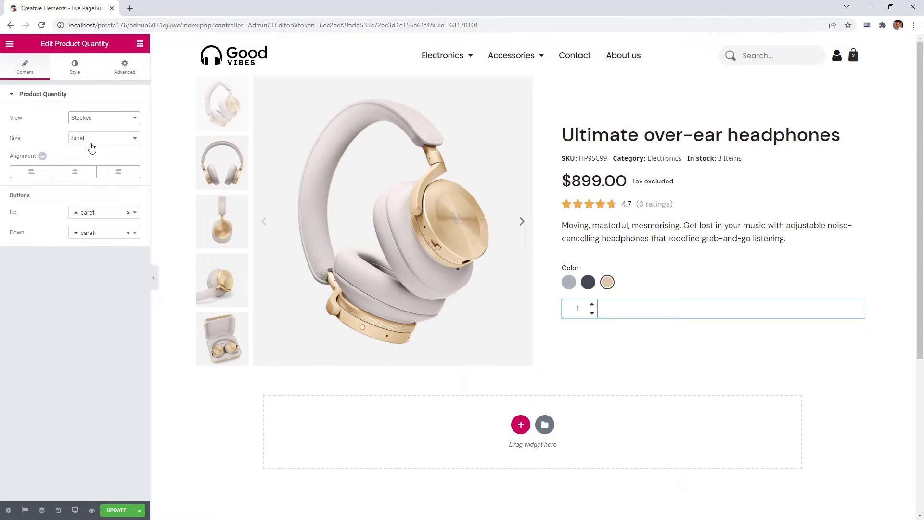
left_click(594, 305)
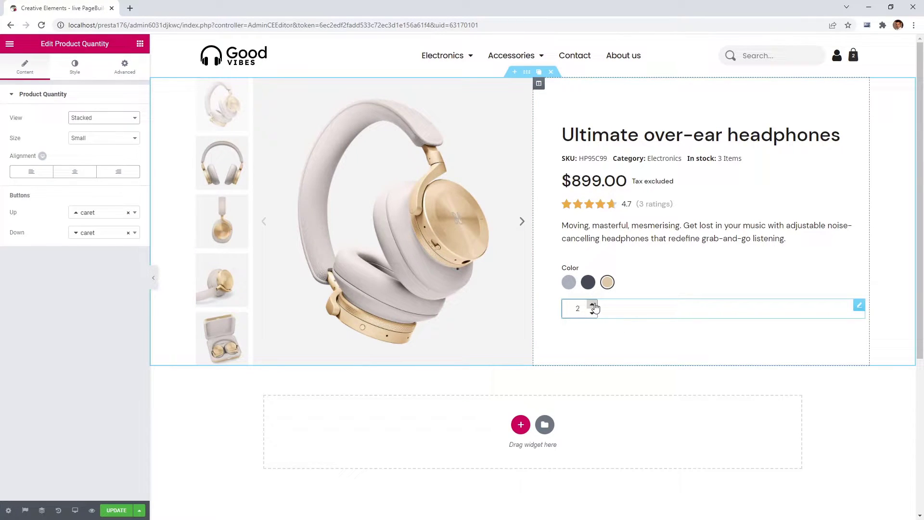
left_click(593, 313)
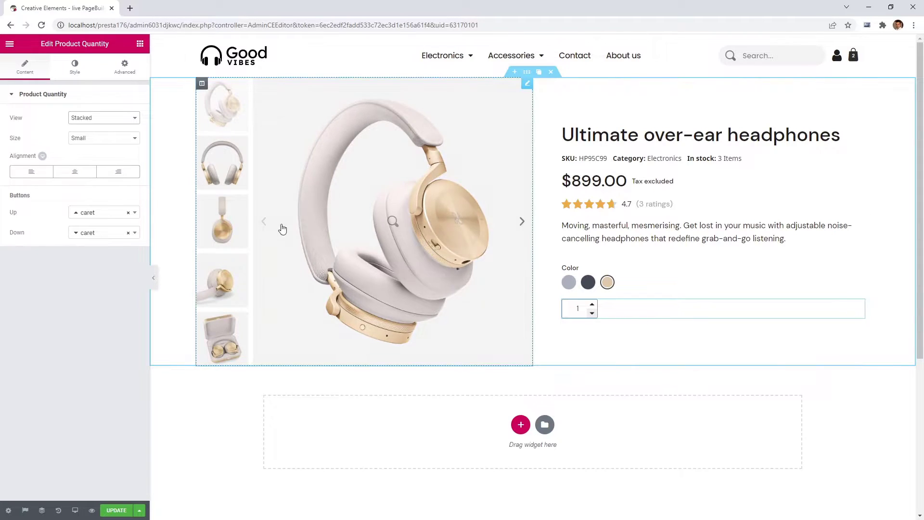
Switch the product quantity to the Inline view, with plus as the up icon and minus as the down icon.
left_click(115, 119)
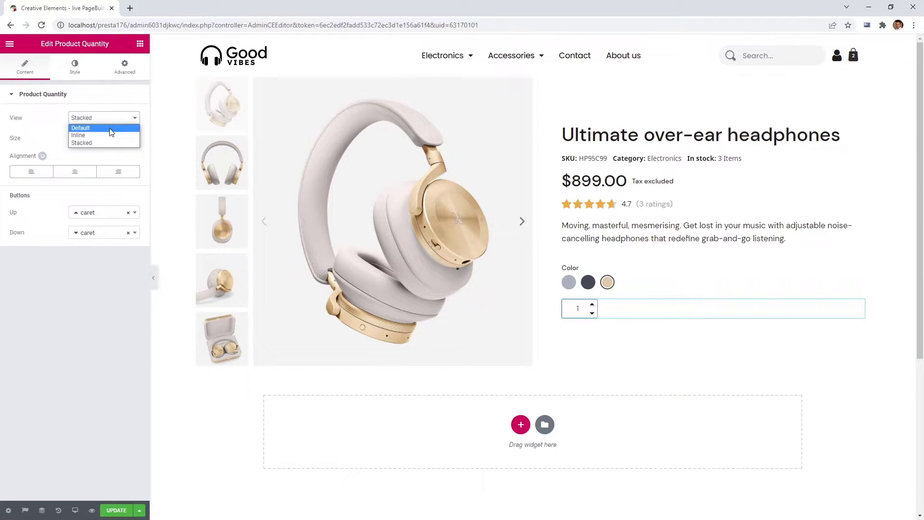
left_click(110, 135)
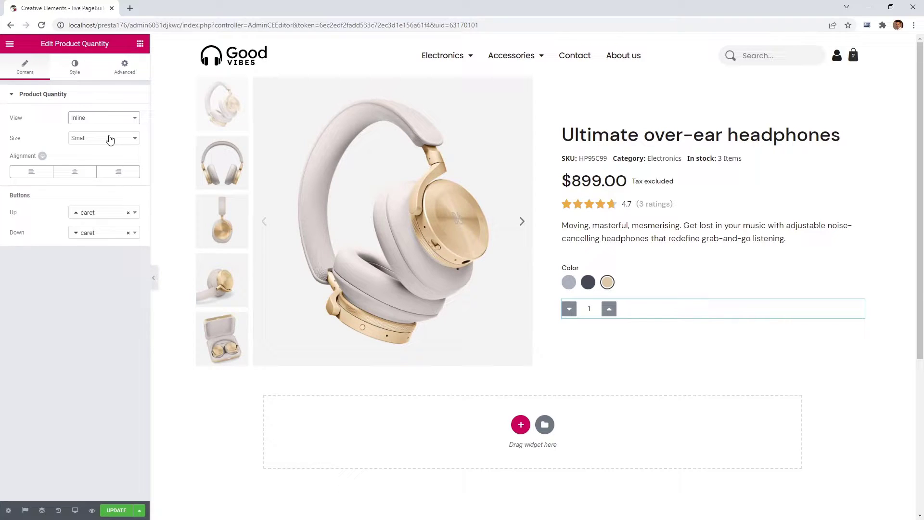
left_click(101, 212)
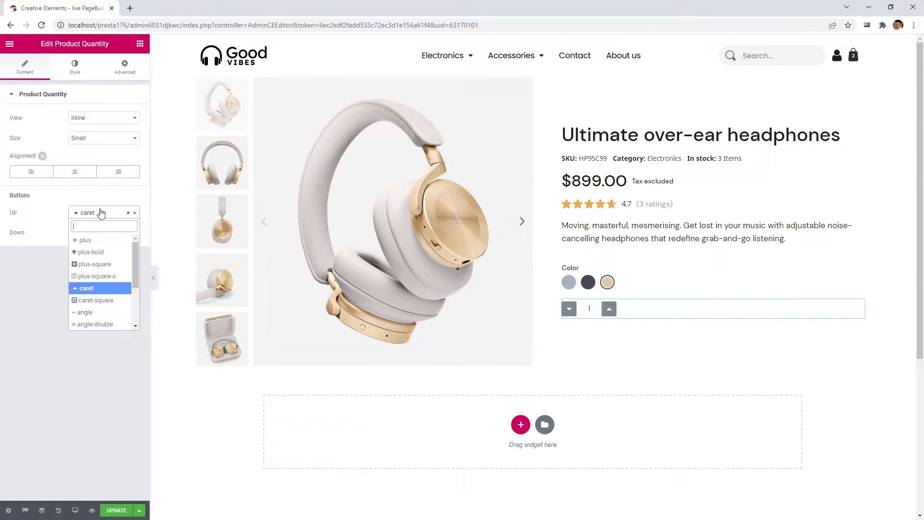
left_click(86, 239)
left_click(97, 234)
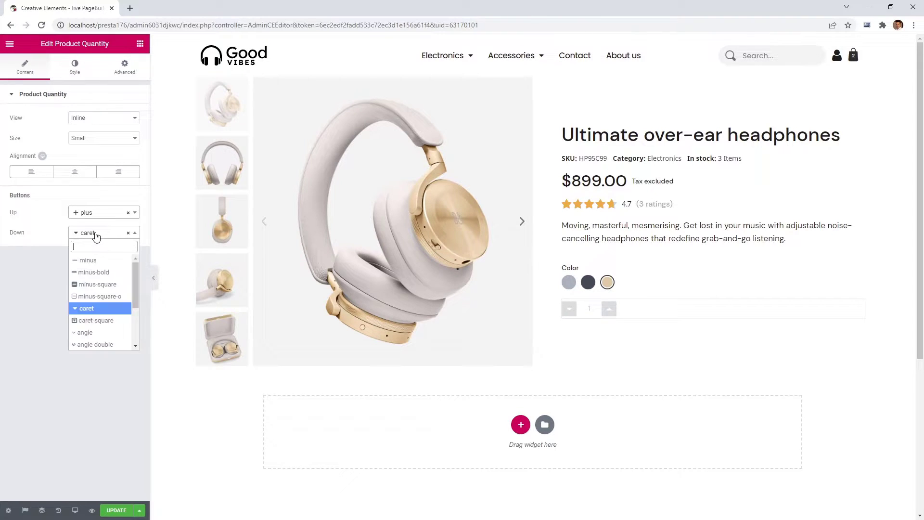
left_click(94, 260)
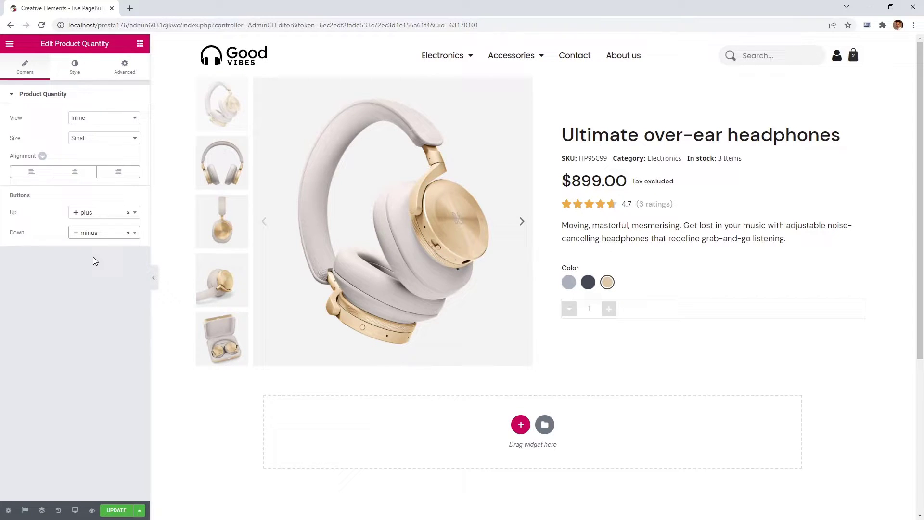
Style the quantity input with width 50 px, padding 6 px and DM Sans typography at size 20 px with a custom weight.
left_click(74, 70)
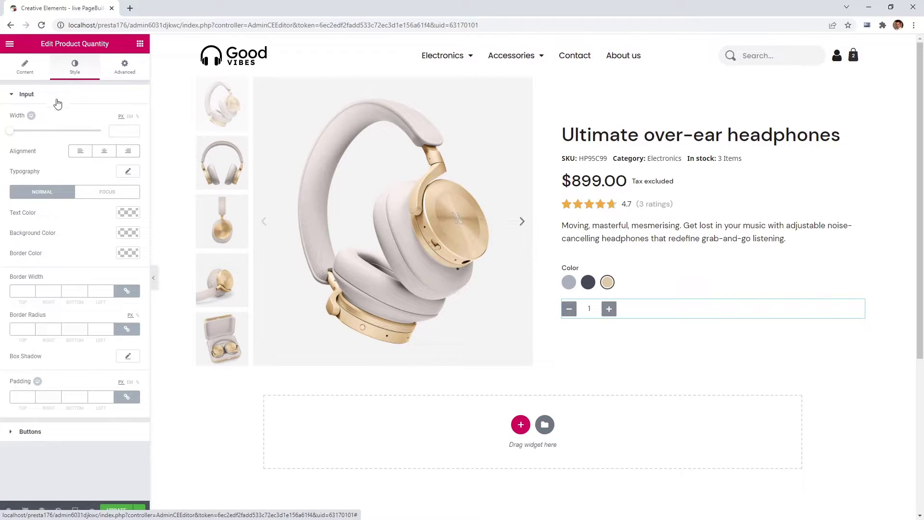
left_click_drag(10, 131, 20, 136)
left_click(127, 172)
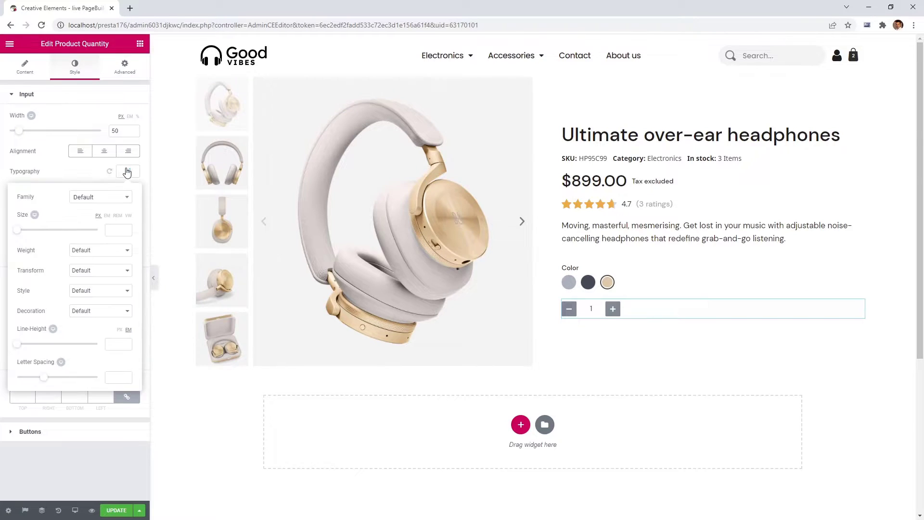
left_click(116, 198)
type("dm")
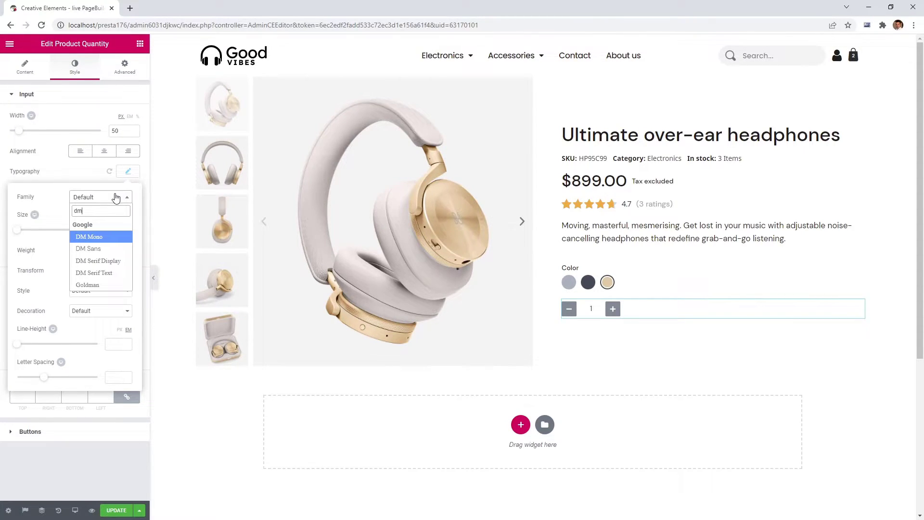
left_click(114, 248)
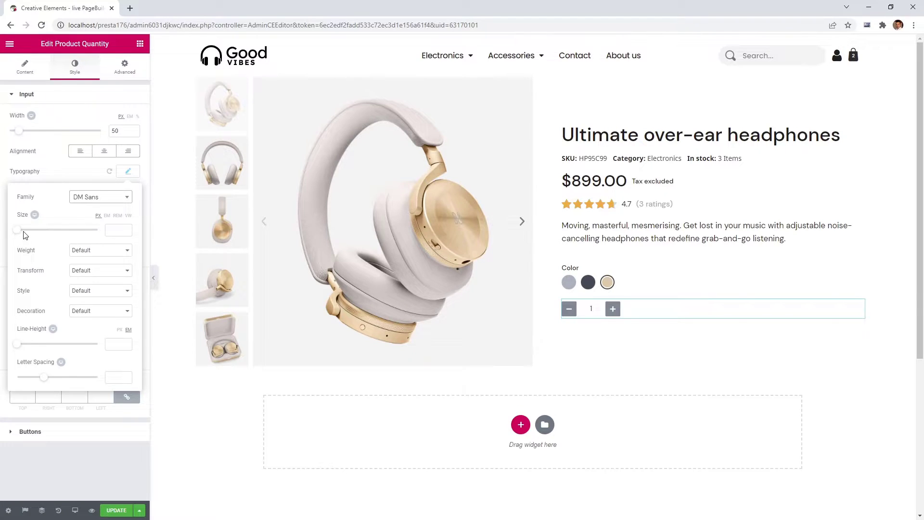
left_click_drag(19, 231, 24, 235)
left_click(90, 252)
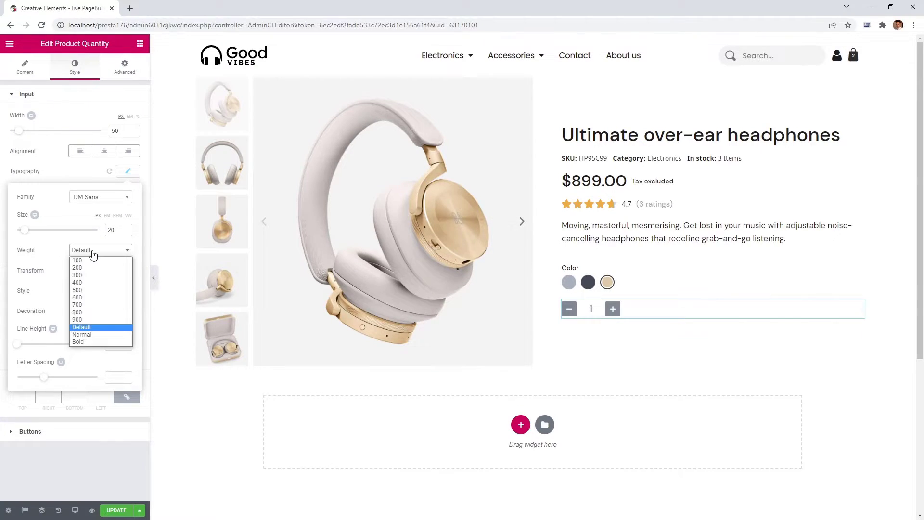
left_click(90, 295)
left_click(126, 174)
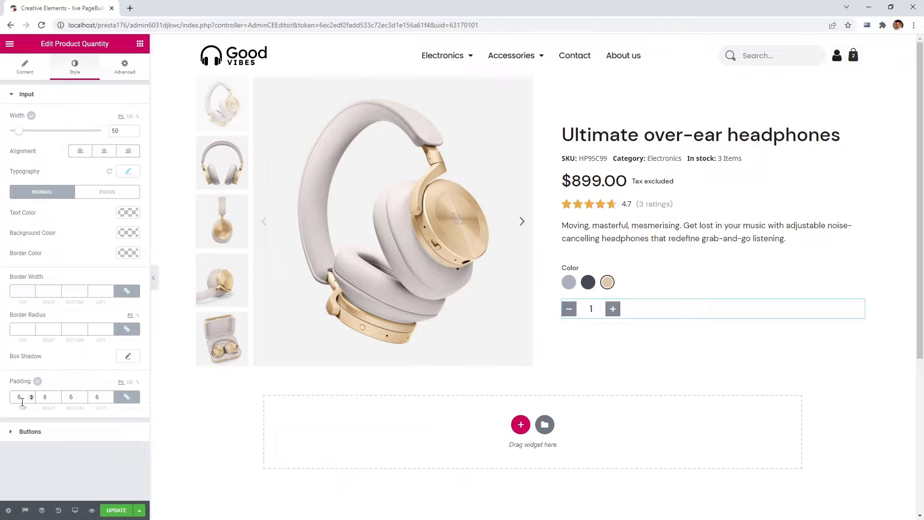
Style the quantity buttons with spacing 0, background color #f3f3f3 and the medium gray preset as icon color.
left_click(47, 432)
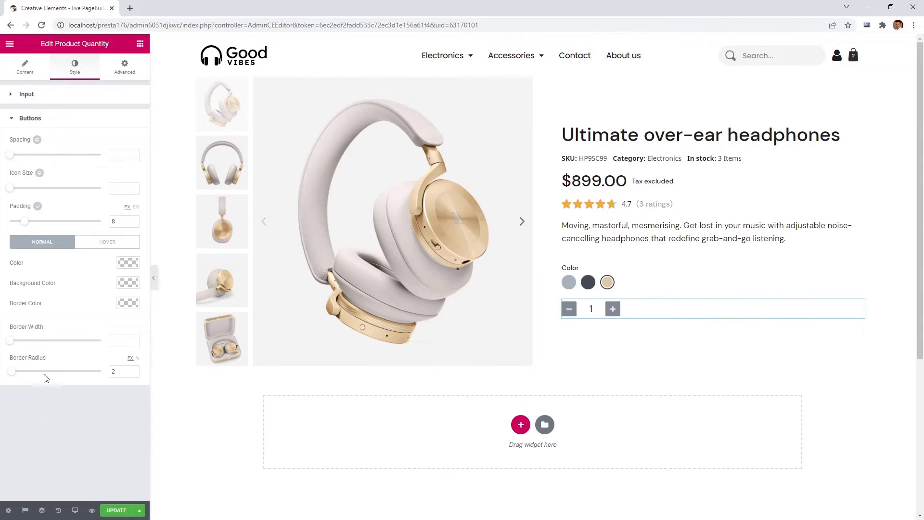
left_click(11, 155)
left_click(126, 283)
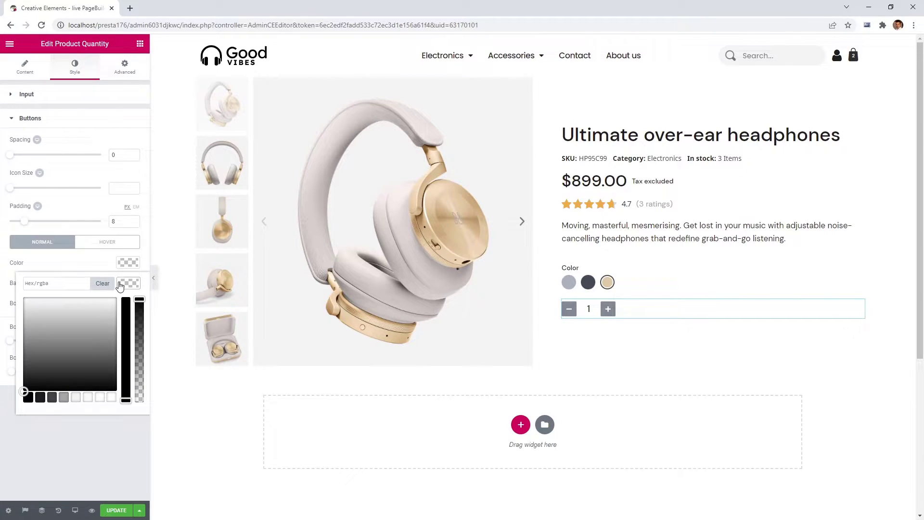
left_click(76, 397)
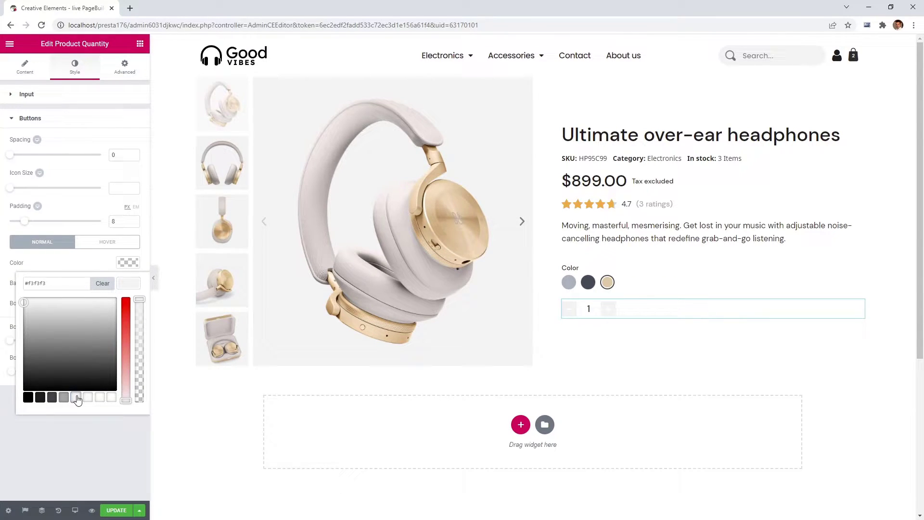
left_click(128, 263)
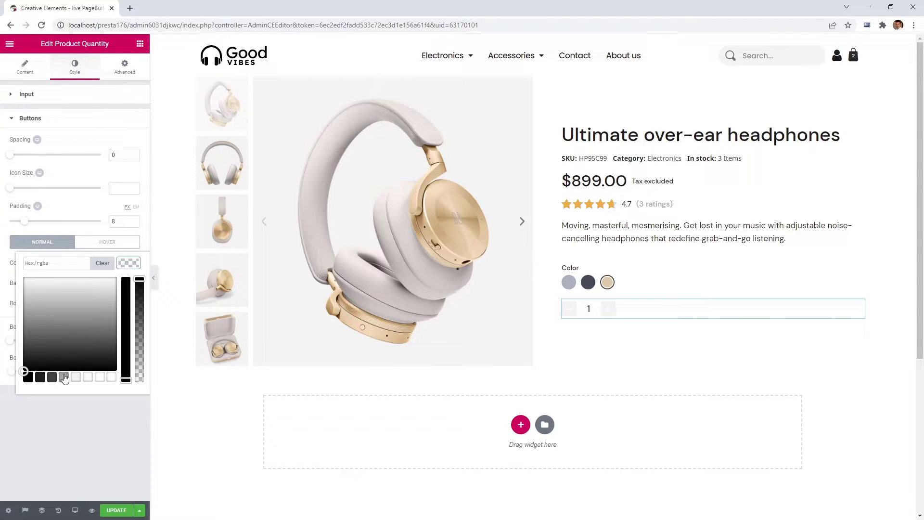
left_click(64, 377)
left_click(121, 243)
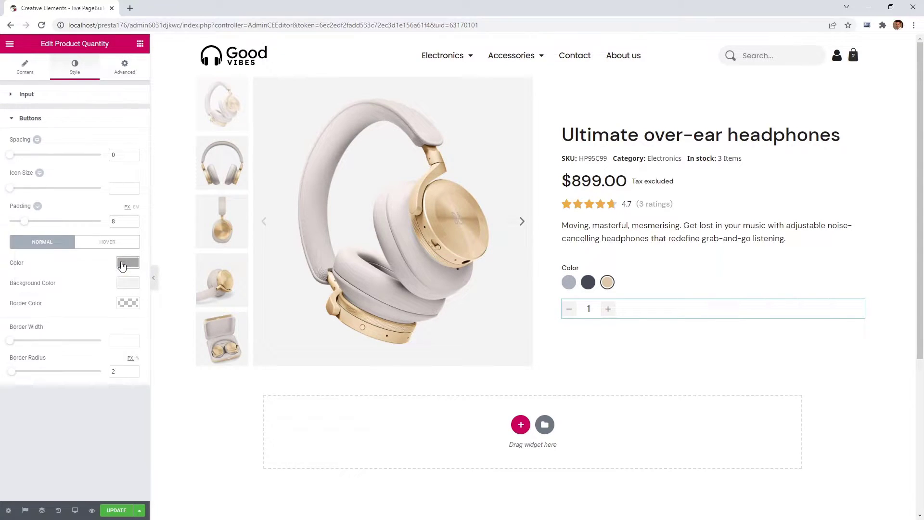
Give the quantity buttons the dark gray preset as hover color and border radius 50, and test raising and lowering the amount.
left_click(120, 247)
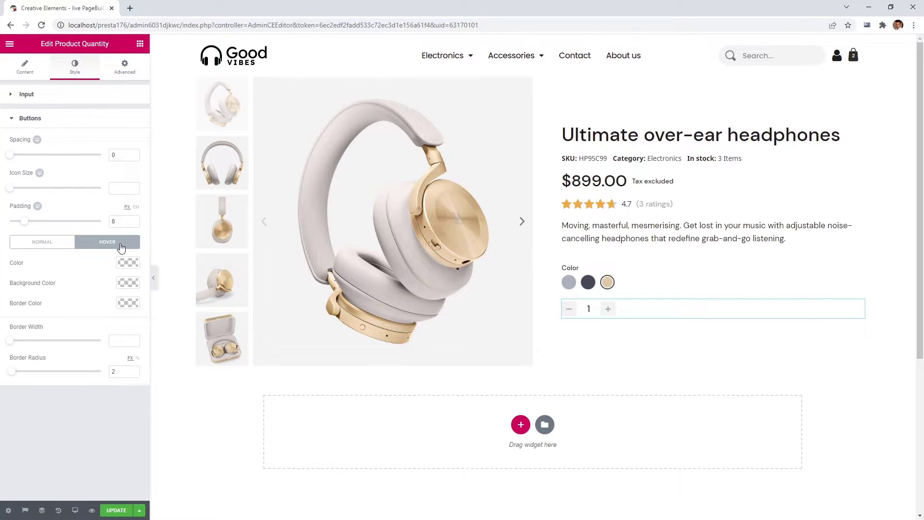
left_click(122, 263)
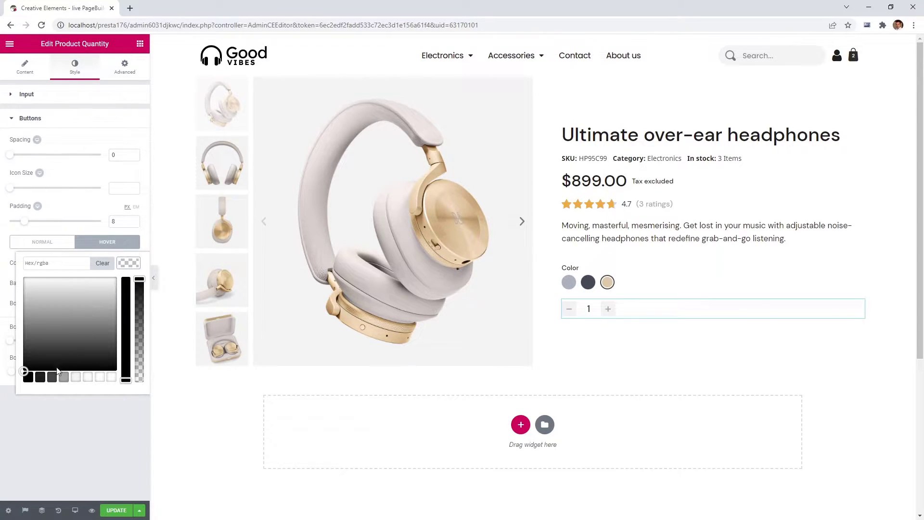
left_click(51, 377)
left_click(127, 263)
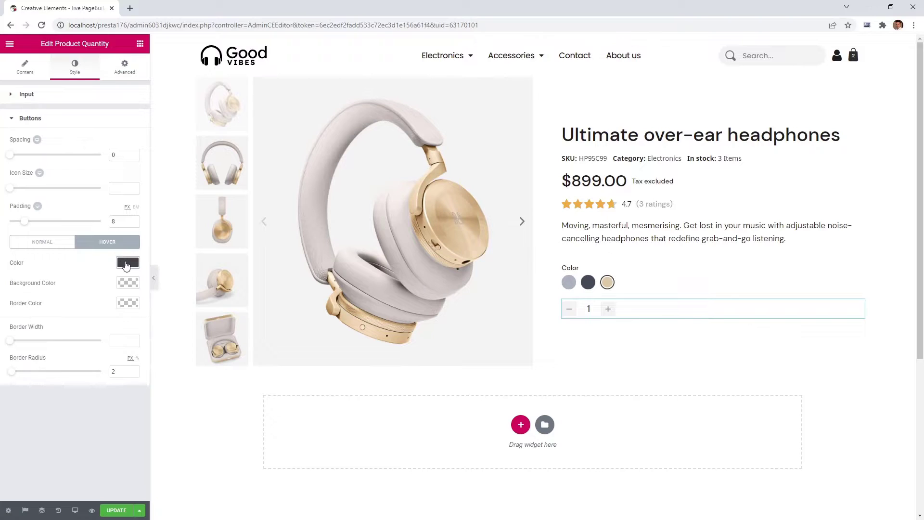
left_click_drag(12, 372, 58, 382)
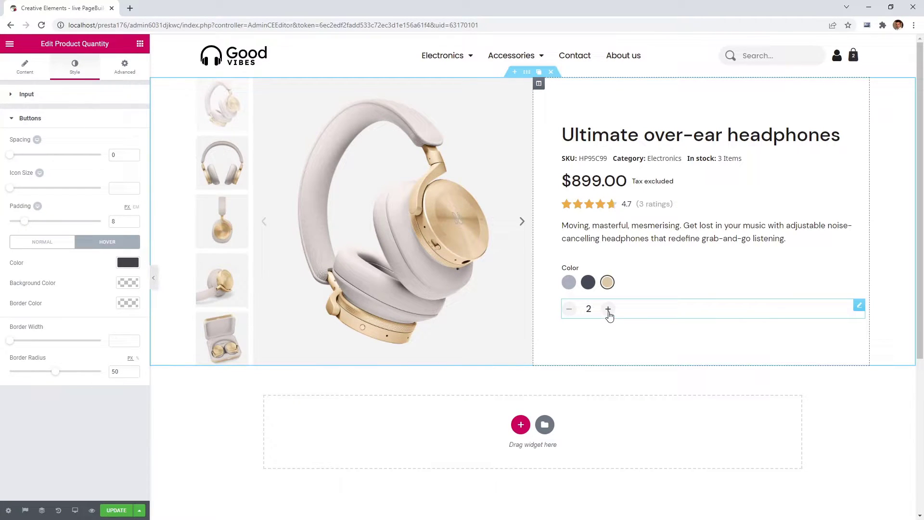
left_click(571, 312)
Position the product quantity with Inline (auto) width and center vertical alignment.
left_click(135, 77)
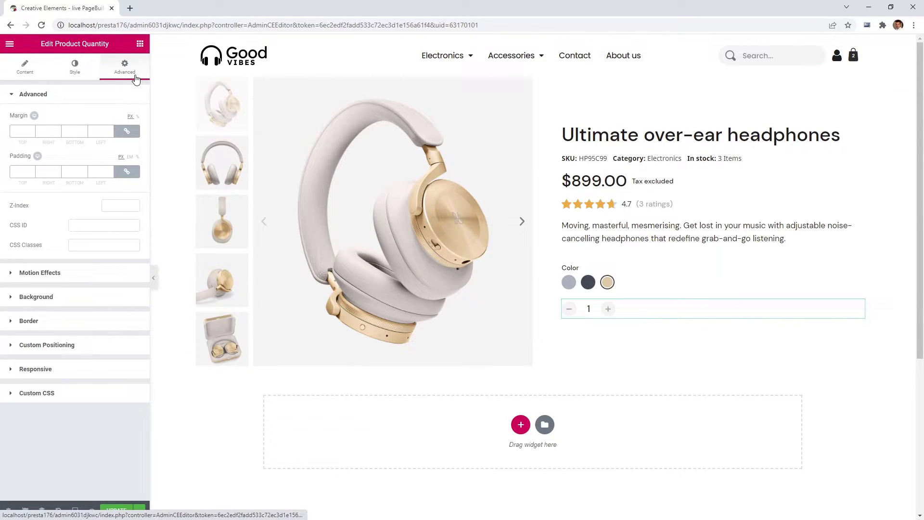
left_click(74, 345)
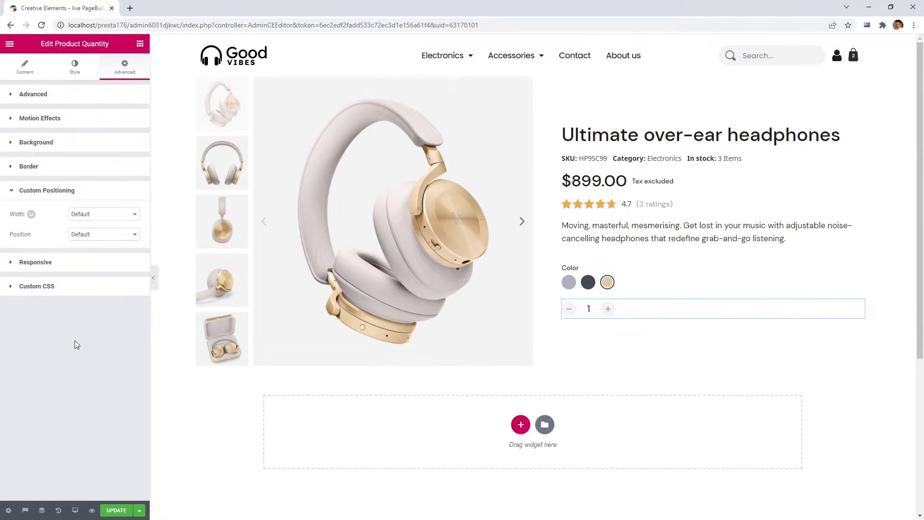
left_click(105, 216)
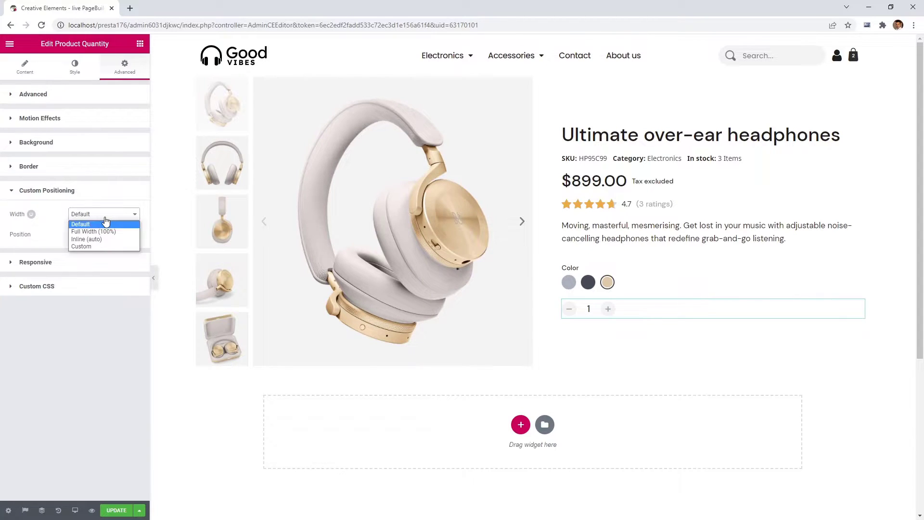
left_click(102, 239)
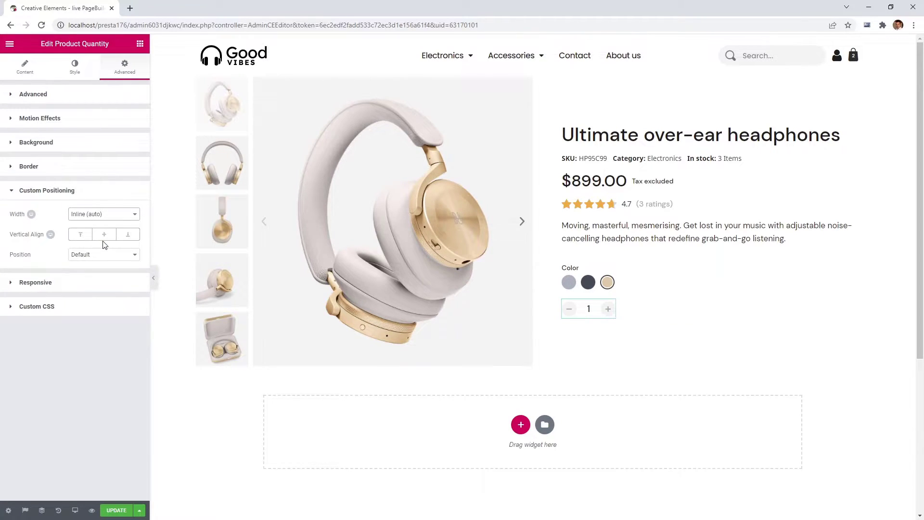
left_click(104, 236)
Unlink the product quantity's margins and set the right and bottom margins to 20 px.
left_click(113, 94)
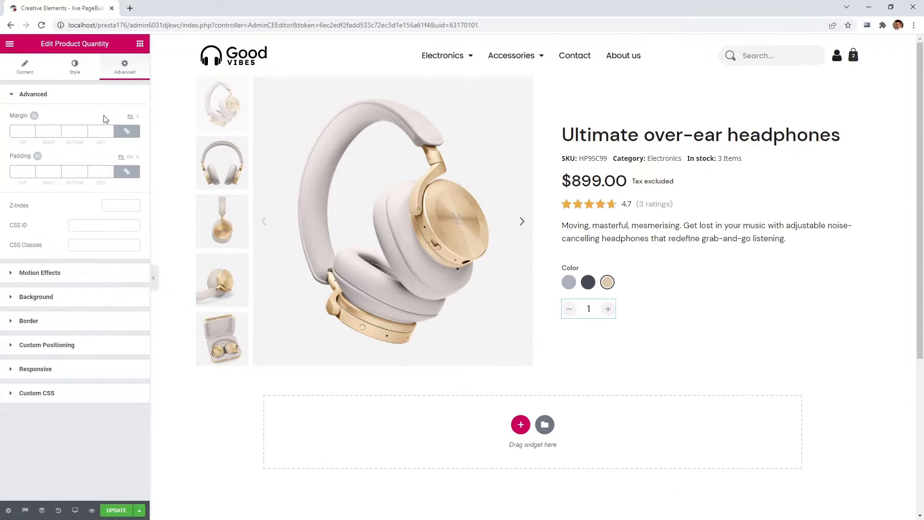
left_click(126, 131)
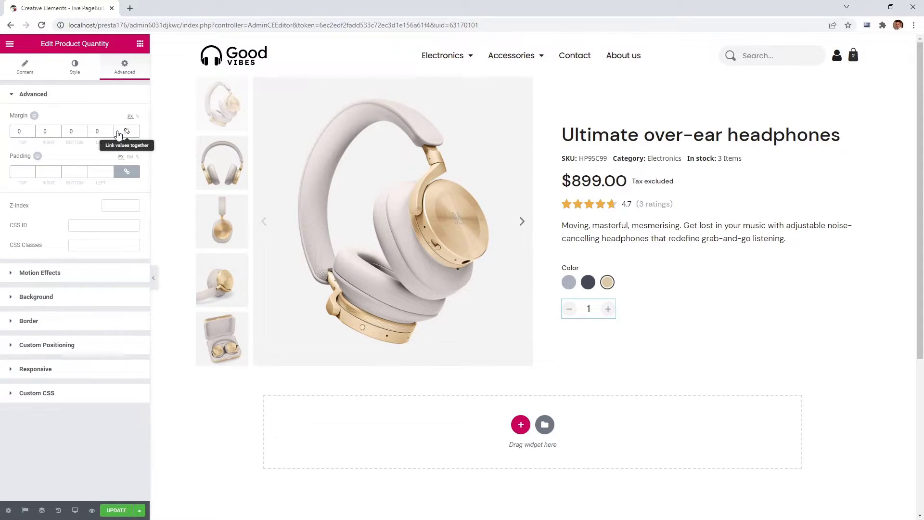
left_click(45, 131)
type("20")
left_click(68, 131)
type("20")
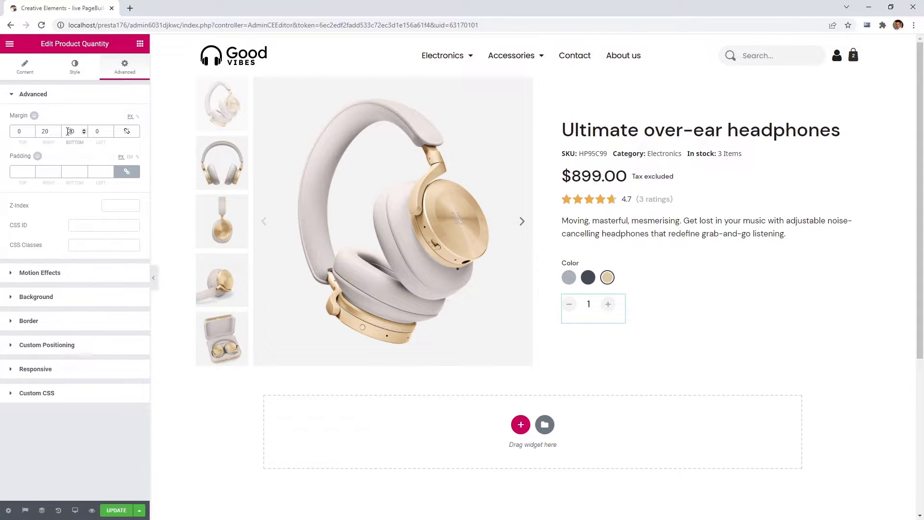
Add an Add to Cart widget below the product quantity, keeping Add to Cart as its type.
left_click(140, 43)
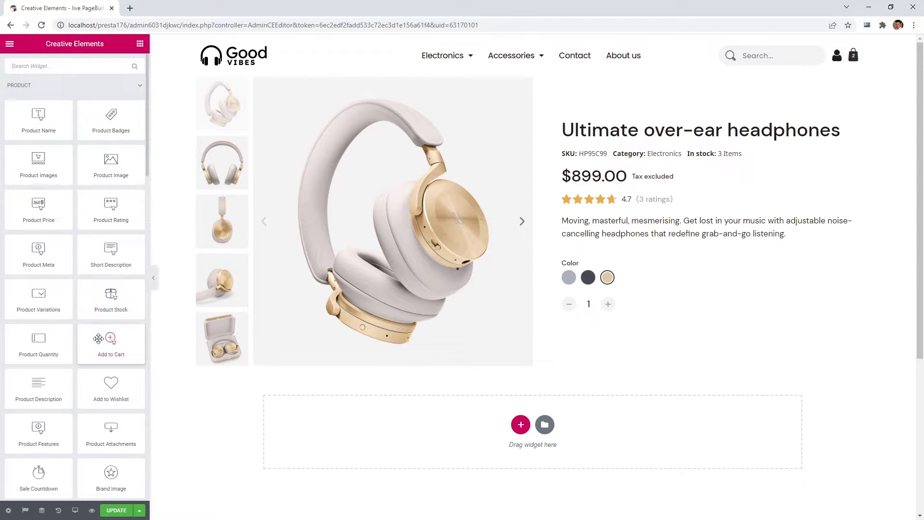
left_click_drag(99, 337, 607, 319)
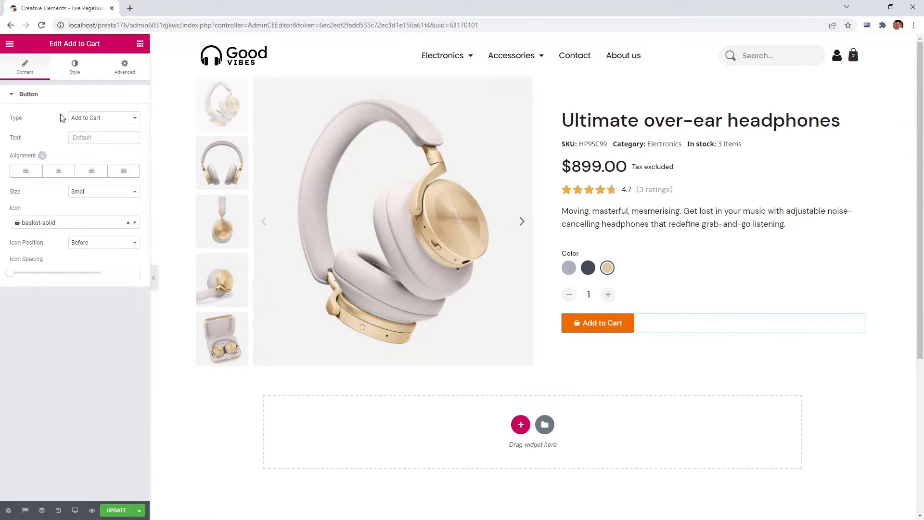
left_click(76, 118)
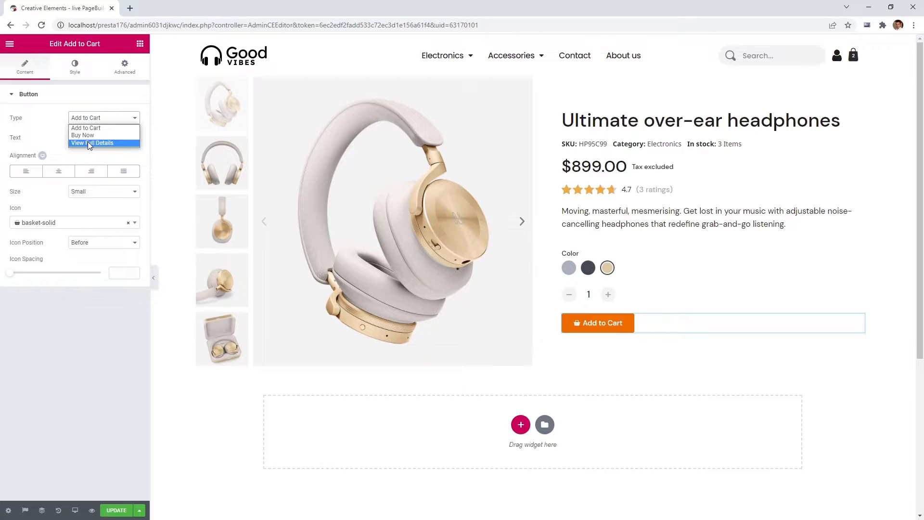
left_click(107, 128)
Try "Add to bag" as the cart button's text and clear it again.
left_click(104, 137)
type("Add to bag")
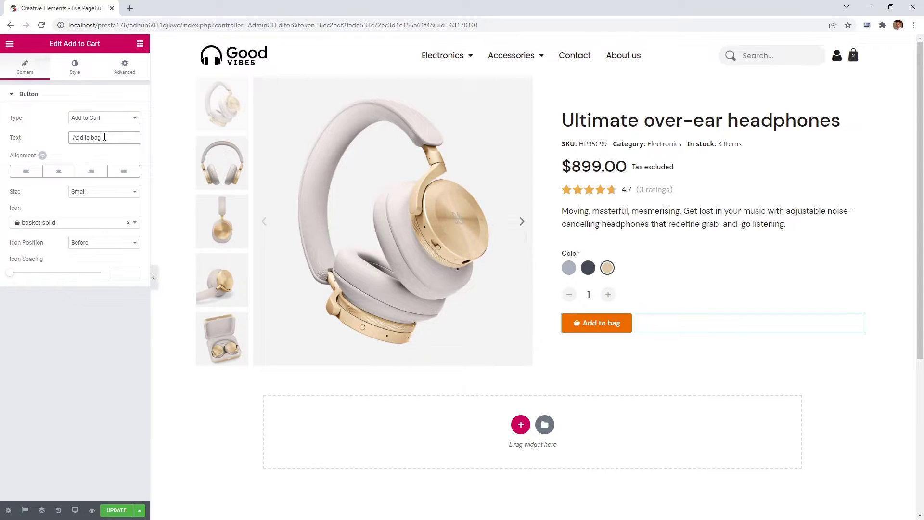
left_click_drag(104, 137, 67, 140)
key("BackSpace")
Set the cart button's icon to bag-rounded with an icon spacing of 12.
left_click(97, 225)
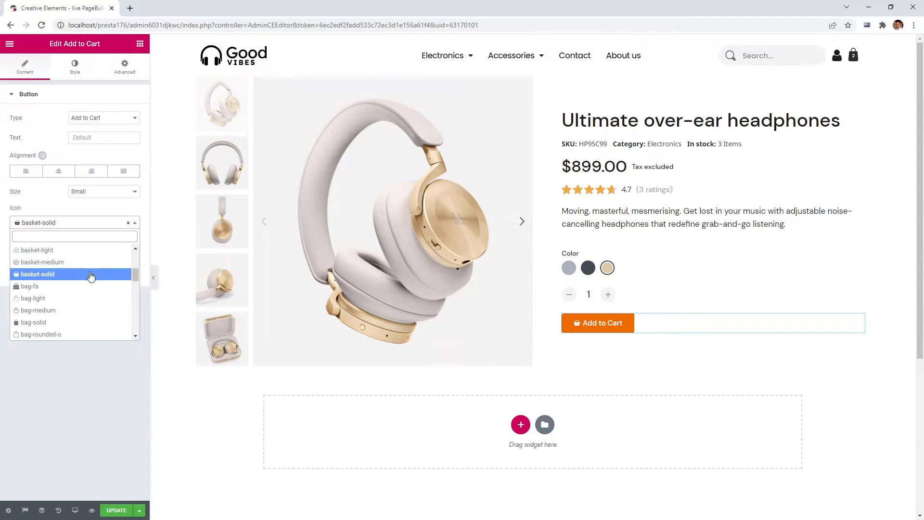
left_click(85, 301)
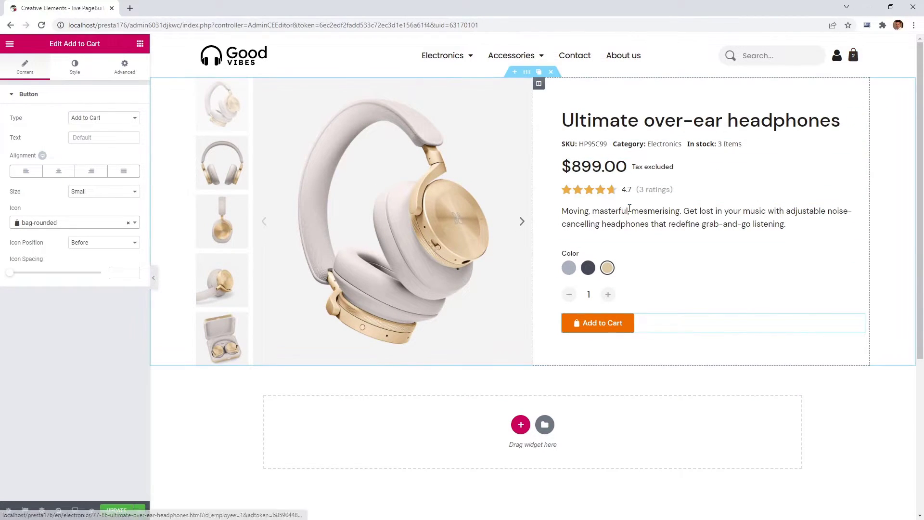
left_click_drag(10, 273, 34, 277)
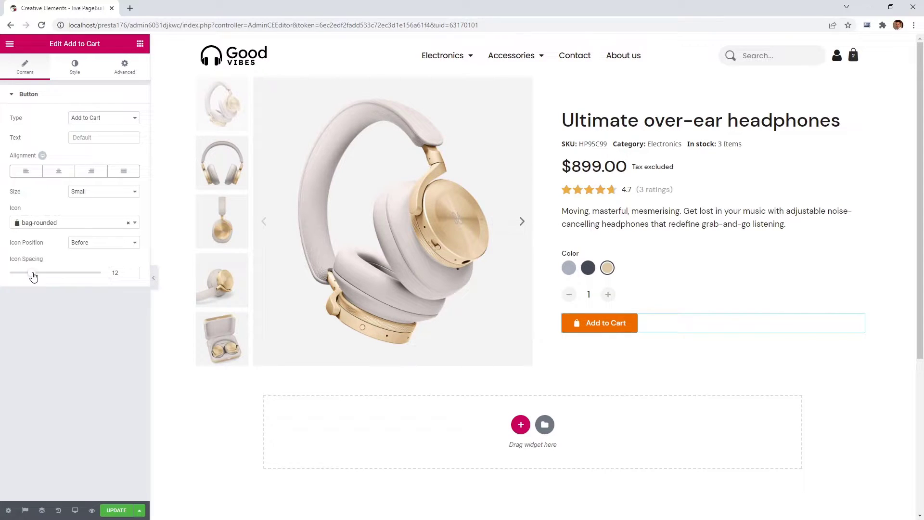
Slightly enlarge the typography size of the Add to Cart button.
left_click(73, 73)
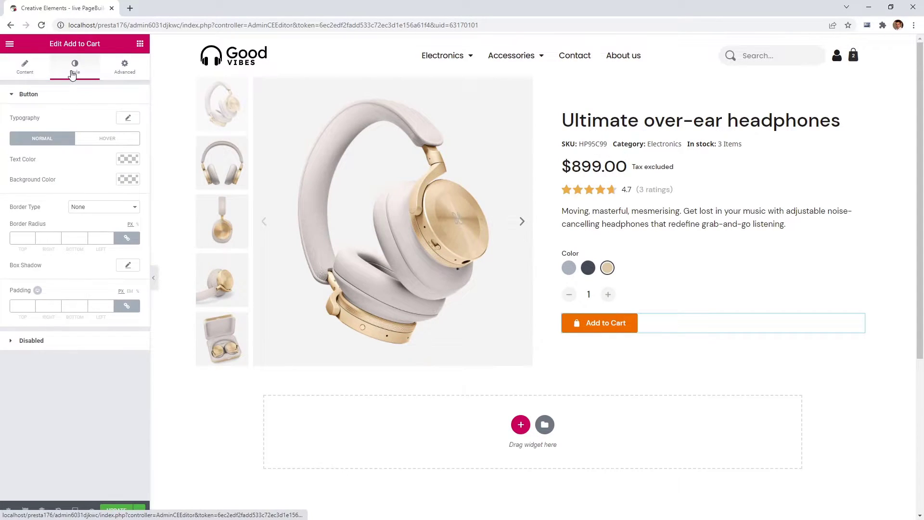
left_click(128, 119)
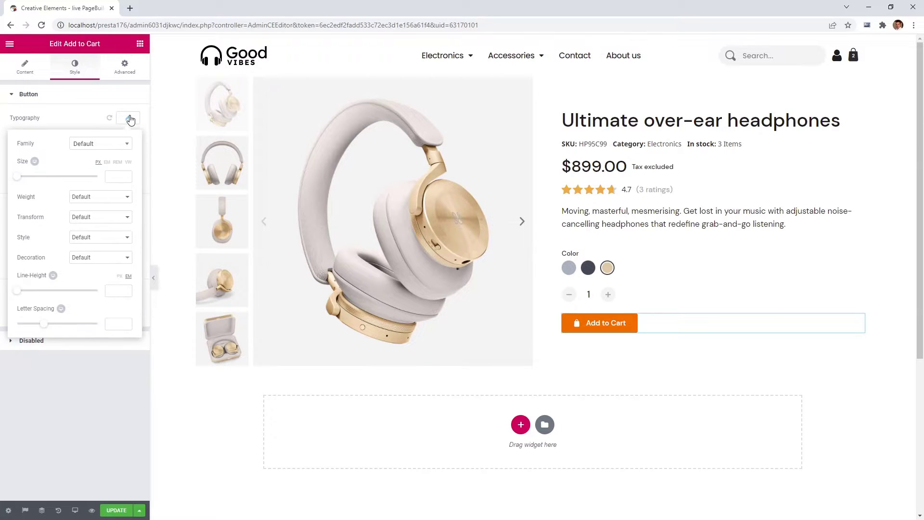
left_click(23, 177)
left_click_drag(23, 178, 25, 177)
left_click(129, 118)
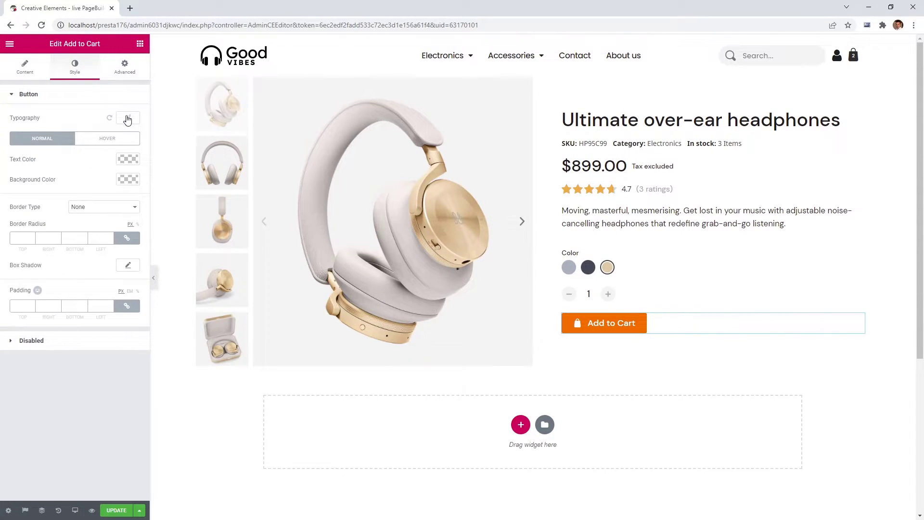
Set the Add to Cart button's background color to #434347 in the normal state and #1d1d1f on hover.
left_click(128, 180)
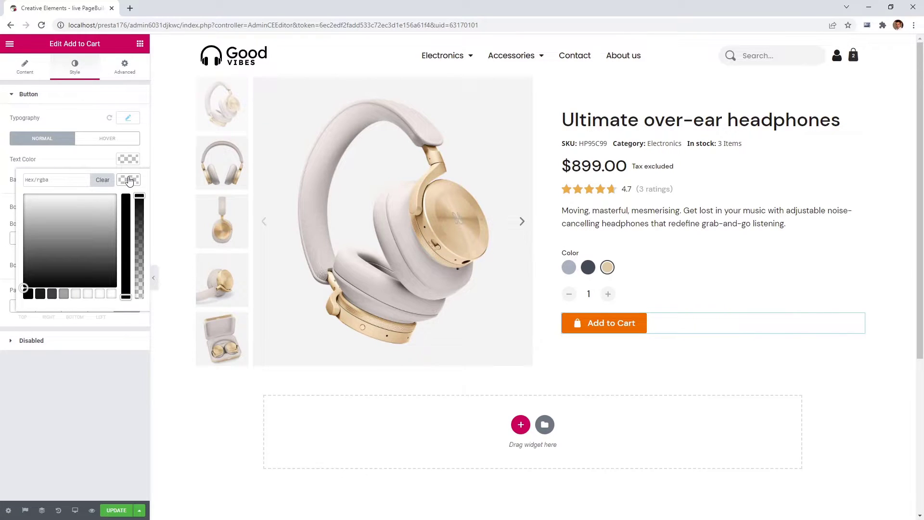
left_click(52, 293)
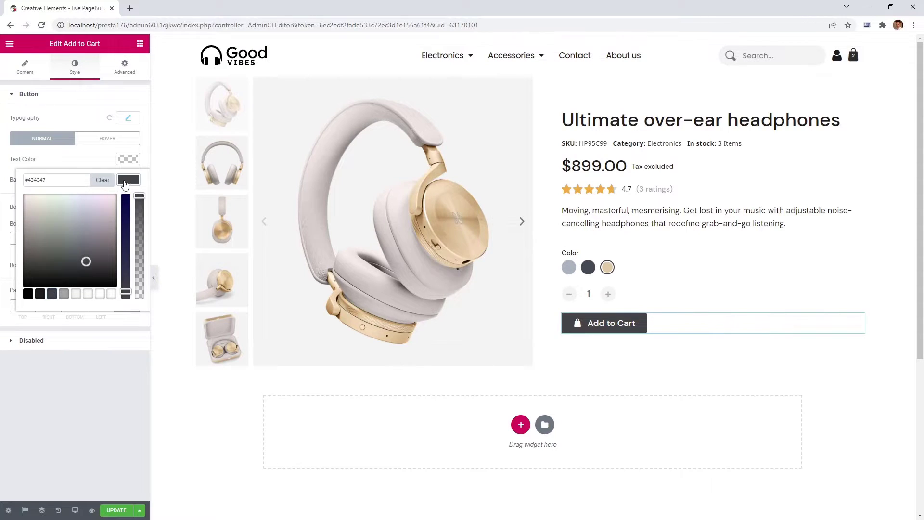
left_click(126, 184)
left_click(128, 140)
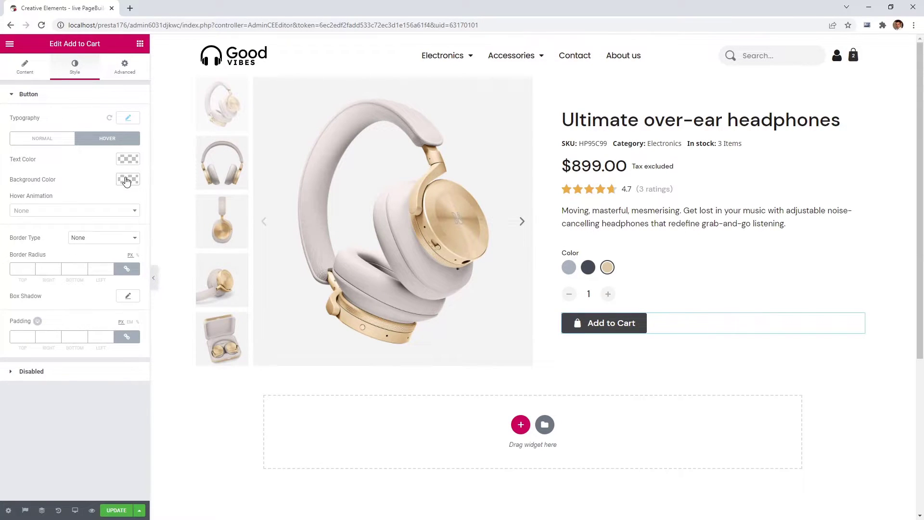
left_click(126, 180)
left_click(41, 294)
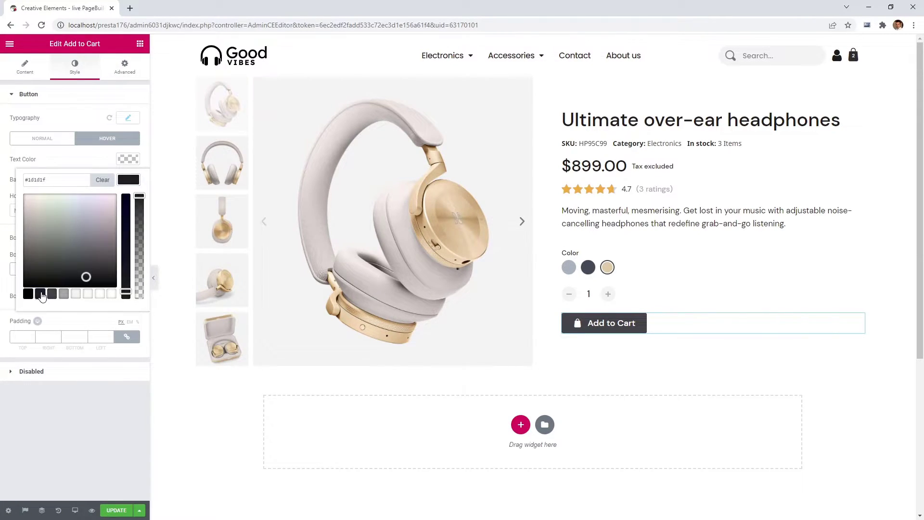
left_click(129, 183)
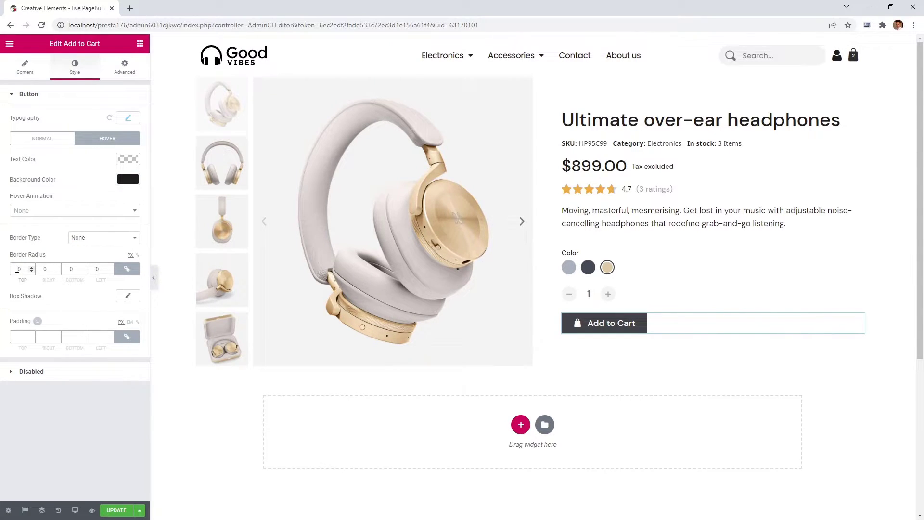
Set the cart button's border radius to 0 and padding to 19 px vertically and 40 px horizontally, and open its Disabled style settings.
left_click(18, 336)
type("19")
left_click(127, 336)
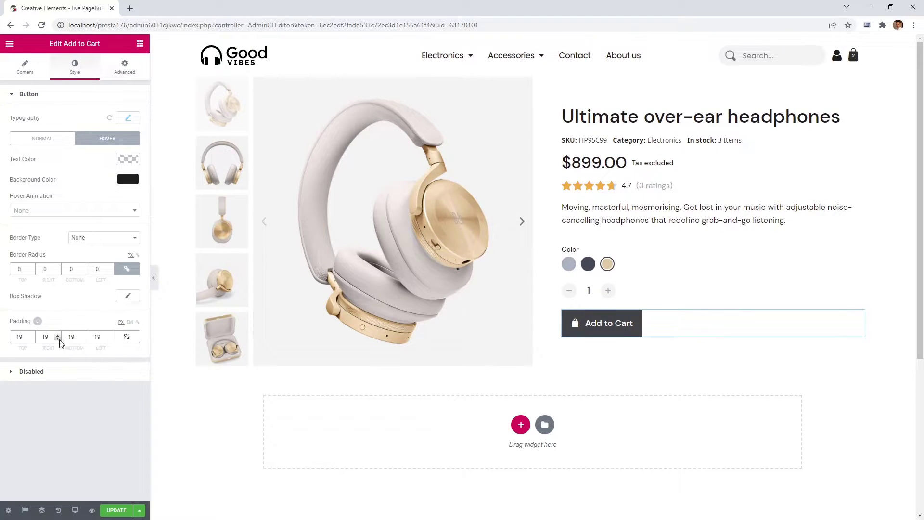
left_click_drag(50, 337, 38, 340)
type("40")
left_click_drag(104, 335, 93, 337)
type("40")
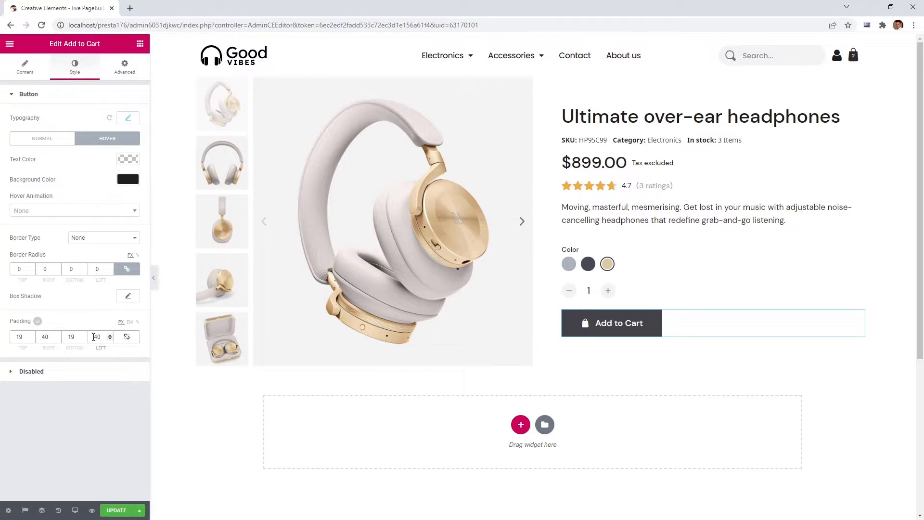
left_click(99, 366)
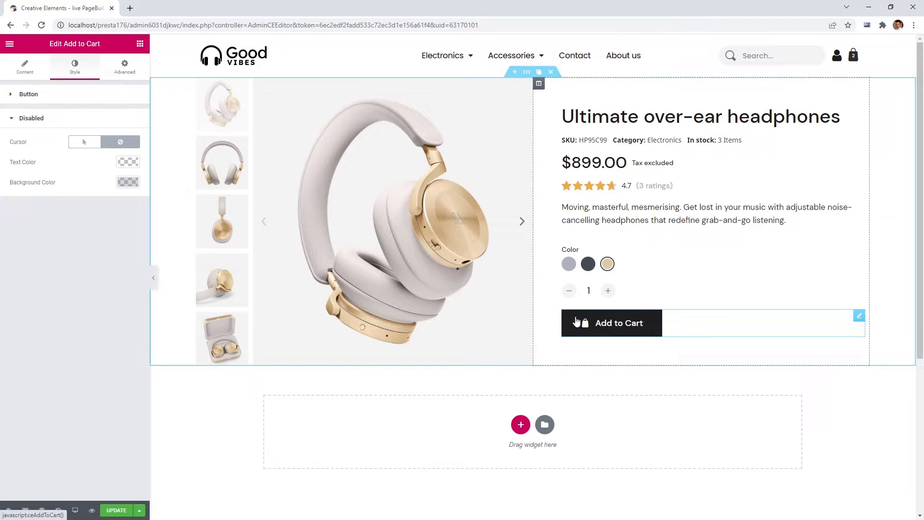
Place the Add to Cart button beside the quantity with Inline (auto) width and center vertical alignment.
left_click(125, 70)
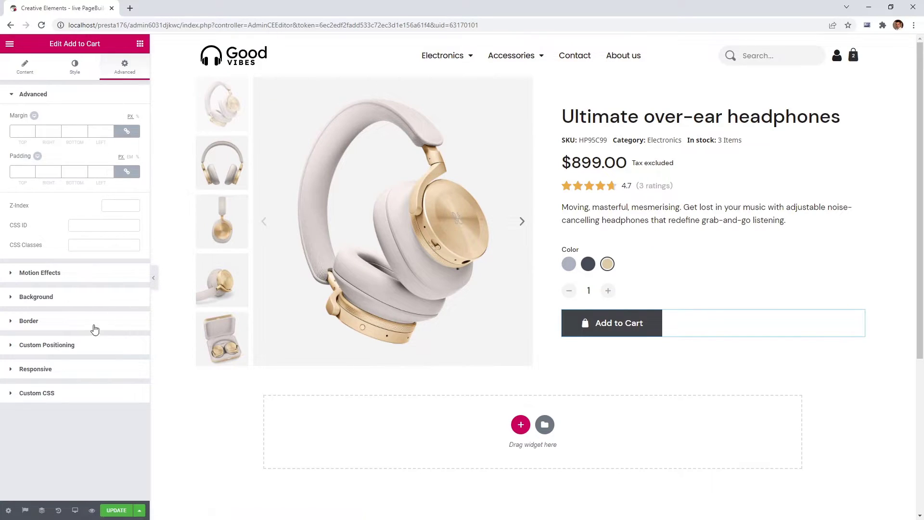
left_click(96, 345)
left_click(94, 215)
left_click(92, 240)
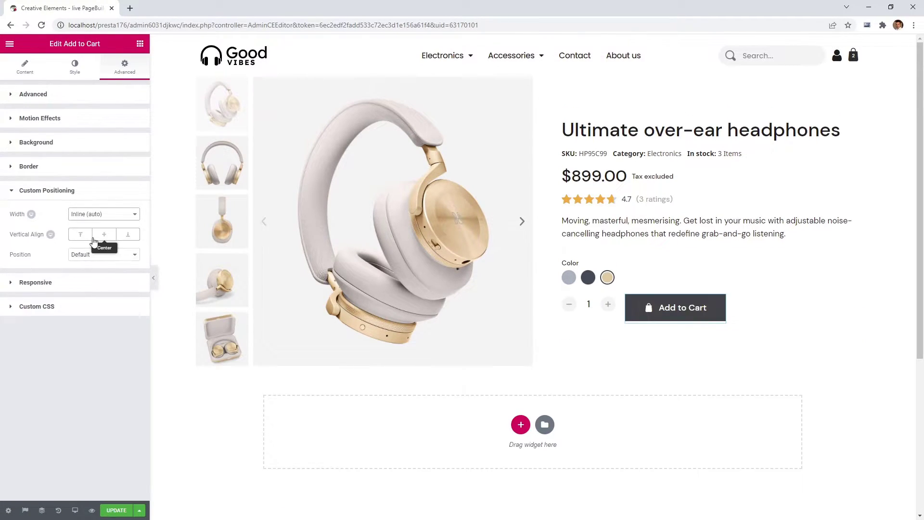
left_click(94, 238)
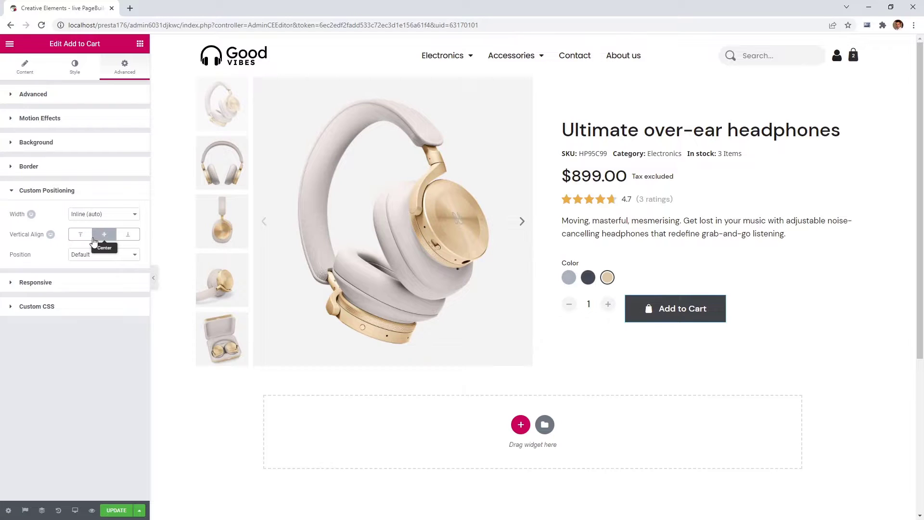
Unlink the Add to Cart button's margins, set the bottom margin to 20 px and return to the widget list.
left_click(98, 98)
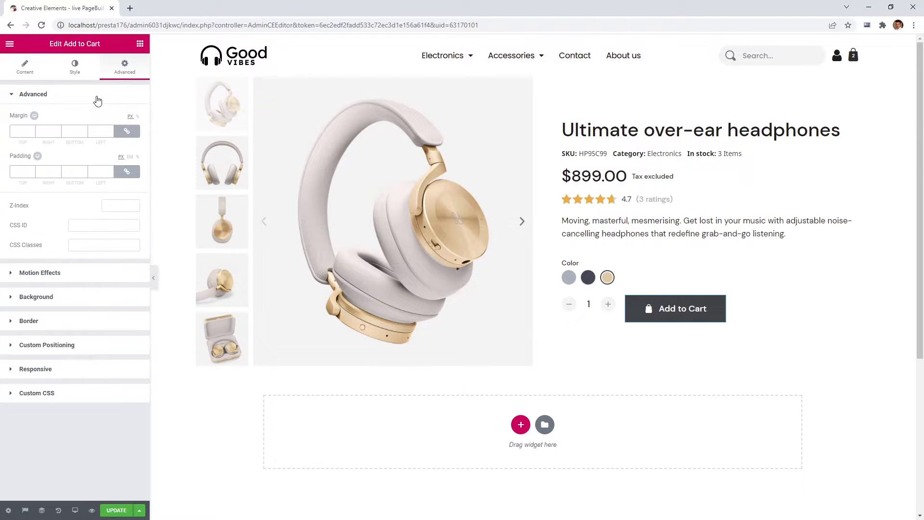
left_click(126, 131)
type("20")
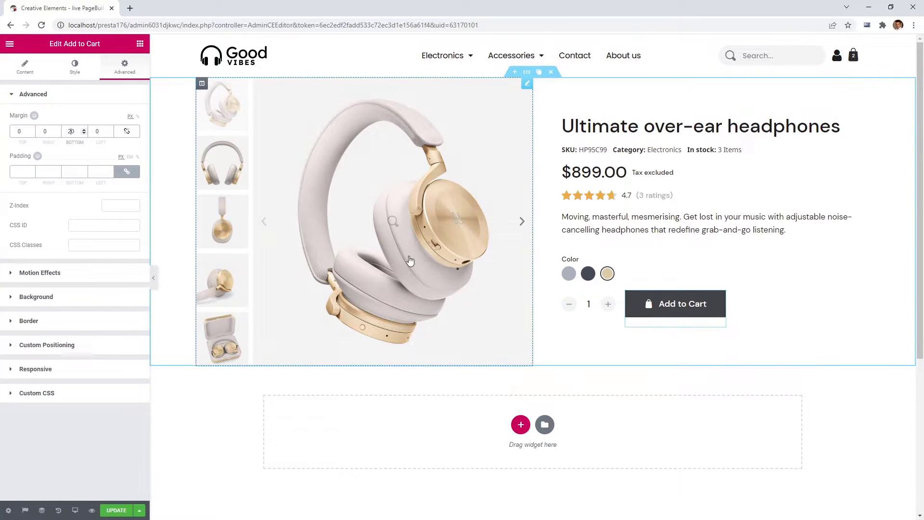
left_click(139, 45)
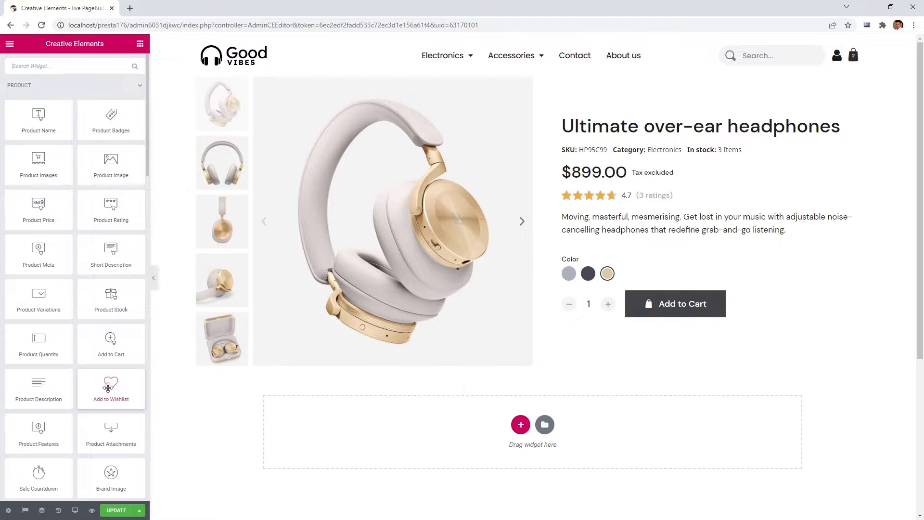
Add an Add to Wishlist widget above the product images and set its icon view to Stacked.
left_click_drag(108, 388, 322, 157)
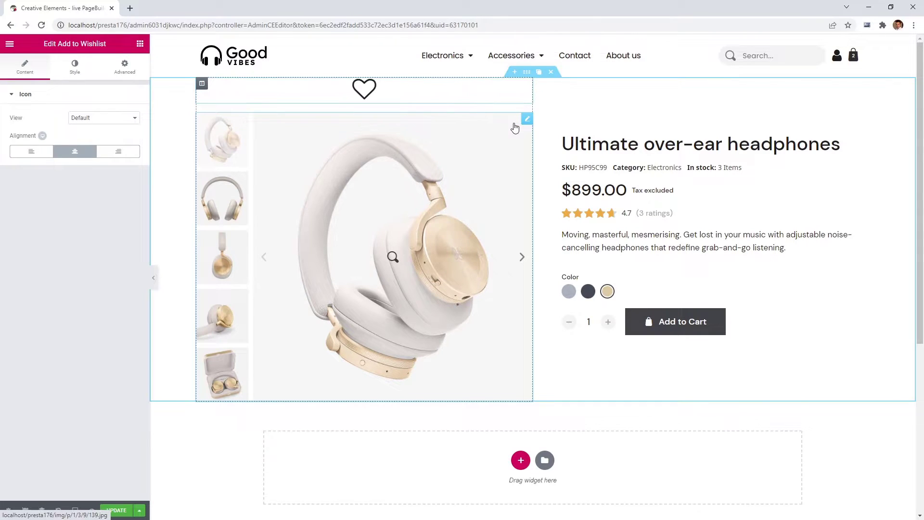
left_click(118, 121)
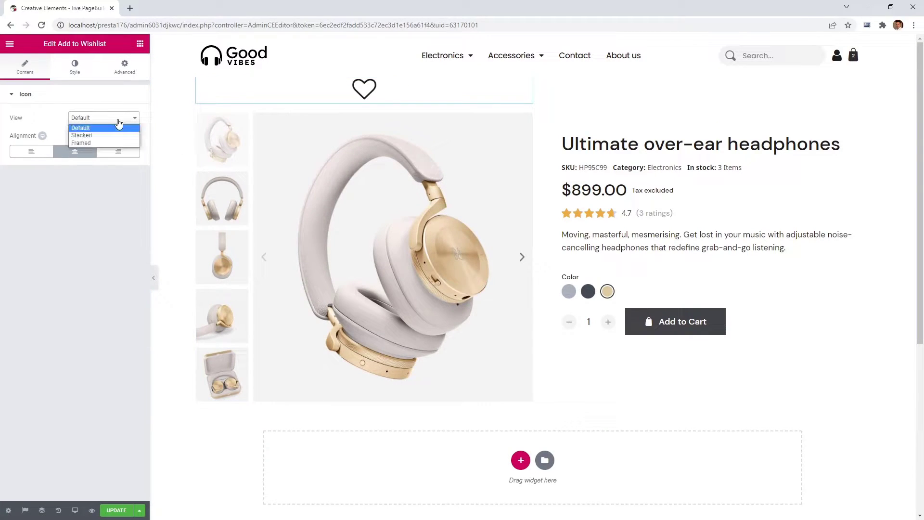
left_click(115, 135)
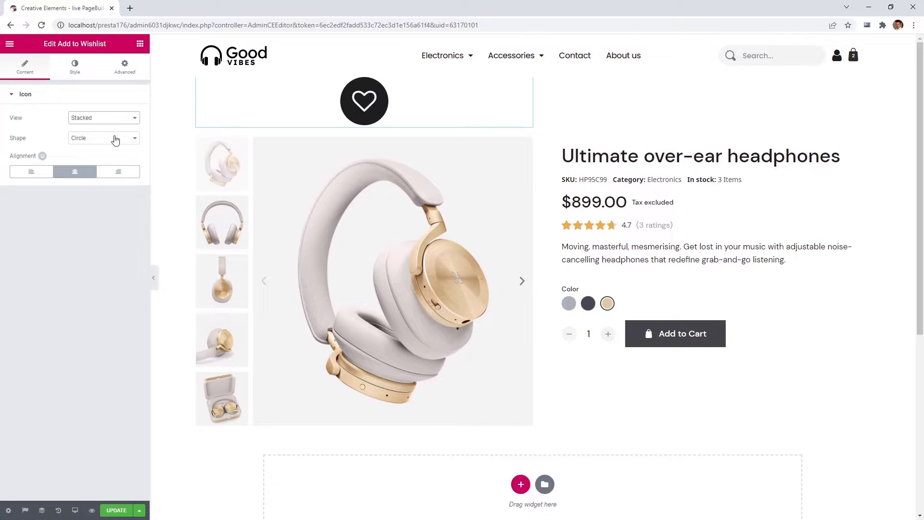
Set the wishlist icon's size to 24 in its style settings.
left_click(80, 71)
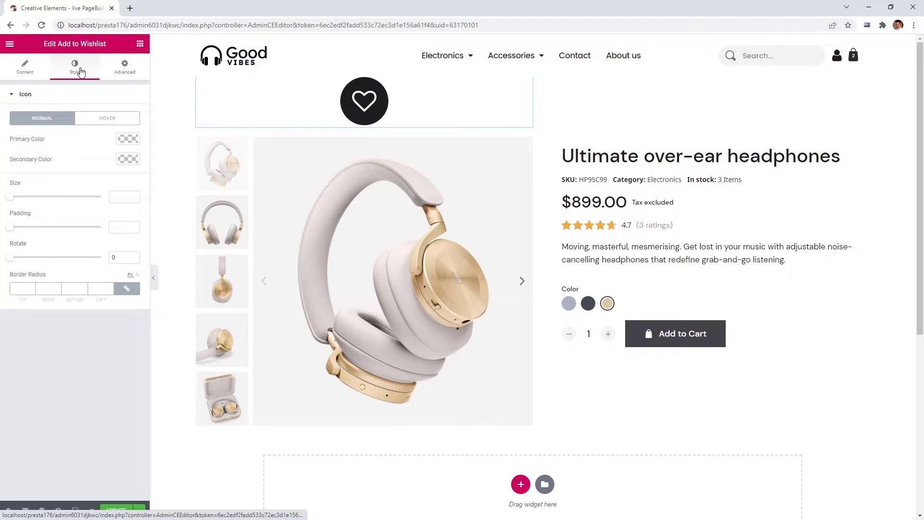
left_click_drag(10, 198, 17, 203)
left_click(134, 199)
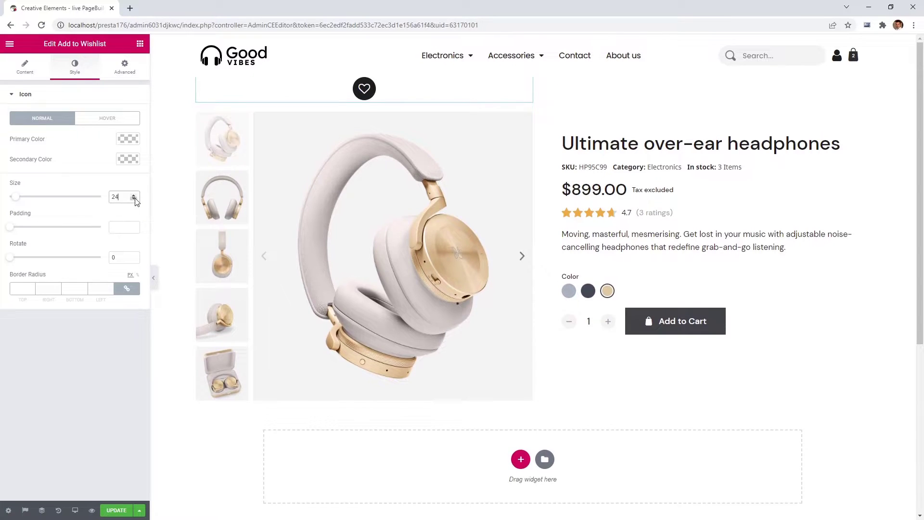
Make the wishlist icon's normal primary color fully transparent and set its secondary color to the gray palette swatch.
left_click(133, 141)
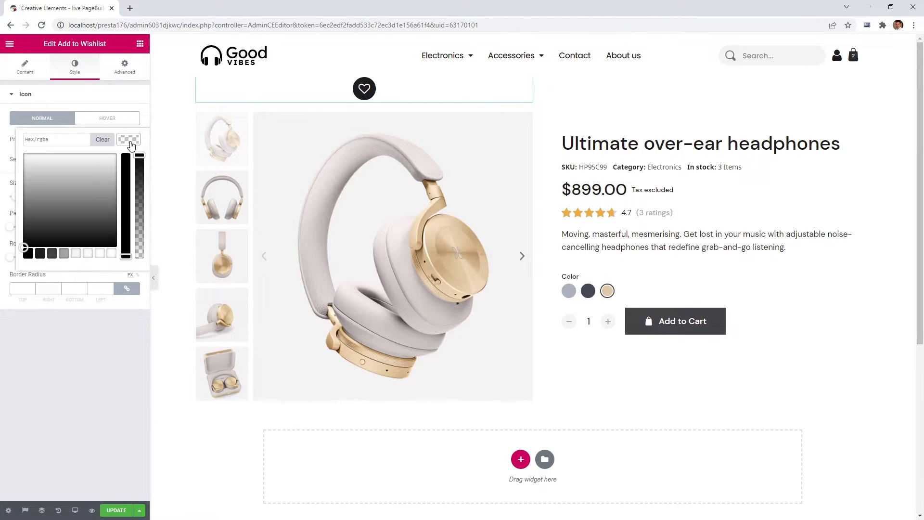
left_click_drag(138, 192, 138, 277)
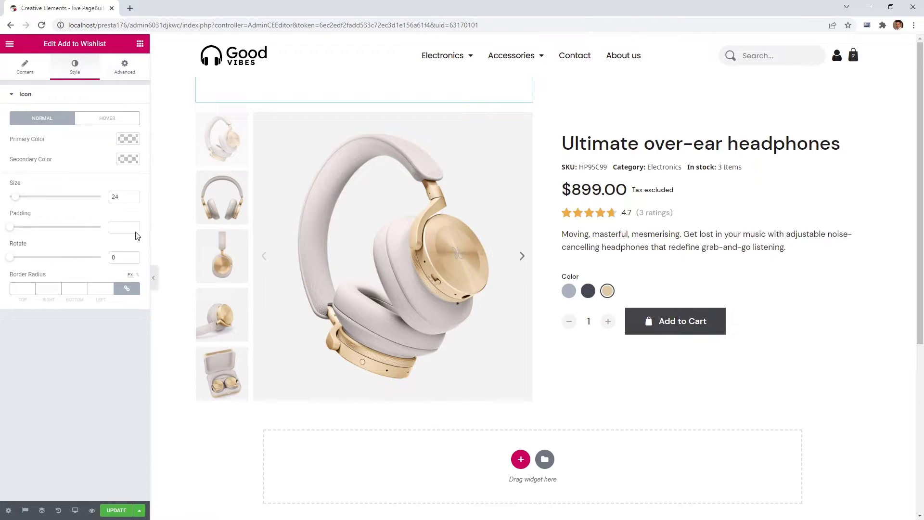
left_click(124, 161)
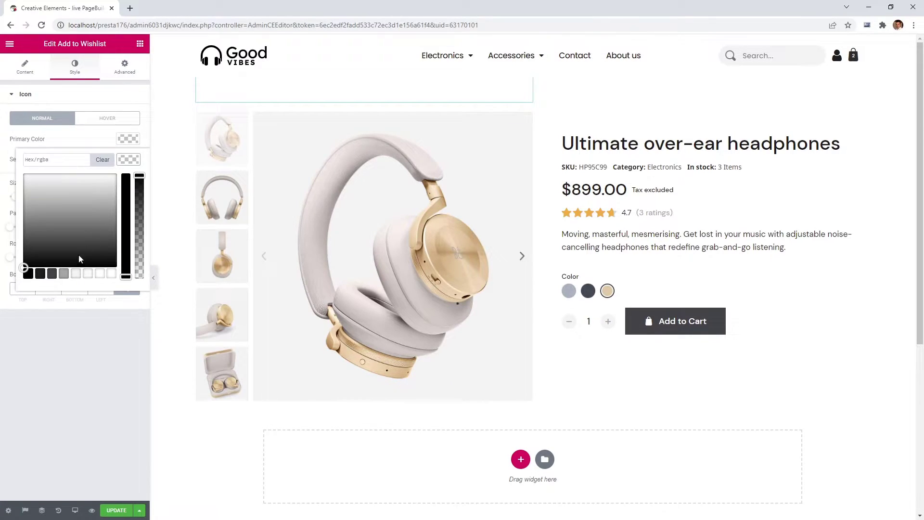
left_click(64, 274)
left_click(128, 159)
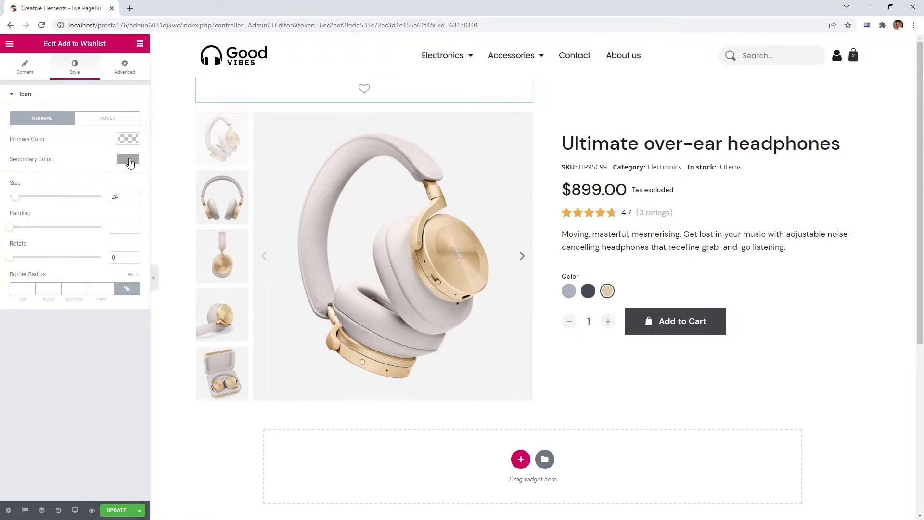
Give the wishlist widget Inline (auto) width and Absolute position in its custom positioning settings.
left_click(127, 72)
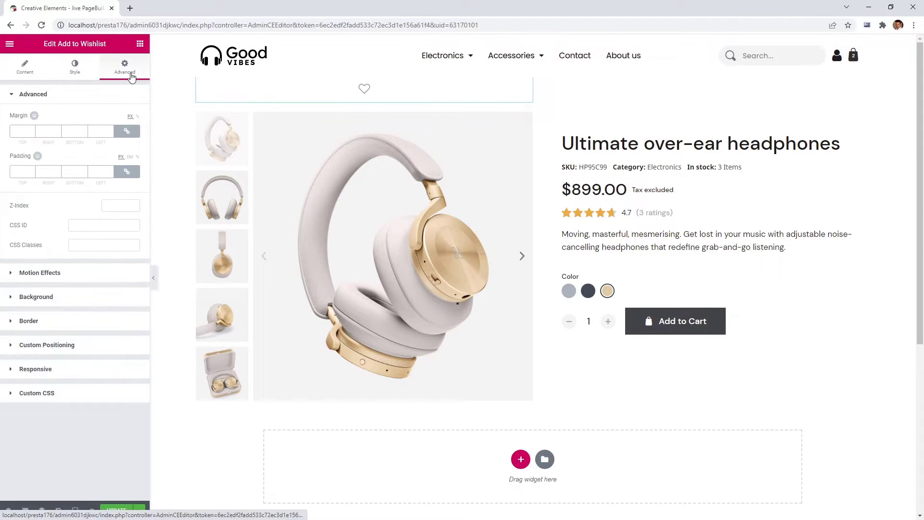
left_click(96, 346)
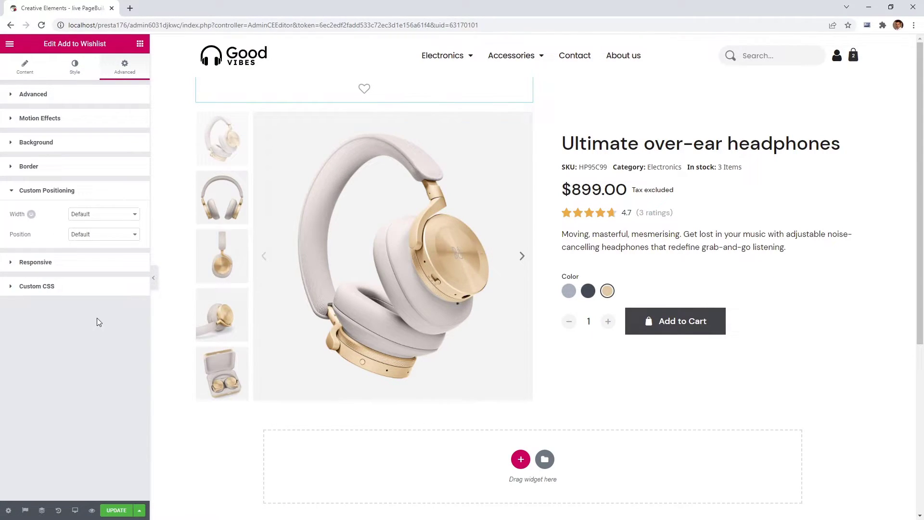
left_click(92, 215)
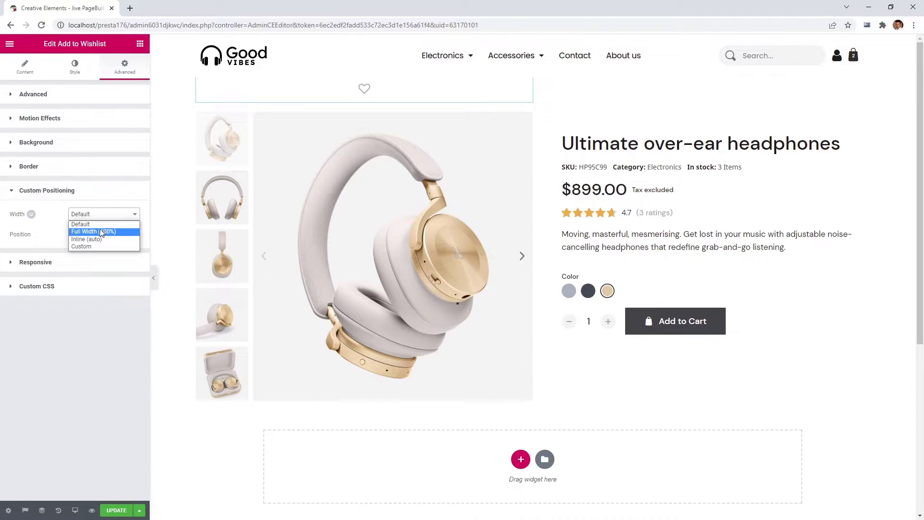
left_click(103, 237)
left_click(101, 254)
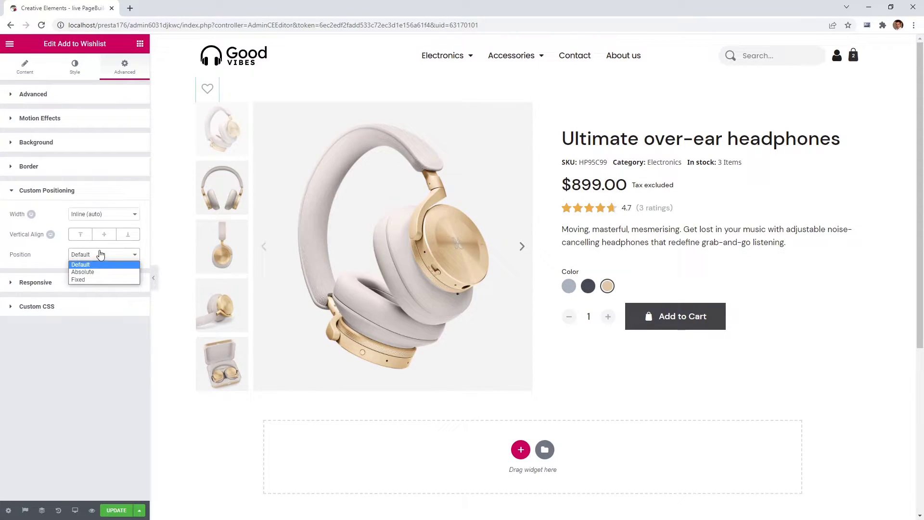
left_click(82, 273)
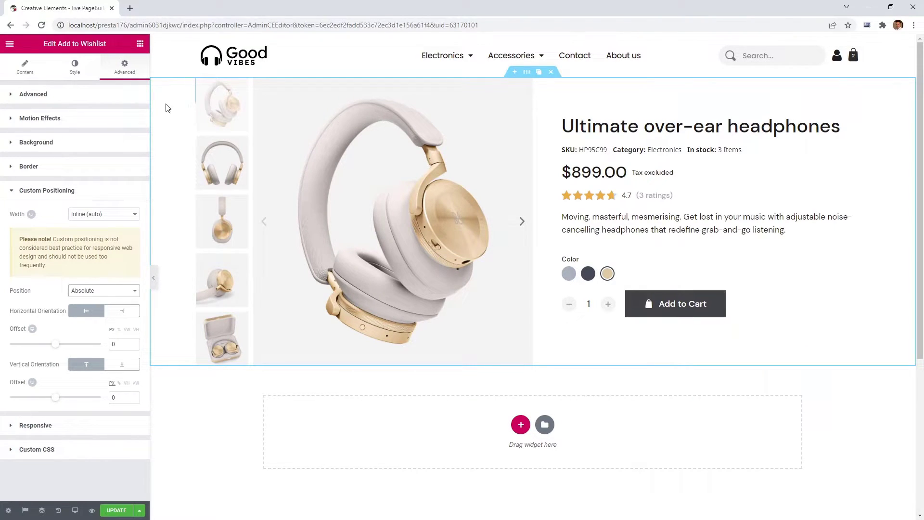
Raise the wishlist widget's Z-index to bring the heart icon in front of the product images.
left_click(124, 100)
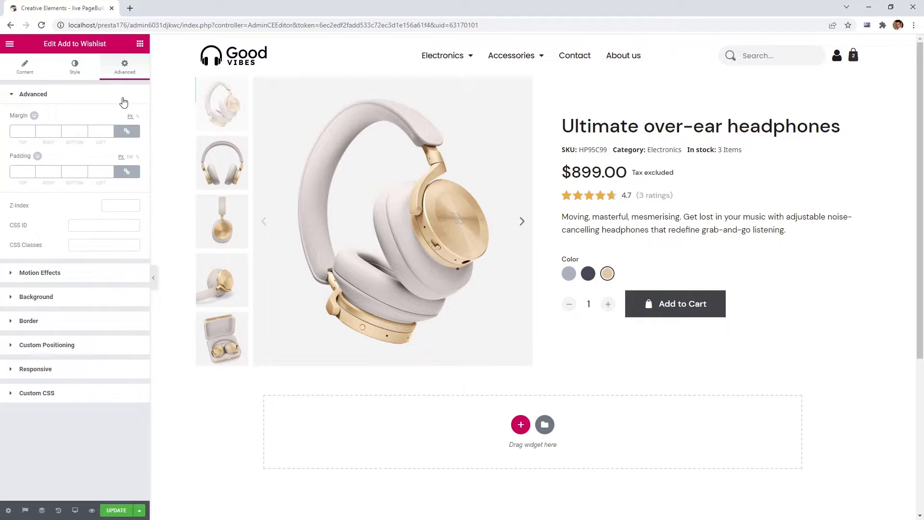
left_click(132, 205)
left_click(132, 205)
Anchor the wishlist widget with Right horizontal orientation and set both its horizontal and vertical offsets to 10 px.
left_click(117, 344)
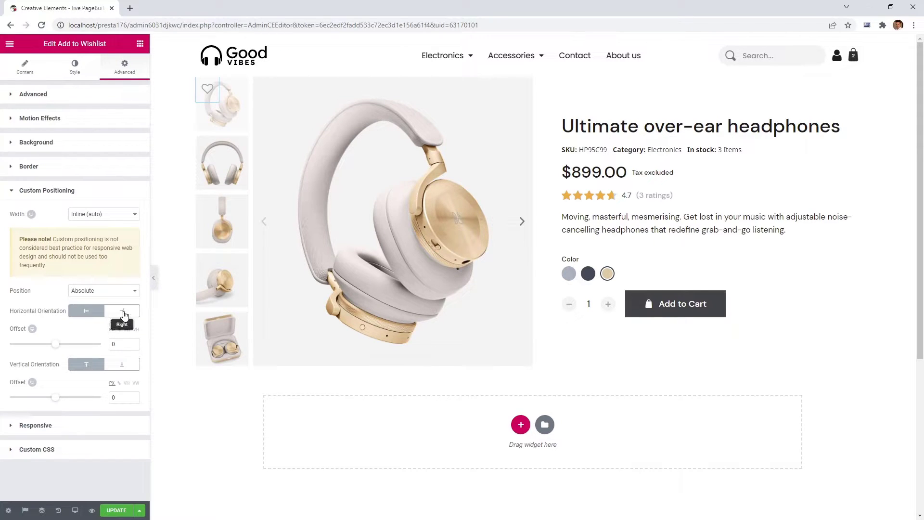
left_click(123, 314)
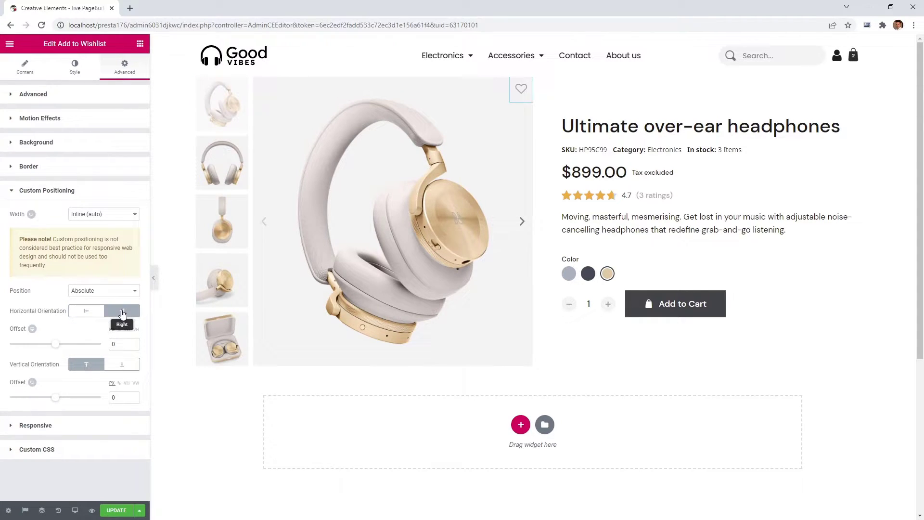
left_click_drag(520, 98, 514, 103)
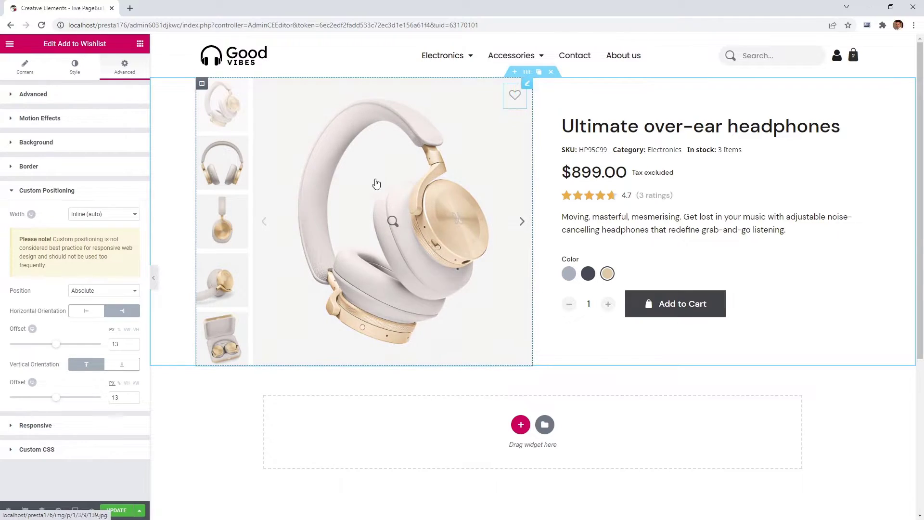
double_click(125, 344)
type("10")
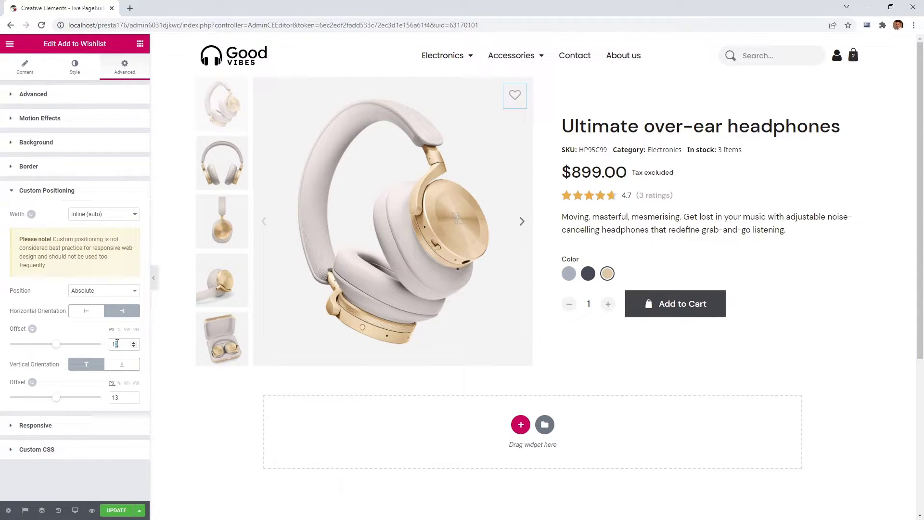
left_click(115, 396)
type("0")
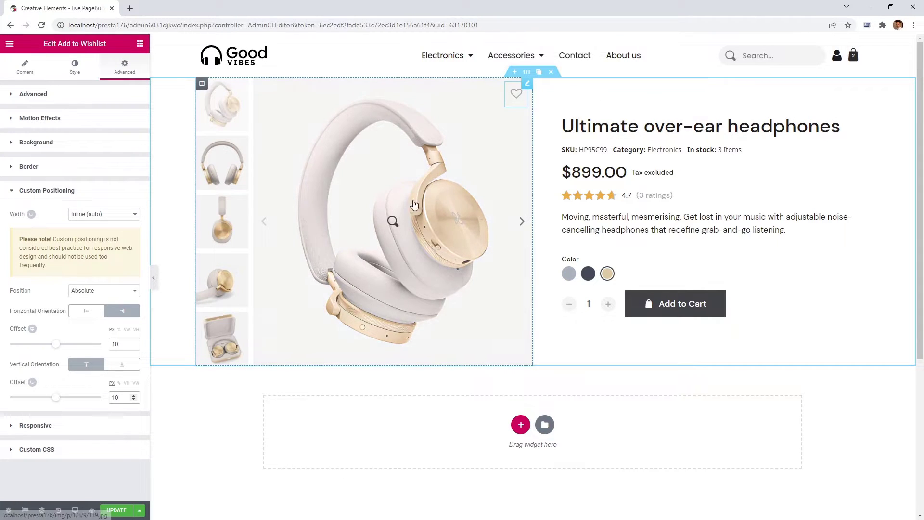
Set the wishlist icon's secondary color on hover to #434347.
left_click(74, 70)
left_click(103, 118)
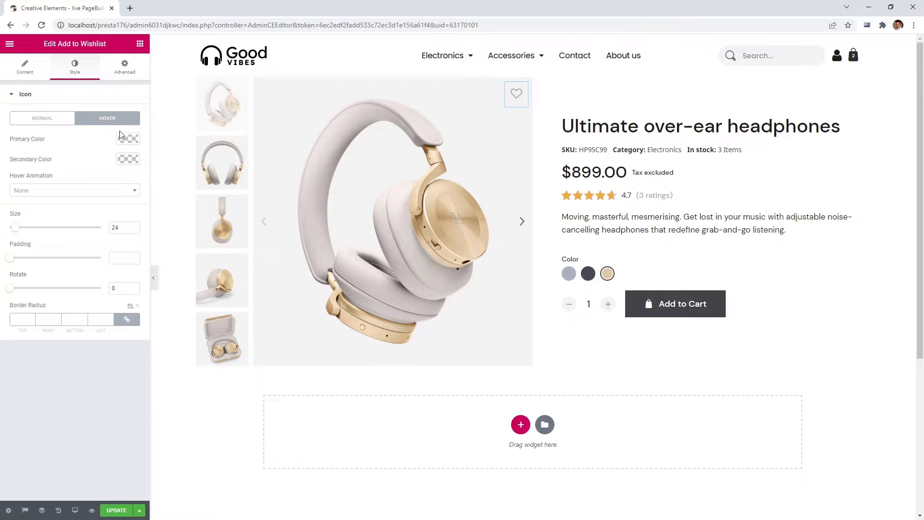
left_click(132, 160)
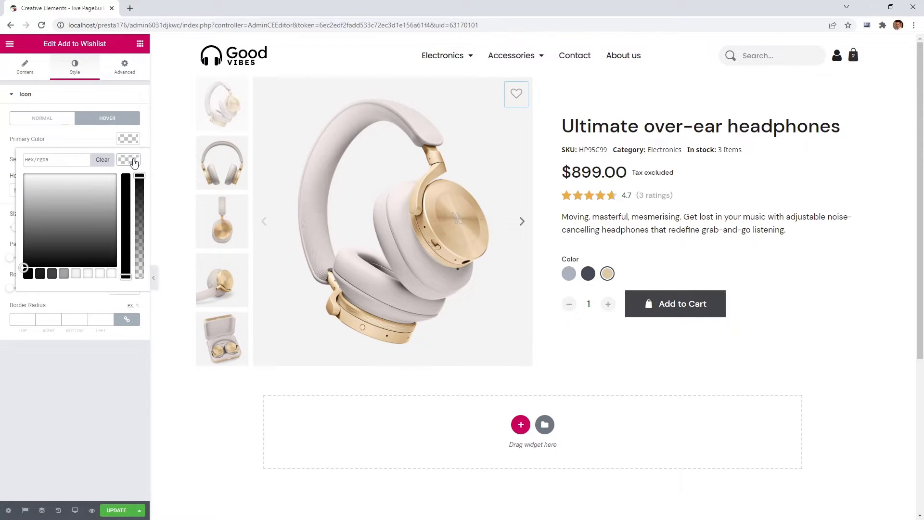
left_click(52, 274)
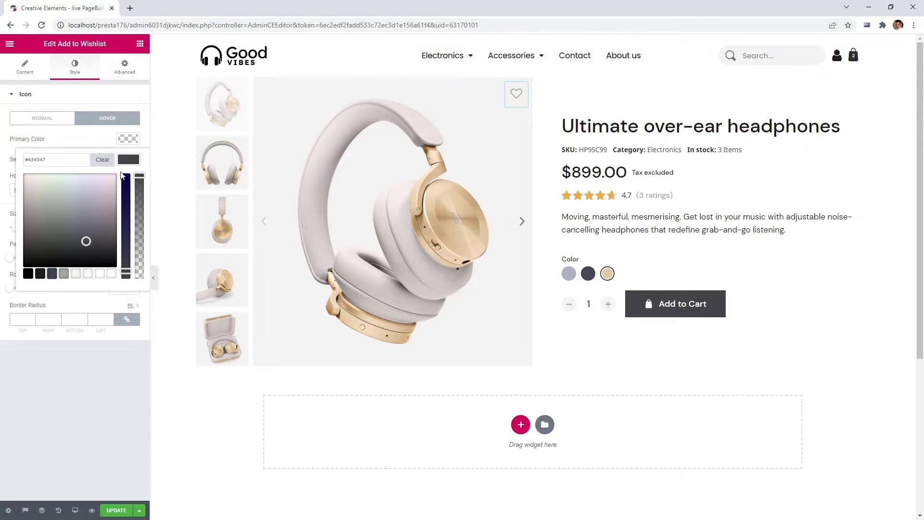
left_click(134, 163)
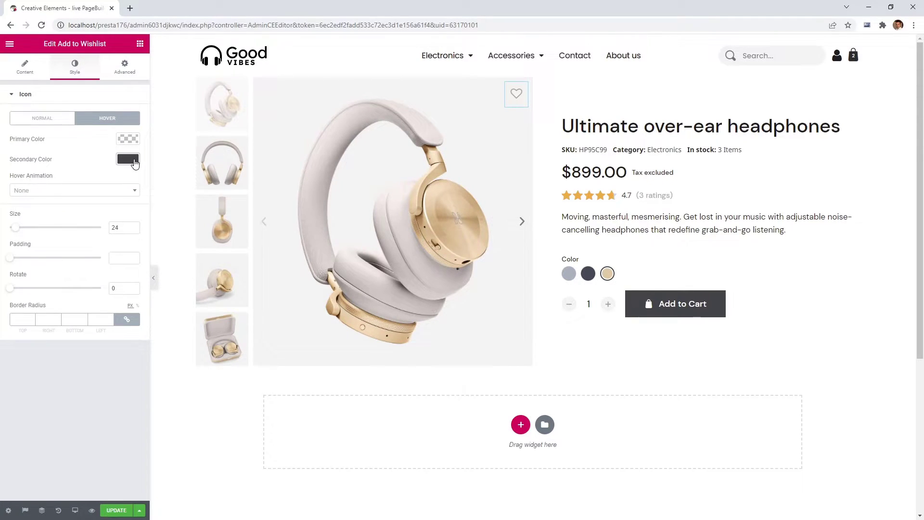
Set the wishlist icon's hover animation to Bounce In.
left_click(103, 190)
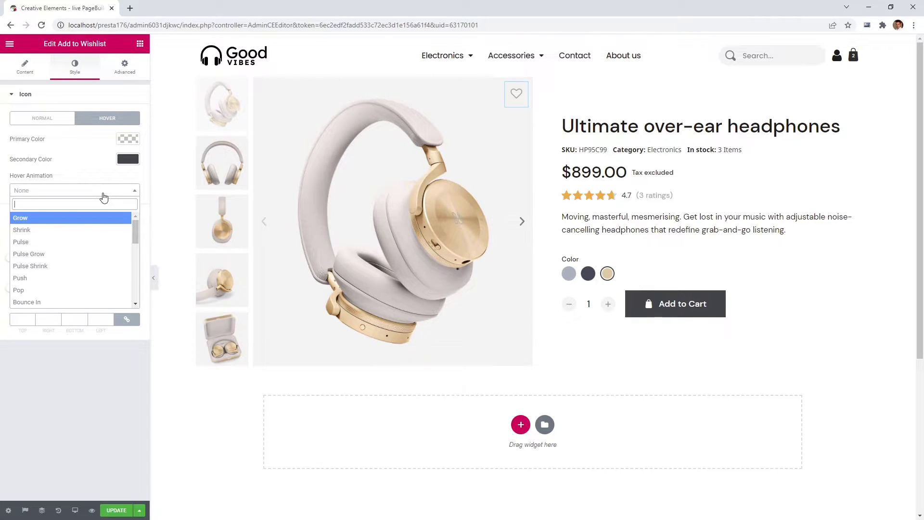
left_click(48, 303)
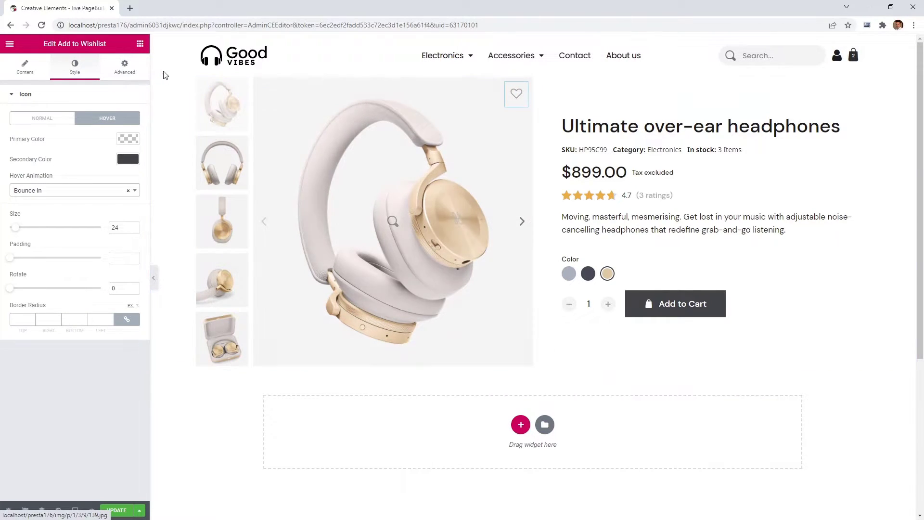
Add a Heading widget below the Add to Cart button with the title "Share on" and the HTML tag span.
left_click(140, 45)
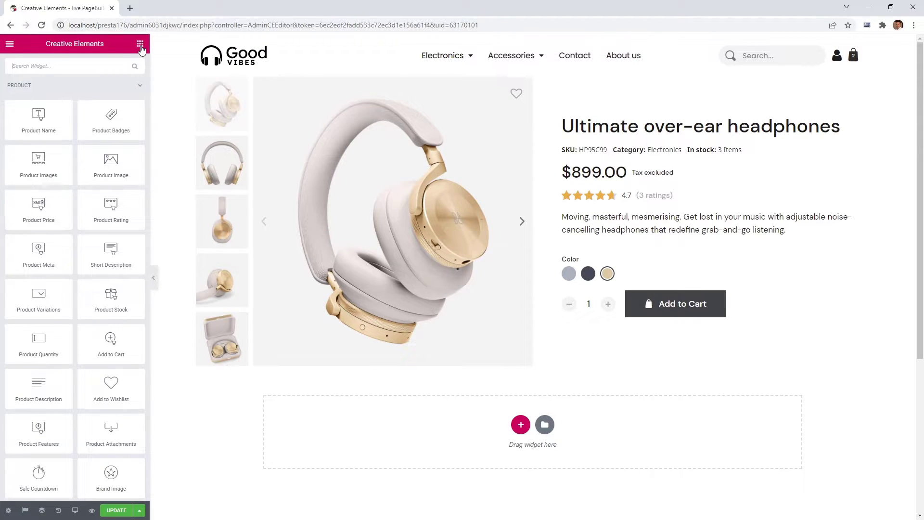
scroll(85, 279, "down", 4)
scroll(85, 284, "down", 1)
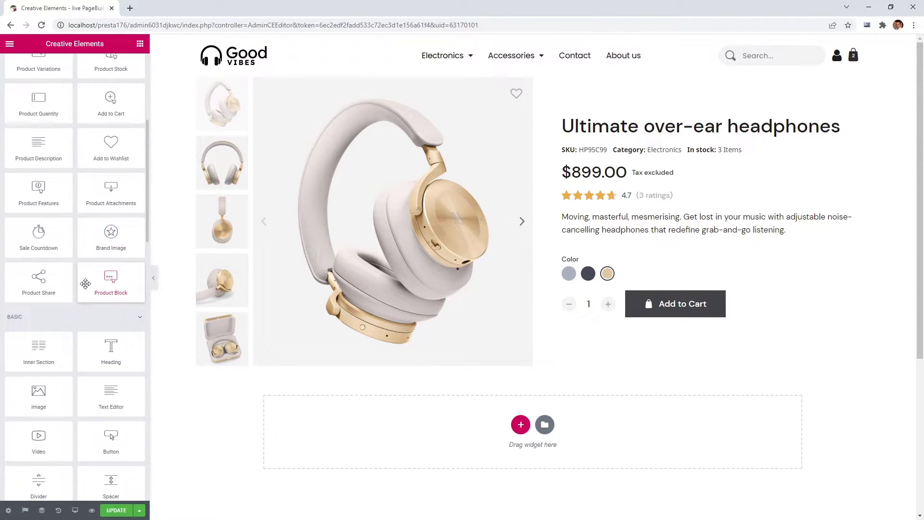
left_click_drag(103, 346, 666, 322)
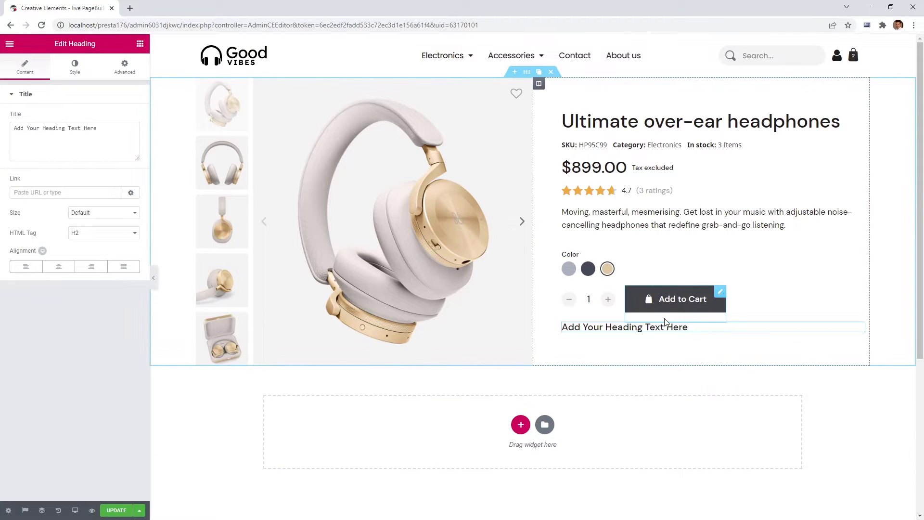
double_click(122, 143)
key("ctrl+a")
type("S")
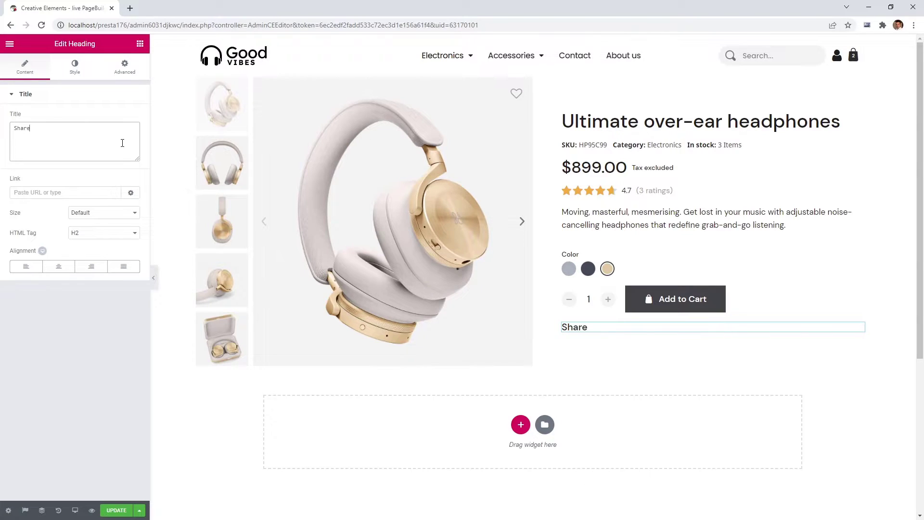
left_click(91, 233)
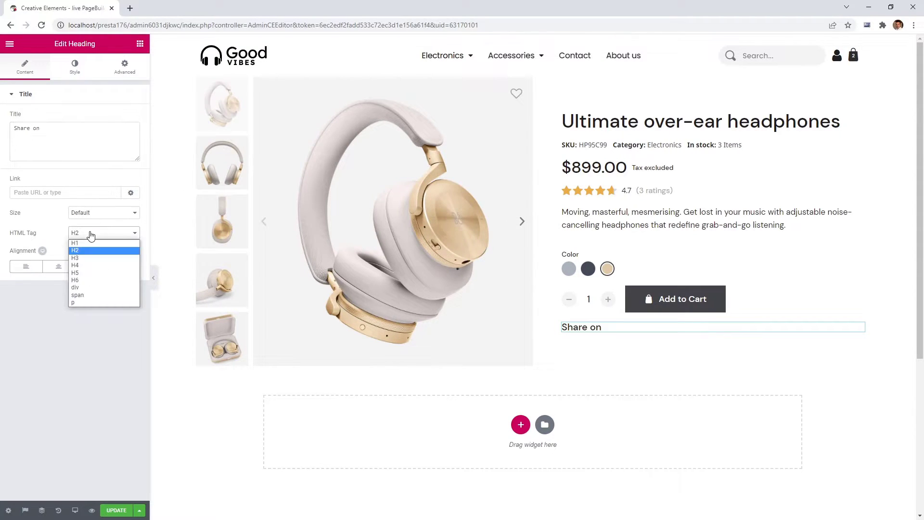
left_click(87, 295)
Set the "Share on" heading's typography to DM Sans, size 14 px and weight 500.
left_click(75, 71)
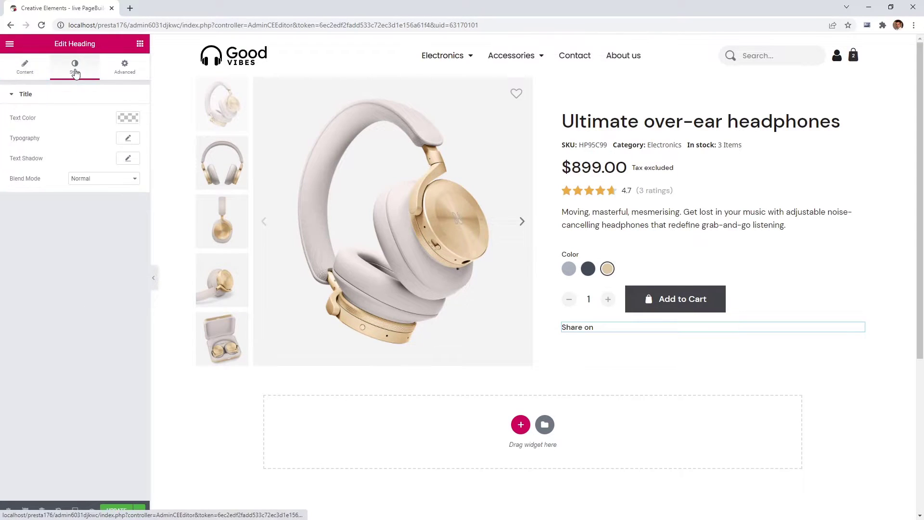
left_click(127, 138)
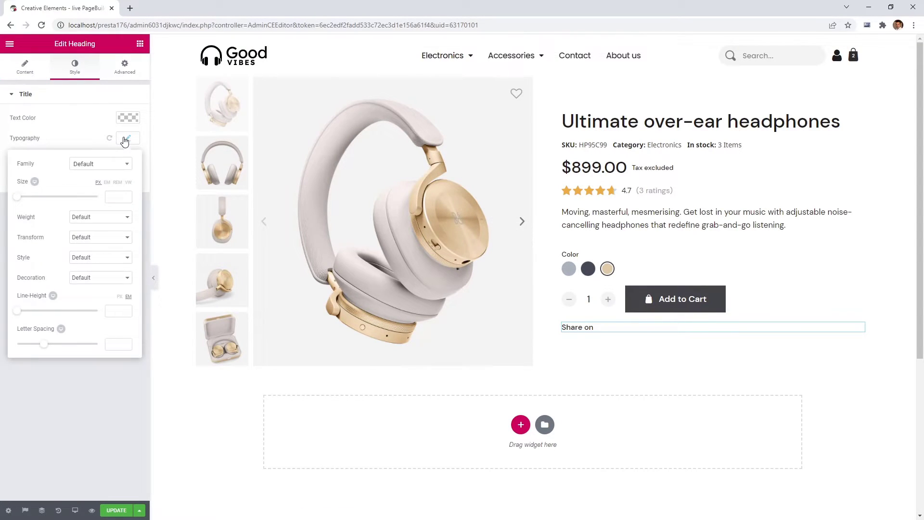
left_click(109, 165)
type("dm")
left_click(111, 217)
left_click_drag(21, 201, 23, 202)
left_click(96, 219)
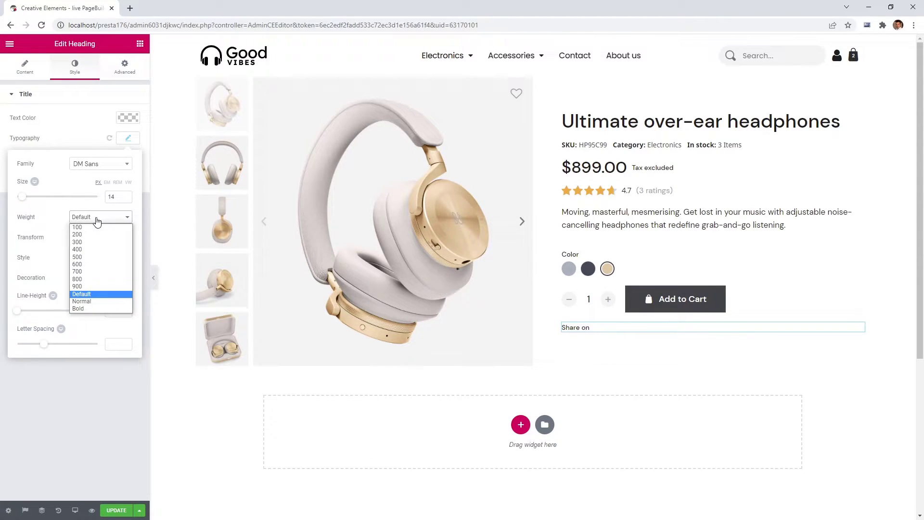
left_click(102, 258)
left_click(128, 139)
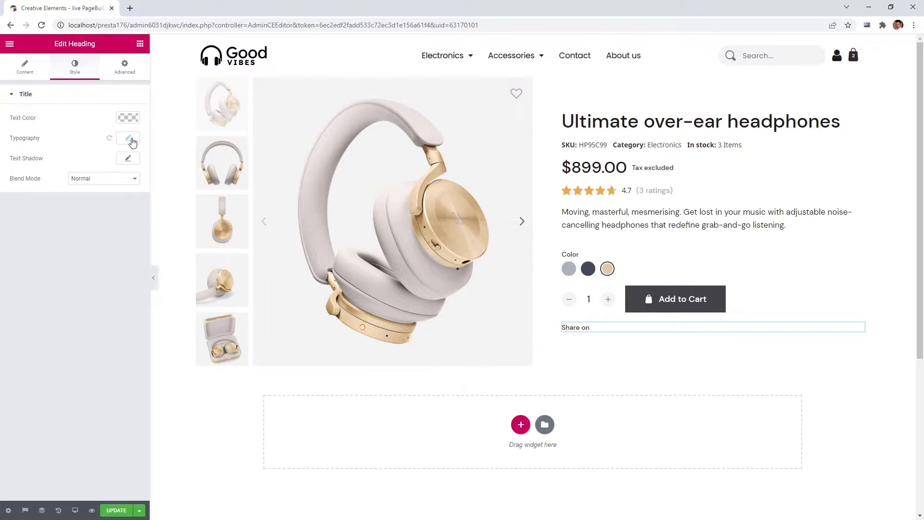
Add a Product Share widget directly below the "Share on" heading.
left_click(140, 44)
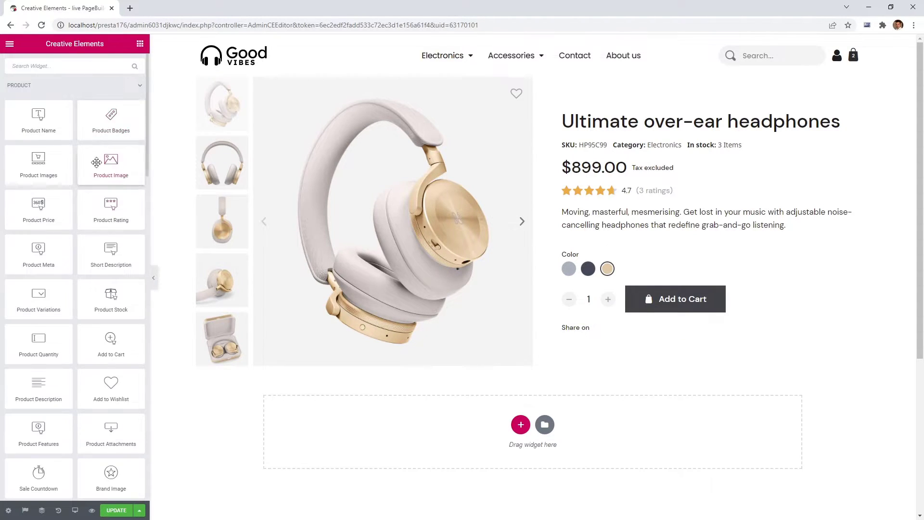
scroll(90, 199, "down", 2)
left_click_drag(38, 426, 586, 332)
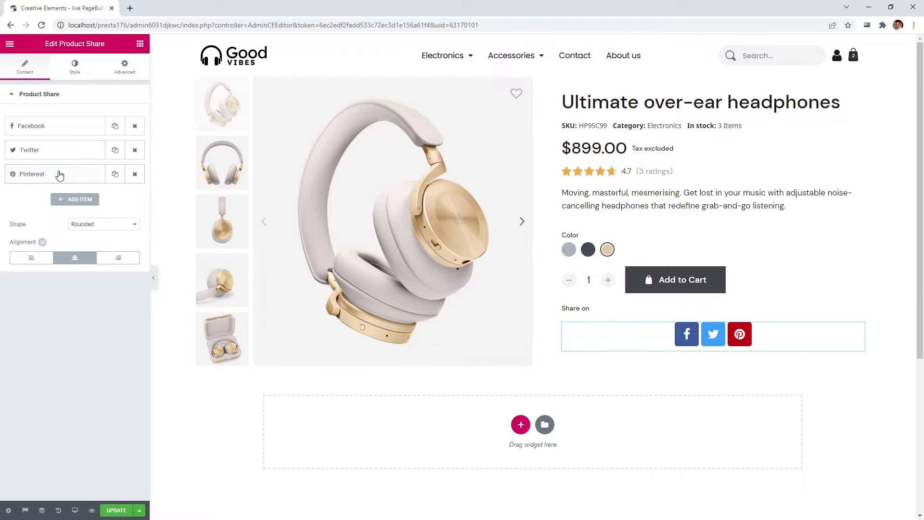
Set the Product Share icons' shape to Circle and align them left.
left_click(84, 226)
left_click(92, 241)
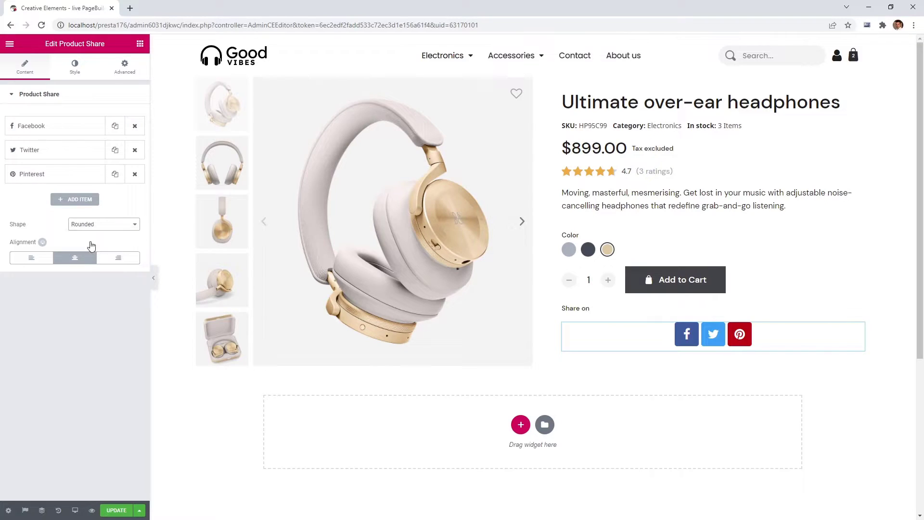
left_click(91, 233)
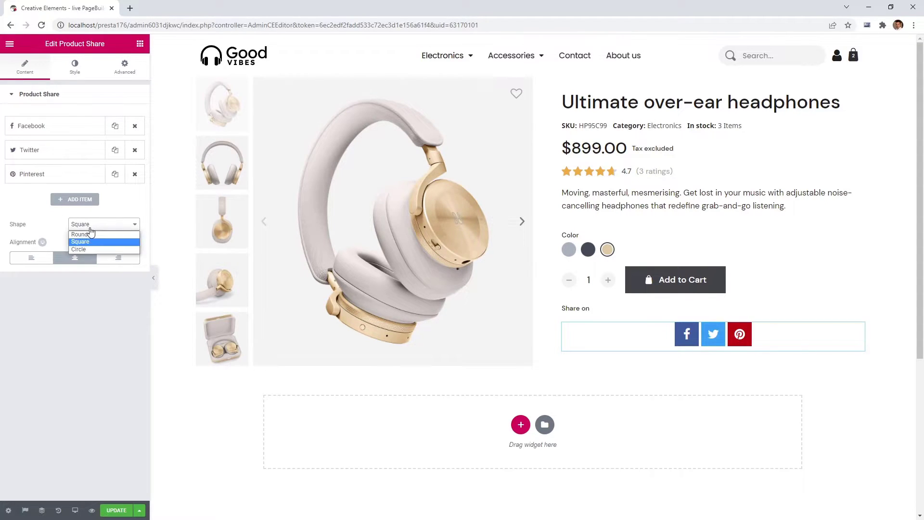
left_click(86, 249)
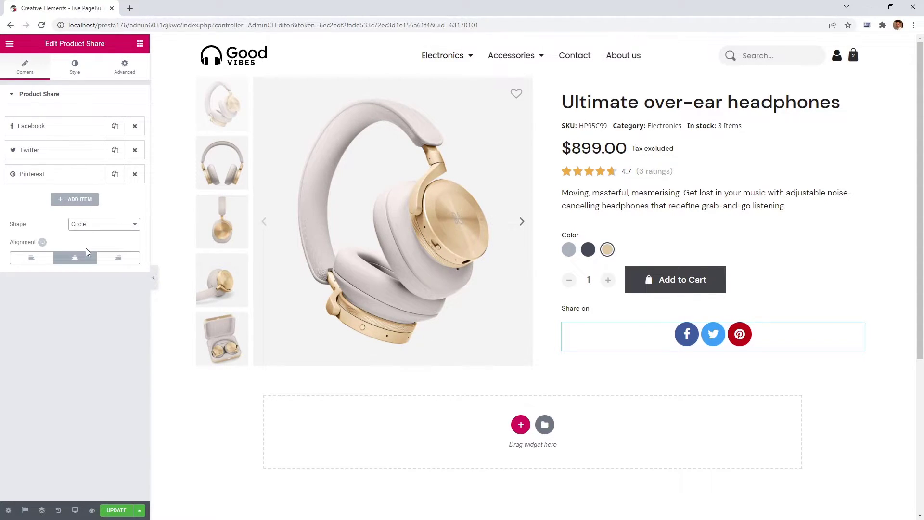
left_click(42, 262)
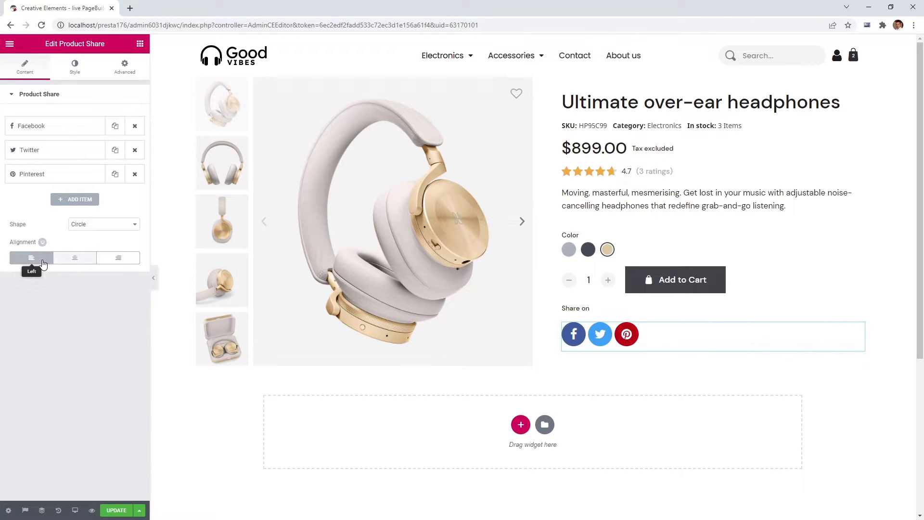
Give the share icons custom colors, with primary #f3f3f3 and a medium gray secondary, and set their size to 20 and spacing to 10.
left_click(75, 68)
left_click(92, 119)
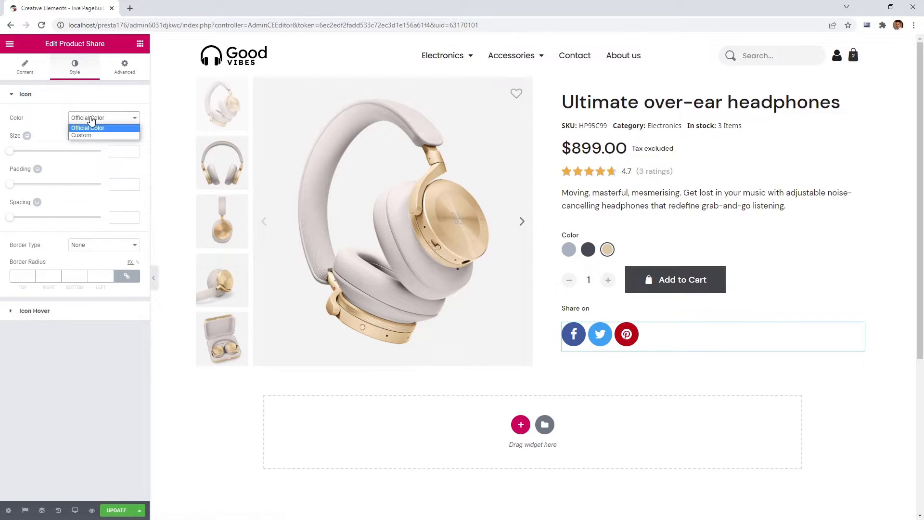
left_click(82, 135)
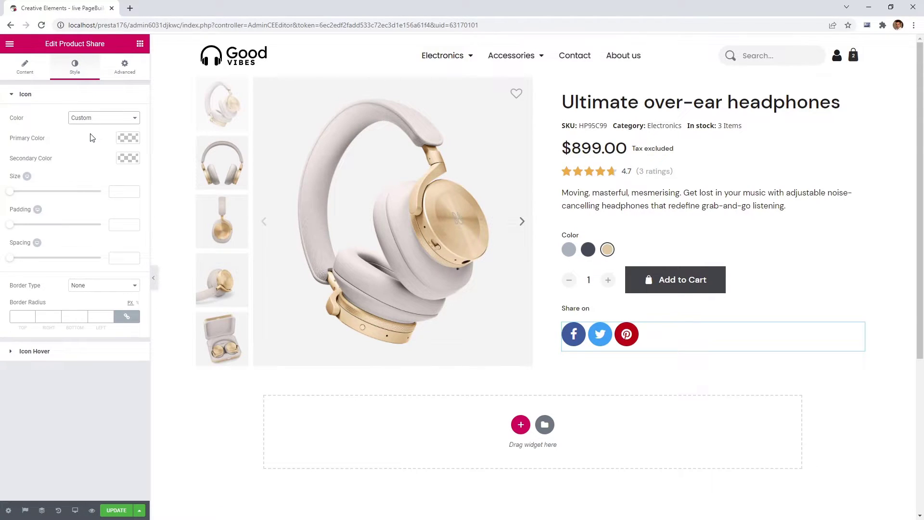
left_click(129, 139)
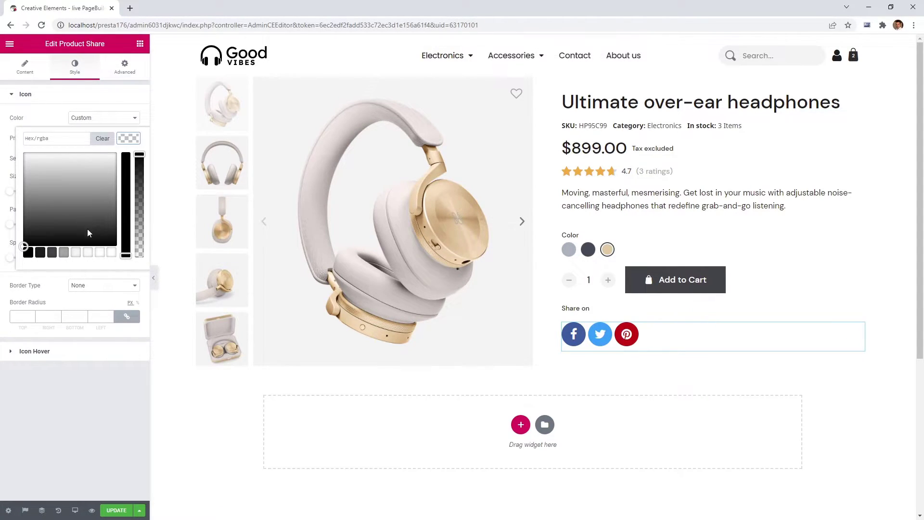
left_click(76, 252)
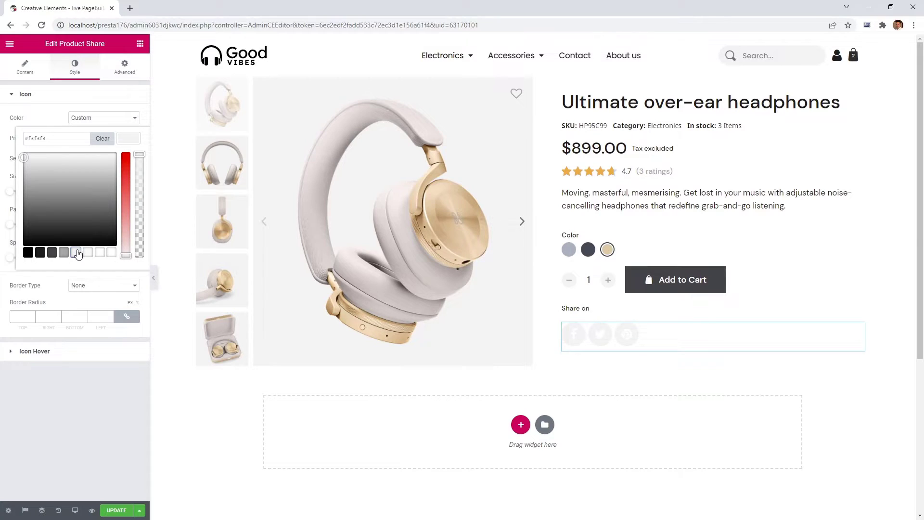
left_click(133, 140)
left_click(130, 158)
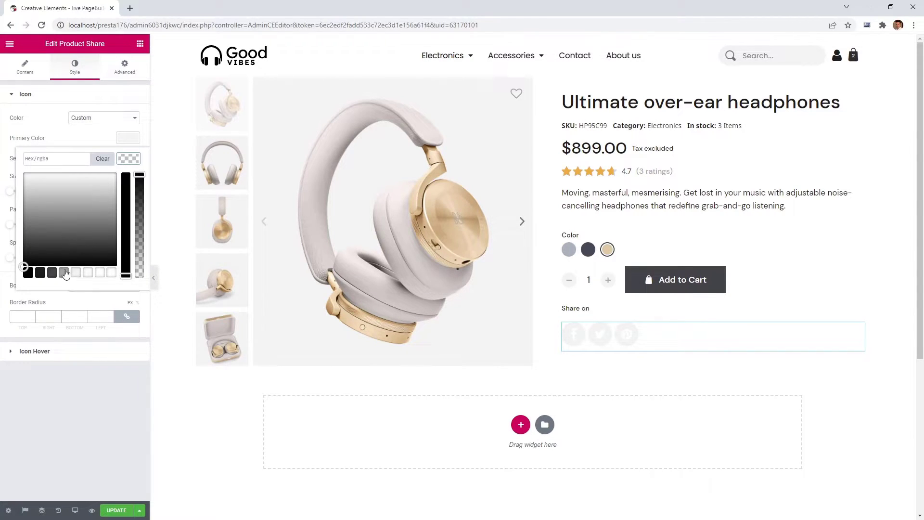
left_click(65, 274)
left_click(129, 160)
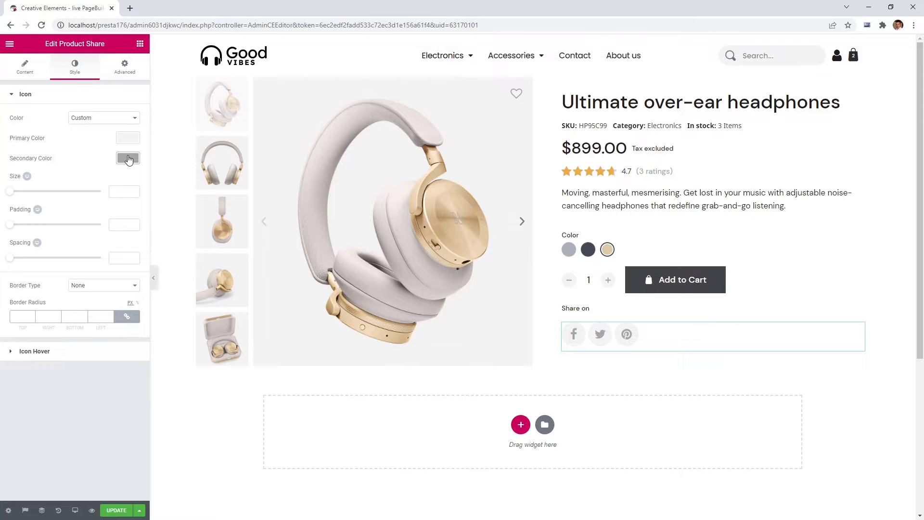
left_click_drag(10, 195, 14, 195)
left_click_drag(11, 259, 20, 259)
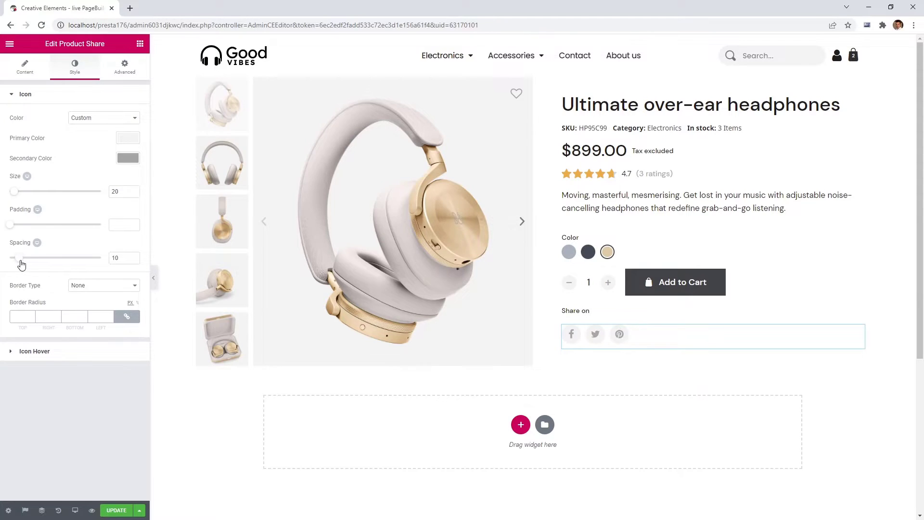
Set the share icons' hover colors to primary #f3f3f3 and secondary #434347.
left_click(72, 353)
left_click(128, 144)
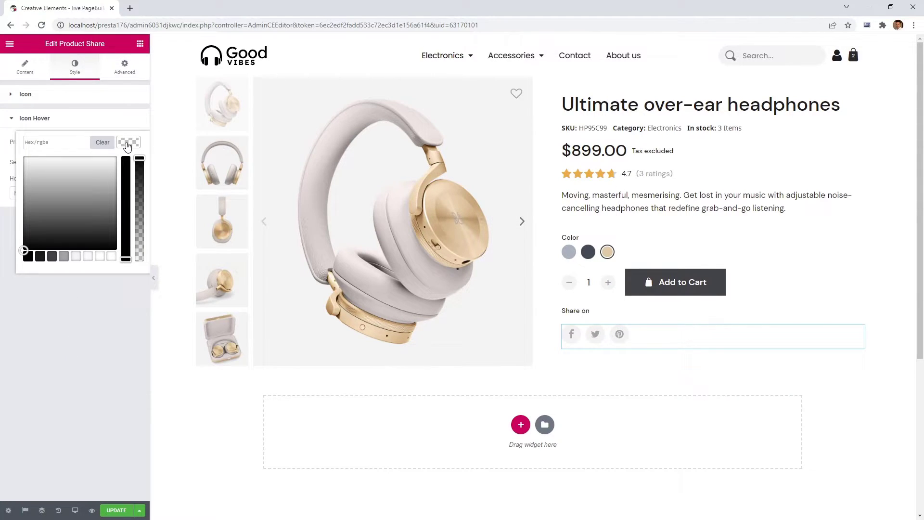
left_click(77, 257)
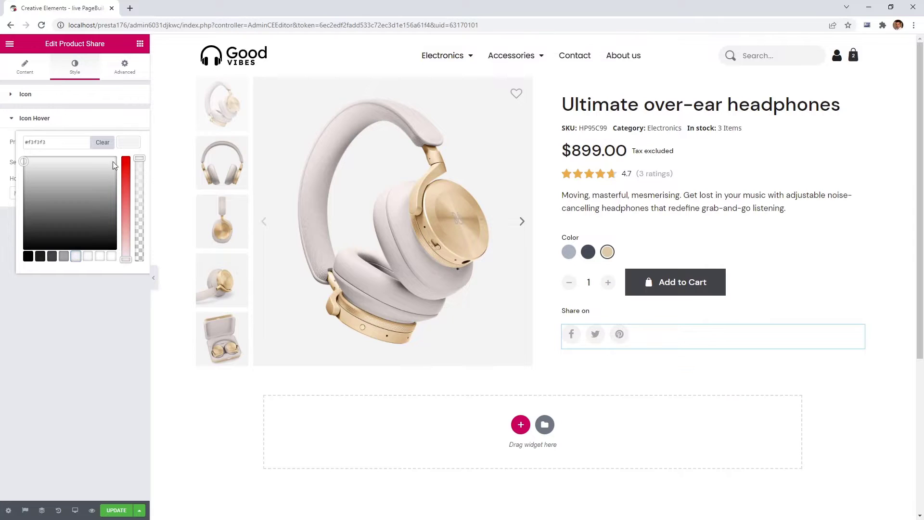
left_click(126, 147)
left_click(127, 161)
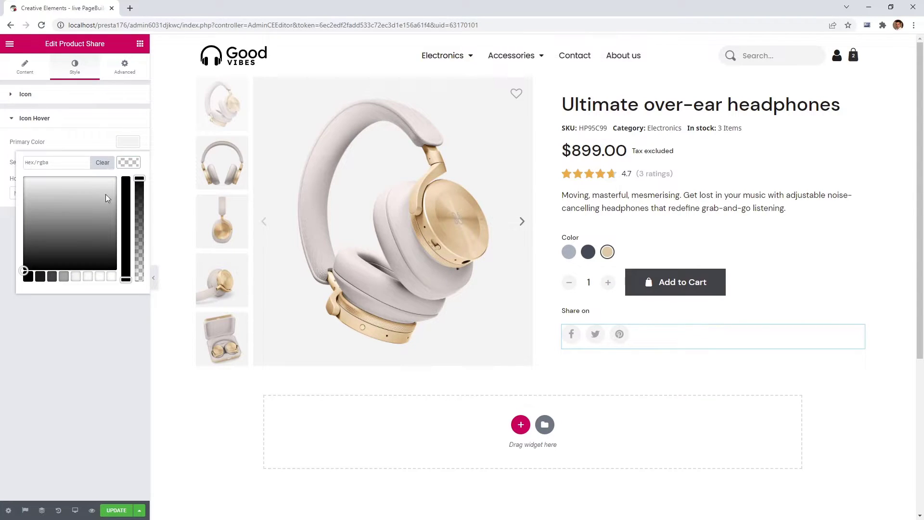
left_click(52, 277)
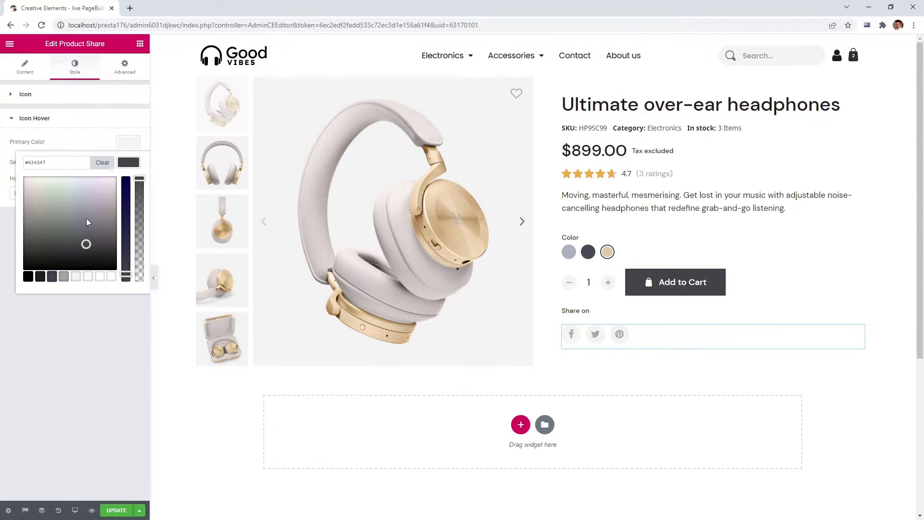
left_click(125, 167)
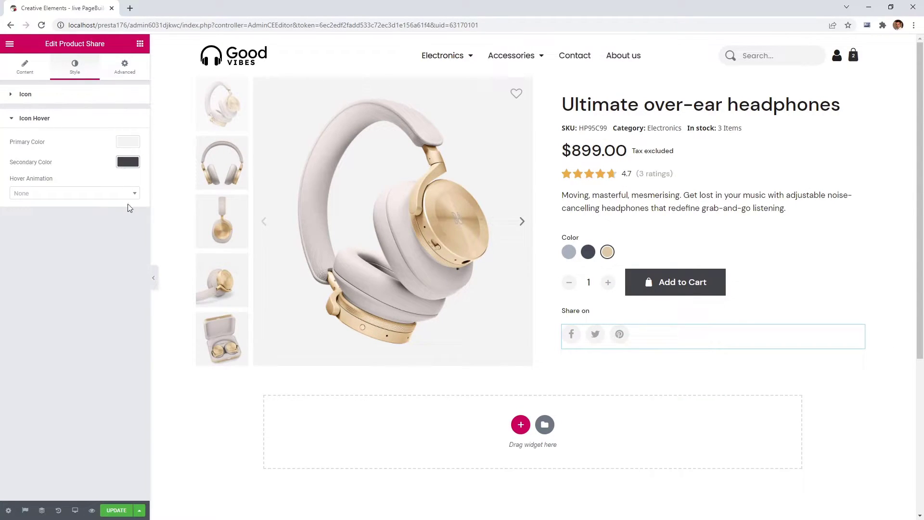
Preview the product page without the editor panel, checking the image gallery, its lightbox, and the dark and beige color variants.
left_click(151, 275)
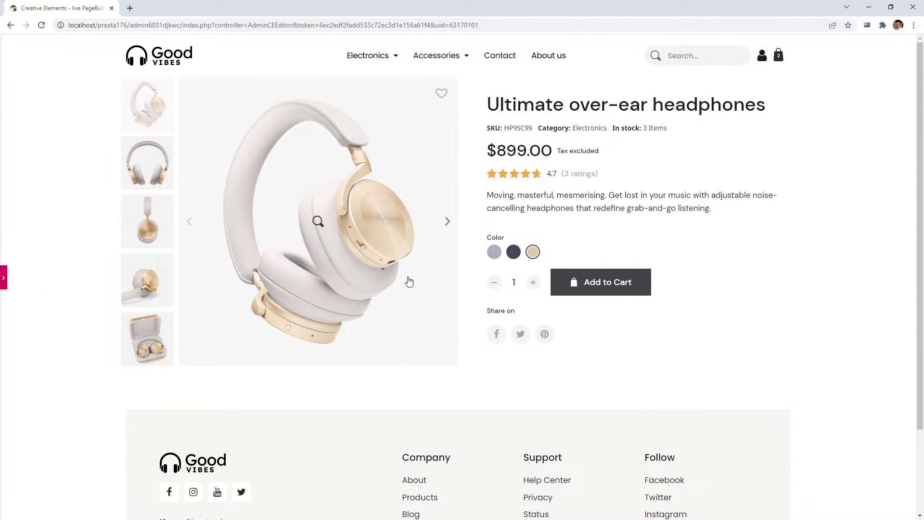
left_click(447, 224)
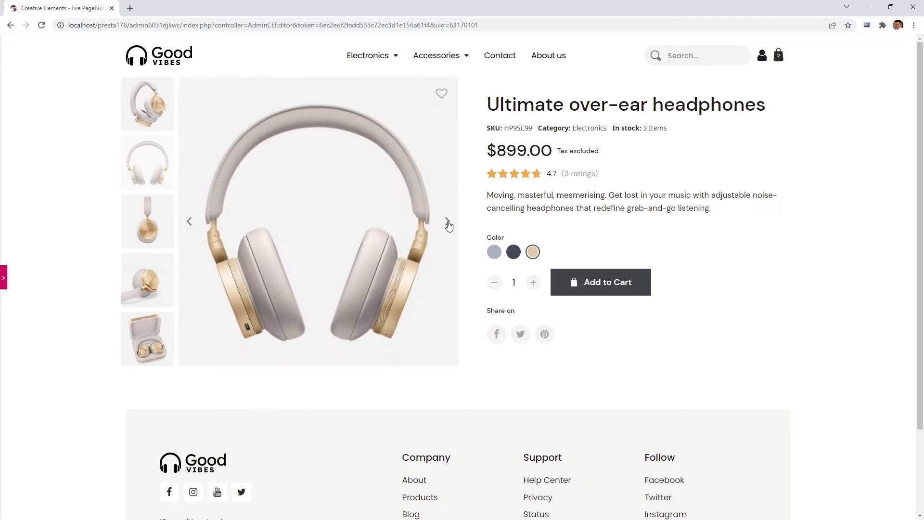
left_click(448, 224)
left_click(321, 220)
left_click_drag(528, 223, 208, 213)
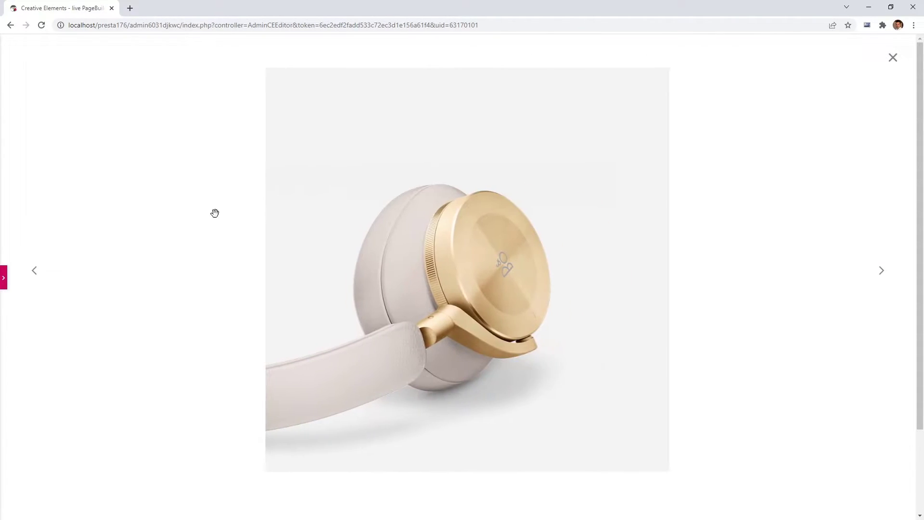
left_click(894, 58)
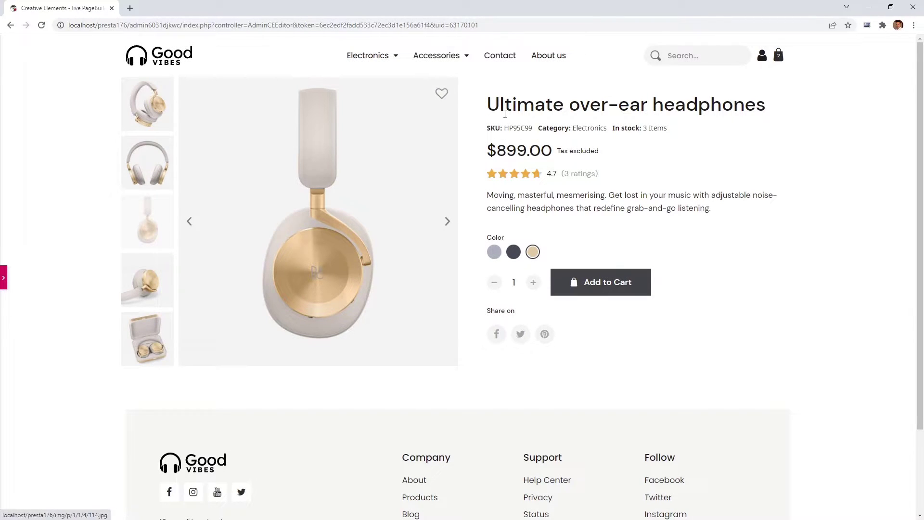
left_click(513, 253)
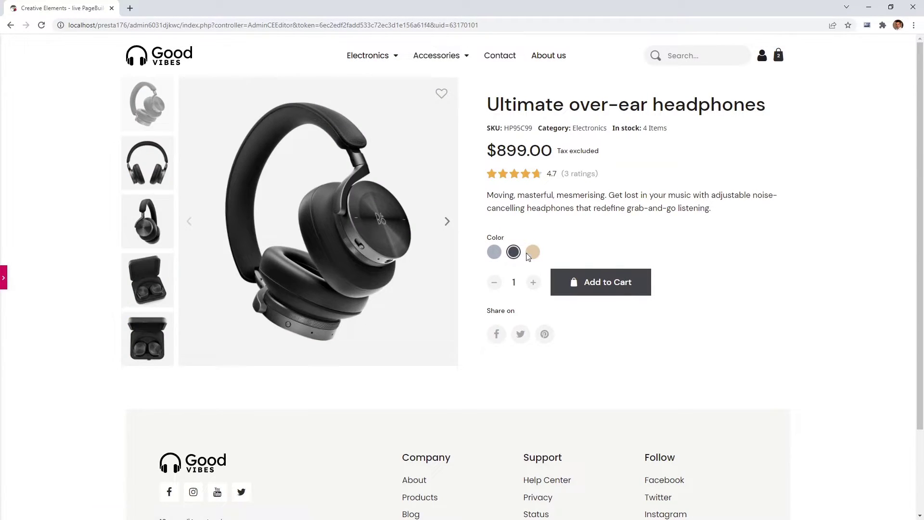
left_click(532, 256)
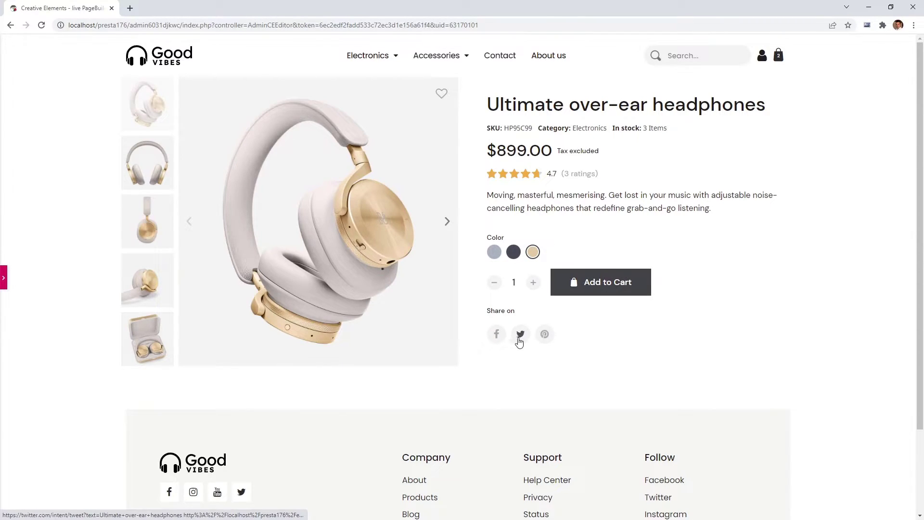
Move the product images gallery above the product name in the details column and set its effect to Slide.
left_click(4, 284)
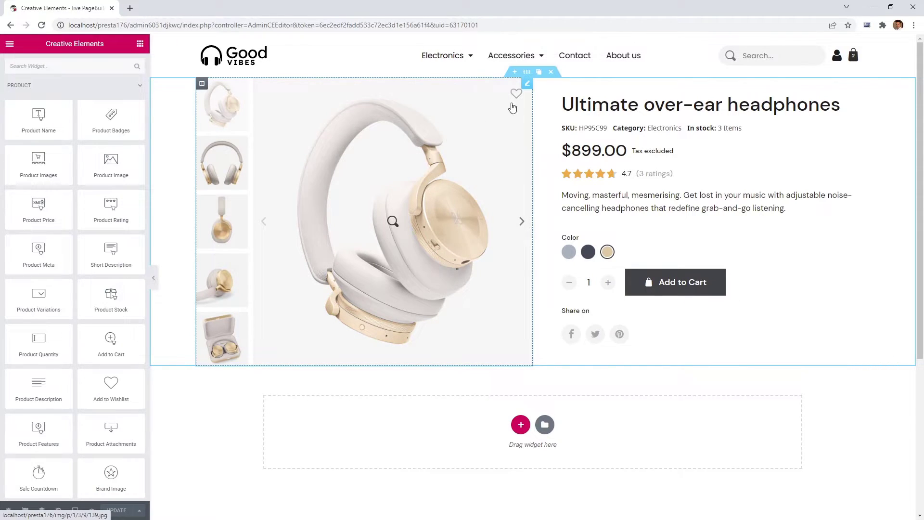
left_click_drag(531, 85, 618, 85)
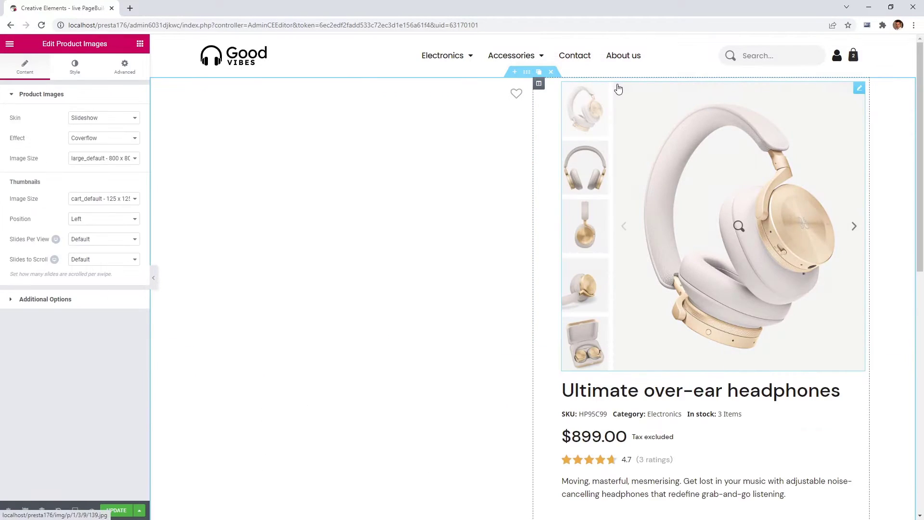
left_click(109, 140)
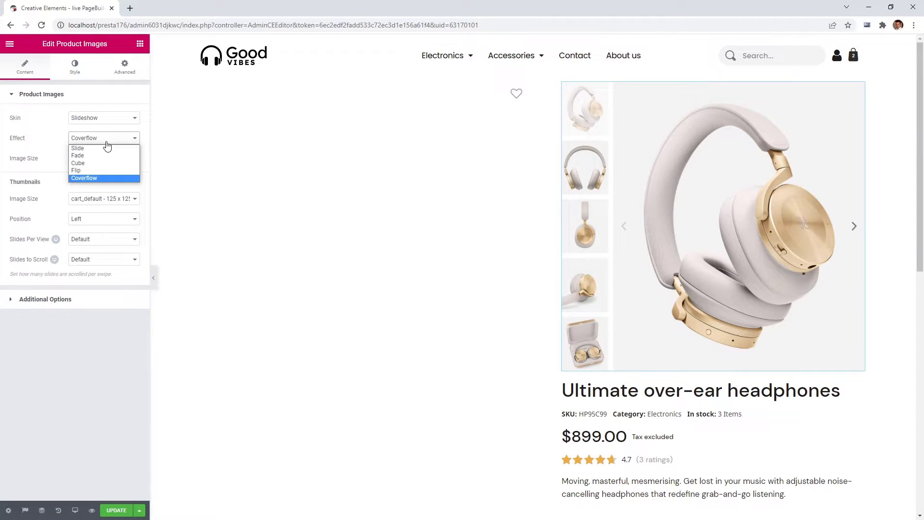
left_click(107, 148)
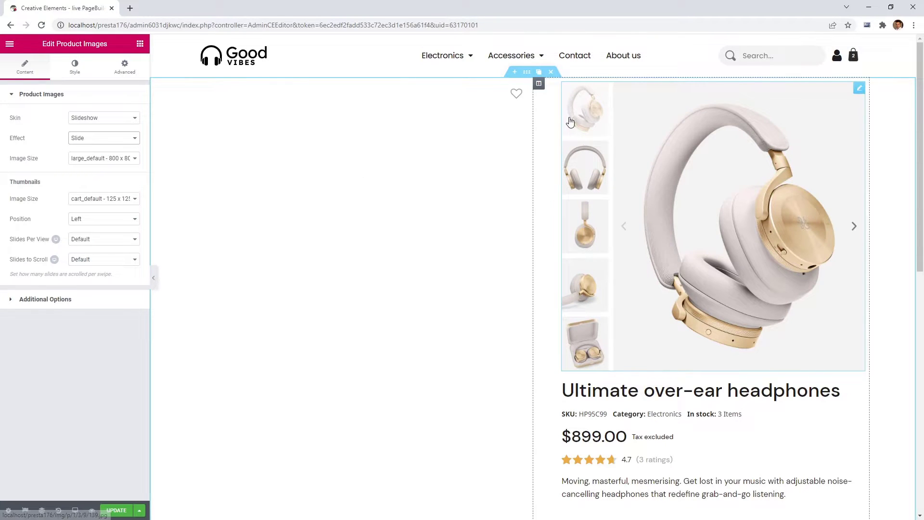
Set the details column's left padding to 10 px and delete the column holding the wishlist icon.
left_click(539, 84)
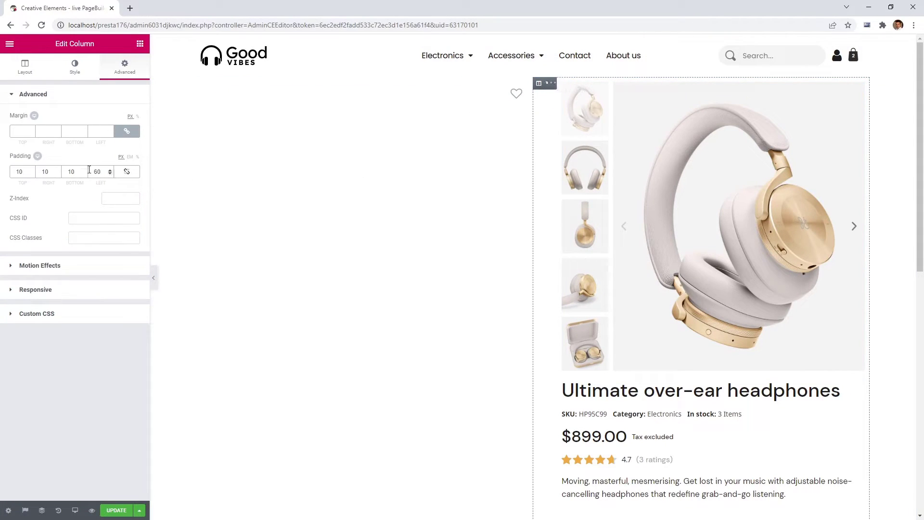
type("1")
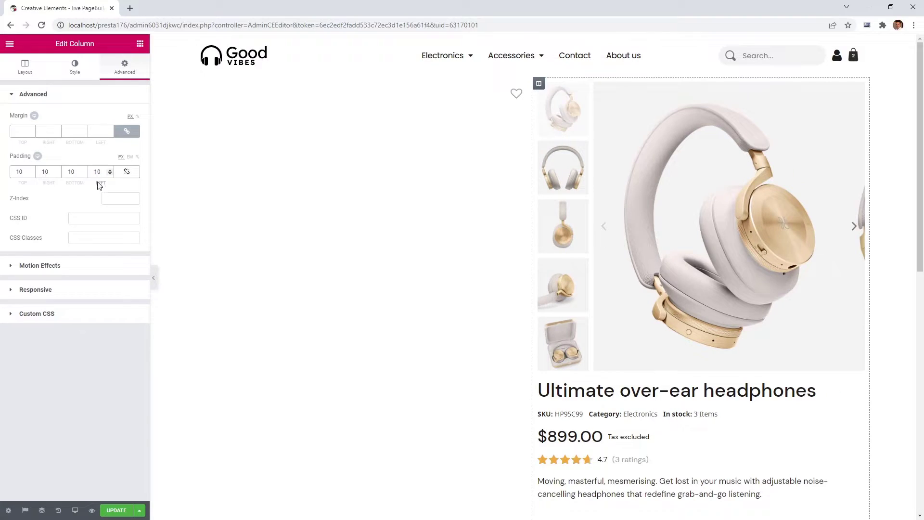
mouse_move(203, 87)
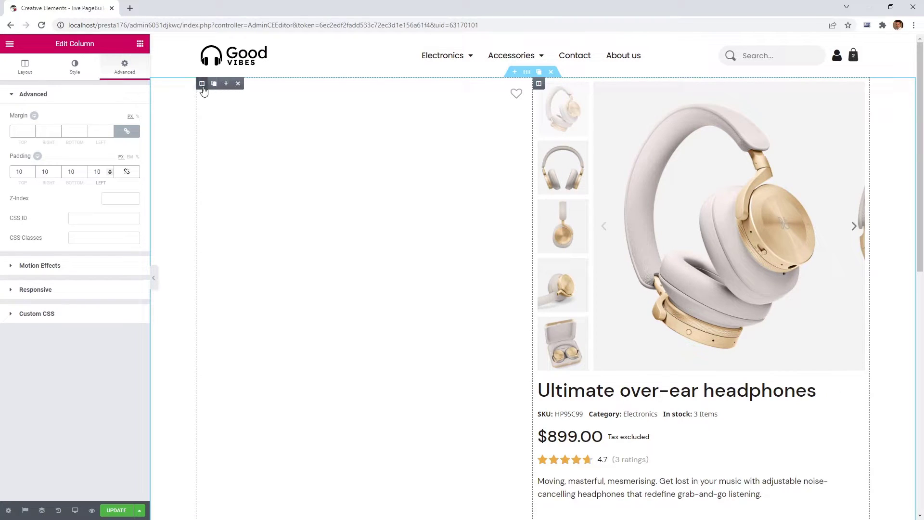
left_click(238, 84)
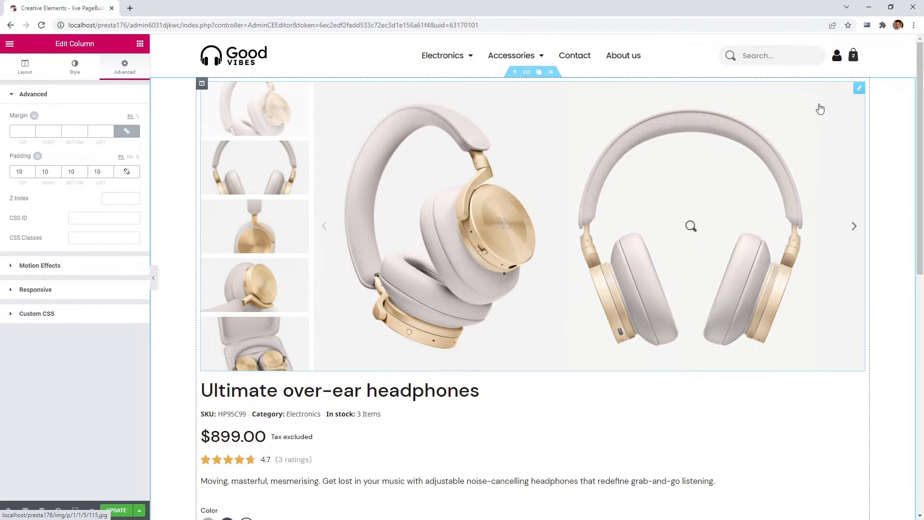
Change the Product Images skin to Carousel and clear its fixed height.
left_click(859, 89)
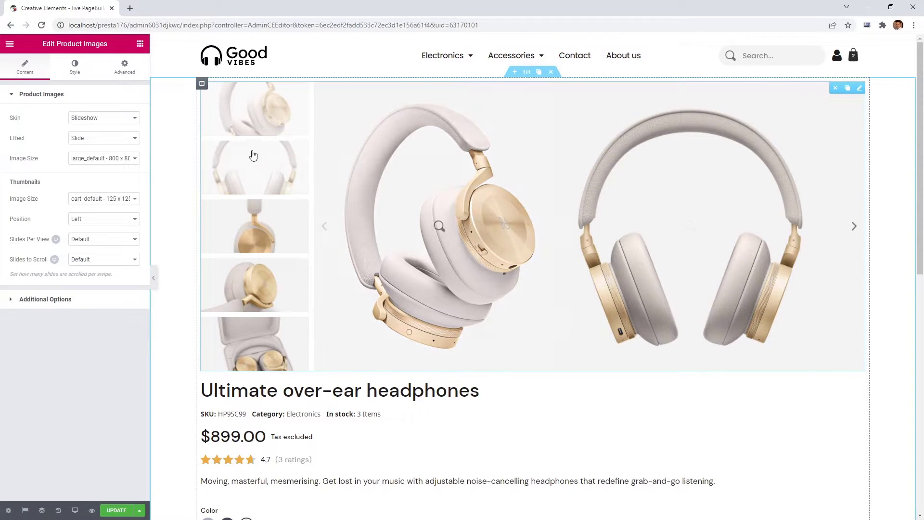
left_click(97, 118)
left_click(91, 136)
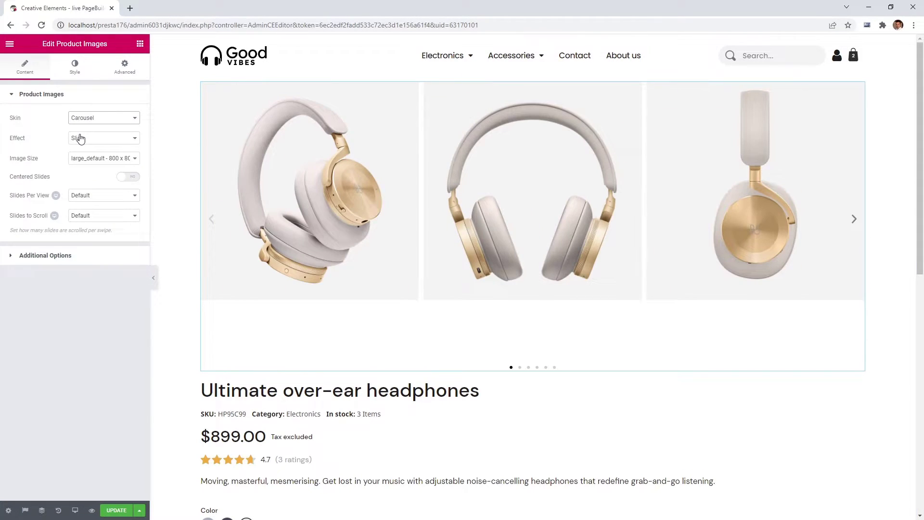
left_click(75, 67)
double_click(121, 161)
key("BackSpace")
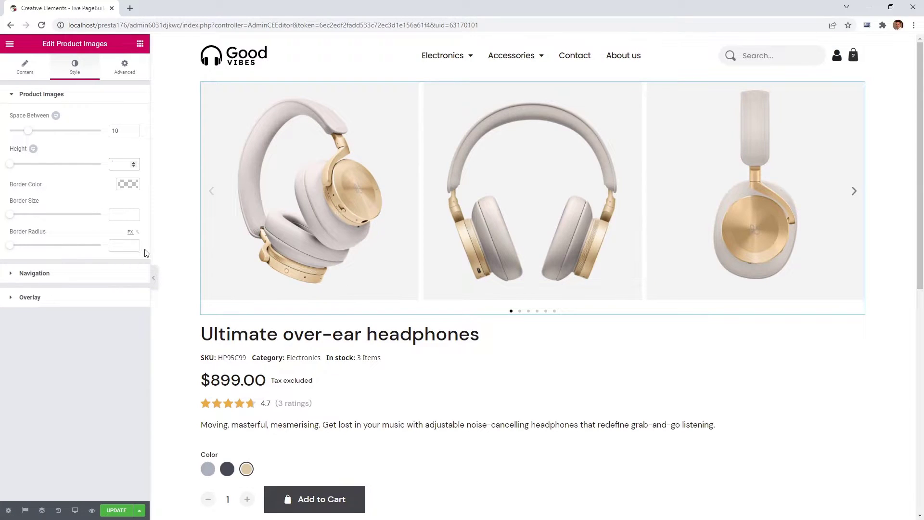
Preview the carousel layout without the editor panel, sliding through the images and browsing them in the lightbox.
left_click(153, 277)
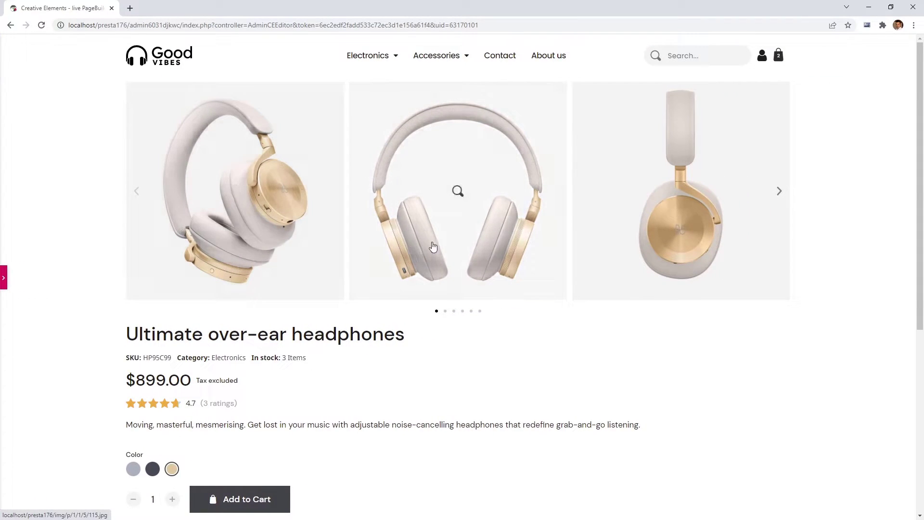
left_click_drag(713, 208, 243, 221)
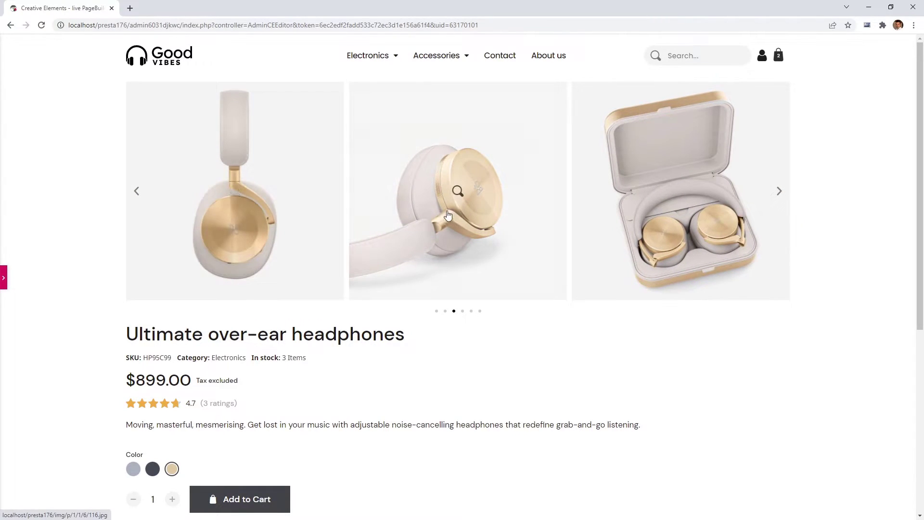
left_click(457, 193)
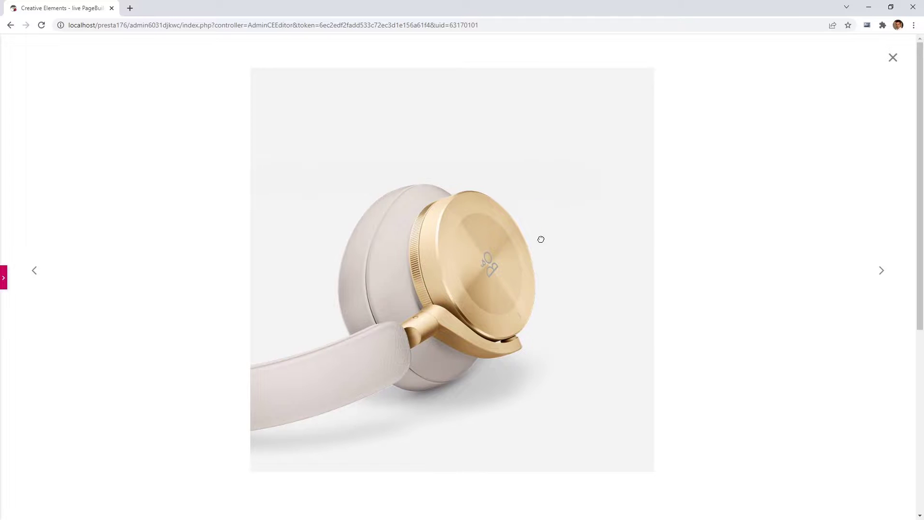
left_click_drag(557, 237, 299, 233)
left_click_drag(519, 266, 343, 264)
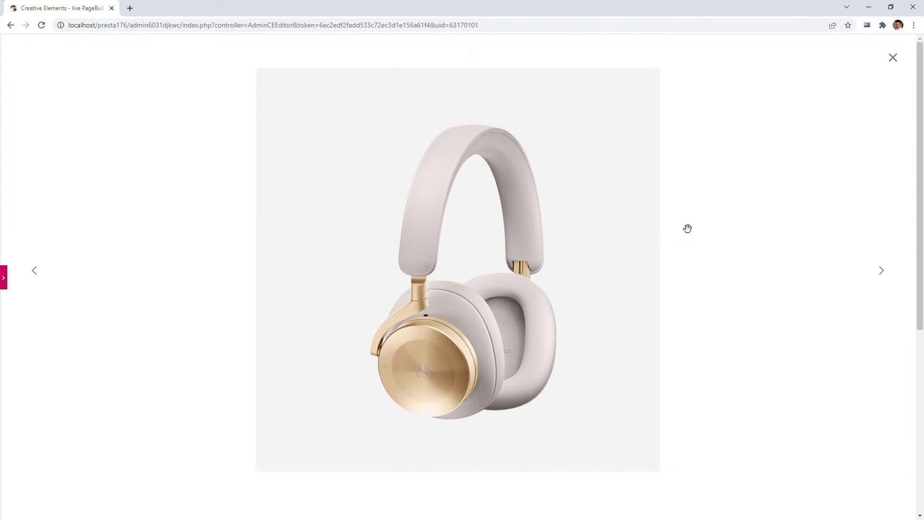
left_click(892, 59)
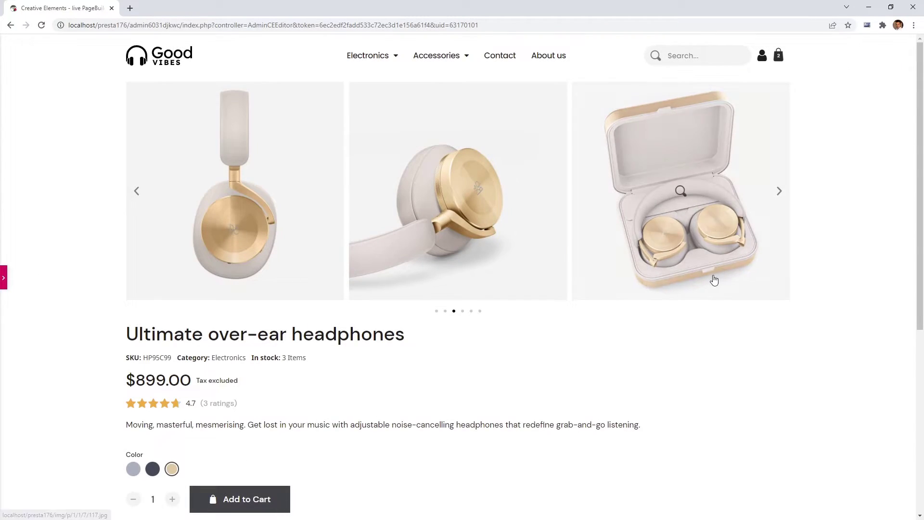
scroll(713, 278, "down", 2)
scroll(714, 279, "up", 2)
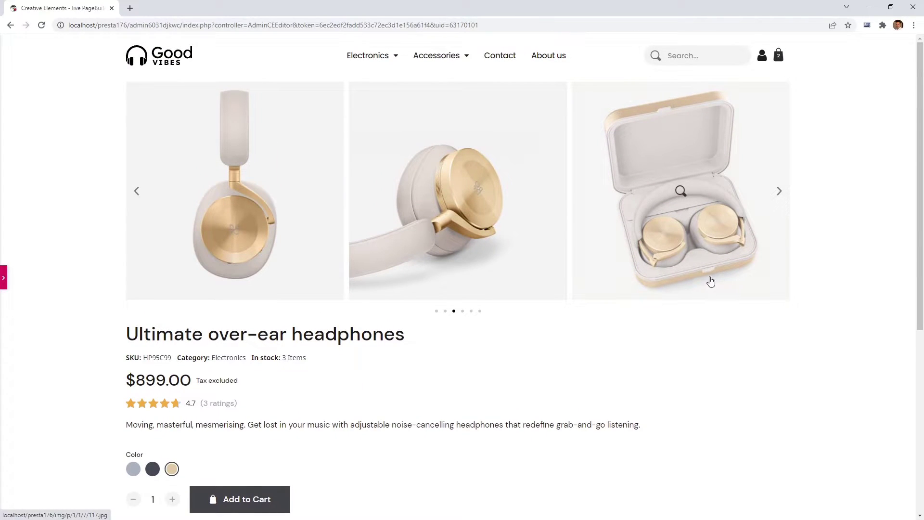
Revert the page in the history to the Product Share secondary color edit, undoing the carousel layout changes.
left_click(4, 279)
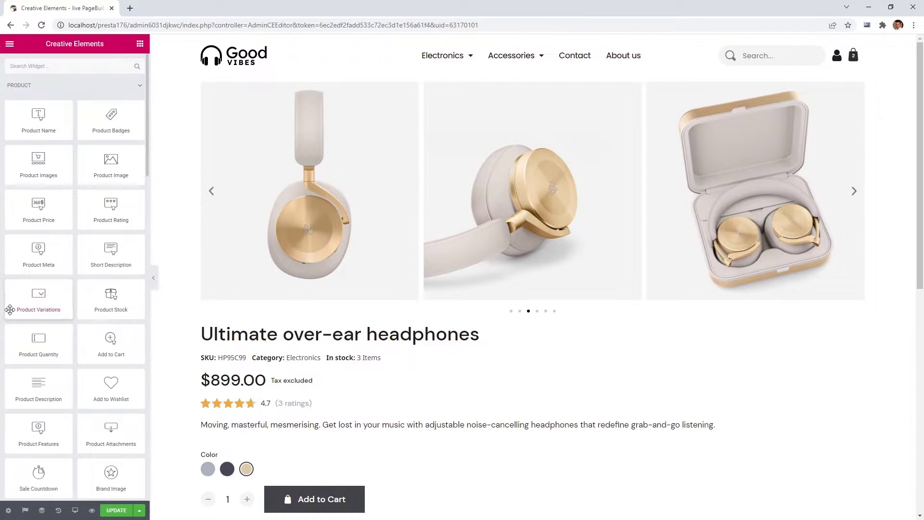
left_click(57, 512)
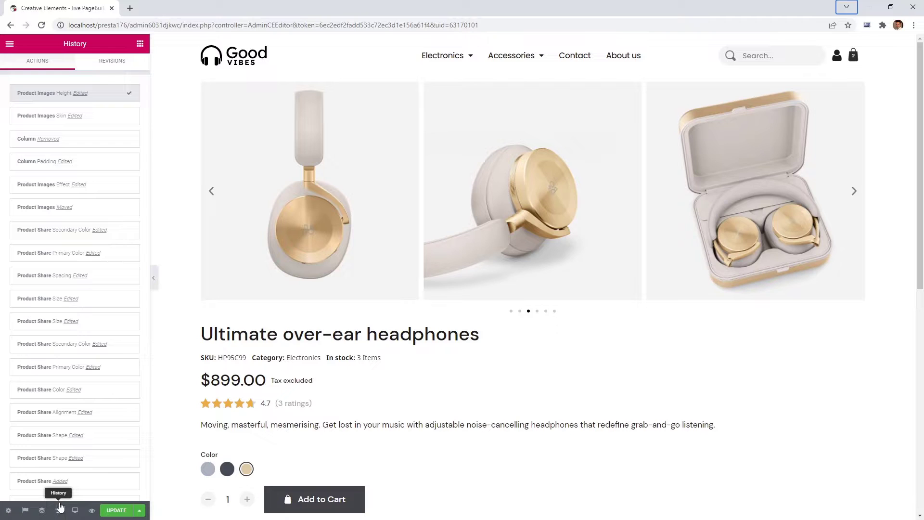
left_click(63, 236)
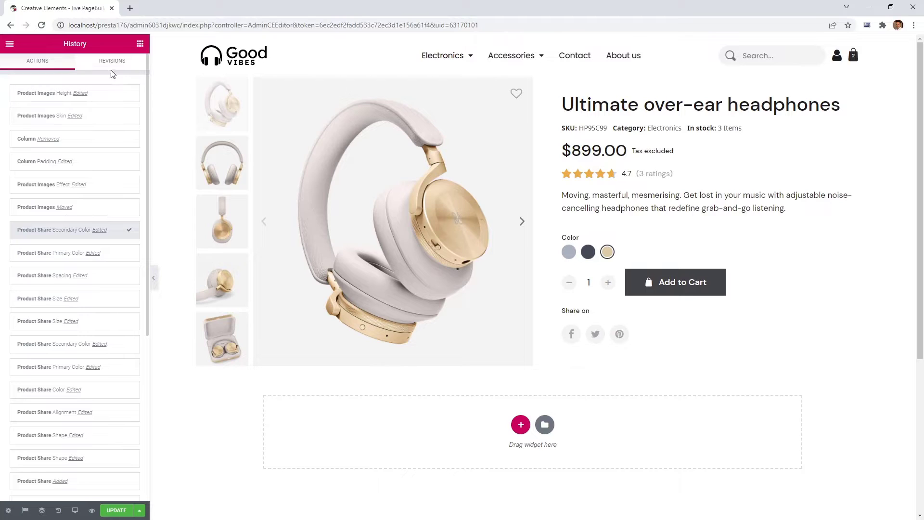
Add a Product Description widget in a new section below the product gallery and details.
left_click(139, 44)
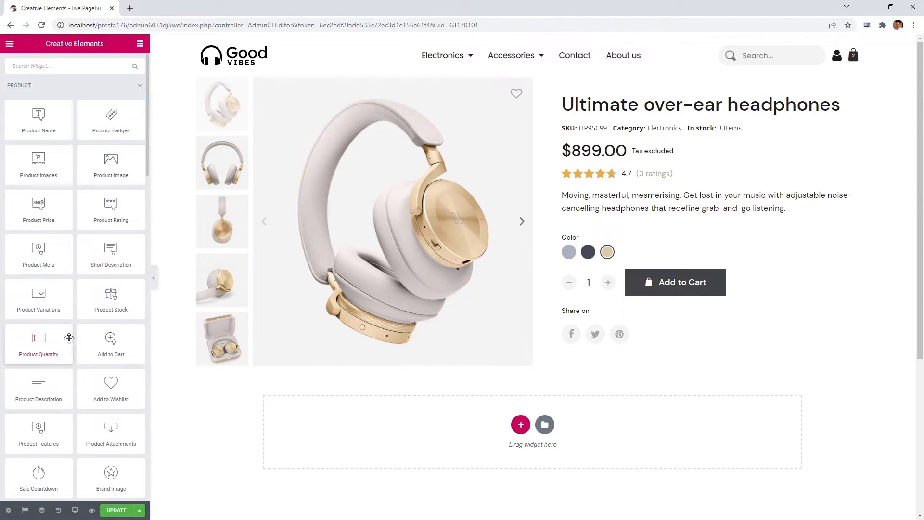
left_click_drag(48, 381, 378, 416)
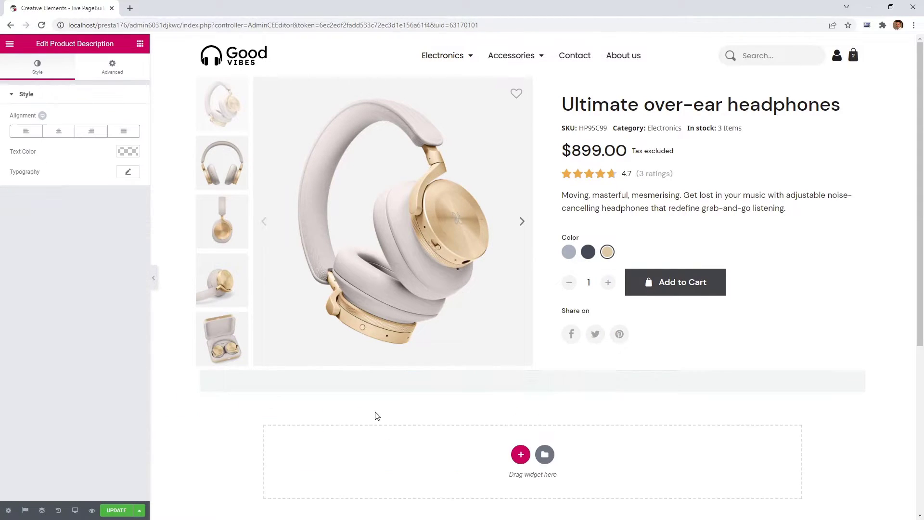
scroll(377, 416, "down", 2)
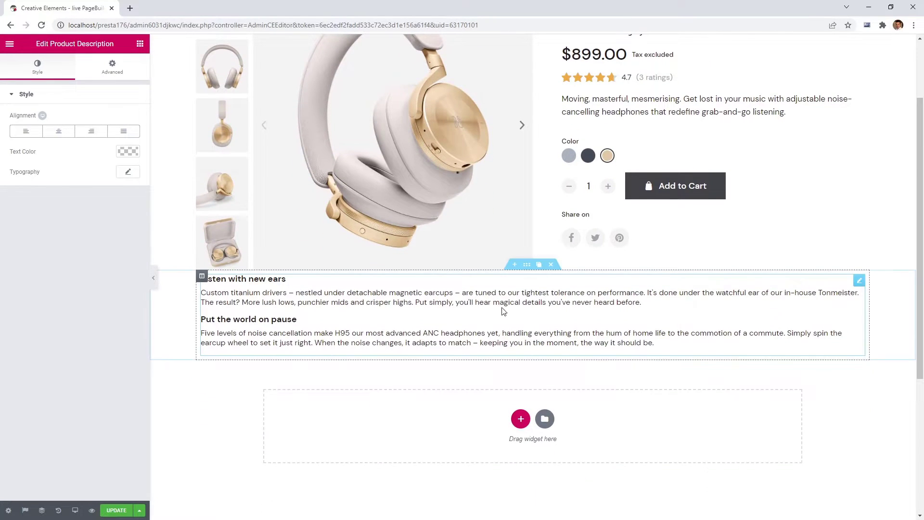
Turn the description section into a tabbed section and title its first tab "Description".
left_click(528, 265)
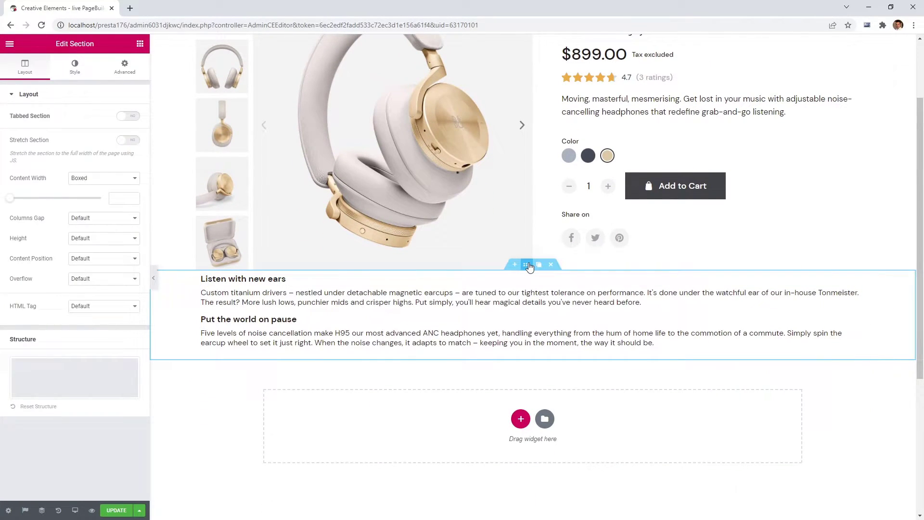
left_click(127, 116)
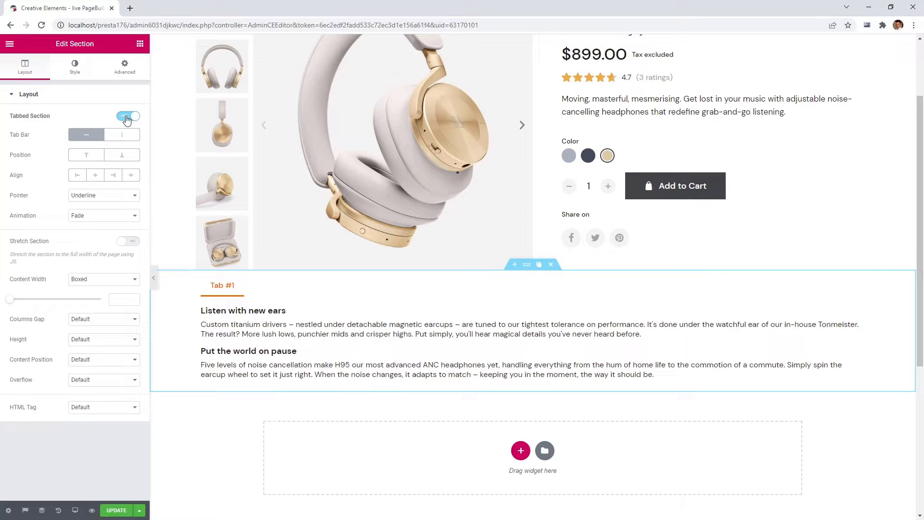
left_click(227, 297)
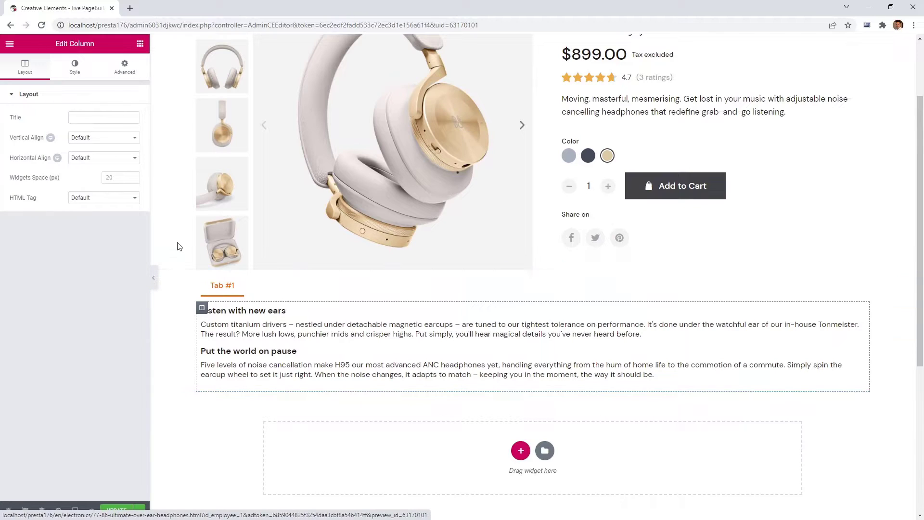
left_click(108, 121)
type("Description")
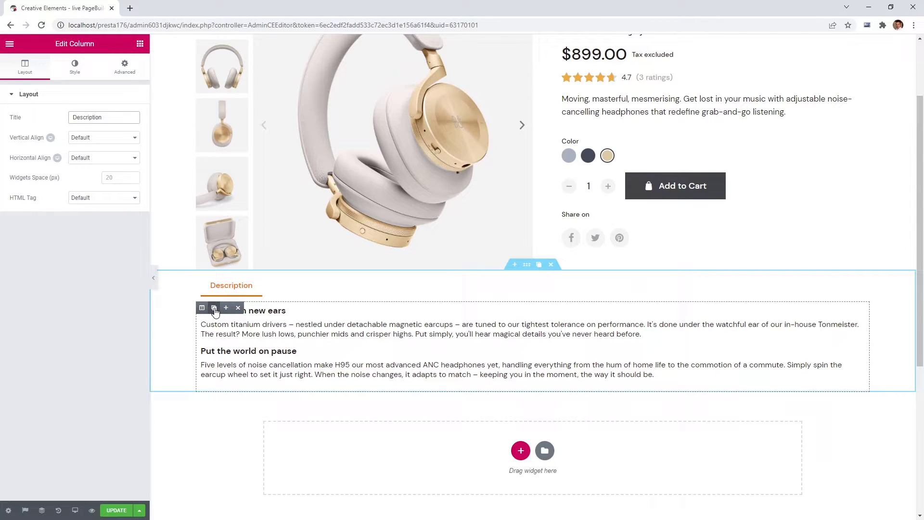
Add a second tab to the section and title it "Additional information".
left_click(226, 308)
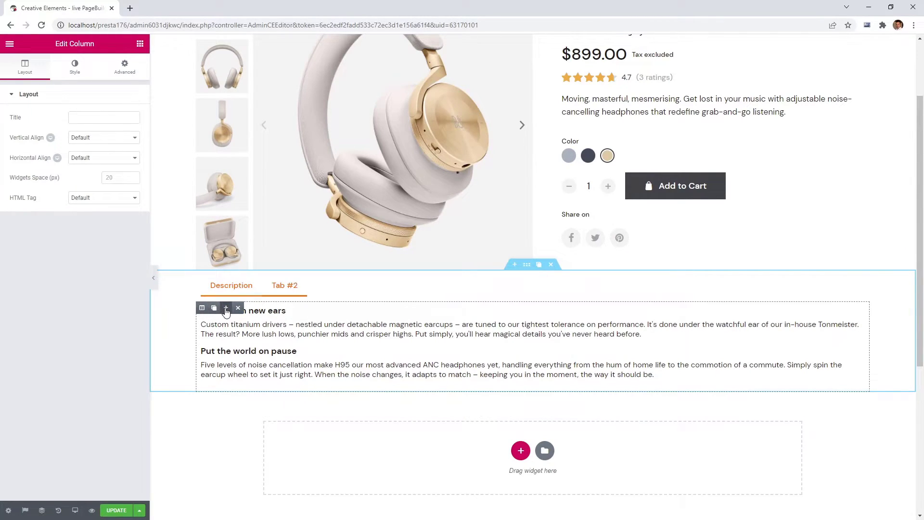
left_click(105, 118)
type("Ad")
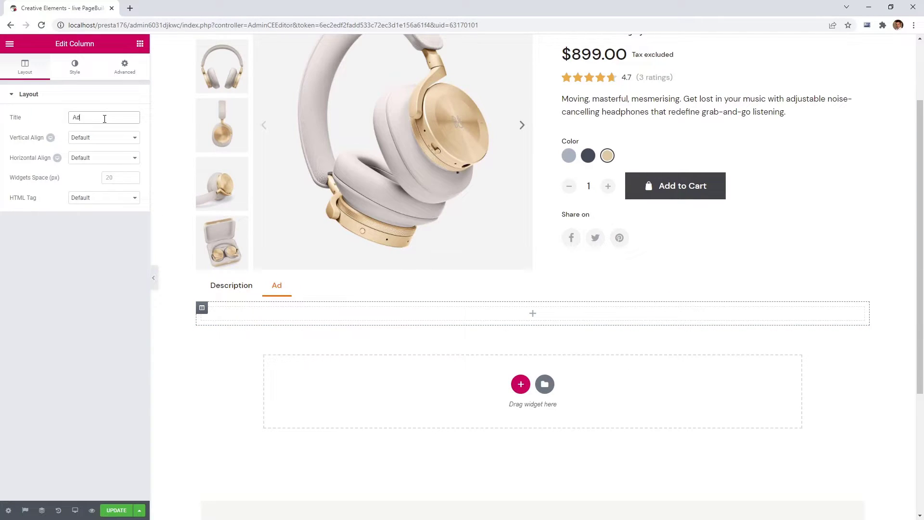
type("ditional information")
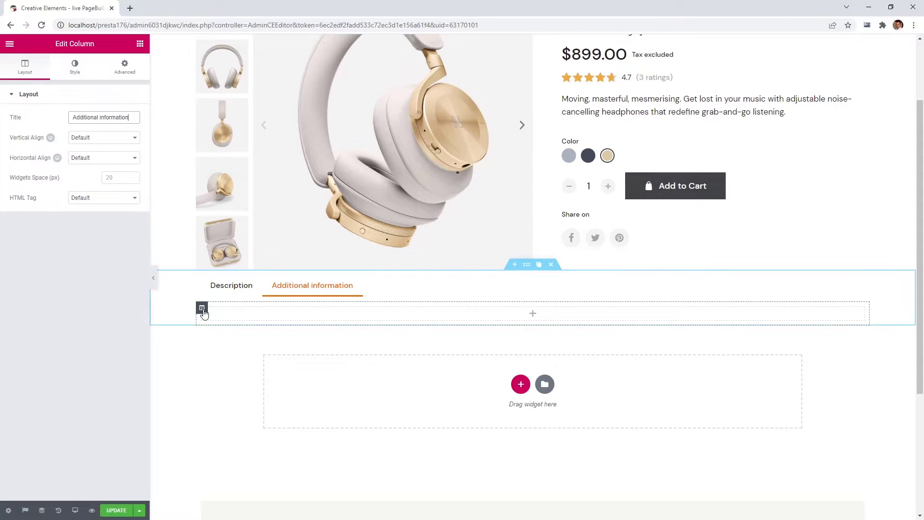
Add a third tab to the section and title it "Reviews".
left_click(226, 310)
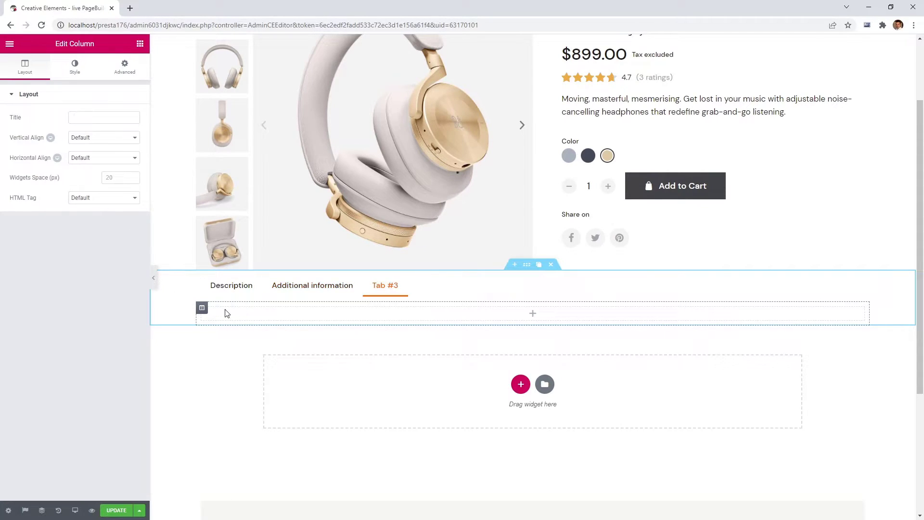
triple_click(104, 118)
type("Reviews")
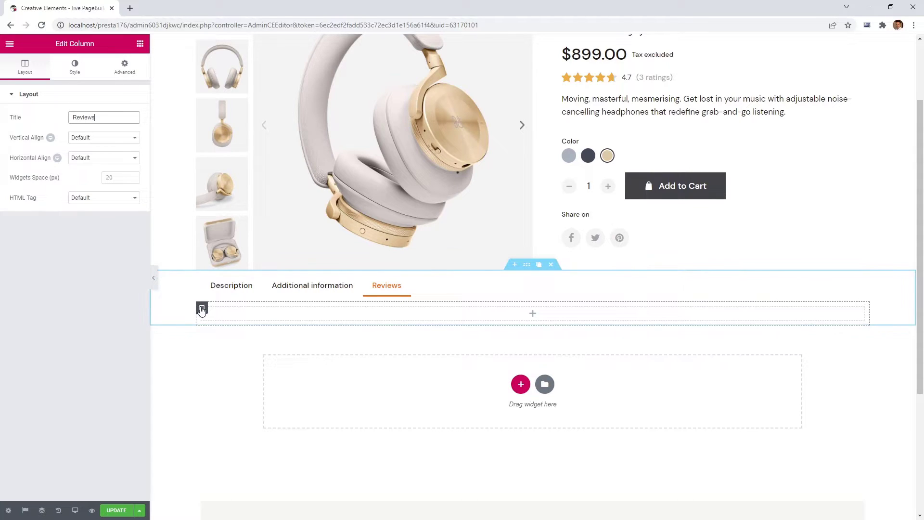
Add a fourth tab to the tabbed section and move it ahead of the Reviews tab.
mouse_move(205, 309)
left_click(226, 308)
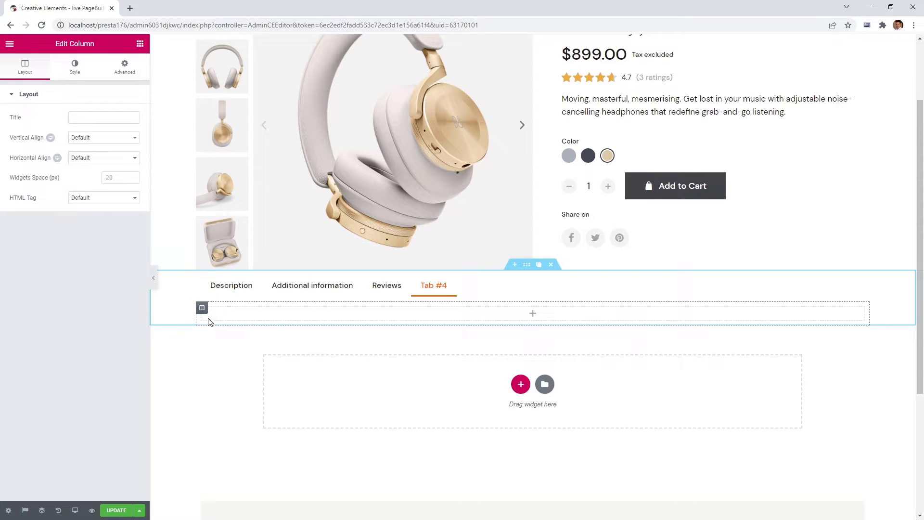
left_click(41, 510)
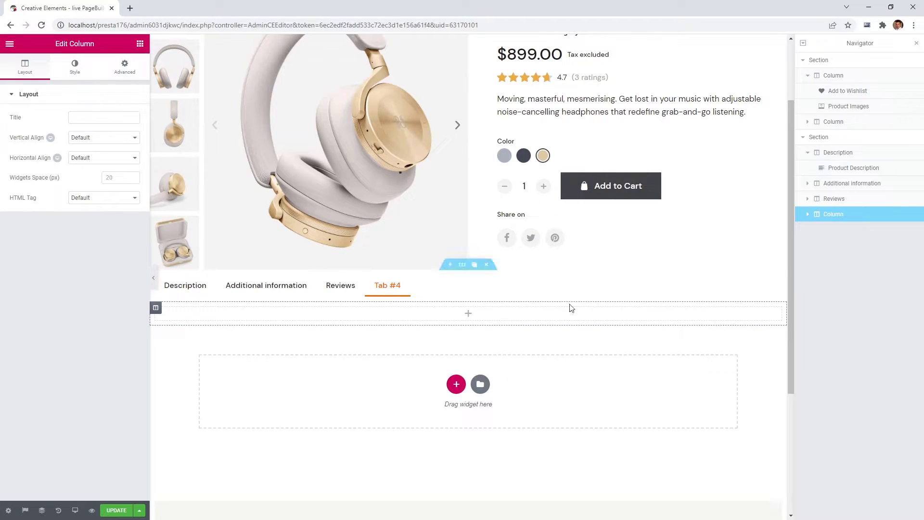
left_click_drag(824, 212, 838, 198)
Delete the untitled extra tab placed between Additional information and Reviews, and close the Navigator.
right_click(839, 198)
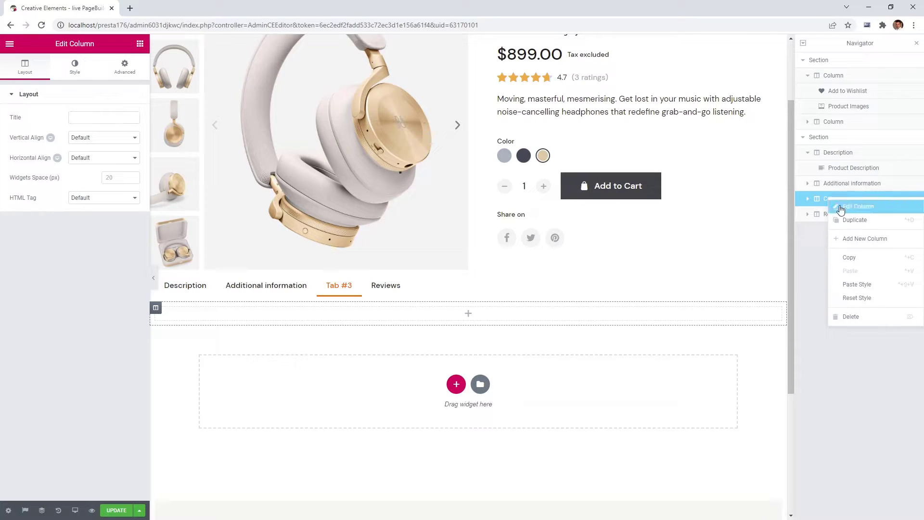
left_click(852, 316)
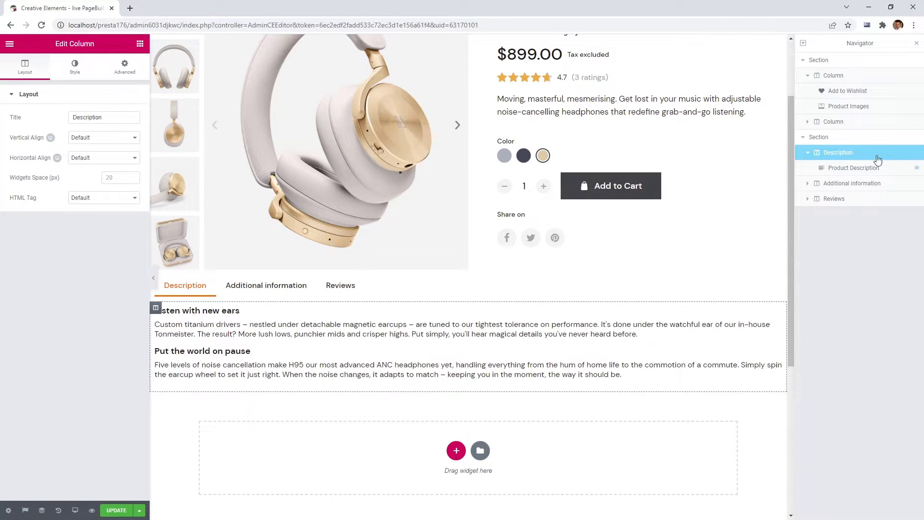
left_click(917, 43)
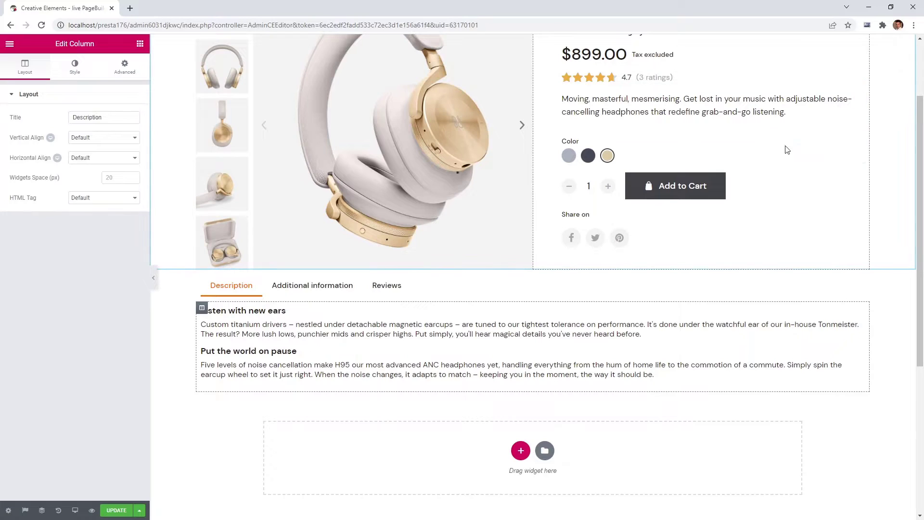
Try a vertical tab bar with a width of 20 and right position for the tabbed section, and return it to horizontal.
left_click(527, 265)
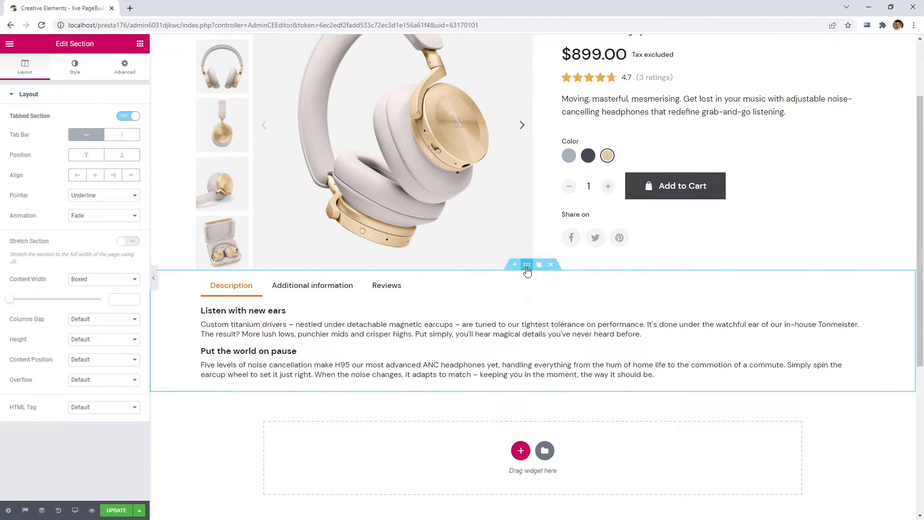
left_click(121, 140)
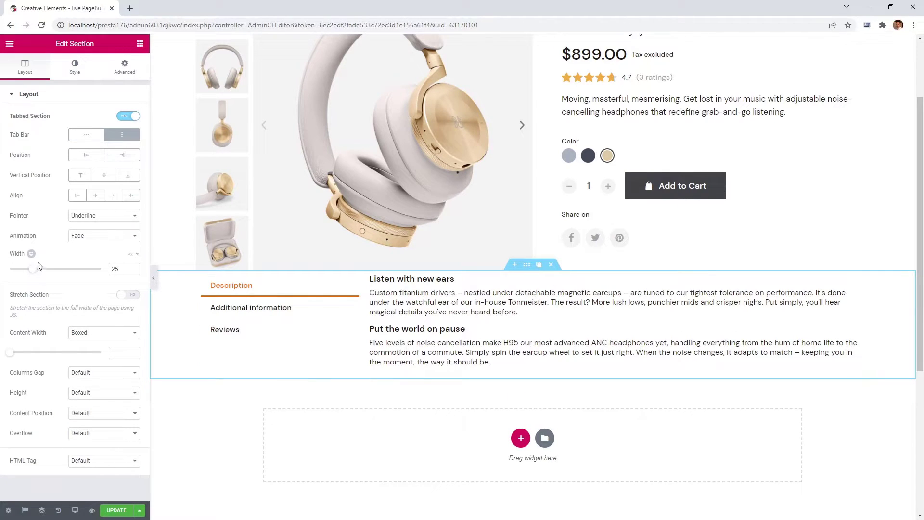
left_click_drag(32, 272, 28, 271)
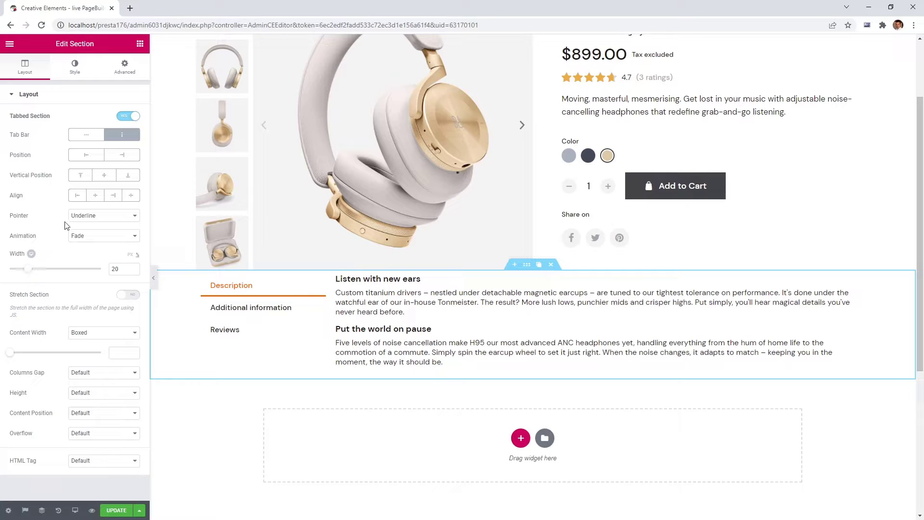
left_click(121, 159)
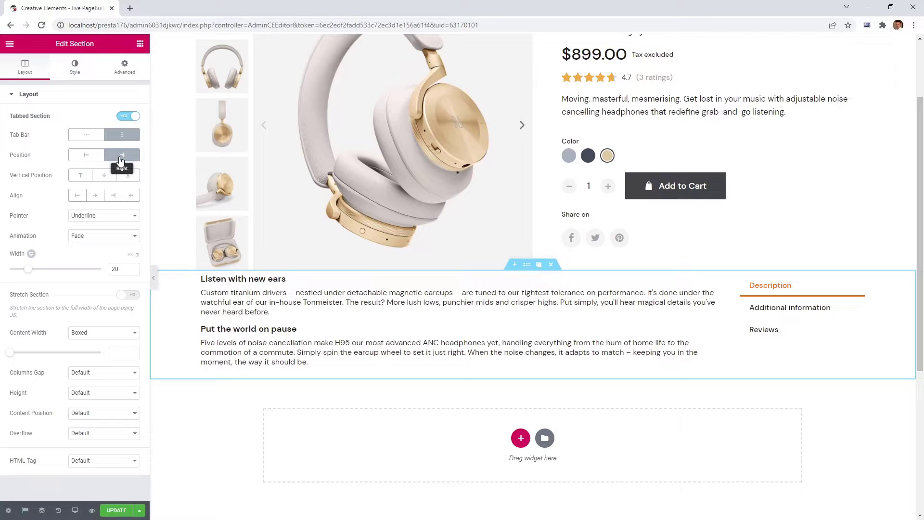
left_click(120, 161)
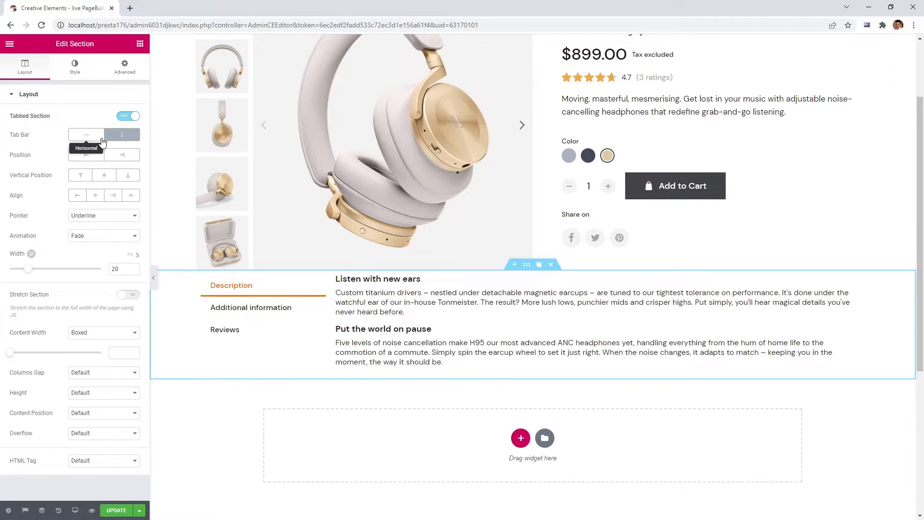
left_click(94, 138)
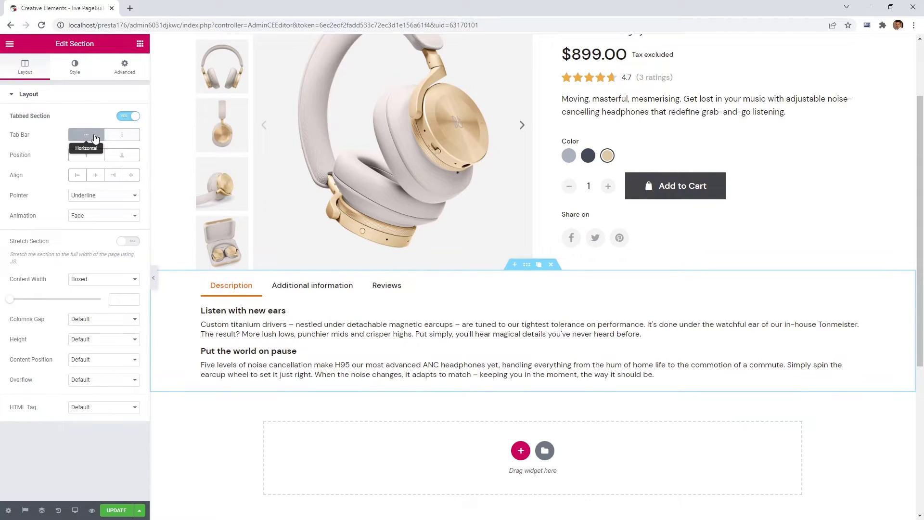
Center-align the tabs of the tabbed section and set their pointer to None.
left_click(98, 178)
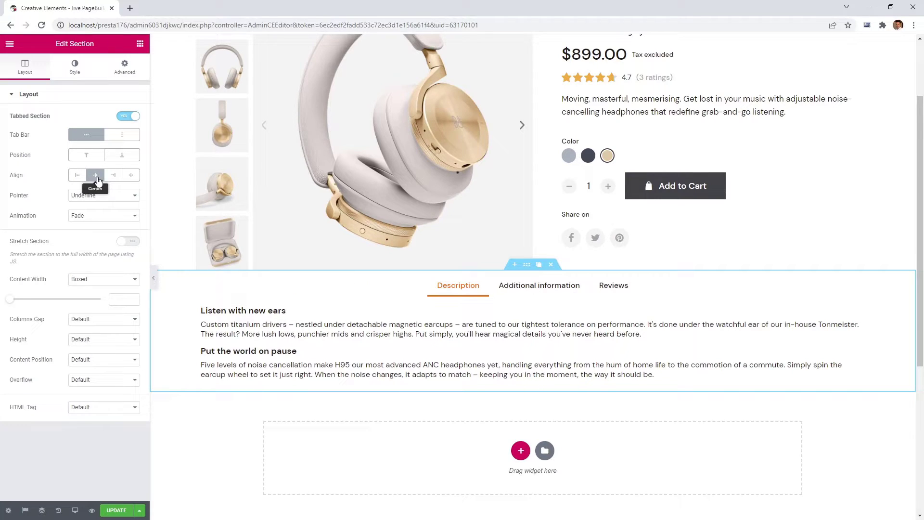
left_click(106, 196)
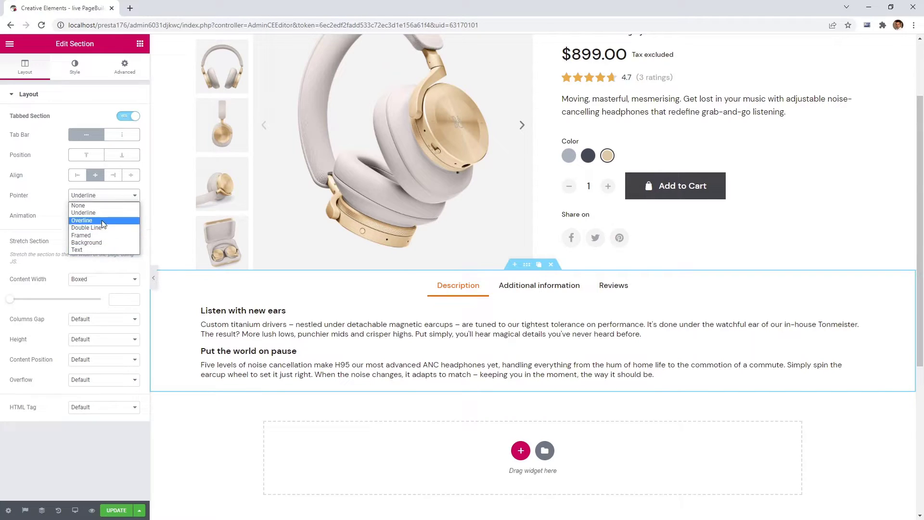
left_click(101, 207)
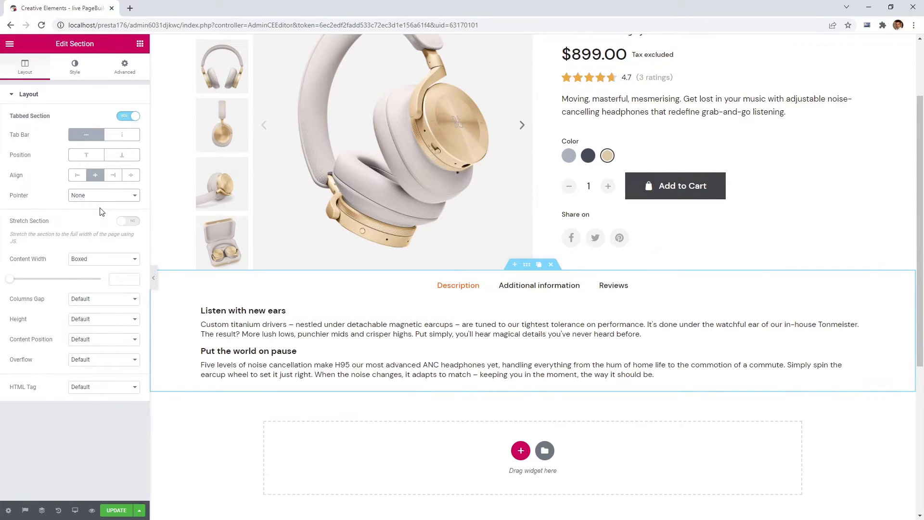
Set the tab bar's typography size to 28 px.
left_click(75, 69)
left_click(128, 119)
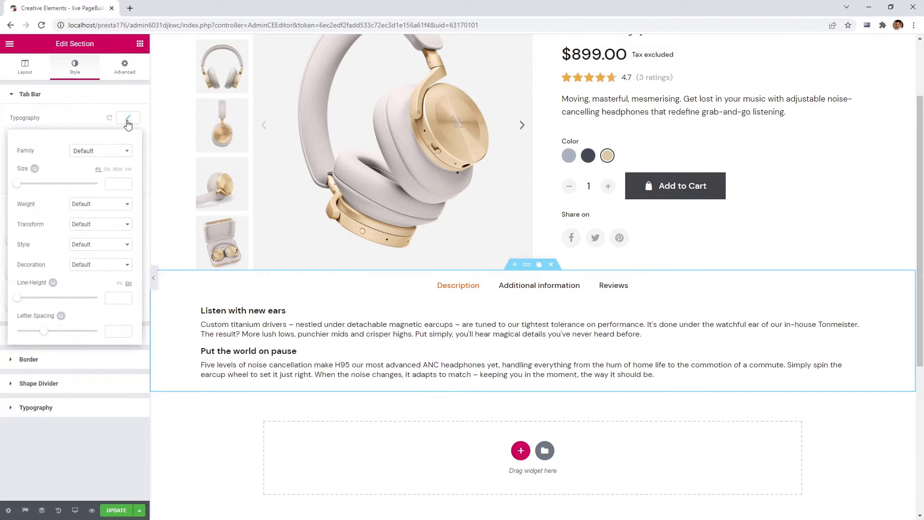
left_click_drag(19, 189, 28, 184)
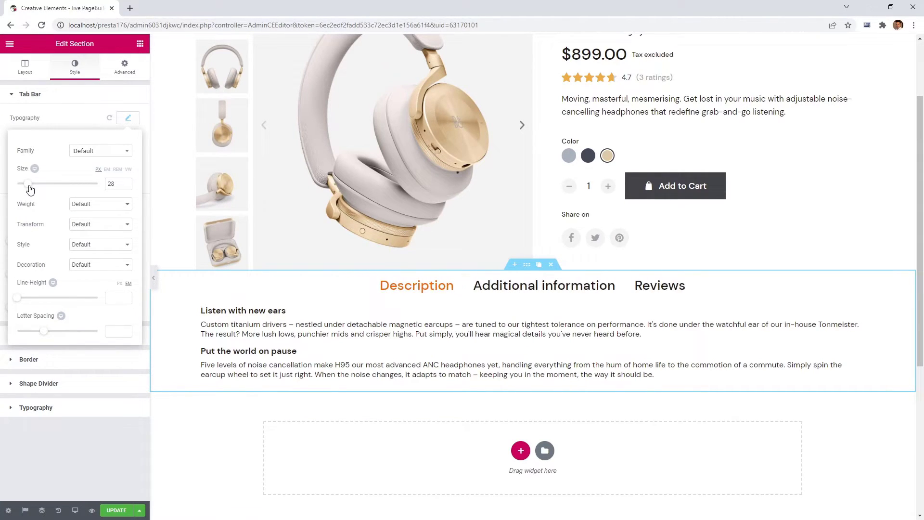
left_click(125, 122)
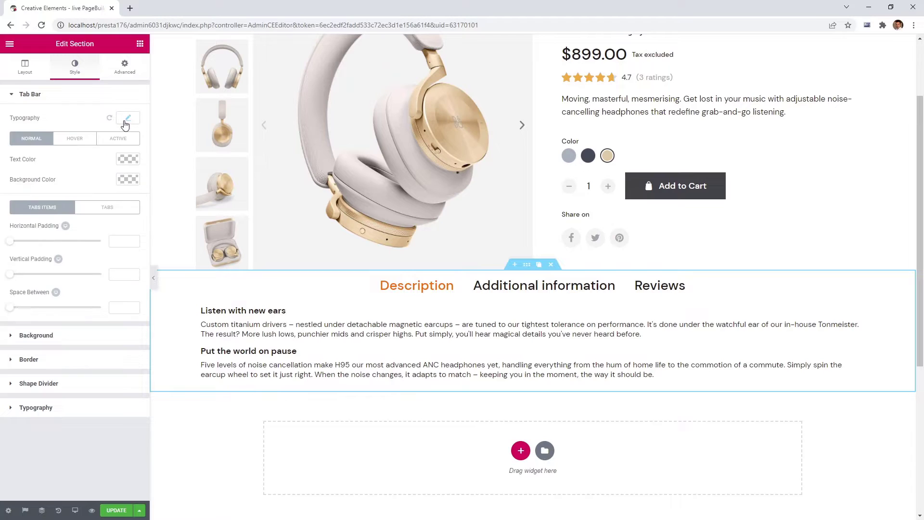
Set the tab bar's normal text color to the grey preset swatch.
left_click(131, 161)
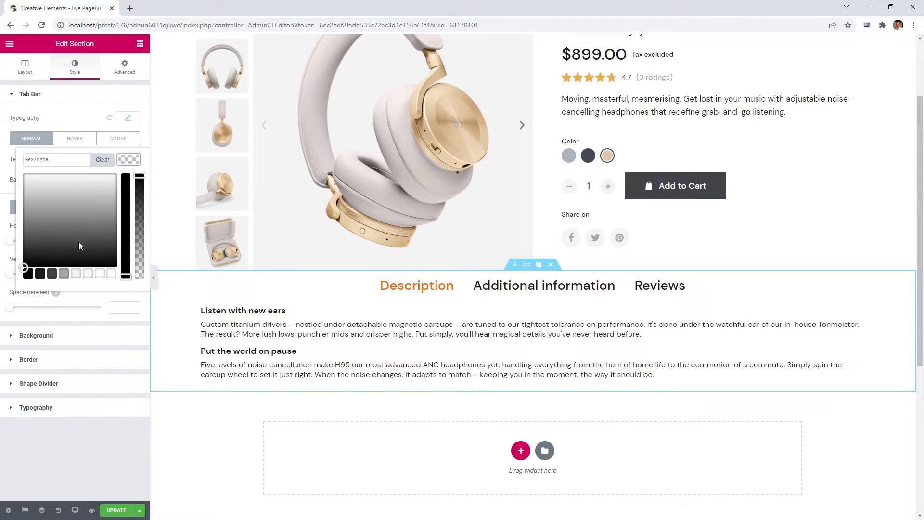
left_click(64, 273)
left_click(122, 163)
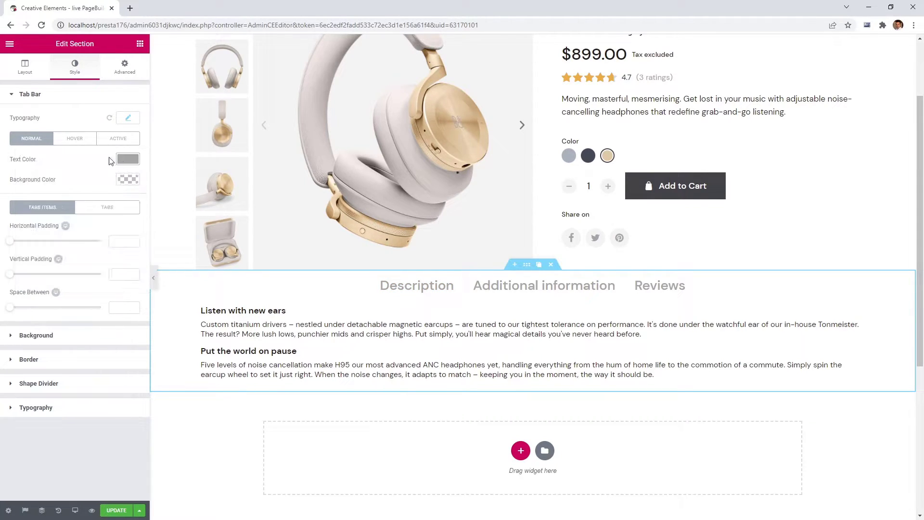
Set the tab bar's hover text color to the dark grey preset #434347.
left_click(82, 144)
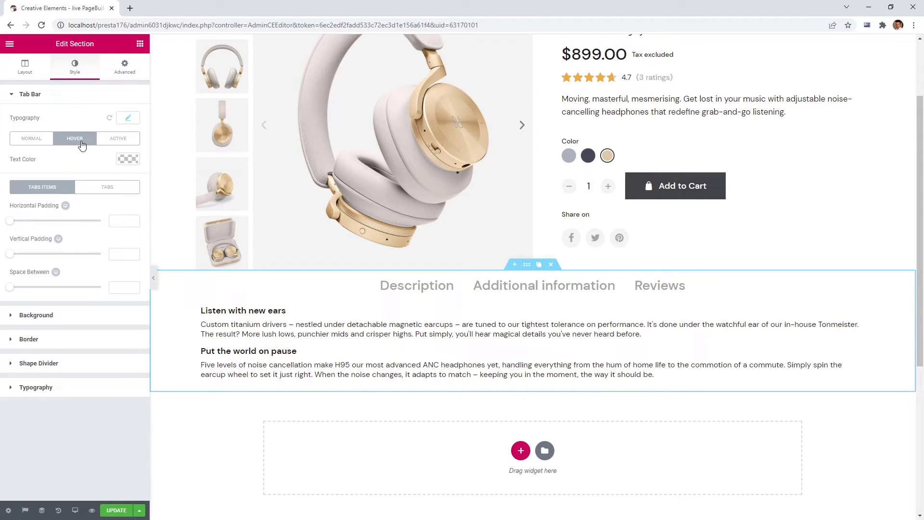
left_click(126, 159)
left_click(52, 273)
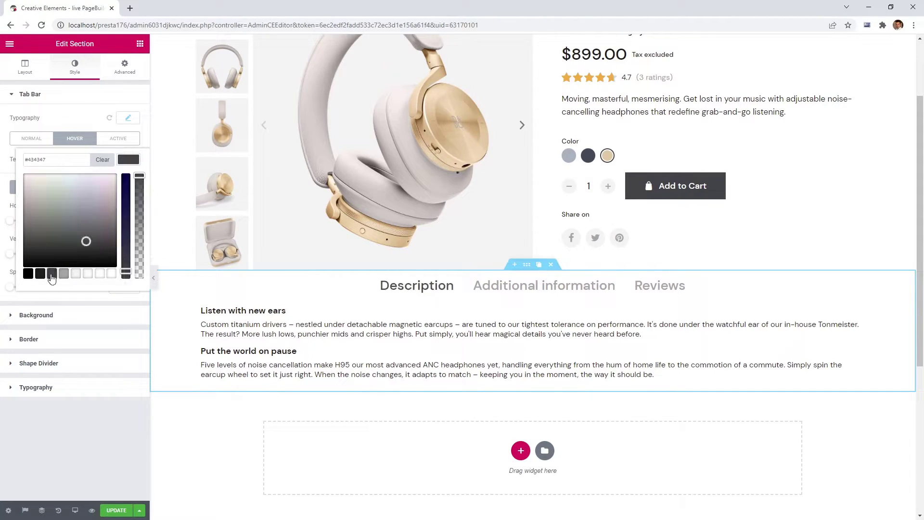
left_click(128, 160)
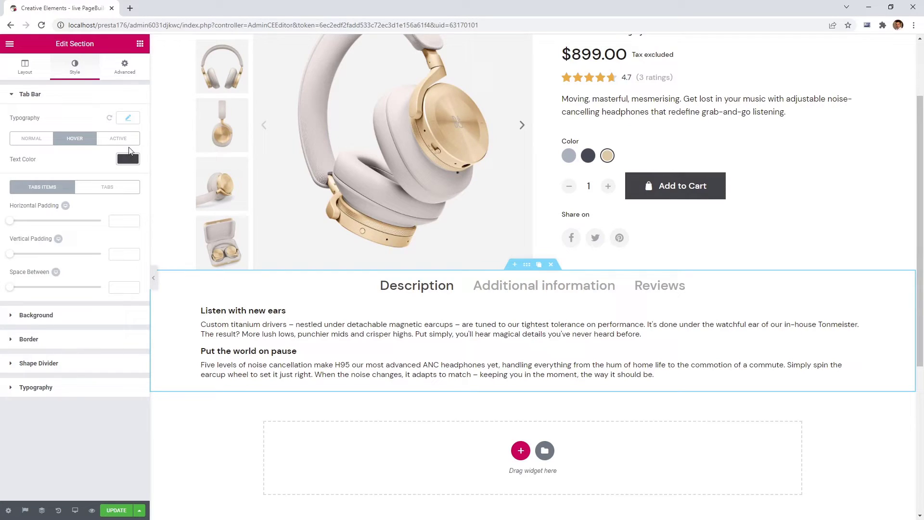
Set the tab bar's active text color to the near-black preset swatch.
left_click(129, 143)
left_click(128, 159)
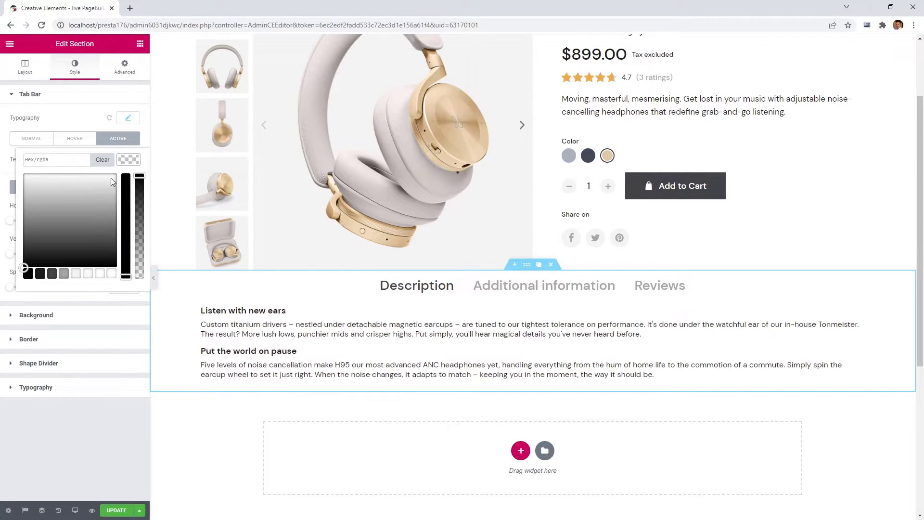
left_click(40, 273)
left_click(128, 161)
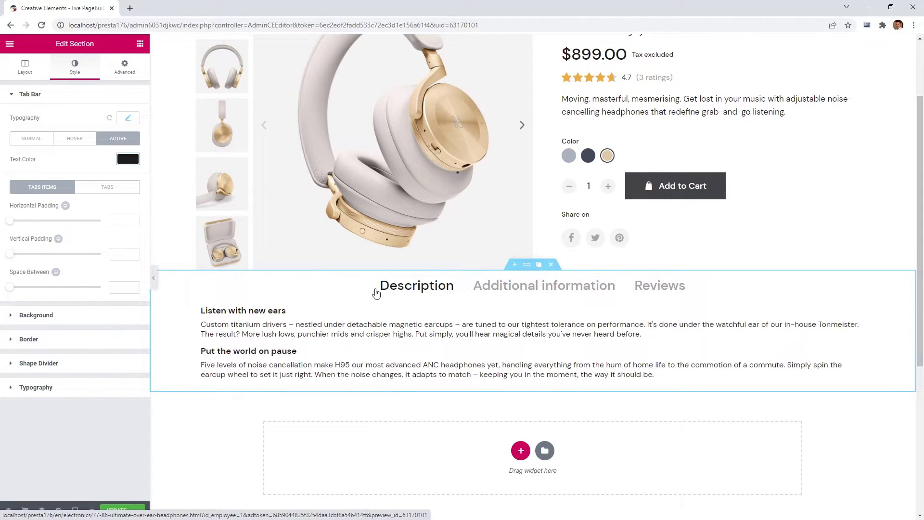
Space the tab items with horizontal padding 0, vertical padding 50 and space between 40.
left_click(11, 222)
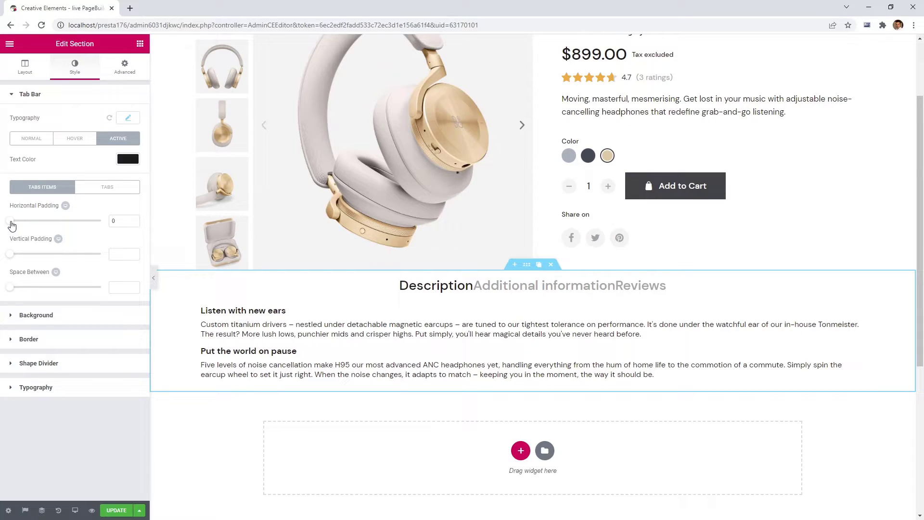
left_click_drag(11, 287, 47, 291)
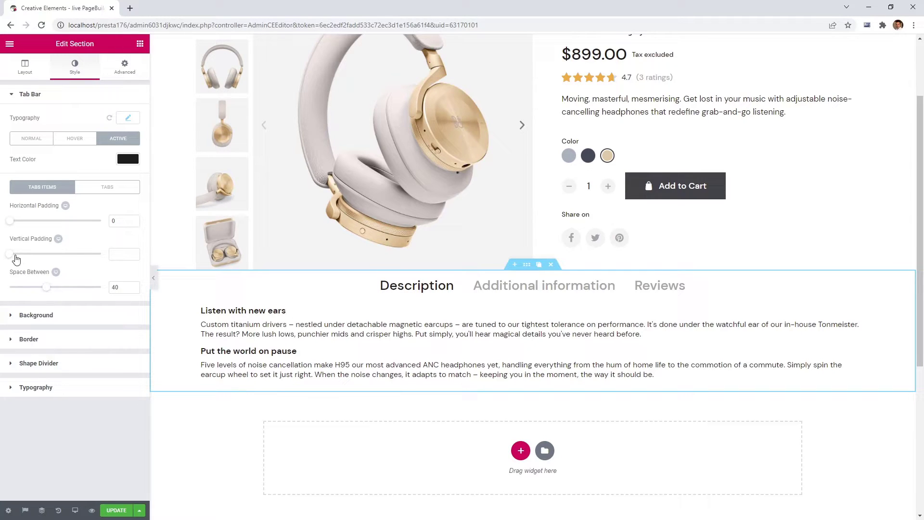
left_click_drag(11, 254, 106, 260)
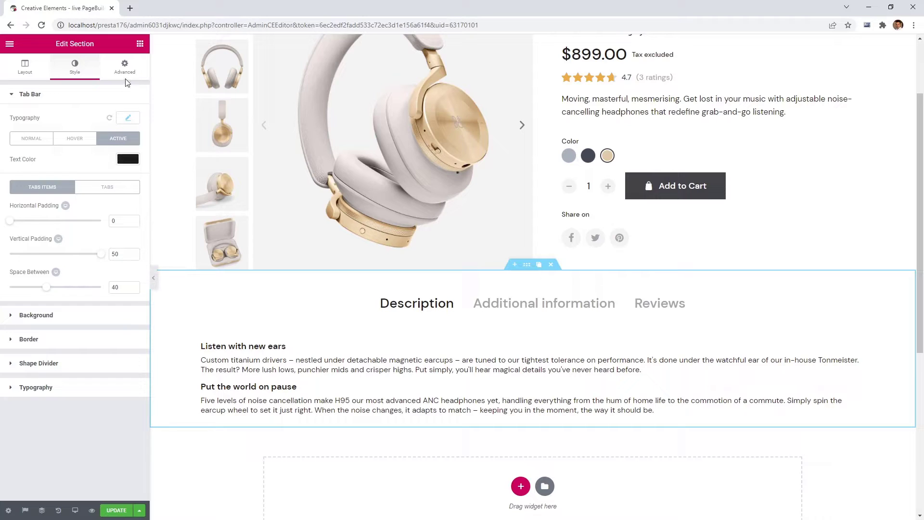
Unlink the tabbed section's margin values and set its top margin to 10 px.
left_click(126, 73)
left_click(127, 131)
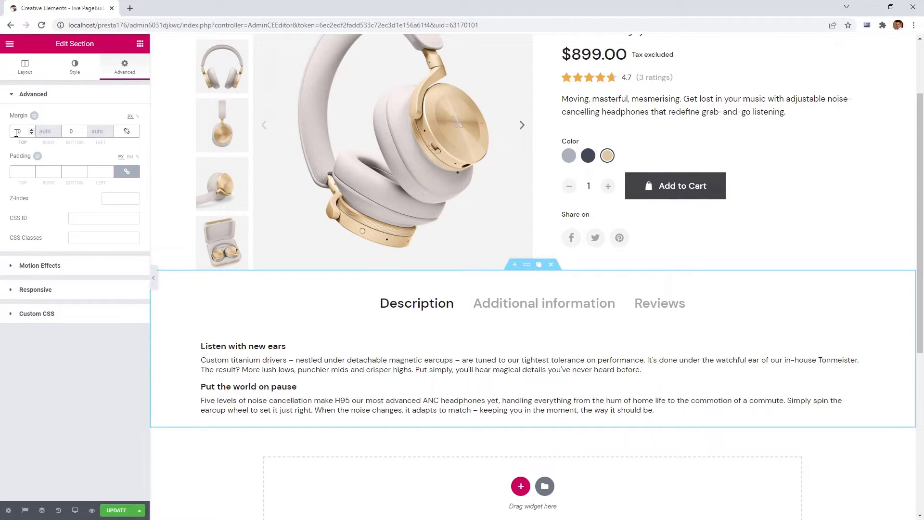
type("1")
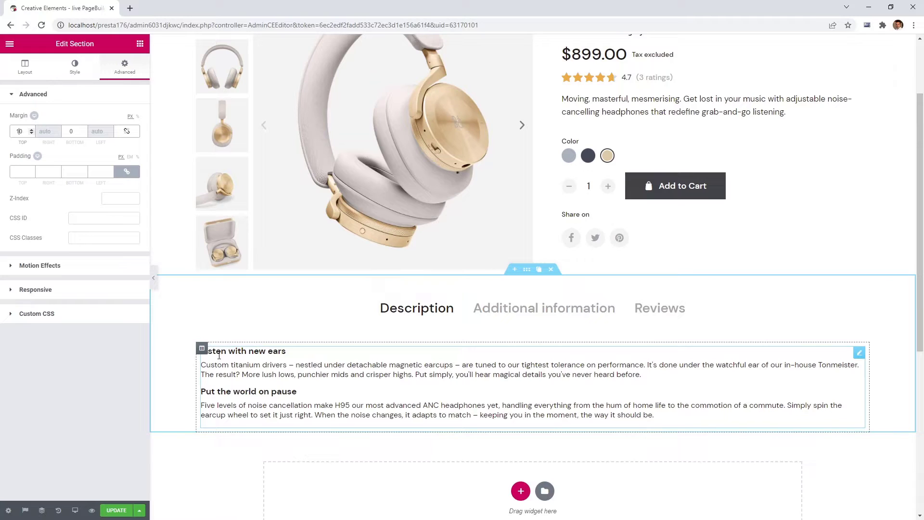
Apply a Fade In entrance animation to the Description tab's column.
left_click(201, 350)
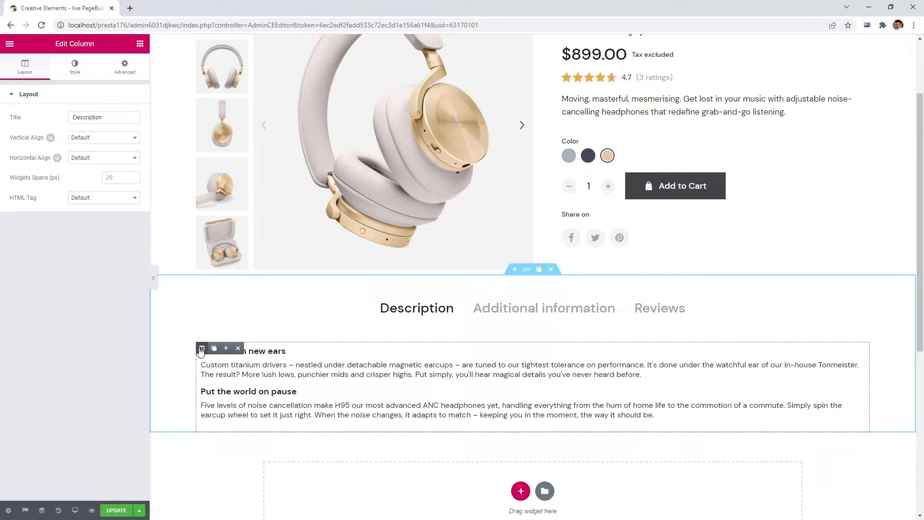
left_click(125, 69)
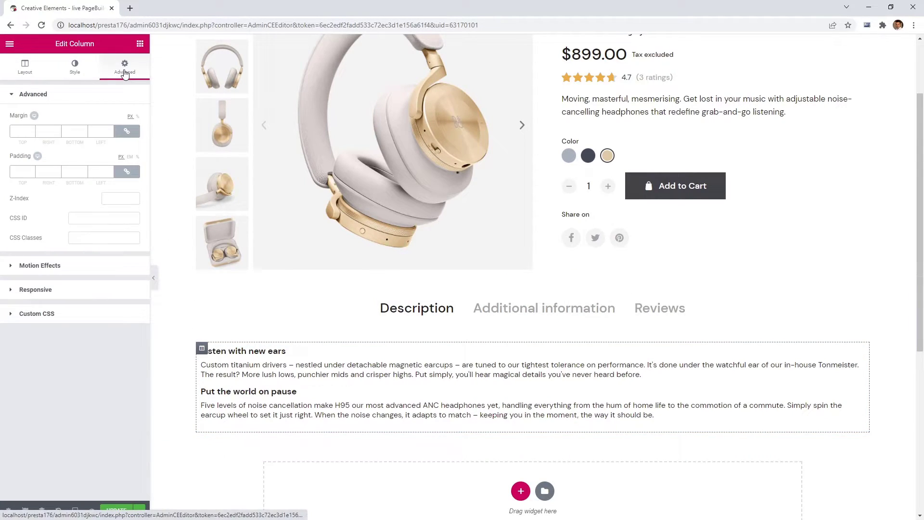
left_click(124, 265)
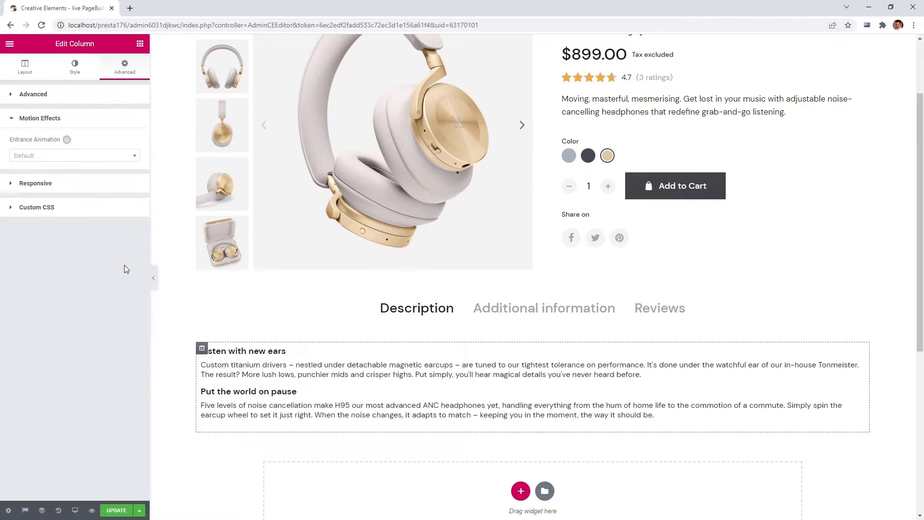
left_click(106, 158)
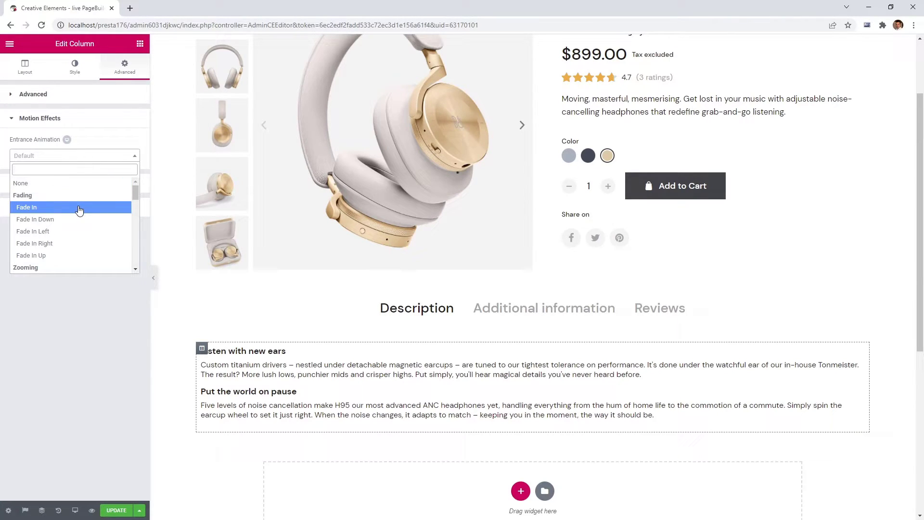
left_click(80, 208)
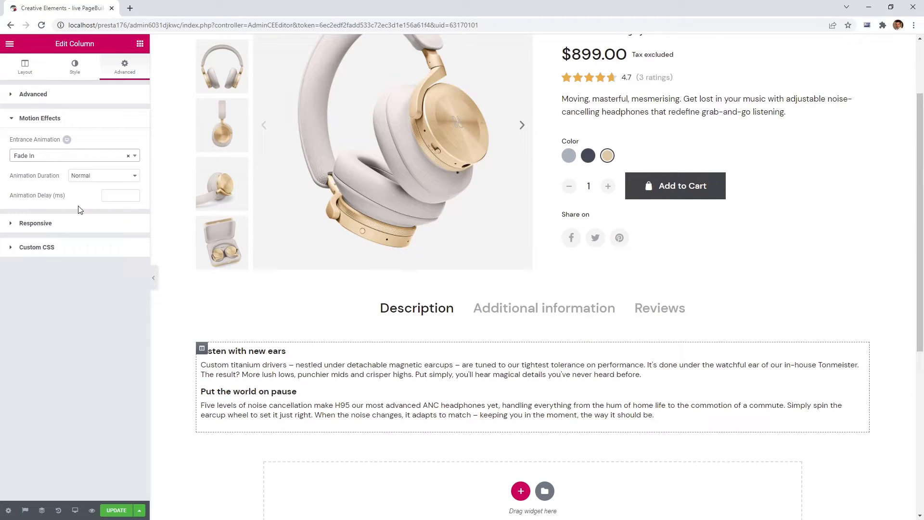
Add an inner section with a 66/33 column structure to the Additional information tab.
left_click(482, 310)
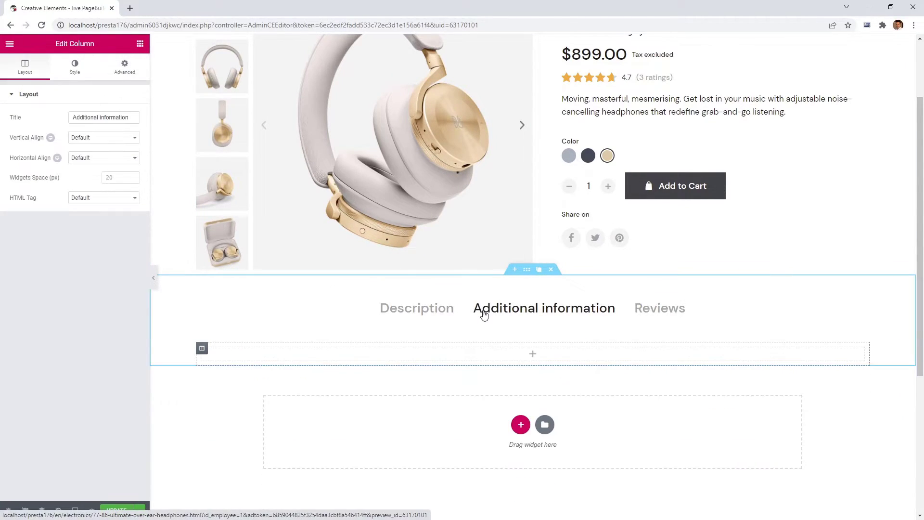
left_click(140, 43)
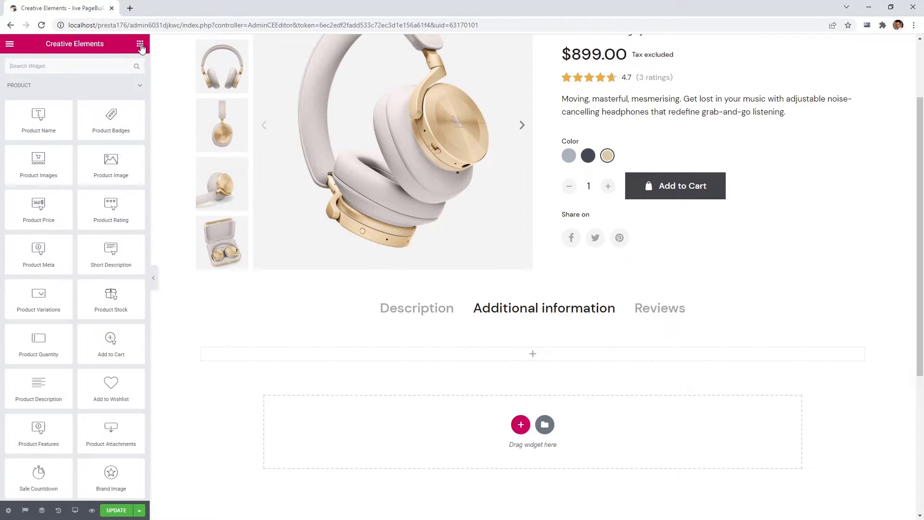
scroll(74, 223, "down", 4)
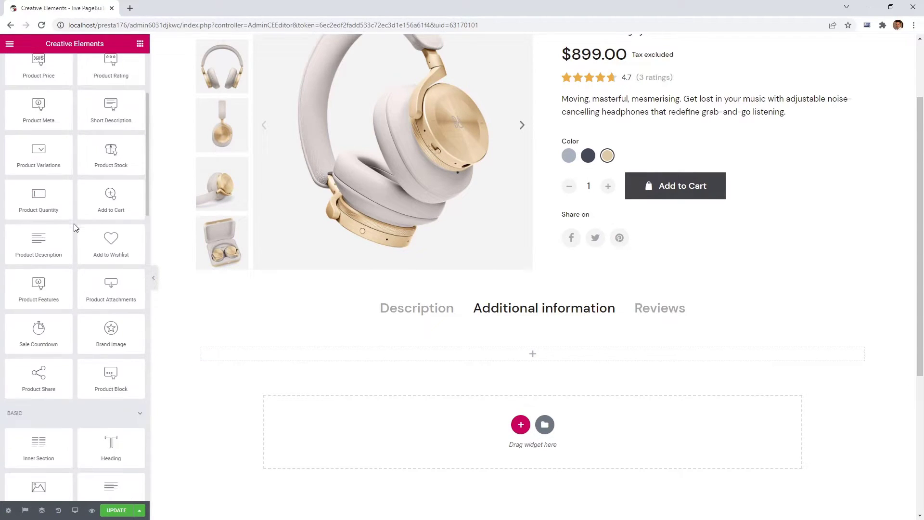
left_click_drag(50, 394, 373, 350)
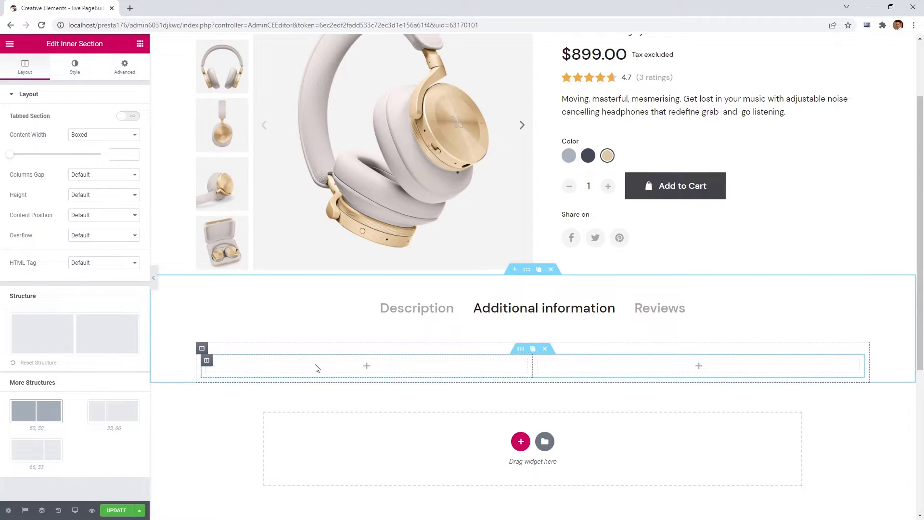
left_click(45, 451)
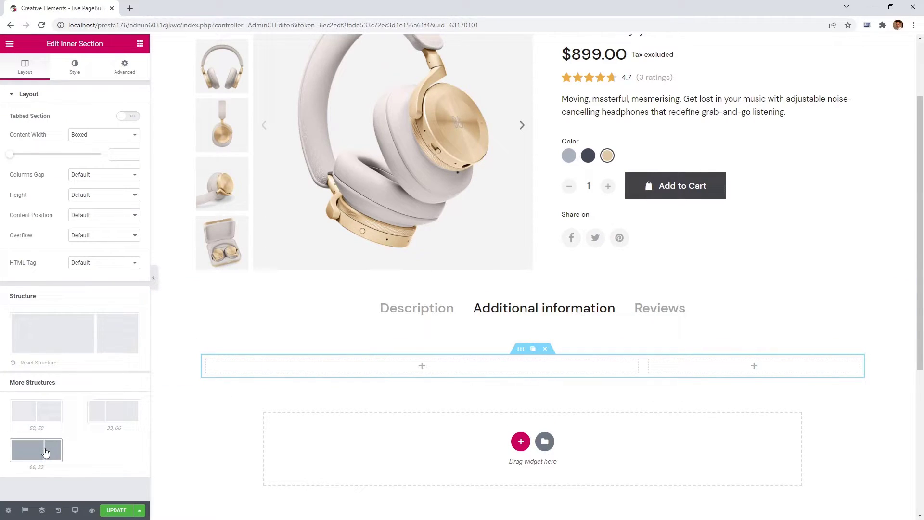
Place a Product Features widget in the wider column, titled "Specifications" with the H3 HTML tag.
left_click(140, 44)
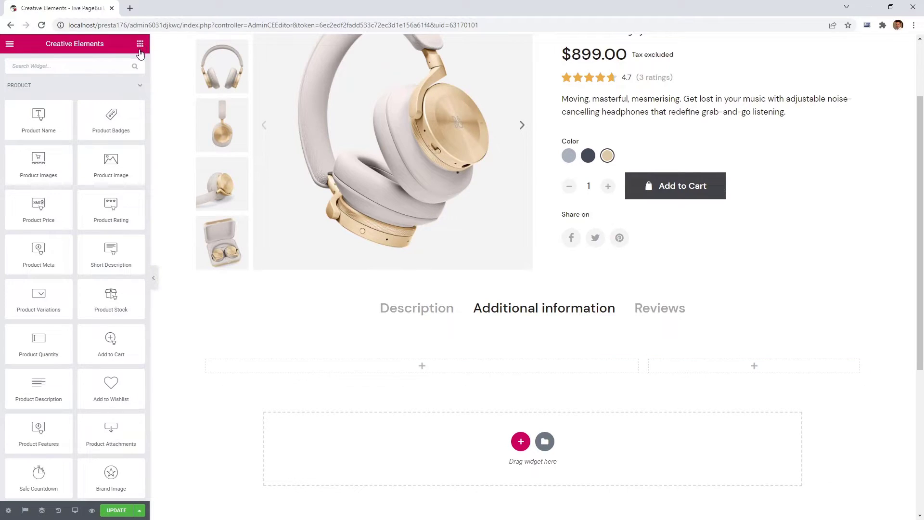
left_click_drag(41, 428, 334, 368)
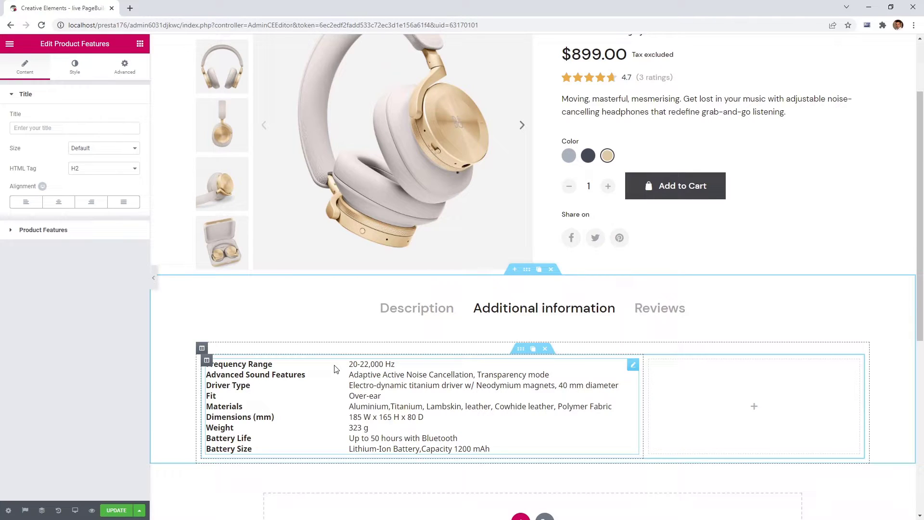
left_click(78, 127)
type("Specifications")
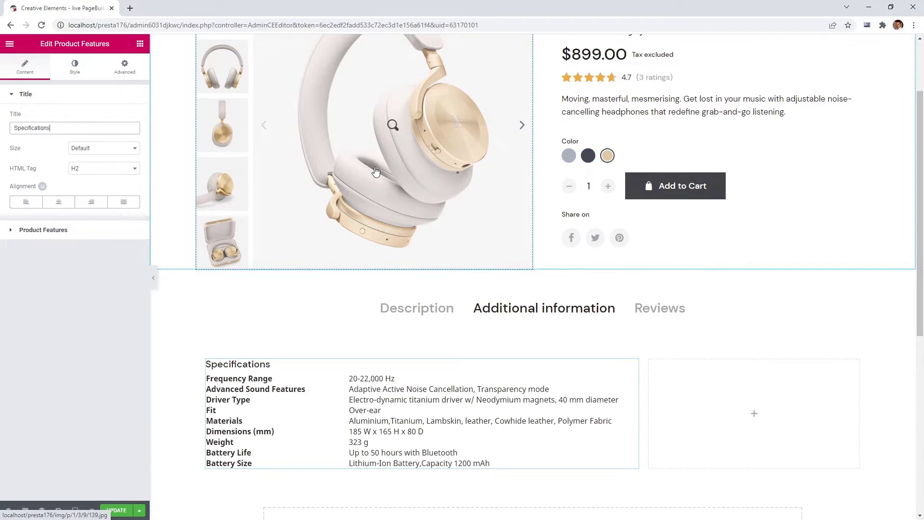
left_click(119, 171)
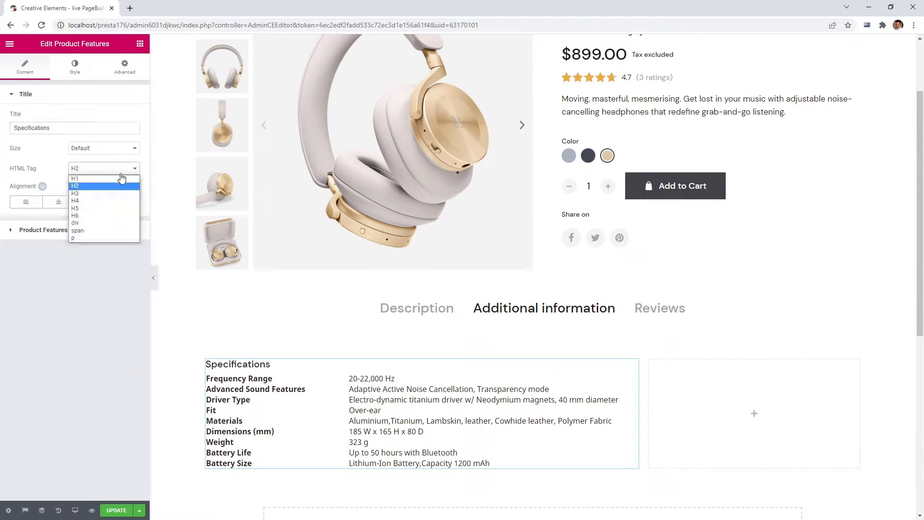
left_click(115, 190)
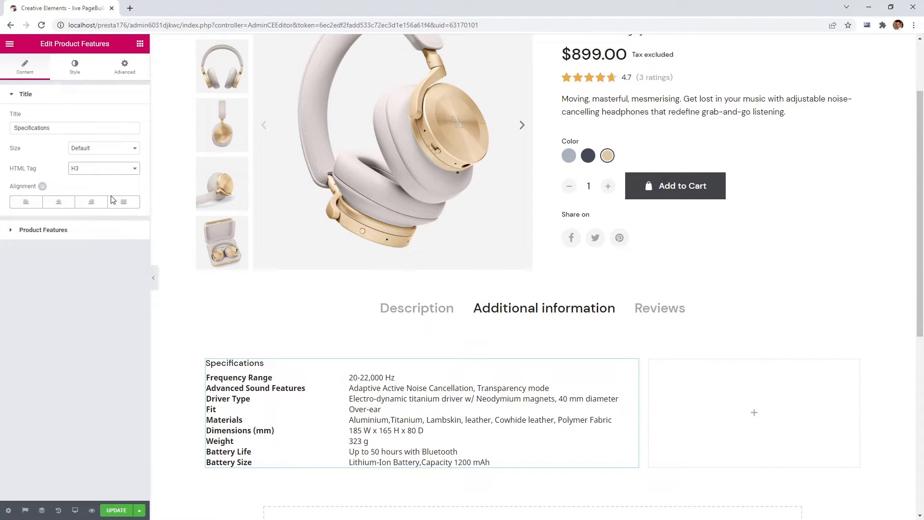
Enlarge the Specifications title's font size and set its spacing to 20 px.
left_click(90, 230)
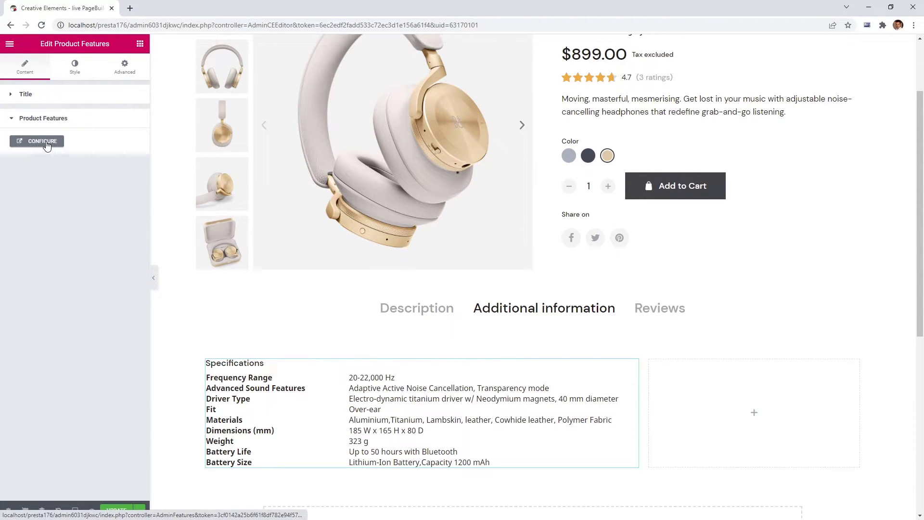
left_click(72, 73)
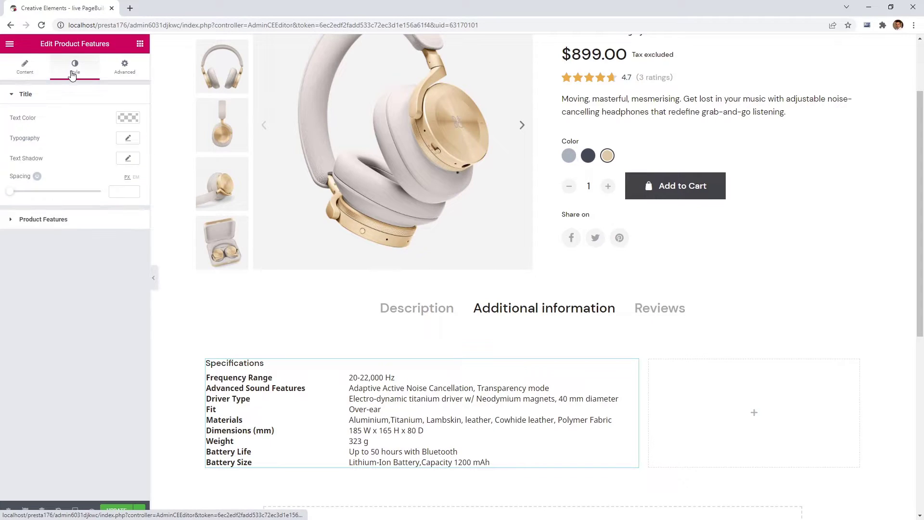
left_click(128, 138)
left_click_drag(16, 197, 26, 201)
left_click(125, 139)
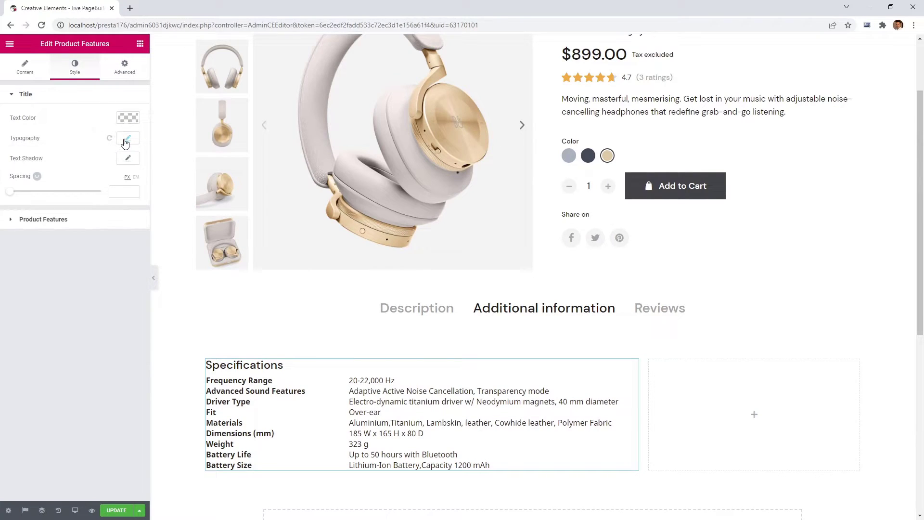
left_click_drag(12, 195, 29, 197)
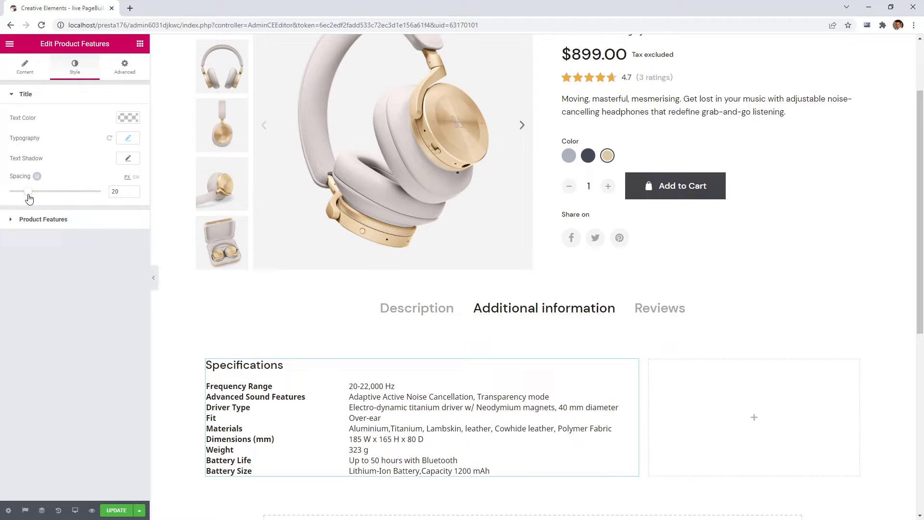
Set the product feature labels' width to 28% and their typography to DM Sans with a line height of 1.8 em.
left_click(44, 220)
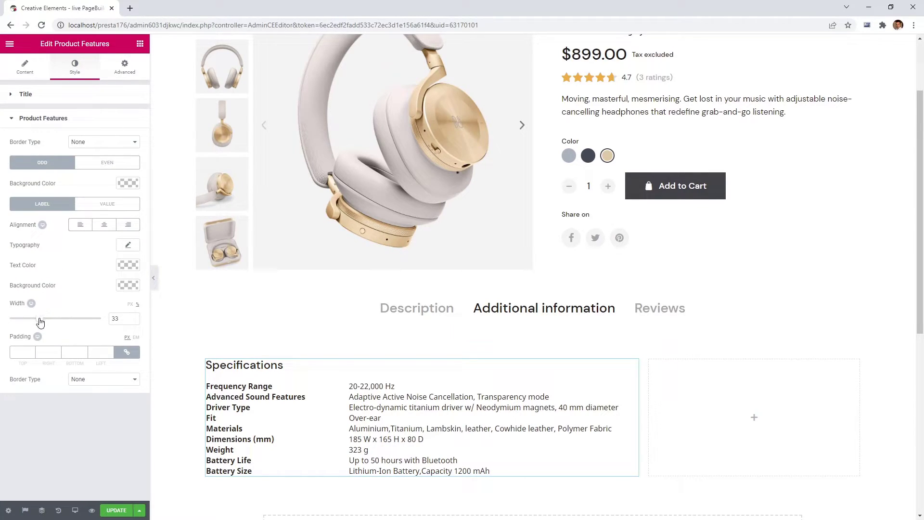
left_click_drag(41, 322, 36, 323)
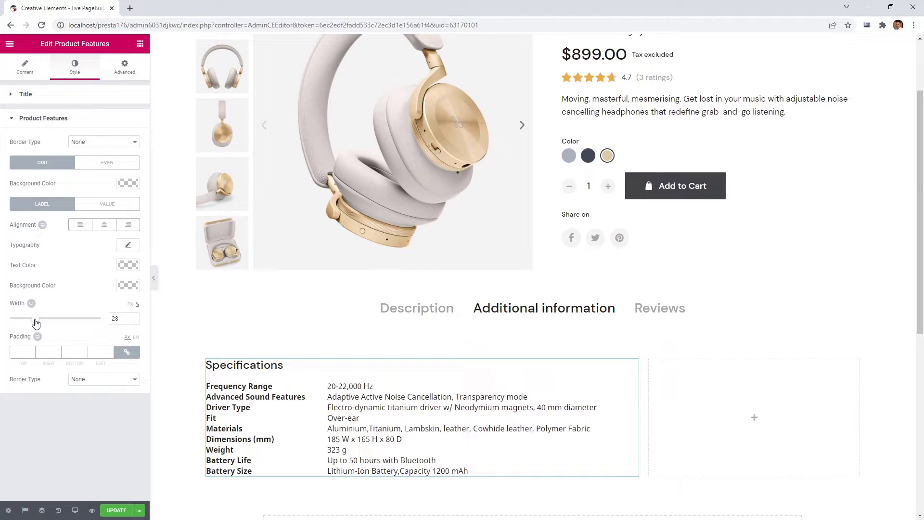
left_click(122, 246)
left_click_drag(19, 420, 33, 424)
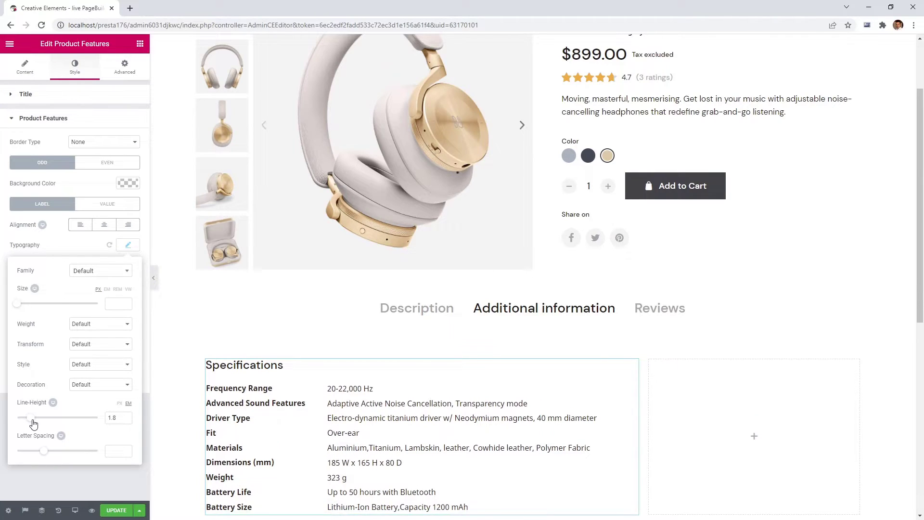
left_click(77, 273)
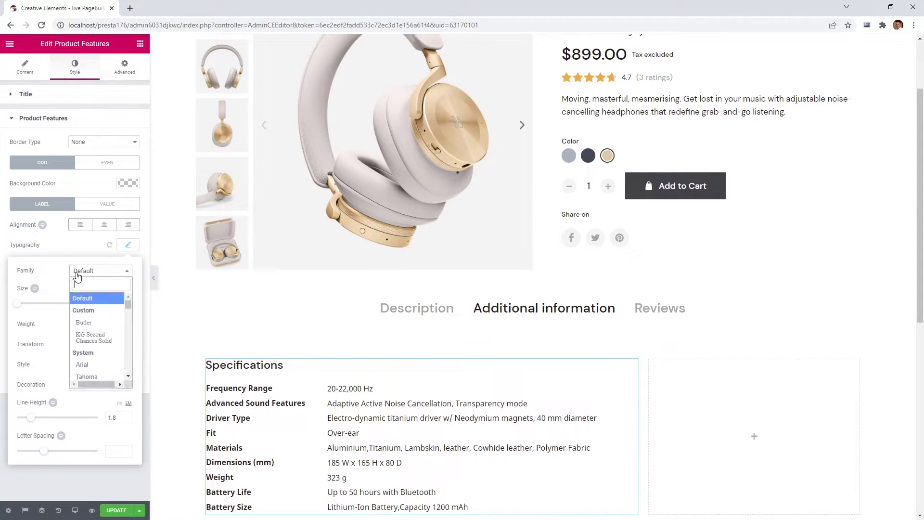
type("dm")
left_click(98, 323)
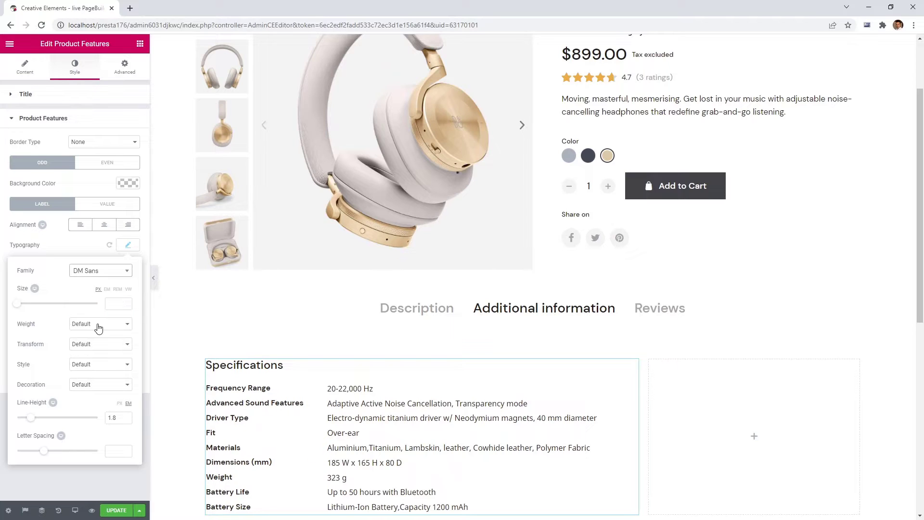
left_click(127, 246)
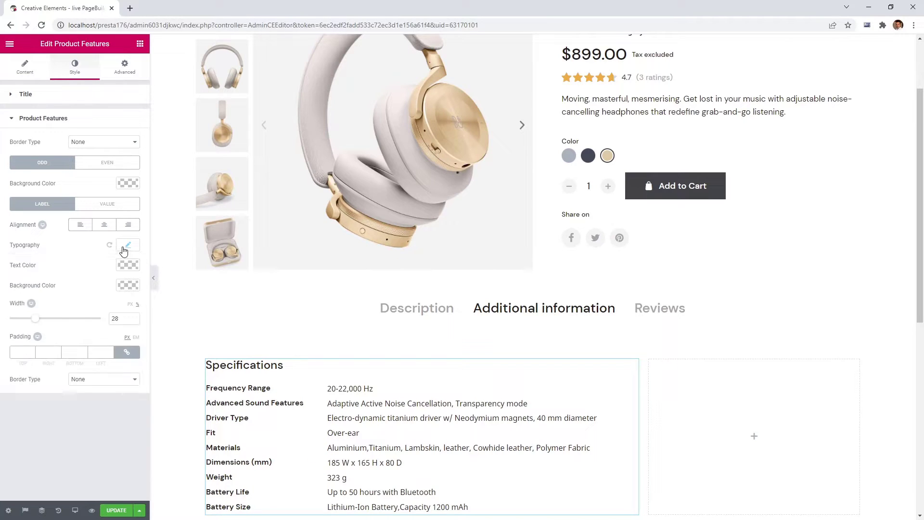
Set the font family of the product feature values to DM Sans.
left_click(120, 206)
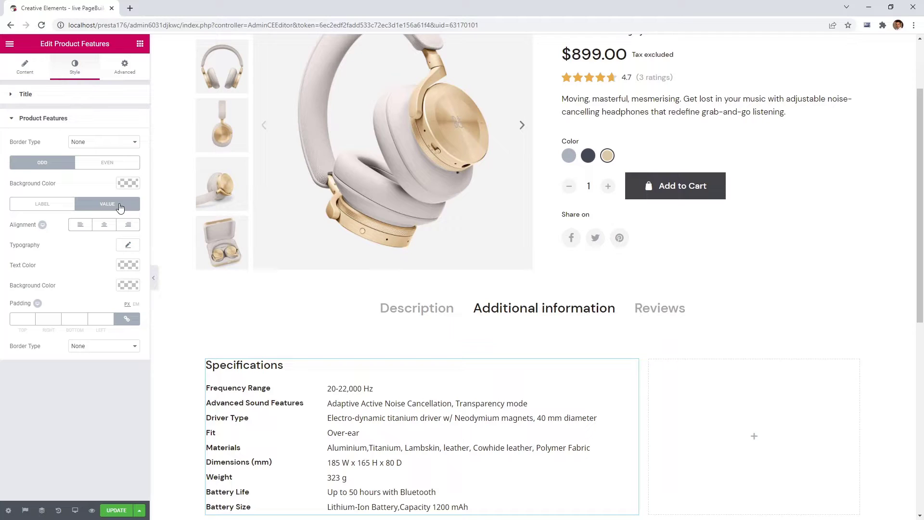
left_click(128, 245)
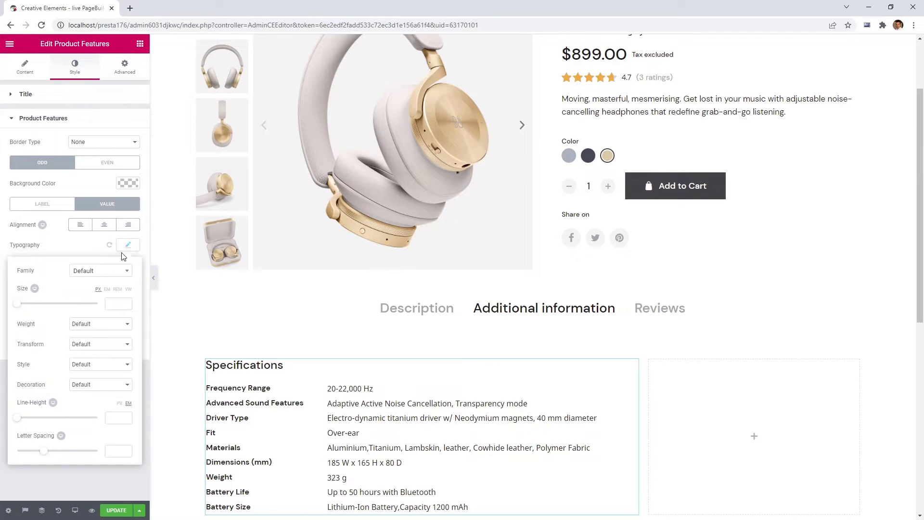
left_click(108, 273)
type("dm")
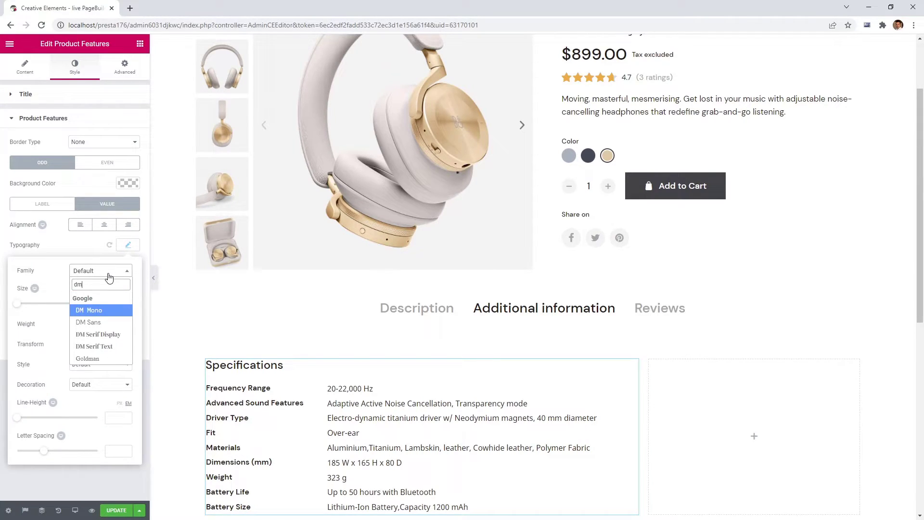
left_click(114, 321)
left_click(127, 245)
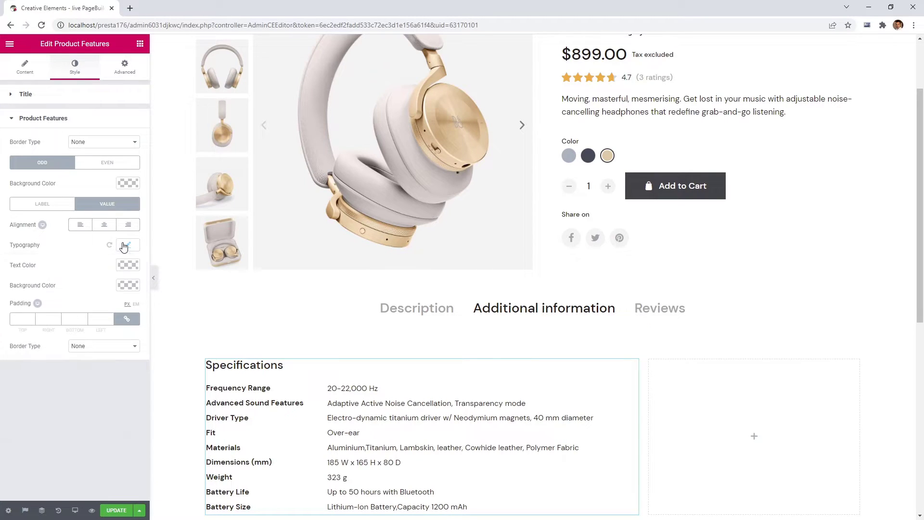
Add a Product Attachments widget to the narrower column, with the Stacked view and the title "Guides".
scroll(191, 260, "down", 3)
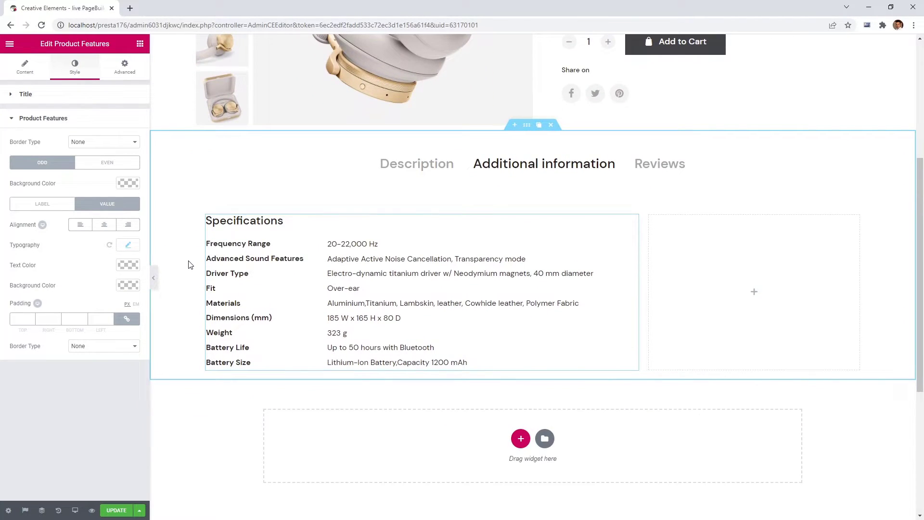
left_click(140, 48)
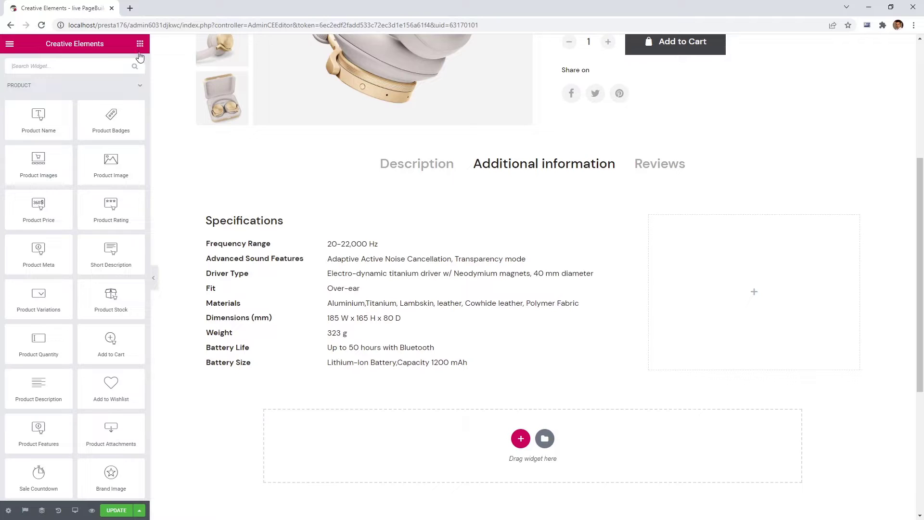
left_click_drag(124, 434, 720, 291)
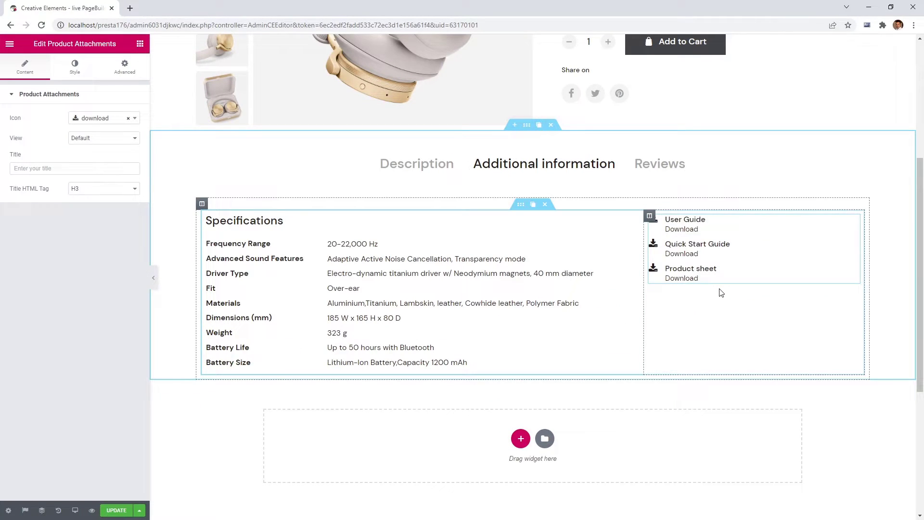
left_click(103, 139)
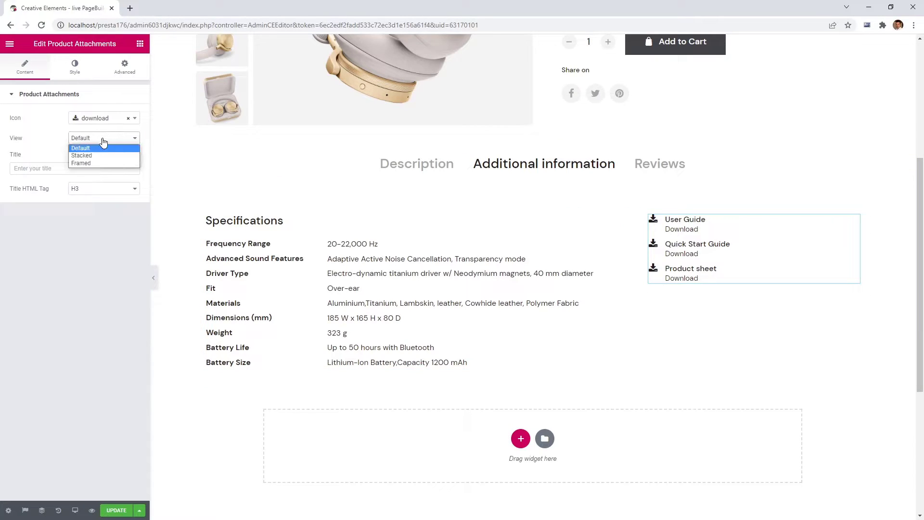
left_click(101, 155)
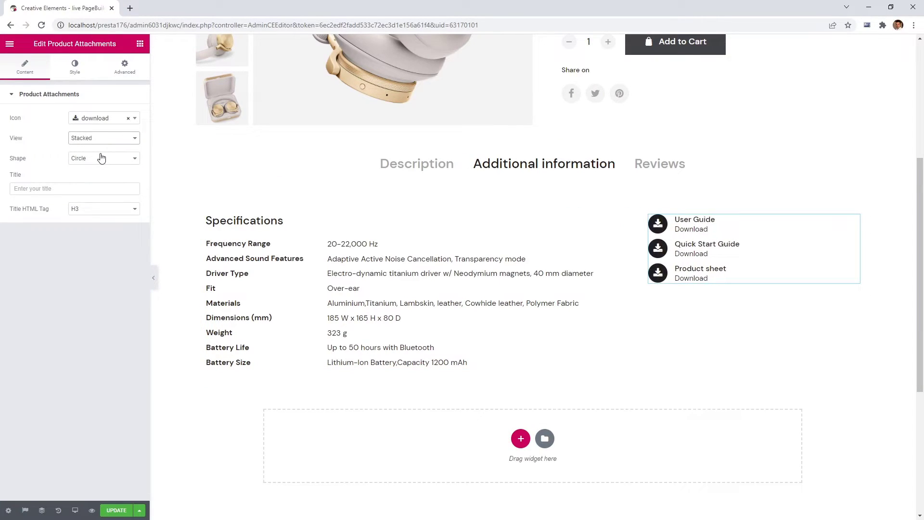
left_click(50, 189)
type("Guides")
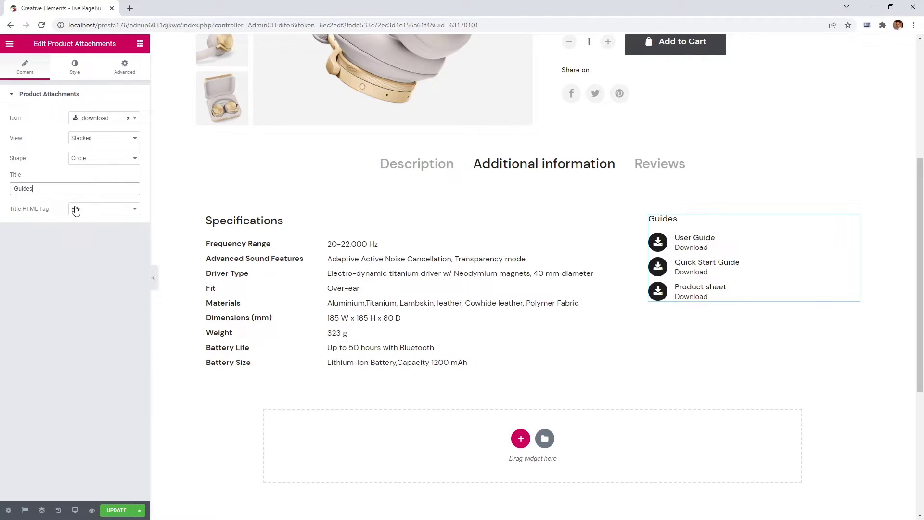
Set the Guides title's font size to 24 px.
left_click(76, 68)
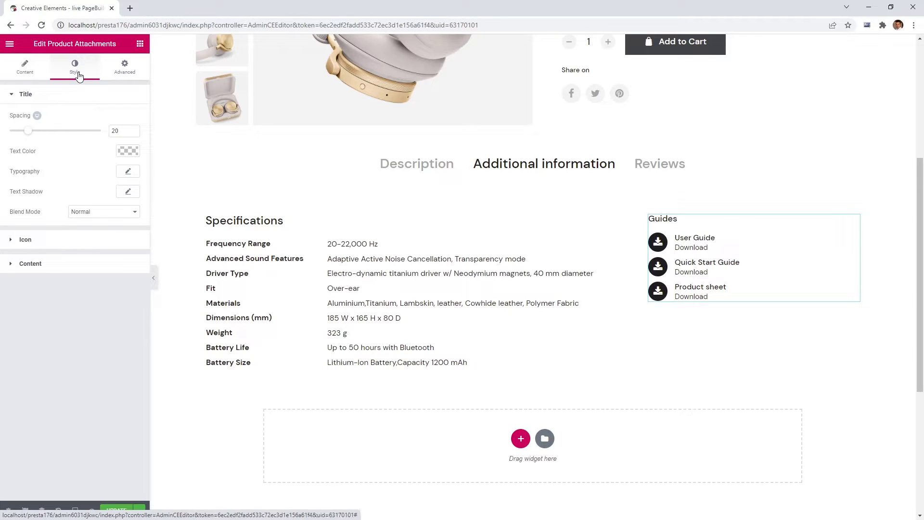
left_click(128, 171)
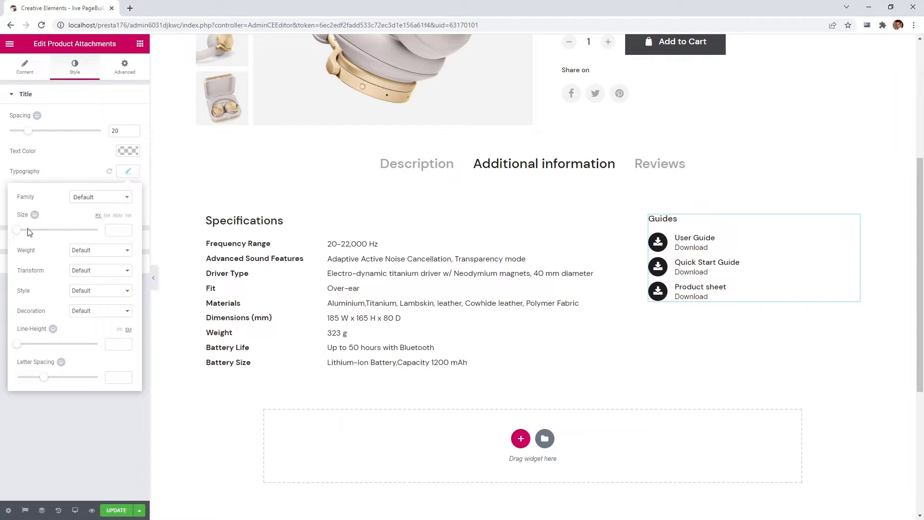
left_click_drag(18, 234, 27, 235)
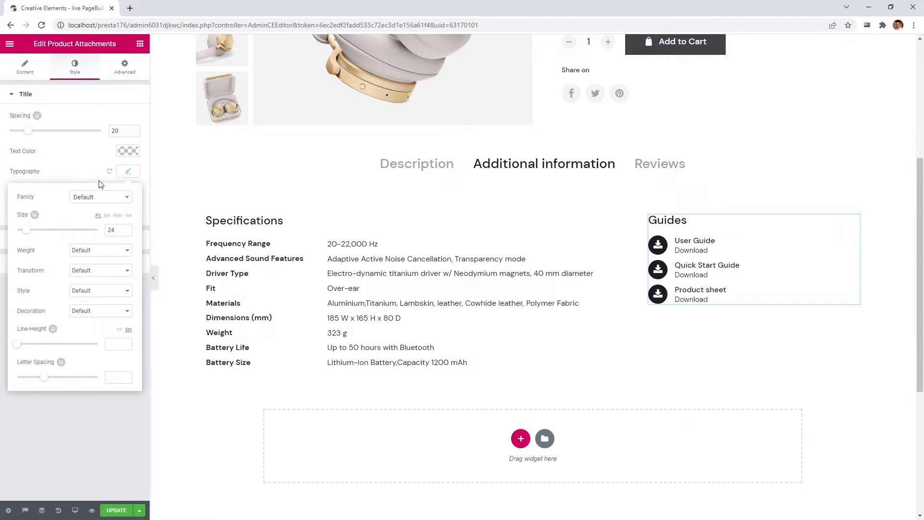
left_click(122, 172)
Set the description text color of the attachments in the Guides list to #a5a5a5.
left_click(110, 262)
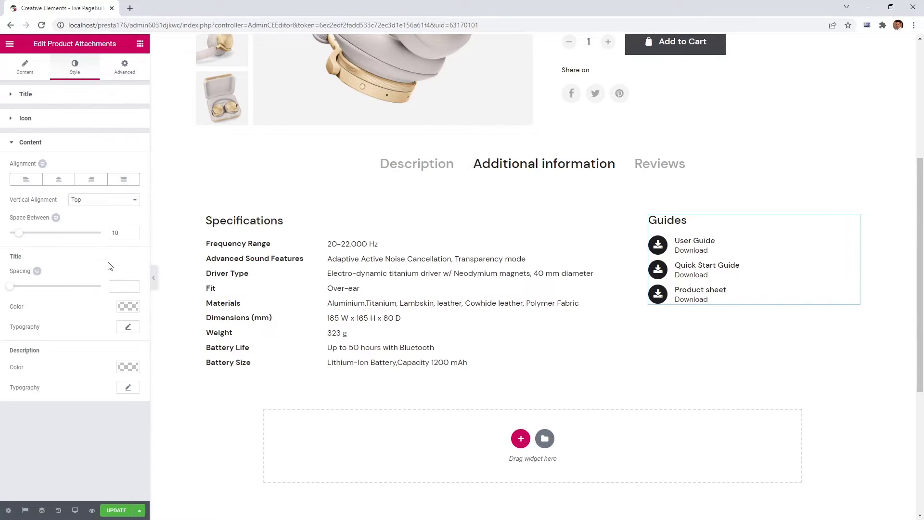
left_click(128, 367)
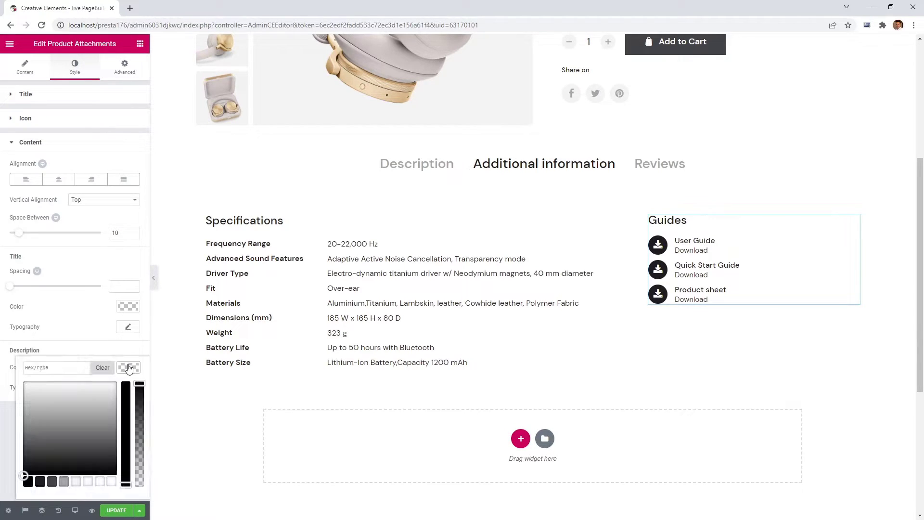
left_click(64, 482)
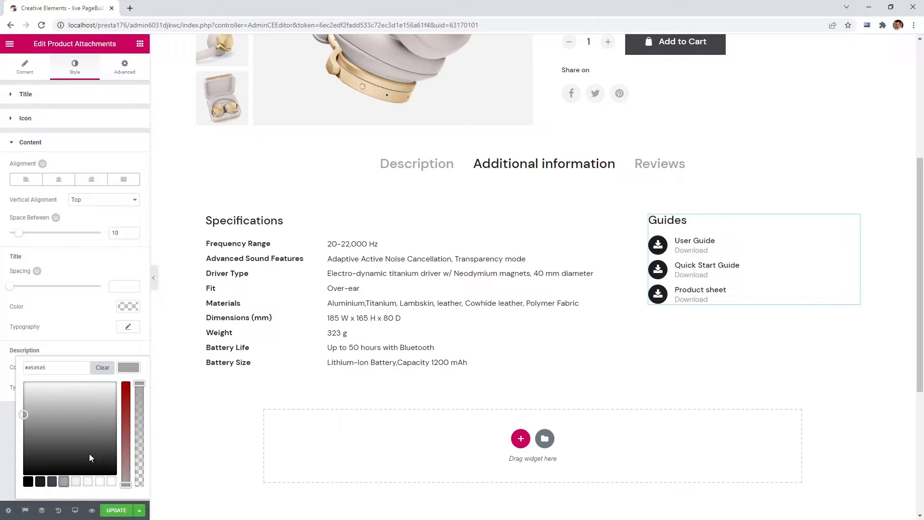
left_click(128, 368)
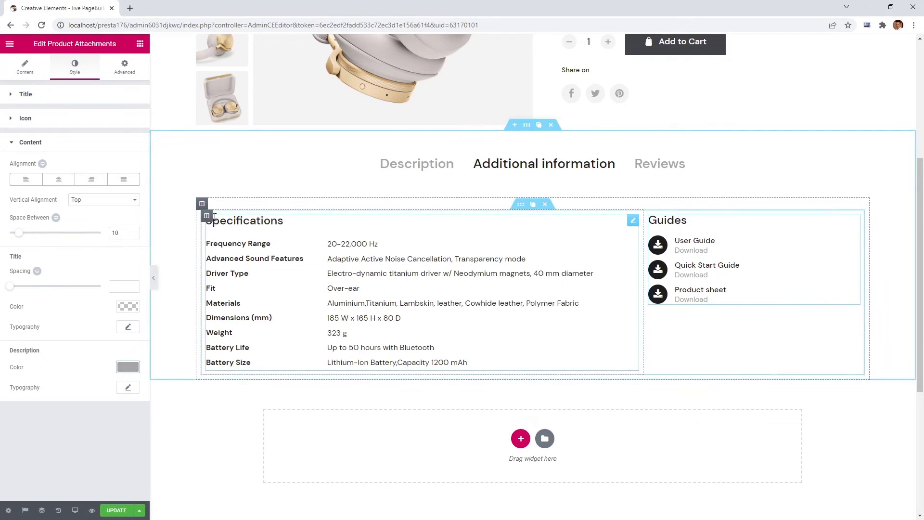
Give the Additional information column a classic background with the color #fafafa.
left_click(202, 204)
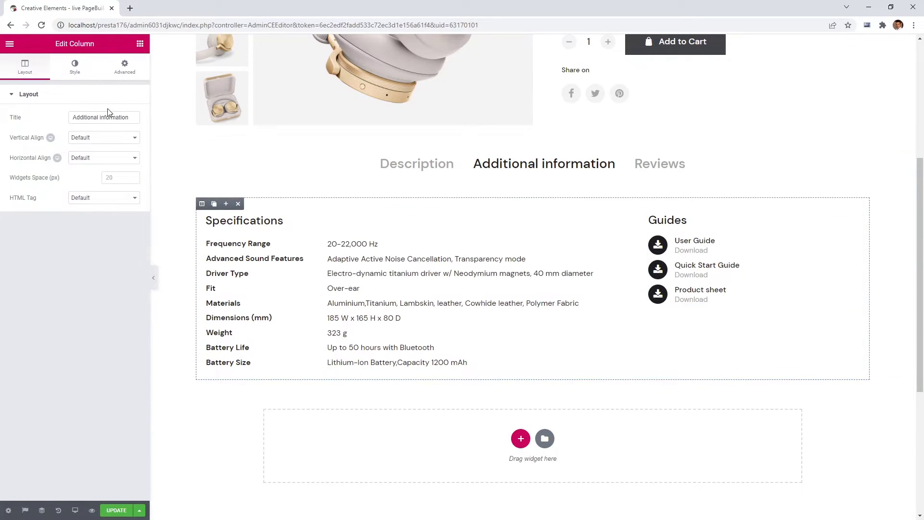
left_click(80, 71)
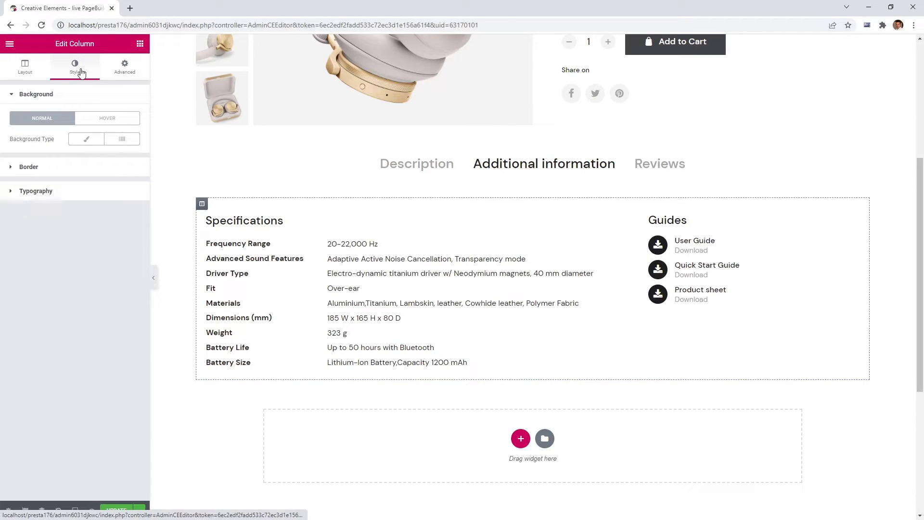
left_click(86, 139)
left_click(128, 159)
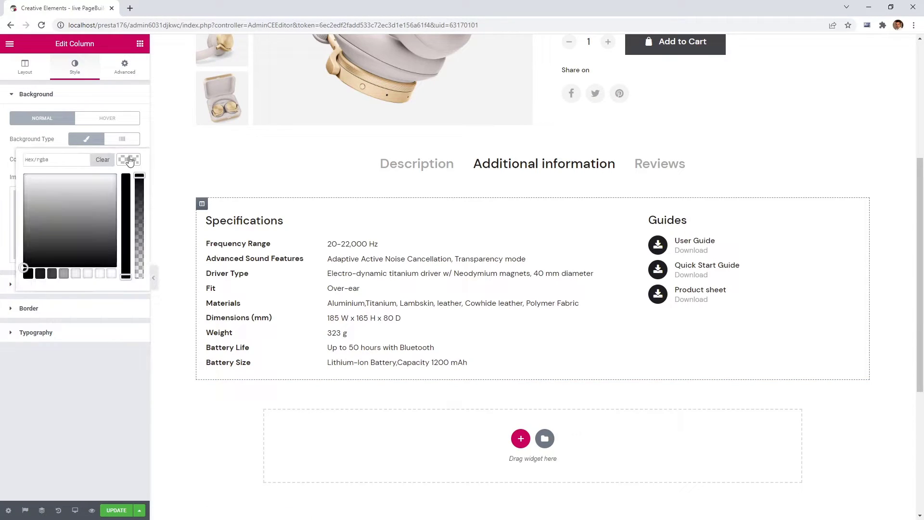
left_click(86, 274)
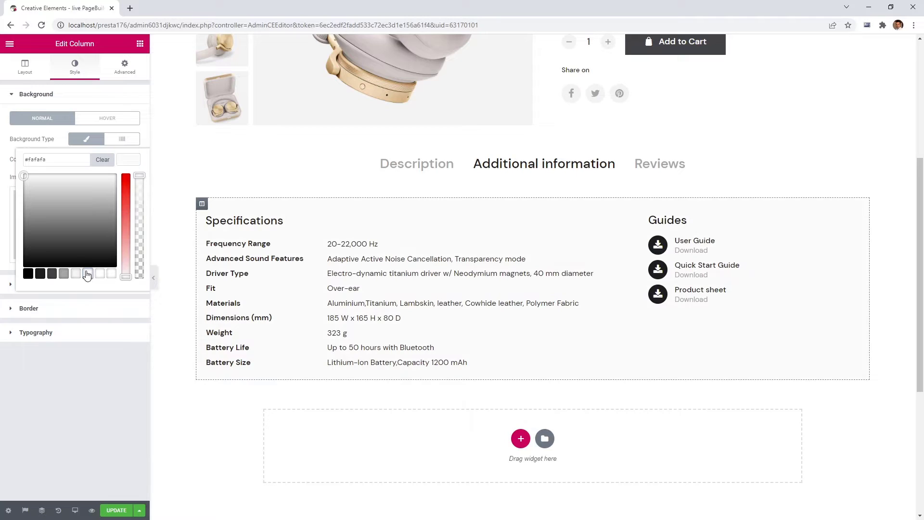
left_click(137, 164)
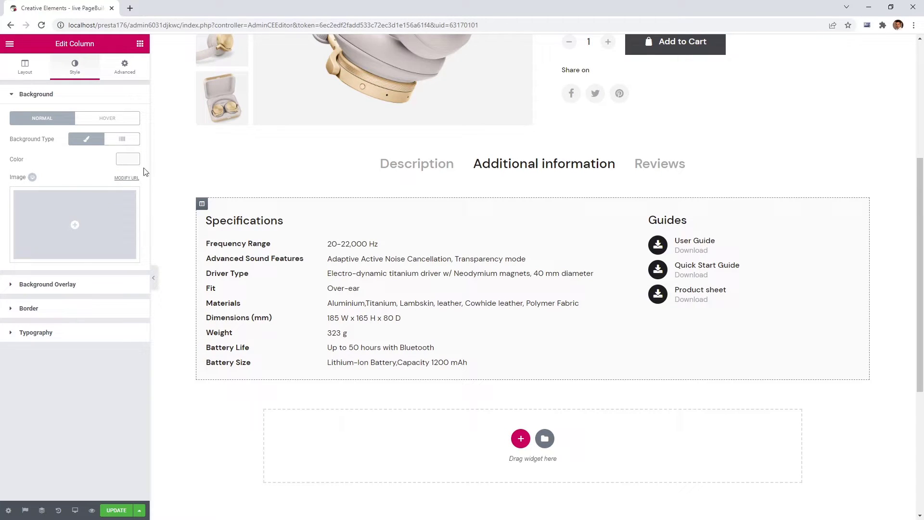
Set a margin of 40 px on all sides of both inner columns, Specifications and Guides.
left_click(207, 216)
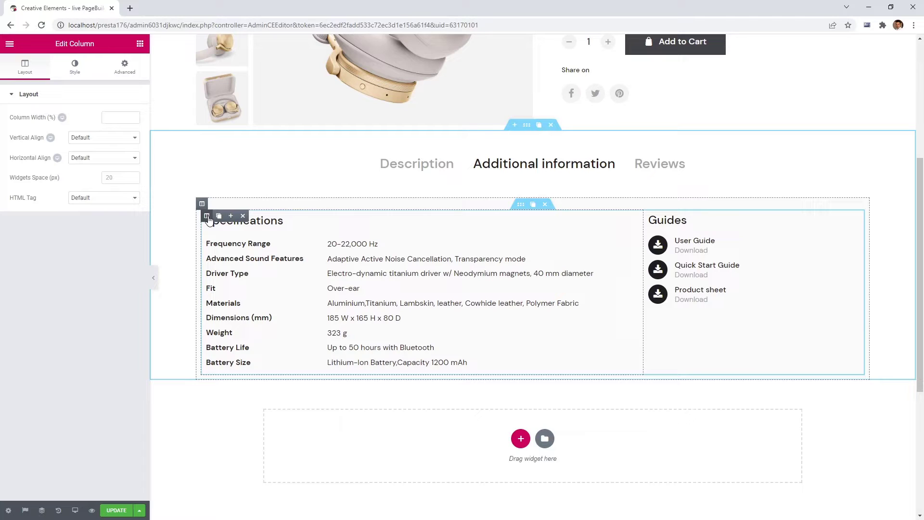
left_click(124, 76)
left_click(23, 131)
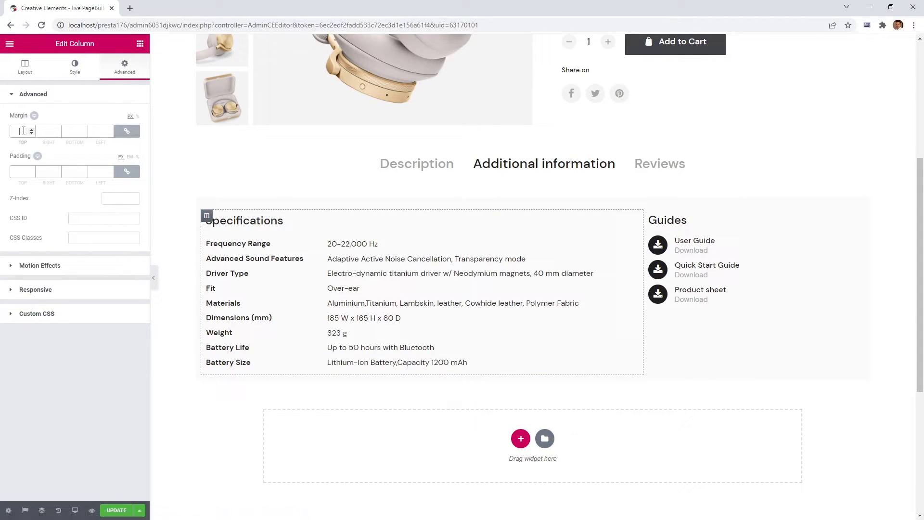
type("40")
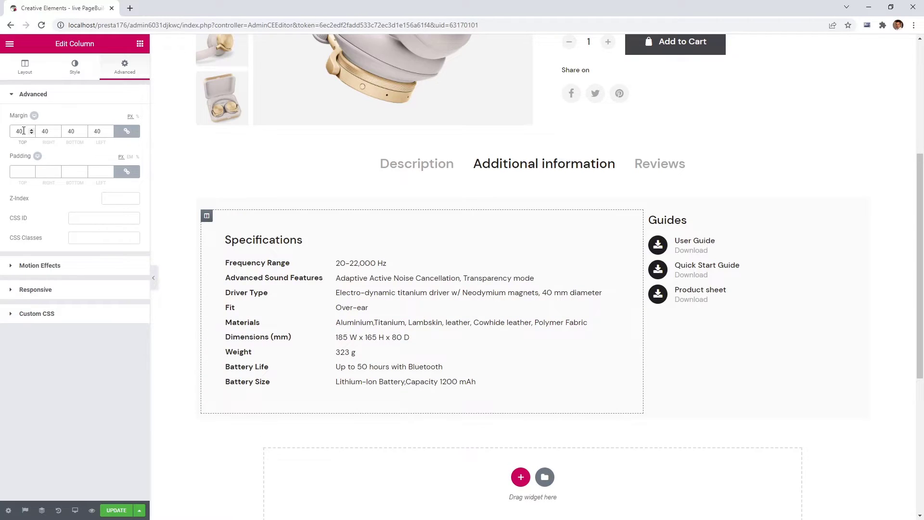
left_click(650, 216)
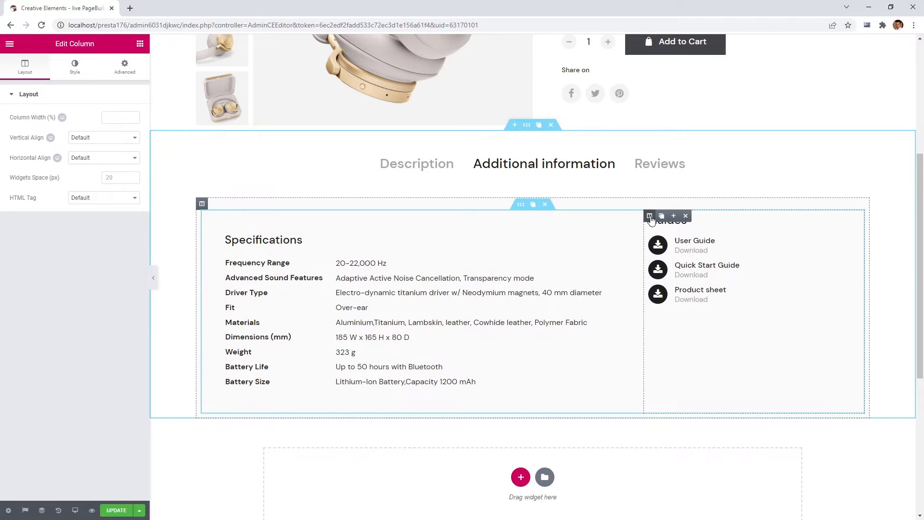
left_click(125, 75)
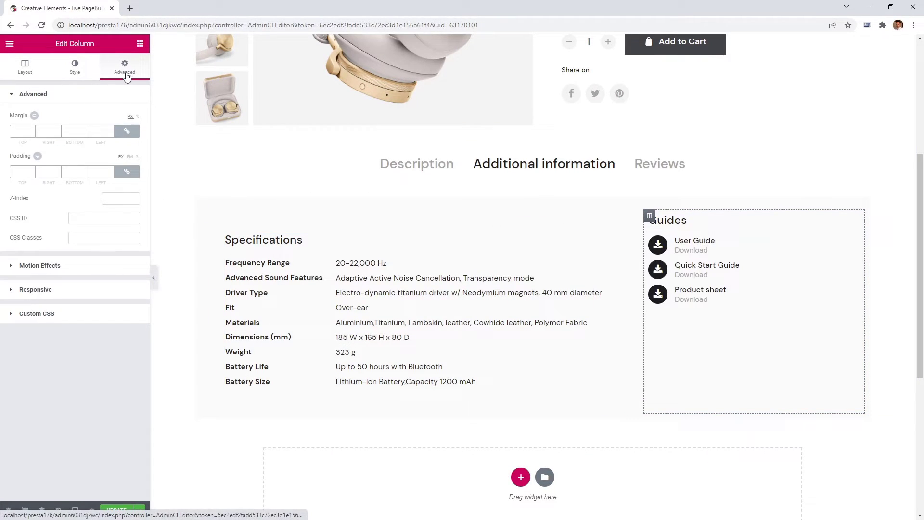
type("40")
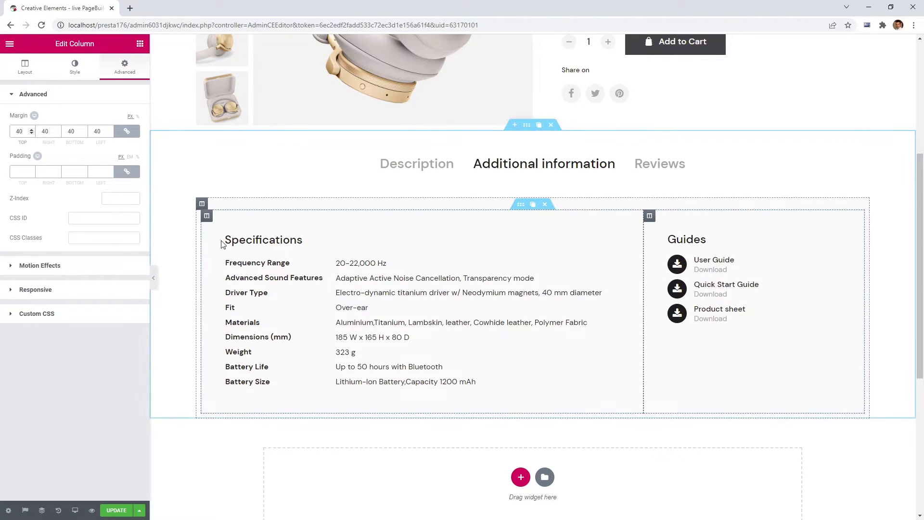
Apply the Fade In entrance animation to the Additional information column and preview it by switching between the product tabs.
left_click(203, 204)
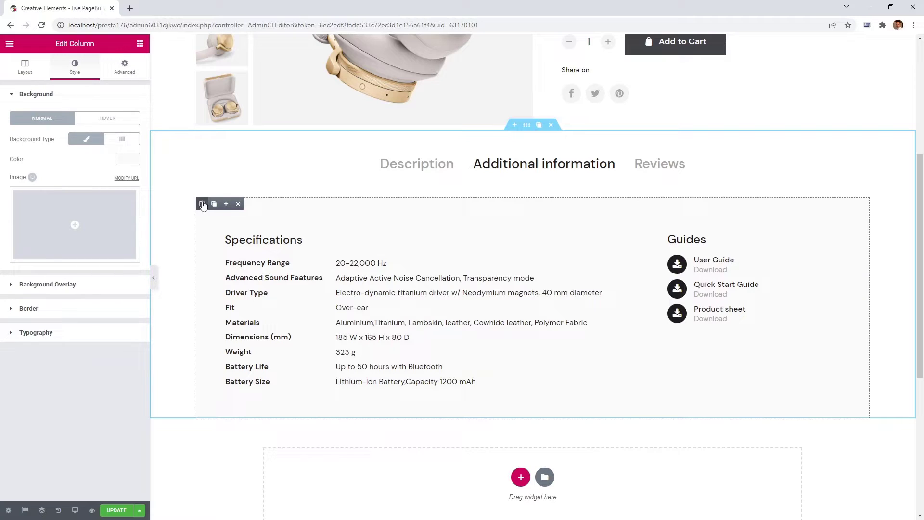
left_click(127, 72)
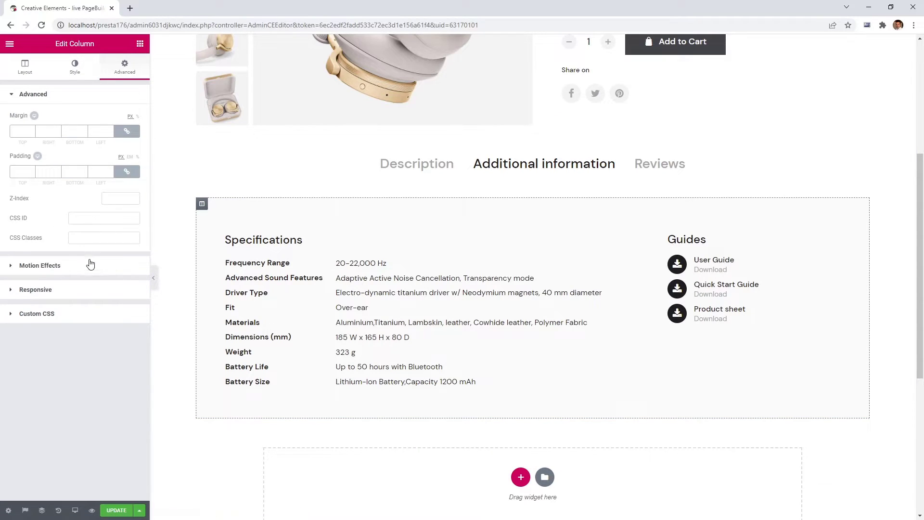
left_click(90, 267)
left_click(80, 156)
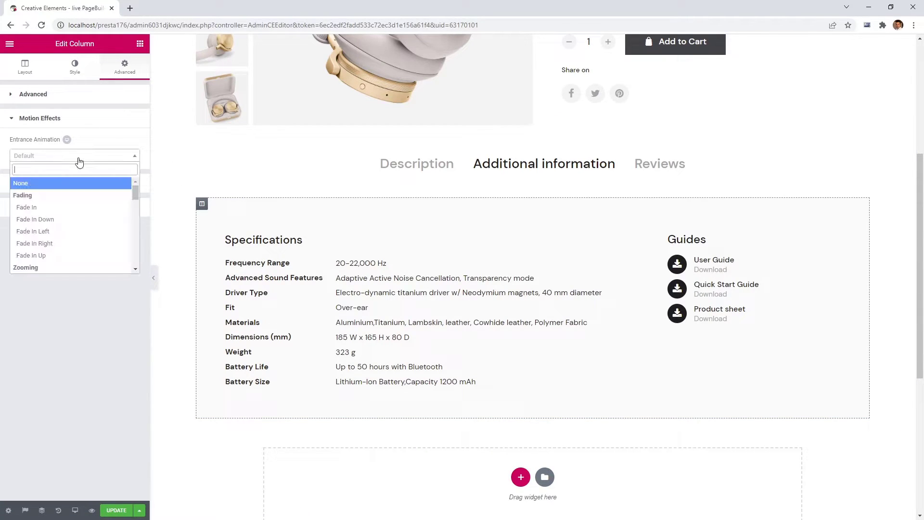
left_click(28, 207)
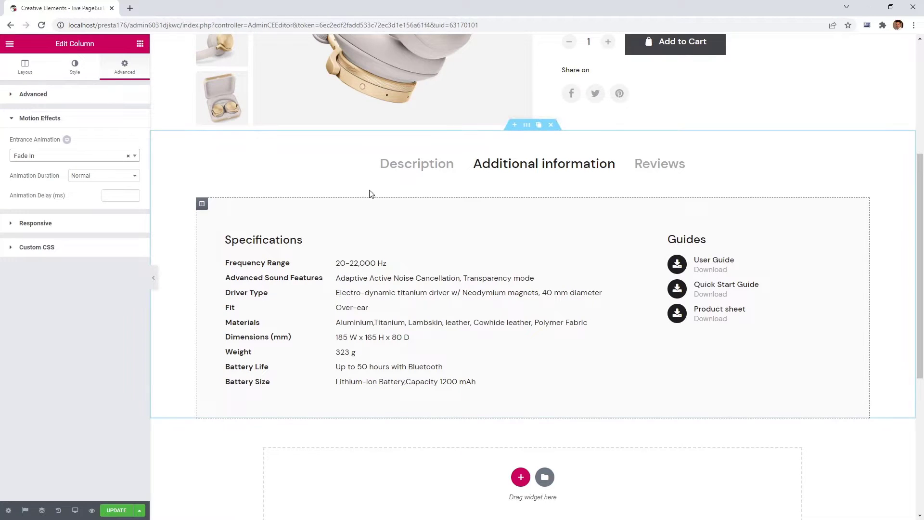
left_click(417, 170)
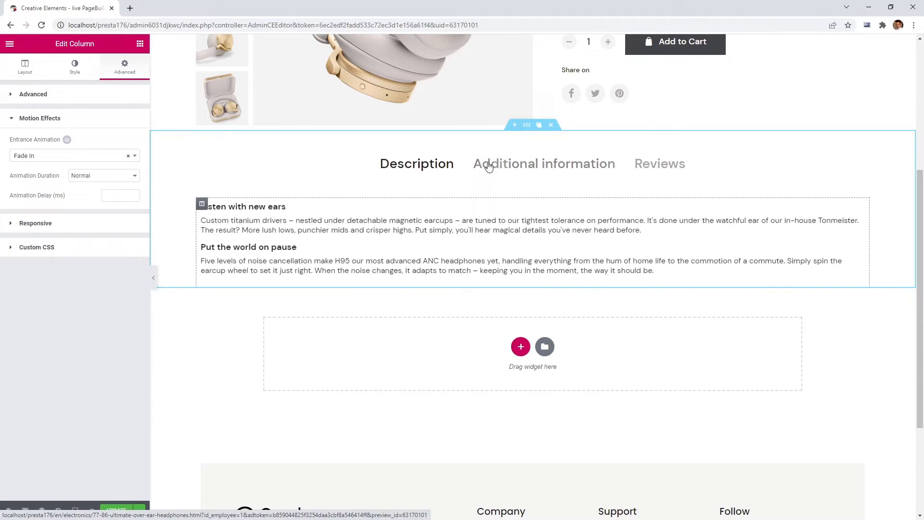
left_click(511, 166)
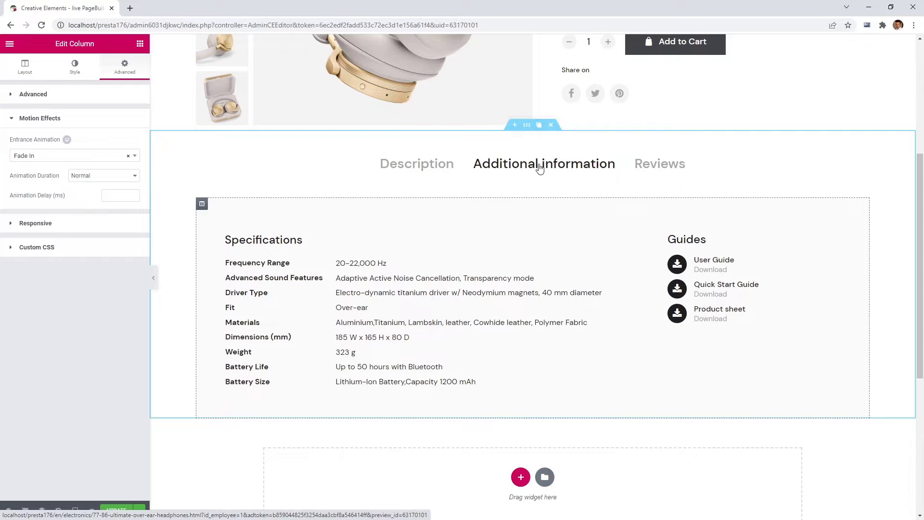
Add a Module widget to the Reviews tab, showing Product Comments with the hook displayFooterProduct.
left_click(650, 173)
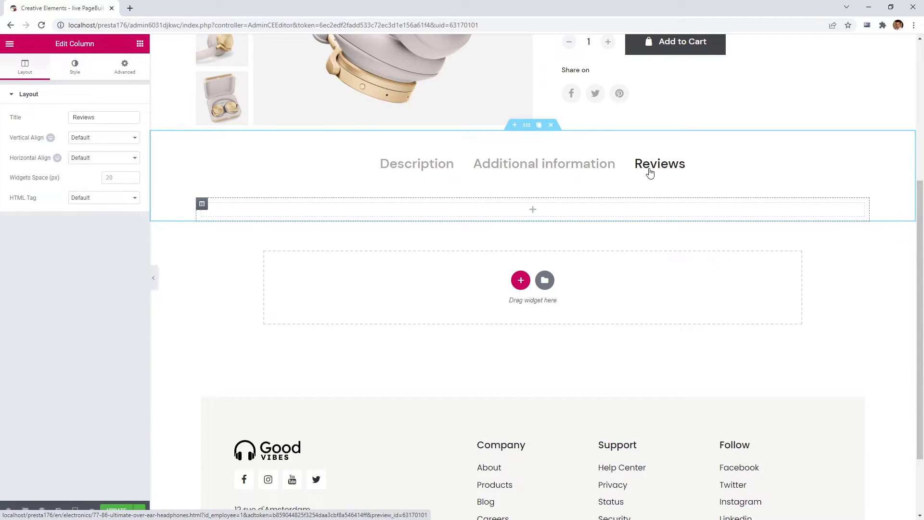
left_click(139, 44)
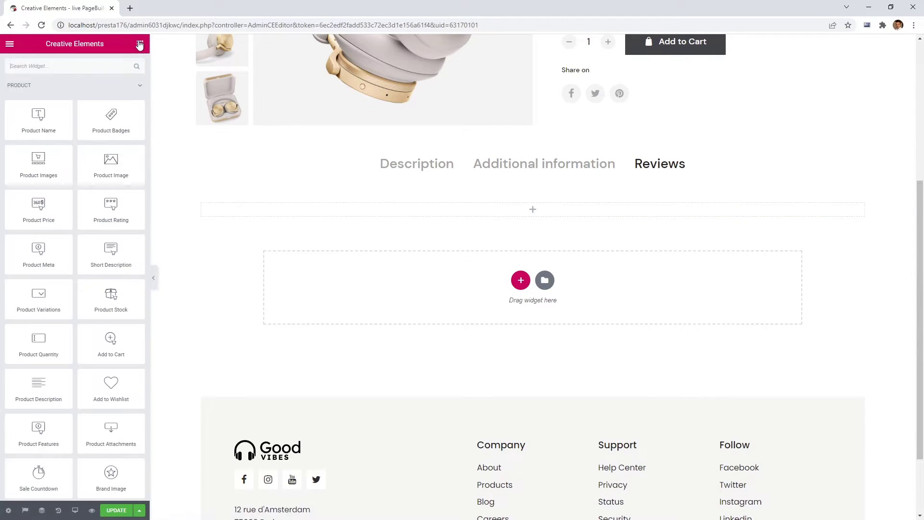
type("module")
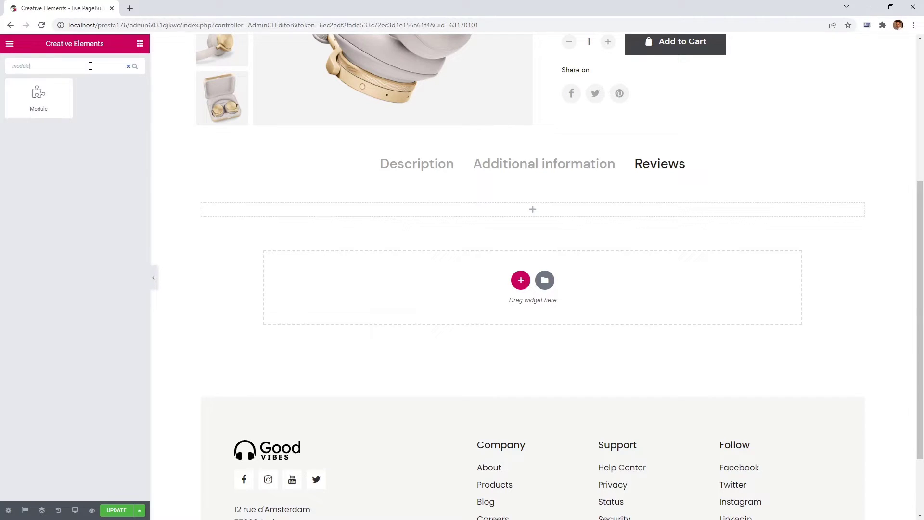
left_click_drag(38, 99, 385, 221)
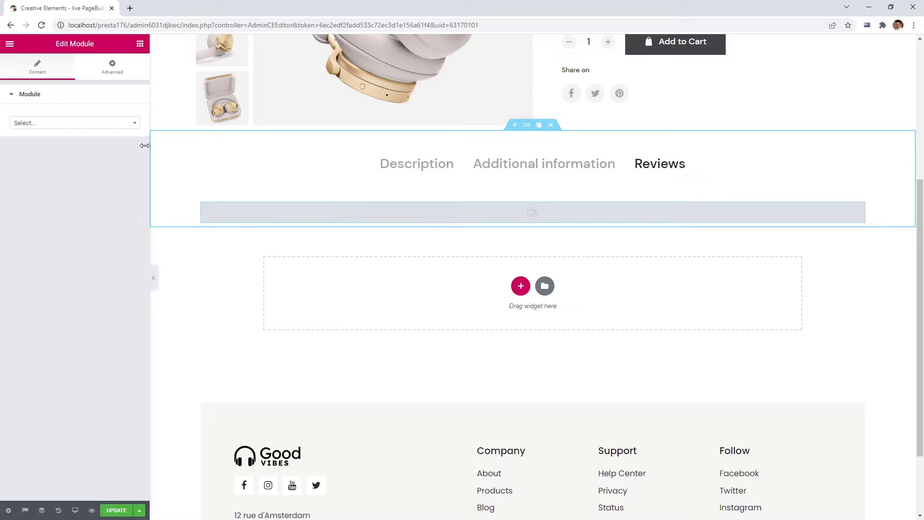
left_click(117, 124)
left_click_drag(134, 158, 139, 206)
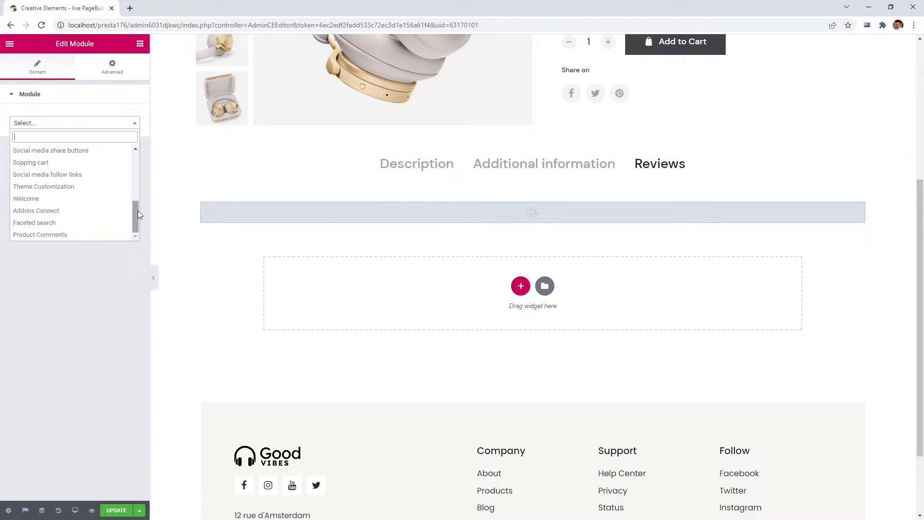
left_click(106, 223)
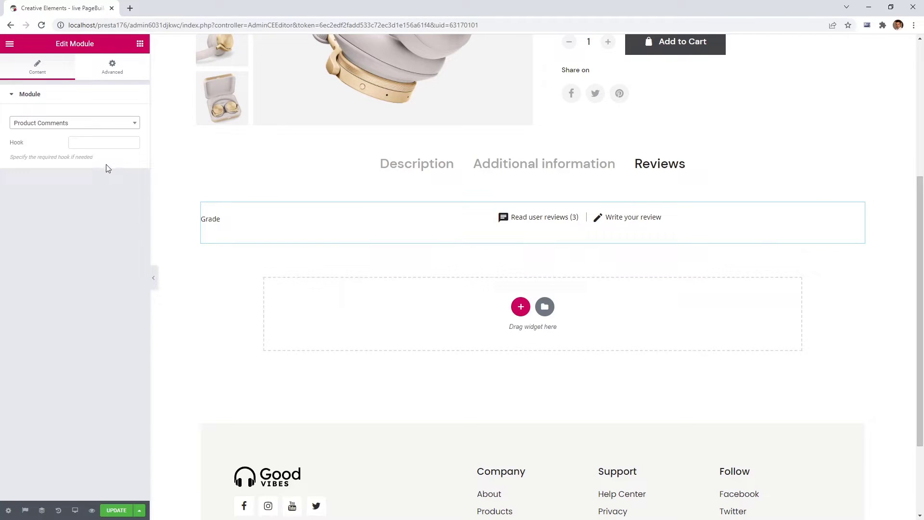
left_click(106, 143)
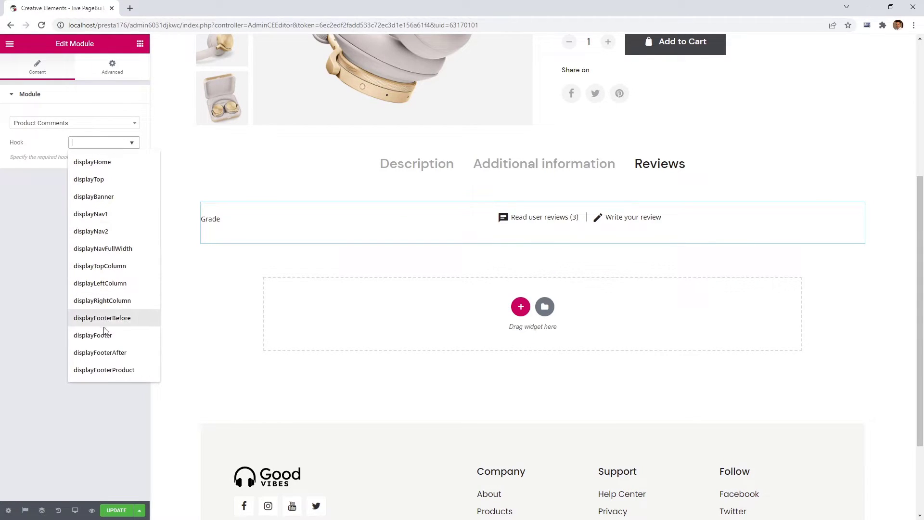
left_click(103, 370)
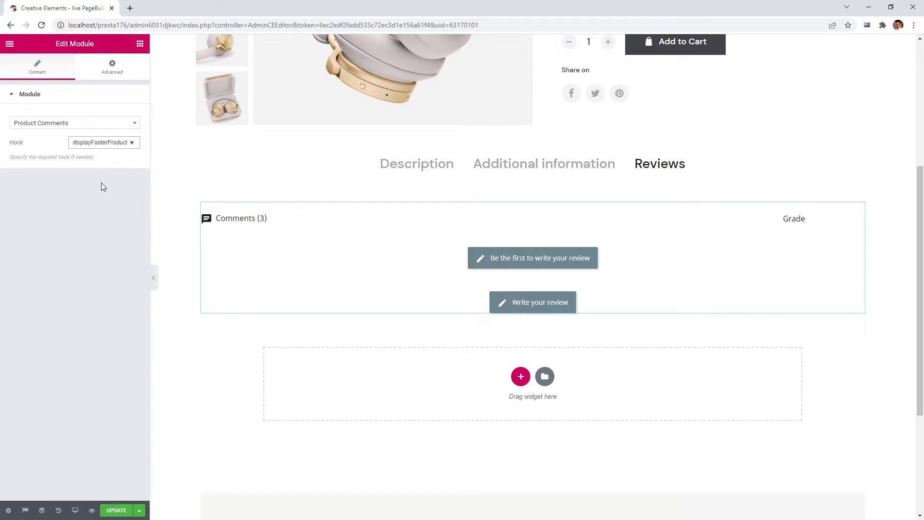
Set the Product Comments module's padding to 0 px at the top and 15 px on the other three sides.
left_click(111, 71)
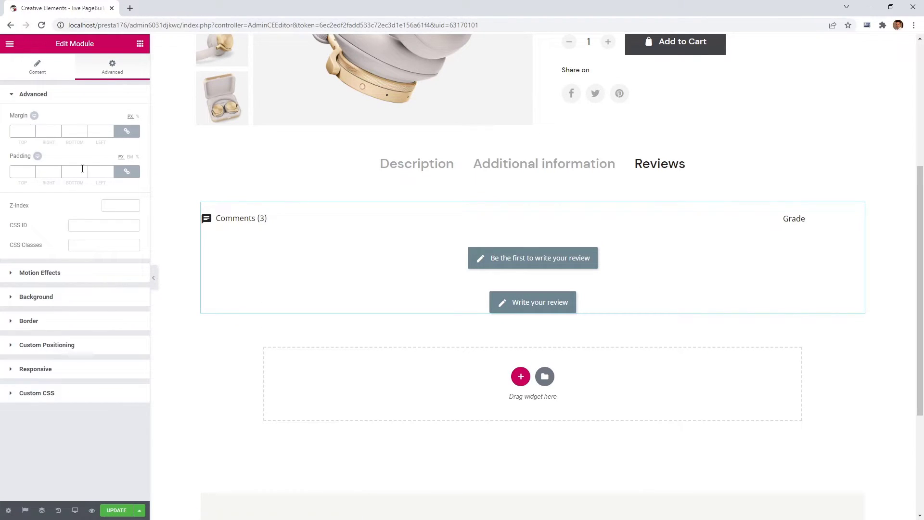
left_click(21, 173)
type("15")
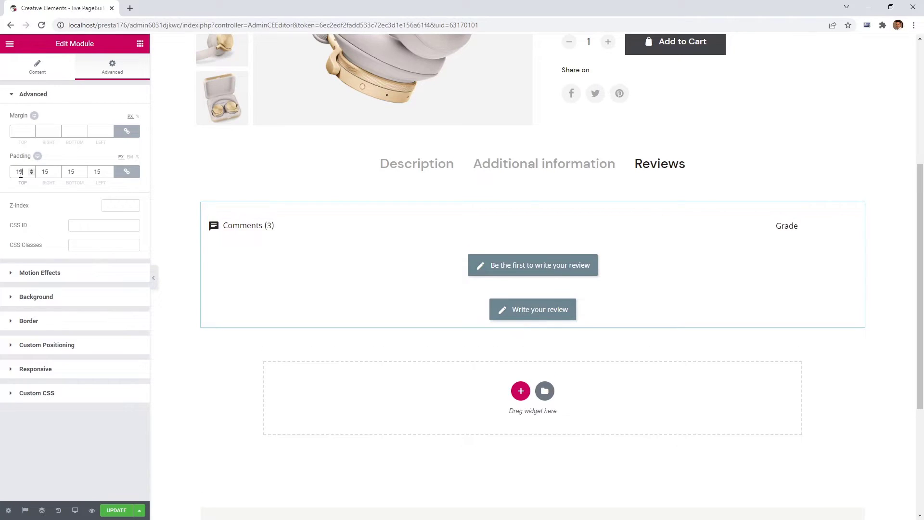
left_click(127, 172)
type("0")
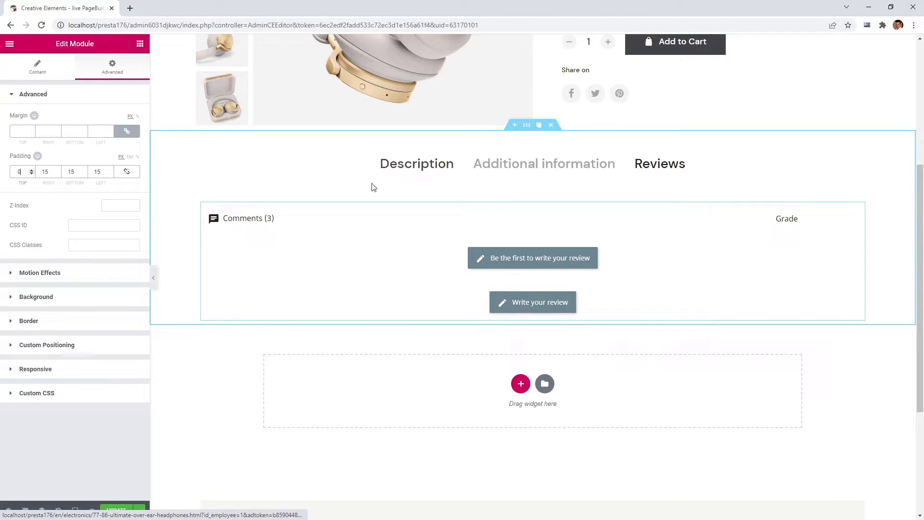
Apply the Fade In entrance animation to the Reviews column and switch to the Description tab.
left_click(202, 204)
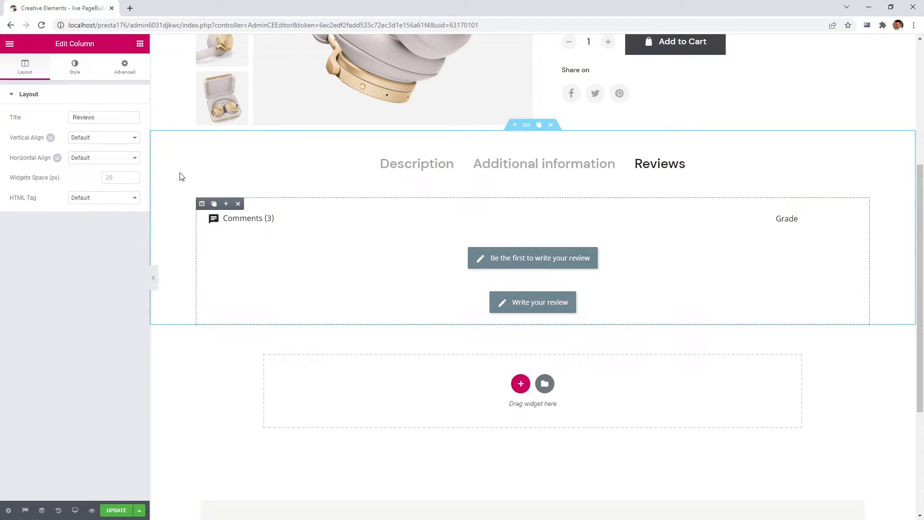
left_click(128, 73)
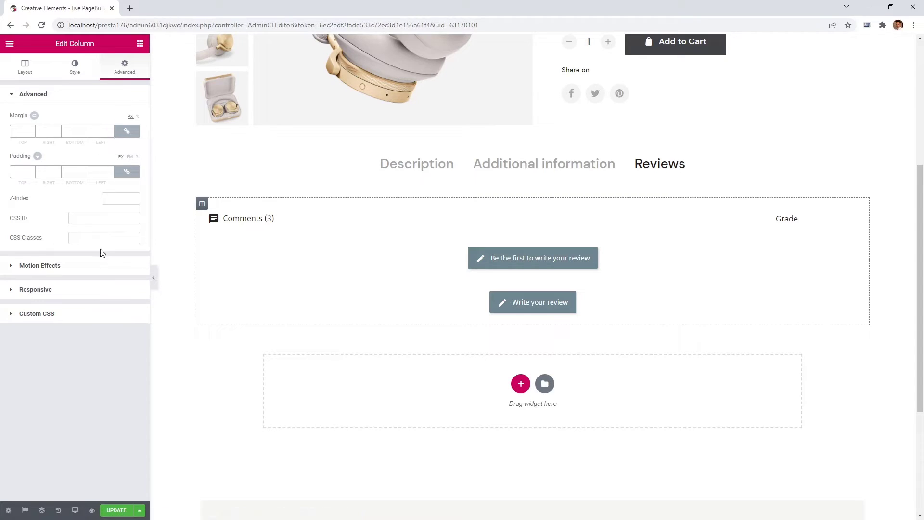
left_click(100, 264)
left_click(87, 157)
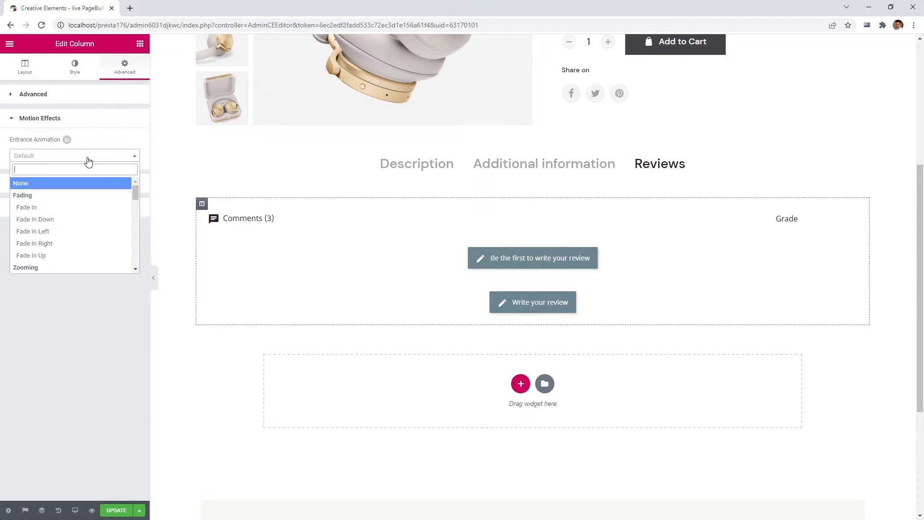
left_click(74, 207)
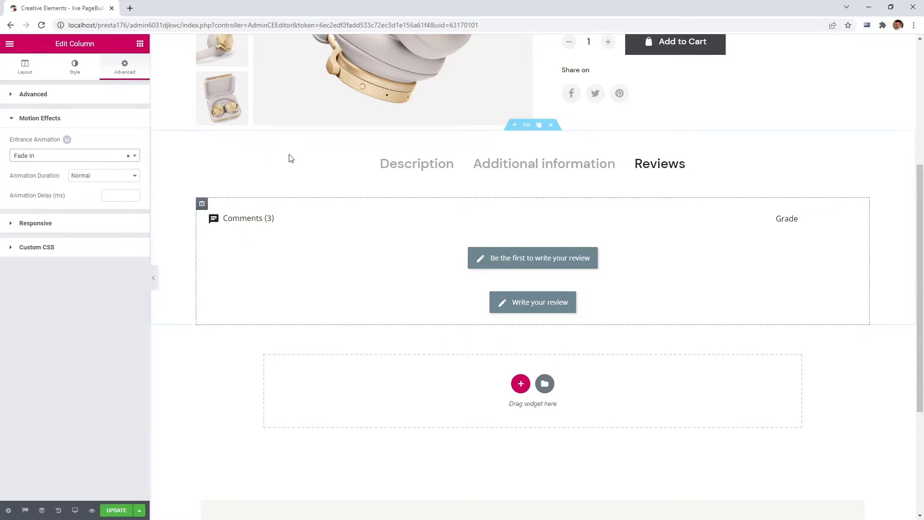
left_click(389, 166)
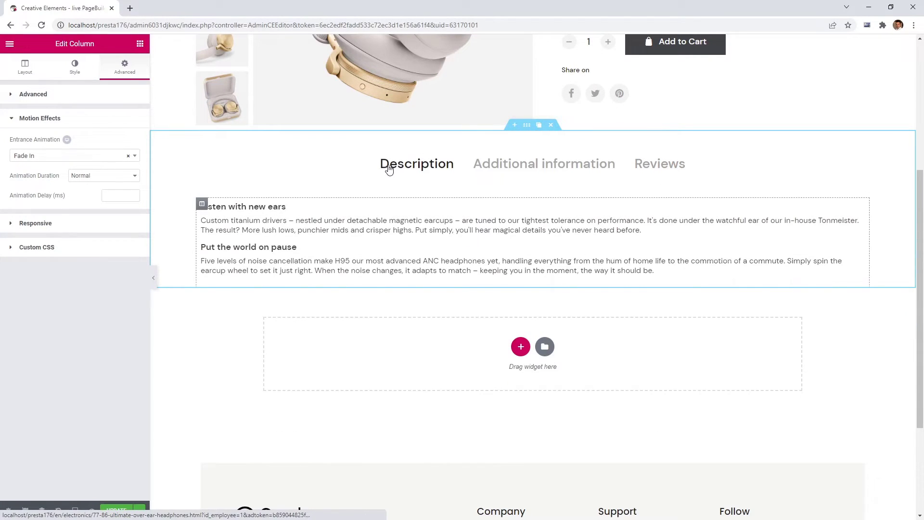
Add a Product Carousel widget in a new section below the product tabs and set its skin to Custom.
left_click(139, 43)
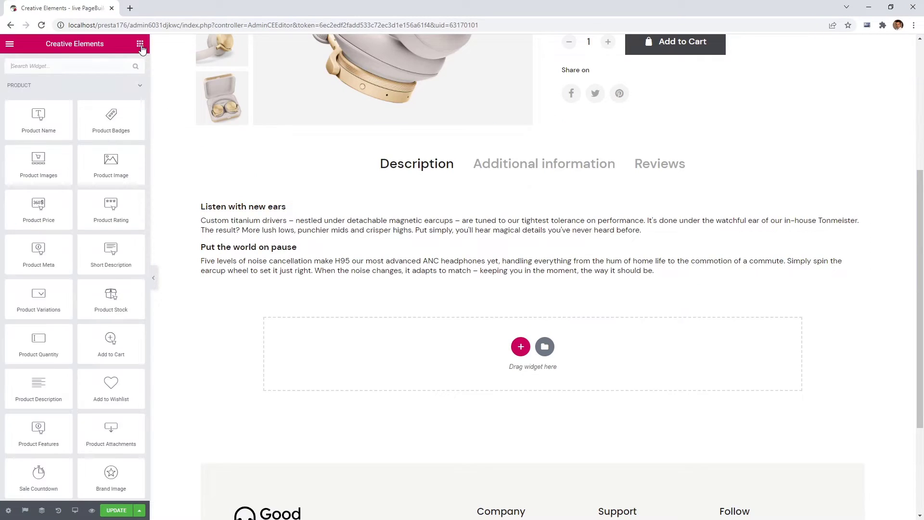
scroll(84, 197, "down", 20)
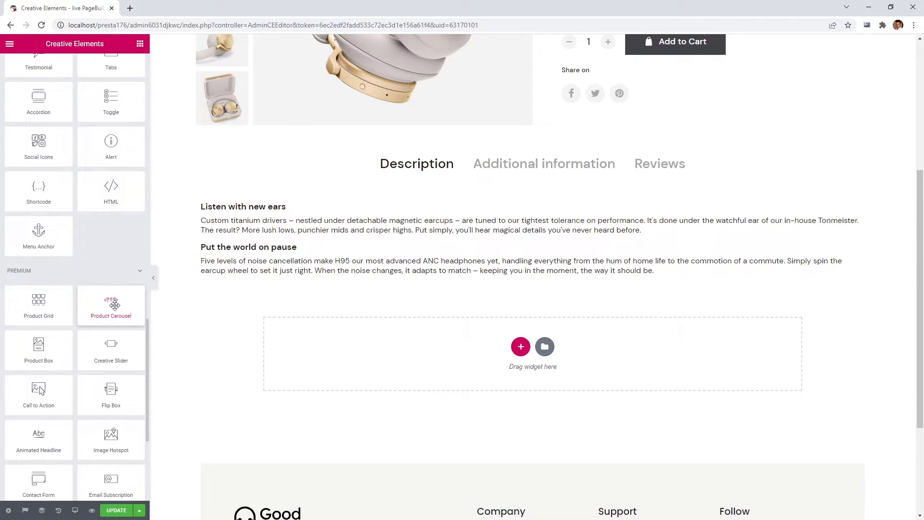
left_click_drag(114, 306, 437, 346)
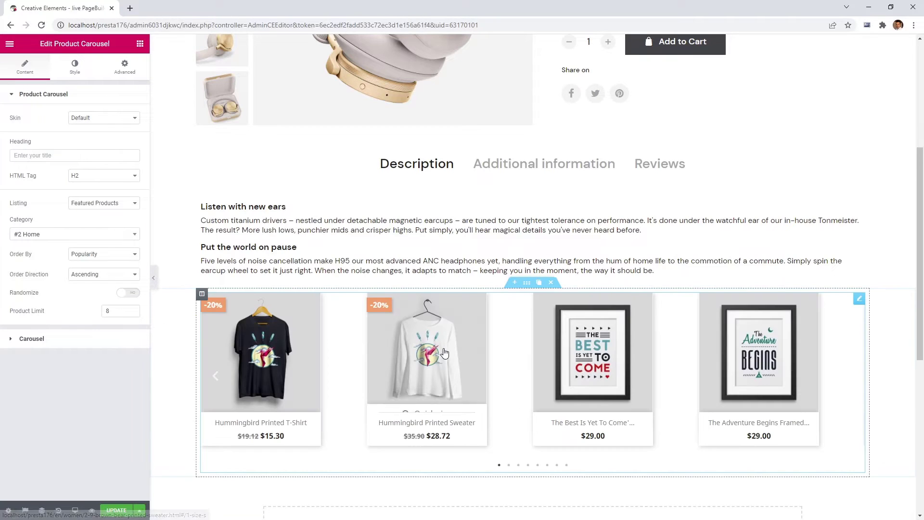
left_click(109, 118)
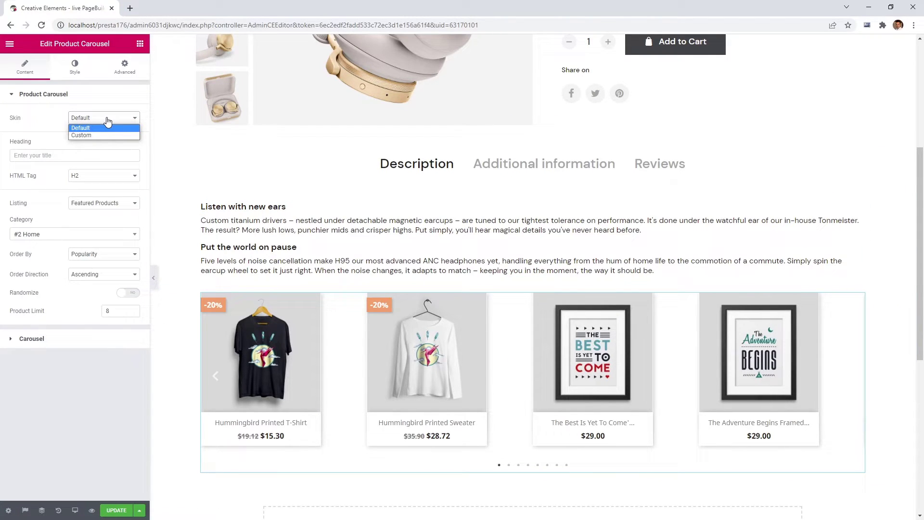
left_click(102, 135)
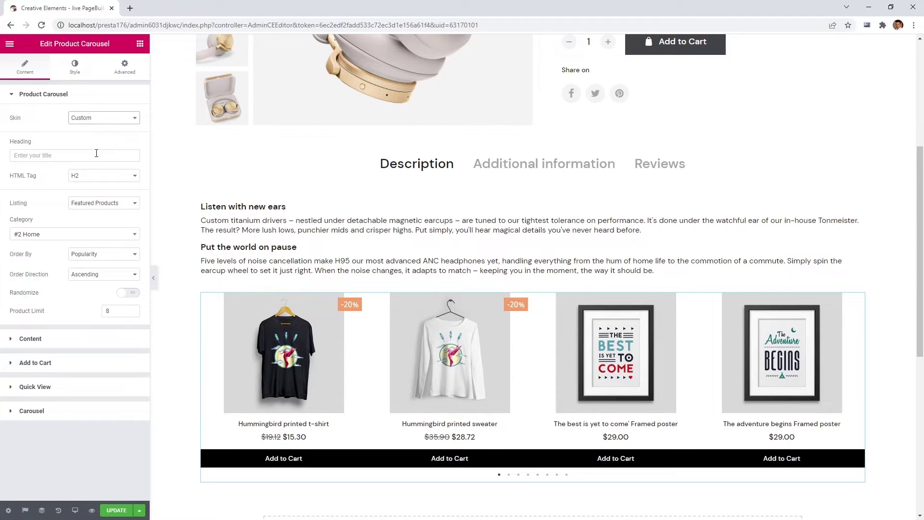
Turn off autoplay for the product carousel.
left_click(88, 411)
left_click(83, 342)
left_click(82, 356)
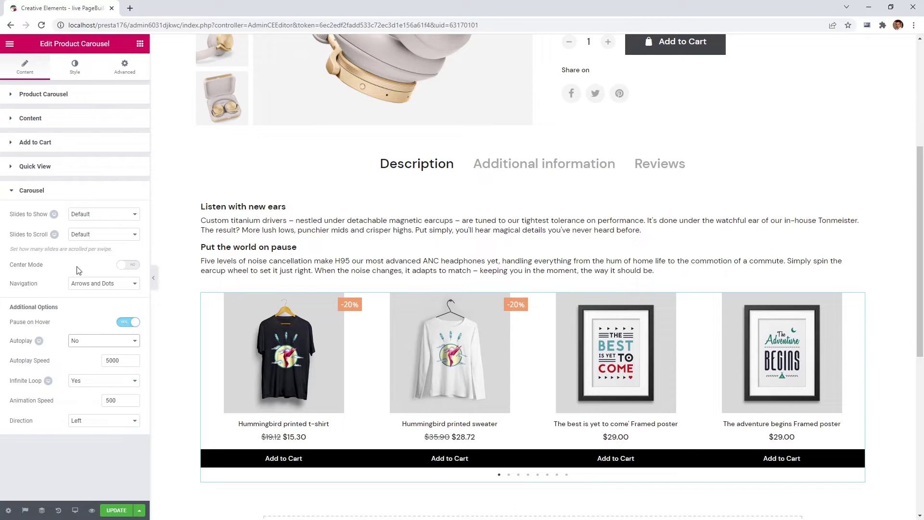
Give the carousel the heading Accessories and set its listing to Related Products.
left_click(83, 95)
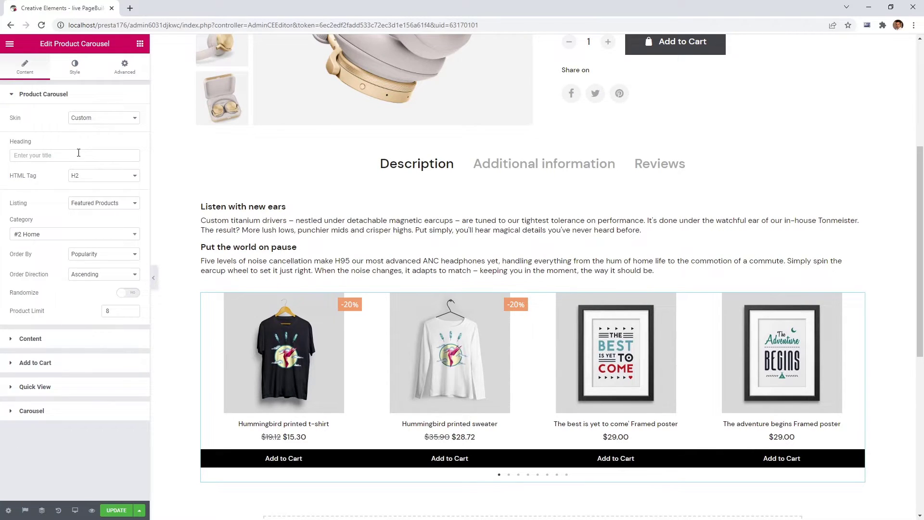
left_click(79, 155)
type("Accessories")
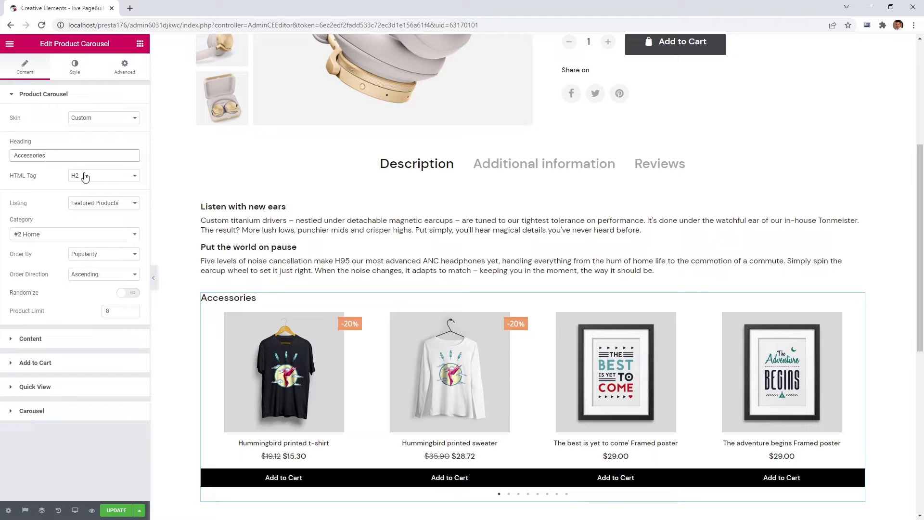
left_click(92, 204)
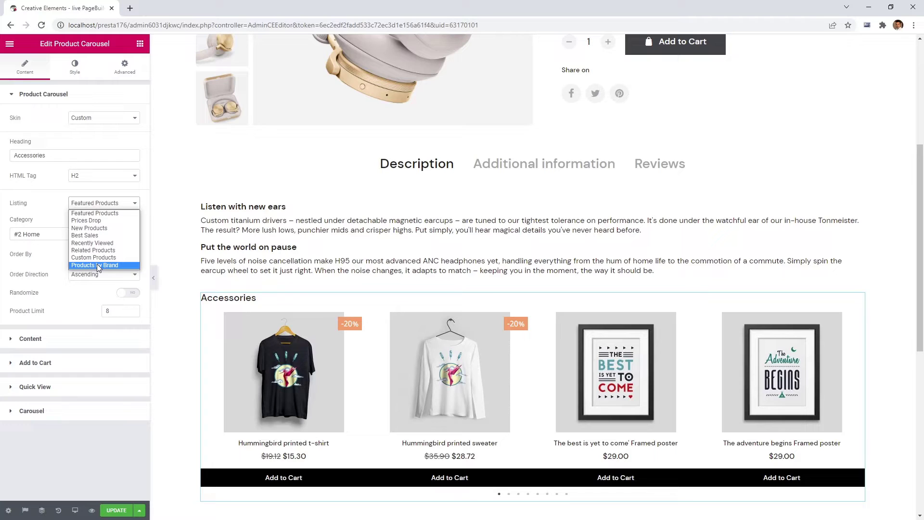
key("Up")
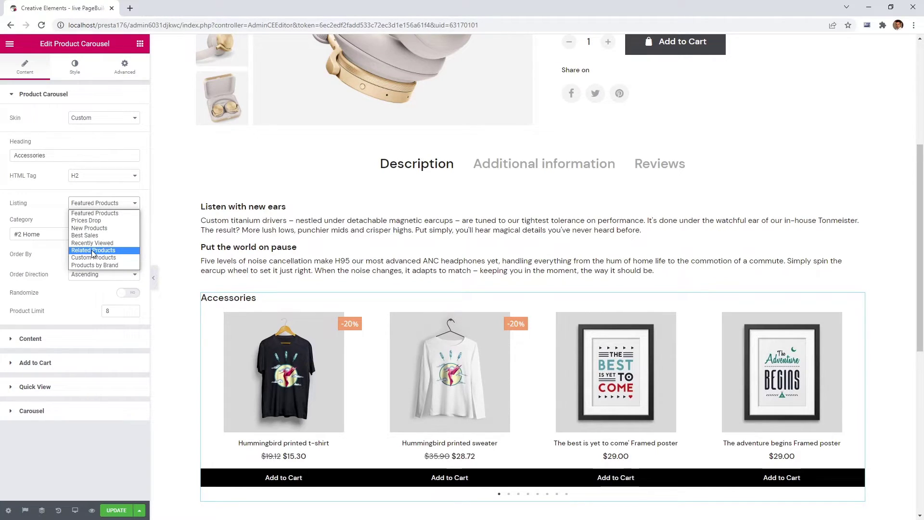
left_click(93, 250)
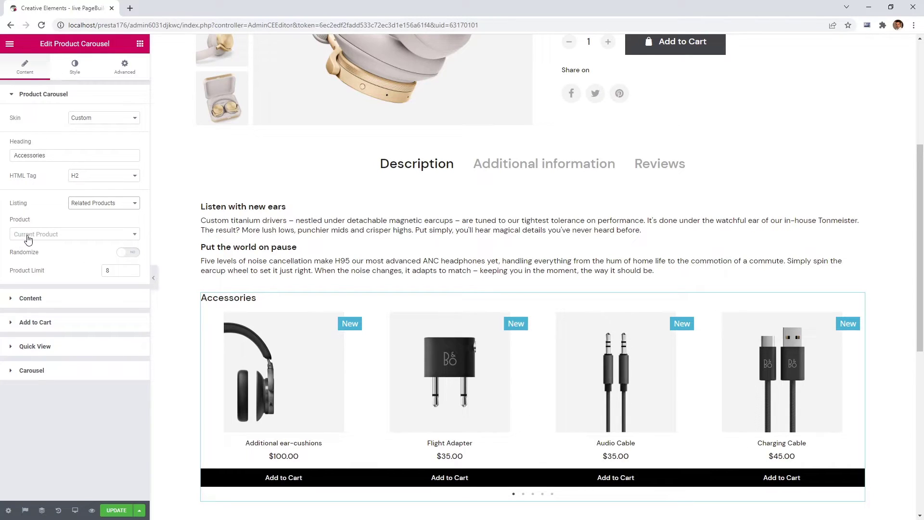
Set the carousel's image size to medium_default - 452 x 452 and hide its Add to Cart buttons.
left_click(72, 298)
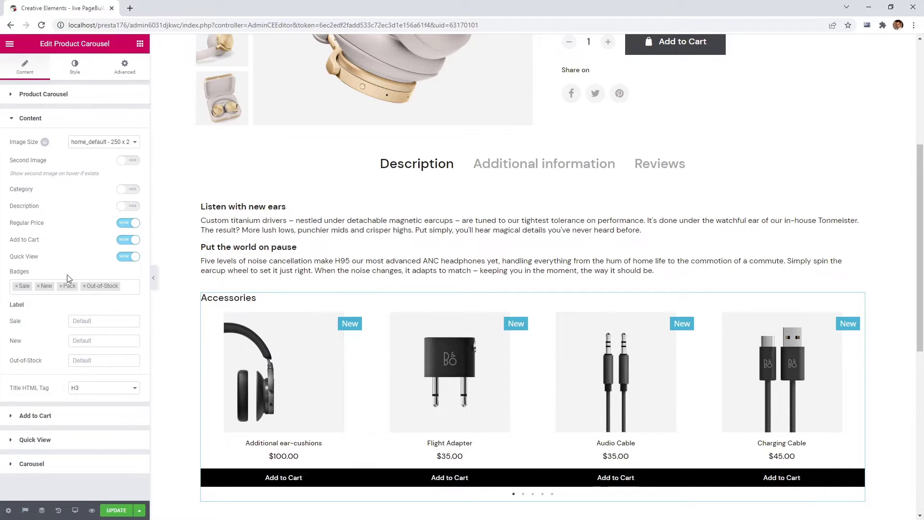
left_click(77, 145)
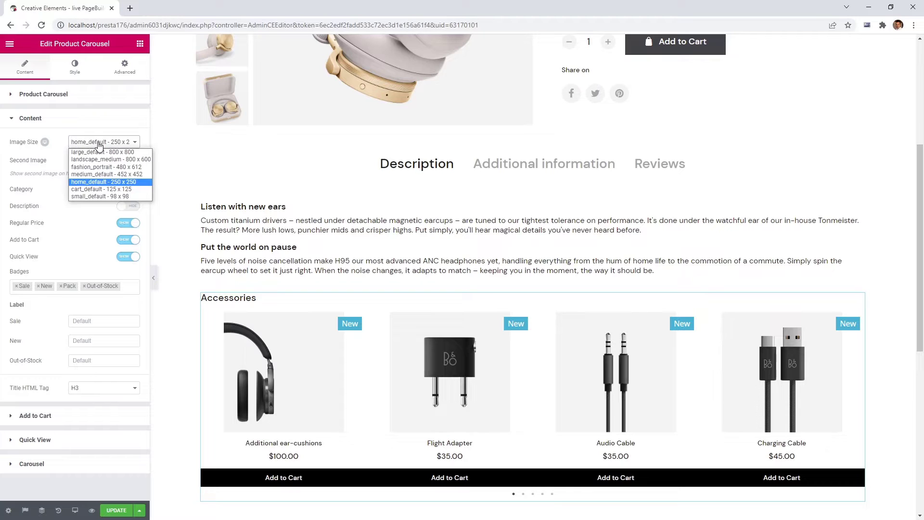
left_click(104, 175)
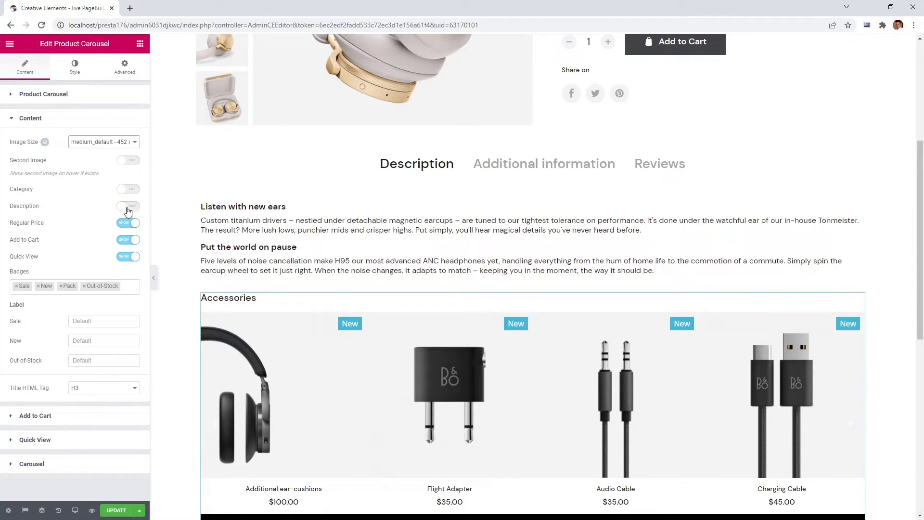
scroll(182, 299, "down", 2)
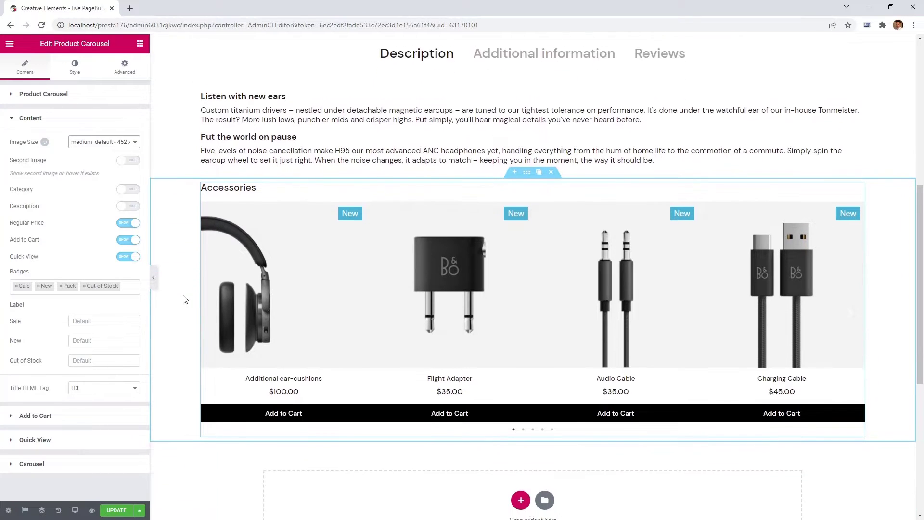
scroll(184, 299, "down", 1)
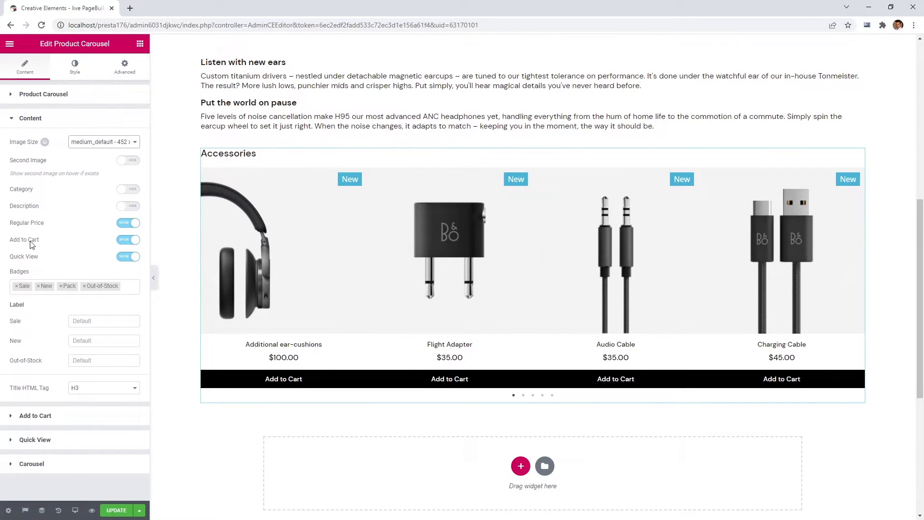
left_click(124, 244)
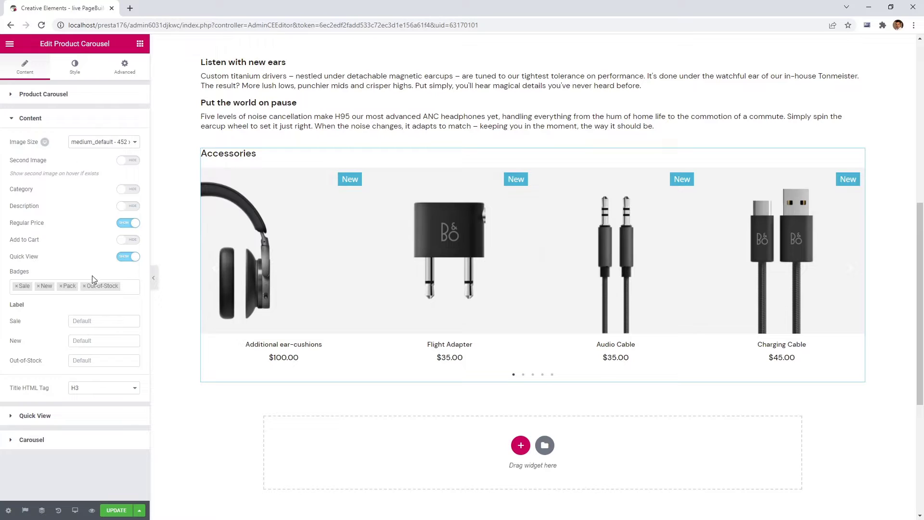
Remove the Out-of-Stock and Pack badges from the product carousel, keeping Sale and New.
left_click(85, 287)
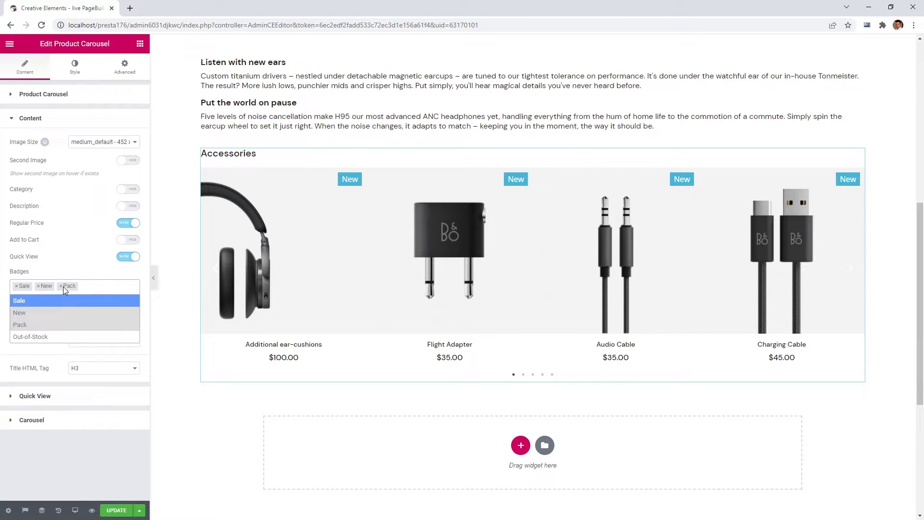
left_click(62, 287)
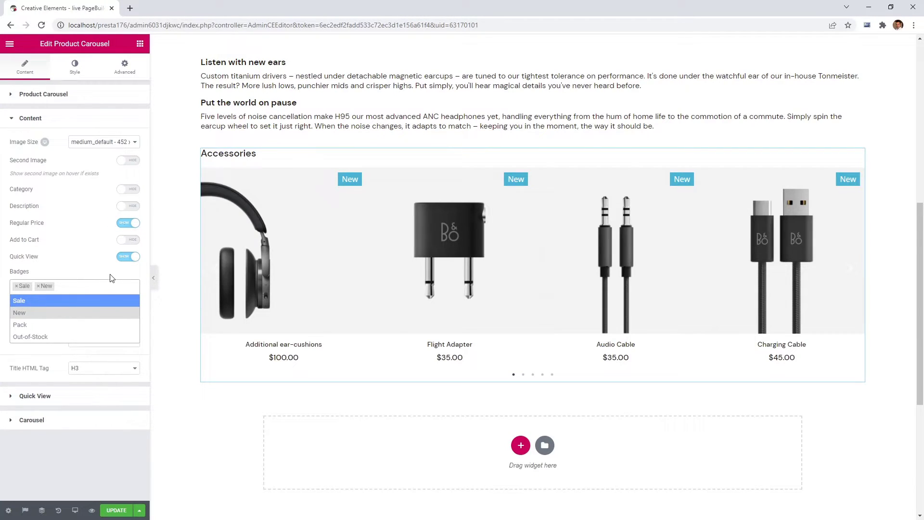
left_click(114, 275)
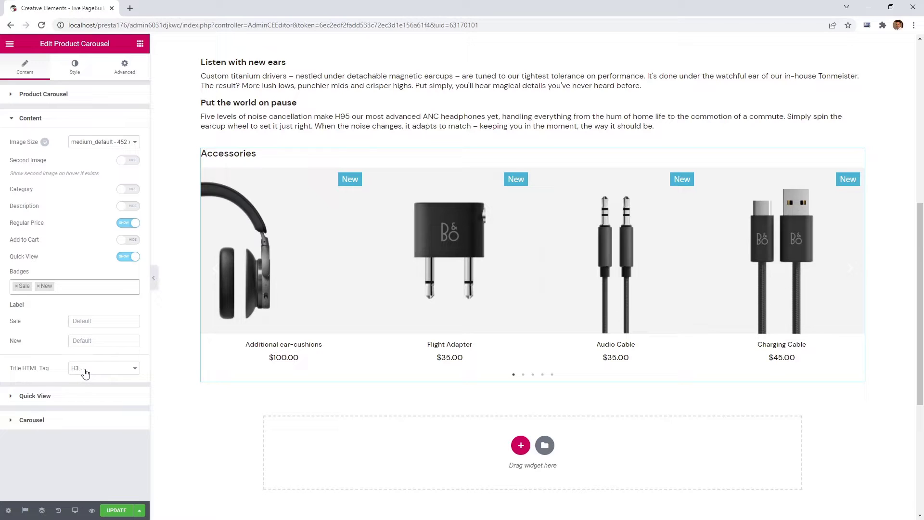
Set the product carousel's navigation to Arrows only.
left_click(71, 397)
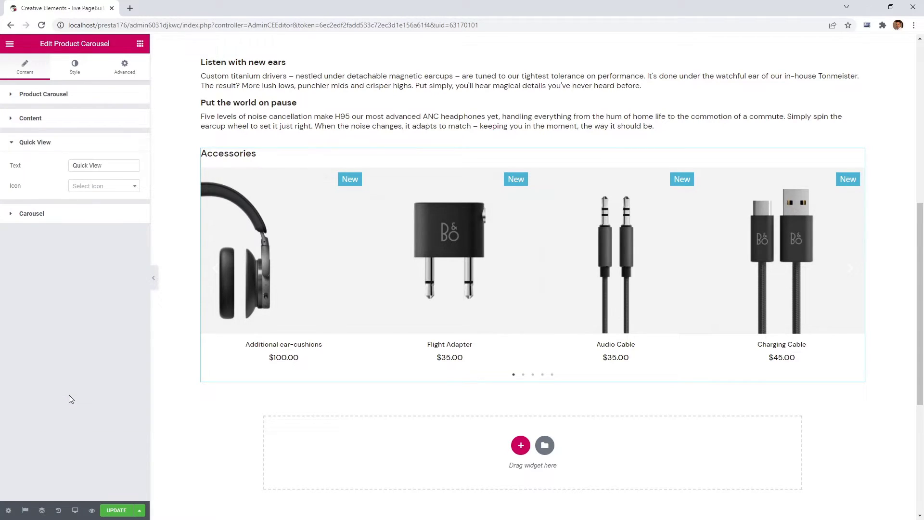
left_click(66, 216)
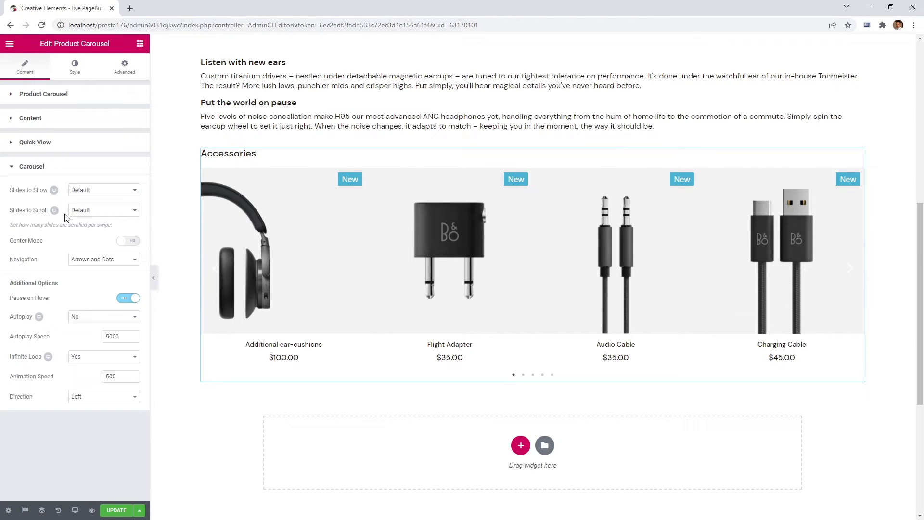
left_click(90, 260)
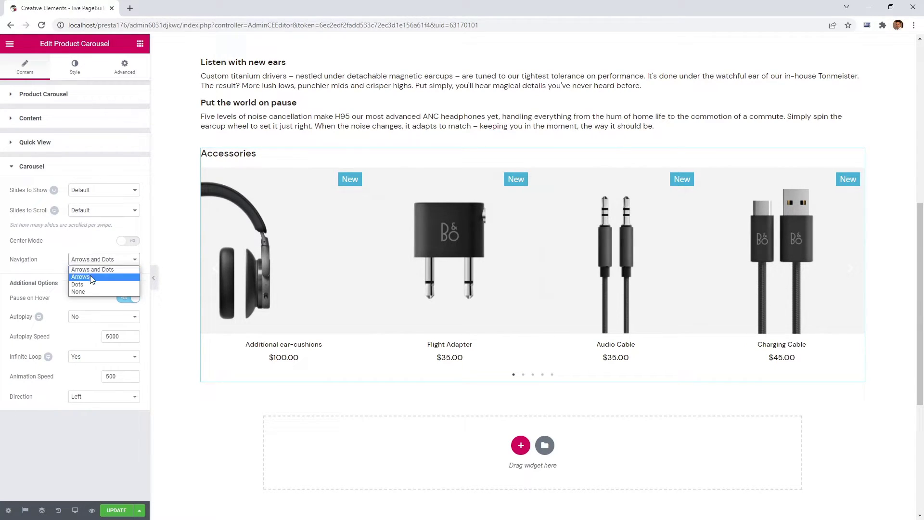
left_click(90, 277)
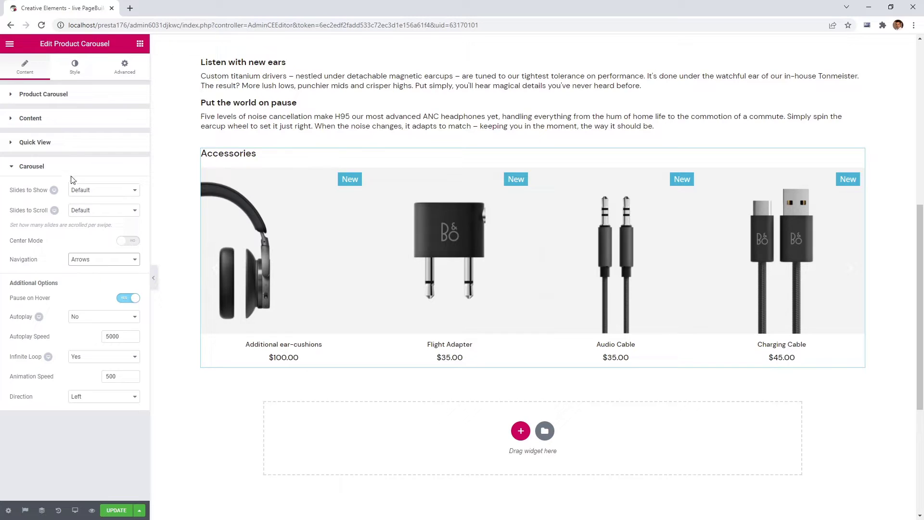
Style the Accessories heading with a 28 px font size, a spacing of 40 and center alignment.
left_click(76, 68)
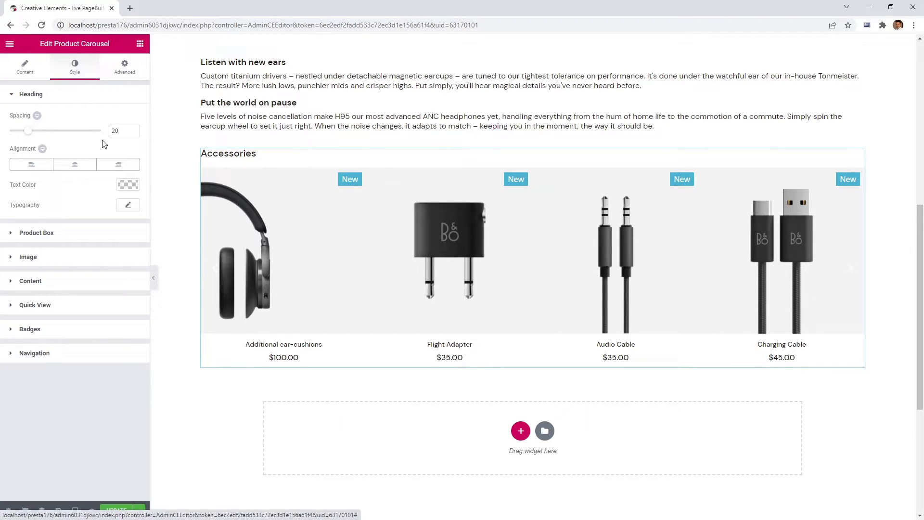
left_click(129, 206)
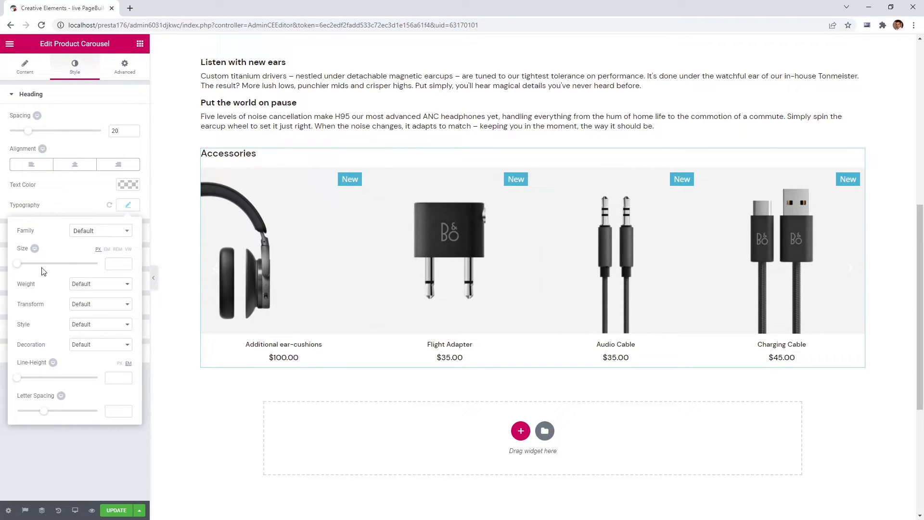
left_click_drag(17, 268, 28, 266)
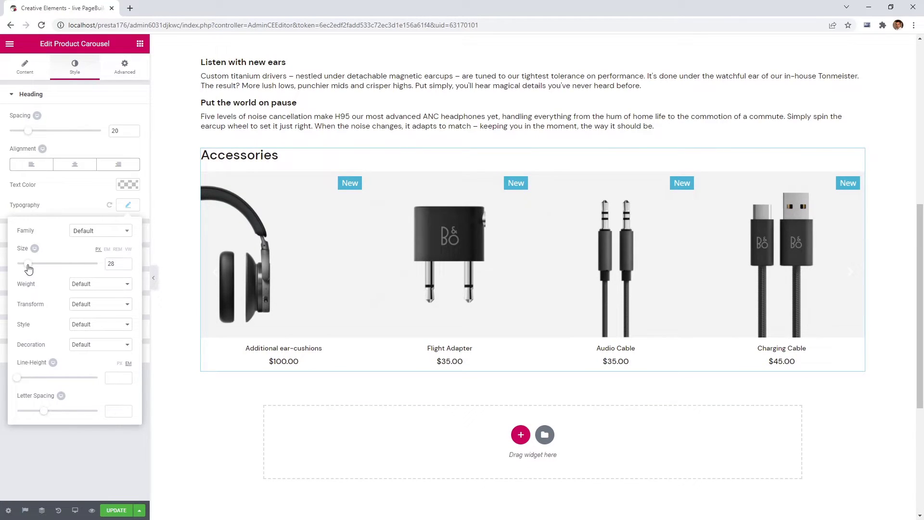
left_click(127, 207)
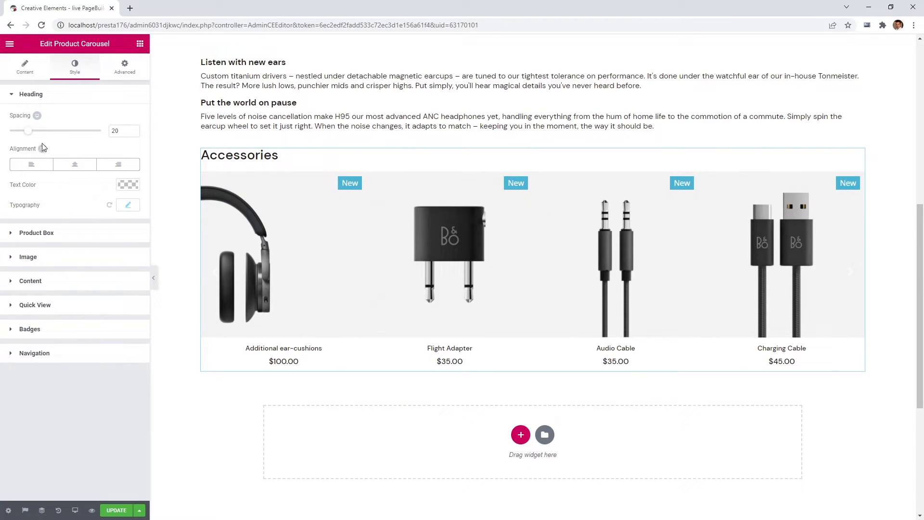
left_click_drag(28, 132, 47, 138)
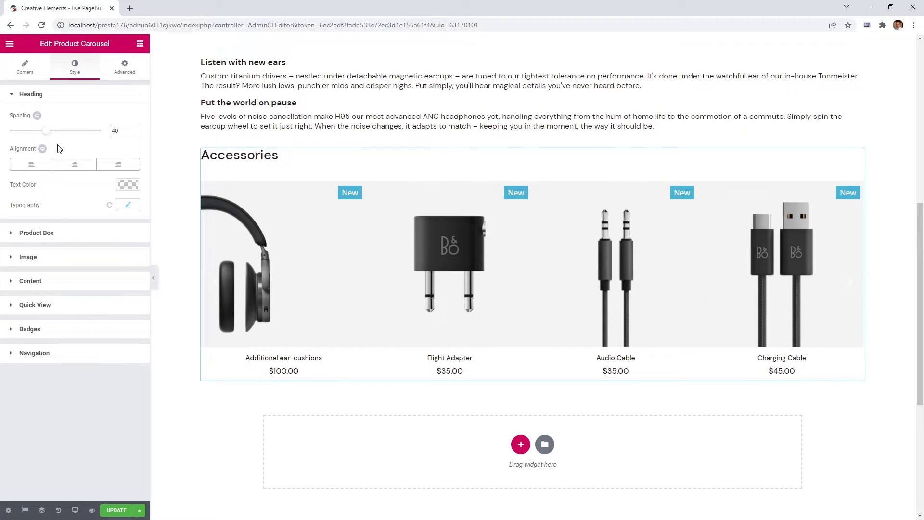
left_click(78, 169)
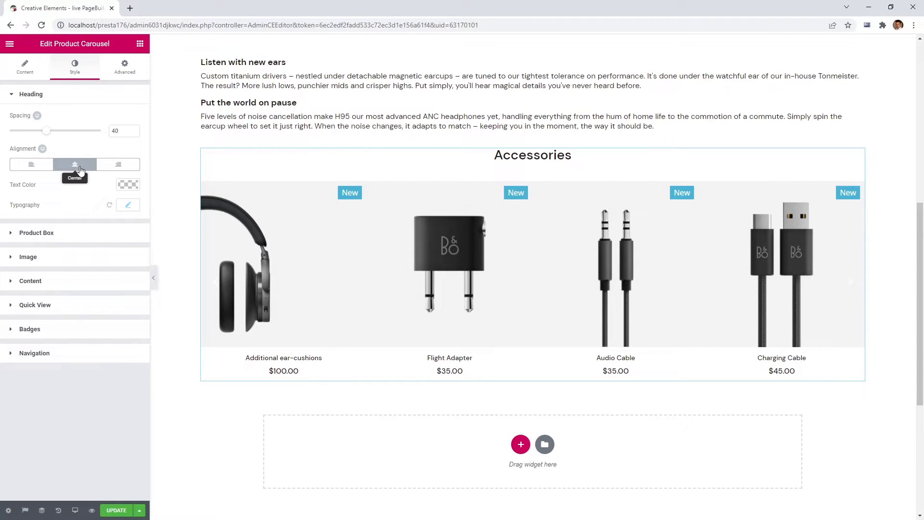
Set the product carousel's columns gap to 10 px and left-align the product content.
left_click(81, 233)
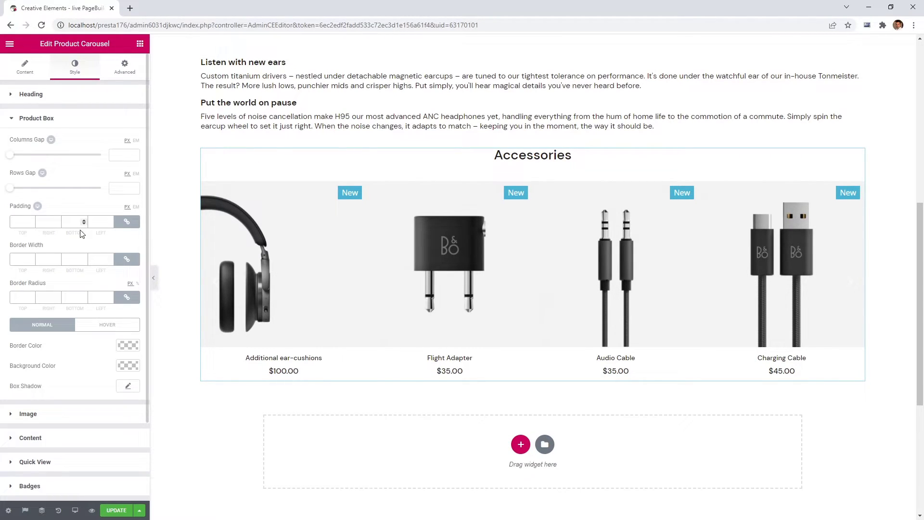
left_click_drag(10, 154, 21, 158)
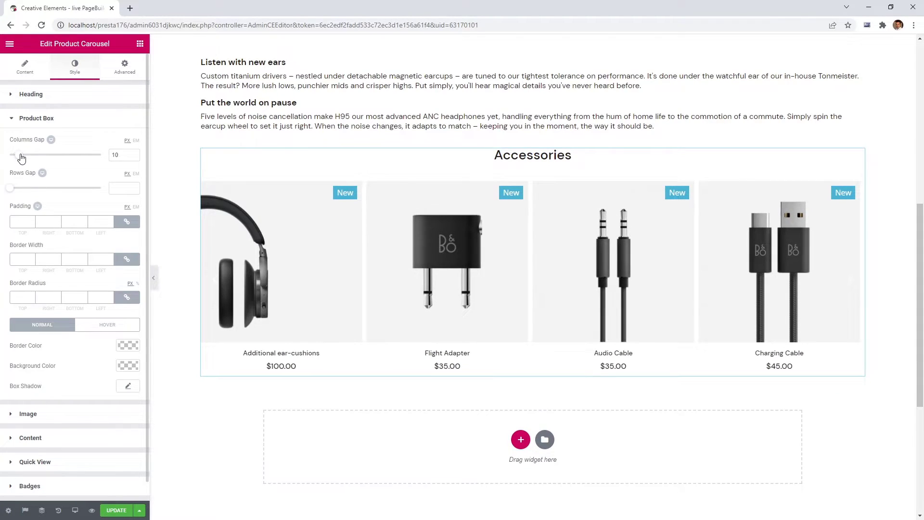
left_click(72, 436)
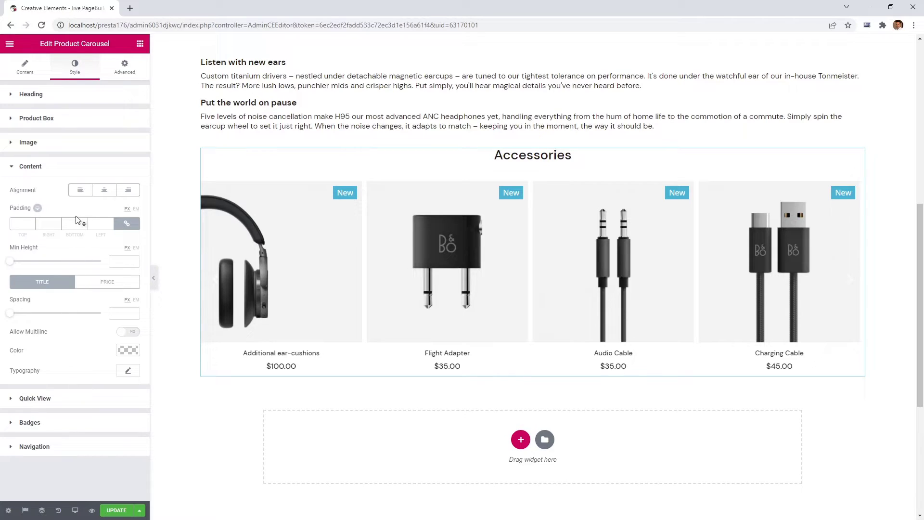
left_click(77, 192)
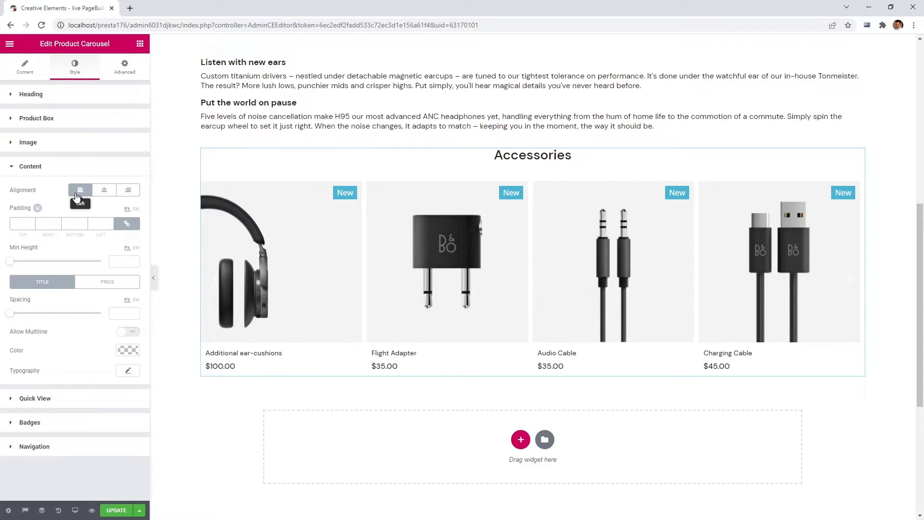
Style the carousel's product titles with a 16 px font size and weight 400.
left_click(128, 372)
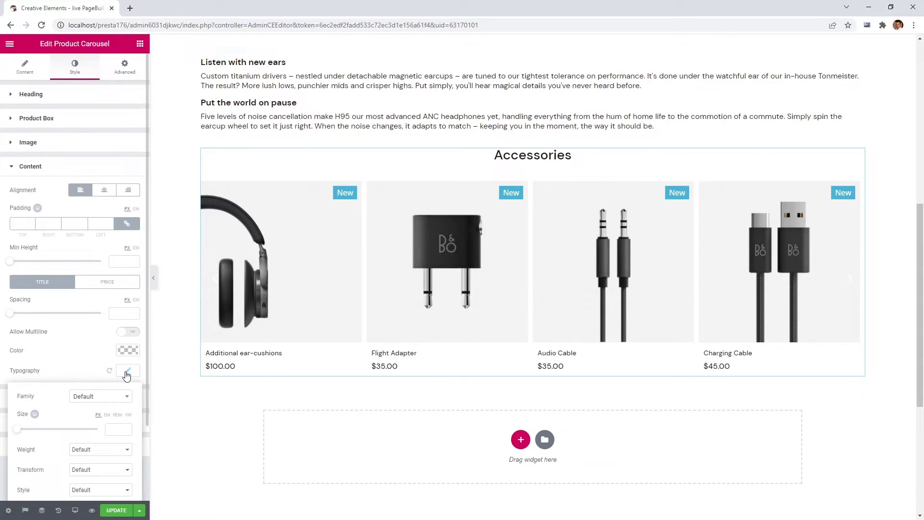
scroll(127, 376, "down", 2)
left_click_drag(18, 343, 25, 344)
left_click(86, 360)
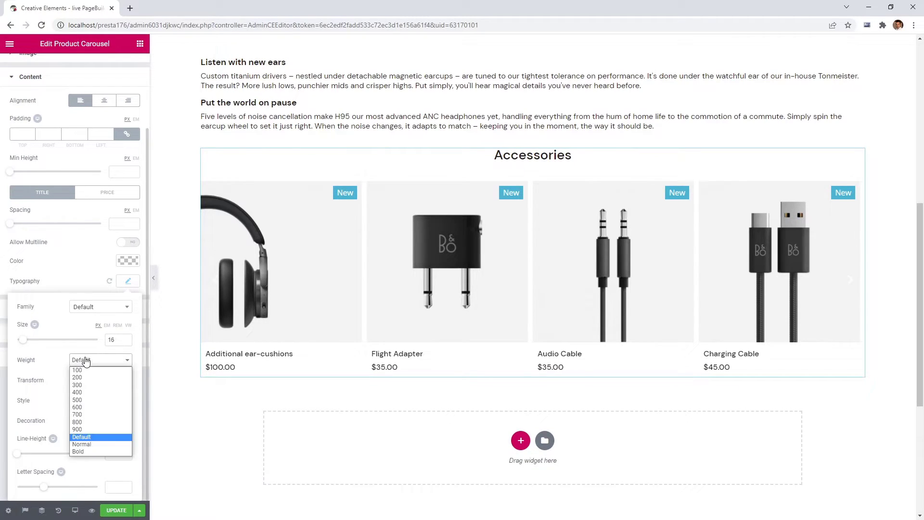
left_click(97, 392)
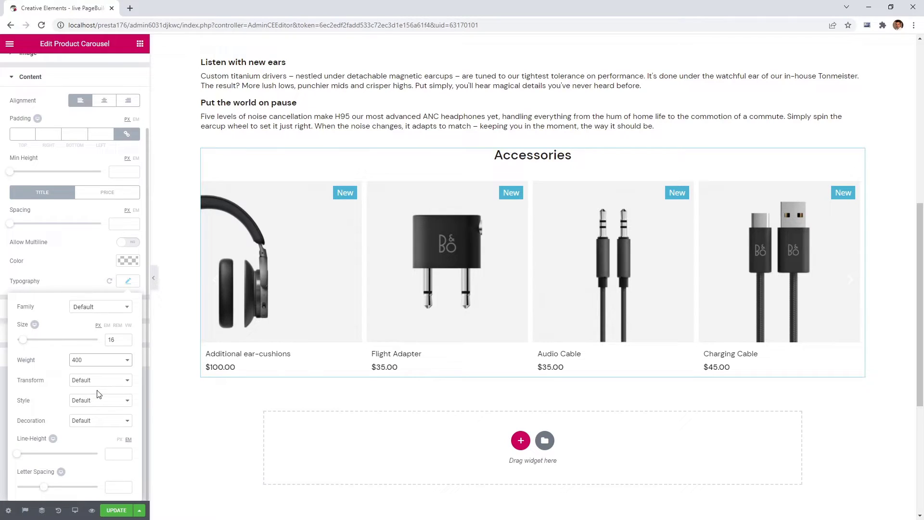
left_click(121, 285)
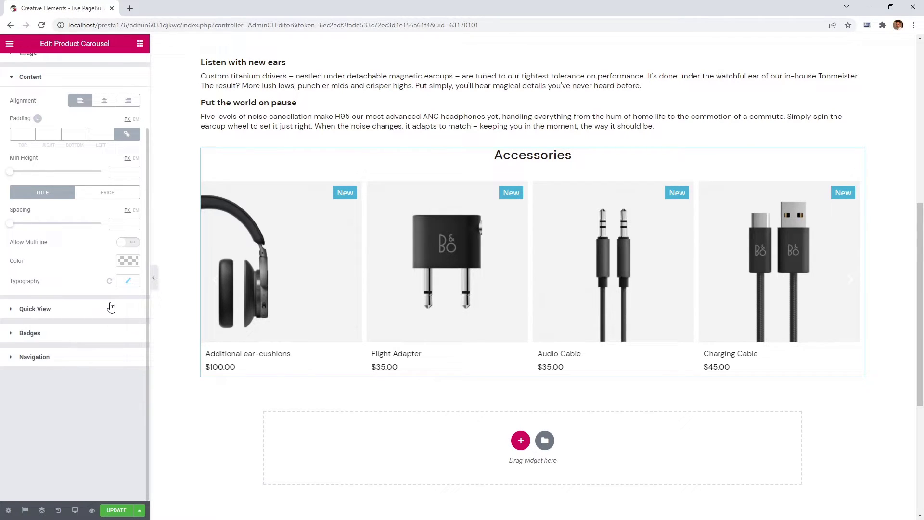
Style the Quick View text with a 14 px font size, Uppercase transform and 3.4 em line height.
left_click(110, 309)
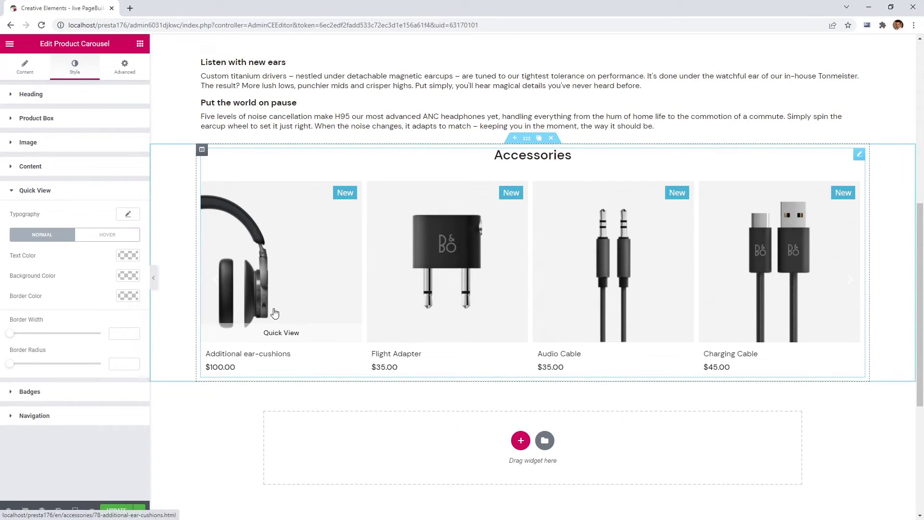
left_click(127, 216)
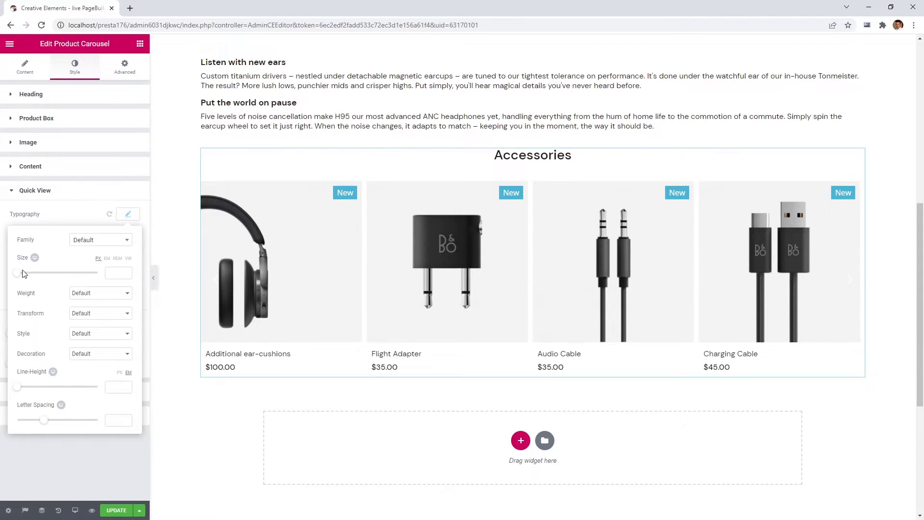
left_click(92, 322)
left_click(93, 330)
left_click_drag(17, 388, 40, 388)
mouse_move(258, 326)
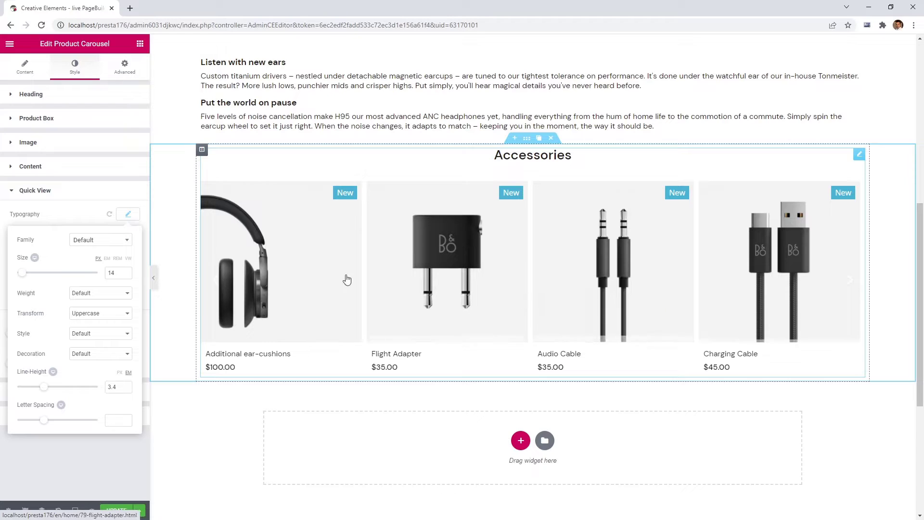
left_click(128, 214)
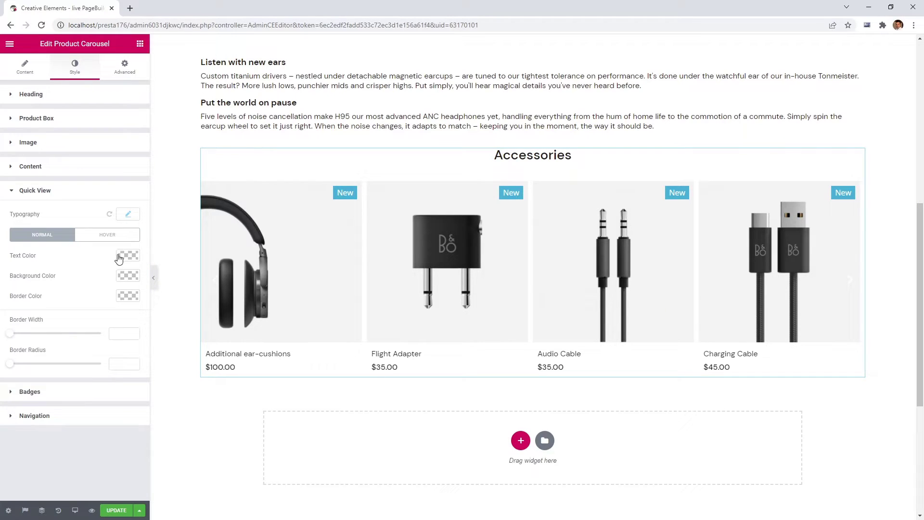
Set the carousel badges' padding to 3 px on all sides.
left_click(95, 391)
scroll(95, 390, "down", 1)
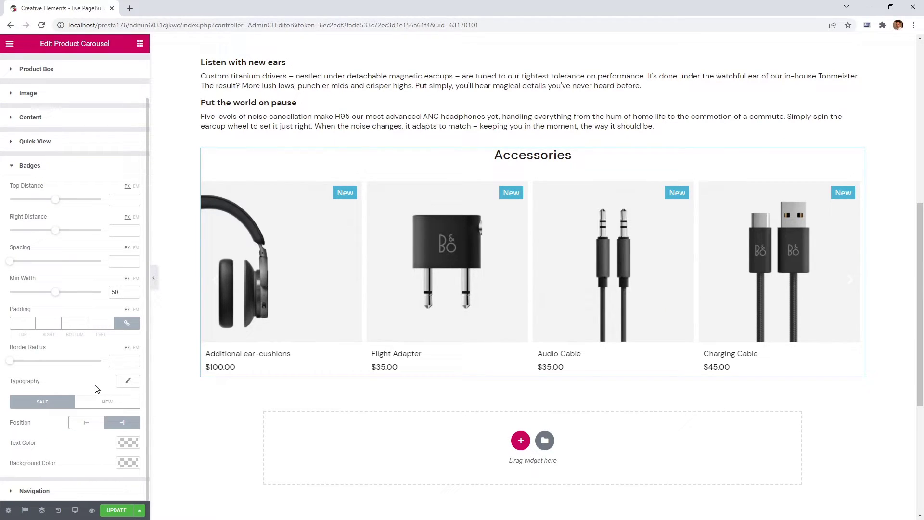
type("3")
Set the badge typography to DM Sans, 12 px, weight 600 and Uppercase.
left_click(125, 382)
scroll(124, 382, "down", 2)
left_click(105, 310)
type("dm")
left_click(107, 358)
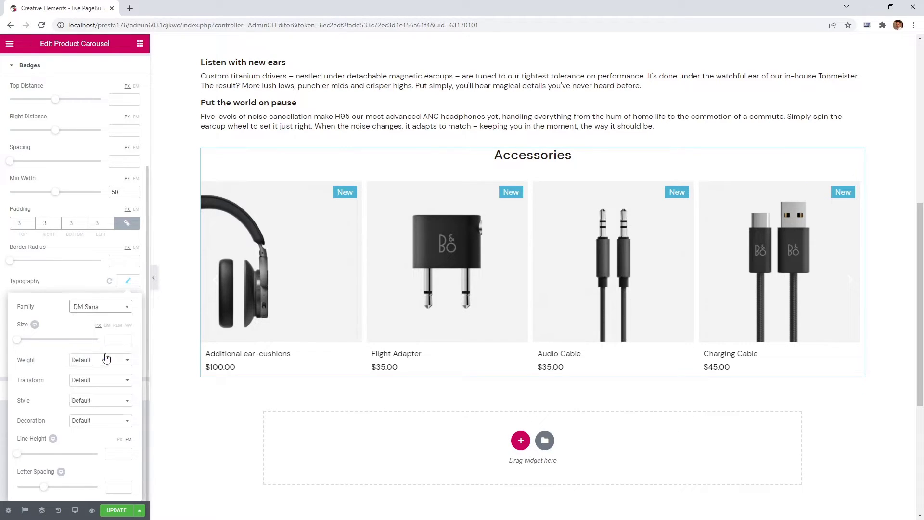
left_click_drag(17, 343, 20, 343)
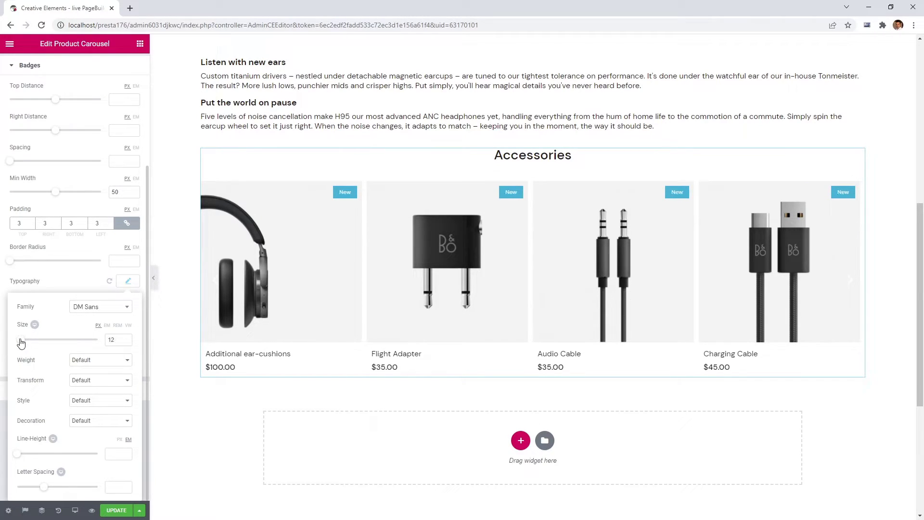
left_click(73, 361)
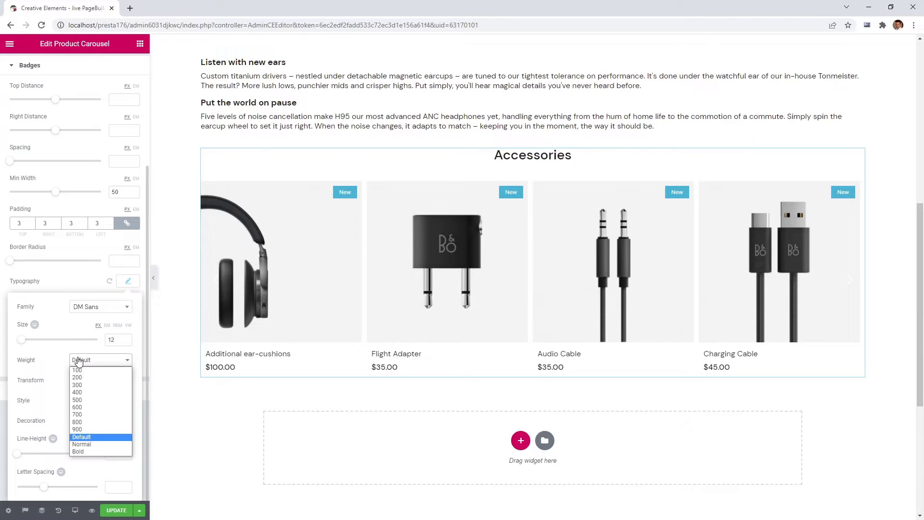
left_click(84, 409)
left_click(85, 382)
left_click(86, 395)
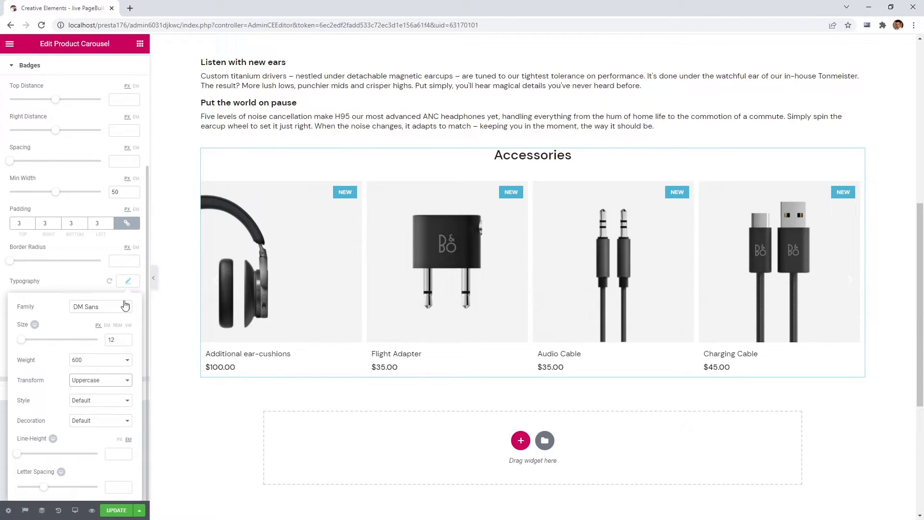
left_click(127, 282)
Give the New badge a near-black background color from the preset swatches.
left_click(110, 306)
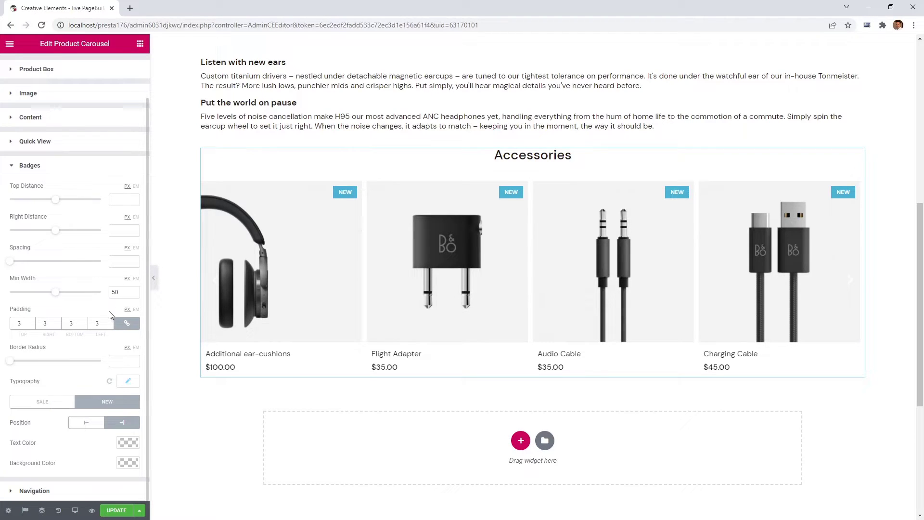
left_click(127, 463)
scroll(125, 467, "down", 2)
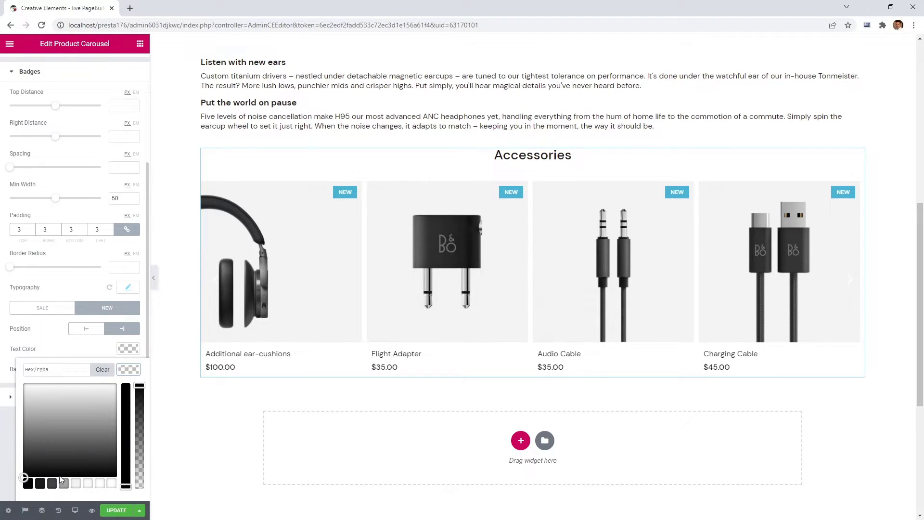
left_click(42, 483)
left_click(126, 378)
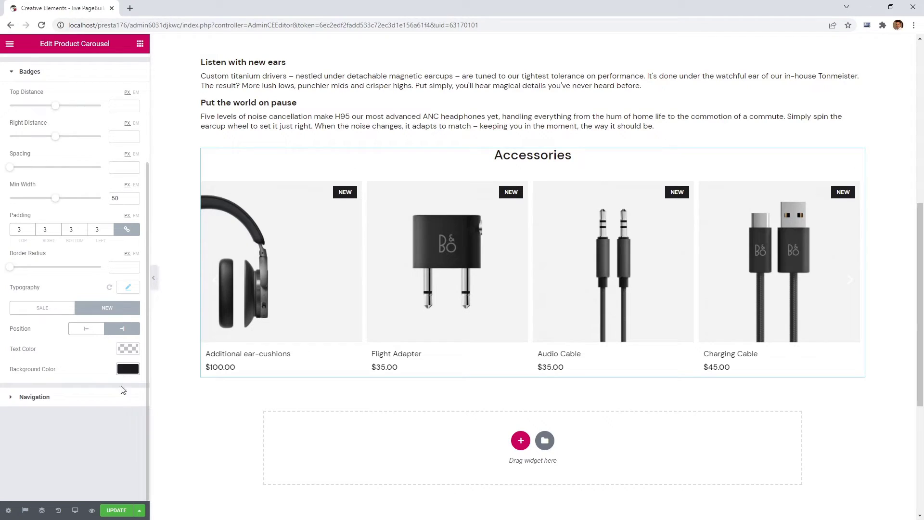
Color the carousel's navigation arrows rgba(0,0,0,0.5) and set their size to 34.
left_click(119, 400)
left_click(128, 337)
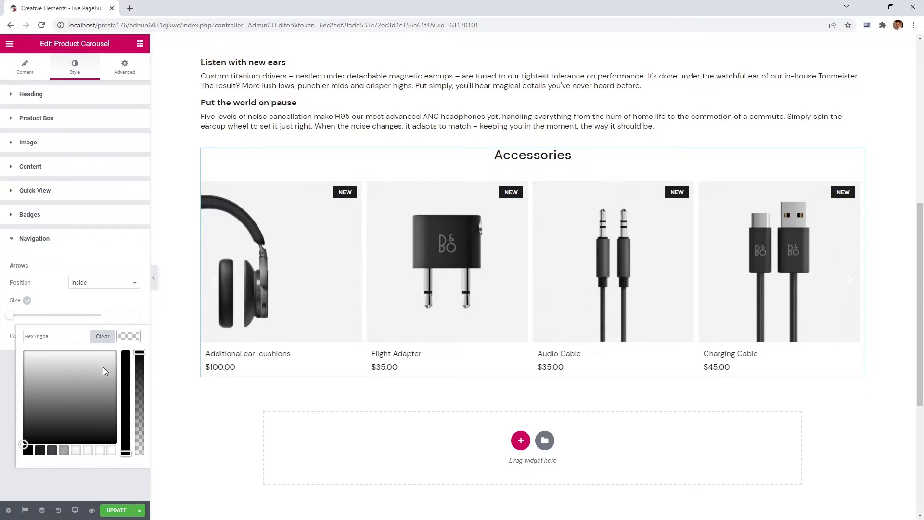
left_click(28, 451)
left_click_drag(141, 360, 139, 403)
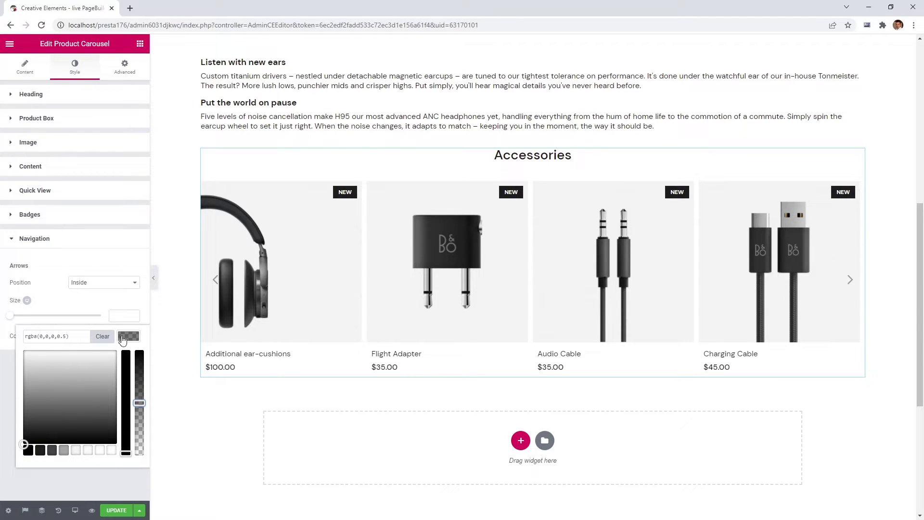
left_click(123, 337)
left_click_drag(10, 316, 63, 321)
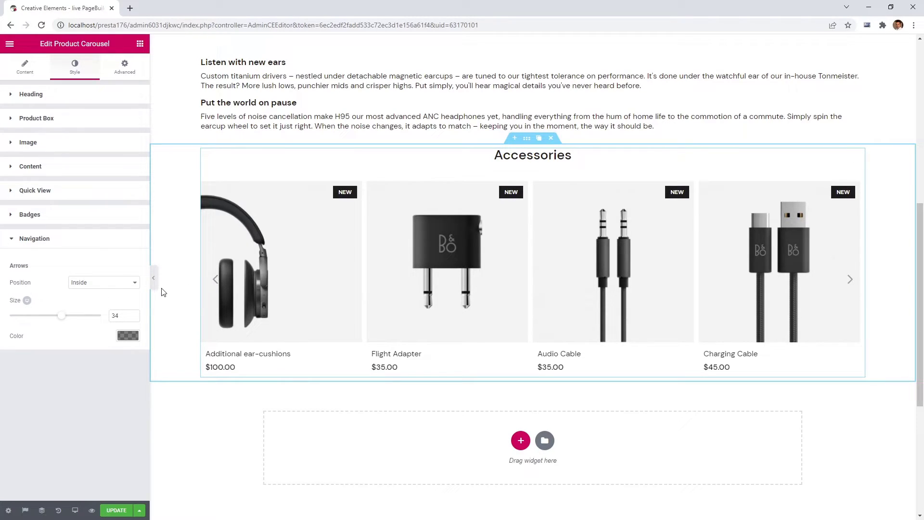
Unlink the carousel's margin values and set the top margin to 40 px.
left_click(128, 68)
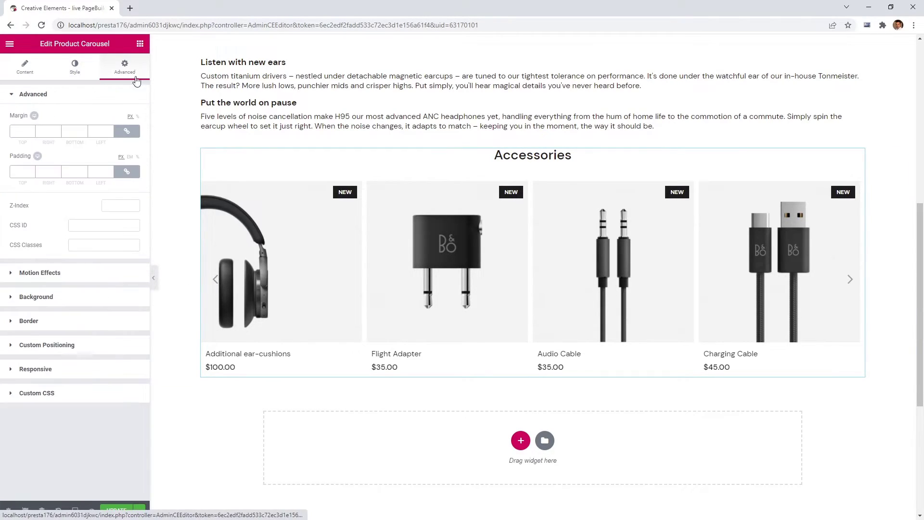
left_click(124, 132)
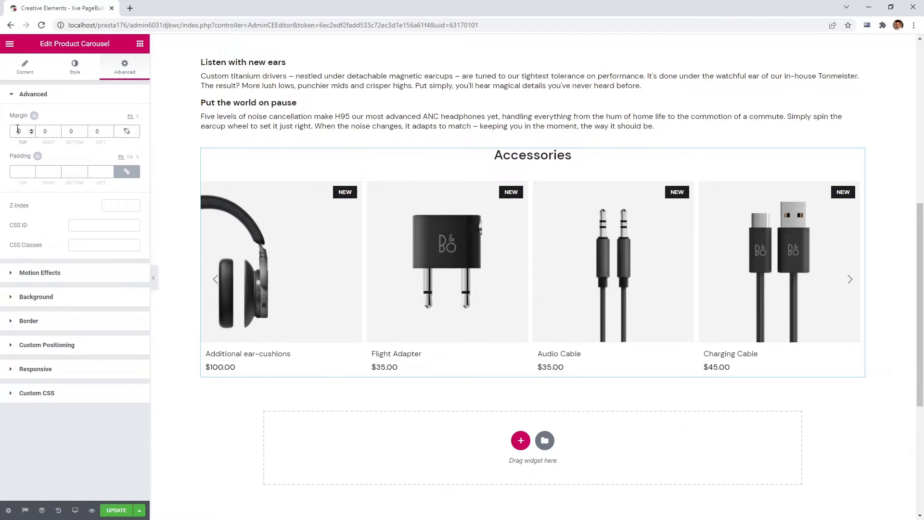
type("4")
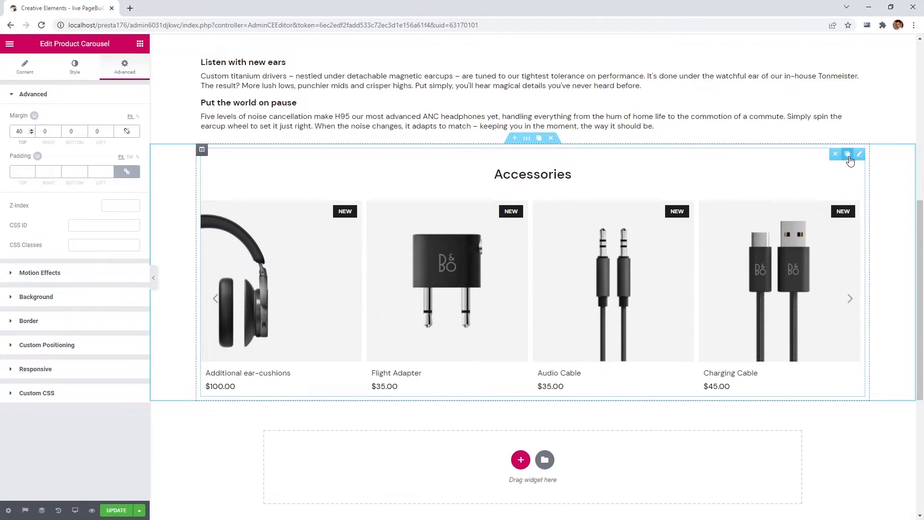
Duplicate the Accessories carousel and change the copy's heading to "You may also like".
left_click(847, 154)
scroll(719, 193, "down", 1)
scroll(718, 193, "down", 4)
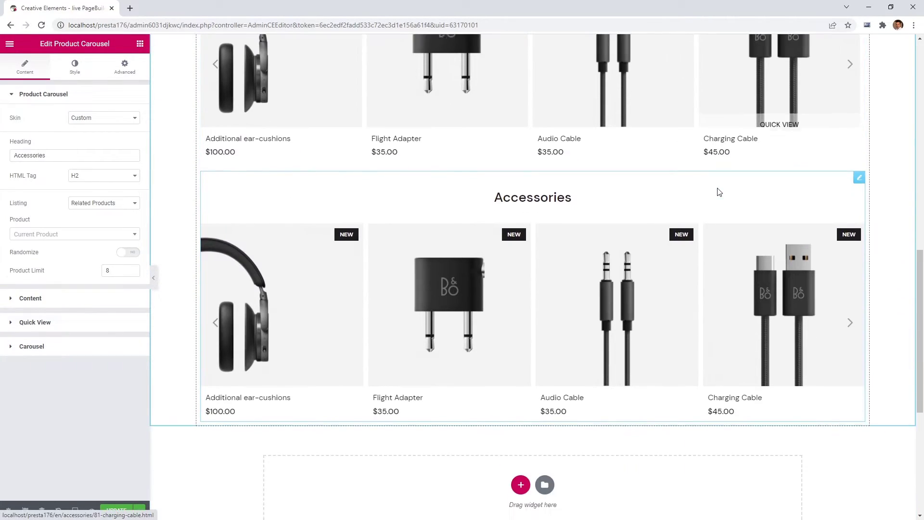
double_click(537, 189)
type("You may also like")
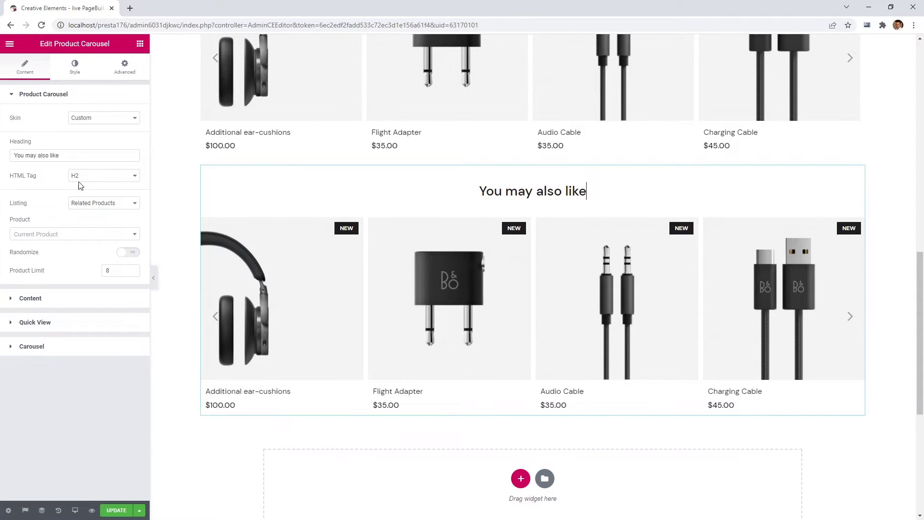
Make the "You may also like" carousel list Featured Products with category "Products in the same category", and save the page.
left_click(94, 206)
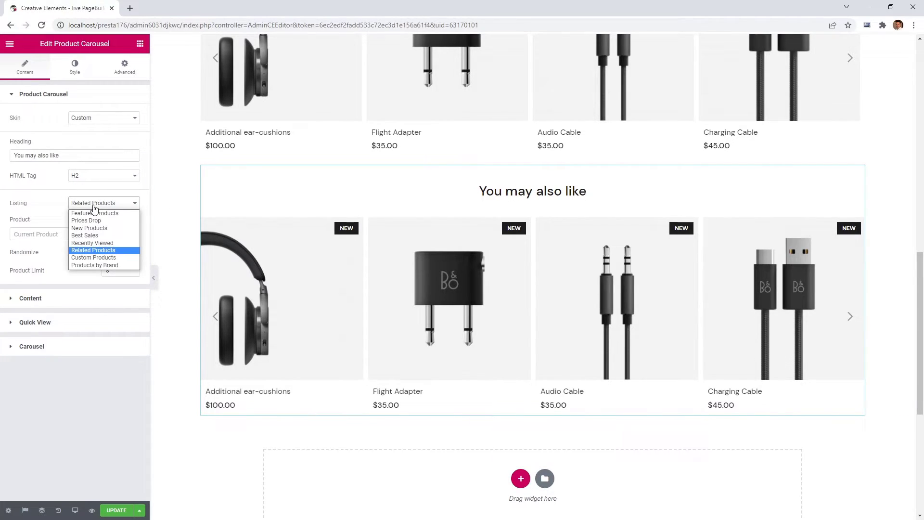
left_click(97, 212)
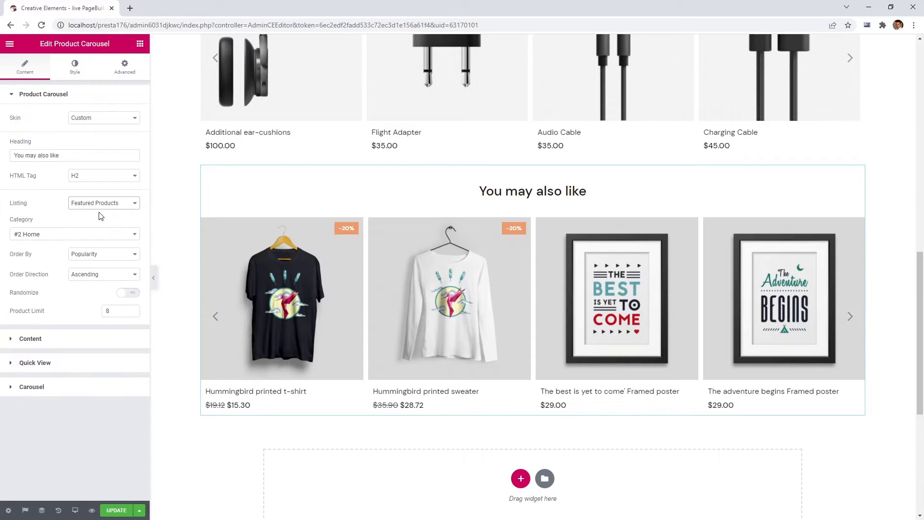
left_click(100, 234)
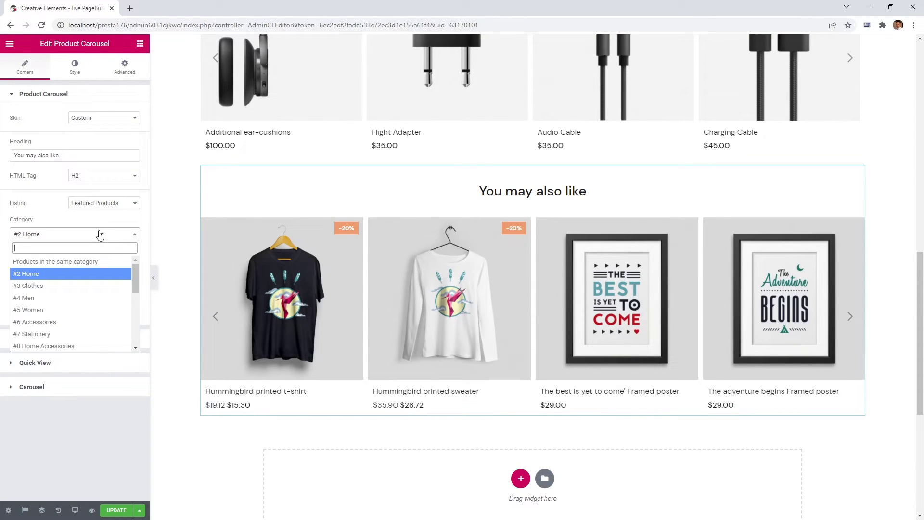
left_click(72, 262)
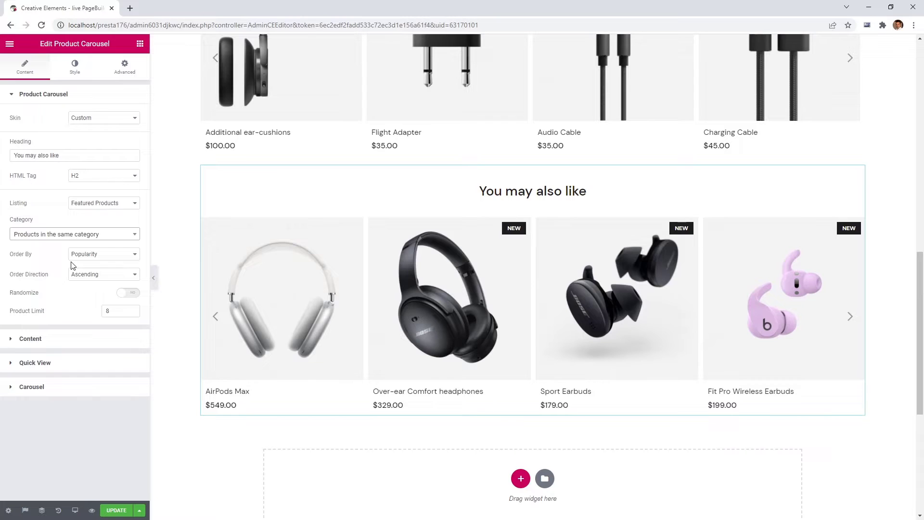
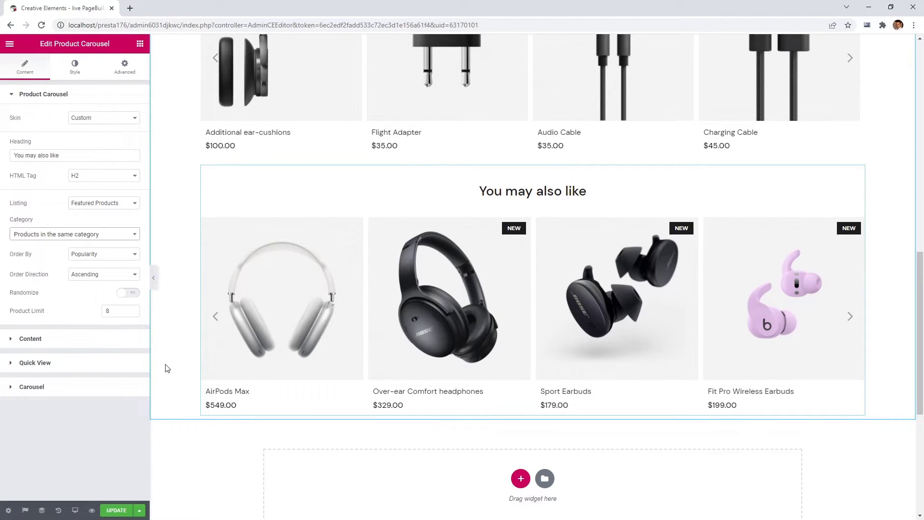
left_click(120, 511)
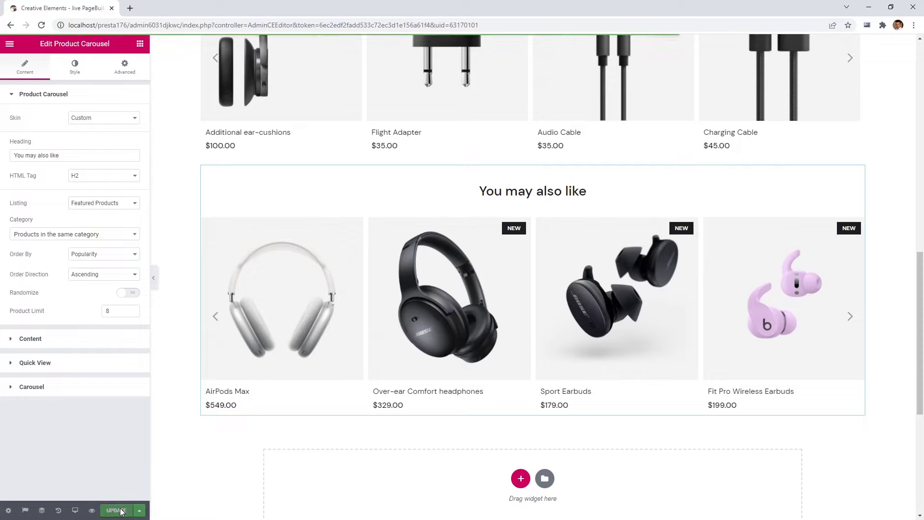
scroll(175, 482, "up", 13)
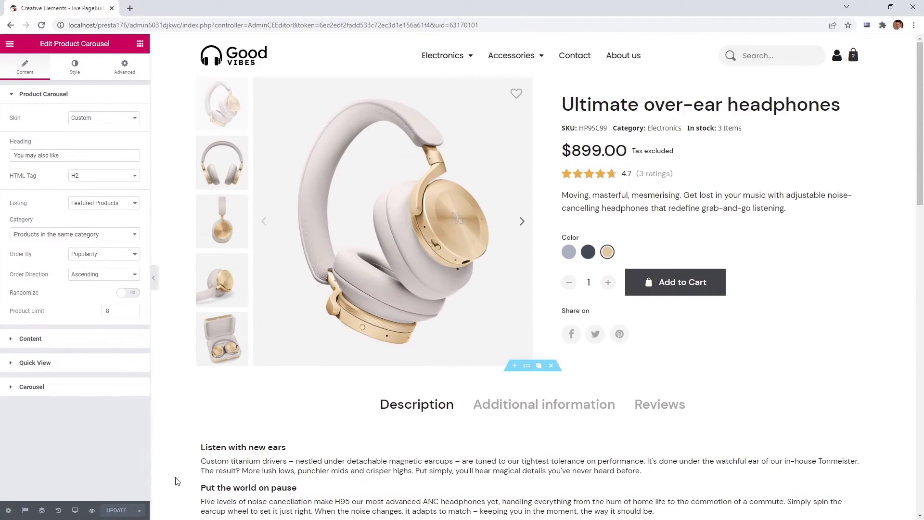
Preview the live product page and step through the product gallery's images to check the slideshow effect.
left_click(92, 511)
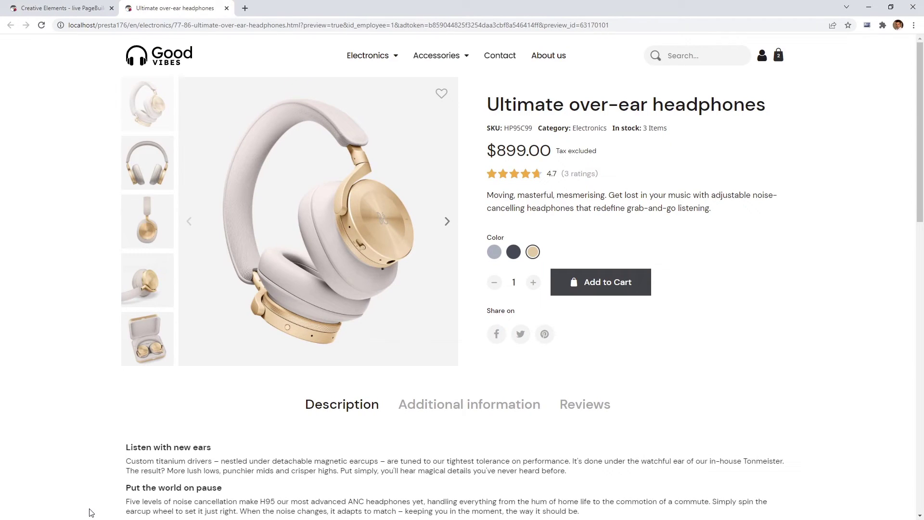
left_click(448, 223)
left_click(447, 223)
left_click(448, 223)
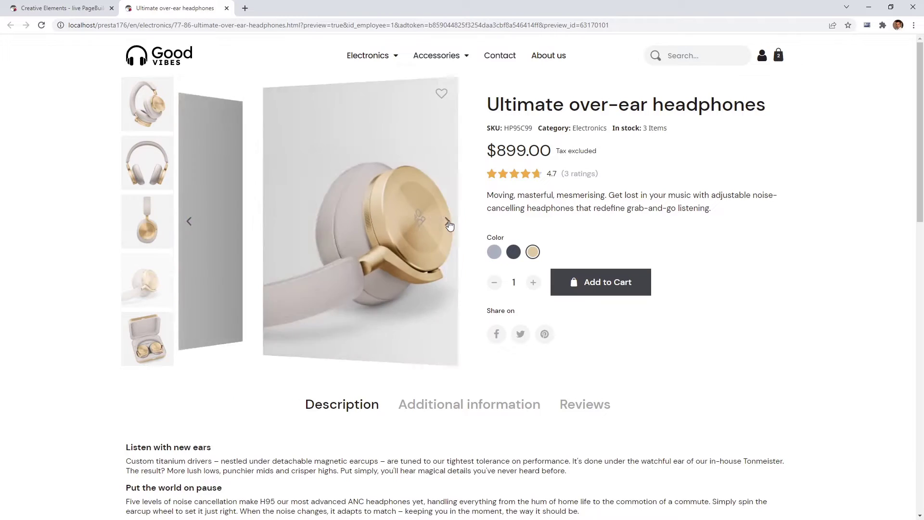
left_click(448, 223)
left_click(448, 222)
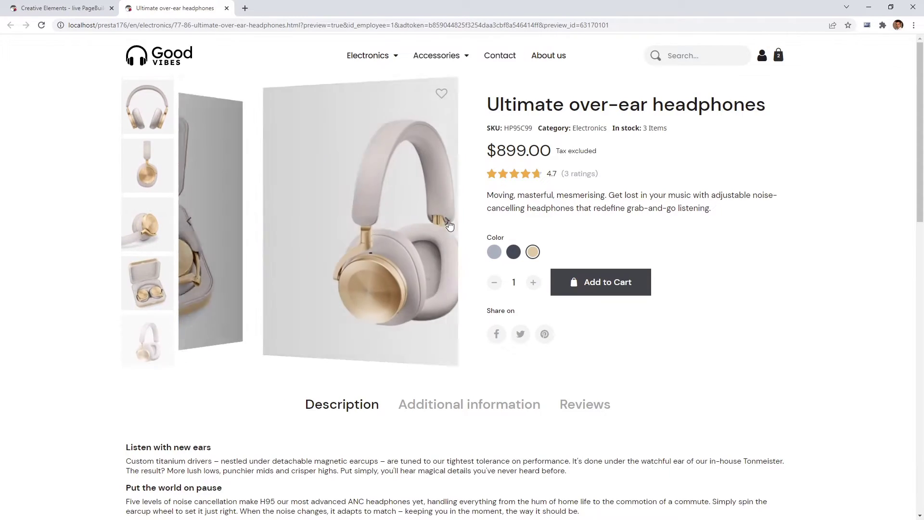
Enlarge the current gallery image, swipe through the full-size pictures, and close the enlarged view.
left_click(318, 220)
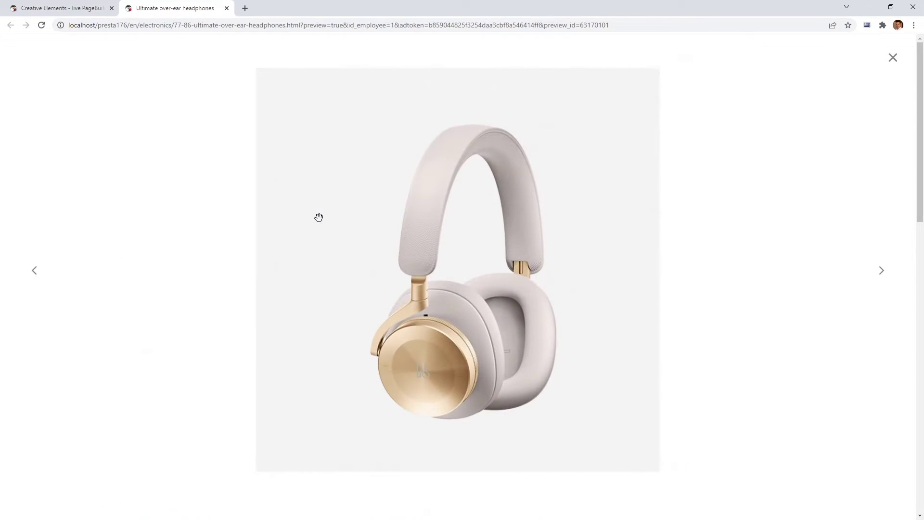
left_click_drag(506, 223, 423, 219)
left_click_drag(522, 229, 357, 201)
left_click_drag(415, 201, 367, 196)
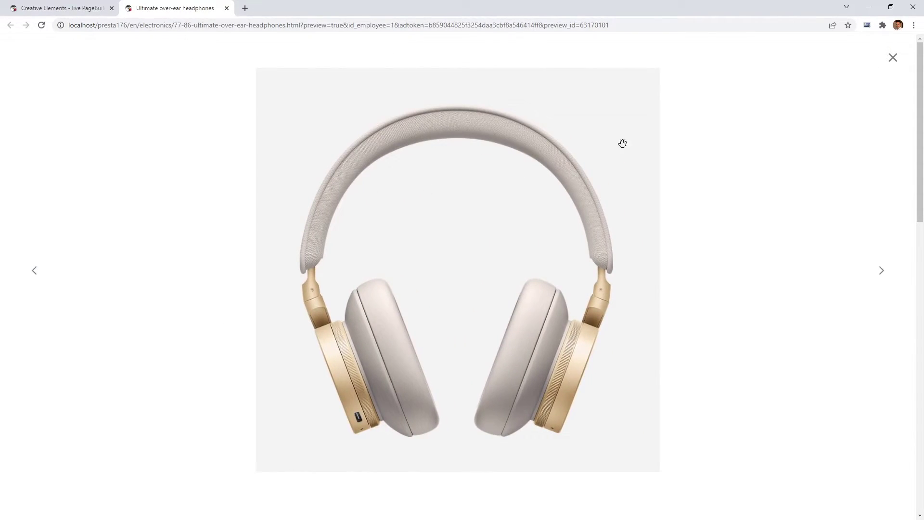
left_click(895, 60)
Check the Additional information and Reviews tabs on the previewed product page, ending on Additional information.
scroll(858, 82, "down", 3)
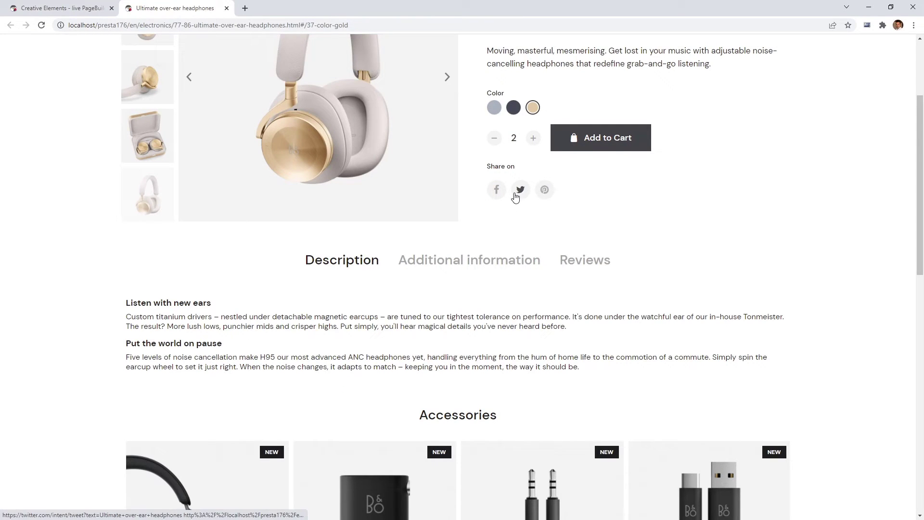
scroll(501, 196, "down", 1)
scroll(501, 197, "down", 1)
left_click(491, 176)
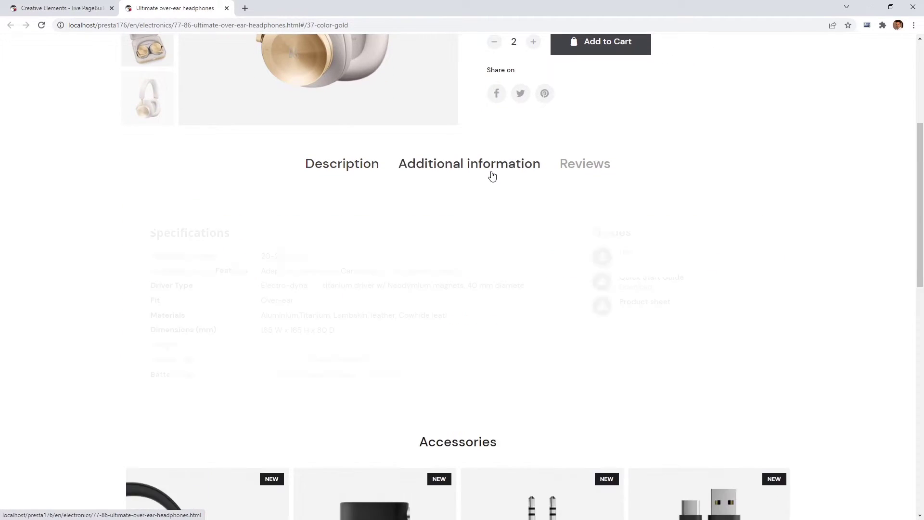
left_click(571, 171)
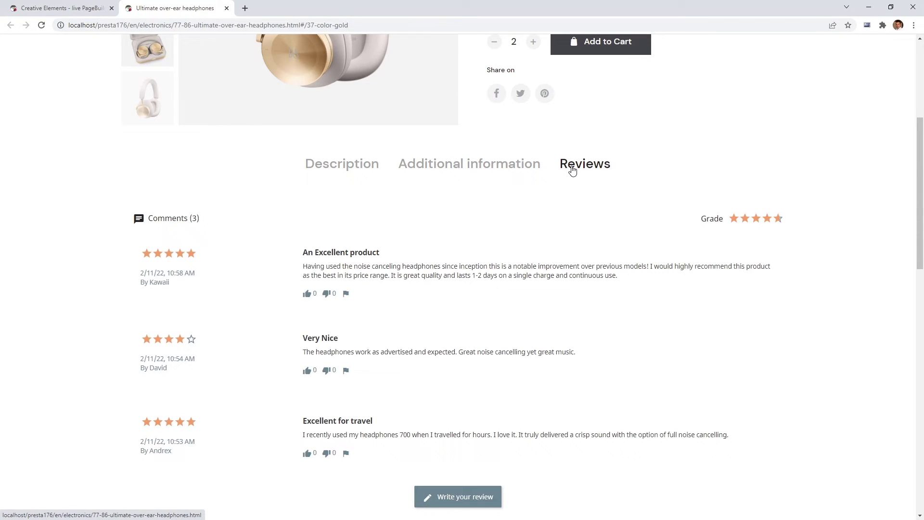
left_click(510, 169)
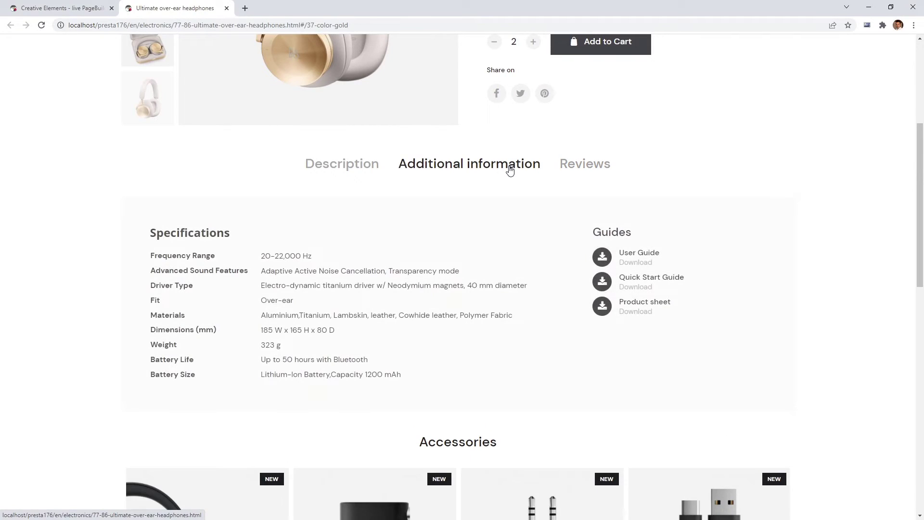
Review the Accessories and "You may also like" carousels down to the footer, and close the page preview.
scroll(510, 171, "down", 5)
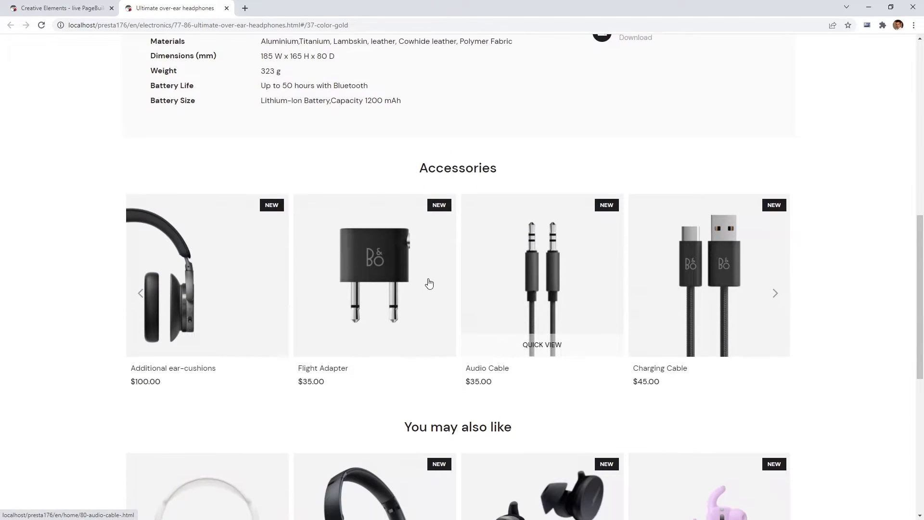
scroll(213, 262, "down", 3)
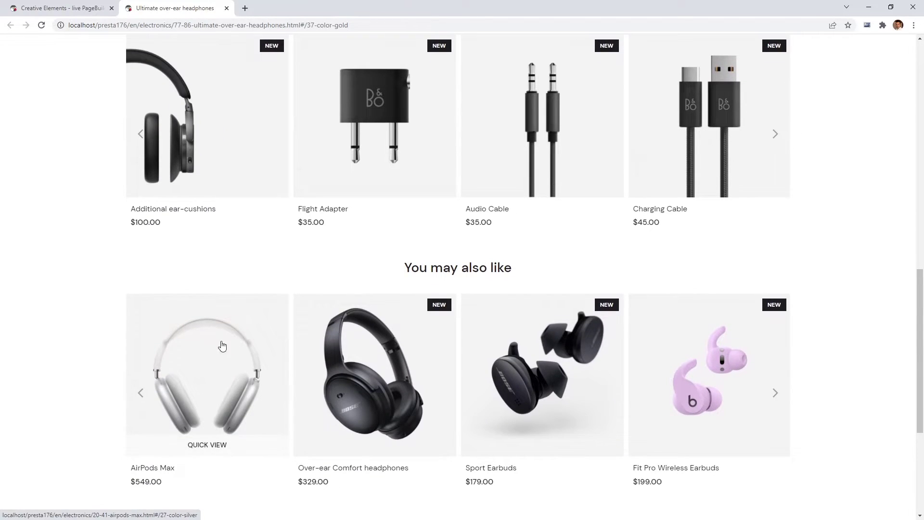
scroll(731, 355, "down", 4)
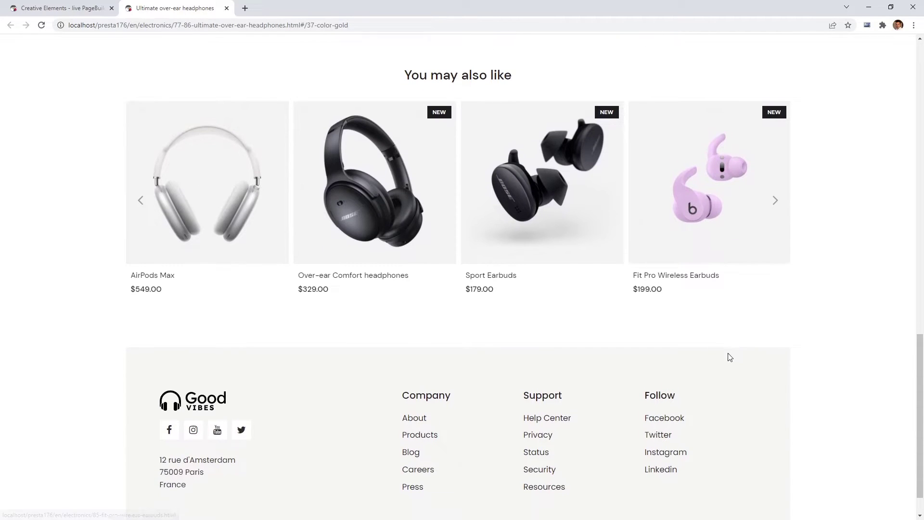
left_click(227, 9)
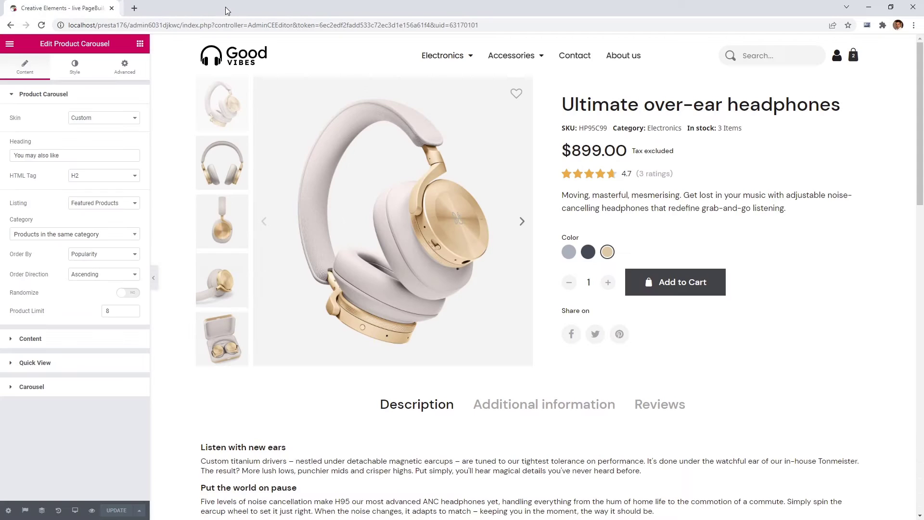
Switch the editor to the tablet view and set the gallery column's width to 100%.
left_click(139, 45)
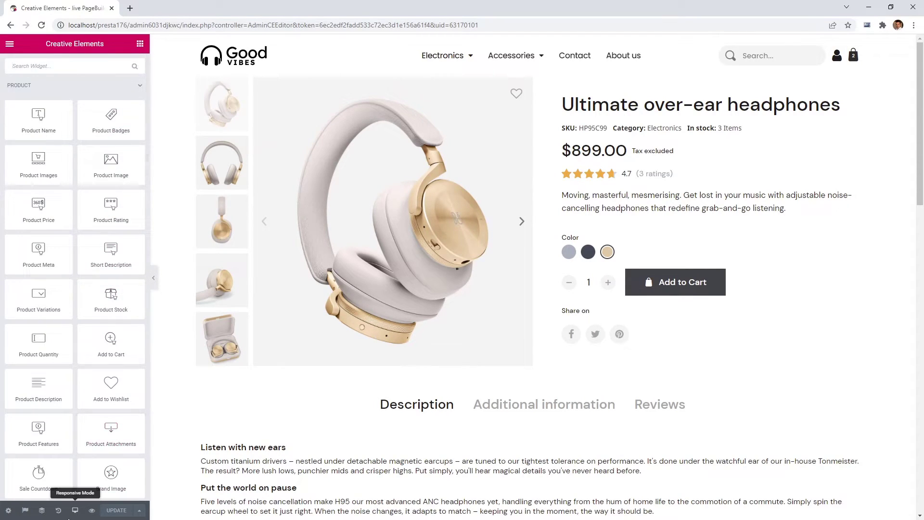
left_click(71, 514)
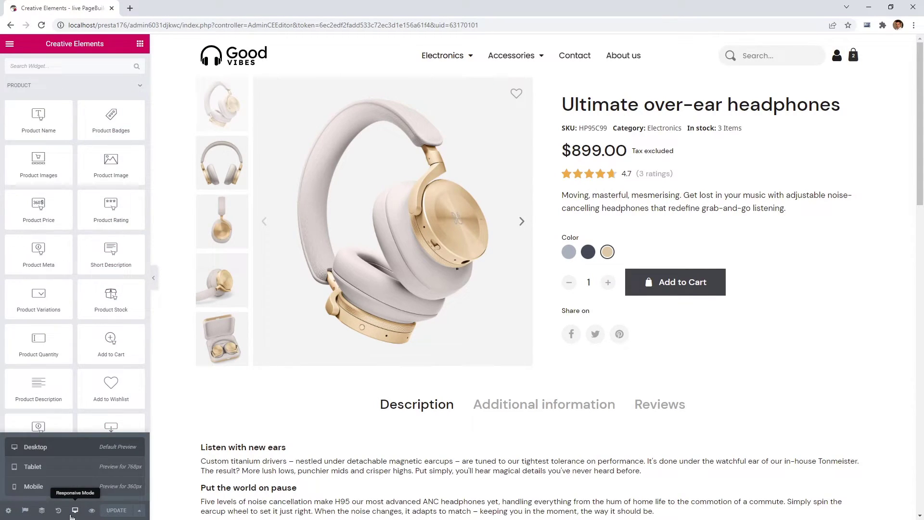
left_click(73, 470)
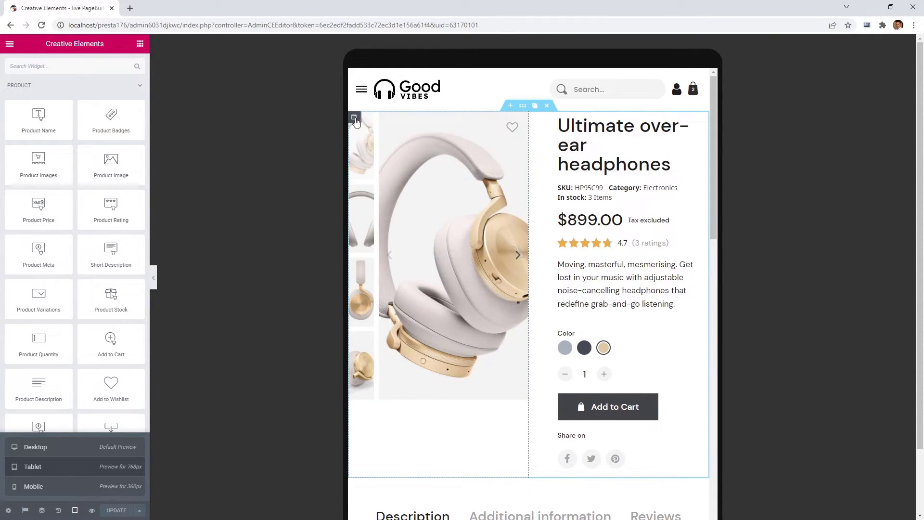
left_click(354, 118)
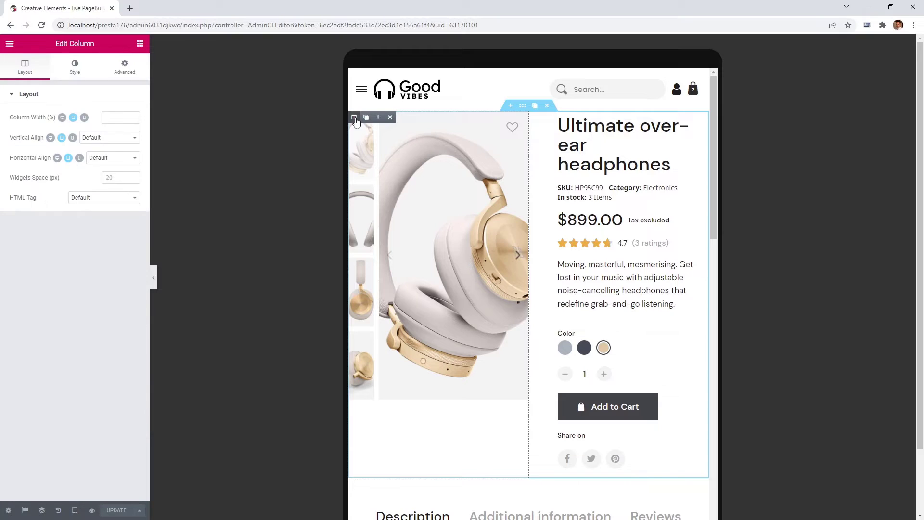
left_click(124, 117)
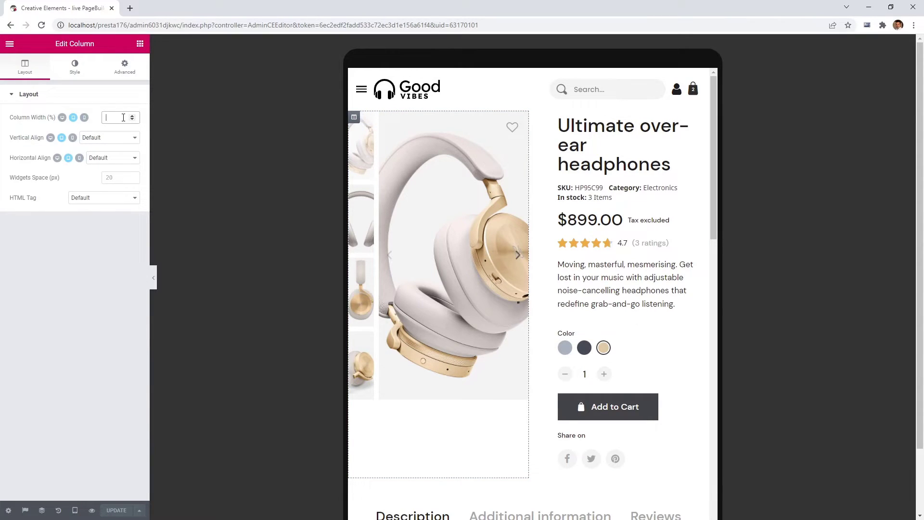
type("100")
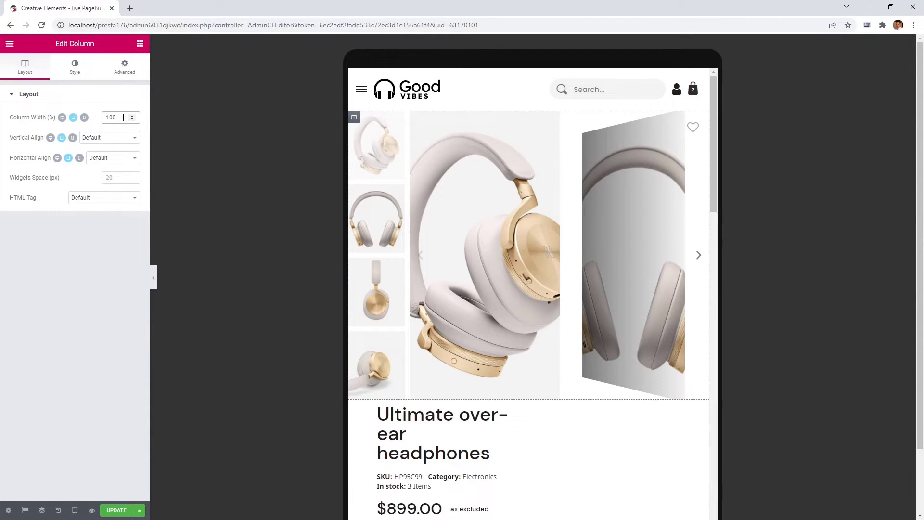
Set the product gallery's thumbnail slides per view to 5 for tablet.
left_click(703, 117)
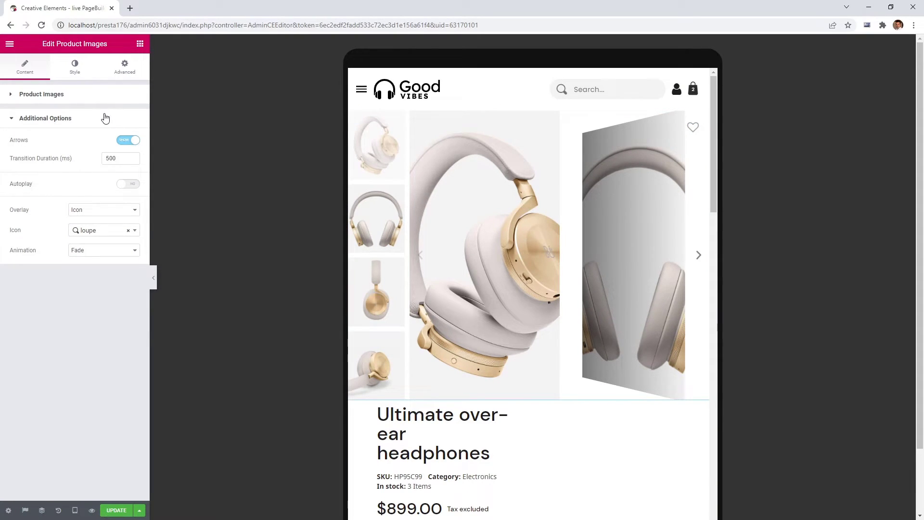
left_click(97, 97)
left_click(115, 239)
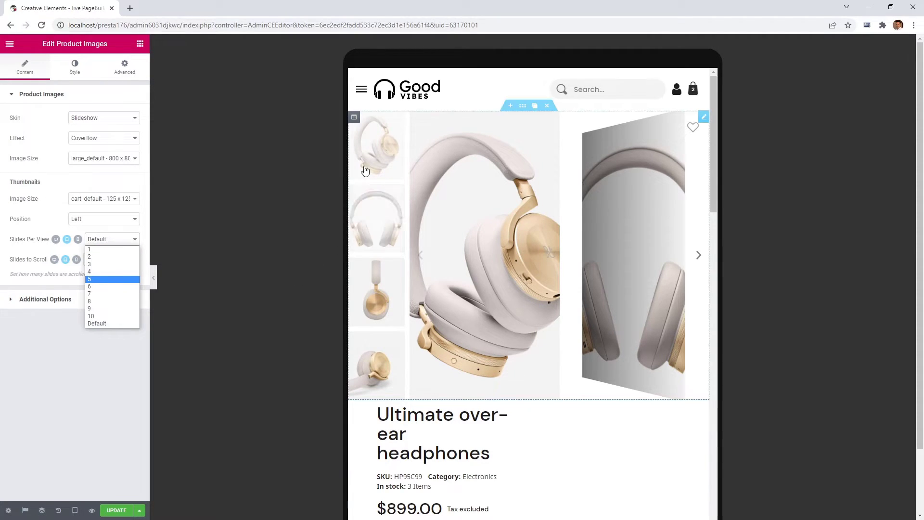
left_click(97, 280)
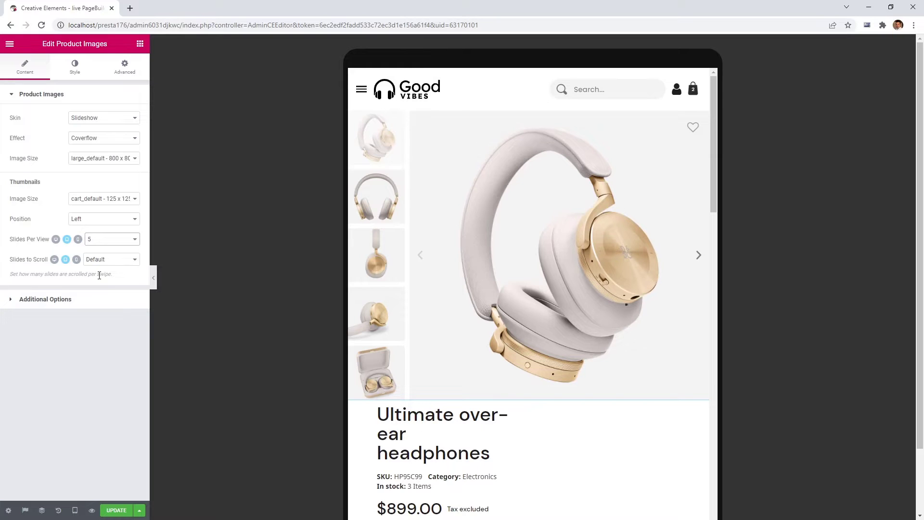
Set the tablet padding of the product details column to 20 px on all sides.
scroll(455, 276, "down", 4)
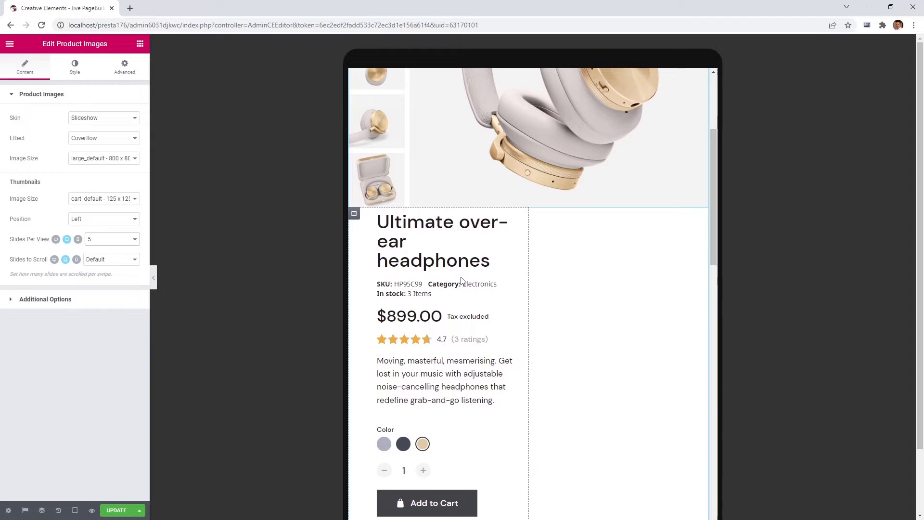
left_click(354, 213)
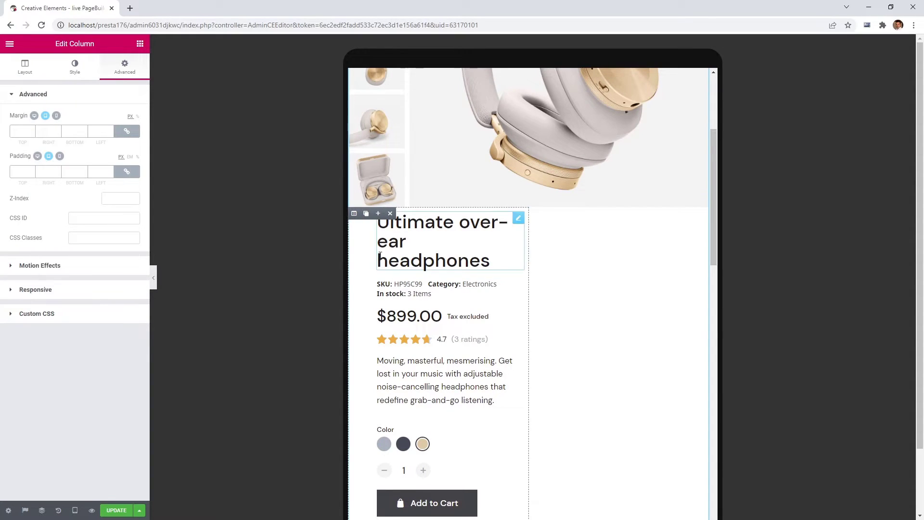
left_click(23, 171)
type("10")
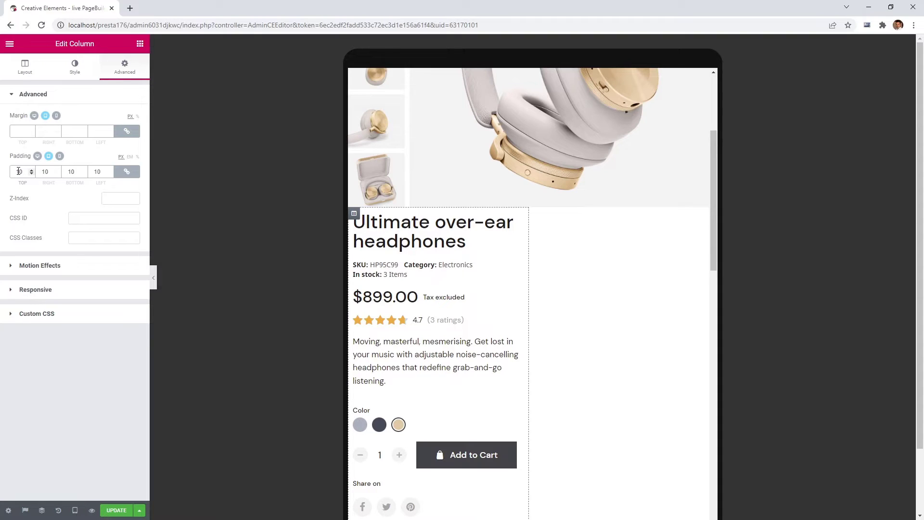
type("20")
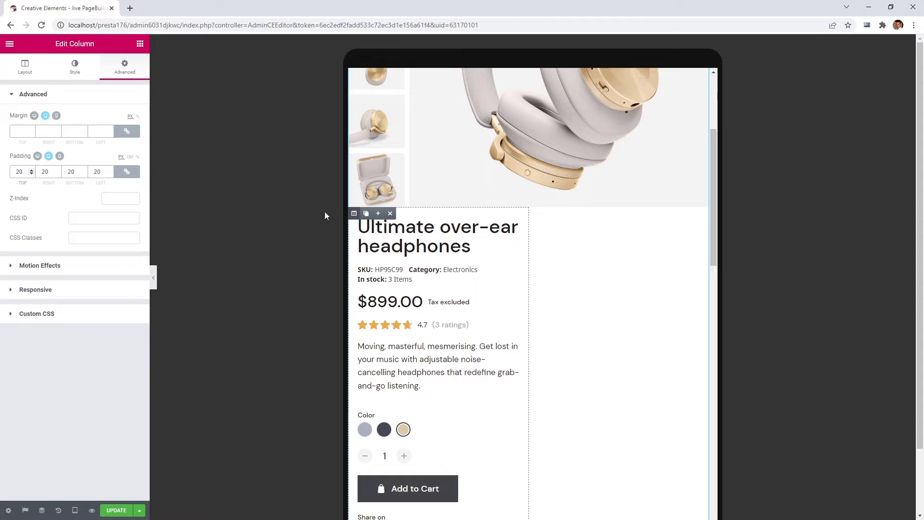
Set the product details column's tablet width to 100%.
left_click(30, 78)
left_click(118, 117)
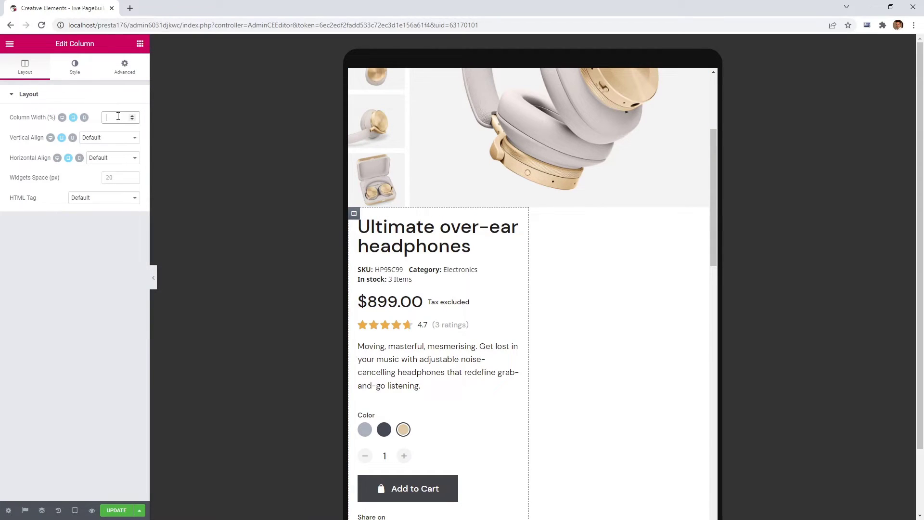
type("100")
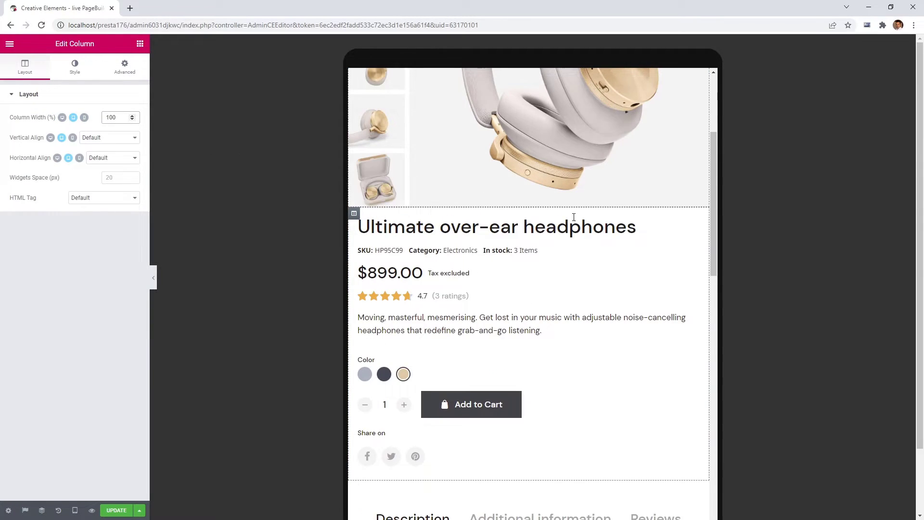
Show the Additional information tab and set its Specifications column's tablet width to 100%.
scroll(696, 266, "down", 3)
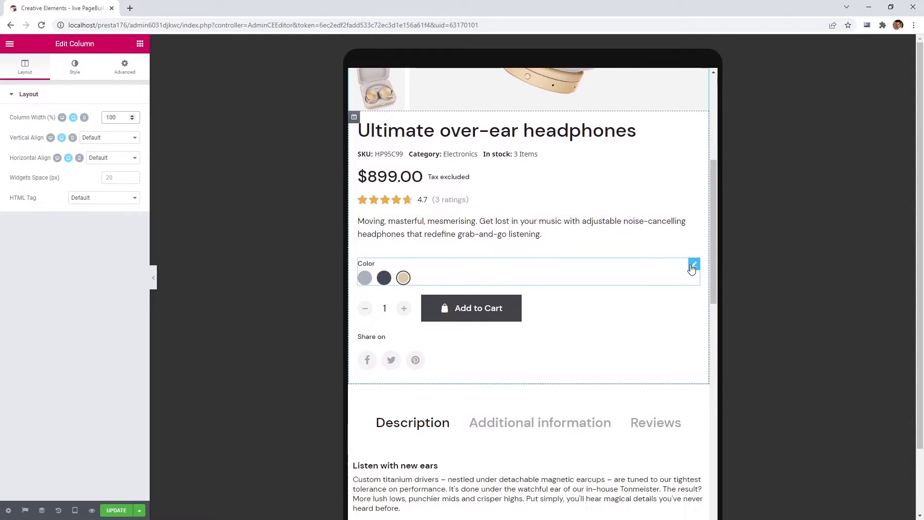
scroll(693, 269, "down", 3)
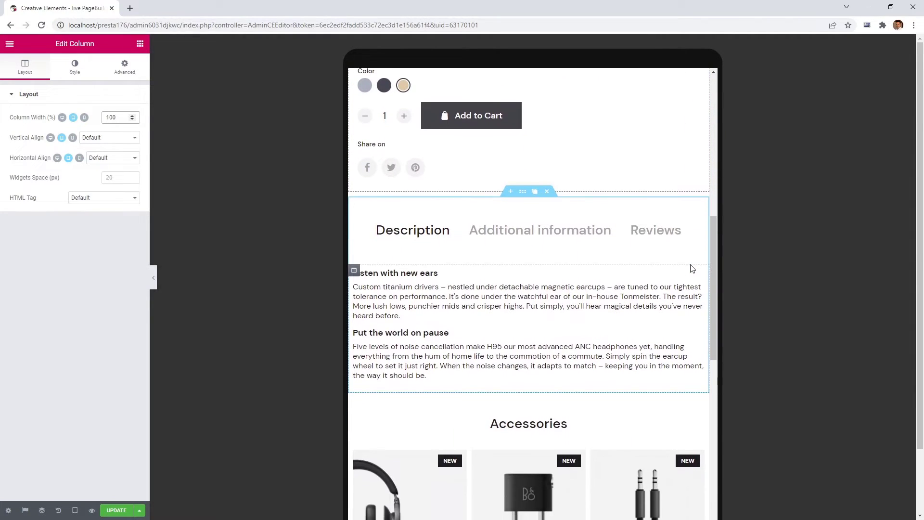
scroll(538, 230, "down", 1)
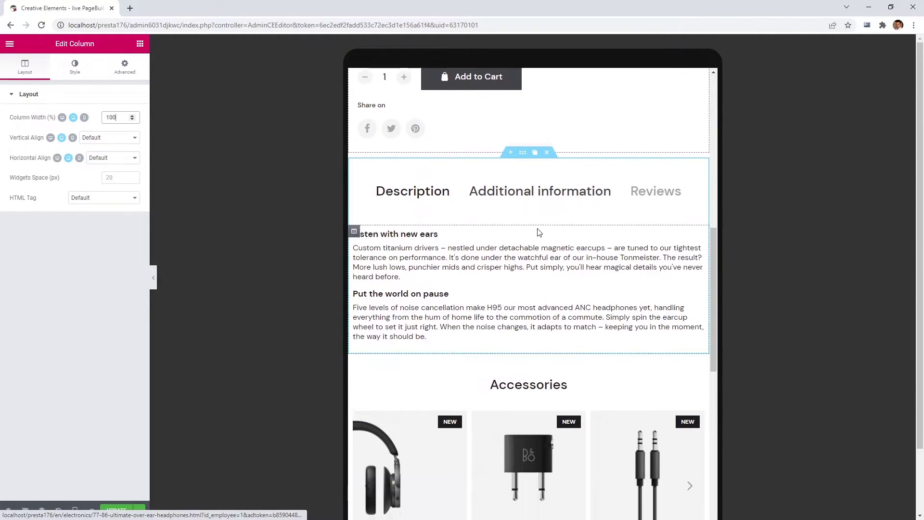
left_click(534, 183)
scroll(533, 184, "down", 1)
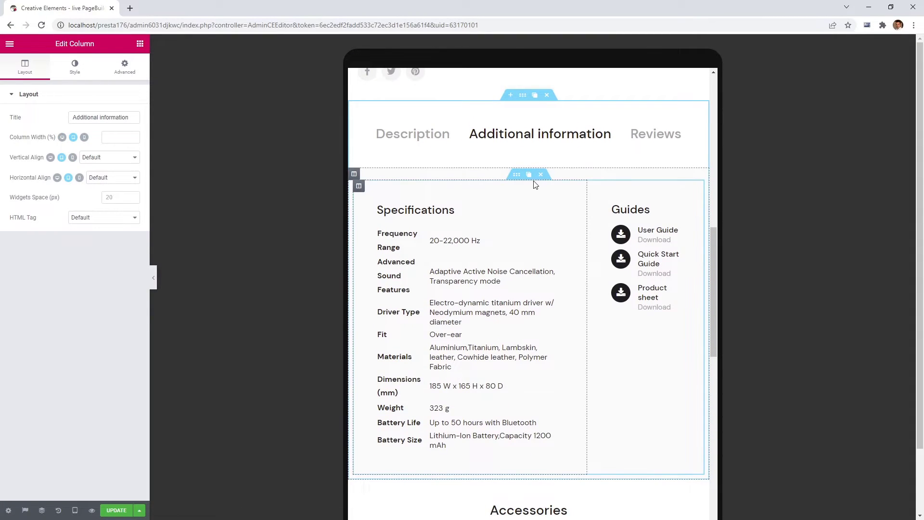
left_click(359, 186)
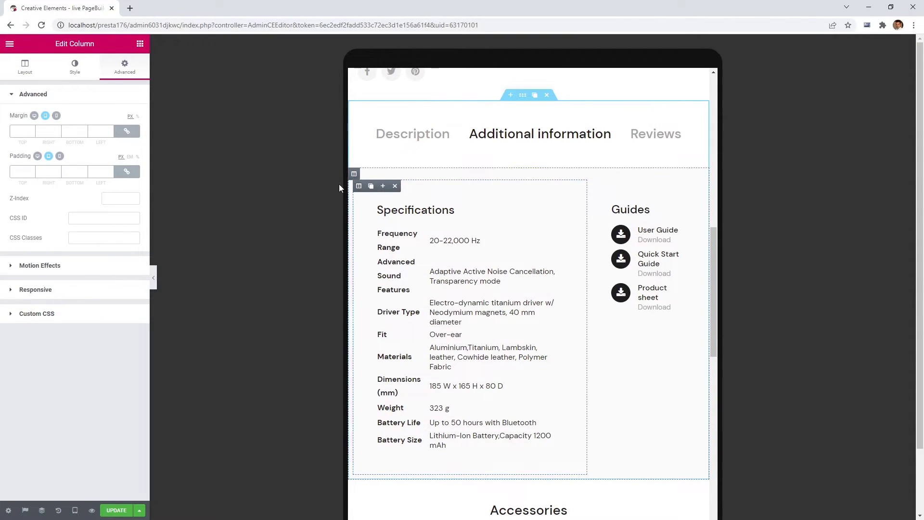
left_click(14, 70)
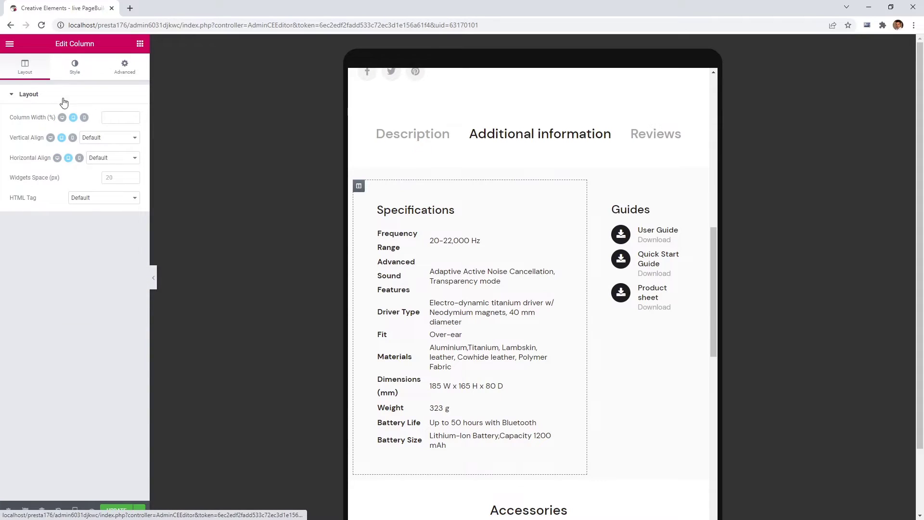
left_click(108, 117)
type("100")
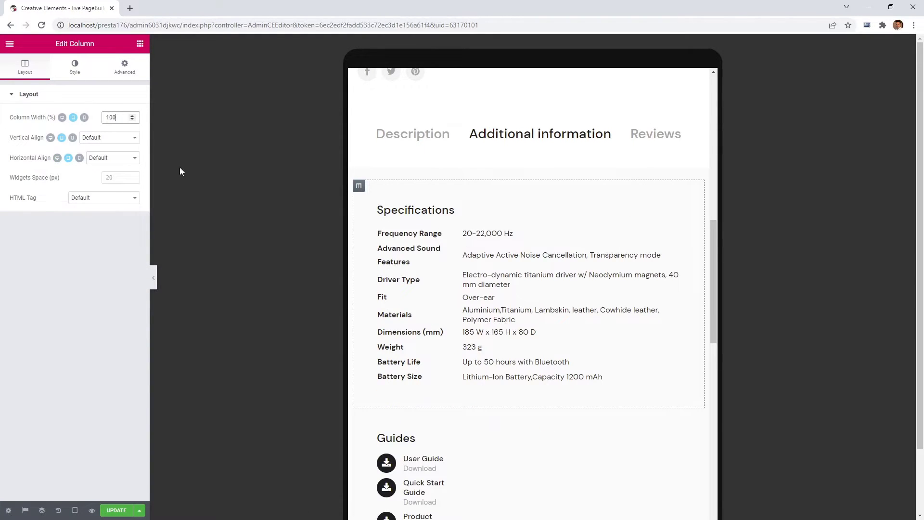
Set the Guides column's tablet width to 100% in the Additional information tab.
scroll(247, 212, "down", 2)
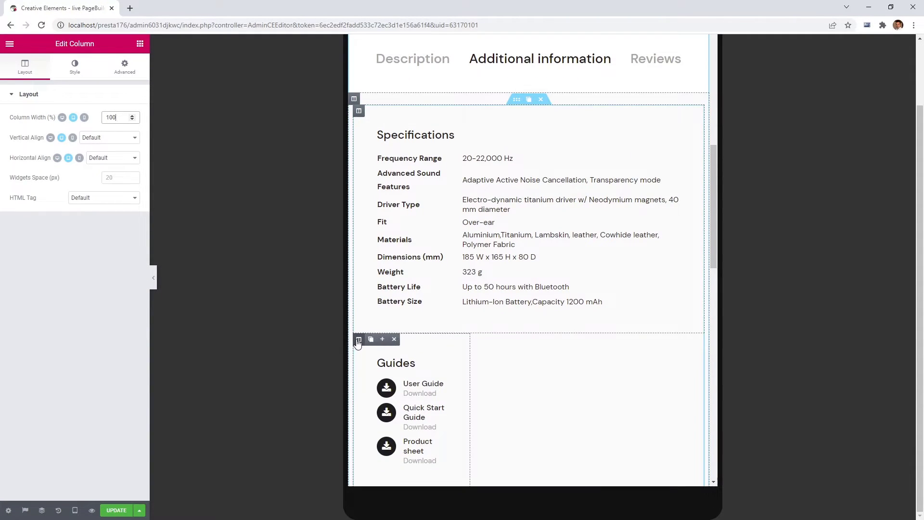
left_click(359, 340)
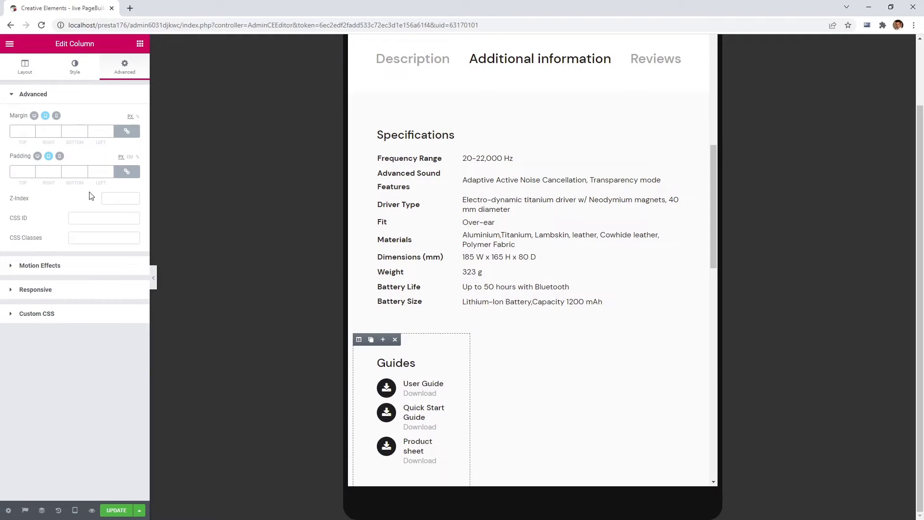
left_click(20, 75)
left_click(113, 117)
type("100")
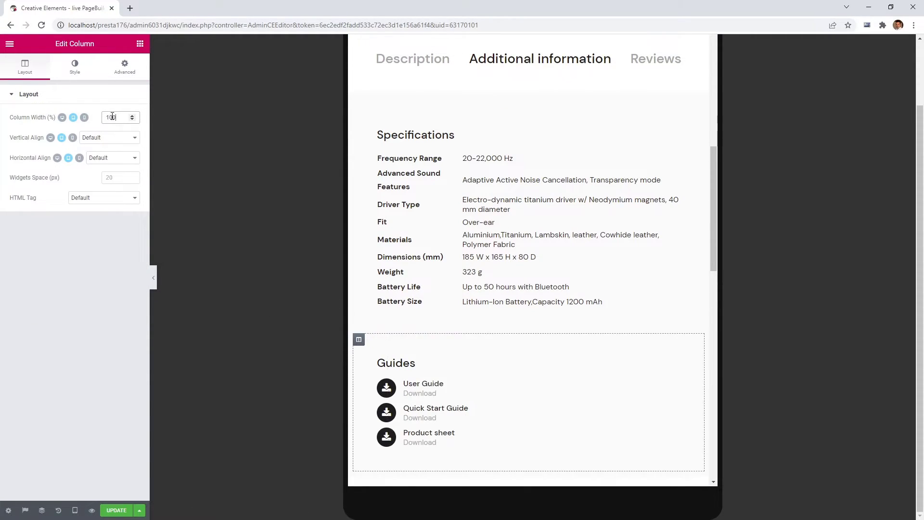
Review the tablet layout of the Reviews, Additional information and Description tabs and of the product carousels below them.
scroll(583, 358, "down", 2)
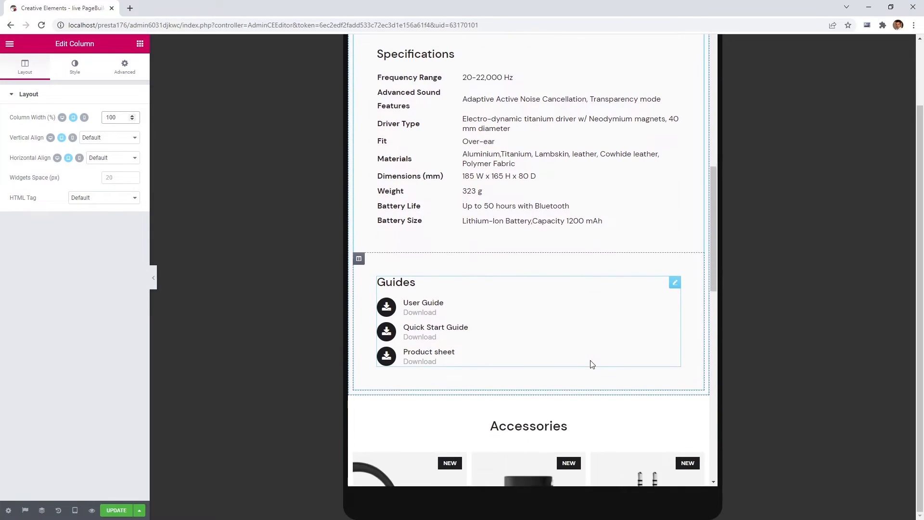
scroll(591, 360, "down", 2)
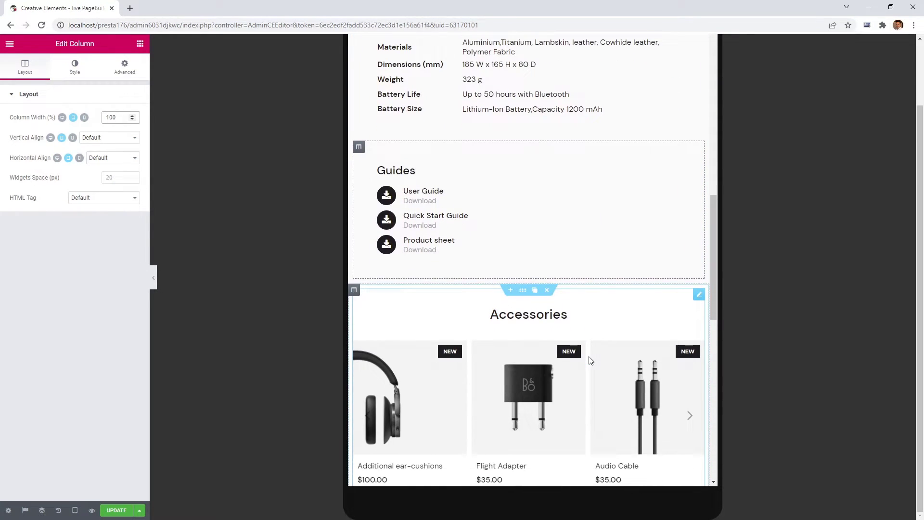
scroll(591, 361, "up", 6)
left_click(641, 86)
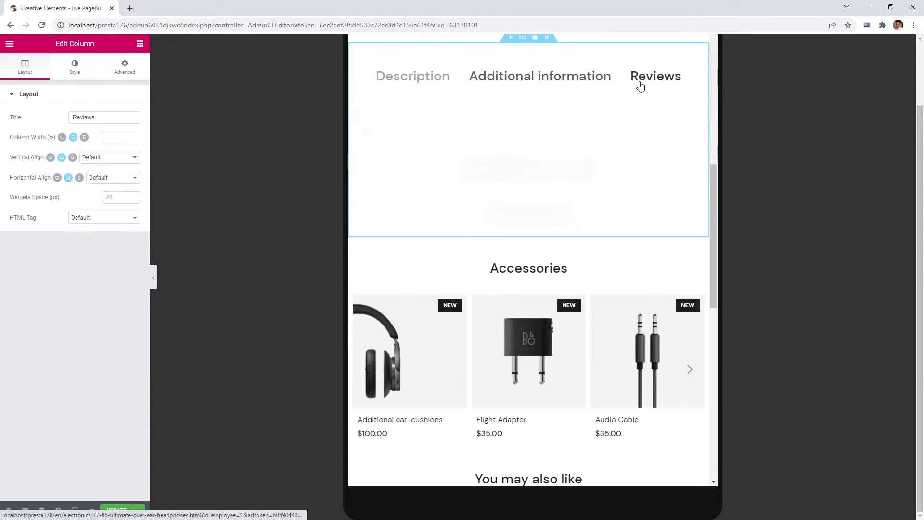
left_click(496, 83)
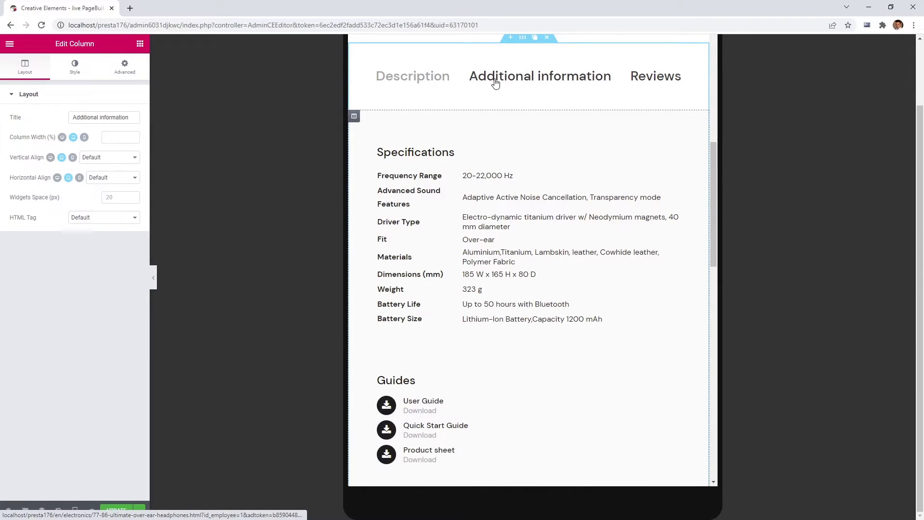
left_click(432, 78)
scroll(440, 121, "down", 1)
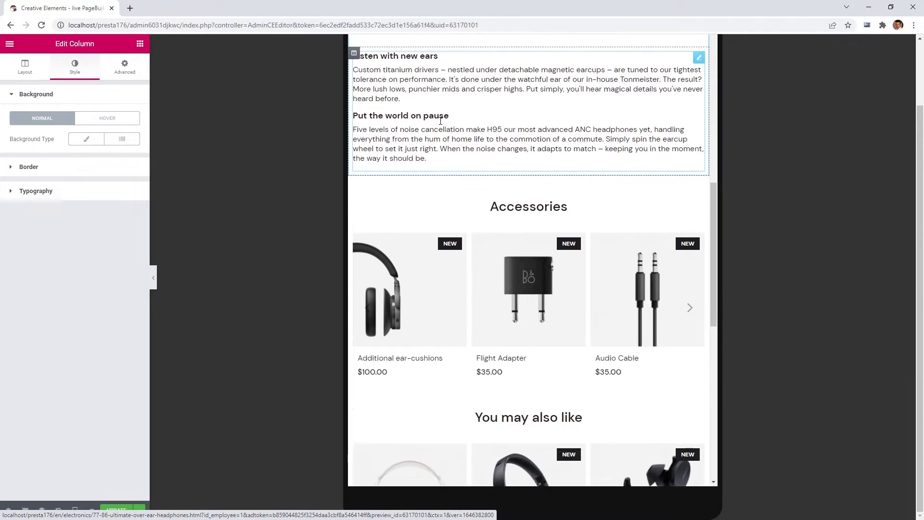
scroll(441, 120, "down", 6)
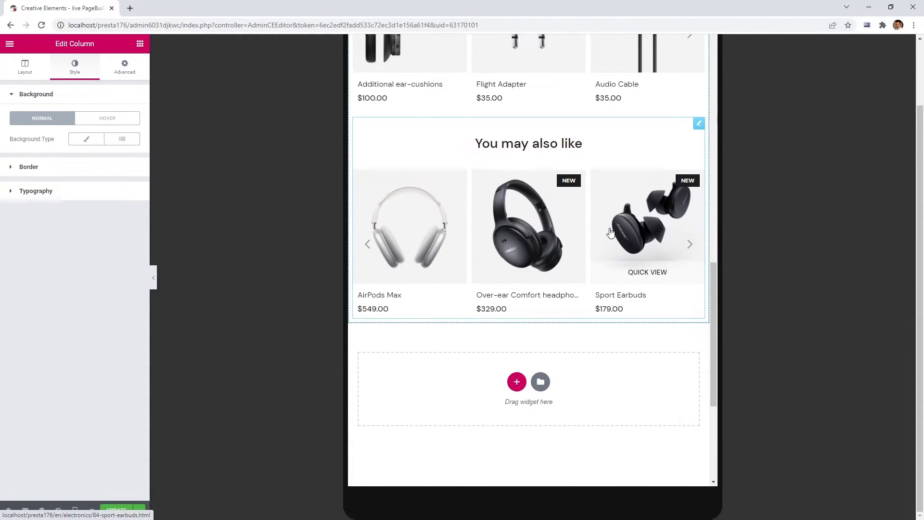
scroll(611, 233, "up", 13)
scroll(610, 233, "up", 5)
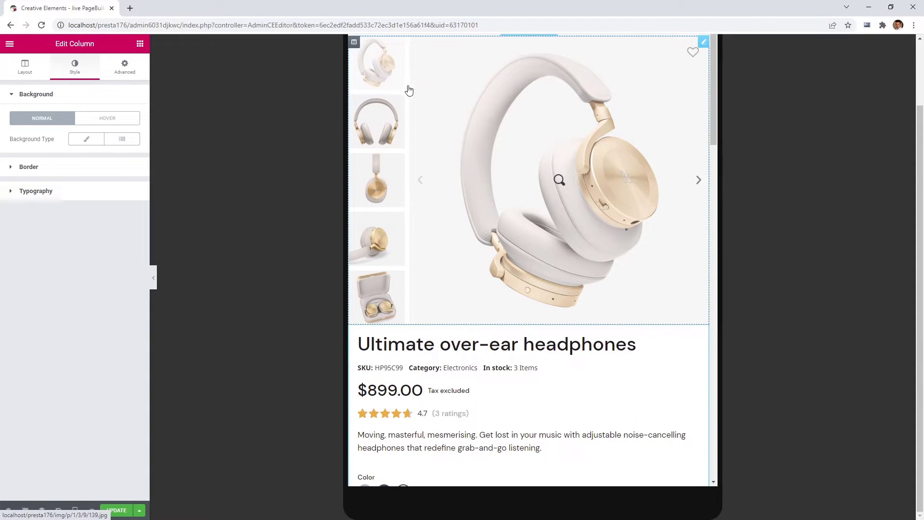
Switch the preview to mobile and set the product gallery's image height to 340.
left_click(355, 42)
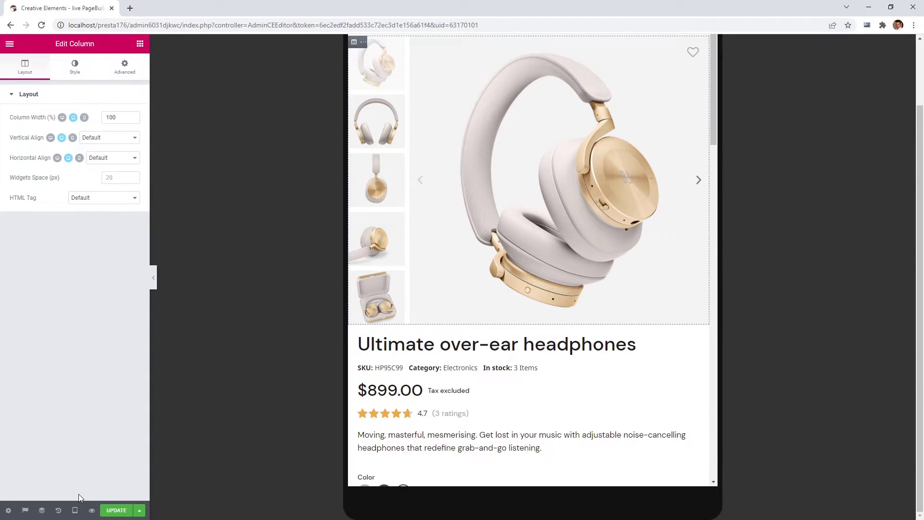
left_click(75, 511)
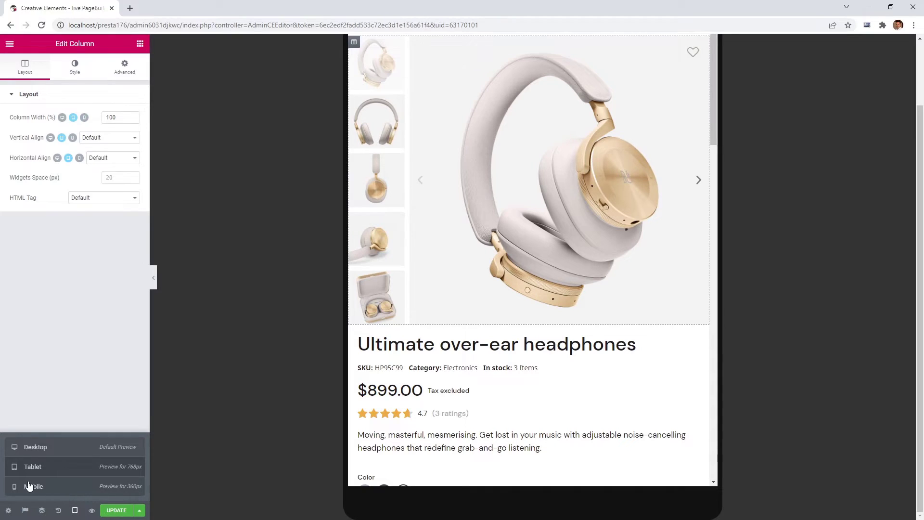
left_click(29, 486)
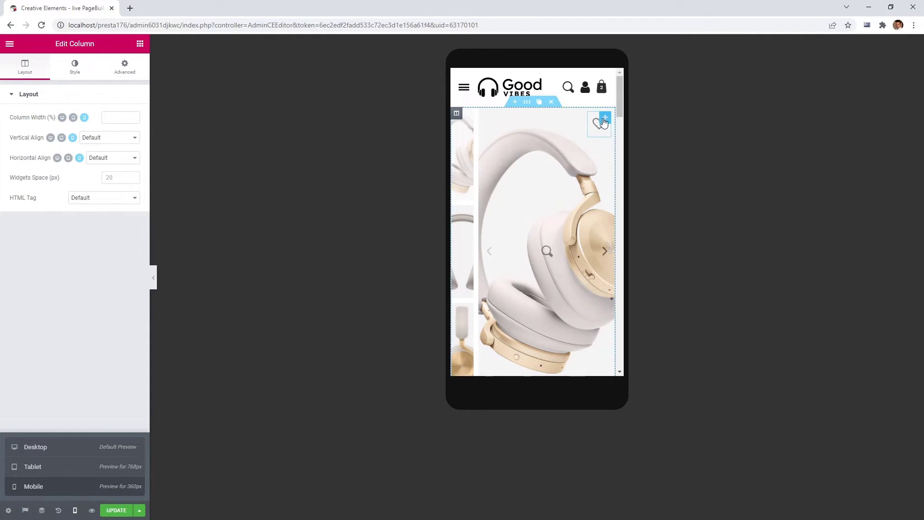
left_click(610, 114)
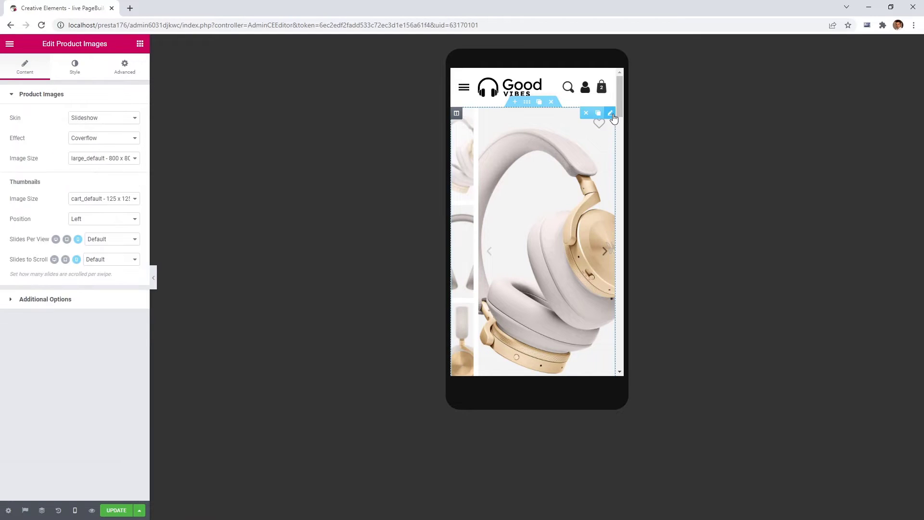
left_click(76, 79)
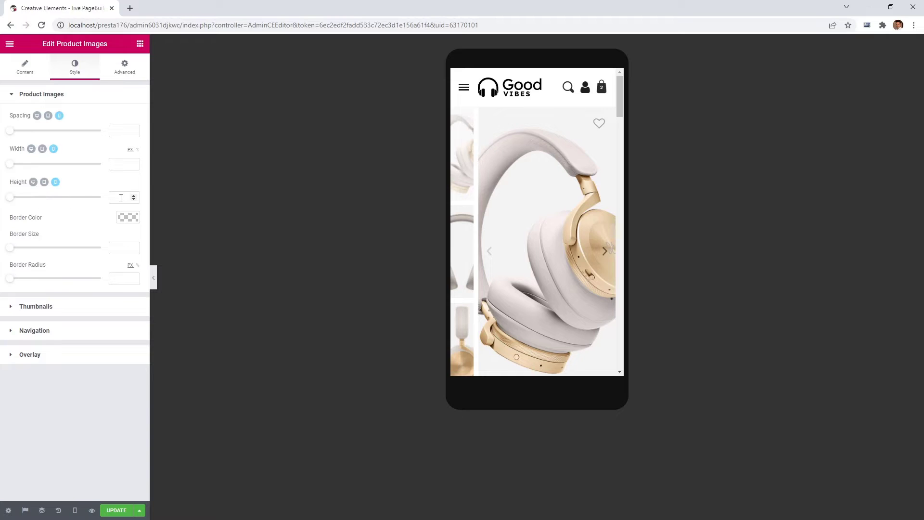
type("340")
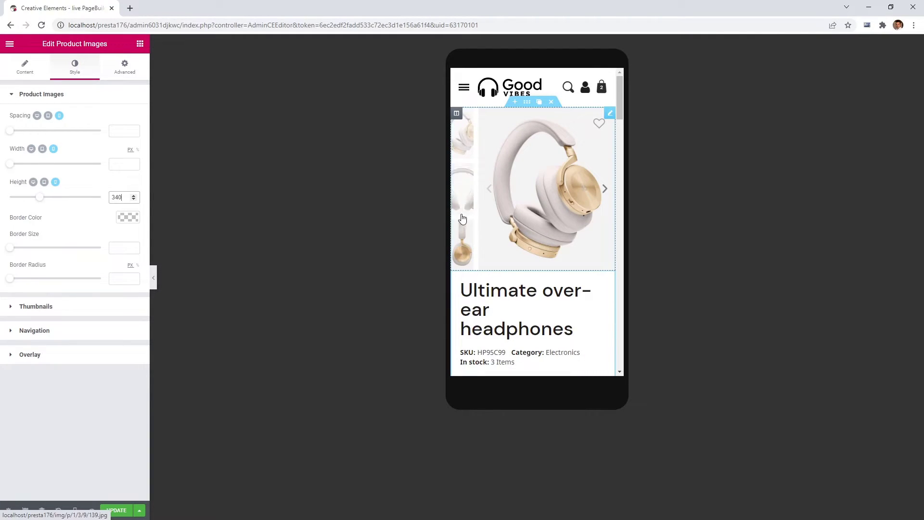
Set the product gallery's thumbnail slides per view to 5 for mobile.
left_click(13, 75)
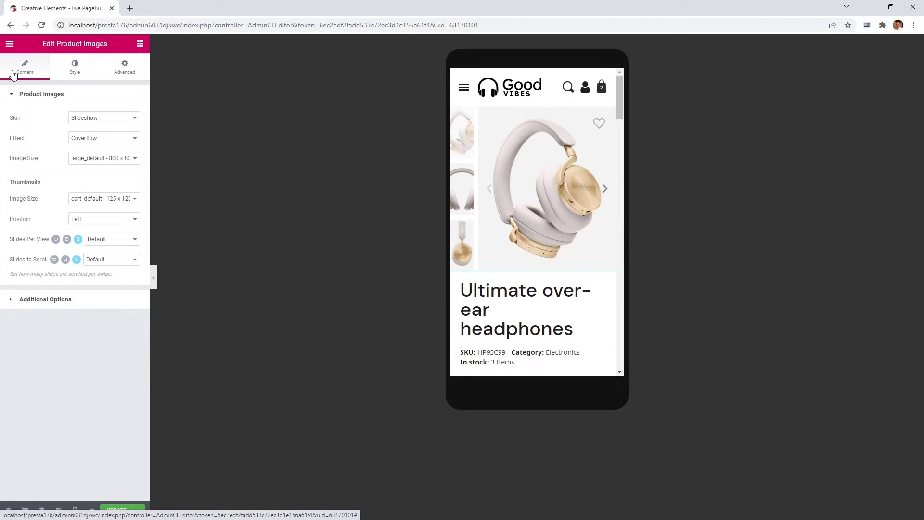
left_click(108, 239)
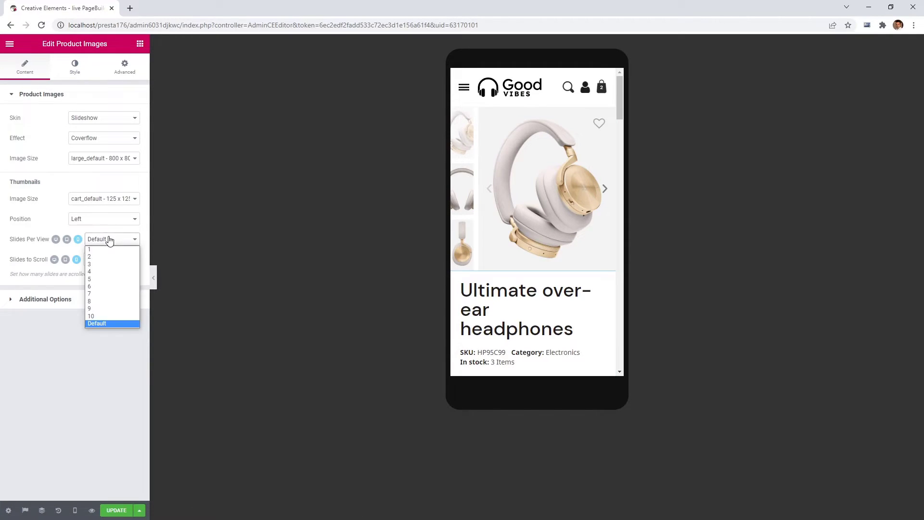
left_click(102, 279)
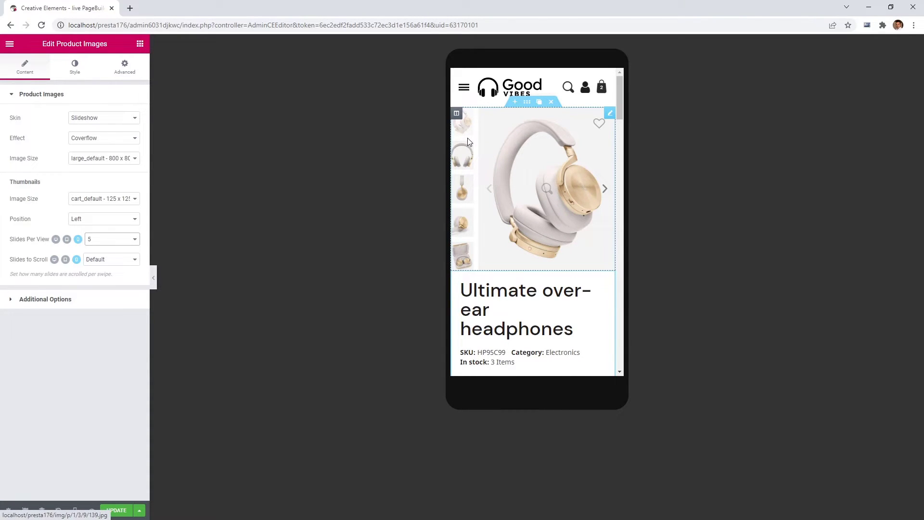
Set the gallery's mobile image spacing to 5 and the space between its thumbnails to 5.
left_click(77, 70)
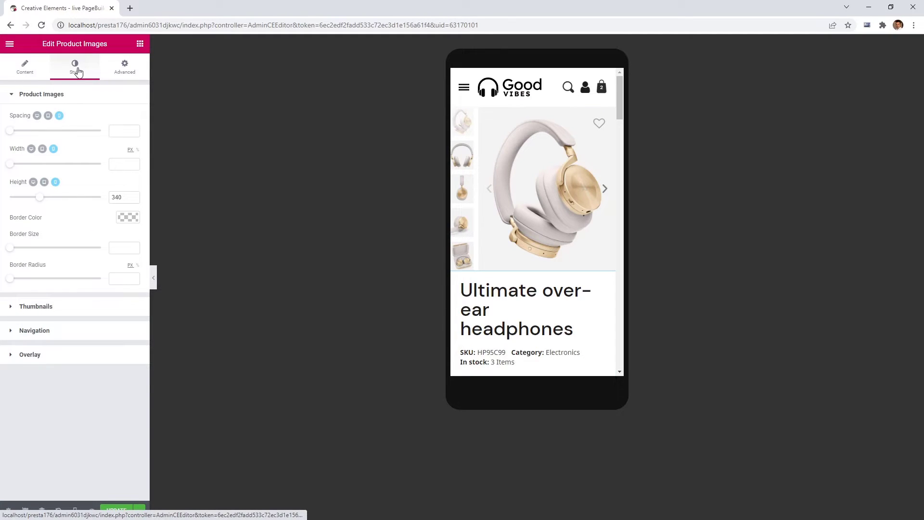
left_click_drag(12, 134, 19, 134)
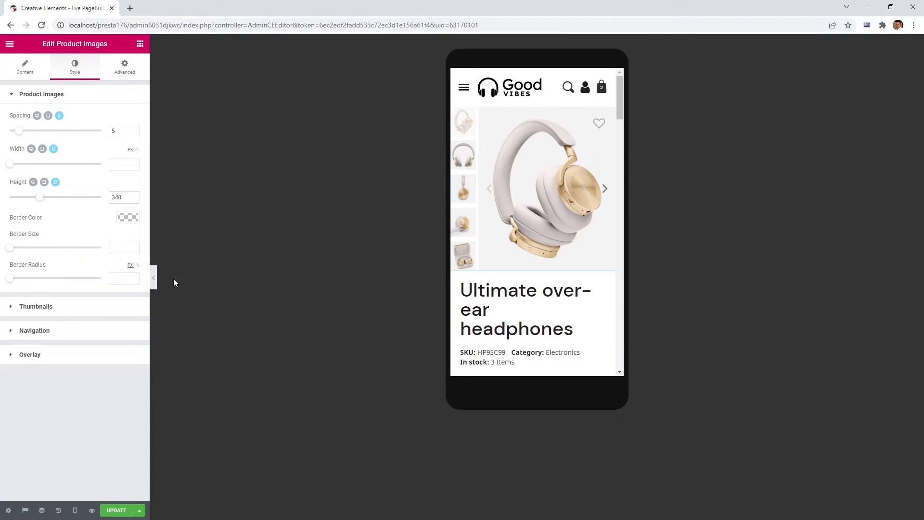
left_click(111, 310)
left_click_drag(28, 161, 18, 159)
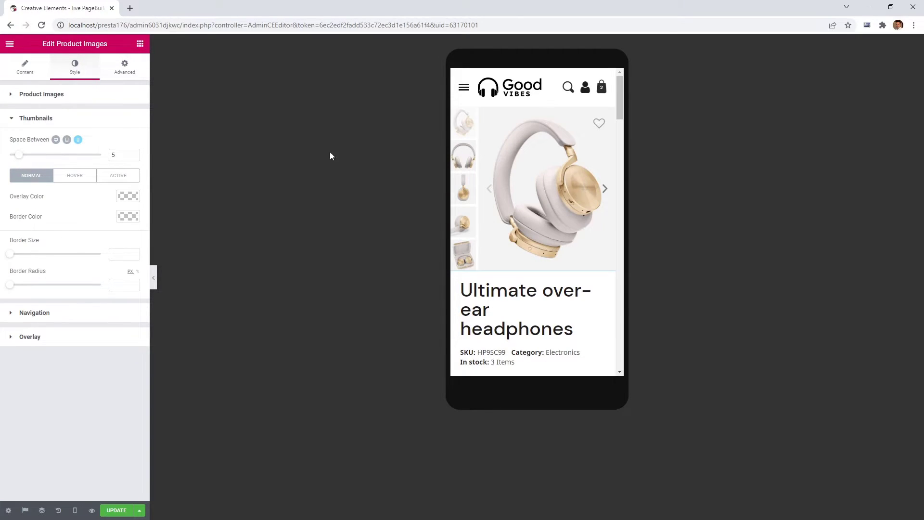
Set the product name's mobile font size to 34 px.
scroll(552, 152, "down", 3)
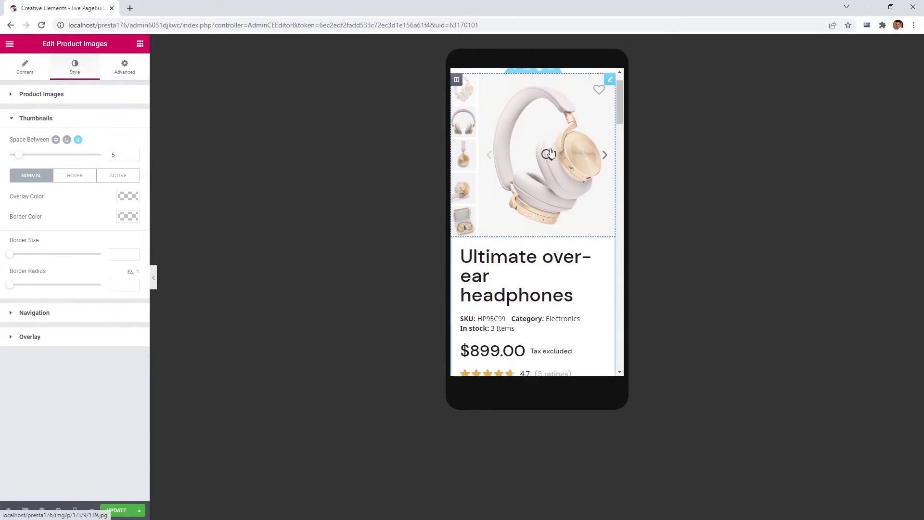
left_click(601, 143)
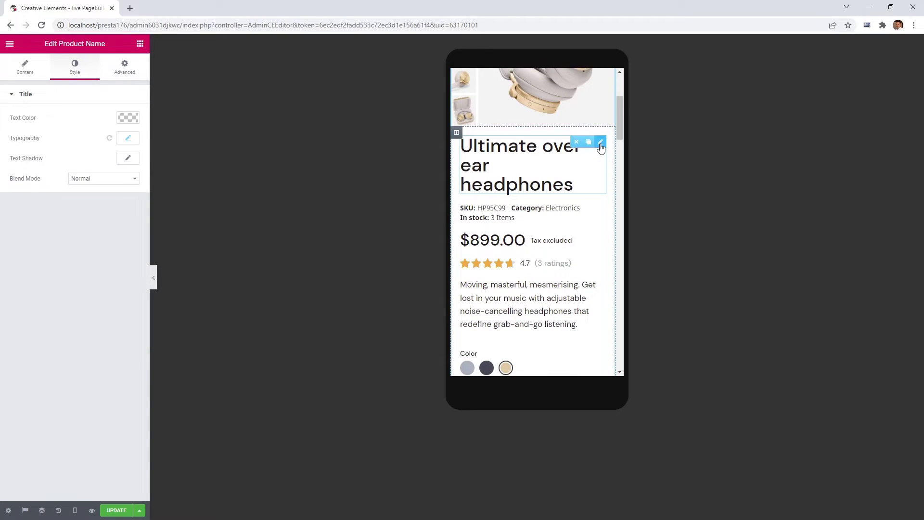
left_click(129, 139)
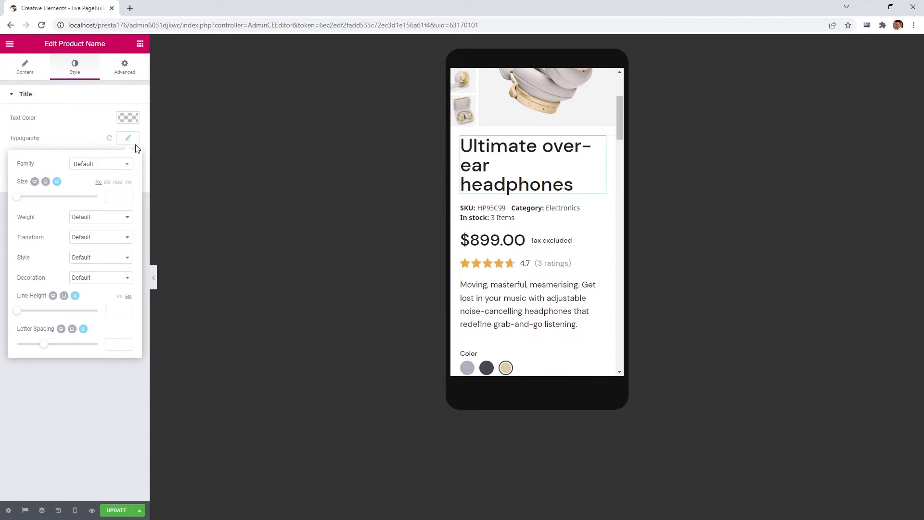
left_click_drag(25, 196, 30, 200)
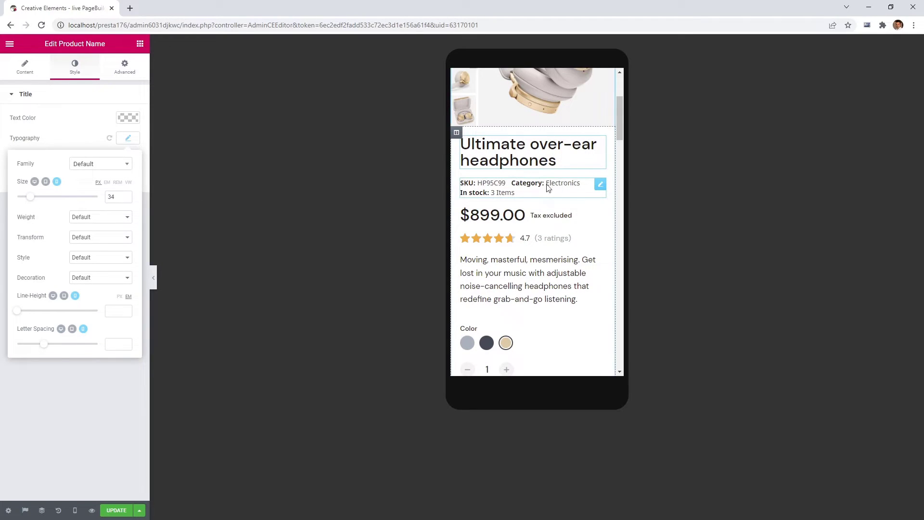
Set the mobile padding of the Add to Cart button to 19 px on all sides.
scroll(569, 193, "down", 4)
scroll(570, 193, "down", 1)
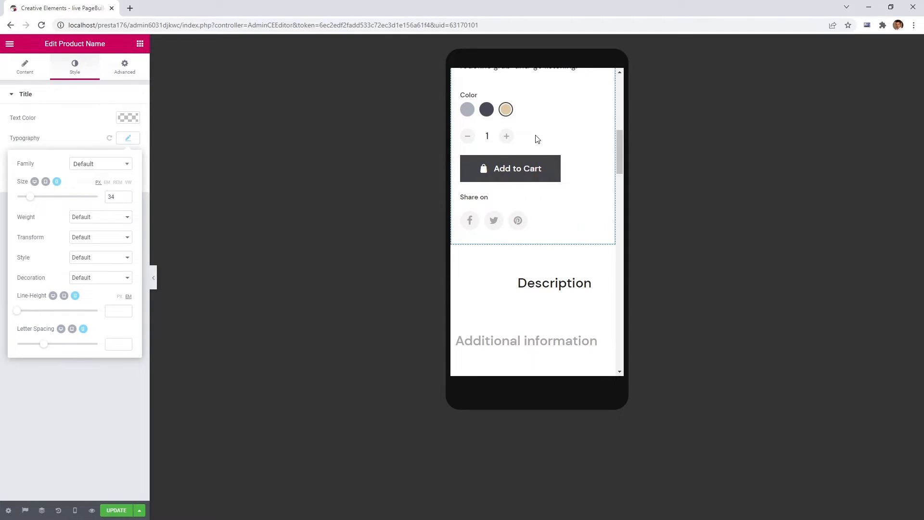
left_click(532, 161)
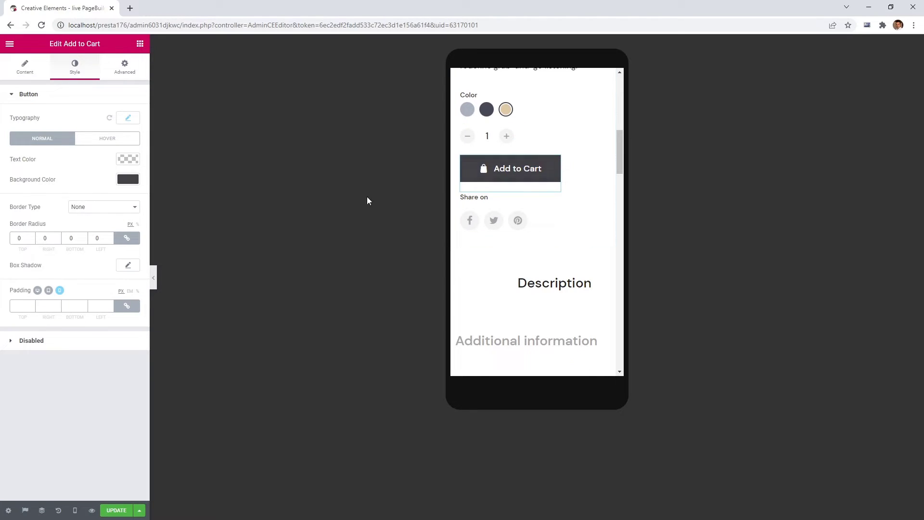
type("19")
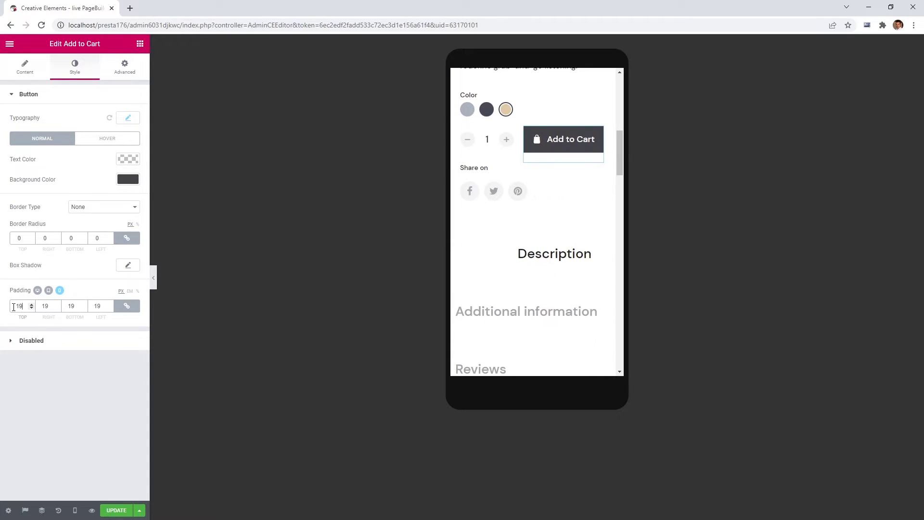
scroll(560, 308, "up", 3)
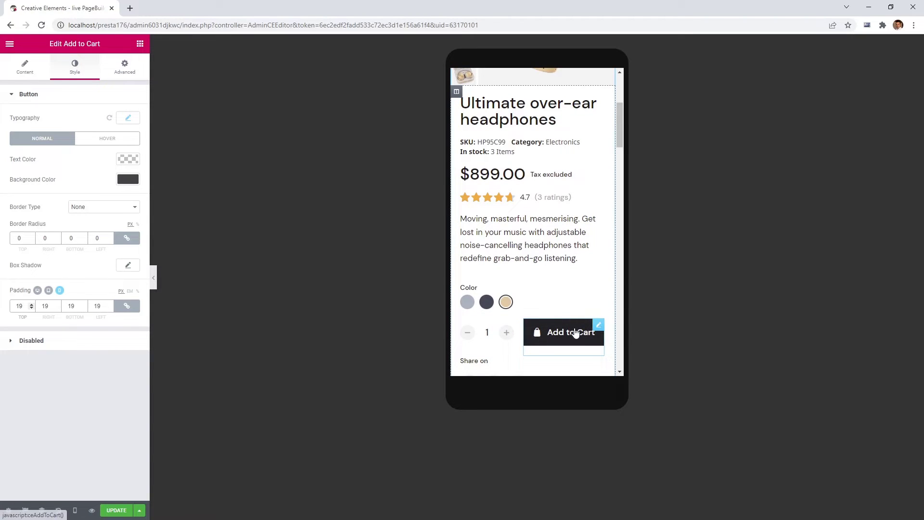
scroll(573, 328, "down", 4)
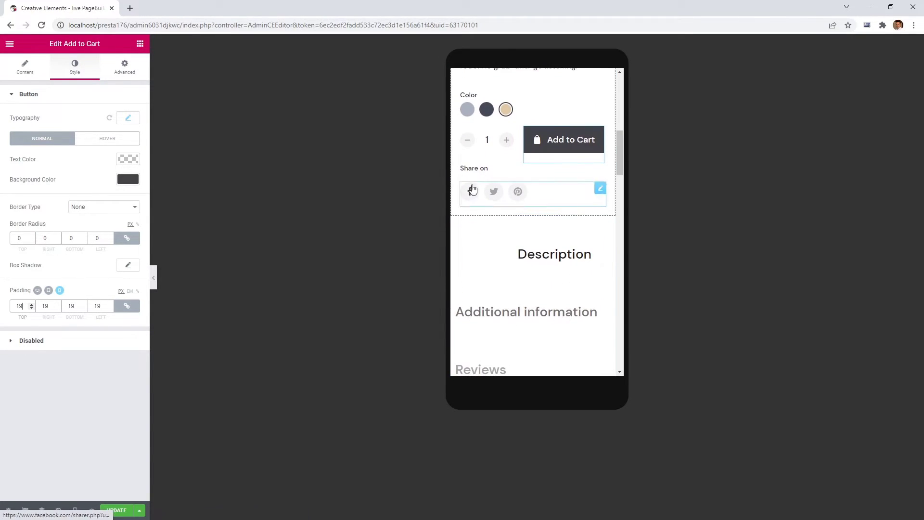
Enable overflow scrolling for the tab bar of the product description section and check that the tabs scroll sideways.
scroll(536, 201, "down", 2)
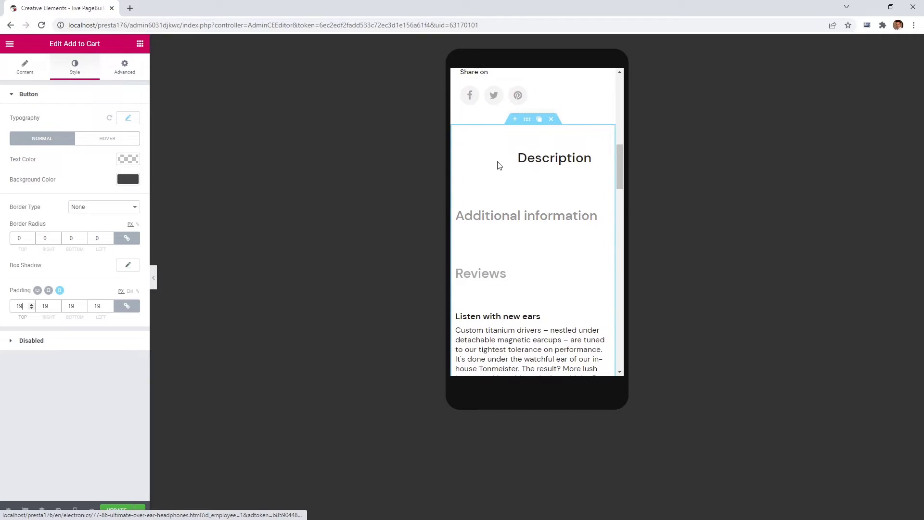
left_click(528, 121)
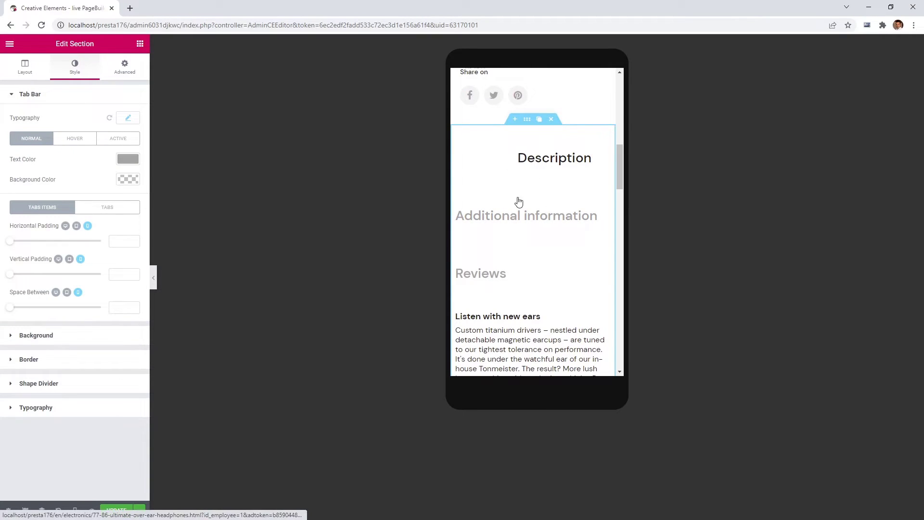
left_click(107, 207)
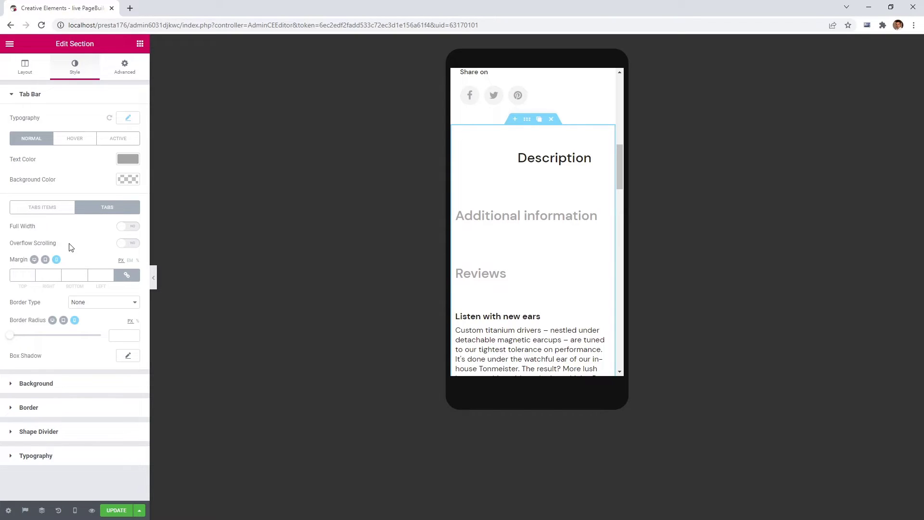
left_click(128, 244)
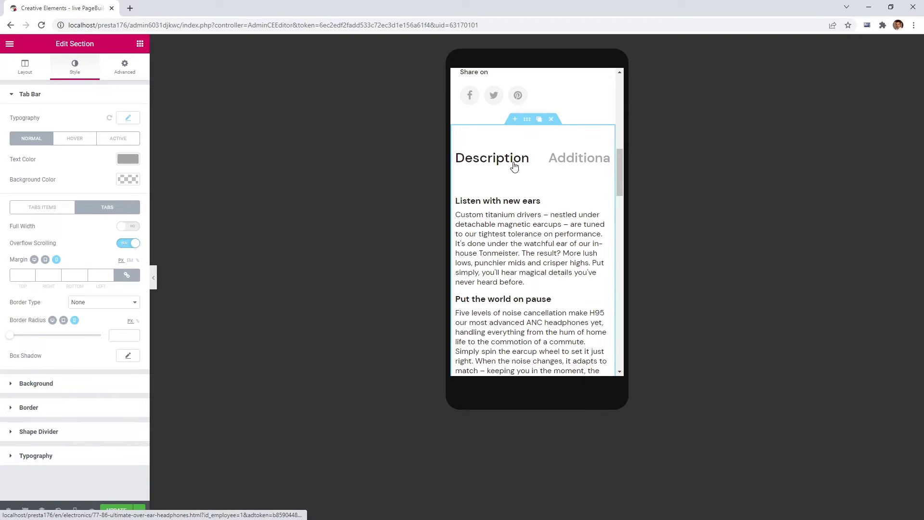
scroll(514, 166, "right", 3)
scroll(514, 166, "left", 3)
scroll(514, 166, "right", 3)
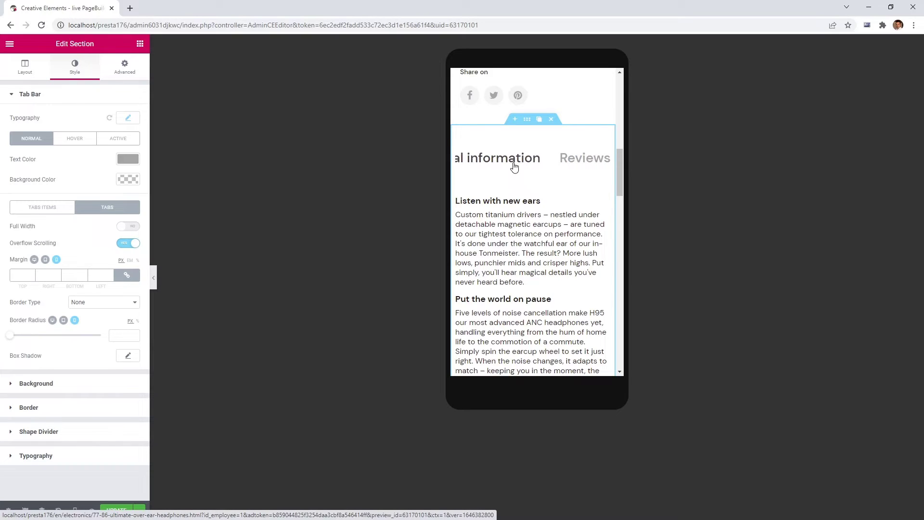
scroll(515, 167, "left", 3)
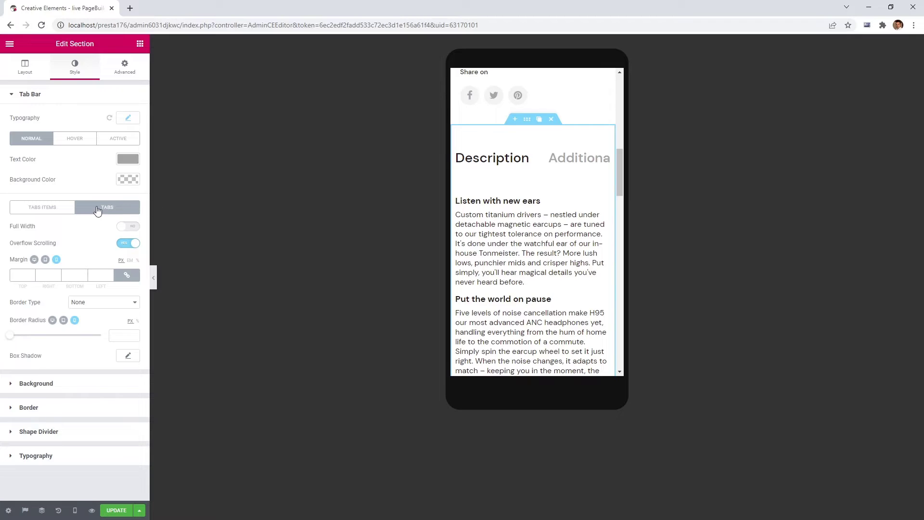
Set the tab items' mobile vertical padding to 20 and slightly reduce the tab bar's font size.
left_click(60, 207)
left_click_drag(11, 274, 50, 277)
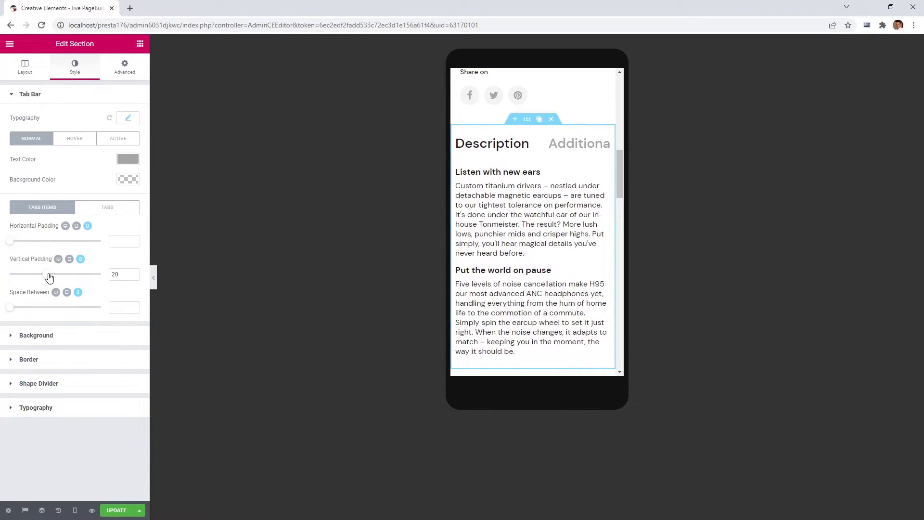
left_click(127, 119)
left_click_drag(22, 186, 29, 187)
left_click(129, 120)
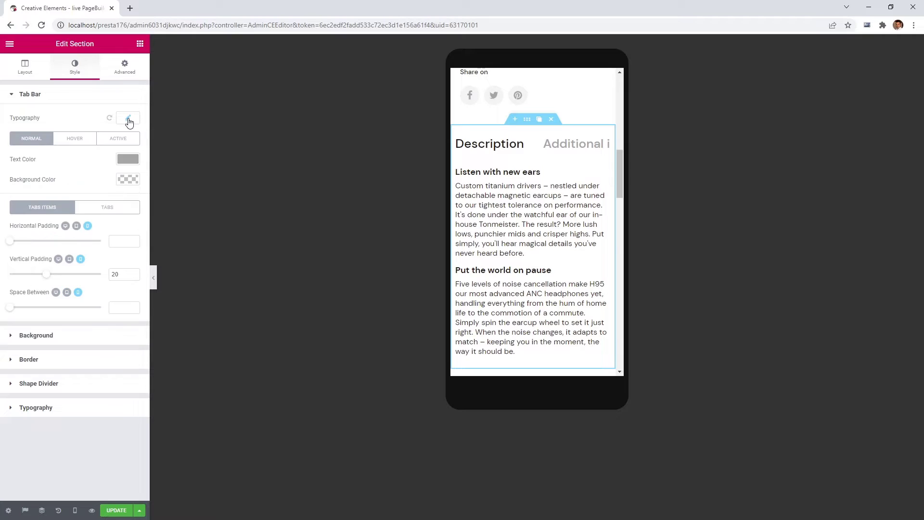
Show the Additional information tab and set the Specifications column's mobile margin to 10 px on all sides.
scroll(488, 152, "right", 2)
left_click(488, 152)
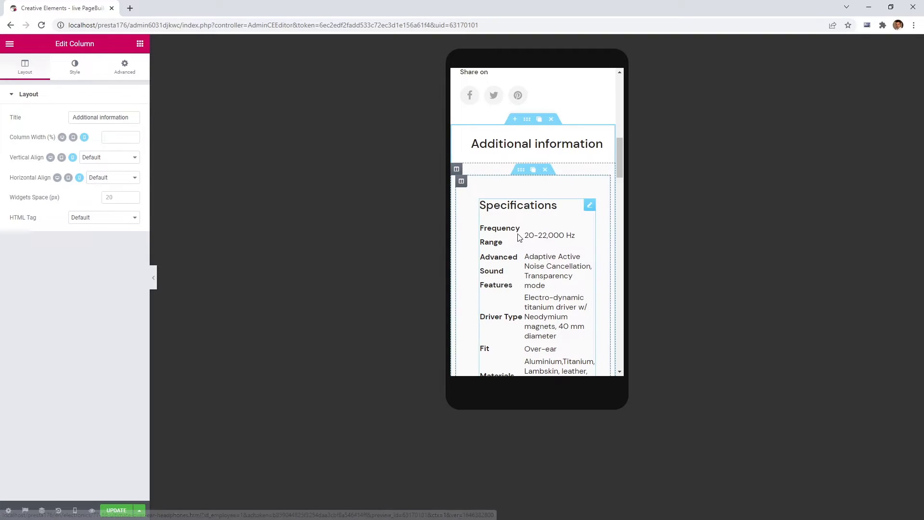
scroll(496, 231, "down", 1)
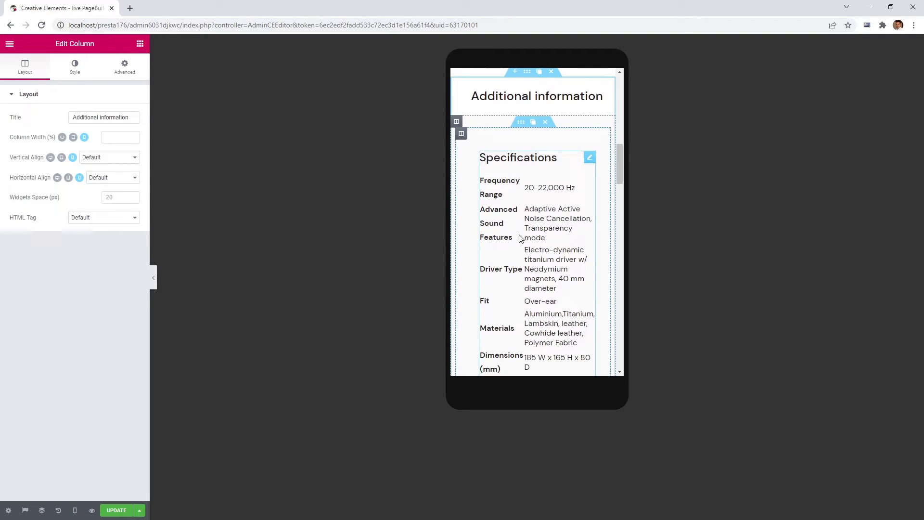
left_click(461, 133)
left_click(139, 72)
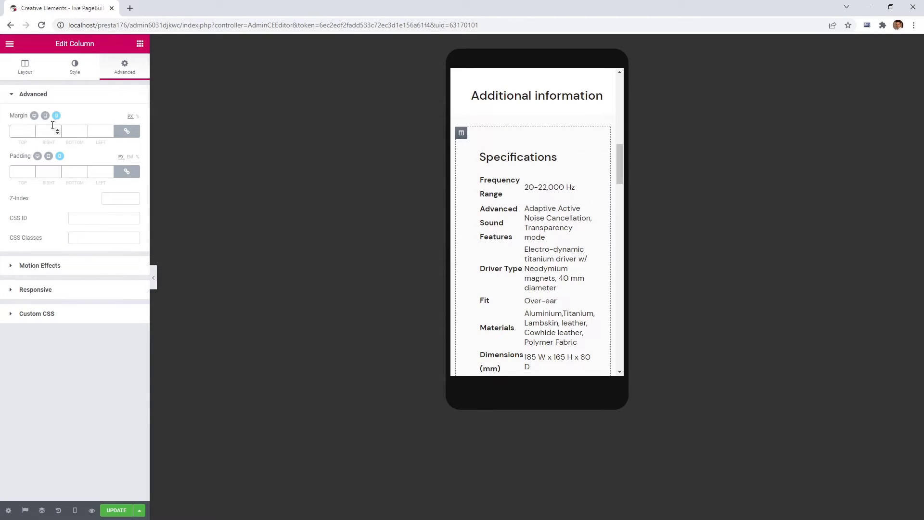
type("10")
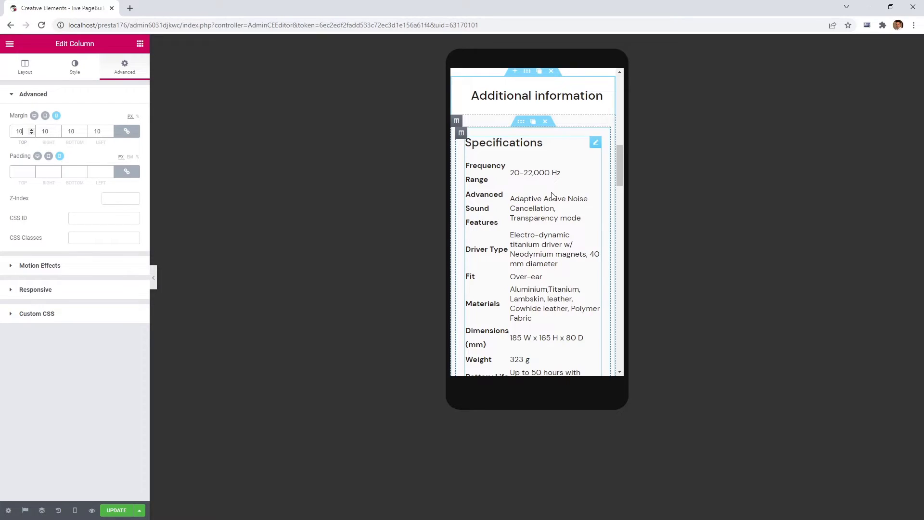
Set the mobile label padding of the Specifications product features to 0, with 10 px on the right side only.
scroll(553, 196, "down", 1)
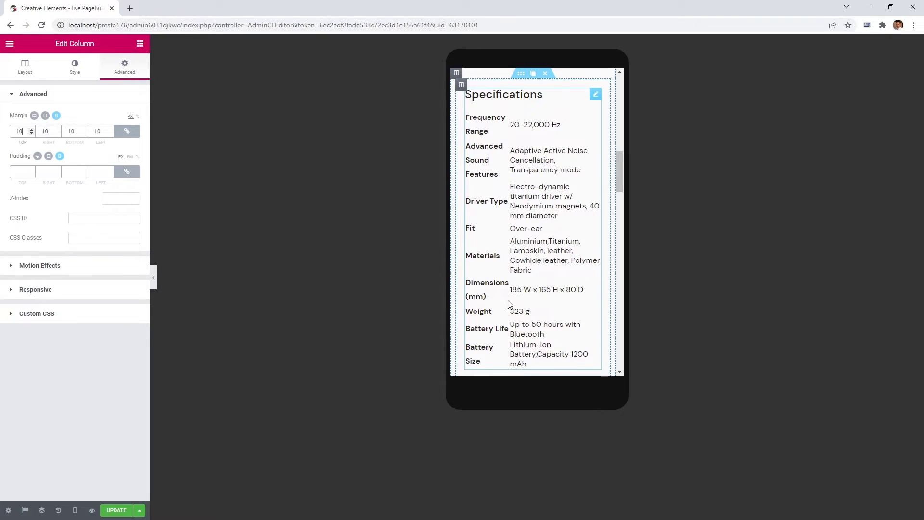
left_click(593, 94)
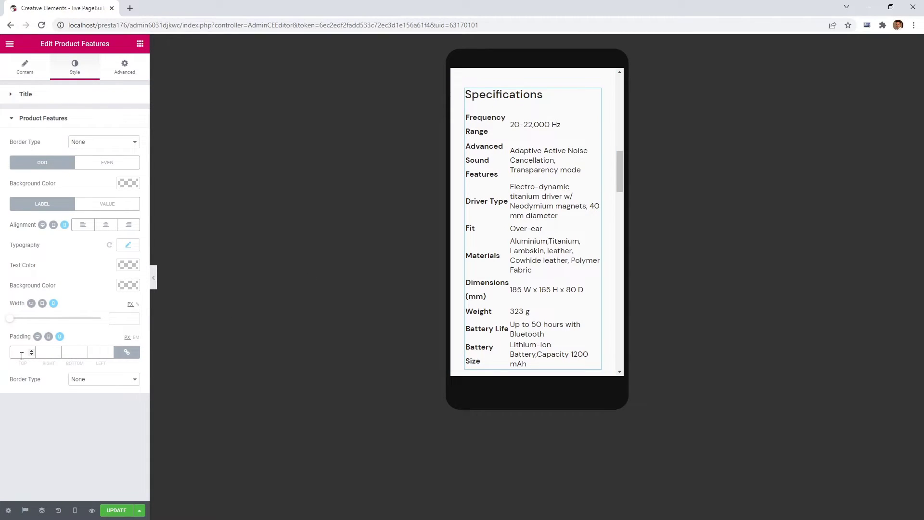
type("0")
left_click(127, 352)
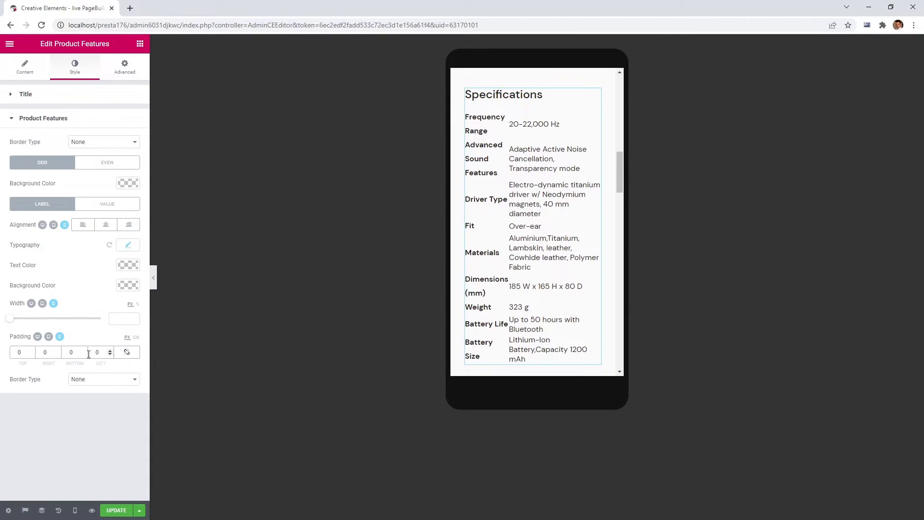
left_click(44, 353)
type("1")
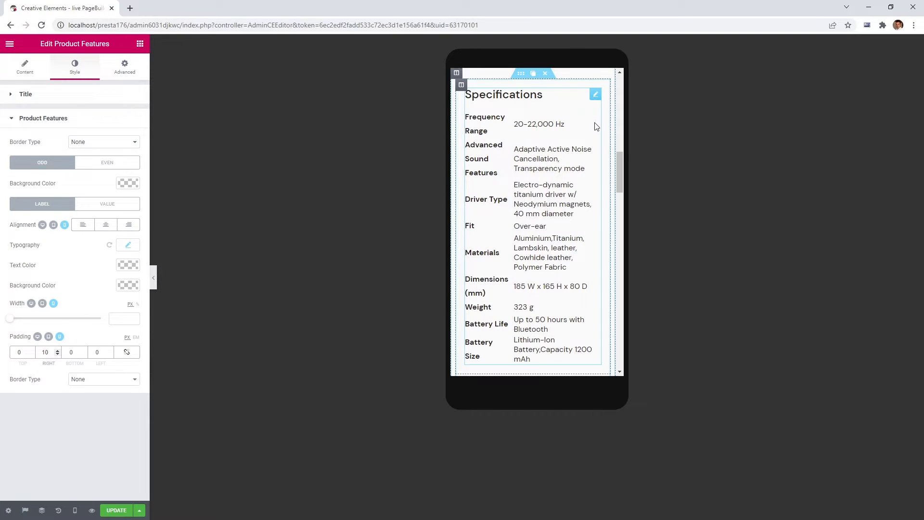
Set the mobile margin of the Guides column to 10 px on all sides.
left_click_drag(620, 157, 621, 186)
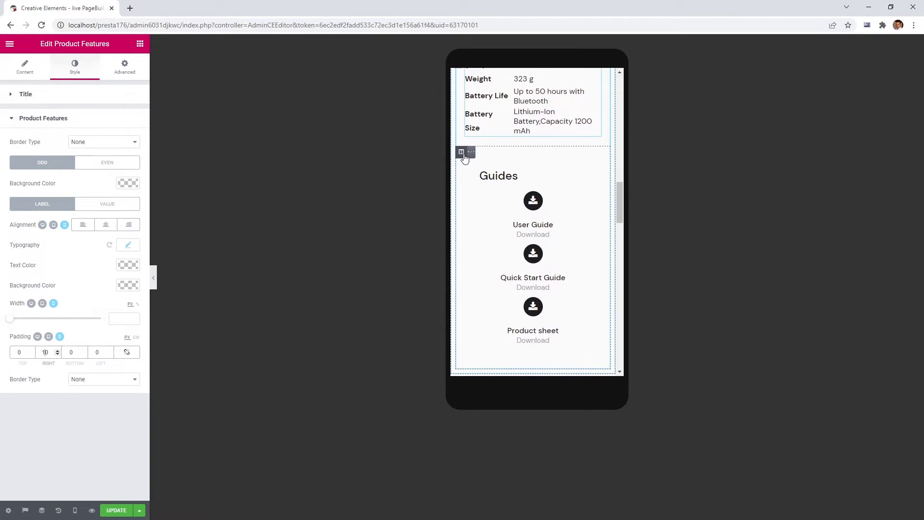
left_click(461, 153)
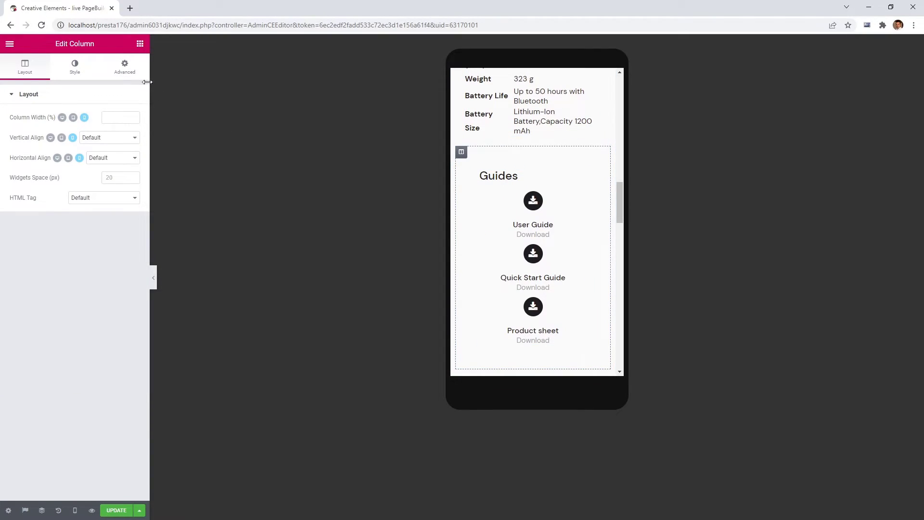
left_click(127, 72)
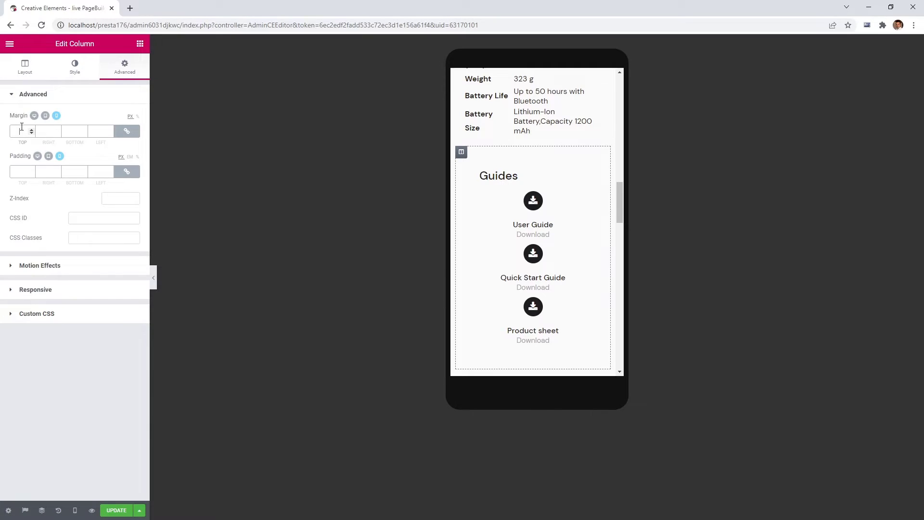
type("10")
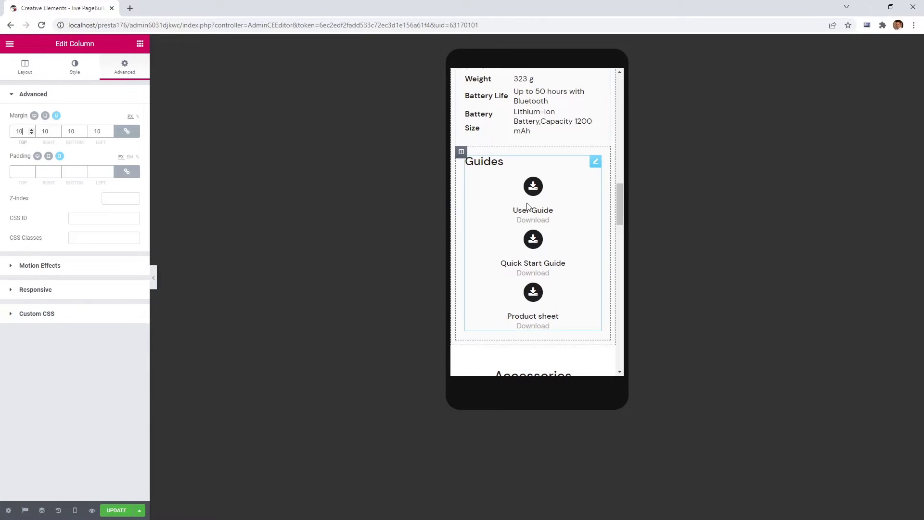
Align the content of the Guides product attachments to the left on mobile.
left_click(550, 198)
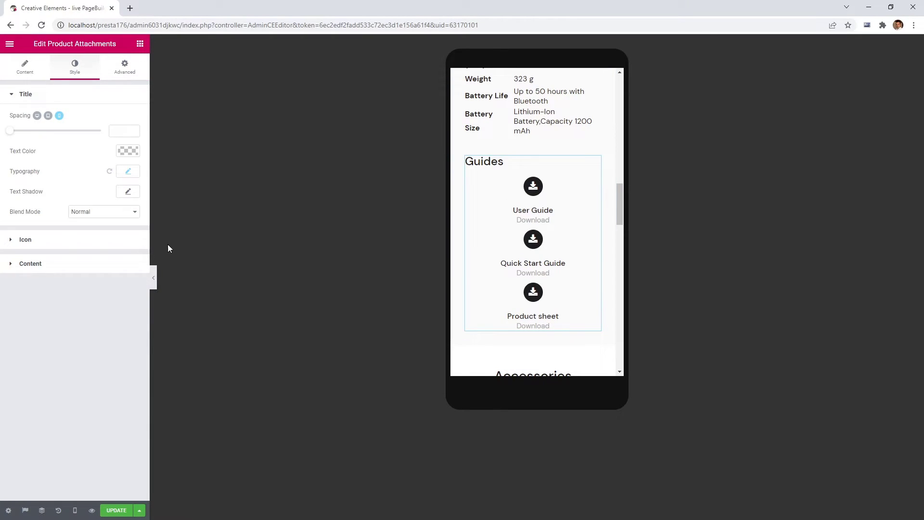
left_click(76, 263)
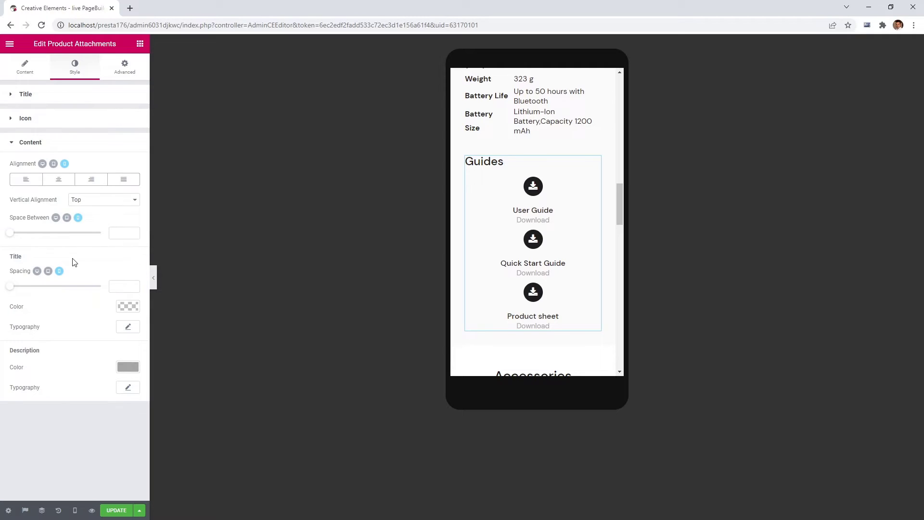
left_click(27, 181)
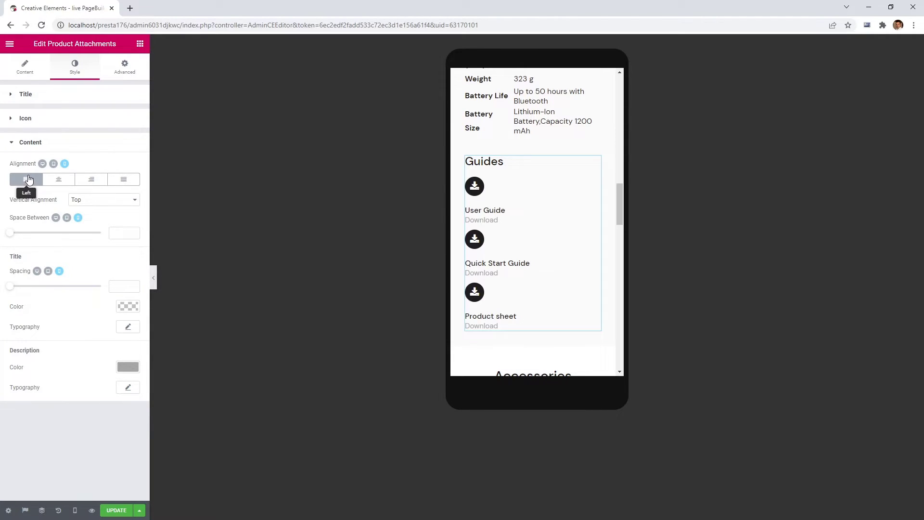
Review the Reviews tab's mobile layout, and return to the Description tab.
left_click_drag(620, 209, 620, 158)
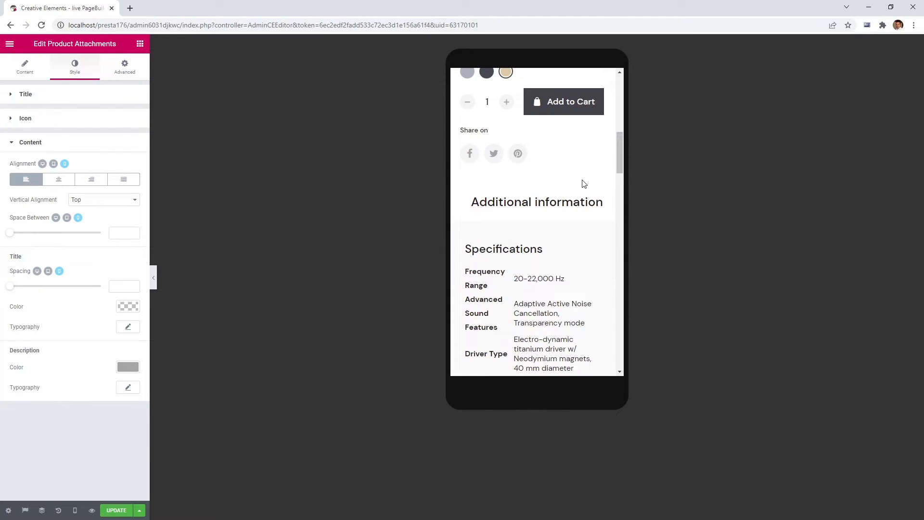
scroll(561, 203, "left", 1)
scroll(562, 202, "right", 2)
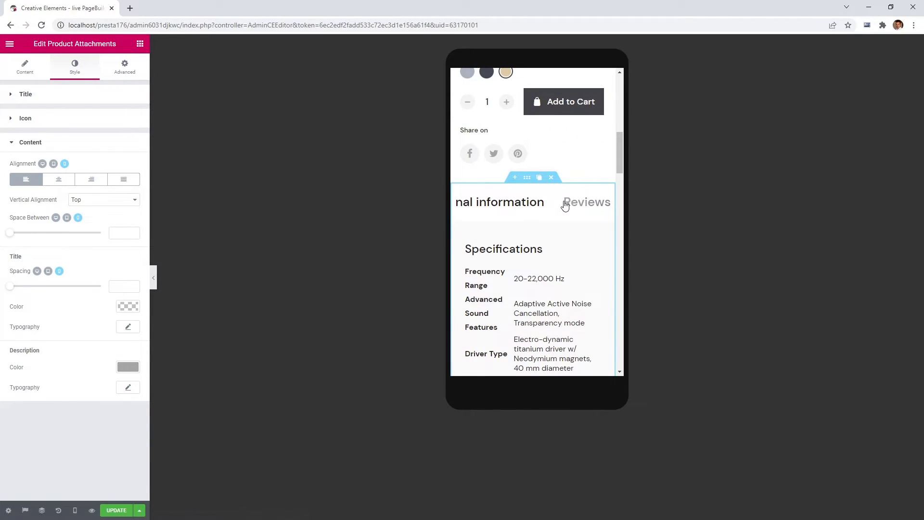
left_click(566, 204)
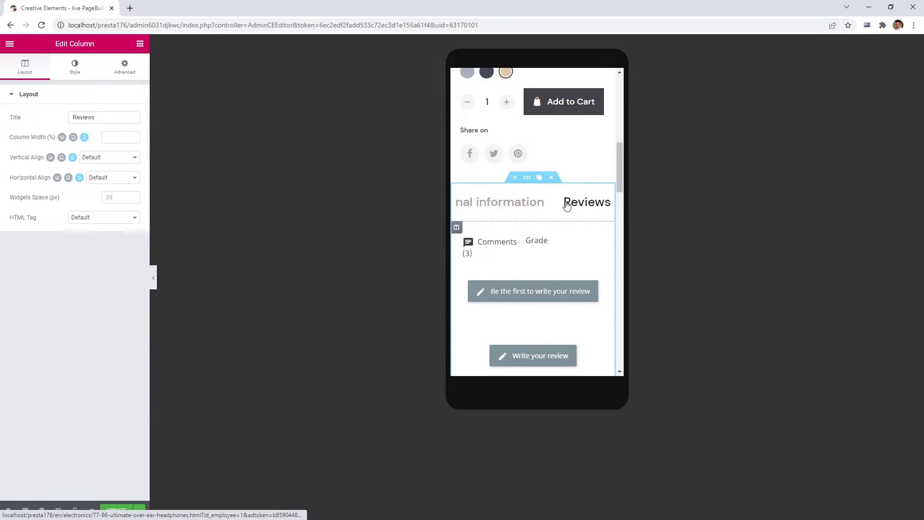
scroll(553, 207, "left", 2)
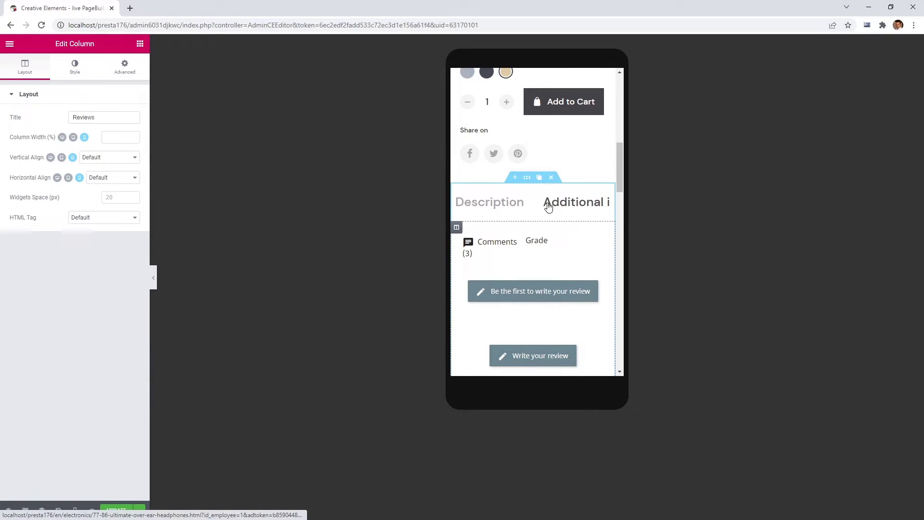
left_click(512, 207)
Give the Accessories product carousel a custom mobile width of 150%.
scroll(512, 207, "down", 4)
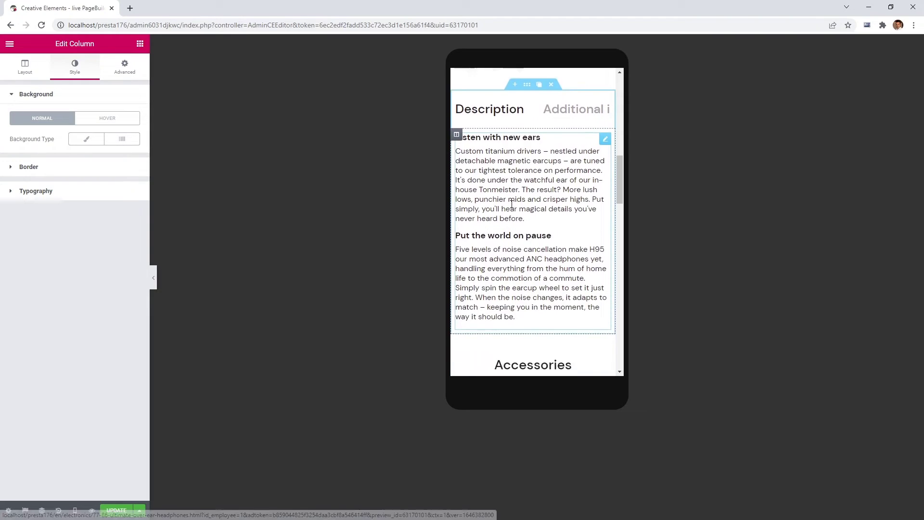
scroll(512, 205, "down", 2)
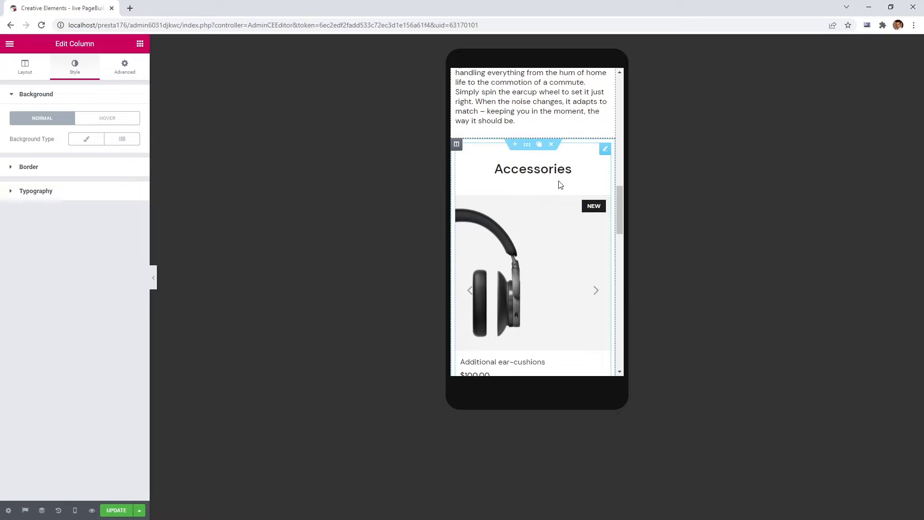
left_click(605, 150)
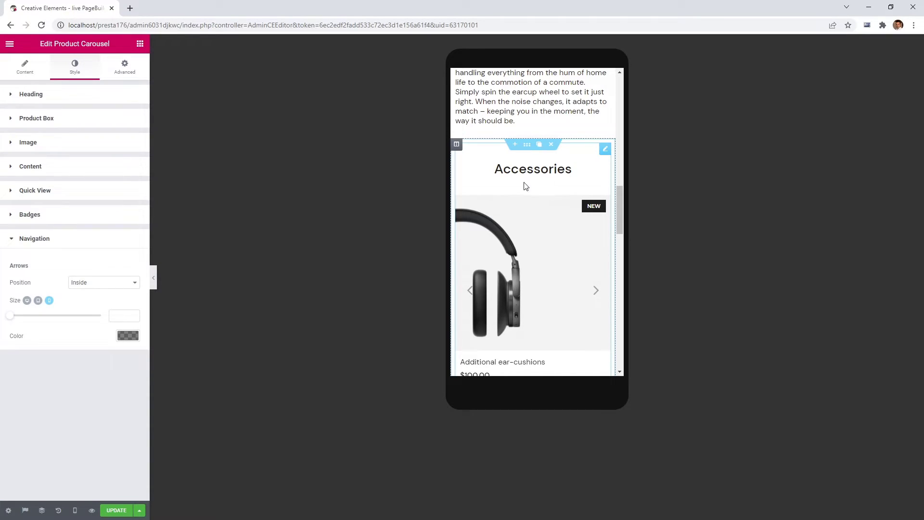
left_click(125, 67)
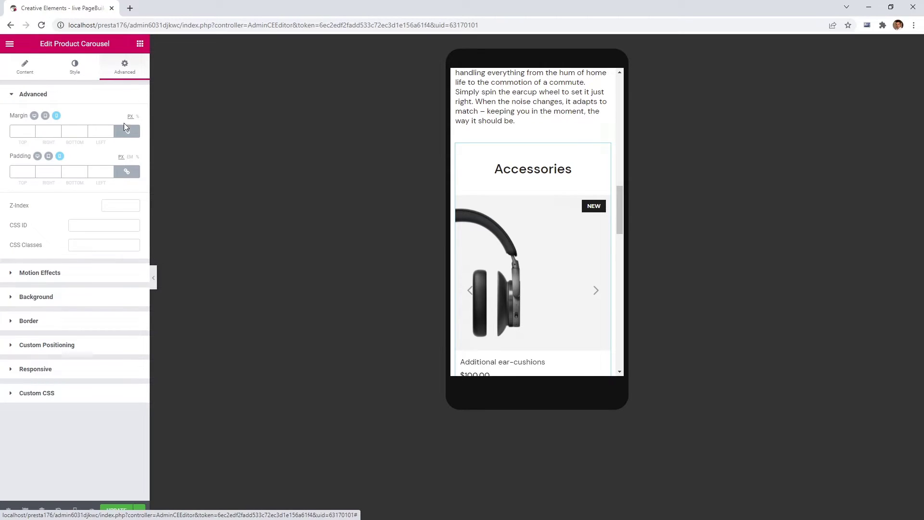
left_click(78, 343)
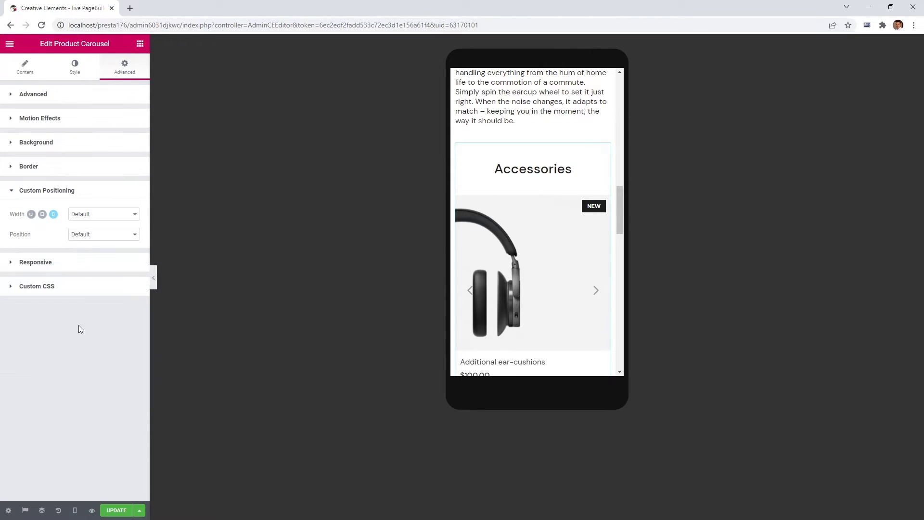
left_click(91, 216)
left_click(95, 246)
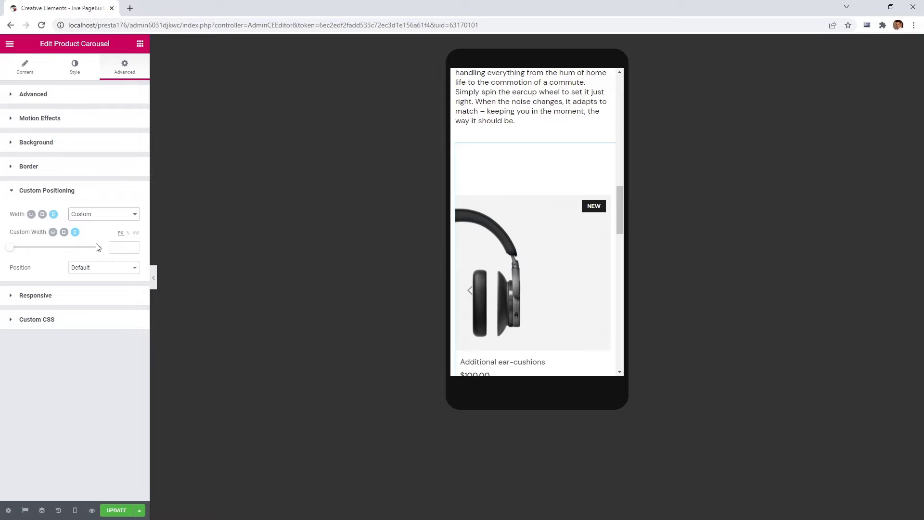
left_click(128, 234)
type("0")
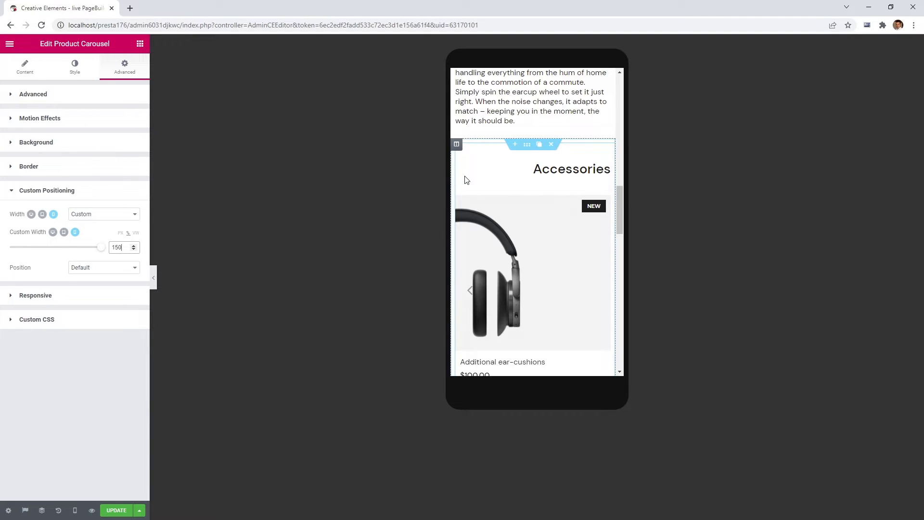
Show 2 slides at a time in the Accessories carousel on mobile.
left_click(25, 67)
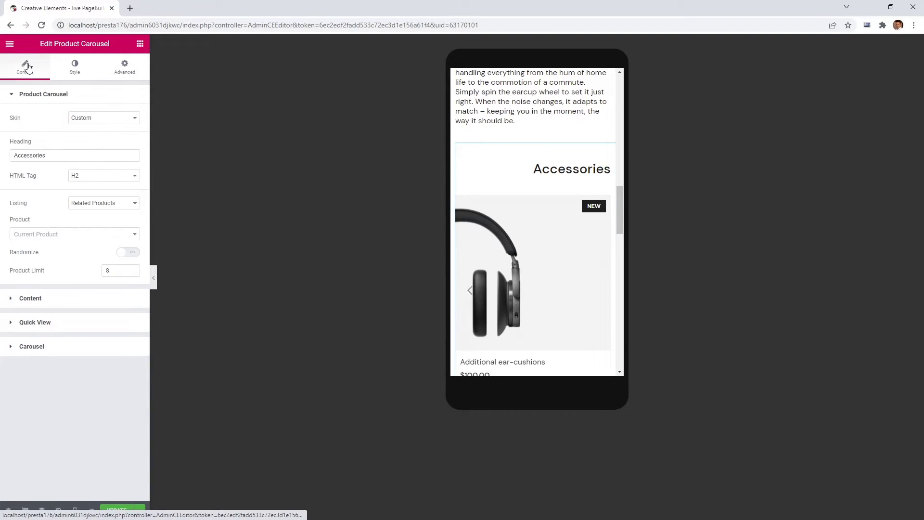
left_click(89, 348)
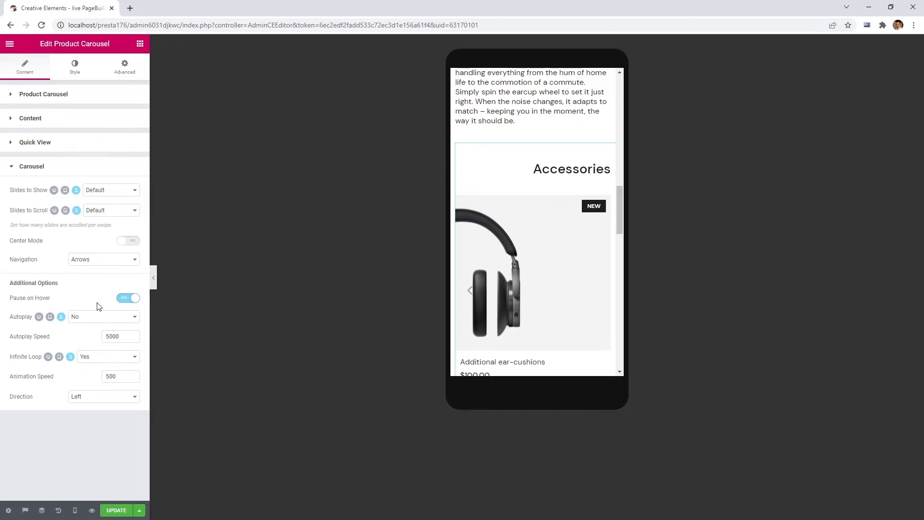
left_click(107, 193)
left_click(102, 204)
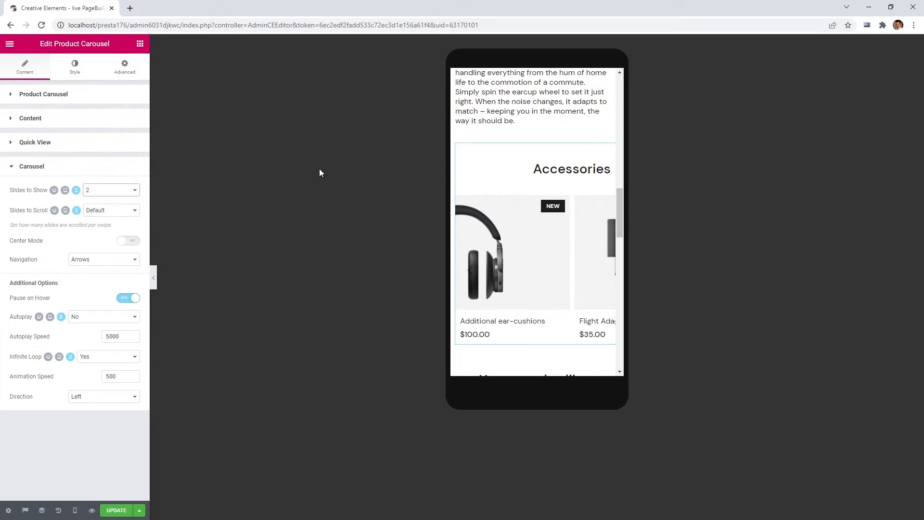
Left-align the Accessories carousel heading on mobile, with a 26 px font size and a spacing of 20.
left_click(85, 80)
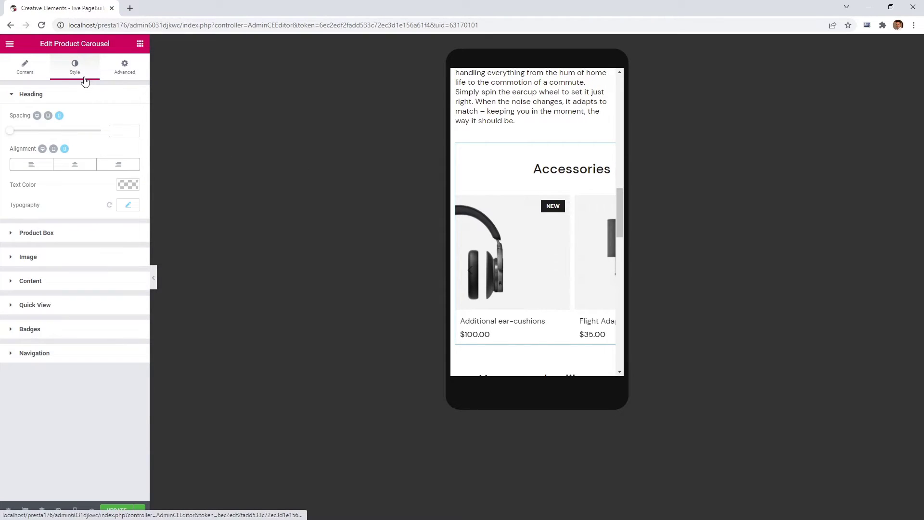
left_click(35, 165)
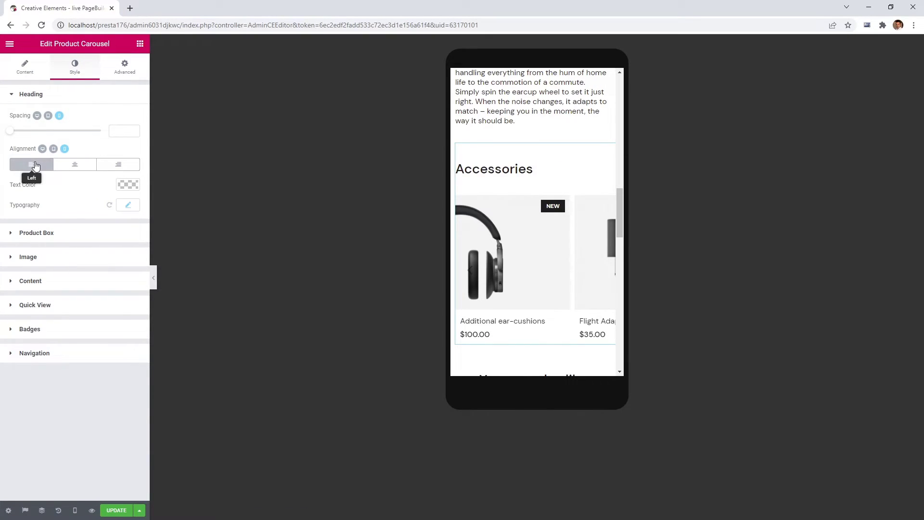
left_click(127, 206)
left_click_drag(19, 266, 28, 266)
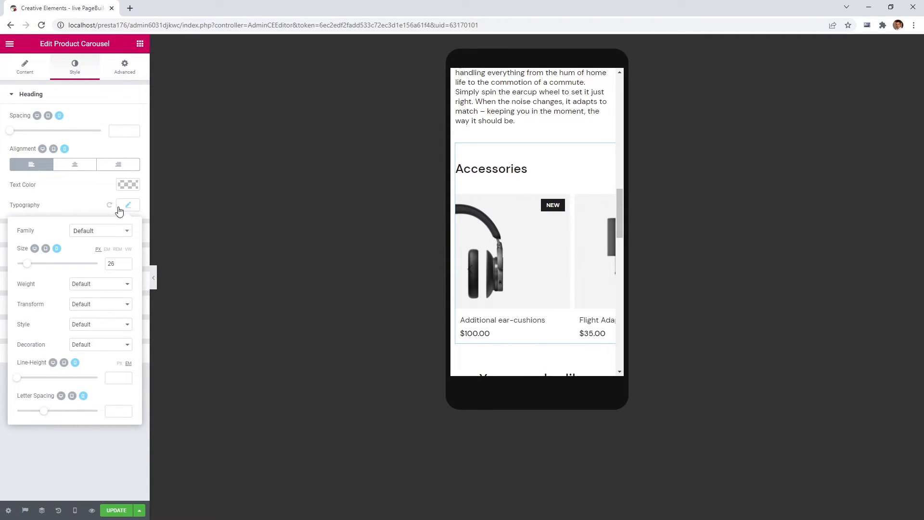
left_click(118, 211)
left_click_drag(10, 131, 28, 135)
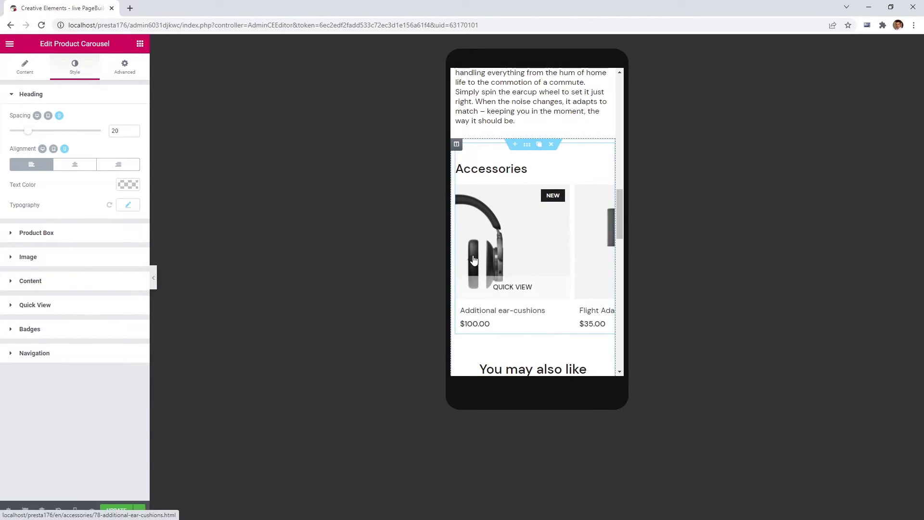
Set the mobile size of the Accessories carousel's navigation arrows to 0.
left_click(139, 356)
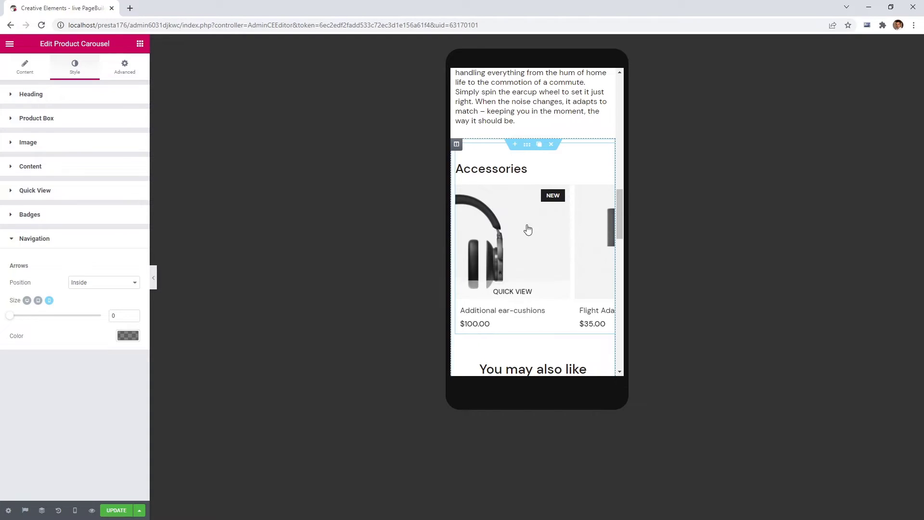
middle_click(570, 149)
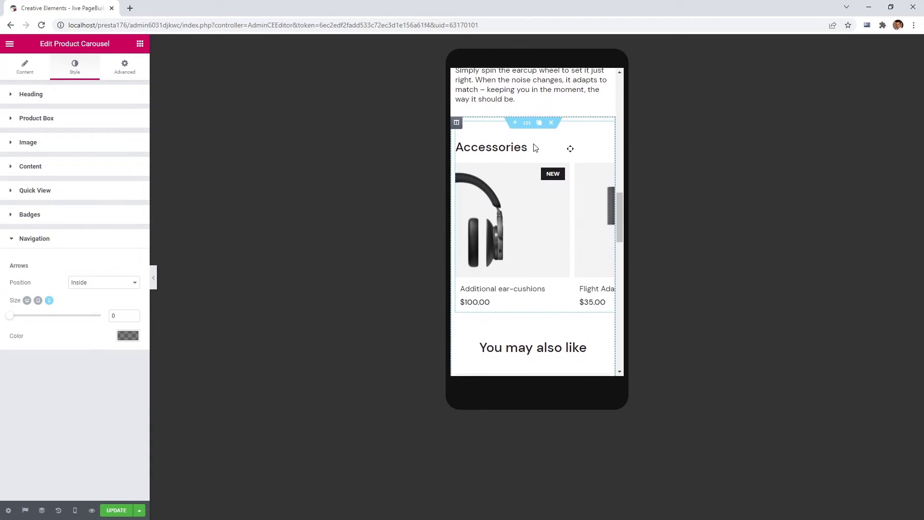
Set the overflow of the section containing the product carousels to Hidden.
left_click(527, 135)
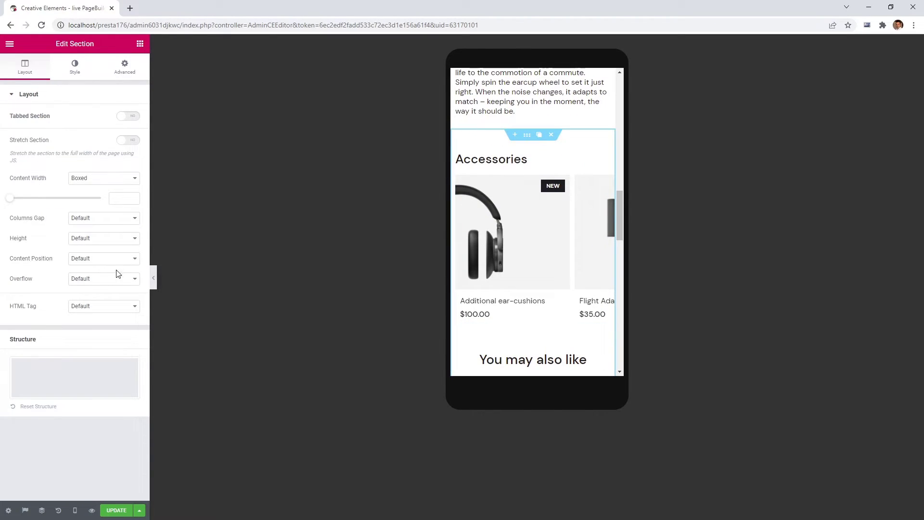
left_click(87, 279)
left_click(89, 297)
Copy the Accessories carousel and paste its style onto the "You may also like" carousel.
right_click(540, 229)
left_click(564, 268)
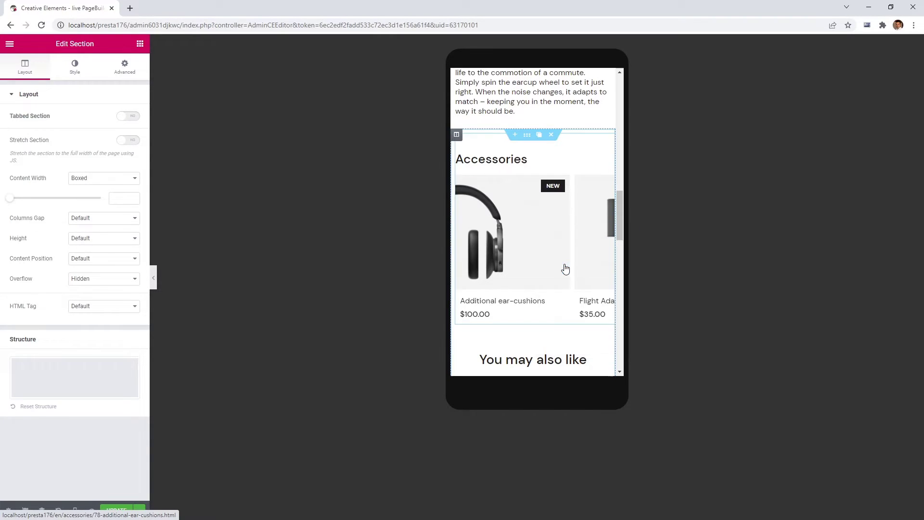
scroll(564, 266, "down", 3)
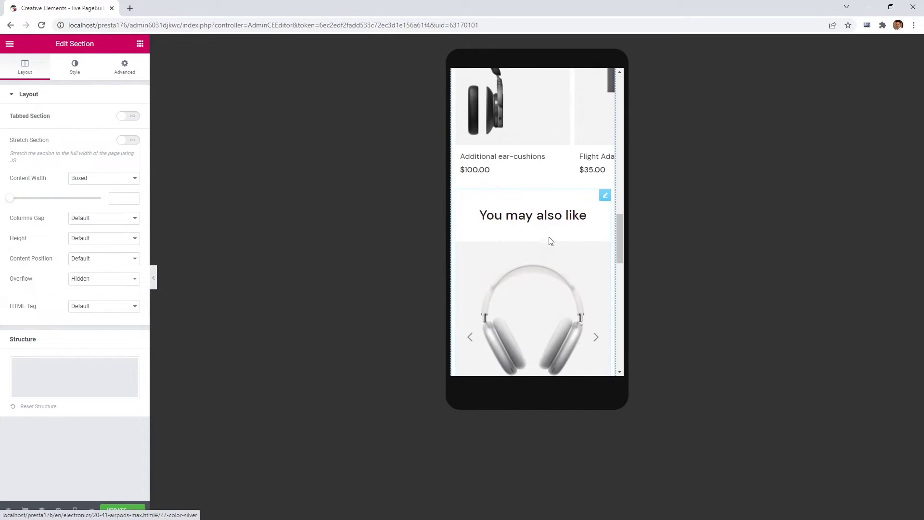
right_click(548, 234)
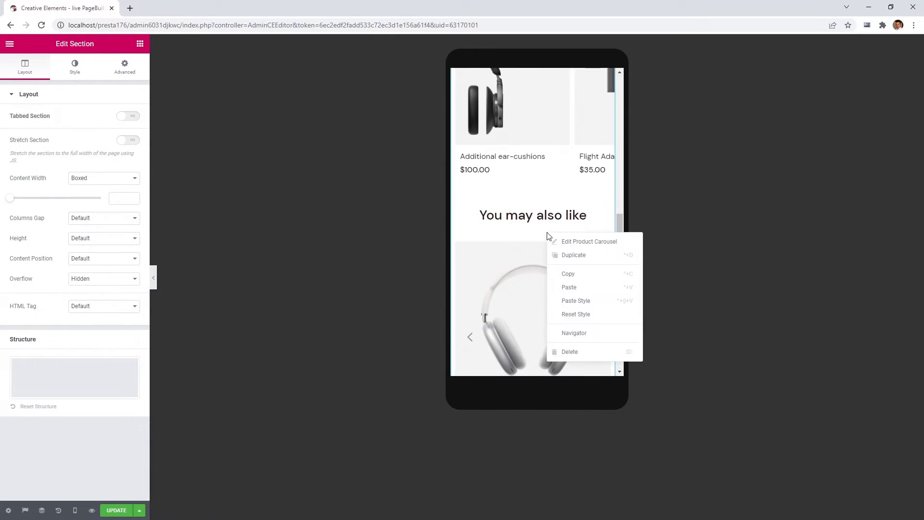
left_click(571, 301)
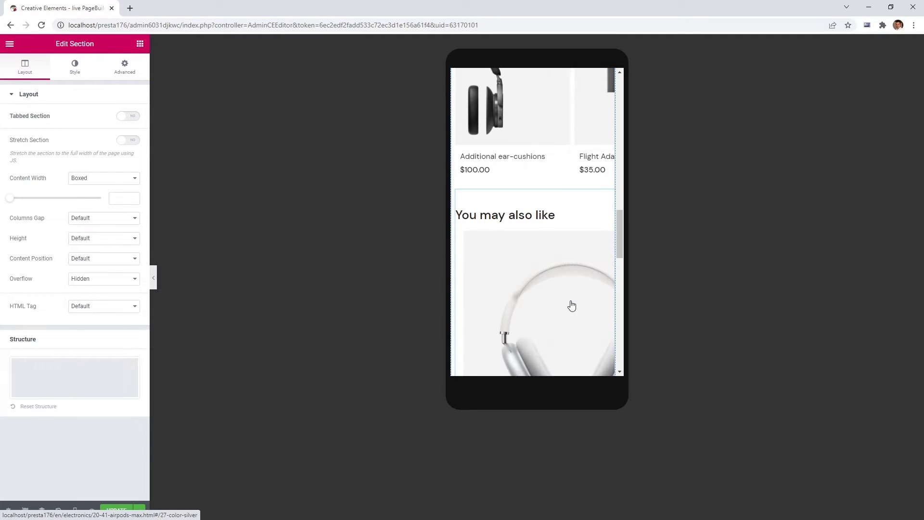
Show 2 slides at a time in the "You may also like" carousel on mobile, and update the template.
left_click(571, 227)
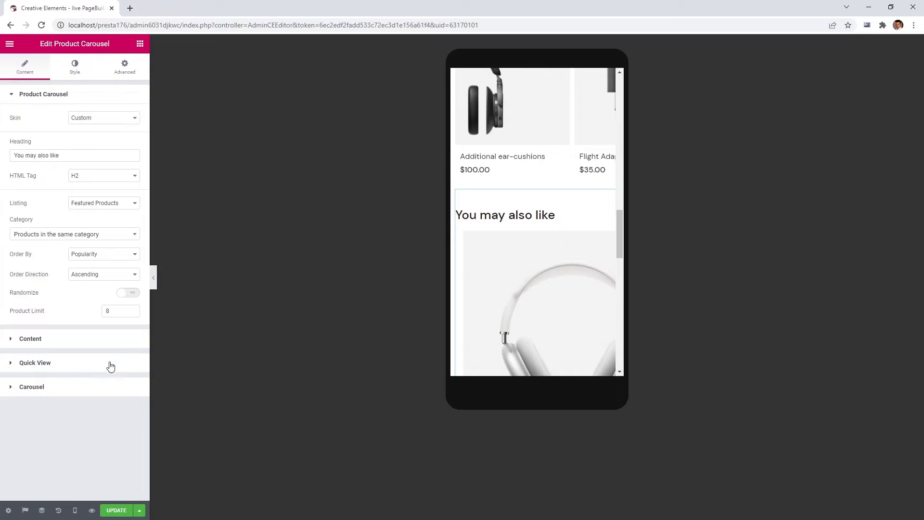
left_click(95, 387)
left_click(96, 192)
left_click(94, 207)
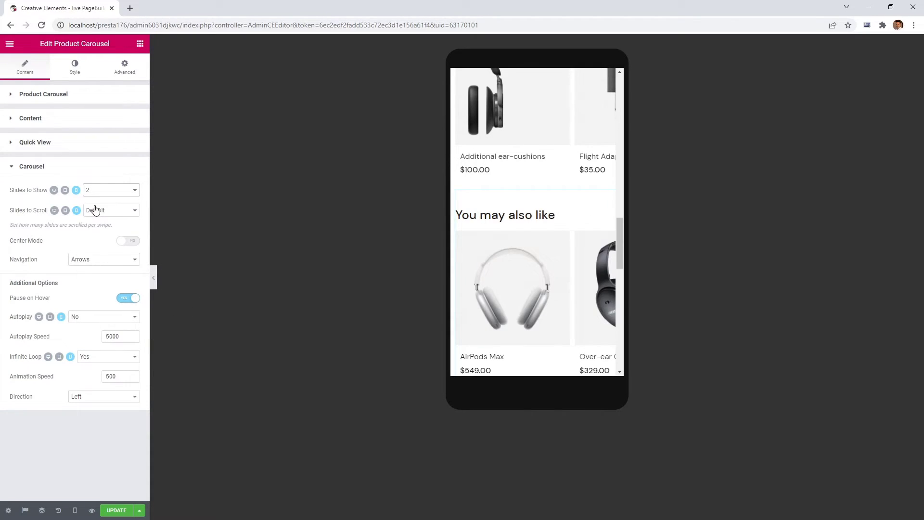
left_click(119, 505)
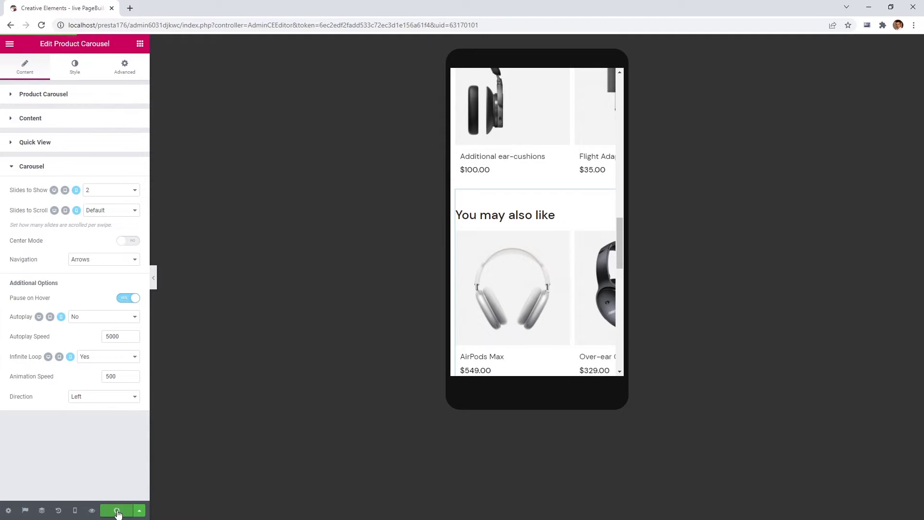
Preview the whole mobile product page without the editing panel, checking the image gallery, tabs and product carousels, and restore the panel.
left_click(152, 284)
left_click_drag(546, 275, 522, 106)
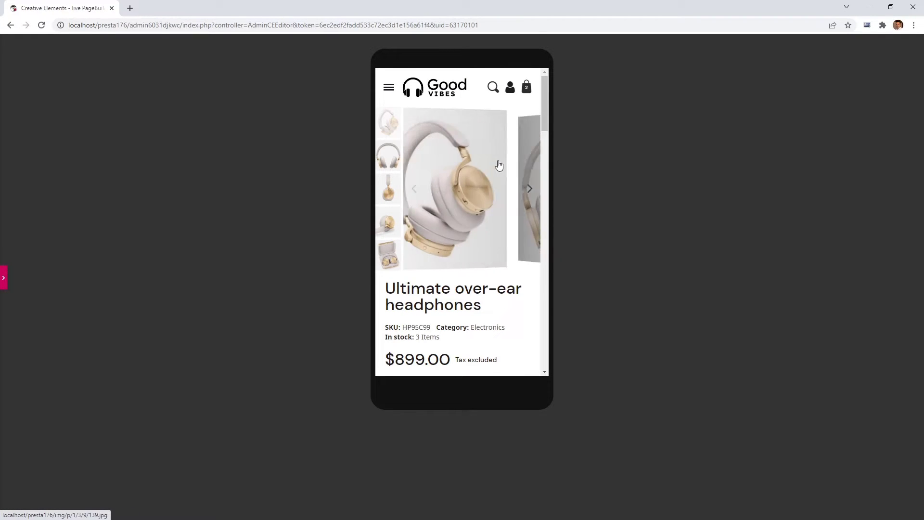
scroll(497, 165, "down", 5)
scroll(498, 165, "down", 3)
scroll(498, 165, "down", 2)
left_click(498, 138)
left_click(444, 145)
scroll(471, 178, "down", 2)
scroll(472, 178, "down", 4)
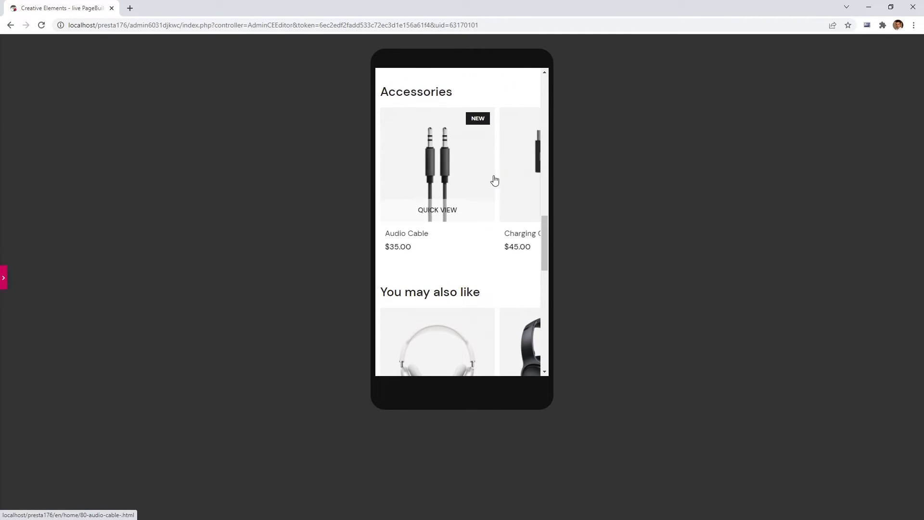
scroll(476, 179, "down", 4)
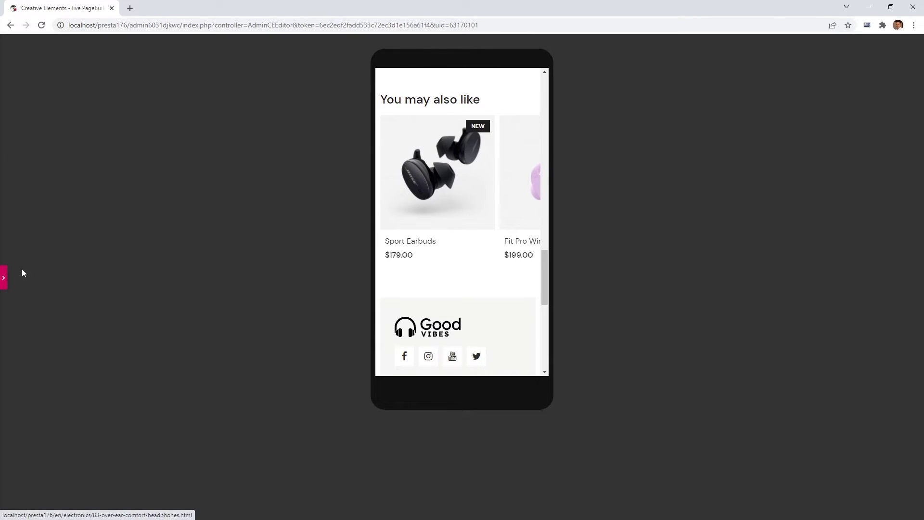
left_click(5, 278)
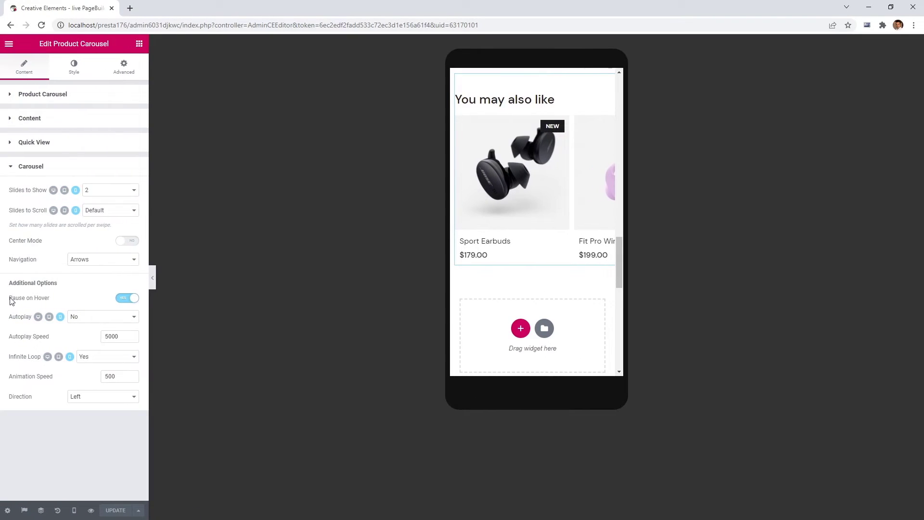
Switch the preview back to Desktop and exit the page builder to the back office.
left_click(77, 509)
left_click(68, 450)
scroll(190, 436, "up", 15)
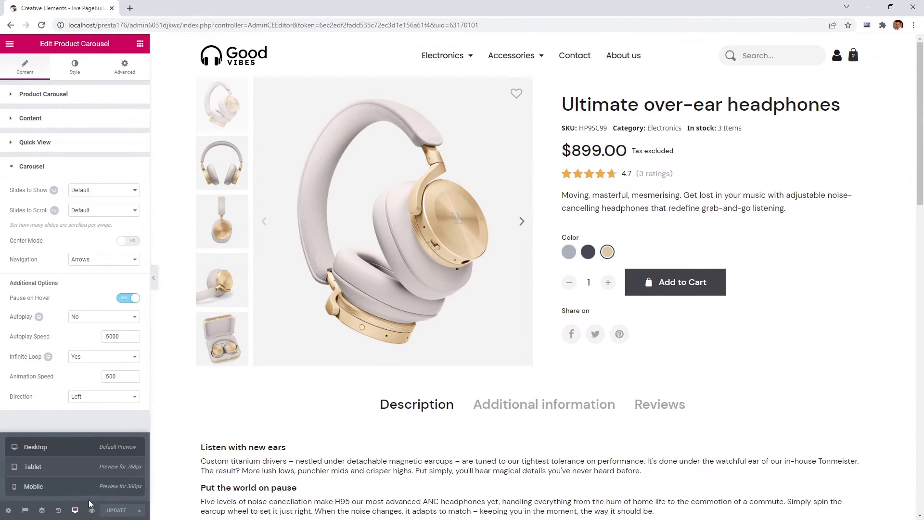
left_click(10, 44)
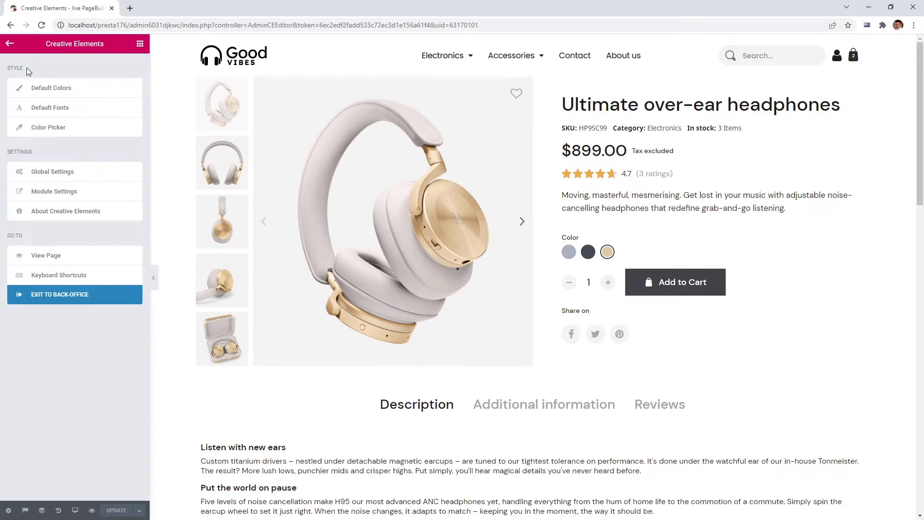
left_click(72, 296)
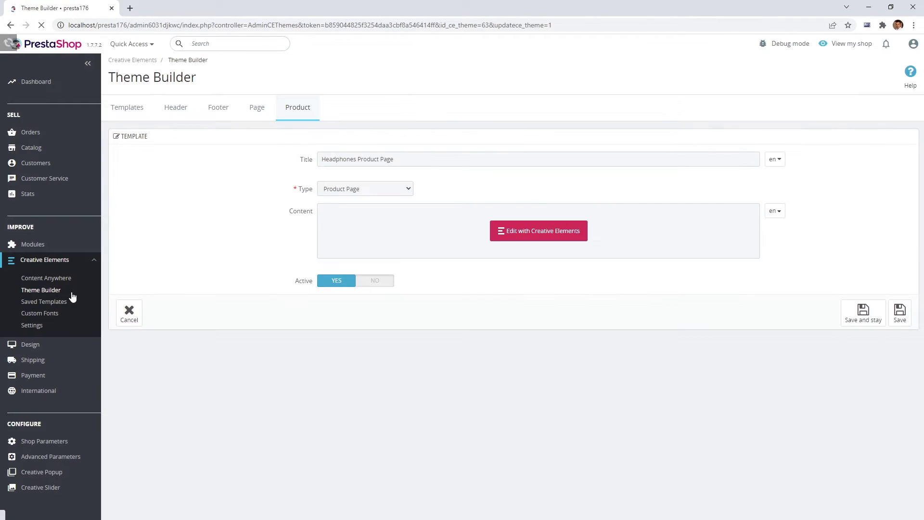
Assign "#63 Headphones Product Page" as the Product Page in the Theme Builder's theme settings and save.
left_click(293, 109)
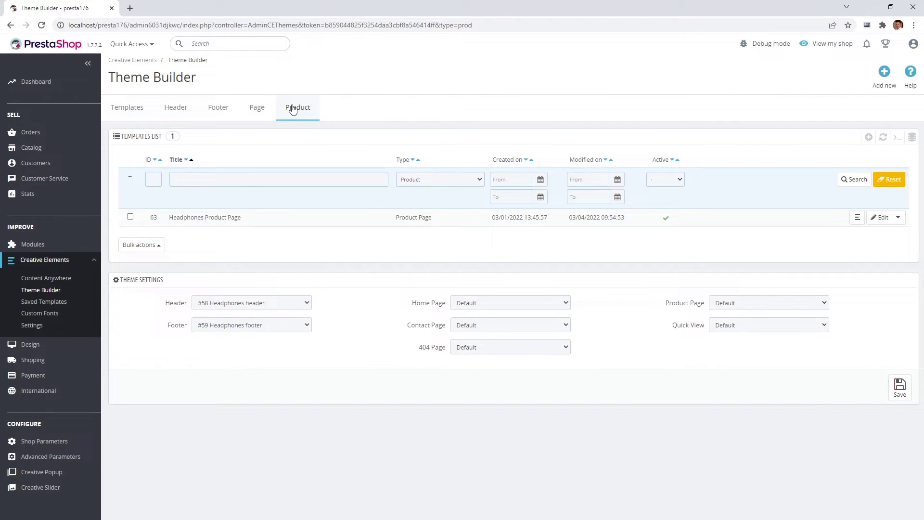
left_click(760, 308)
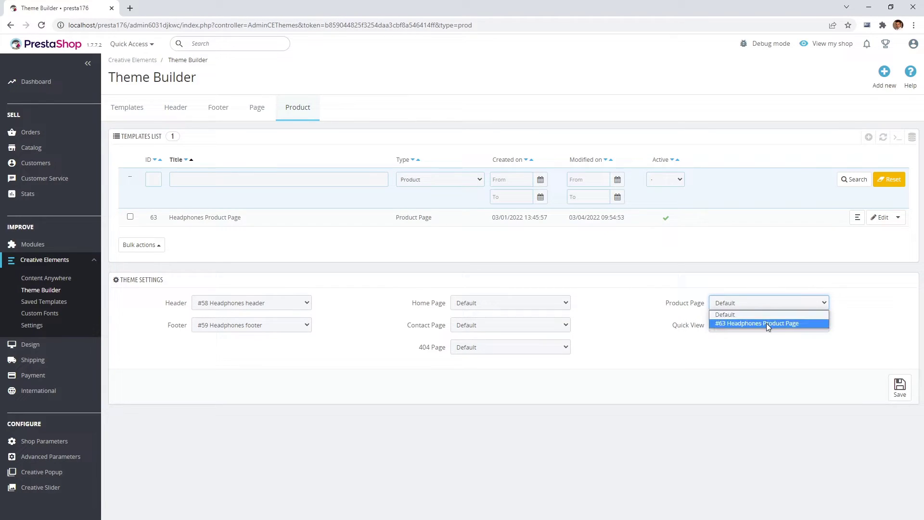
left_click(766, 323)
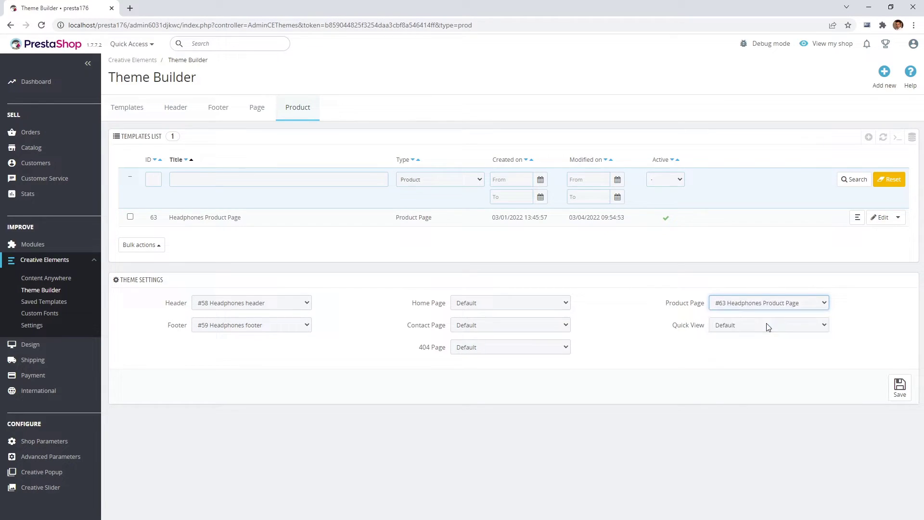
left_click(898, 387)
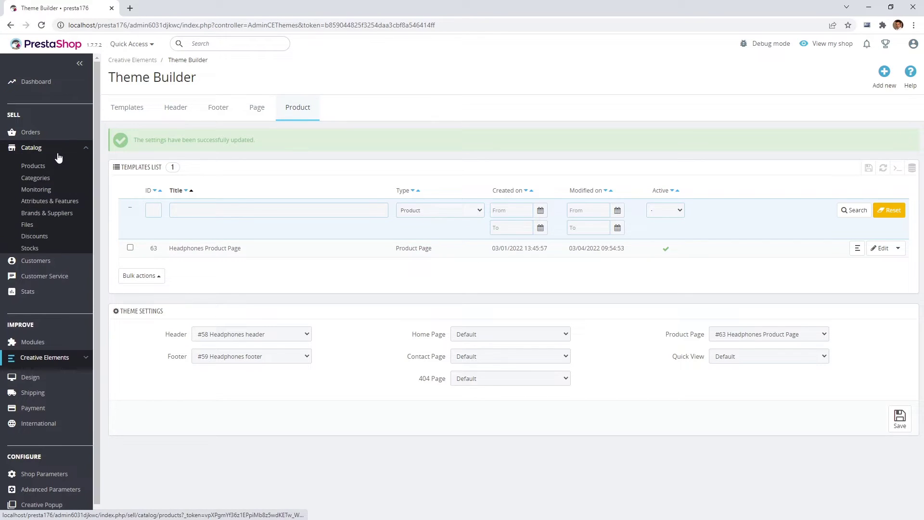
Open the "Ultimate over-ear headphones" product from the catalog and review its features and related products.
left_click(53, 169)
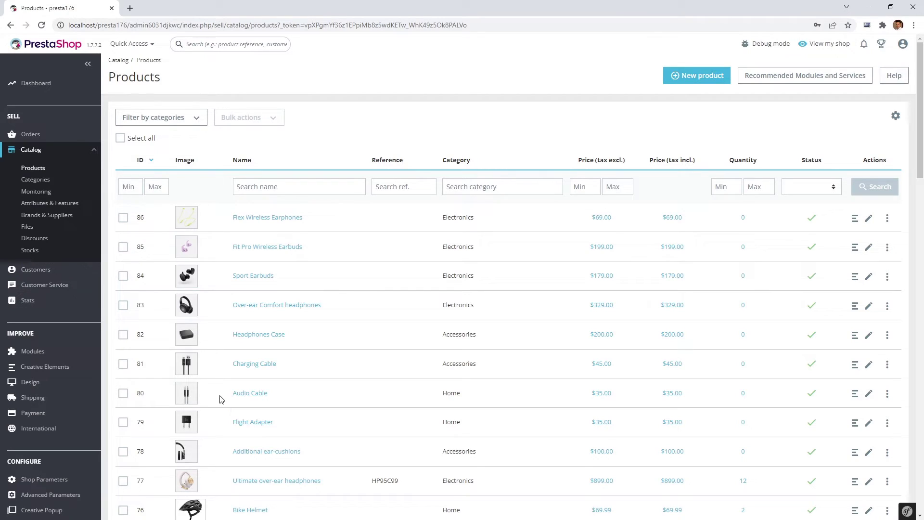
left_click(248, 481)
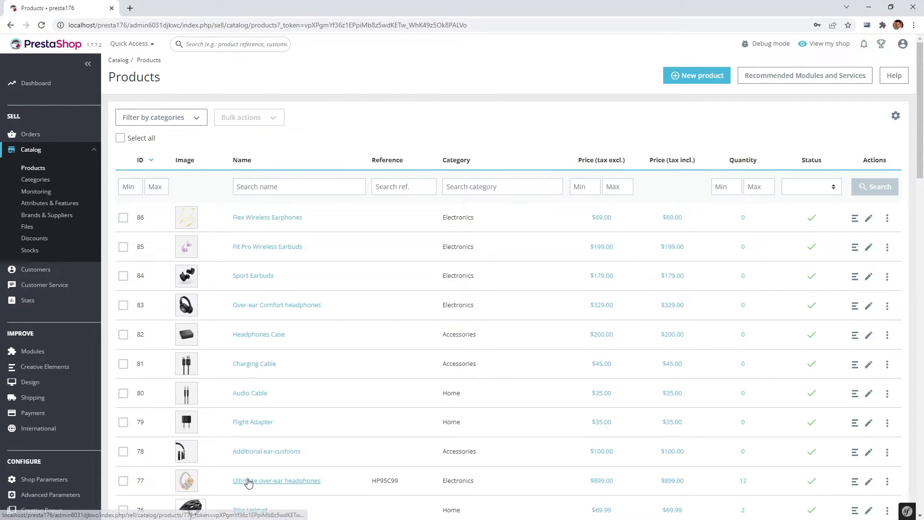
scroll(249, 476, "down", 8)
scroll(286, 425, "down", 2)
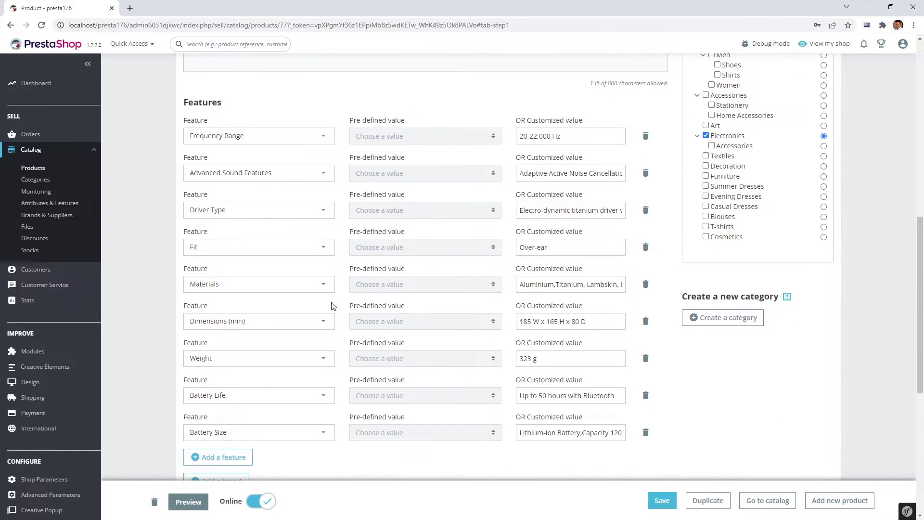
scroll(332, 308, "down", 6)
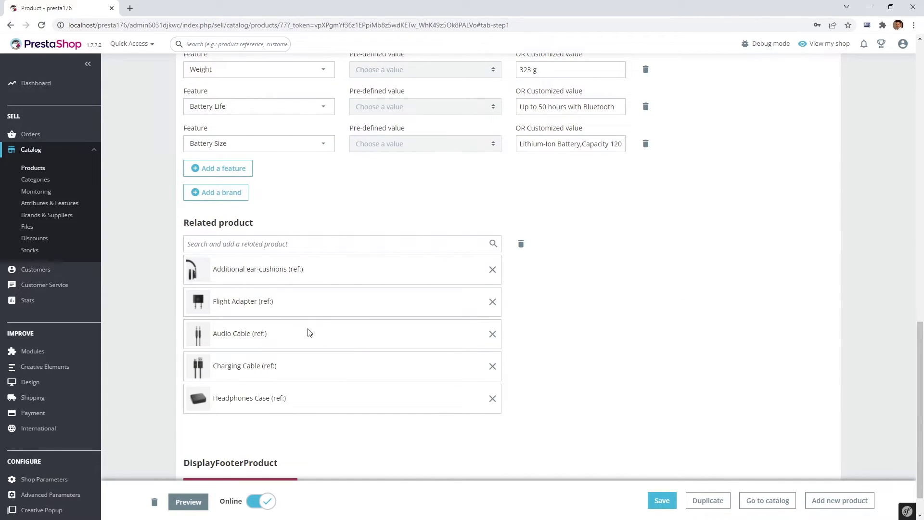
scroll(306, 364, "up", 12)
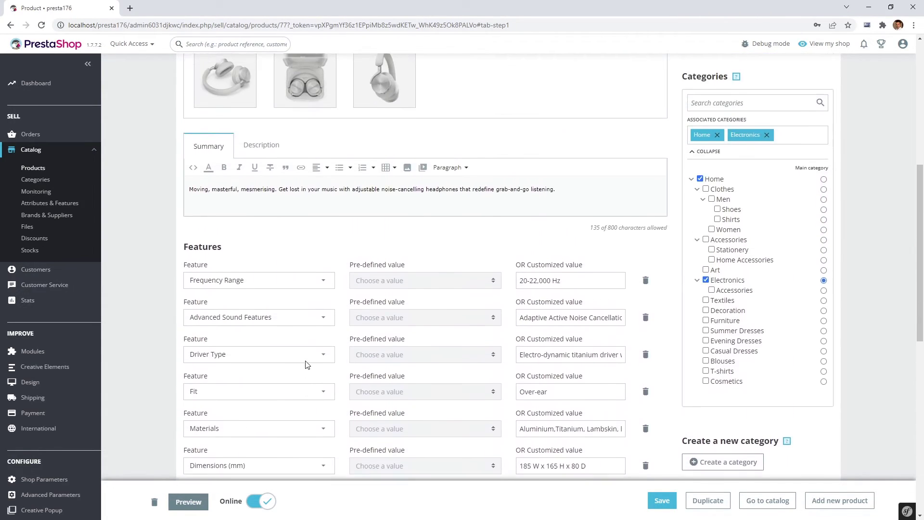
Open the product's description in the page builder and delete the existing text section under the Description tab.
left_click(265, 294)
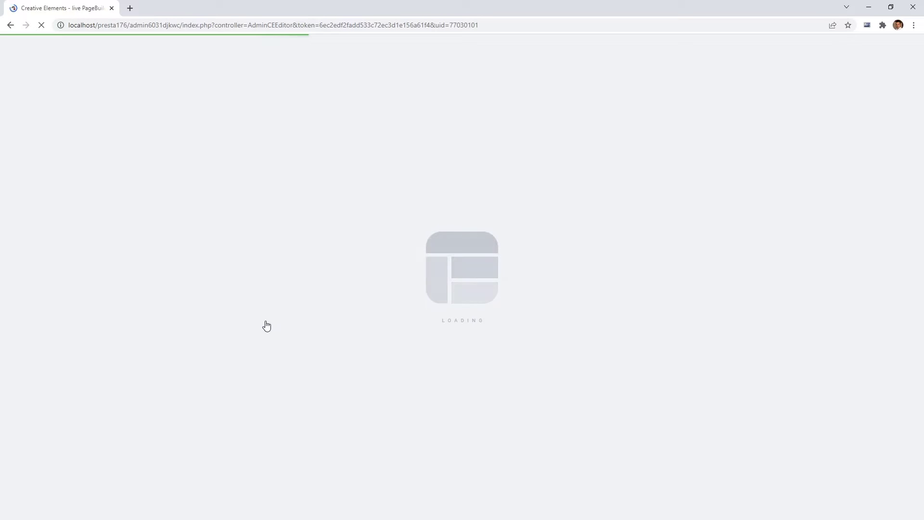
scroll(267, 327, "up", 7)
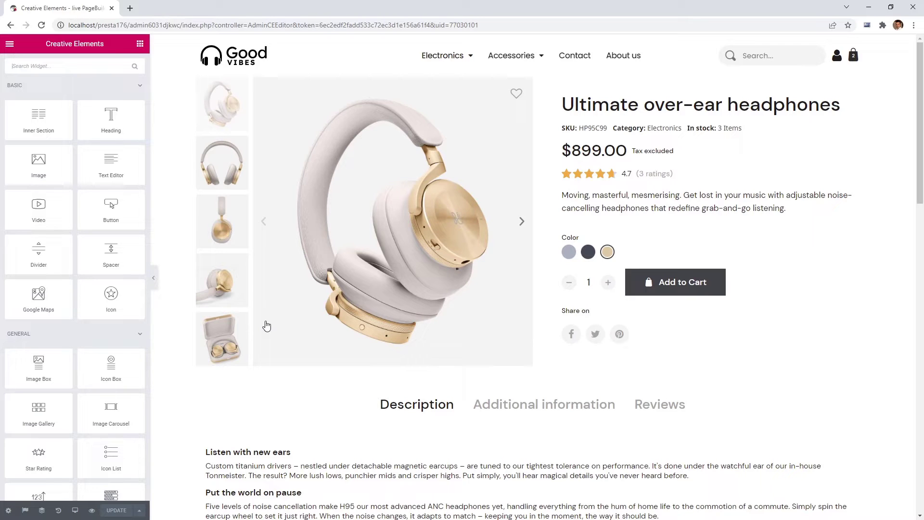
scroll(543, 445, "down", 3)
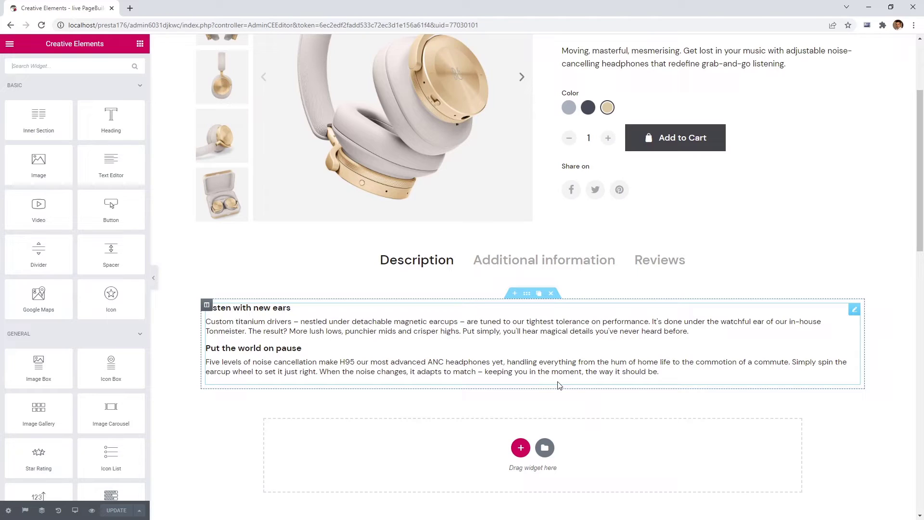
left_click(551, 294)
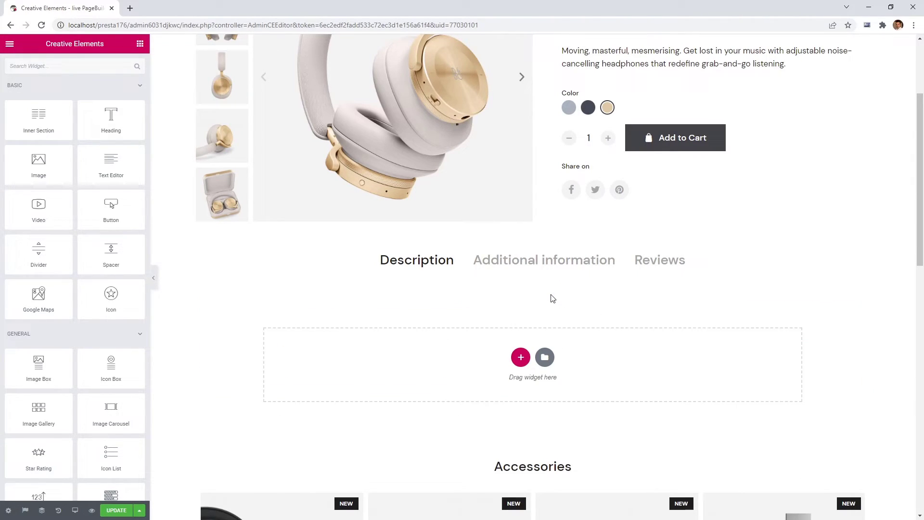
Add a two-column 50/50 section under the Description tab and remove the gap between its columns.
left_click(525, 359)
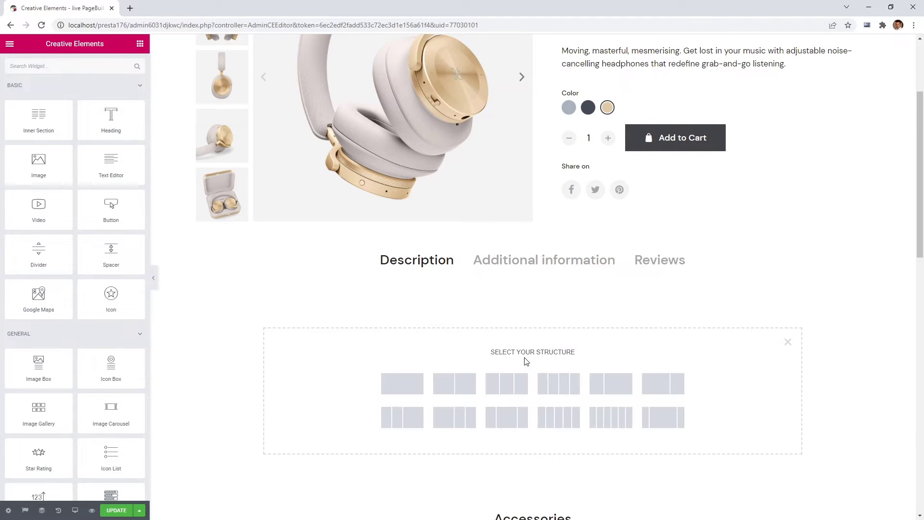
left_click(466, 385)
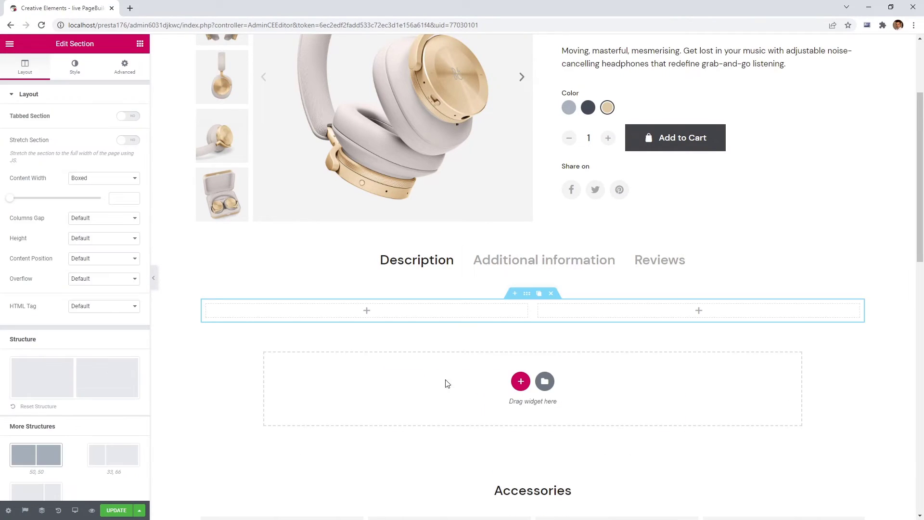
left_click(83, 219)
left_click(82, 236)
Place an Image widget in the new section's left column, using the Beoplay_H95 speaker close-up from the headphone-images folder.
left_click(140, 44)
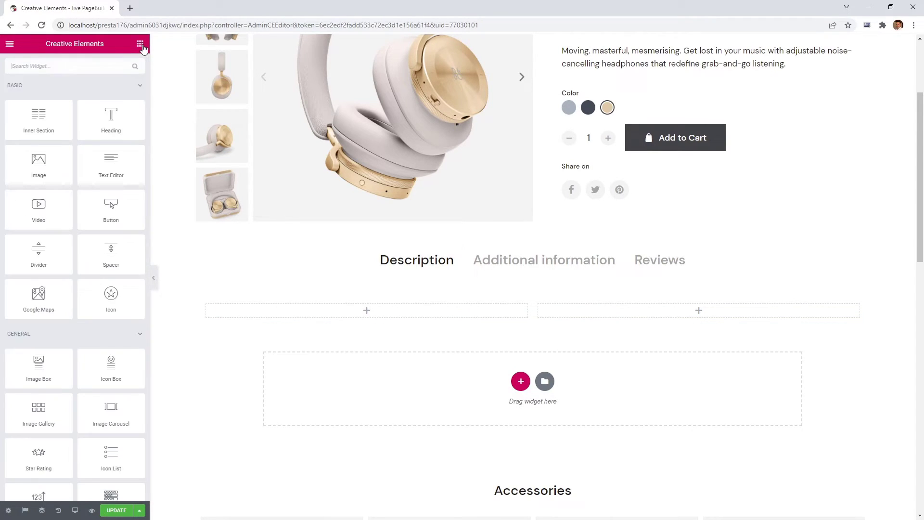
left_click_drag(41, 161, 325, 307)
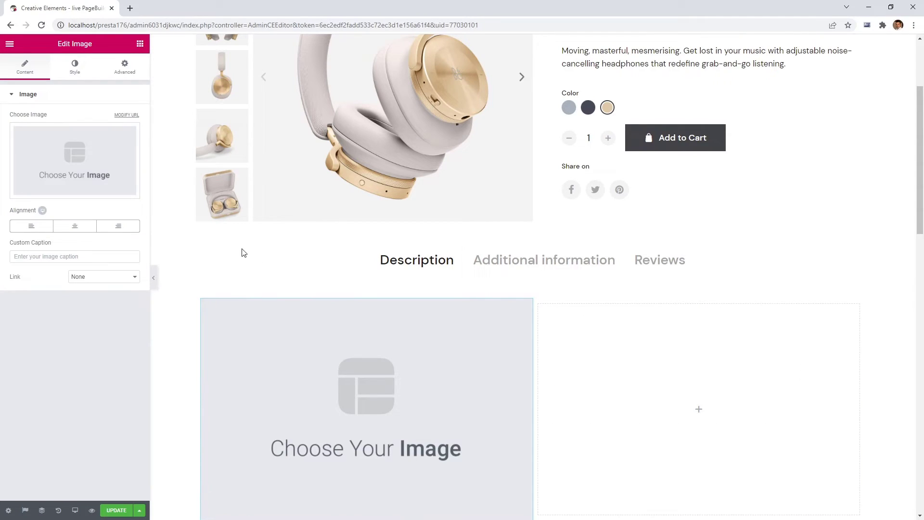
left_click(93, 158)
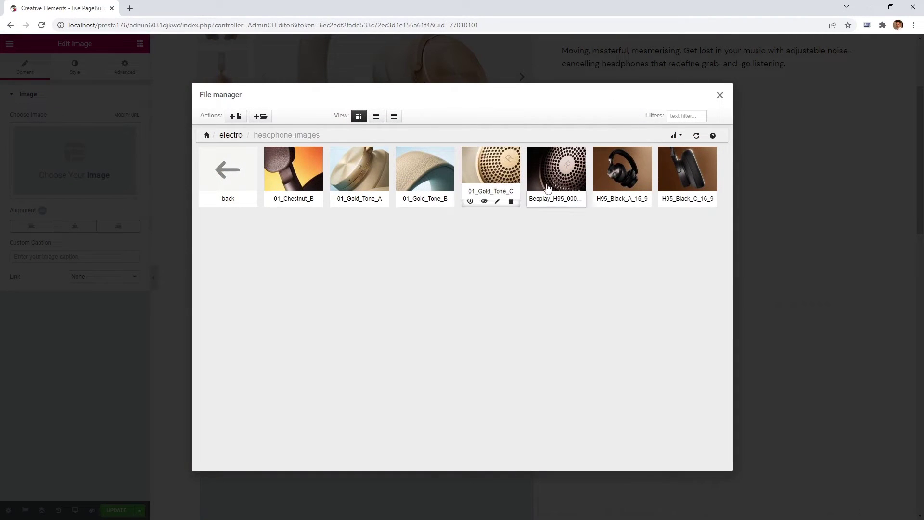
left_click(573, 176)
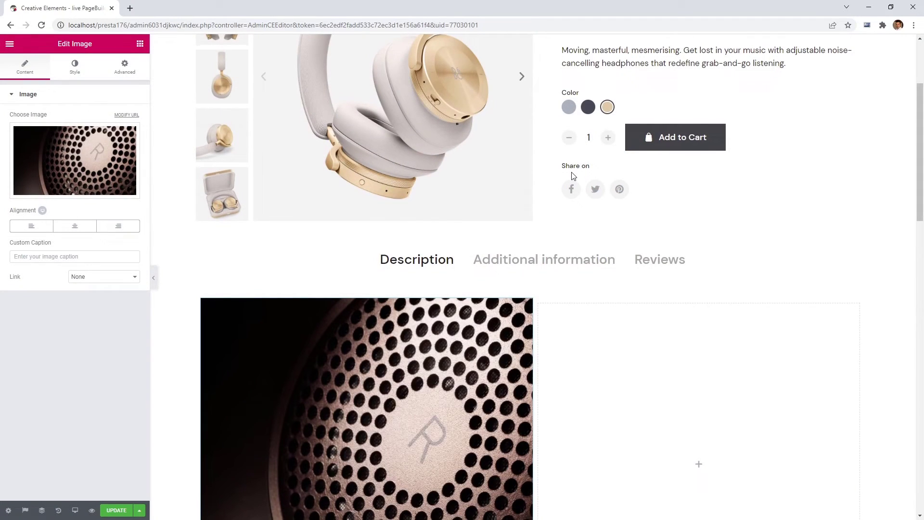
Add a Heading widget reading "Standout sound quality" to the right column and set its HTML tag to span.
scroll(573, 175, "down", 4)
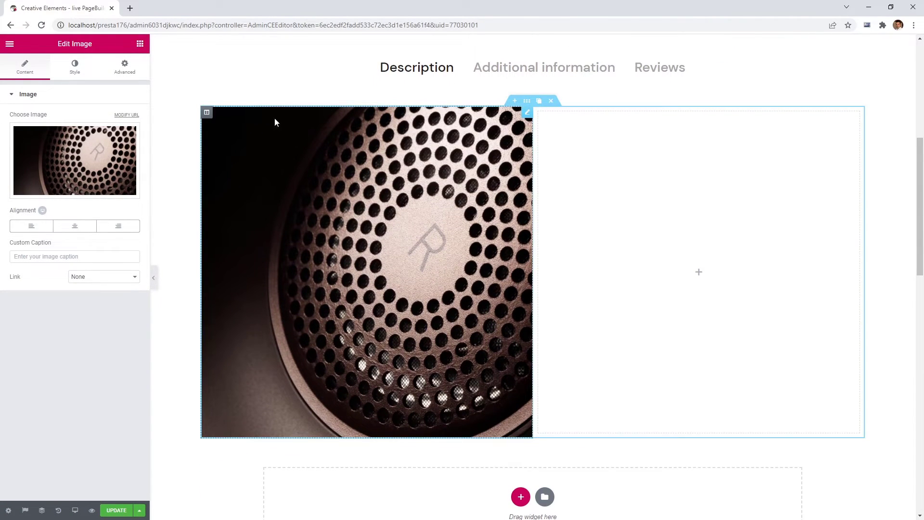
left_click(139, 44)
left_click_drag(113, 116, 644, 195)
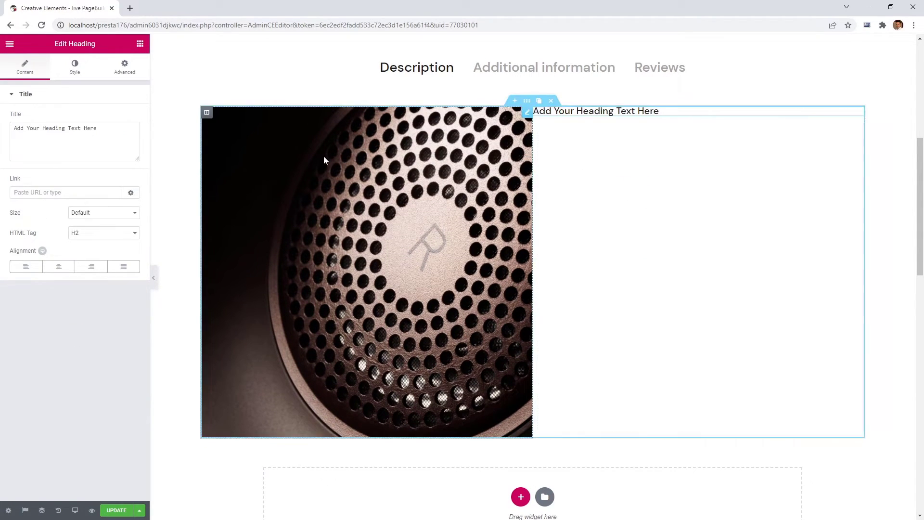
left_click_drag(100, 128, 16, 122)
type("Sta")
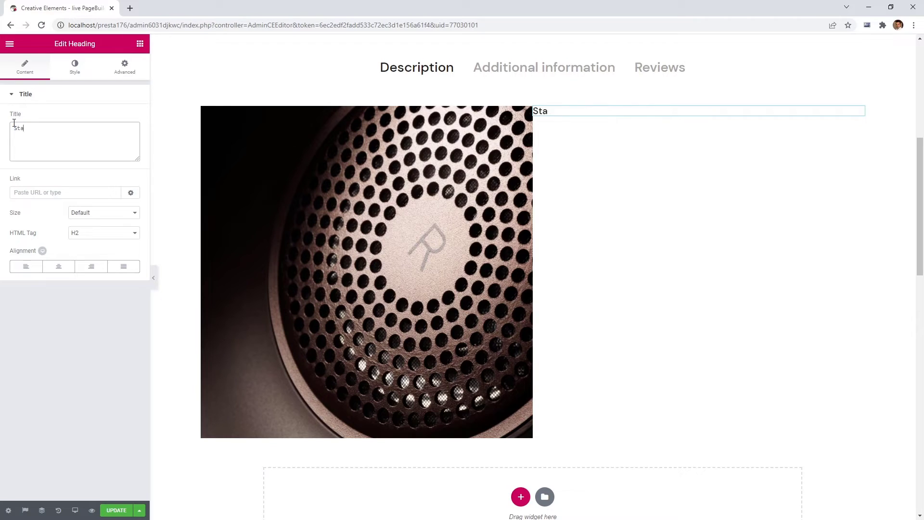
type("ndout sound quality")
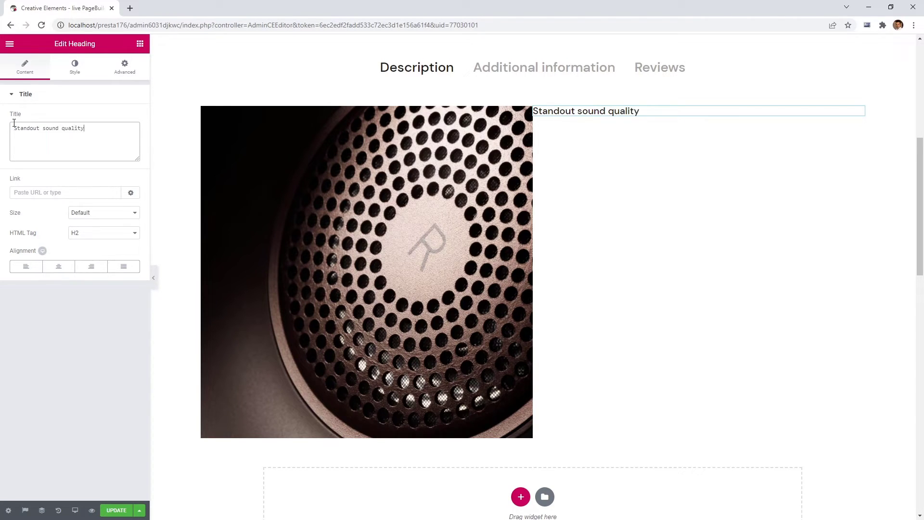
left_click(95, 234)
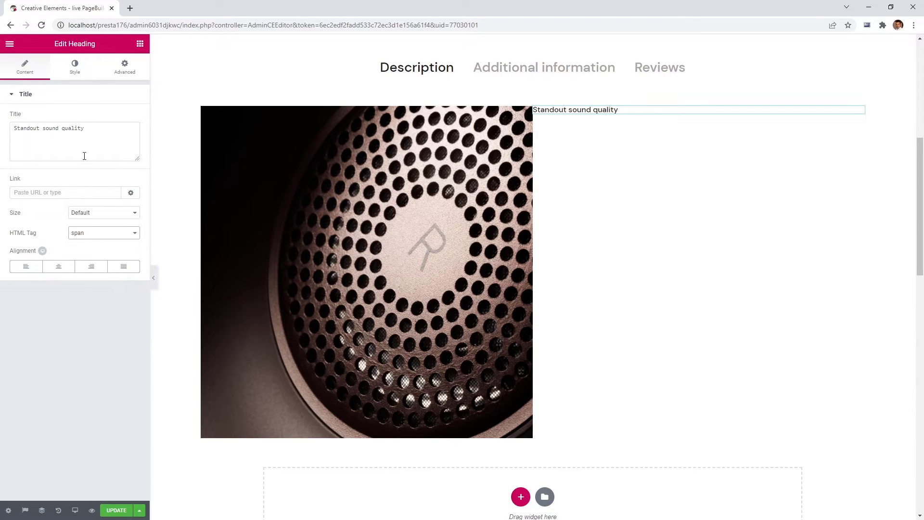
Set the "Standout sound quality" heading's typography to size 20 px with an Uppercase transform.
left_click(75, 70)
left_click(128, 139)
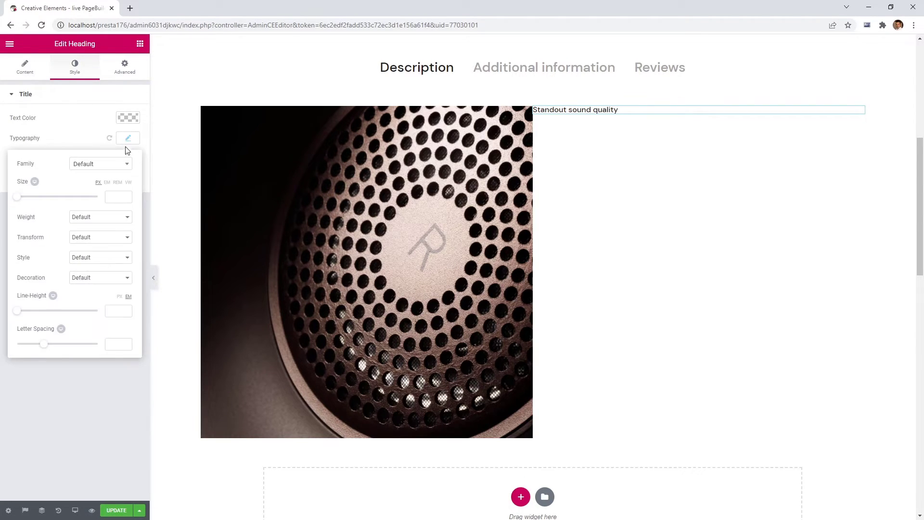
left_click_drag(18, 200, 25, 203)
left_click(81, 238)
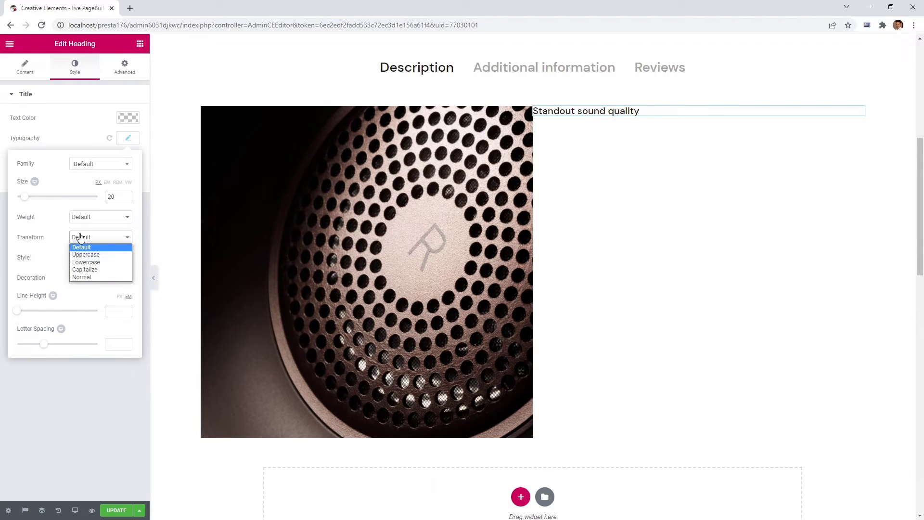
left_click(87, 255)
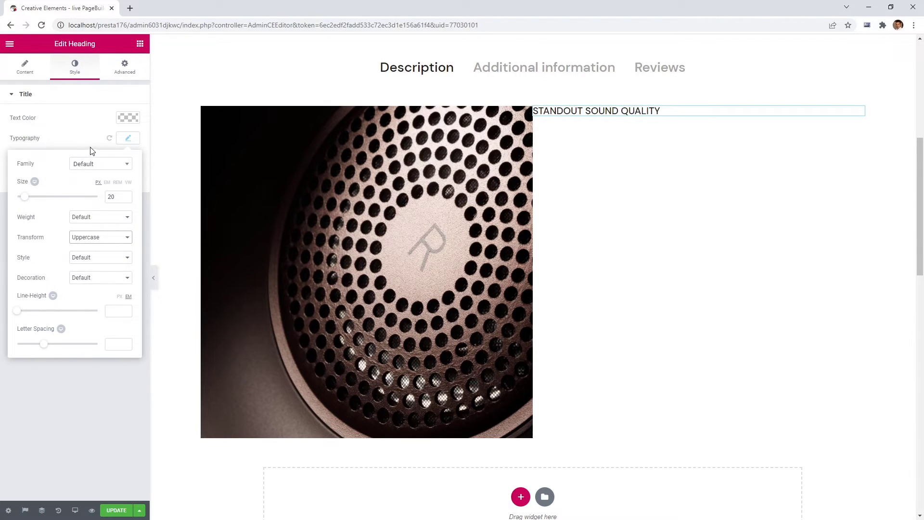
left_click(125, 143)
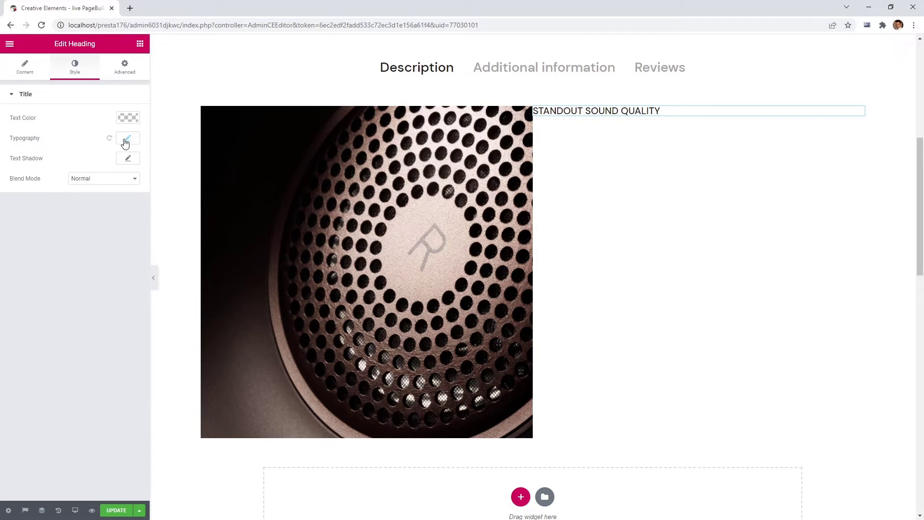
Vertically align the right column's content to Middle and give the column 15% margins on its right and left.
left_click(207, 112)
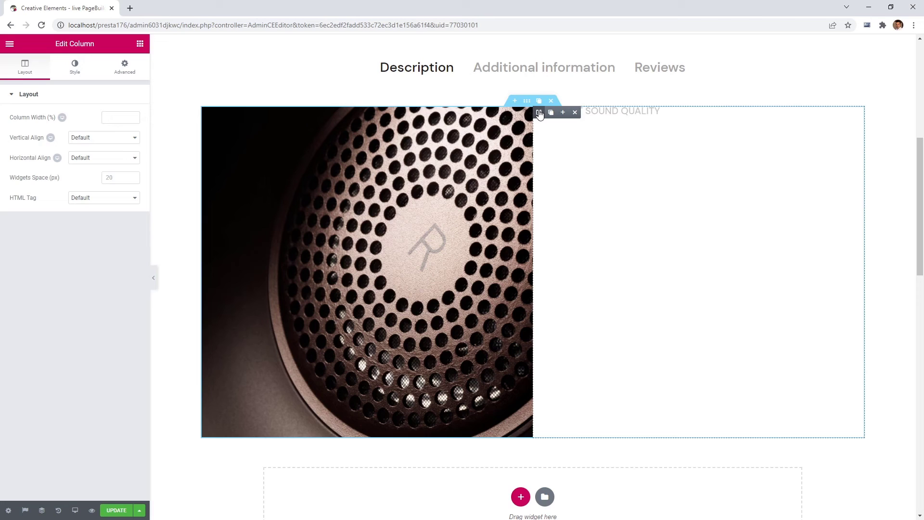
left_click(107, 137)
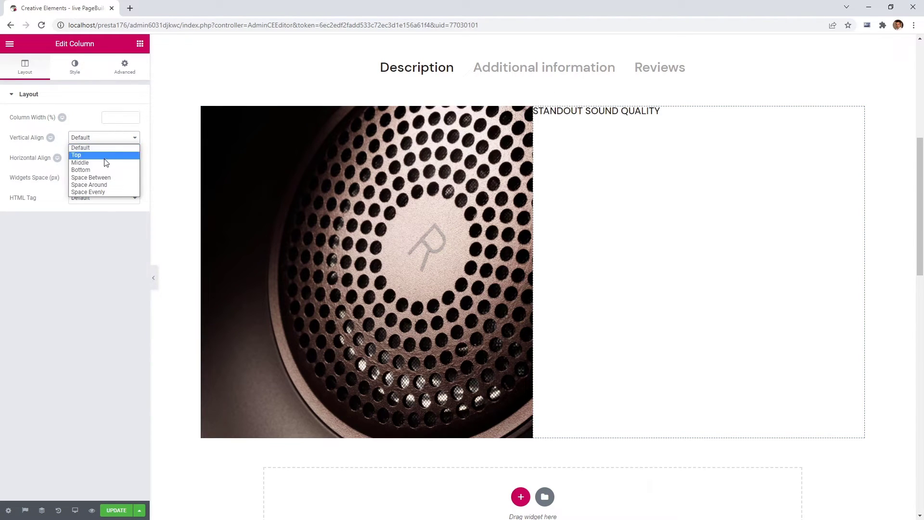
left_click(105, 163)
left_click(125, 72)
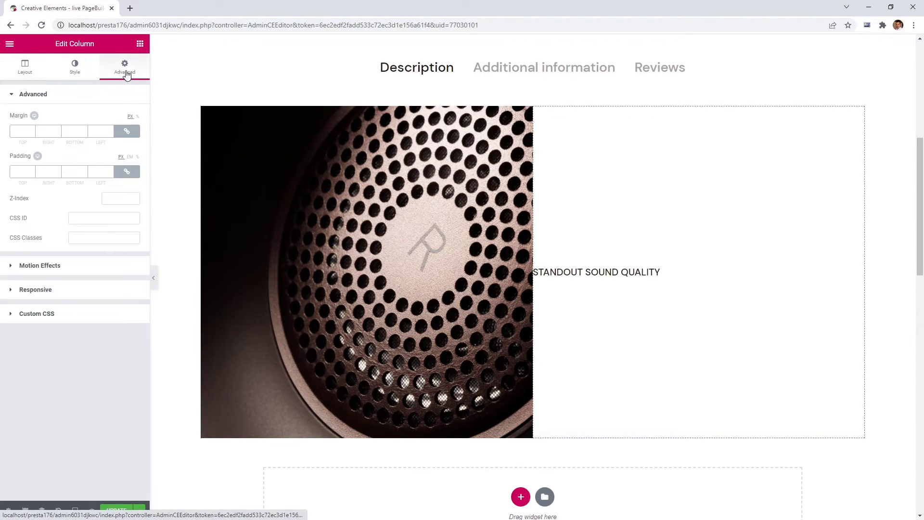
left_click(135, 132)
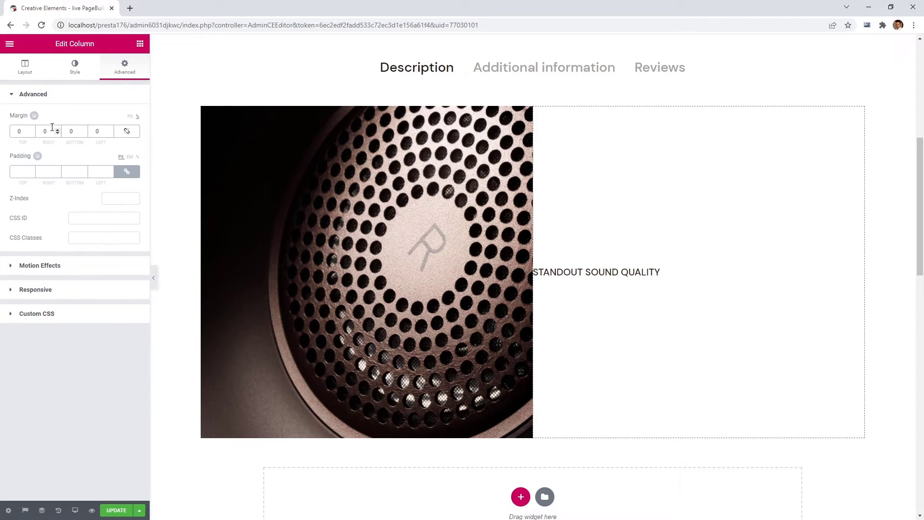
type("15")
Add a second heading reading "Listen with new ears" below "Standout sound quality" and set its HTML tag to H3.
left_click(140, 43)
left_click_drag(110, 120, 673, 278)
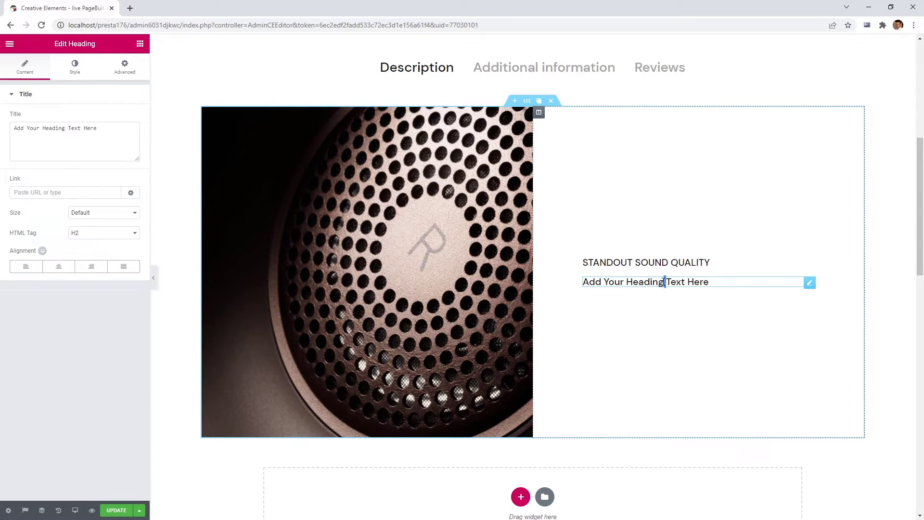
key("ctrl+a")
type("Listen")
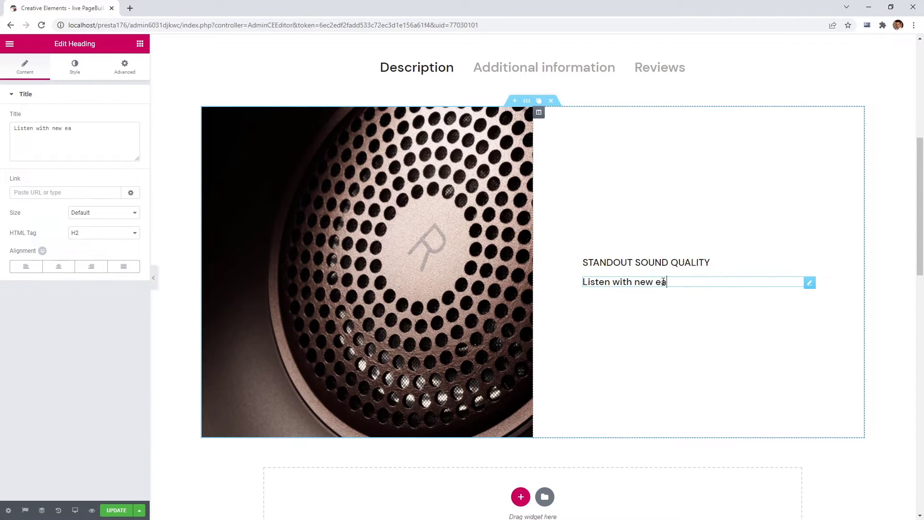
left_click(81, 234)
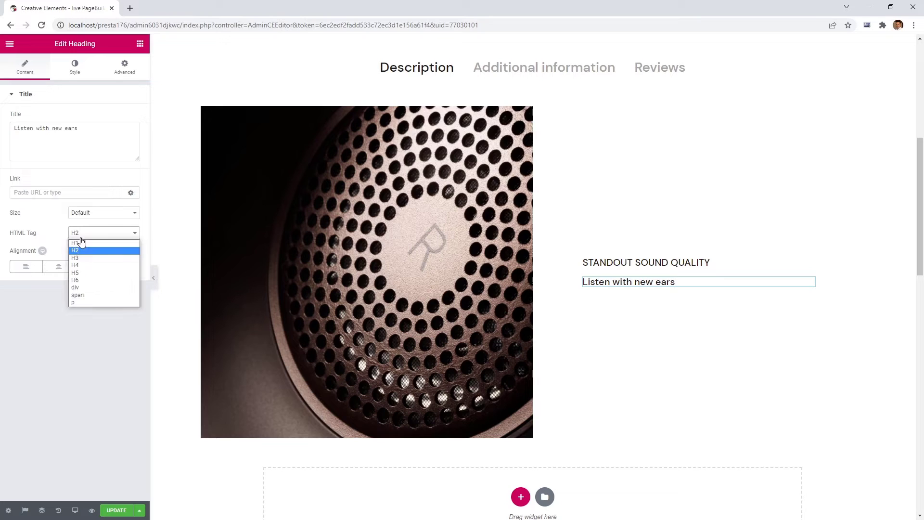
left_click(88, 259)
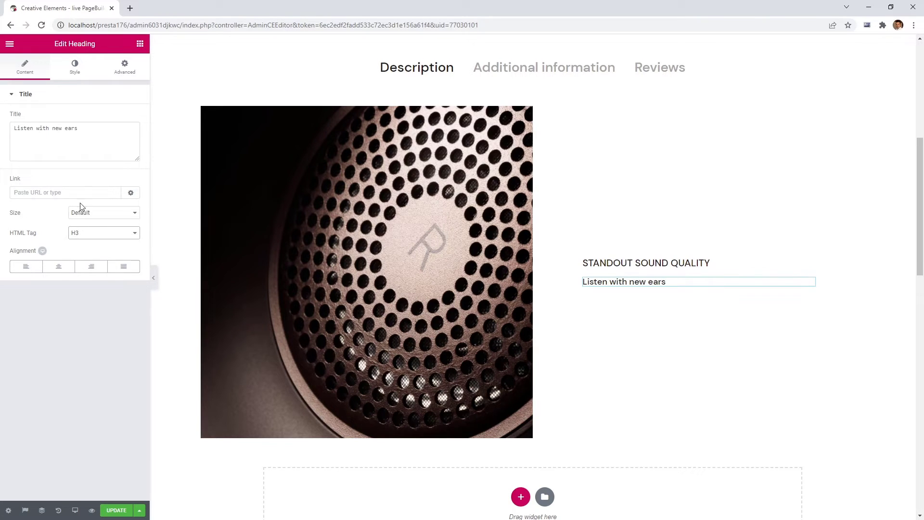
Set the "Listen with new ears" heading's font size to 36 px and return to the widget list.
left_click(85, 73)
left_click(128, 138)
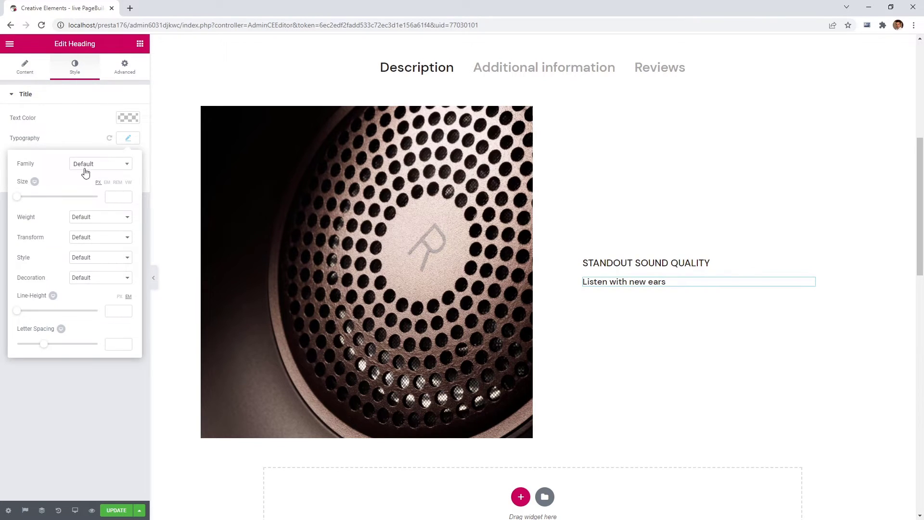
left_click_drag(20, 201, 32, 200)
left_click(126, 199)
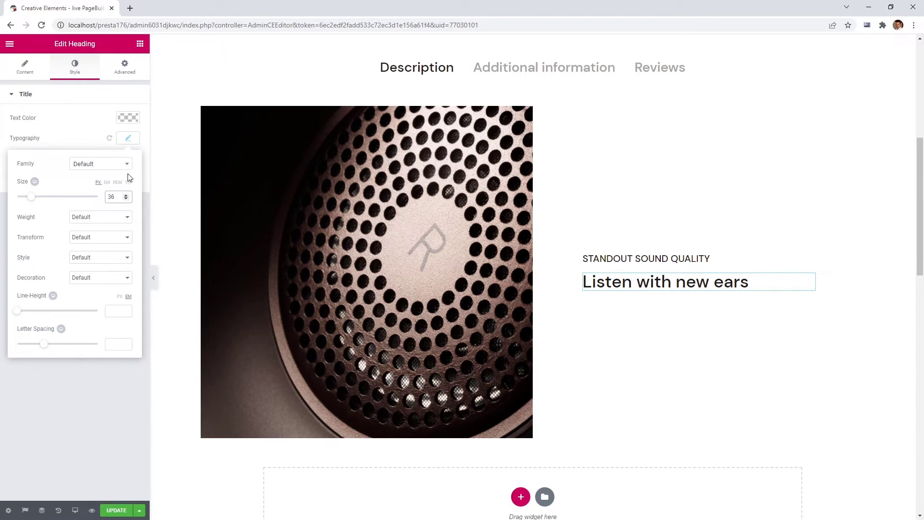
left_click(128, 139)
left_click(141, 44)
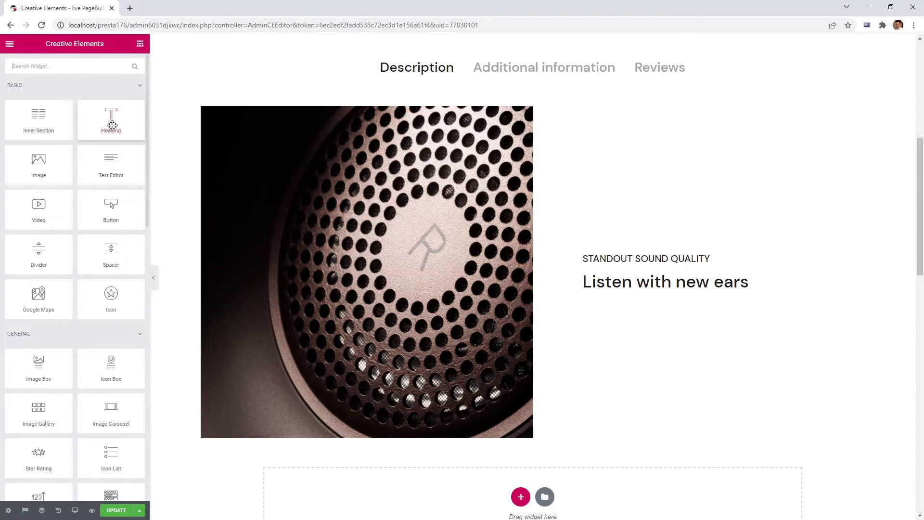
Add a text block below "Listen with new ears" with the description beginning "Custom titanium drivers – nestled under detachable magnetic earcups".
left_click_drag(111, 163, 665, 295)
left_click_drag(84, 191, 16, 174)
type("Custom titanium drivers – nestled under detachable magnetic earcups – are tuned to our tightest tolerance on performance. It's done under the watchful ear of our in-house Tonmeister. The result? More lush lows, punchier mids and crisper highs. Put simply, you'll hear magical details you've never heard before.")
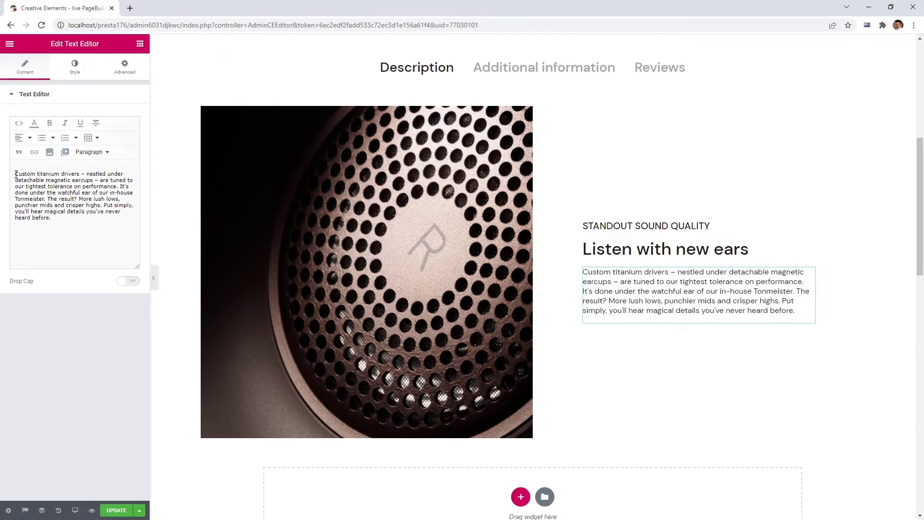
Set the description text's typography to size 18 px and line height 1.4 em.
left_click(74, 67)
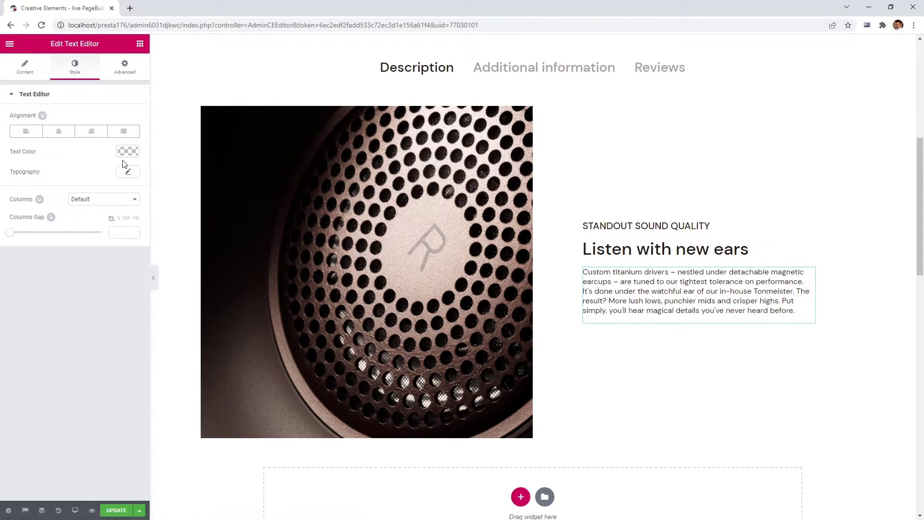
left_click(128, 172)
left_click_drag(20, 234, 26, 235)
left_click_drag(18, 348, 28, 347)
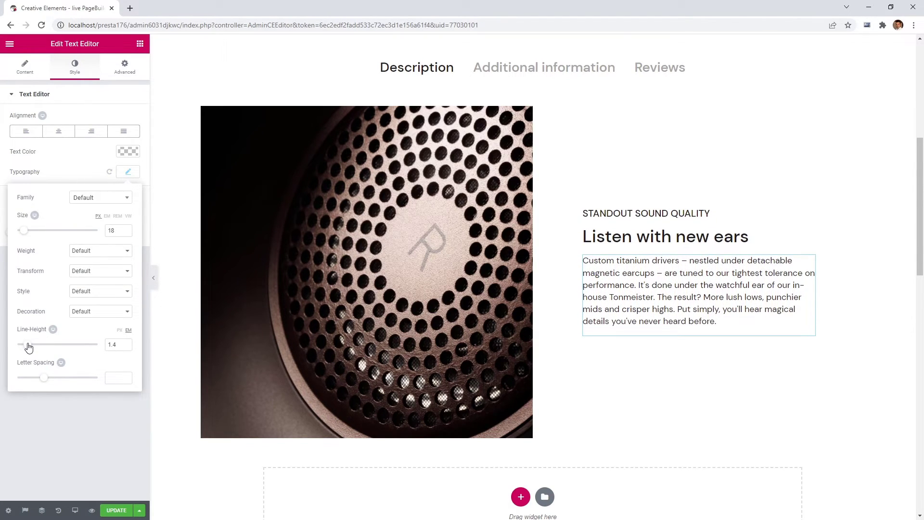
left_click(129, 174)
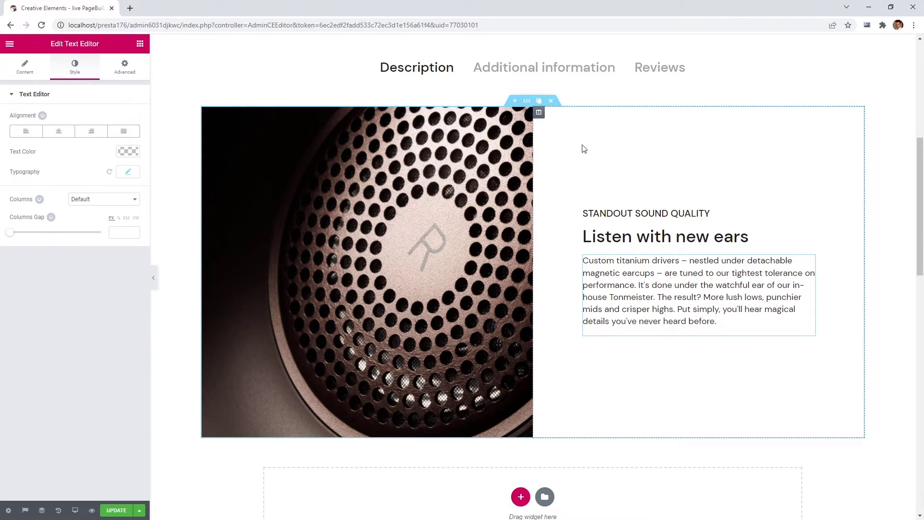
Give the two-column section a classic background in colour #fafafa and preview the page without the editing panel.
left_click(527, 102)
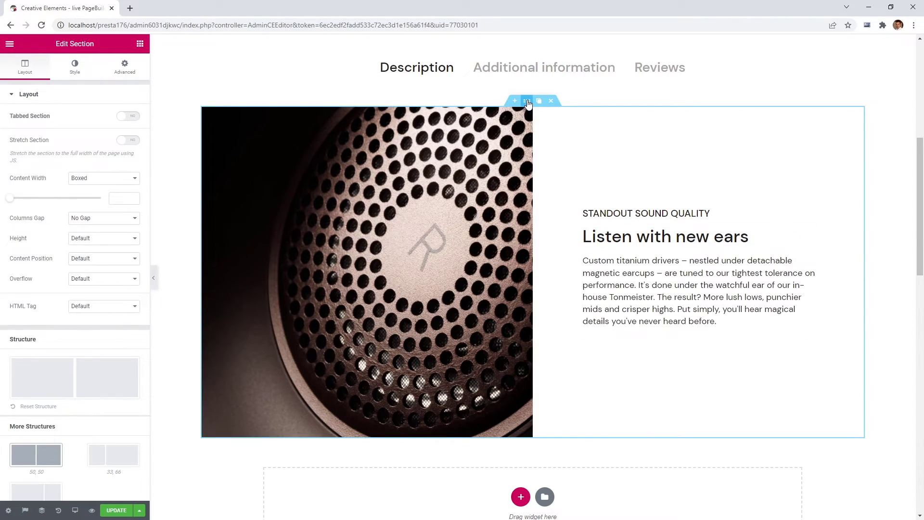
left_click(78, 72)
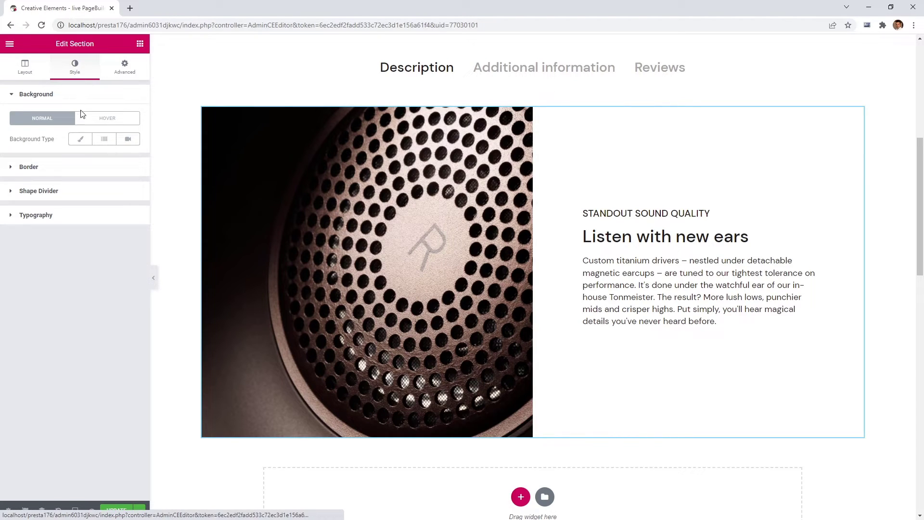
left_click(81, 139)
left_click(126, 162)
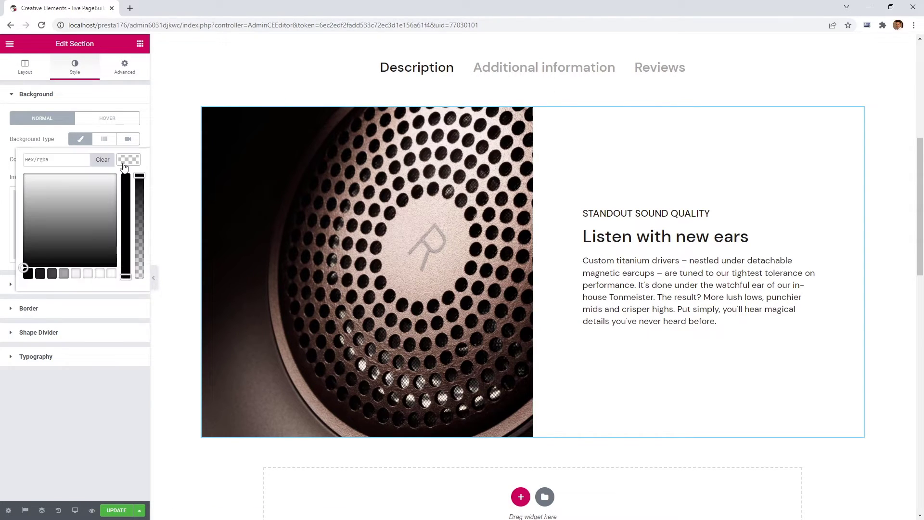
left_click(99, 275)
left_click(88, 274)
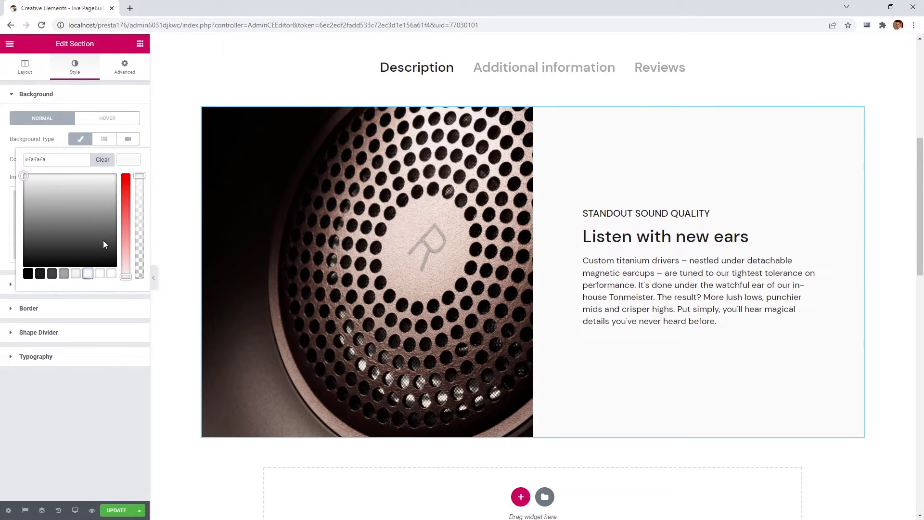
left_click(134, 161)
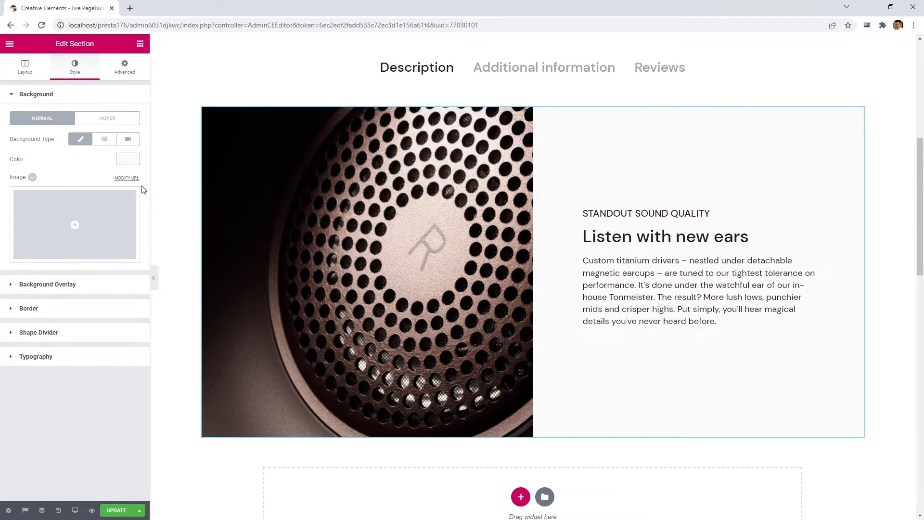
left_click(153, 277)
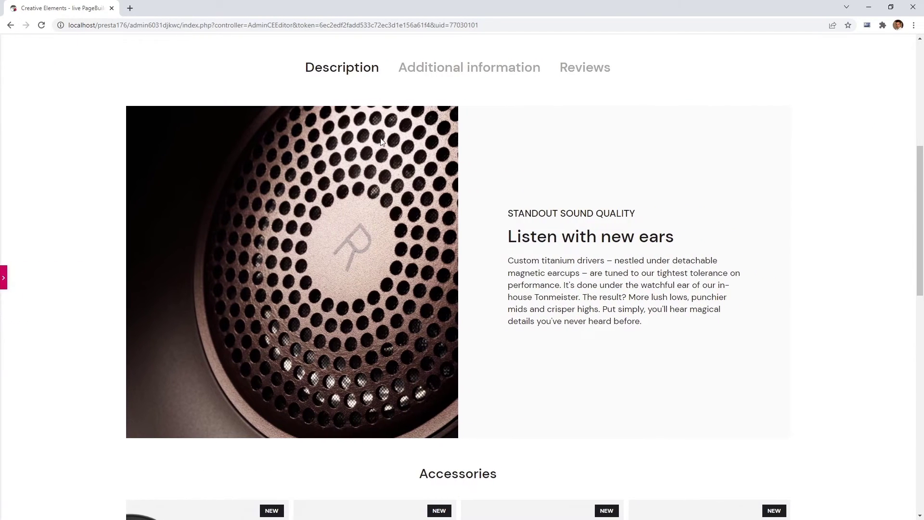
left_click(4, 279)
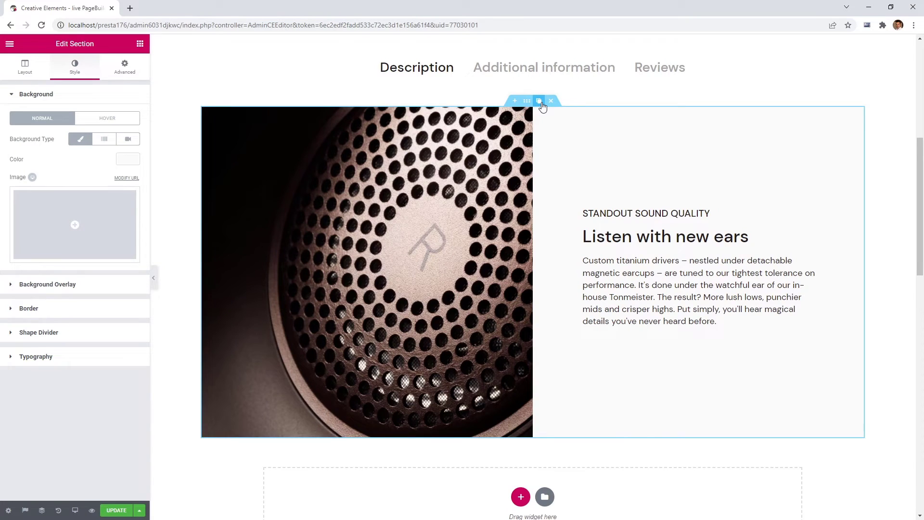
Duplicate the two-column section and swap the copy's columns so the text comes before the image.
left_click(540, 103)
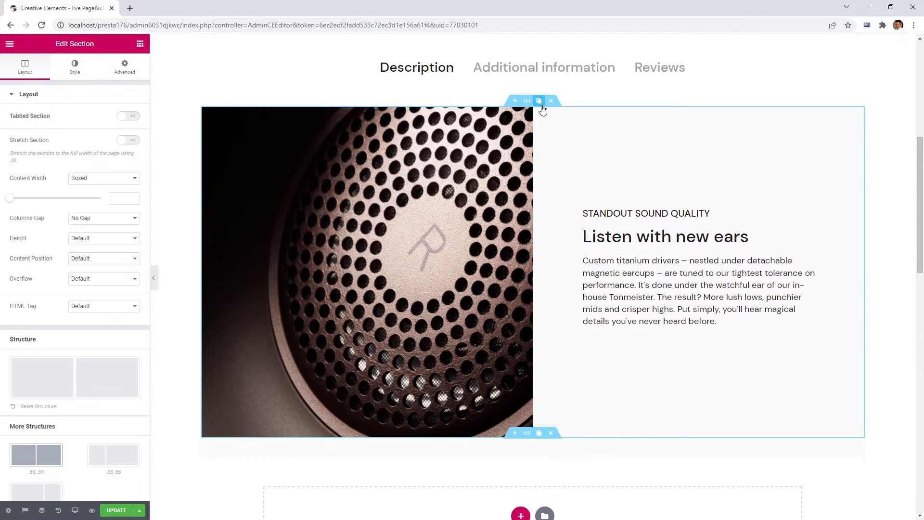
scroll(544, 115, "down", 5)
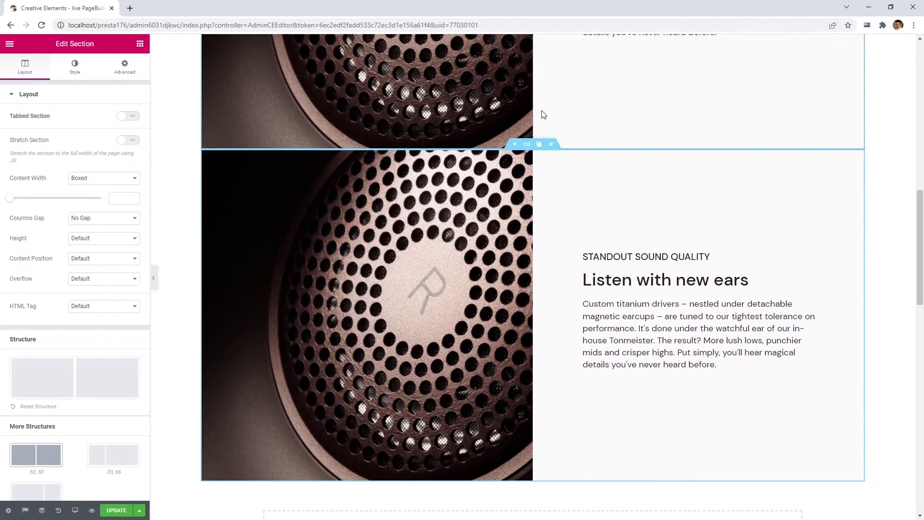
left_click_drag(539, 155, 227, 192)
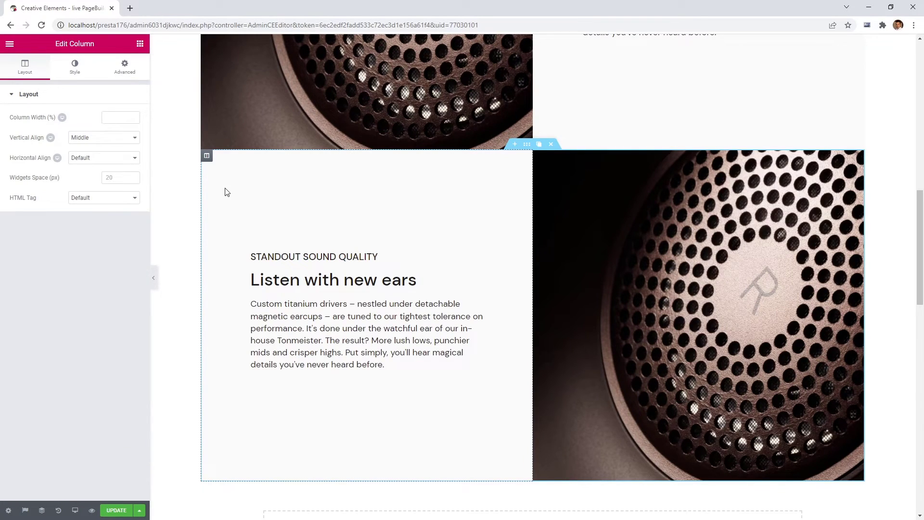
Change the duplicated section's headings to "Adaptive ANC" and "Put the world on pause".
triple_click(289, 255)
type("Adapt")
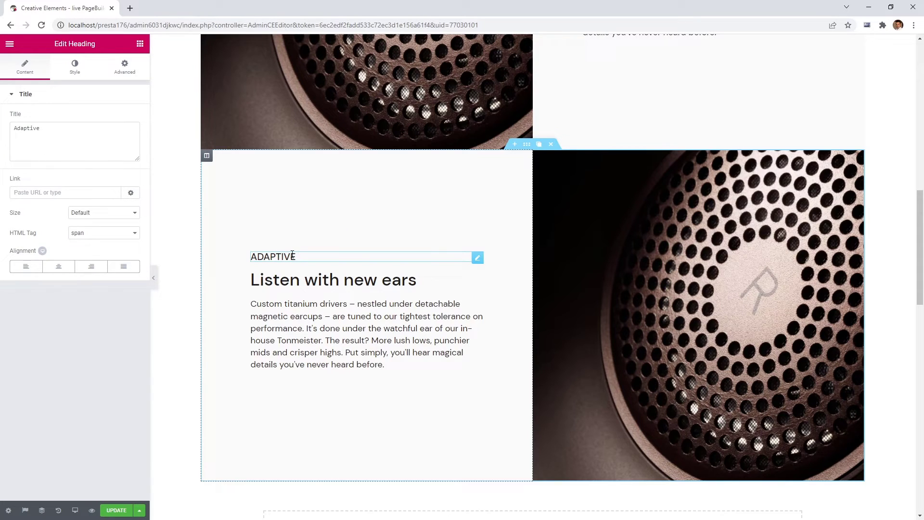
triple_click(415, 280)
key("BackSpace")
type("Put the world on pause")
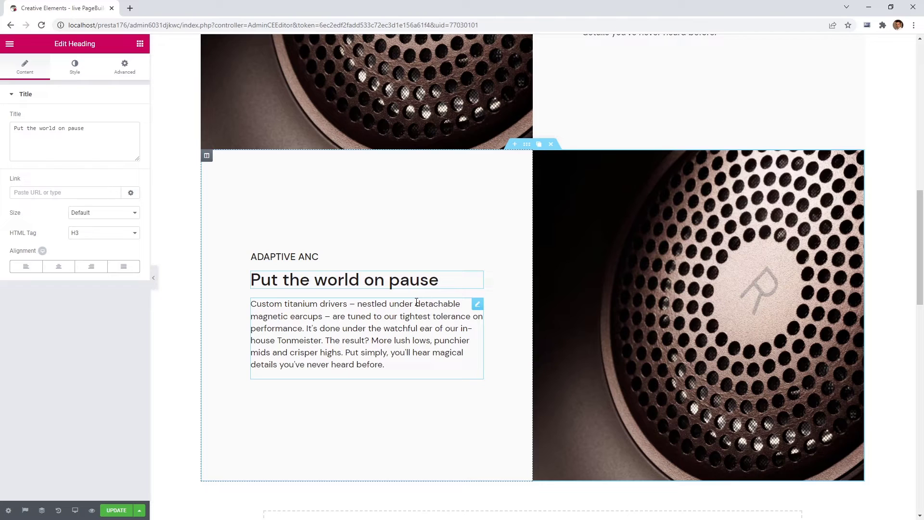
Replace the duplicated section's description with the text beginning "Five levels of noise cancellation make H95 our most advanced ANC headphones yet".
left_click(417, 302)
left_click_drag(58, 234, 16, 174)
type("Five levels of noise cancellation make H95 our most advanced ANC headphones yet, handling everything from the hum of home life to the commotion of a commute. Simply spin the earcup wheel to set it just right. When the noise changes, it adapts to match – keeping you in the moment, the way it should be.")
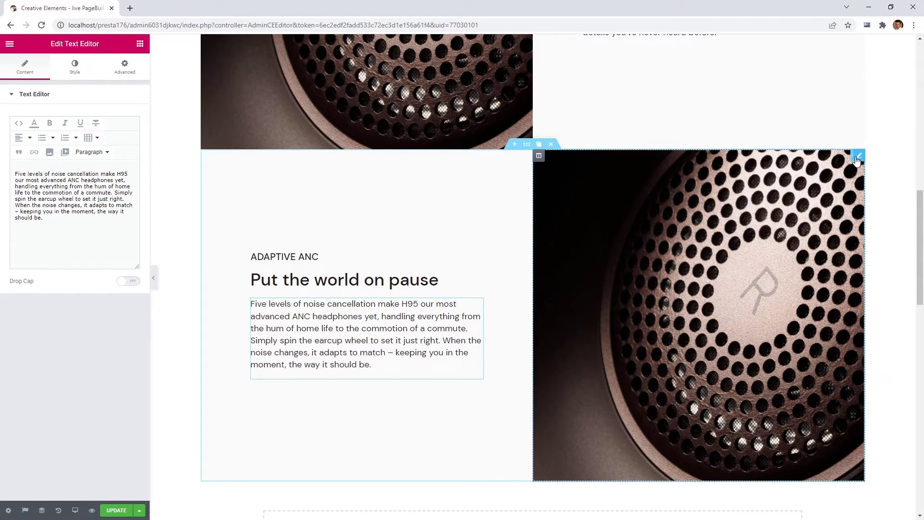
Delete the image from the duplicated section and place a Video widget in the emptied column.
left_click(836, 156)
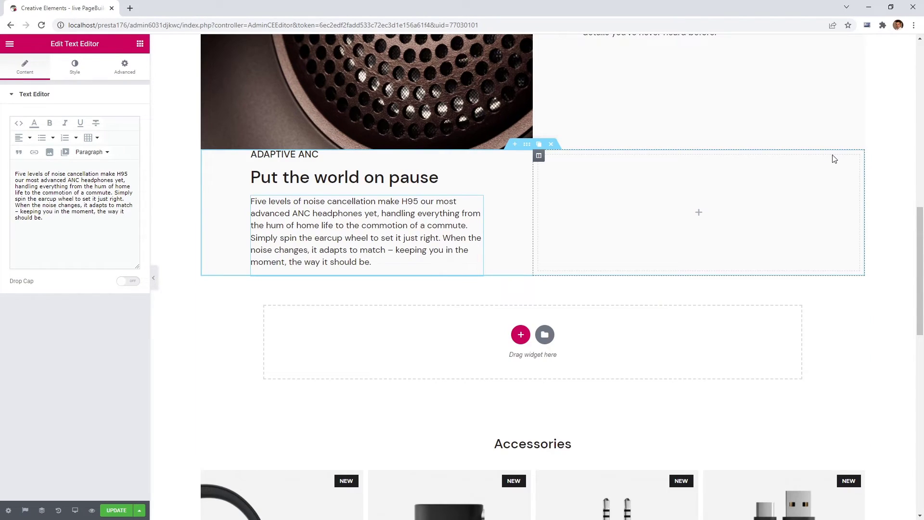
left_click(141, 44)
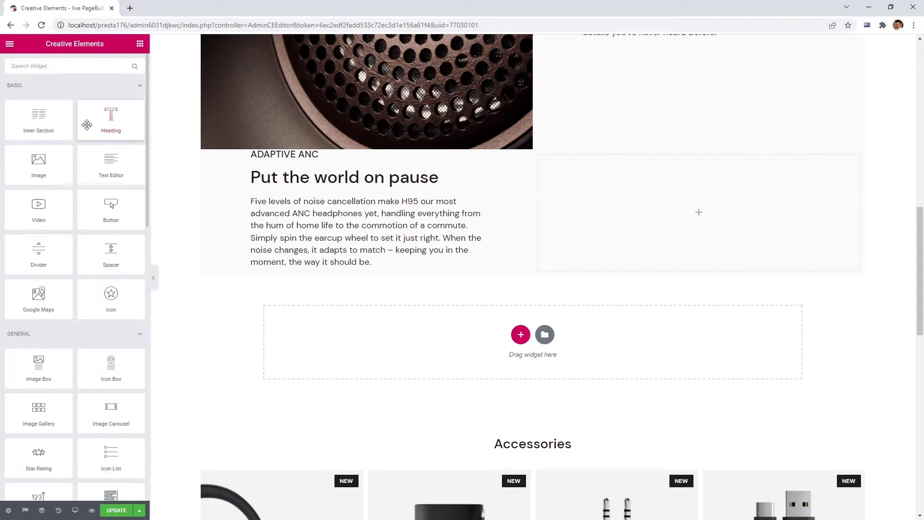
left_click_drag(38, 205, 641, 216)
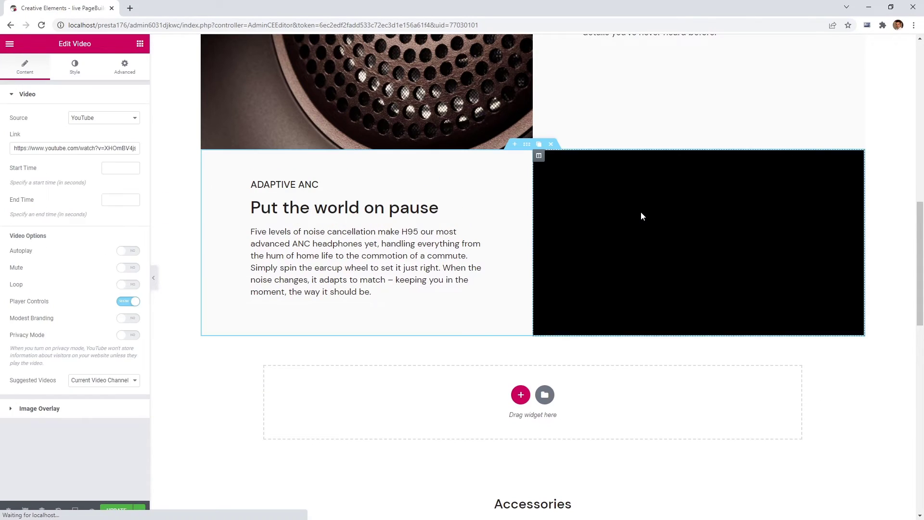
Set the video source to Self Hosted and paste the URL of H95_ANC_1-1_final.mp4.
left_click(93, 123)
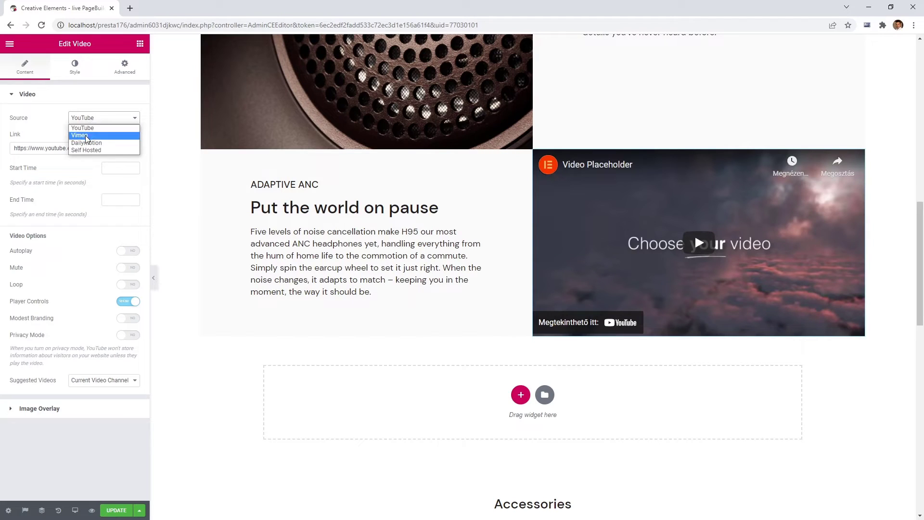
left_click(86, 150)
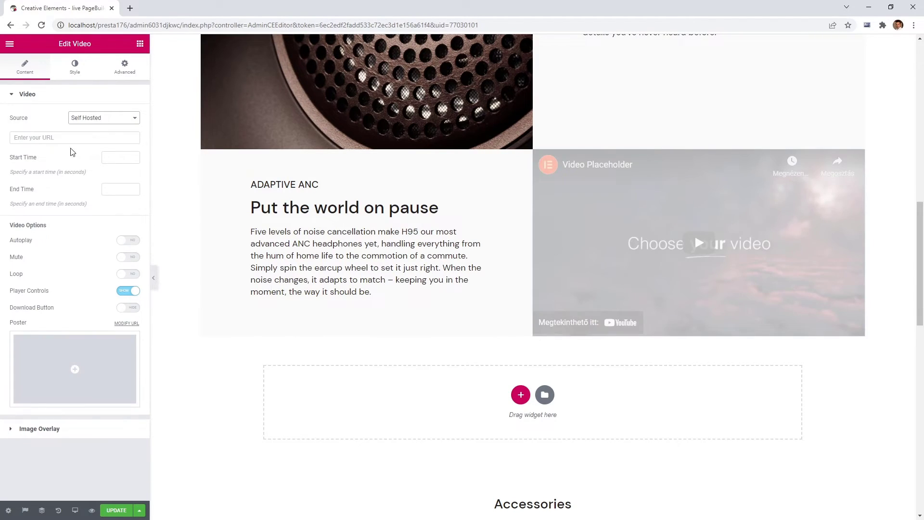
left_click(14, 137)
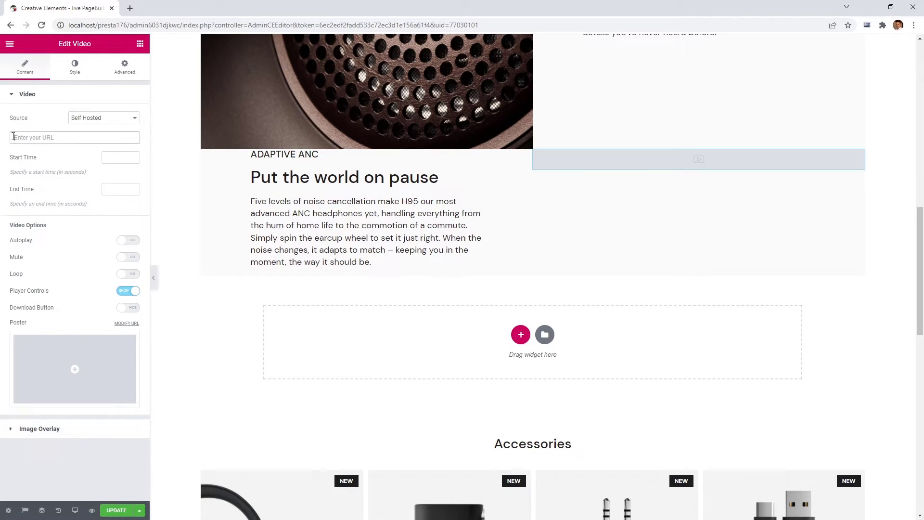
key("ctrl+v")
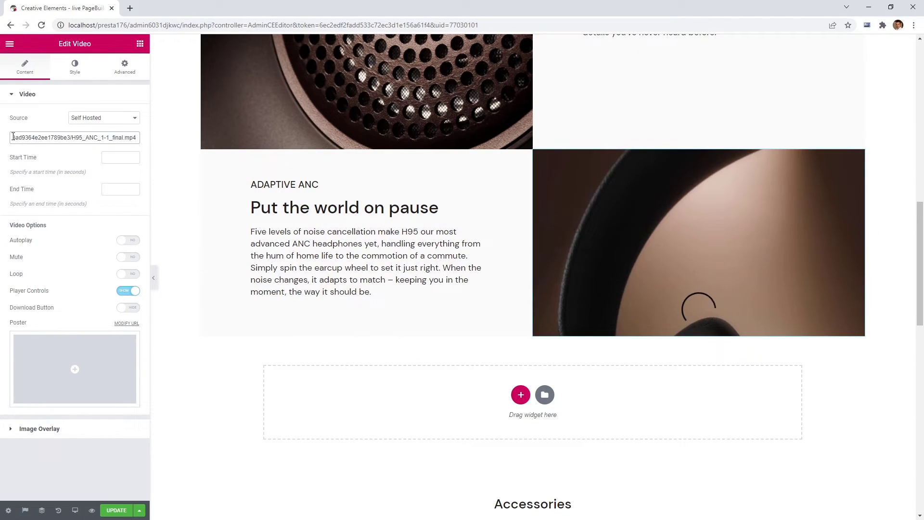
Set the video's aspect ratio to 1:1.
left_click(73, 70)
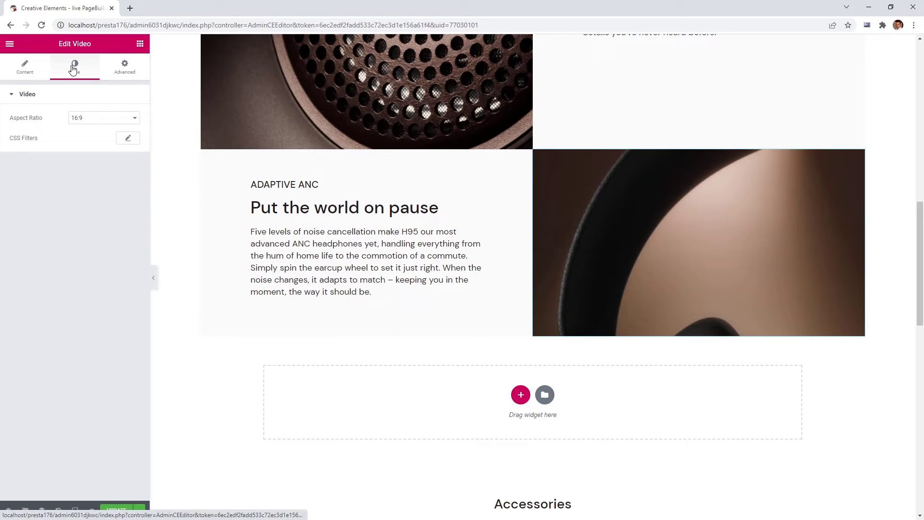
left_click(86, 117)
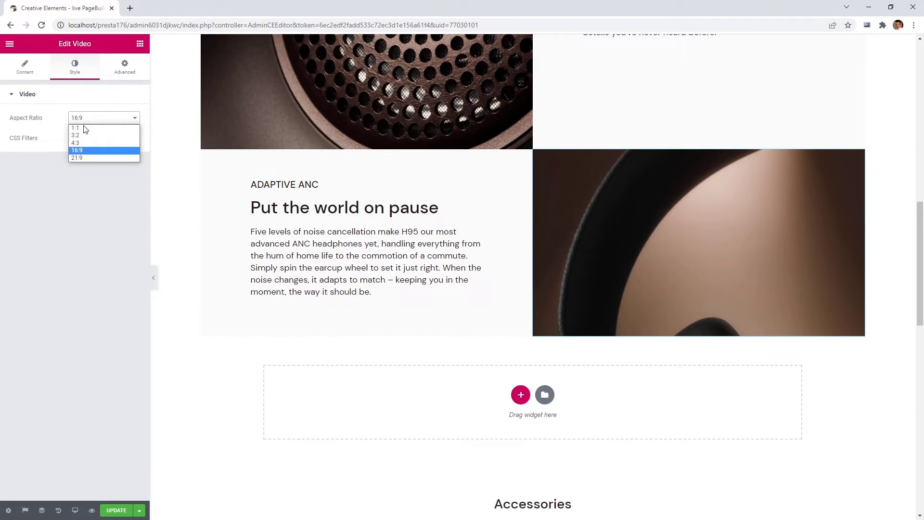
left_click(85, 128)
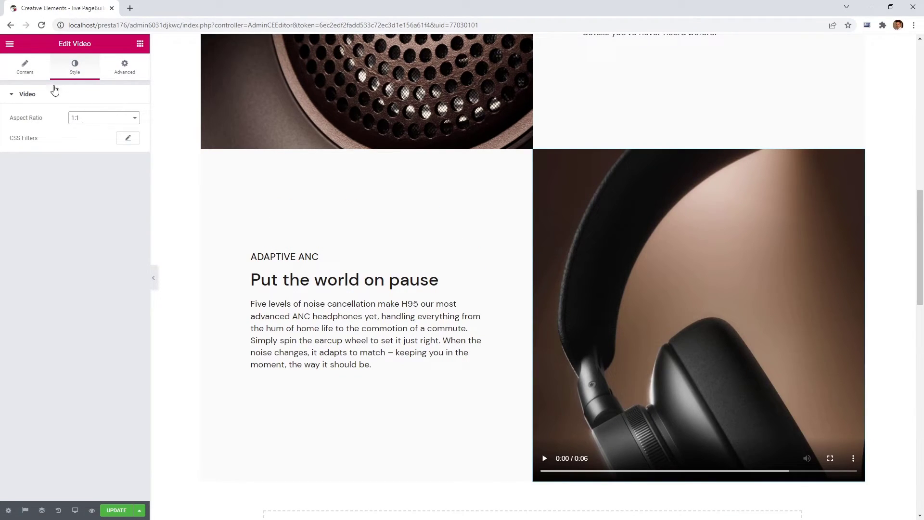
Turn on Autoplay, Mute and Loop for the video and hide its player controls.
left_click(28, 71)
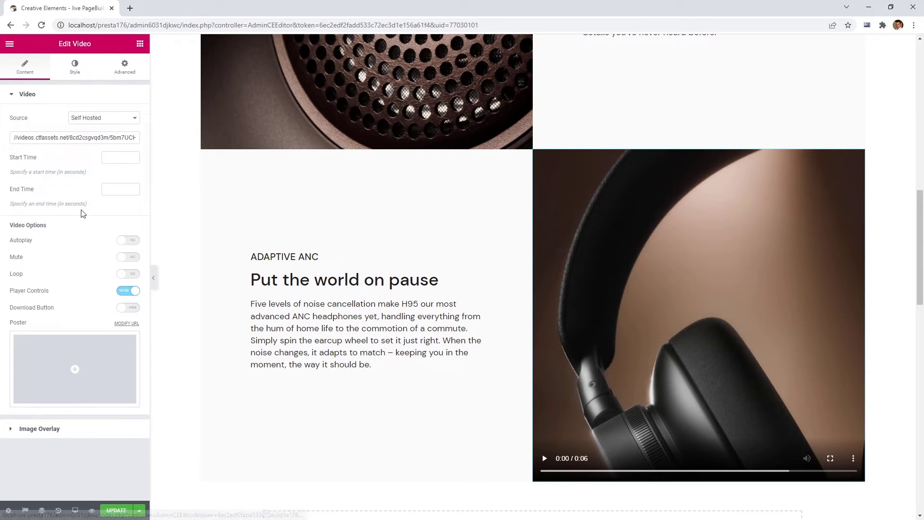
left_click(129, 242)
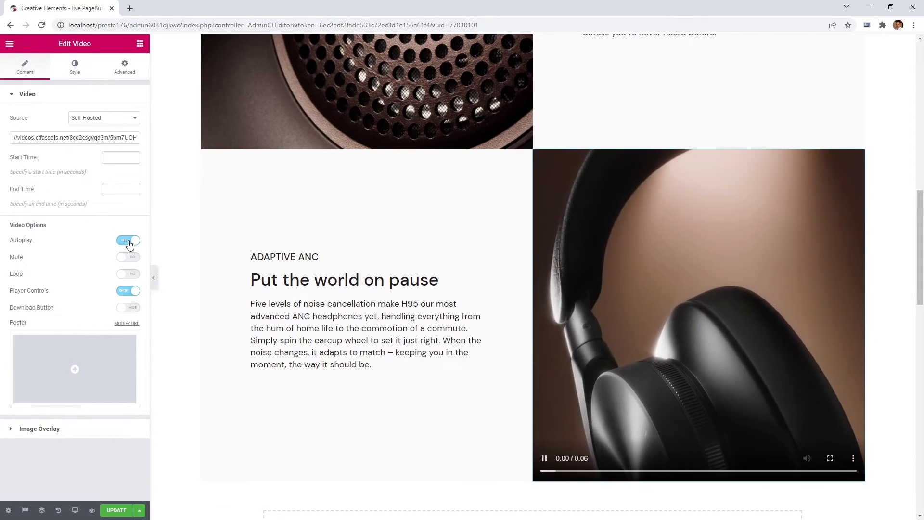
left_click(130, 258)
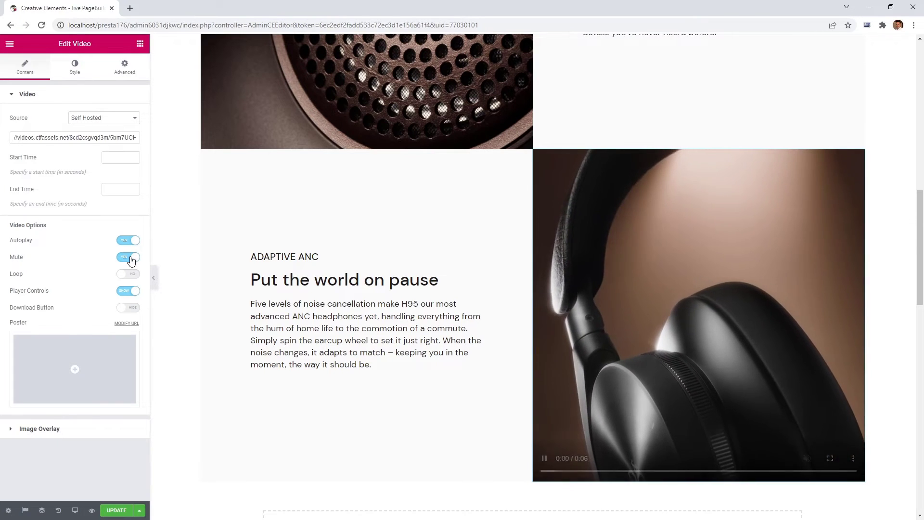
left_click(130, 273)
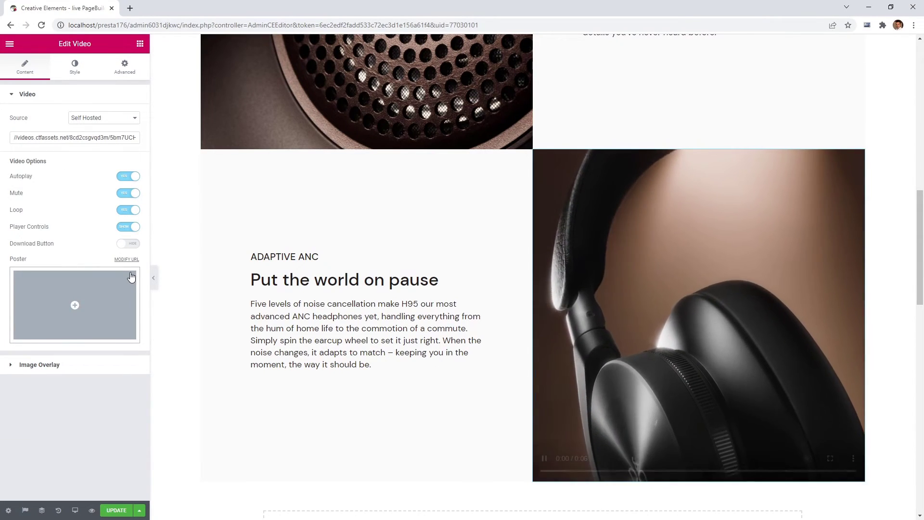
left_click(130, 230)
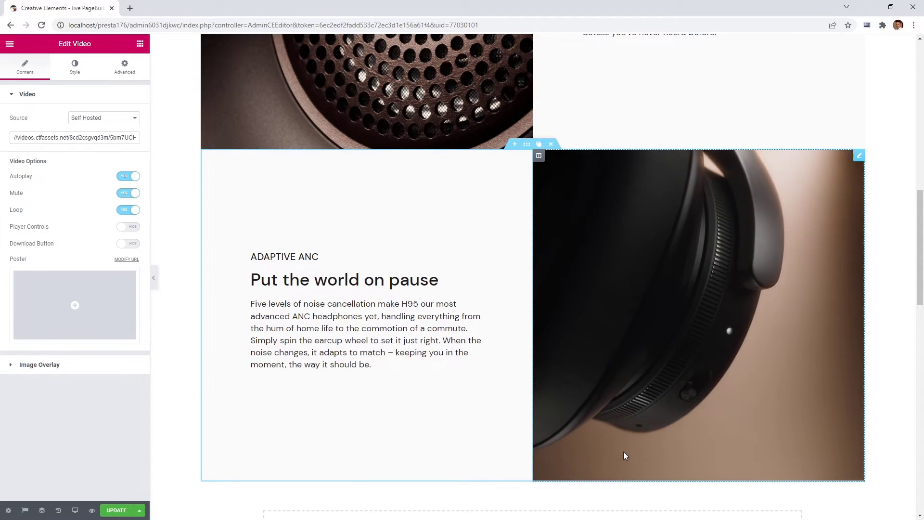
Add a new single-column section below the "Put the world on pause" section.
scroll(499, 429, "down", 4)
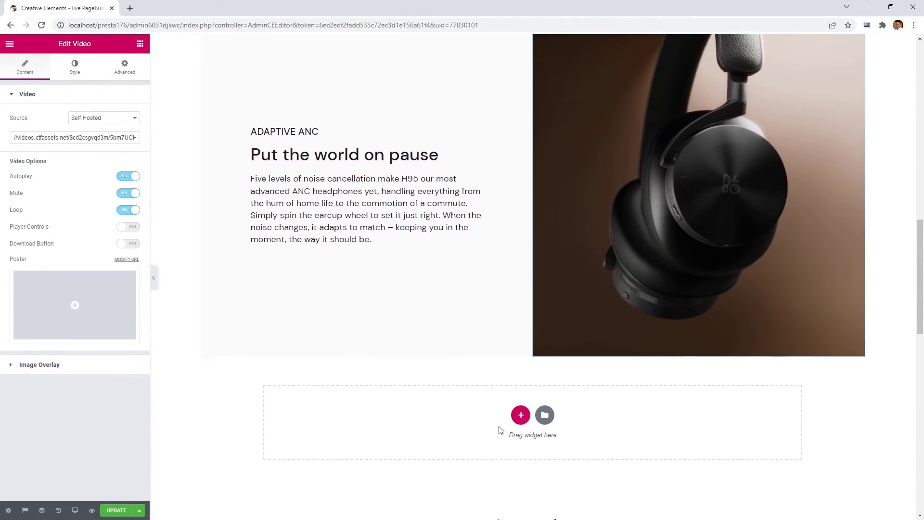
left_click(521, 349)
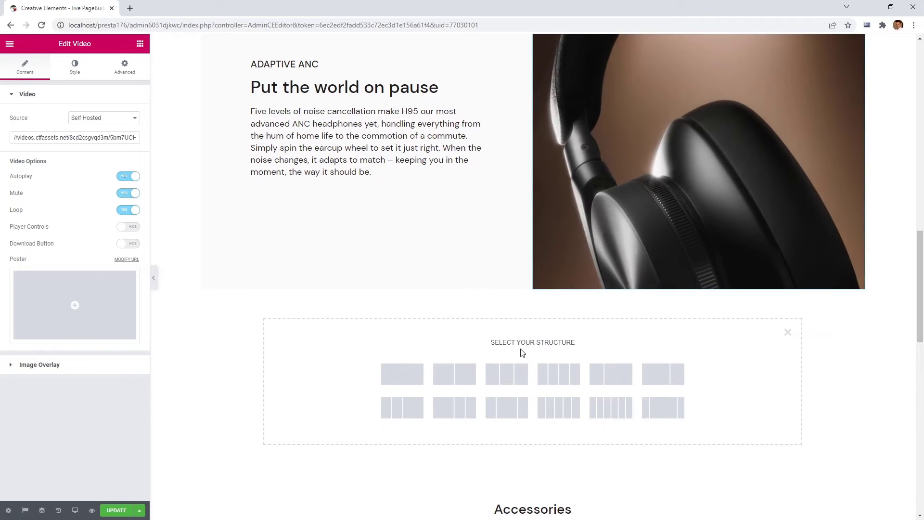
left_click(410, 369)
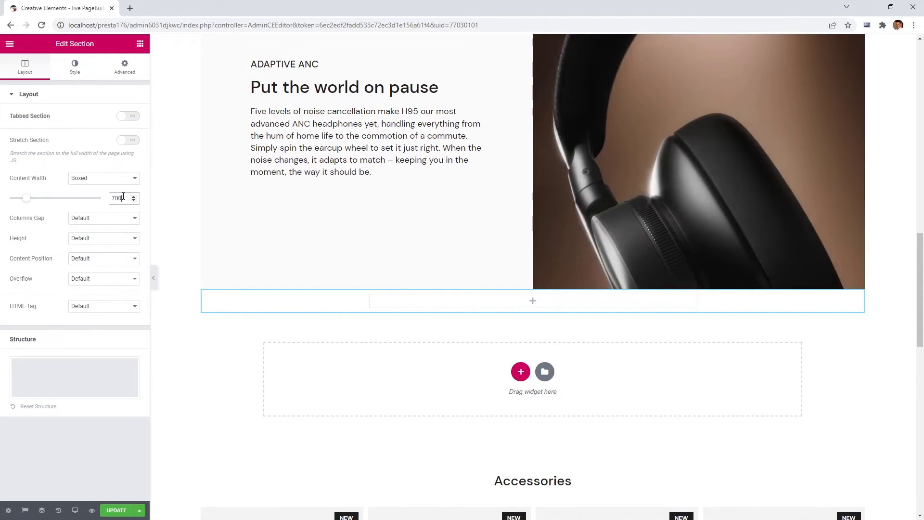
Set the new single-column section's top margin to 60 px with the margin values unlinked.
left_click(124, 77)
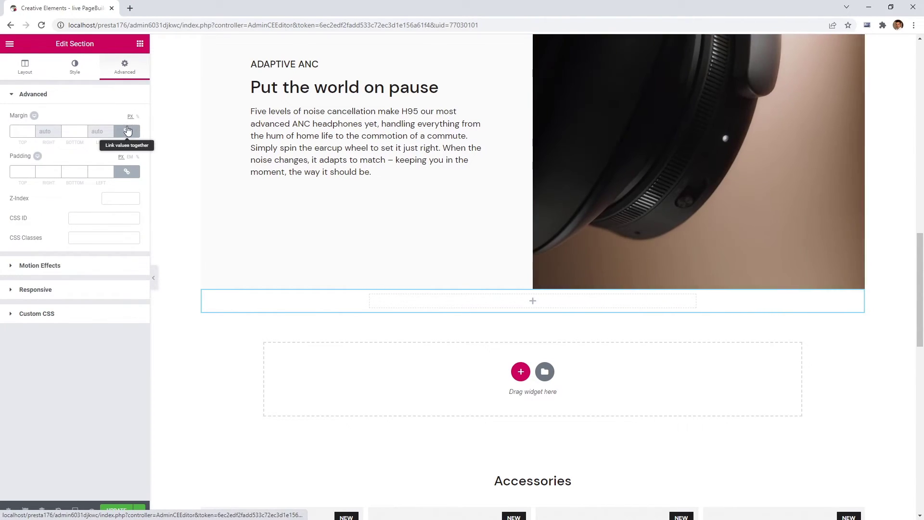
left_click(126, 131)
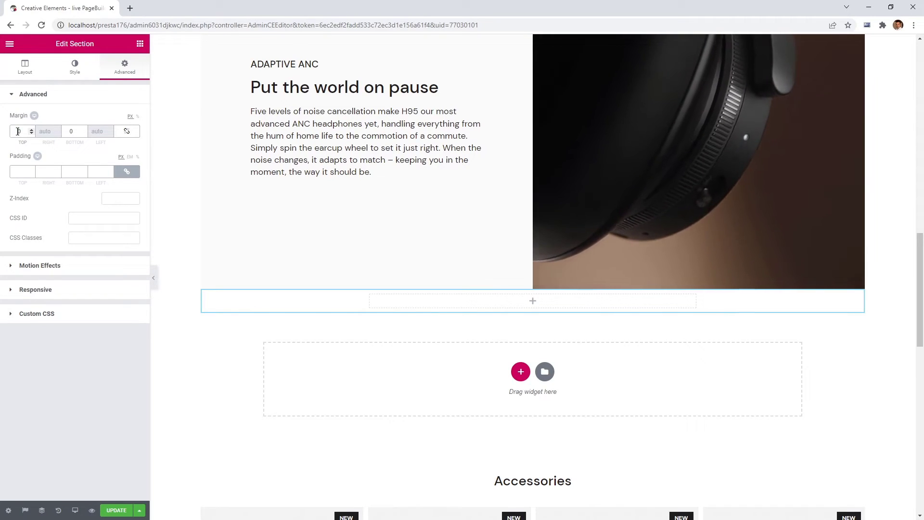
type("60")
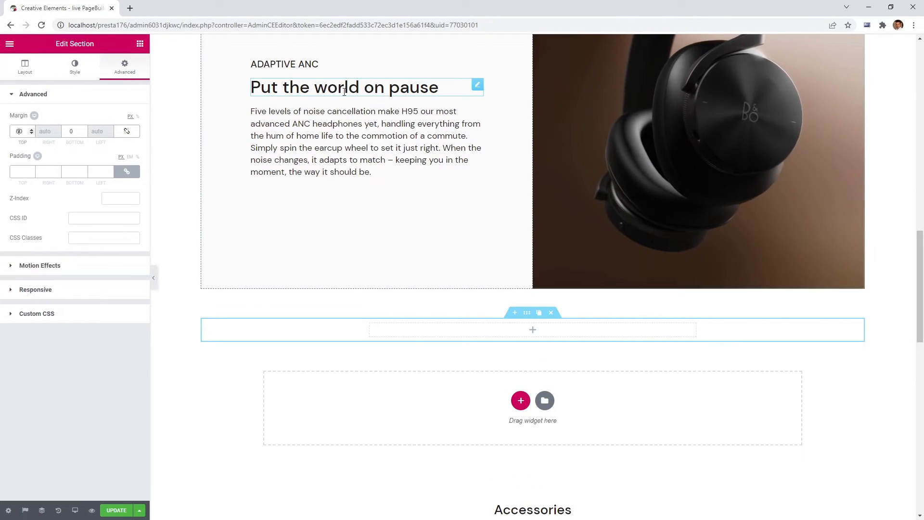
Duplicate the "Put the world on pause" heading and its paragraph, and move both copies into the new section below.
left_click(467, 89)
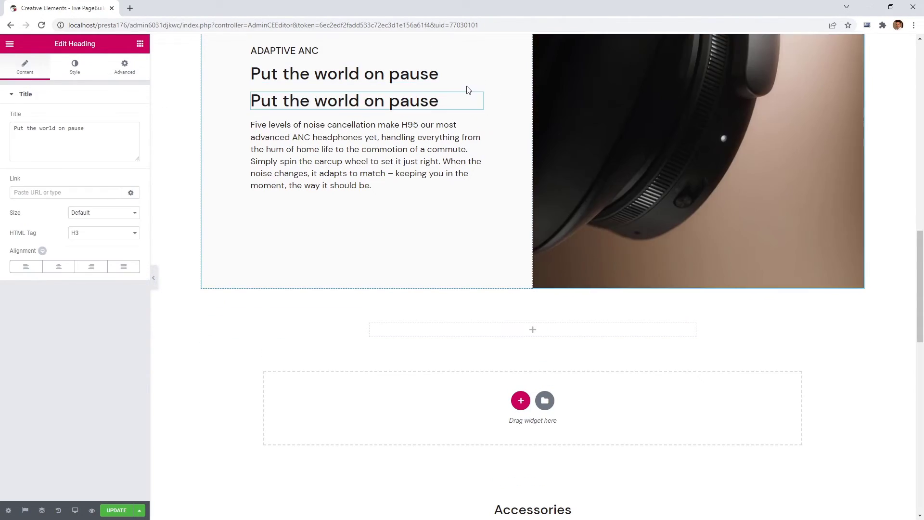
left_click_drag(476, 100, 512, 332)
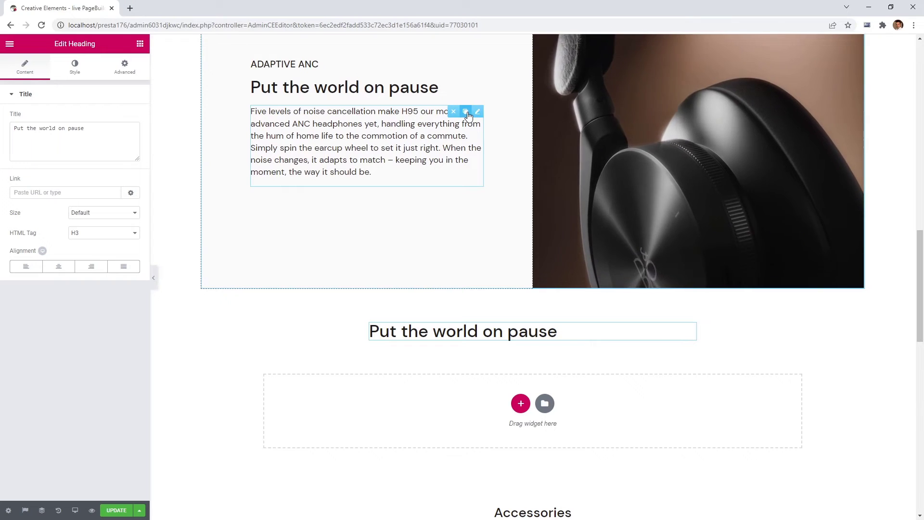
left_click(467, 112)
left_click_drag(478, 159, 463, 340)
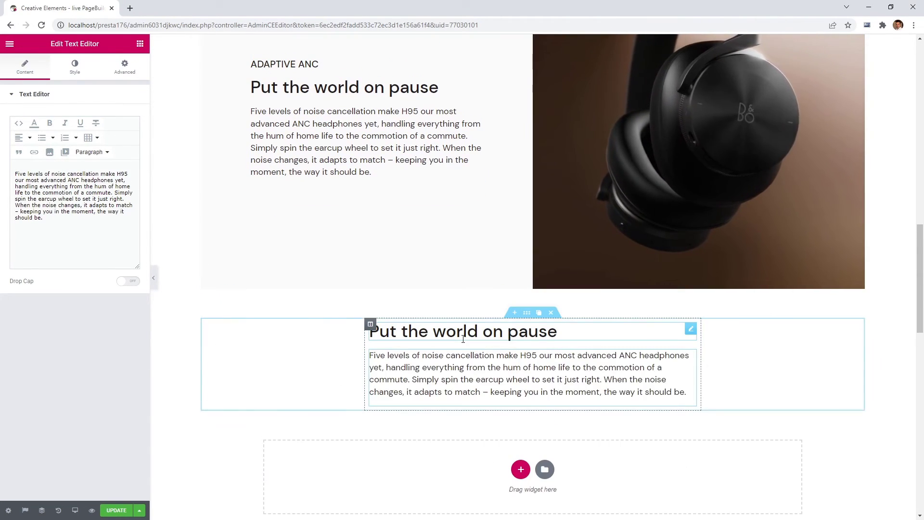
Change the copied heading in the new section to "Almost-unreal comfort" and center it.
left_click_drag(920, 235, 922, 291)
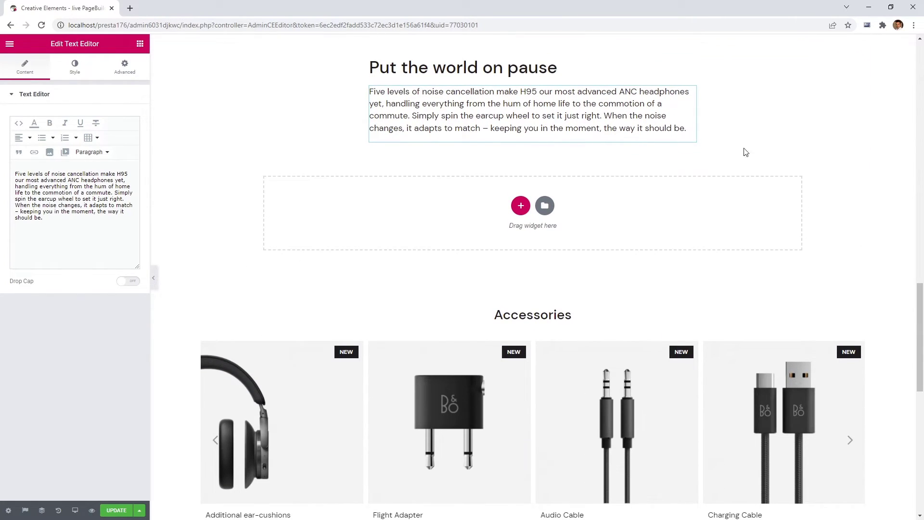
left_click(581, 67)
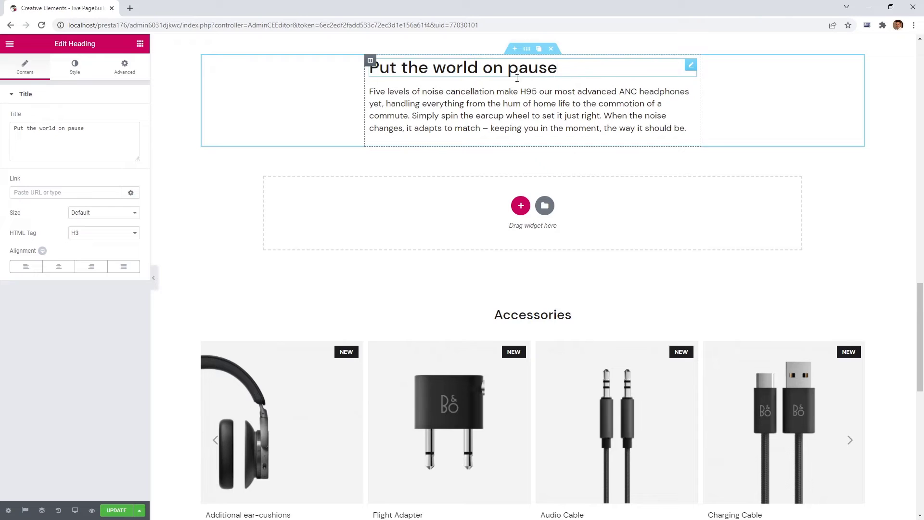
left_click_drag(86, 128, 14, 128)
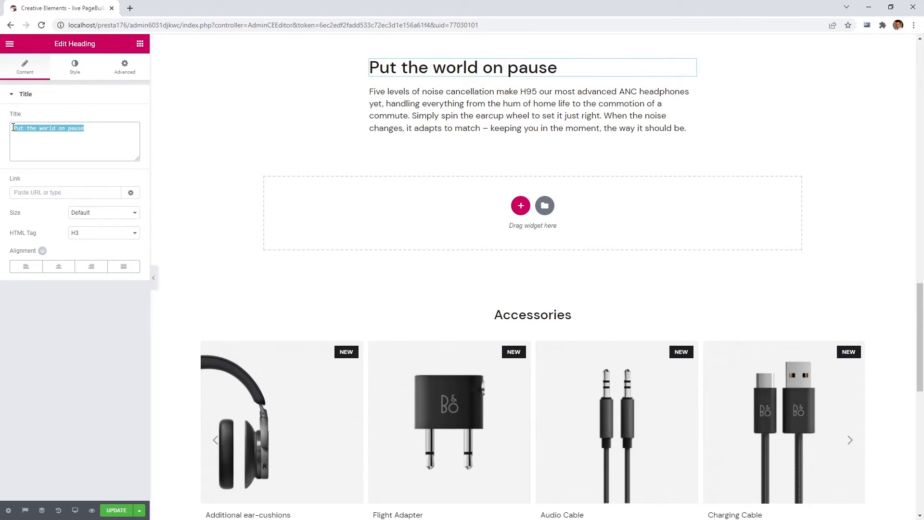
type("Almost-unreal comfort")
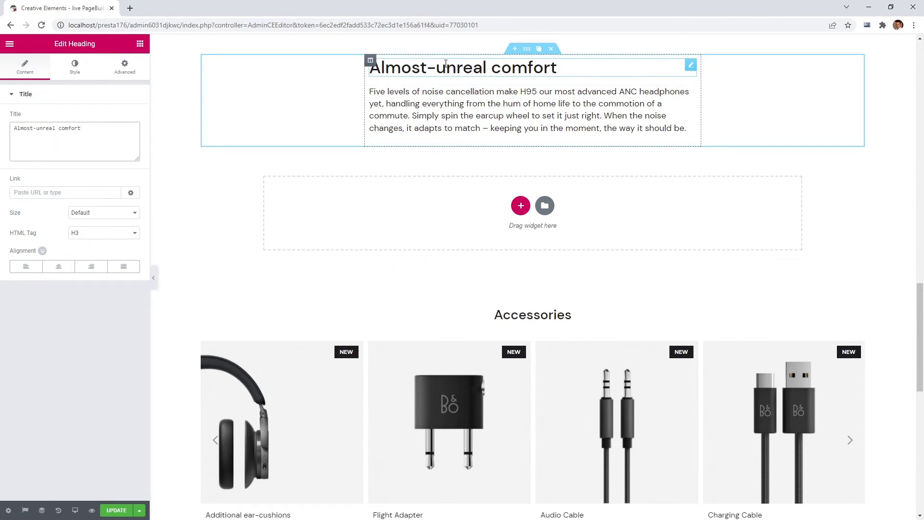
left_click(58, 269)
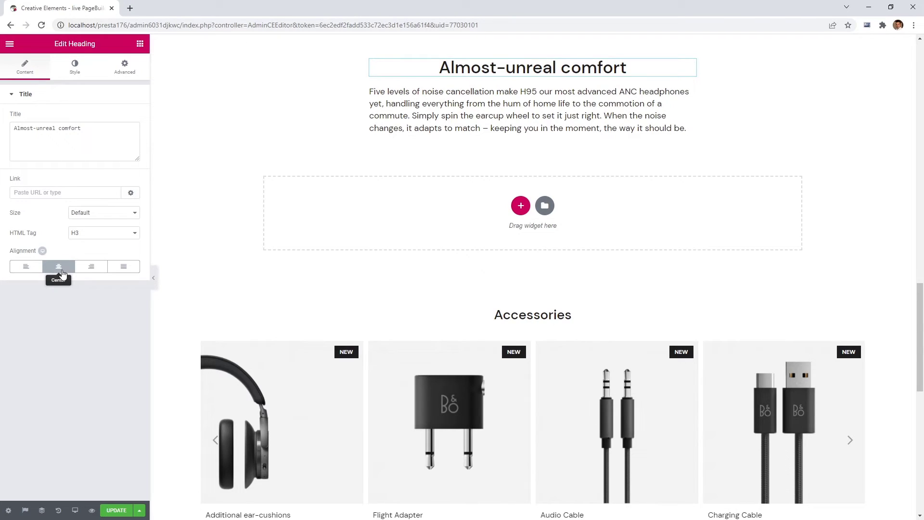
Replace the copied paragraph with the text running from "So comfortable, it's like you're not wearing them at all." to "play all day." and center it.
left_click(475, 96)
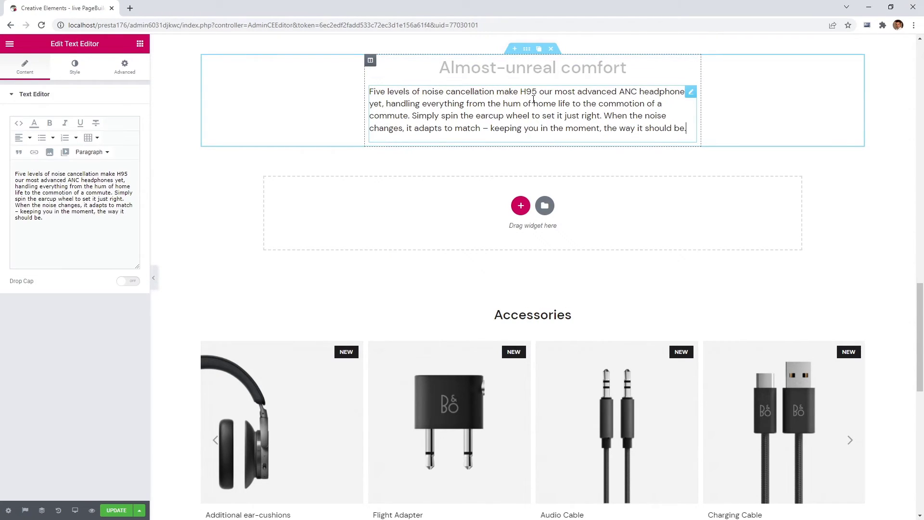
left_click_drag(47, 218, 15, 171)
type("So comfortable, it's like you're not wearing them at all. Oval memory foam cushions, soft top grain lambskin and a superior fit invite you to play all day.")
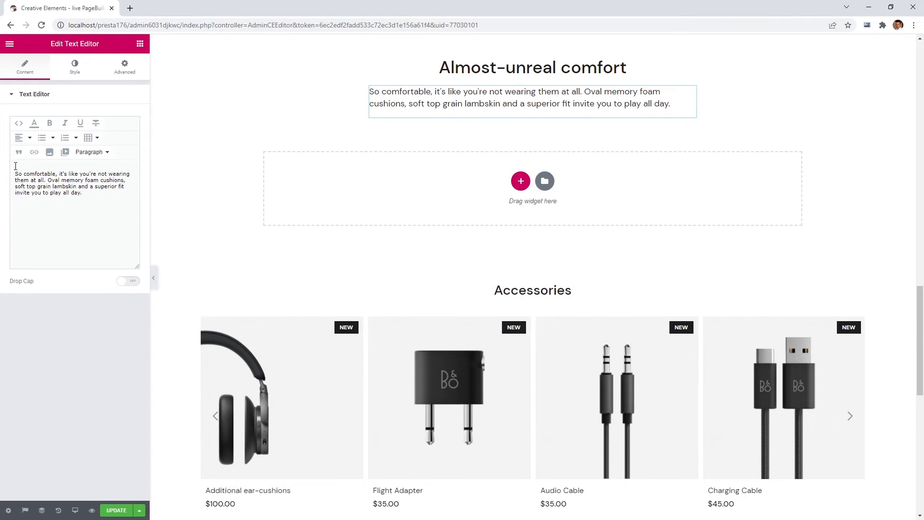
left_click(75, 66)
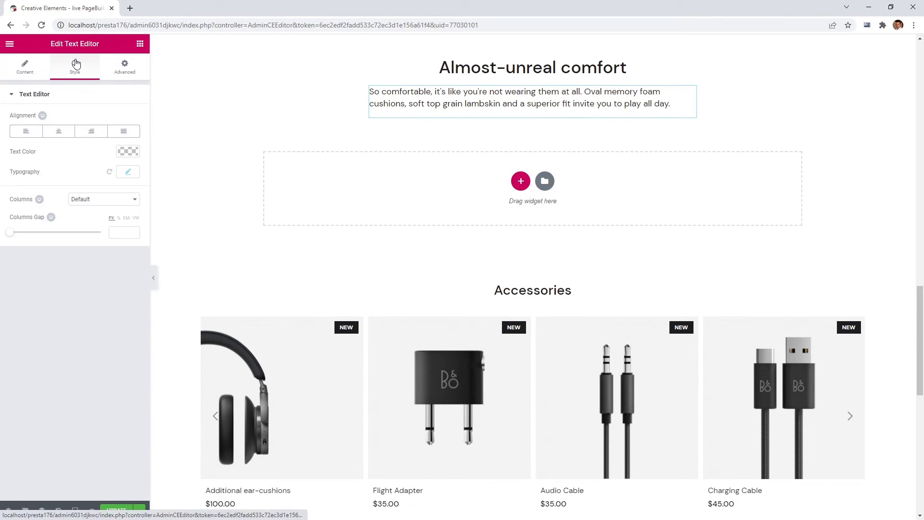
left_click(58, 132)
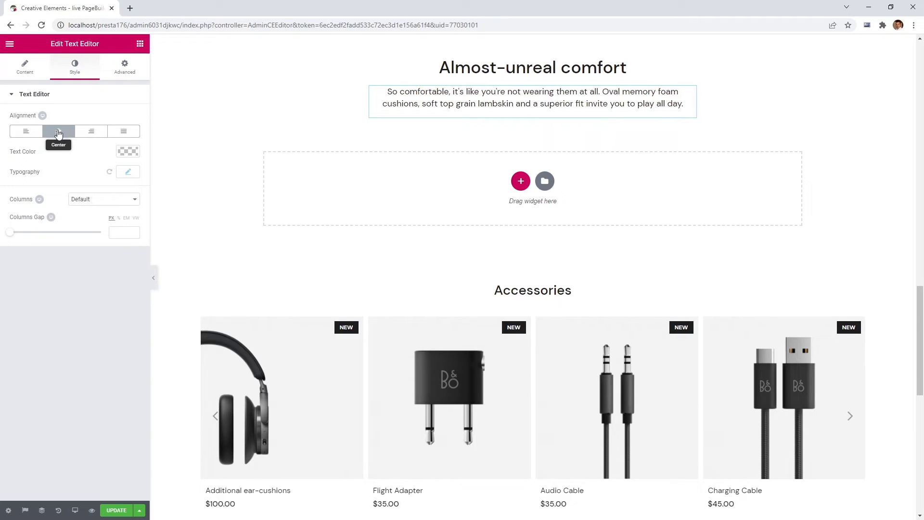
Add an Image Carousel below the "Almost-unreal comfort" section and use 01_Gold_Tone_B as its first image.
left_click(140, 44)
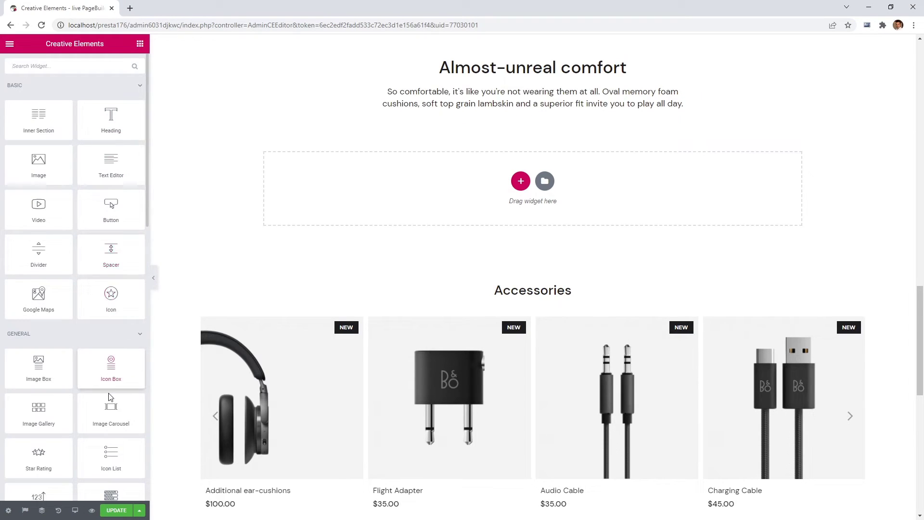
left_click_drag(111, 408, 436, 201)
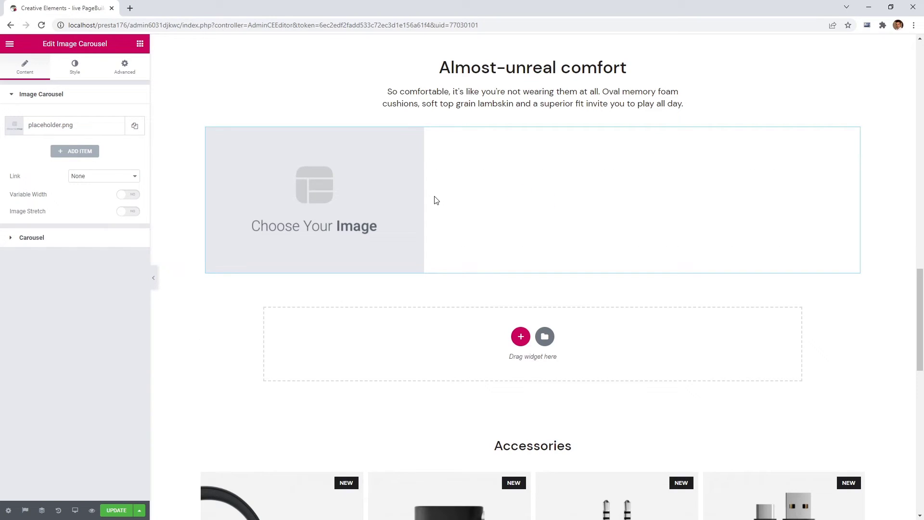
left_click(30, 128)
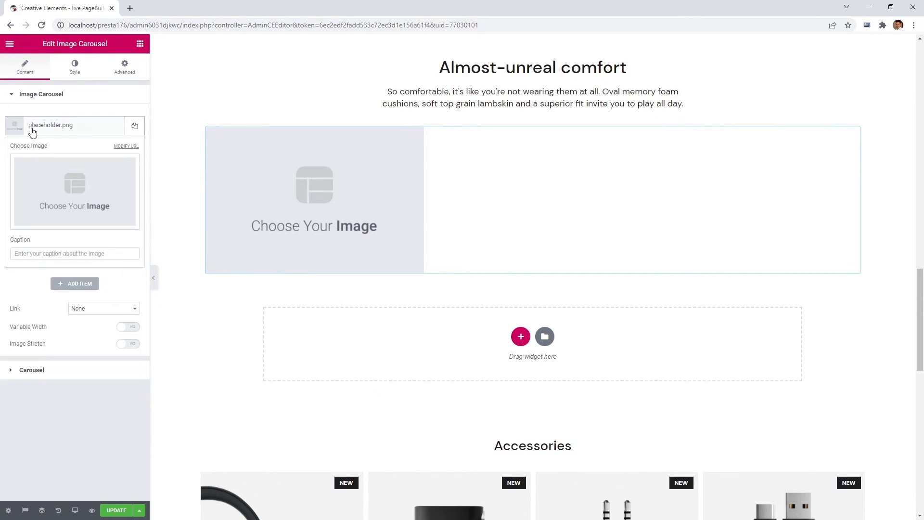
left_click(66, 185)
left_click(426, 167)
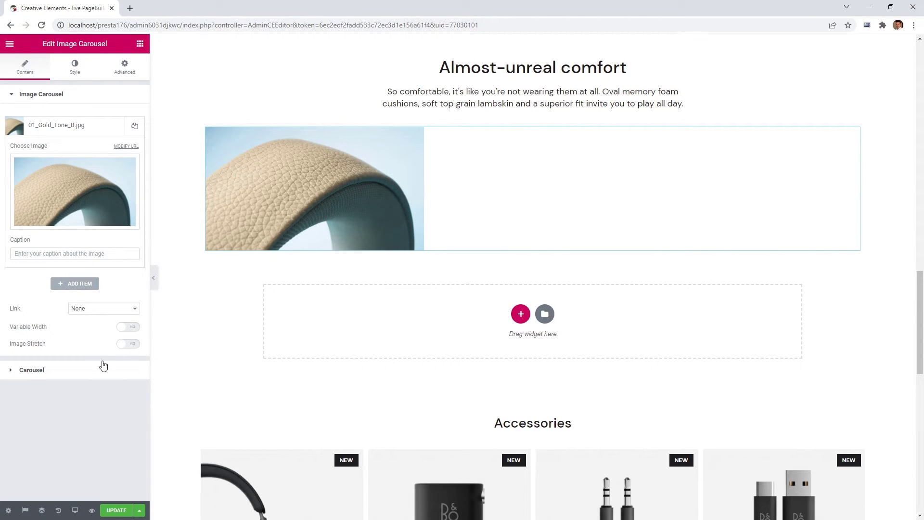
Set the image carousel's Autoplay option to No.
left_click(82, 373)
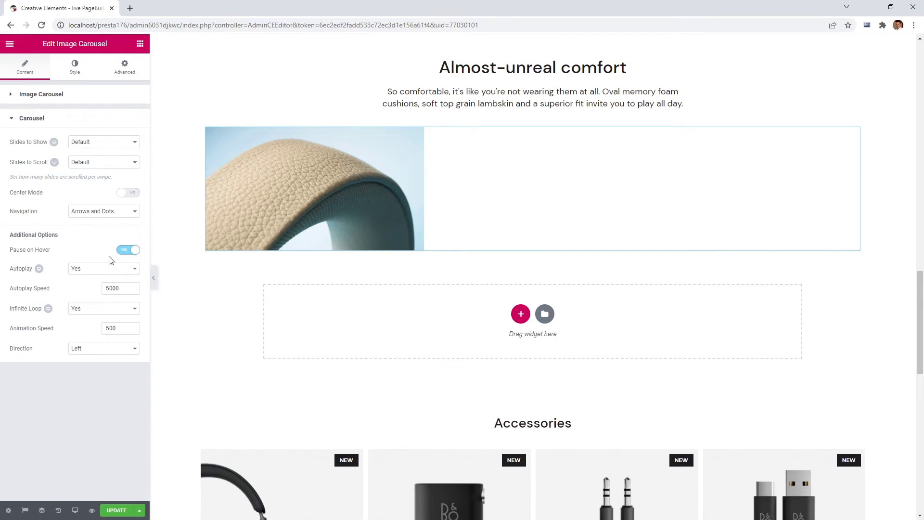
left_click(124, 270)
left_click(120, 282)
Give the carousel's first image the caption "A SOFT FIT".
left_click(76, 95)
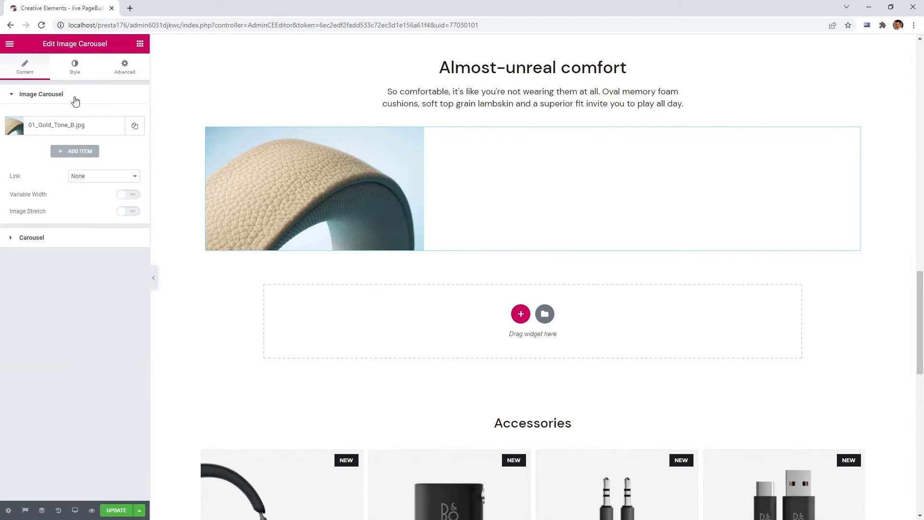
left_click(67, 131)
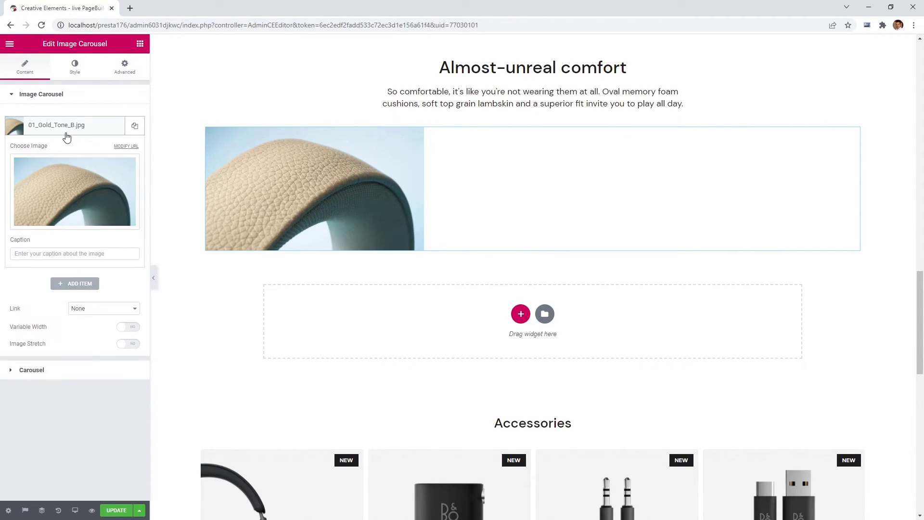
left_click(16, 253)
type("A SOFT FIT")
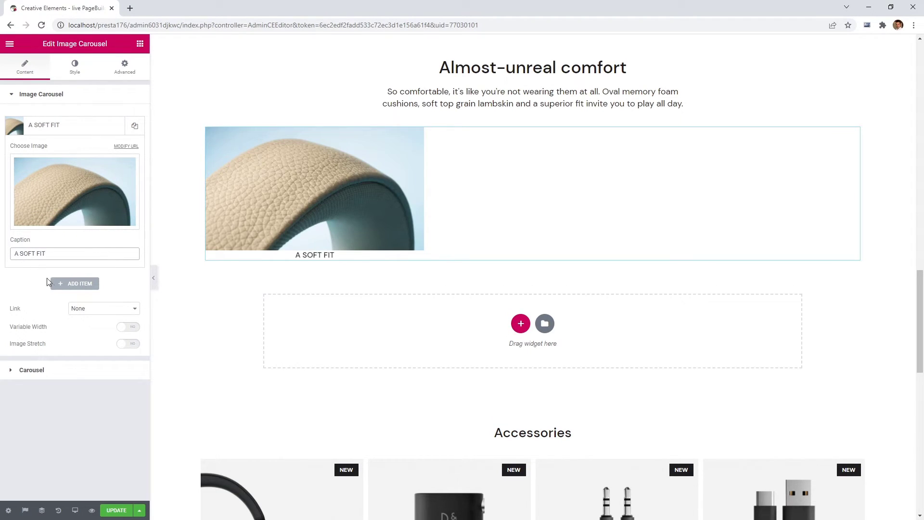
Add a second carousel item with the image 01_Gold_Tone_A and the caption "INTUITIVE COLORS".
left_click(60, 283)
left_click(66, 198)
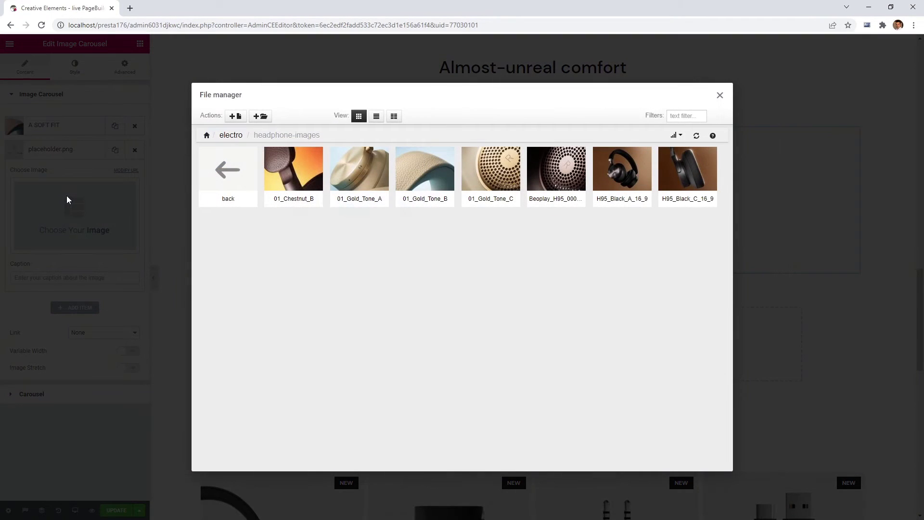
double_click(380, 165)
left_click(15, 278)
type("INTUITIVE COLORS")
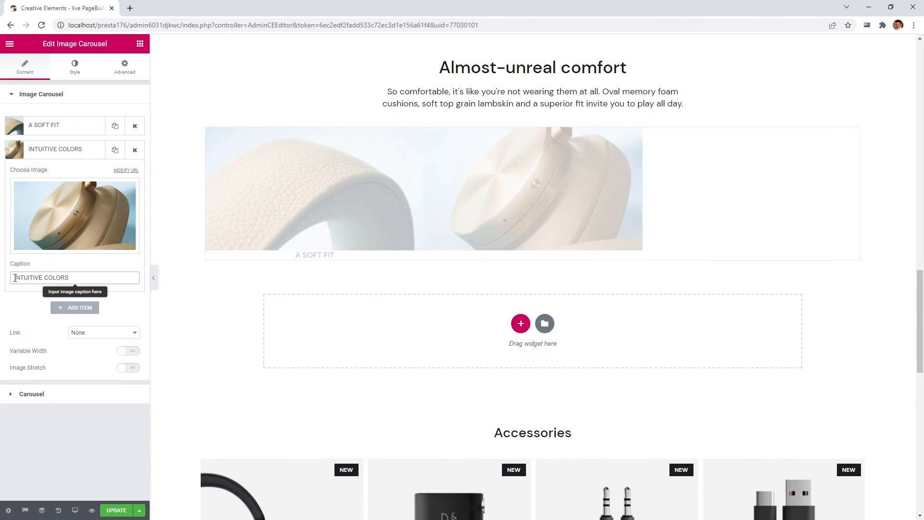
Add a third carousel item with the image 01_Gold_Tone_C and the caption "MAGNETIC EARCUPS".
left_click(74, 308)
left_click(67, 248)
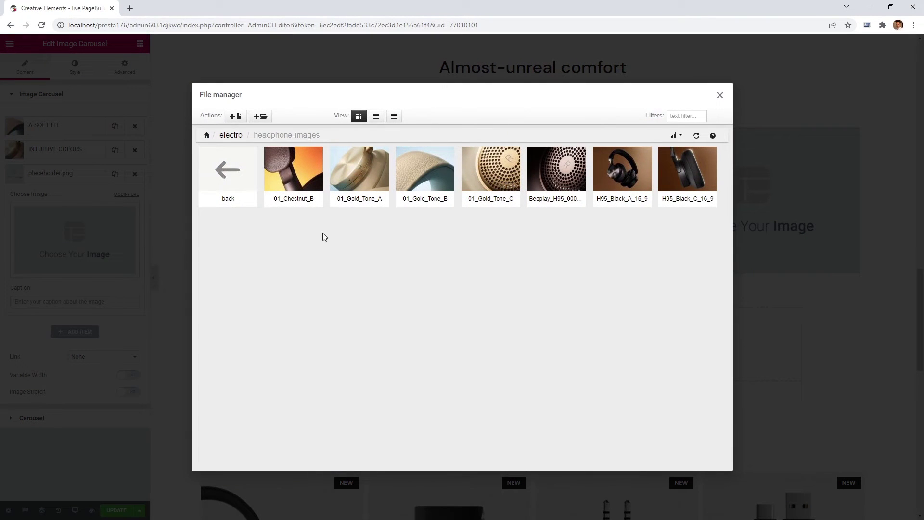
left_click(503, 166)
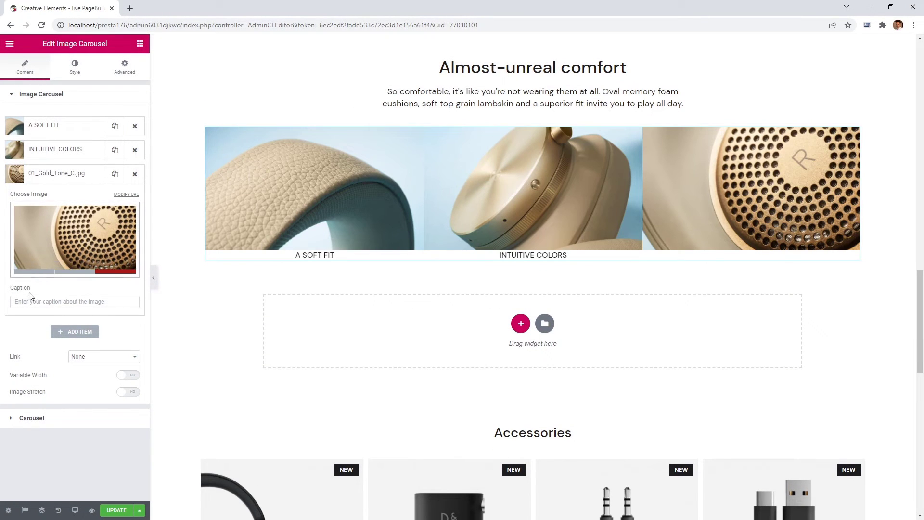
left_click(16, 302)
type("MAGNETIC EARCUPS")
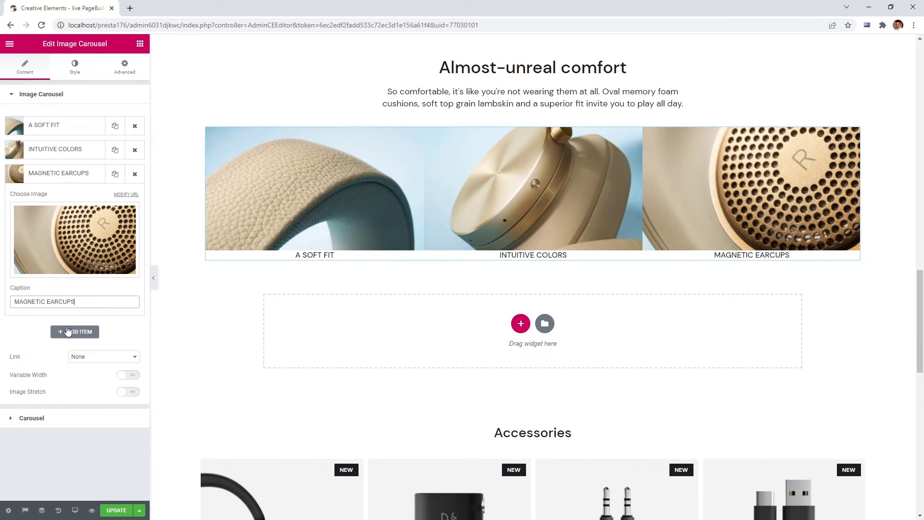
Add a fourth carousel item with the image 01_Chestnut_B and the caption "BEAUTIFULLY ROBUST".
left_click(70, 332)
left_click(70, 259)
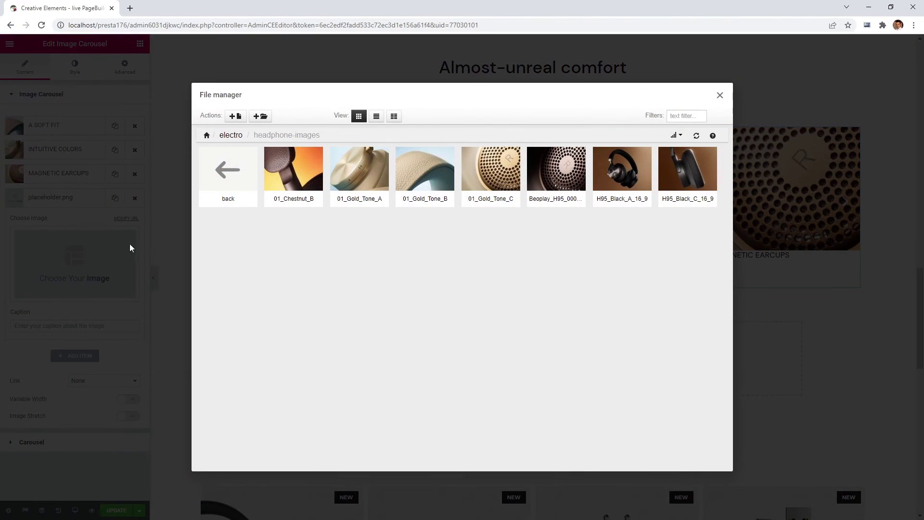
left_click(289, 174)
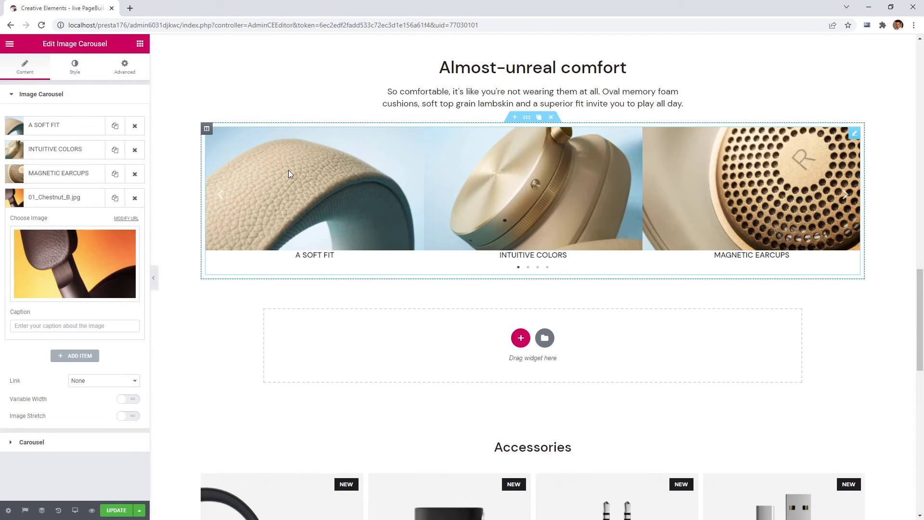
left_click(13, 326)
type("BEAUTIFULLY ROBUST")
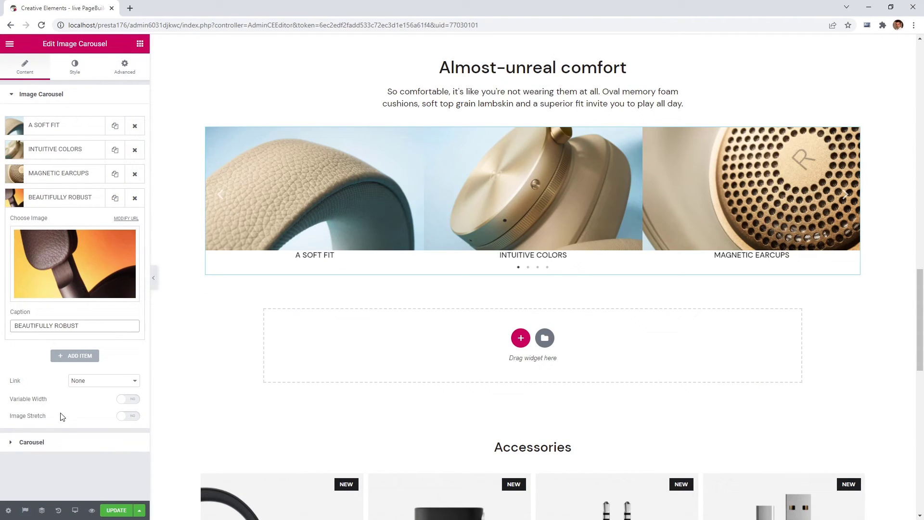
Set the carousel to show 1 slide at a time and turn on Center Mode.
left_click(63, 441)
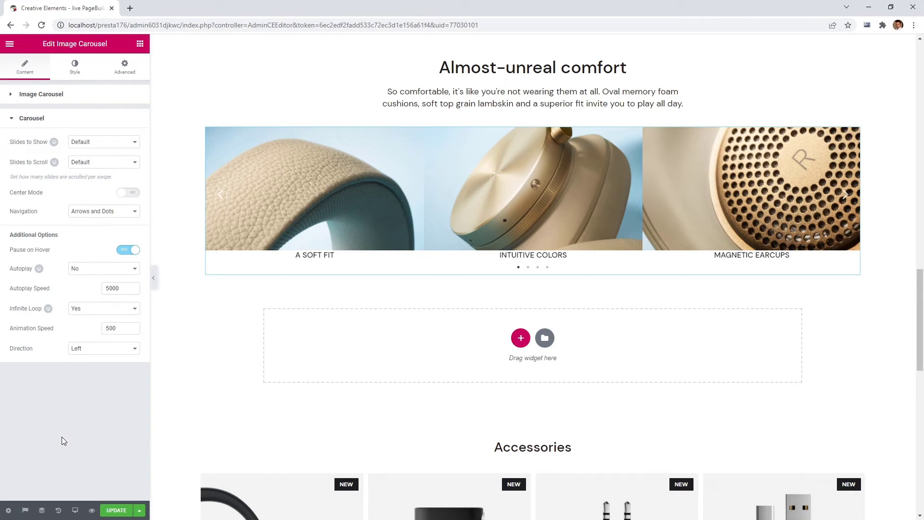
left_click(105, 143)
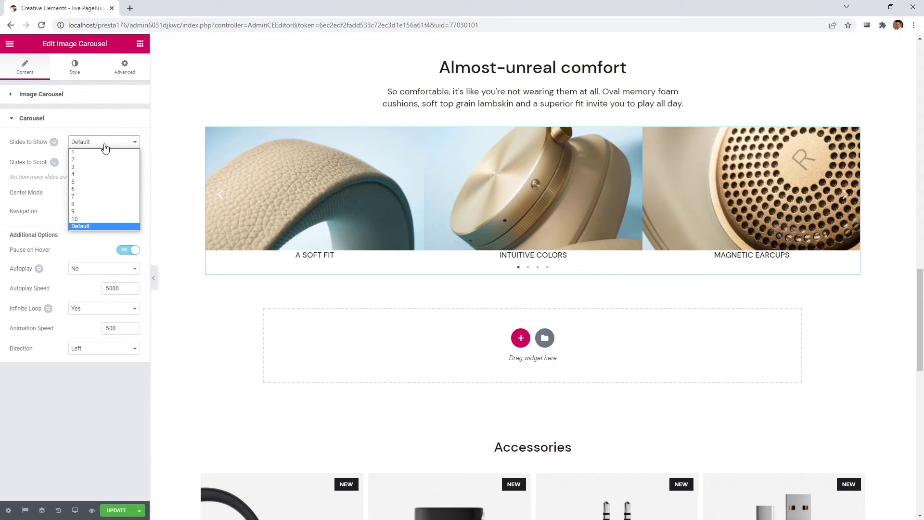
left_click(80, 153)
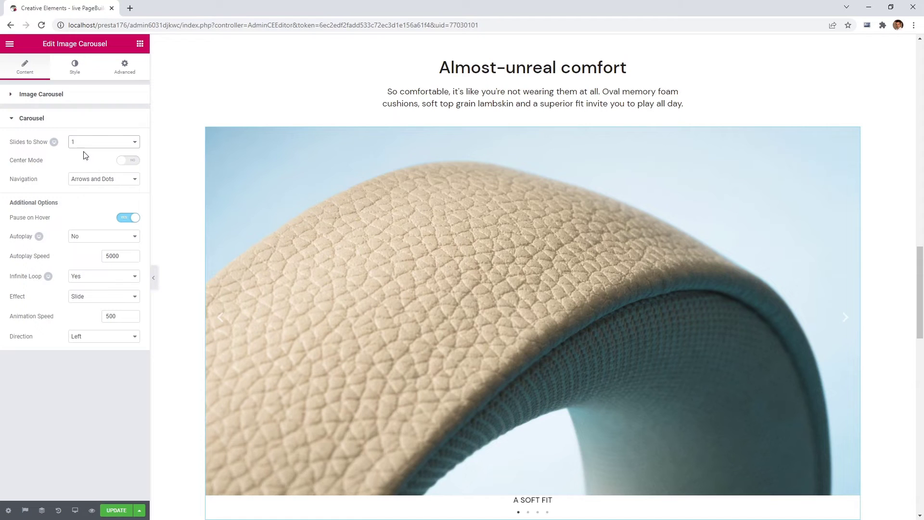
left_click(126, 162)
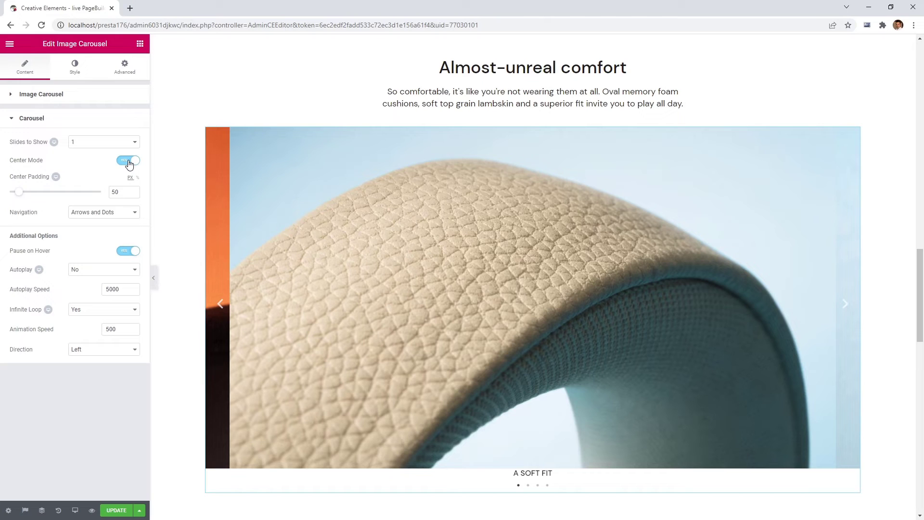
Set the carousel's center padding to 18%, limit its navigation to Arrows, and change the animation speed.
left_click(137, 179)
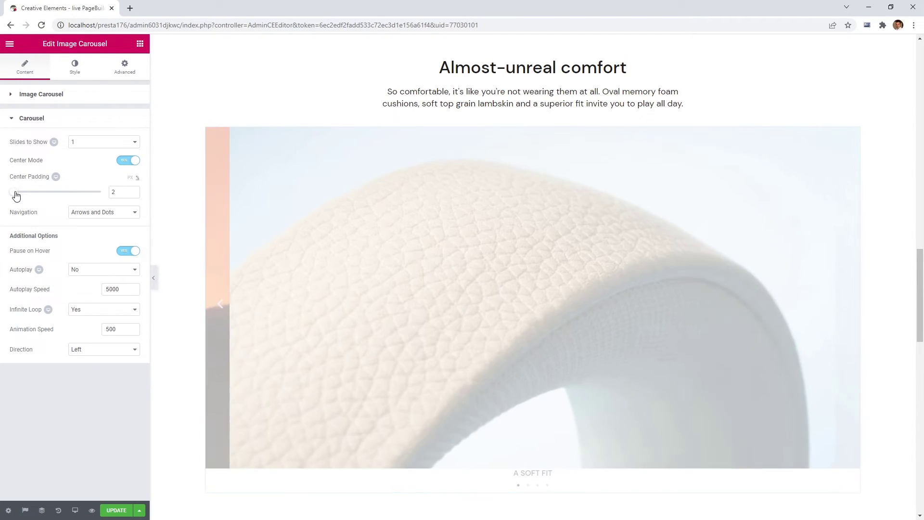
left_click_drag(13, 193, 43, 193)
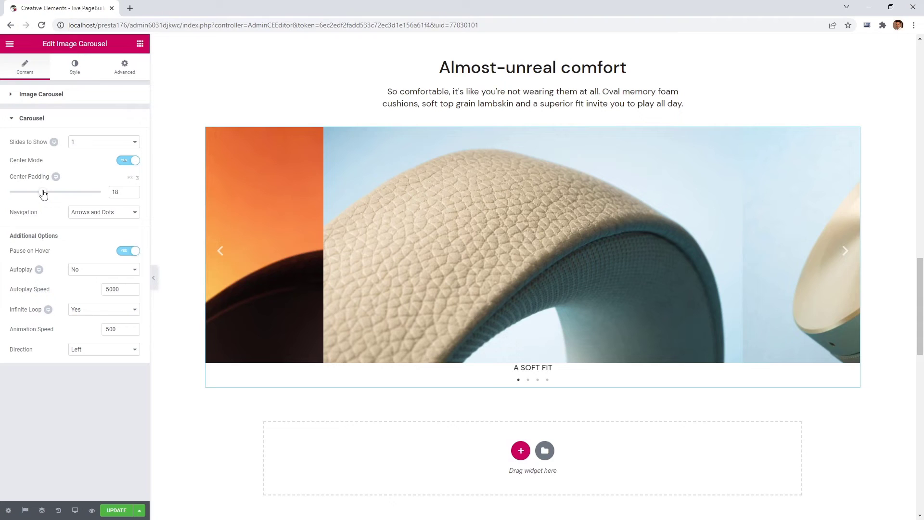
left_click(83, 212)
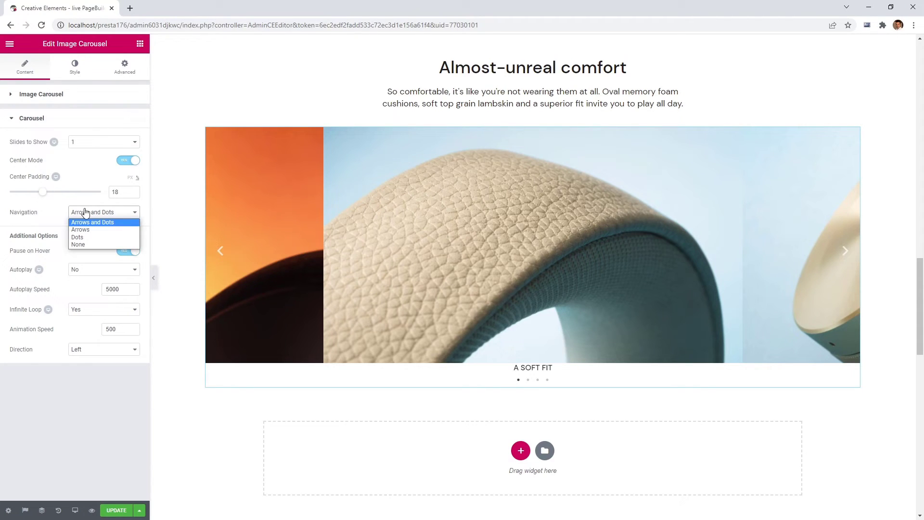
left_click(89, 233)
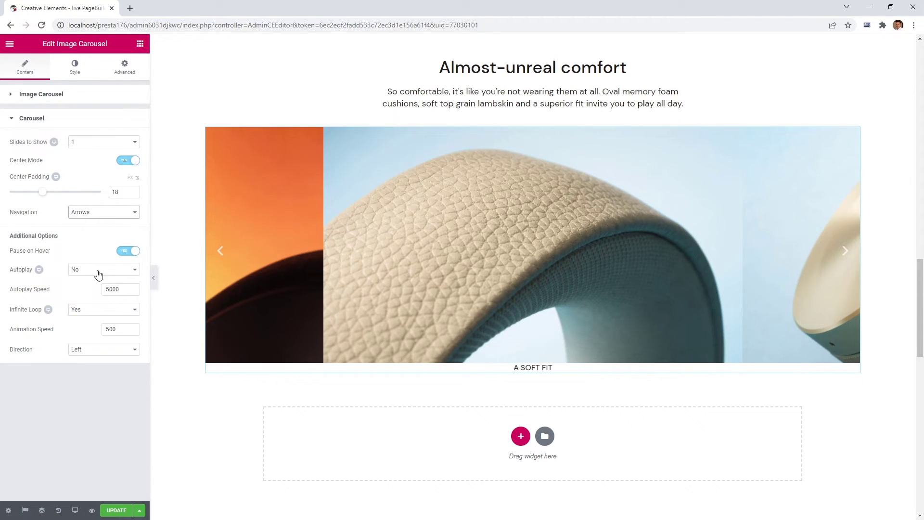
left_click(108, 329)
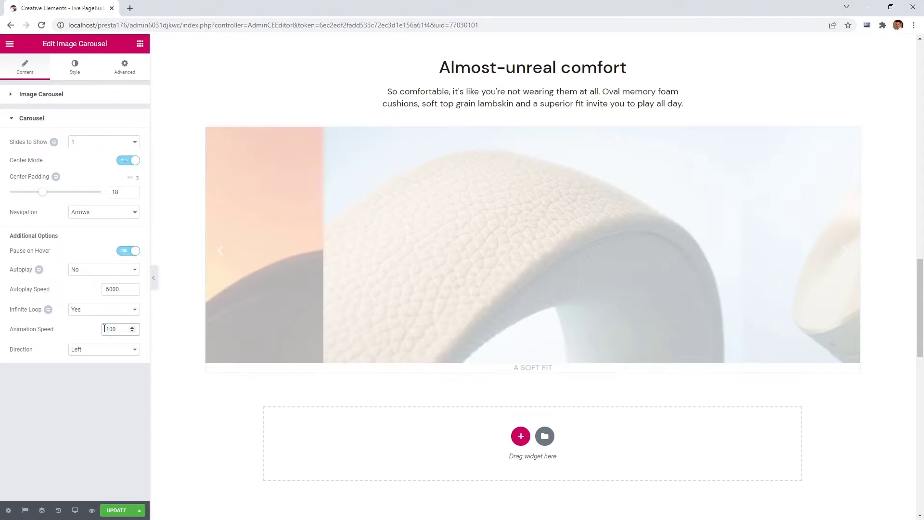
Switch the carousel's image spacing to Custom with a value of 20.
left_click(79, 71)
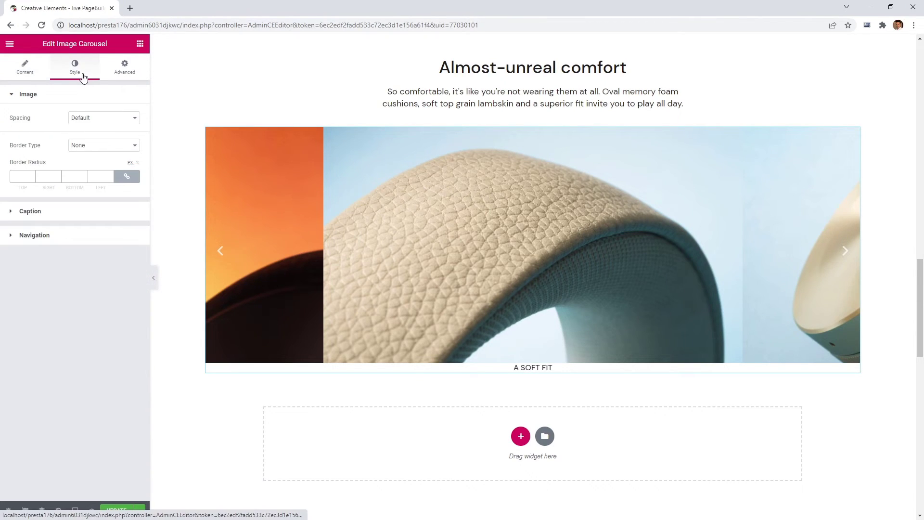
left_click(94, 118)
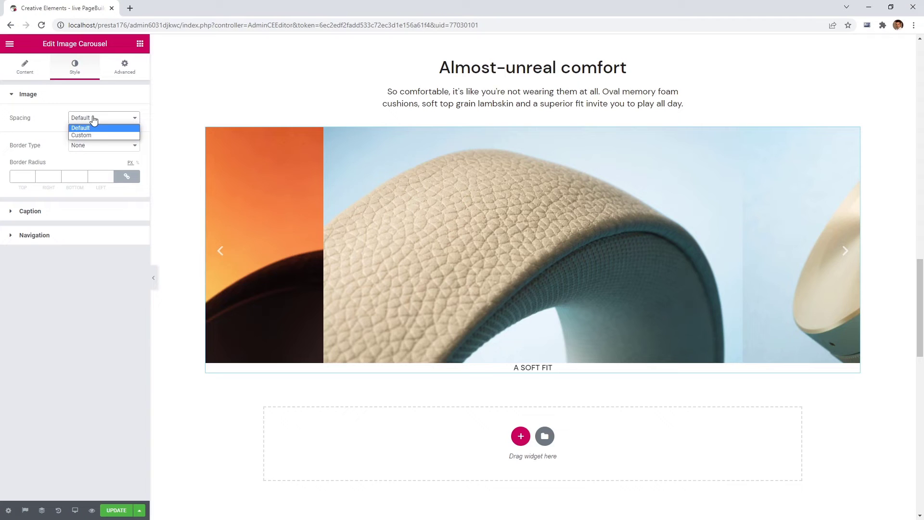
left_click(98, 135)
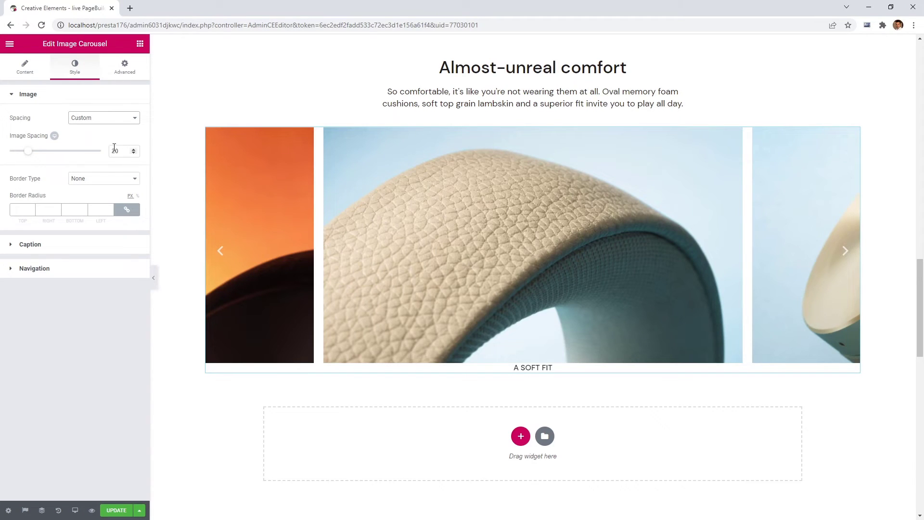
Increase the carousel captions' font size, weight, line height and letter spacing, and advance through the slides to check them.
left_click(83, 241)
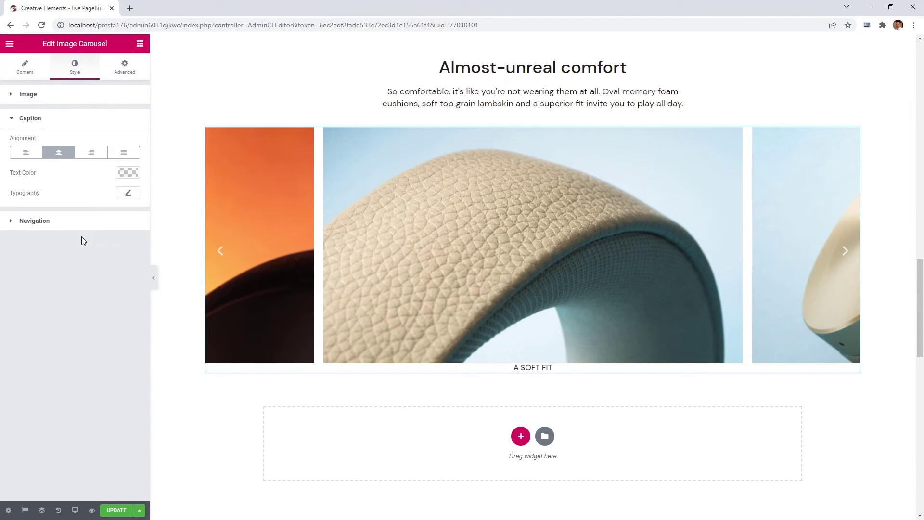
left_click(127, 193)
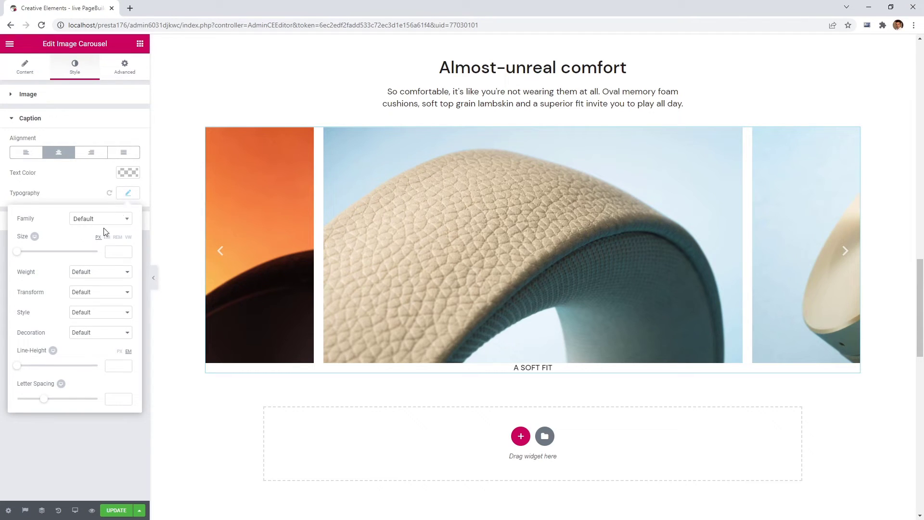
left_click_drag(17, 252, 25, 256)
left_click(75, 273)
left_click(84, 330)
left_click_drag(21, 369, 53, 402)
left_click(128, 194)
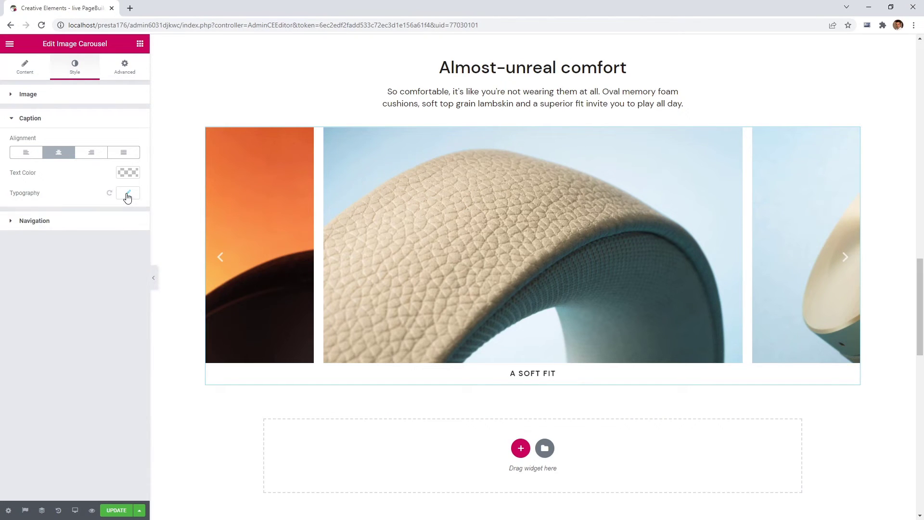
left_click(847, 259)
left_click(848, 259)
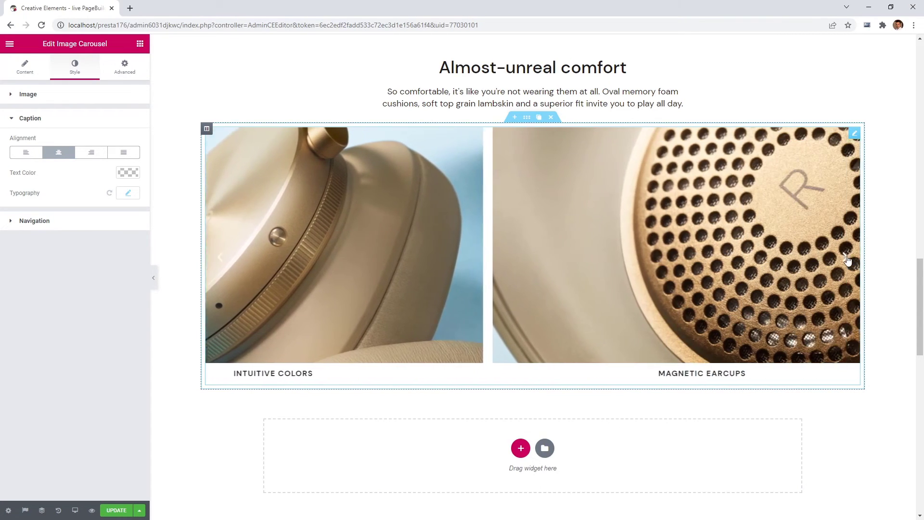
left_click(848, 259)
left_click(848, 259)
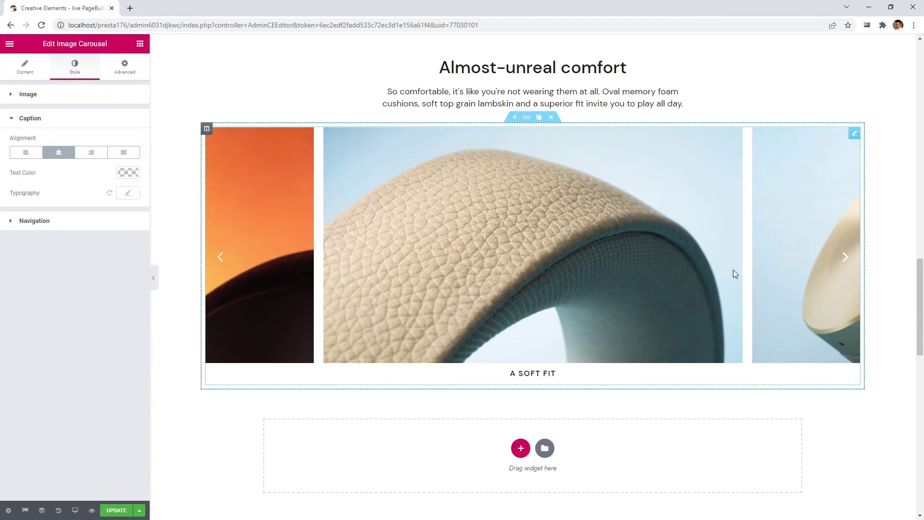
Add a two-column section below the carousel with a content width of 1000 and 60 px top and bottom margins.
scroll(534, 404, "down", 2)
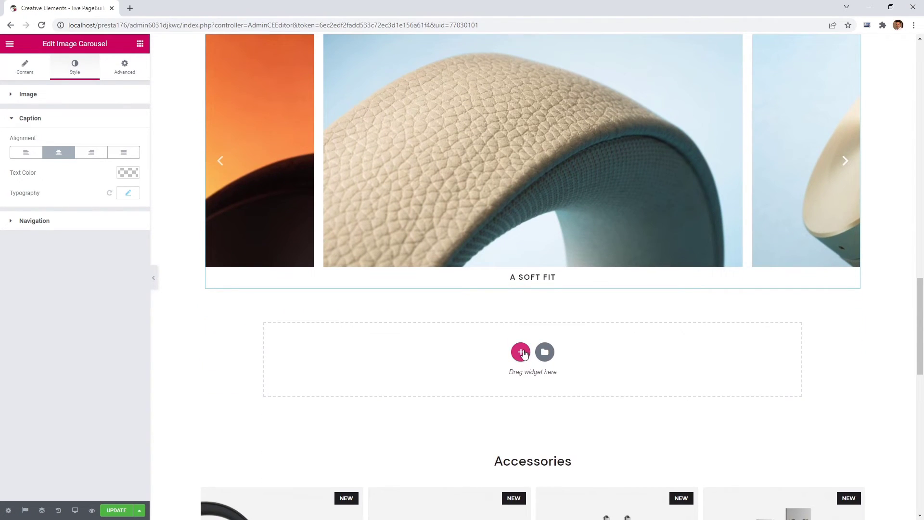
left_click(522, 352)
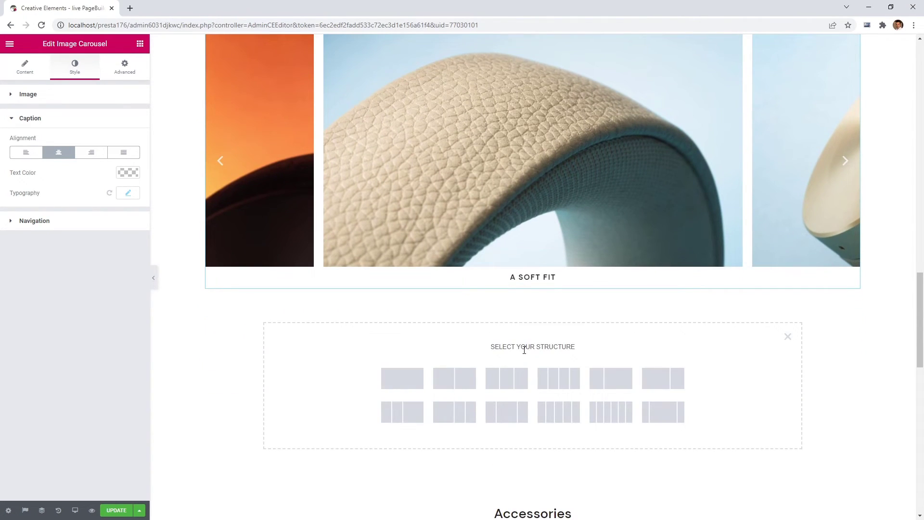
left_click(461, 381)
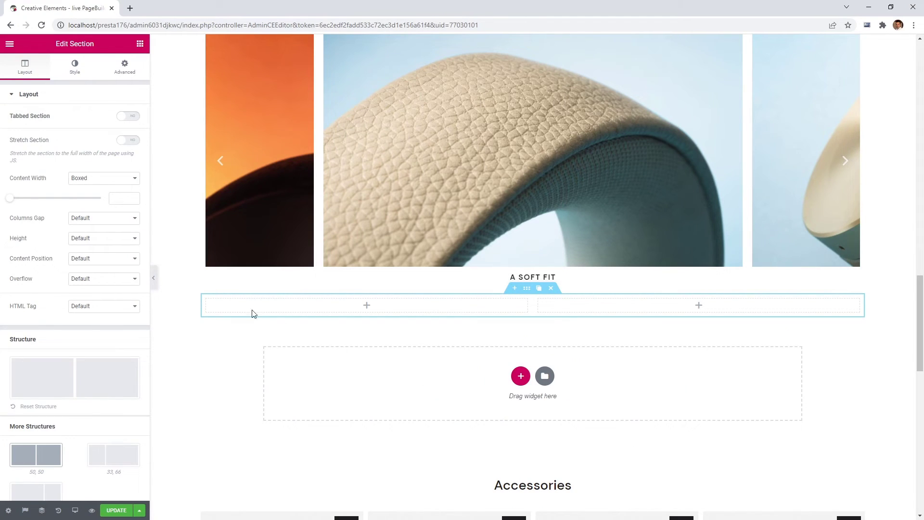
left_click(113, 199)
type("1000")
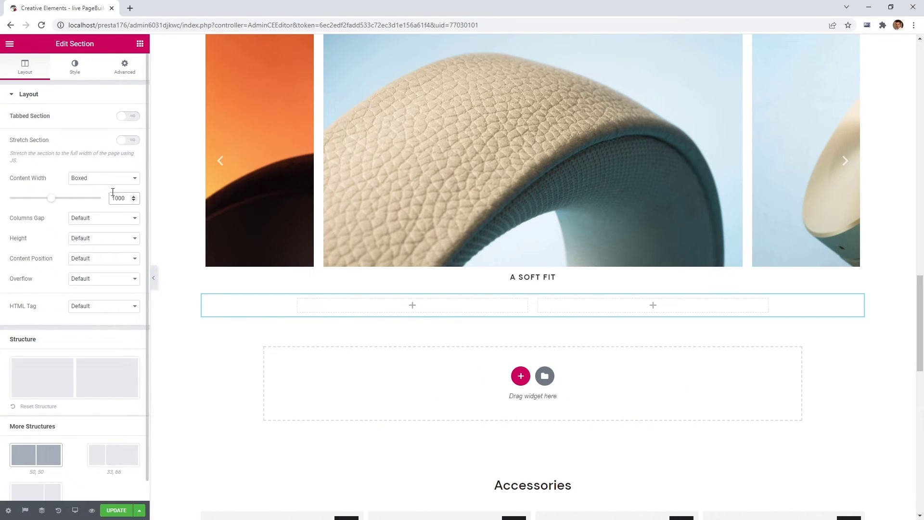
left_click(114, 76)
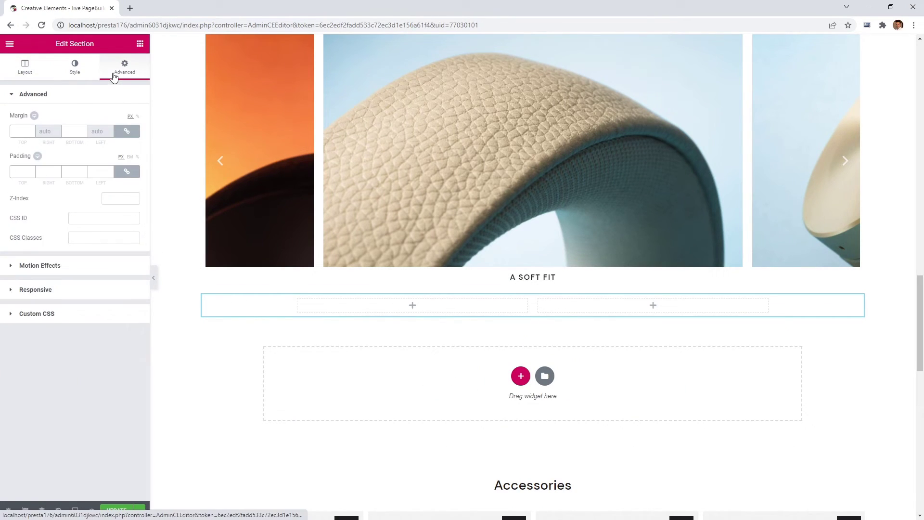
left_click(21, 131)
type("60")
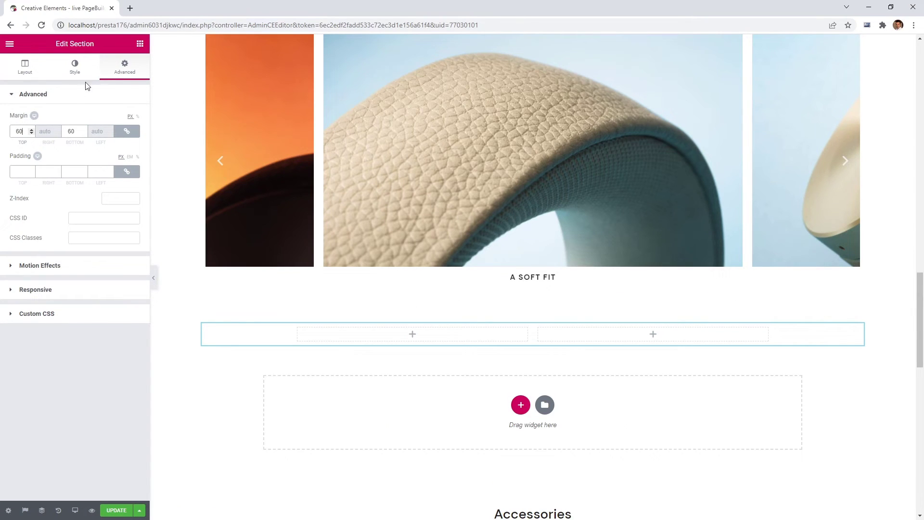
Add an Image Box to the new section's first column using the image H95_Black_A_16_9.
left_click(140, 44)
left_click_drag(41, 363, 351, 337)
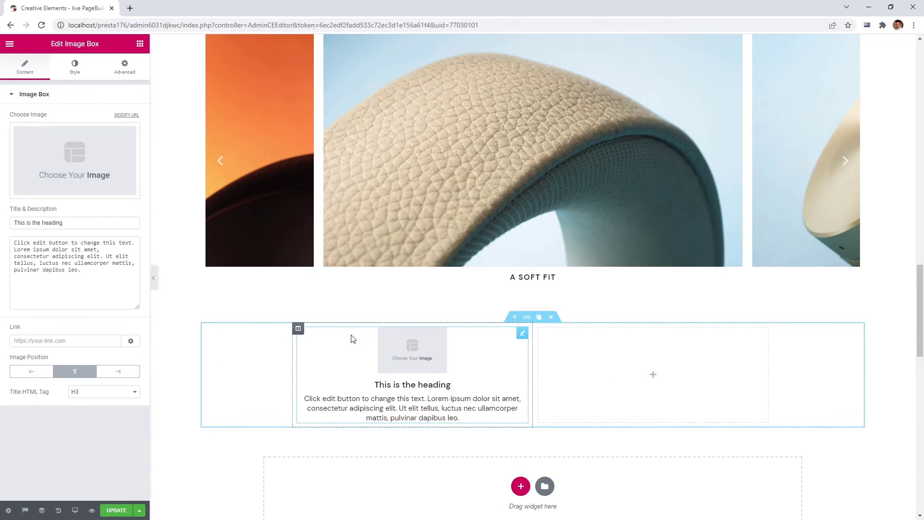
left_click(97, 165)
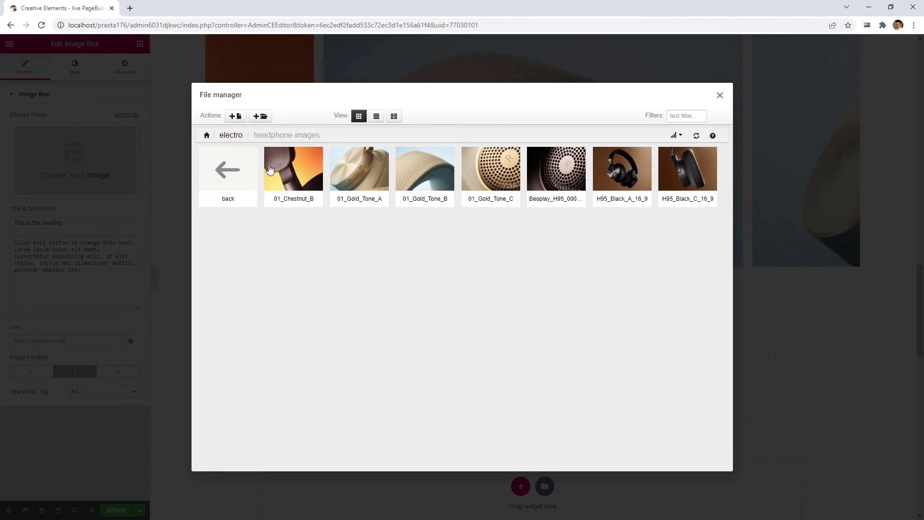
left_click(610, 161)
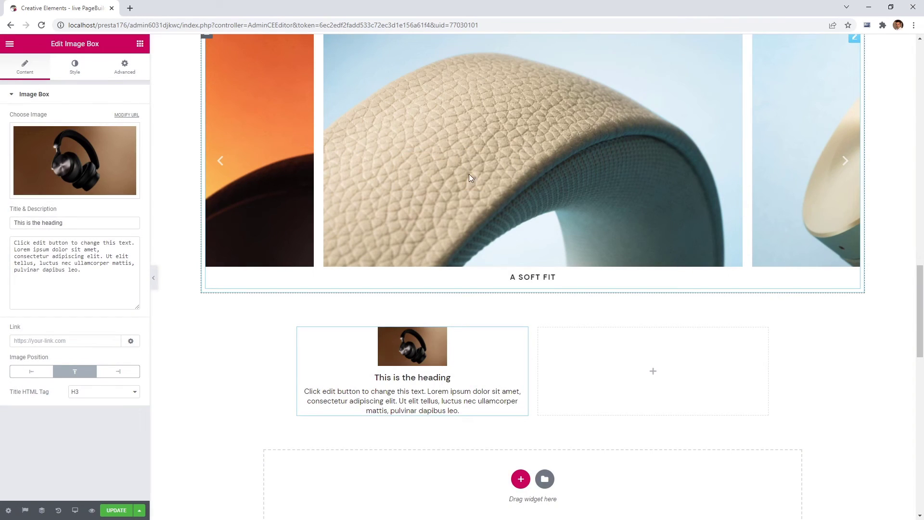
Title the image box "One charge. Days of play." and replace its description with the text about 38 hours of non-stop listening.
left_click_drag(72, 219, 15, 224)
type("One charge. Days of play.")
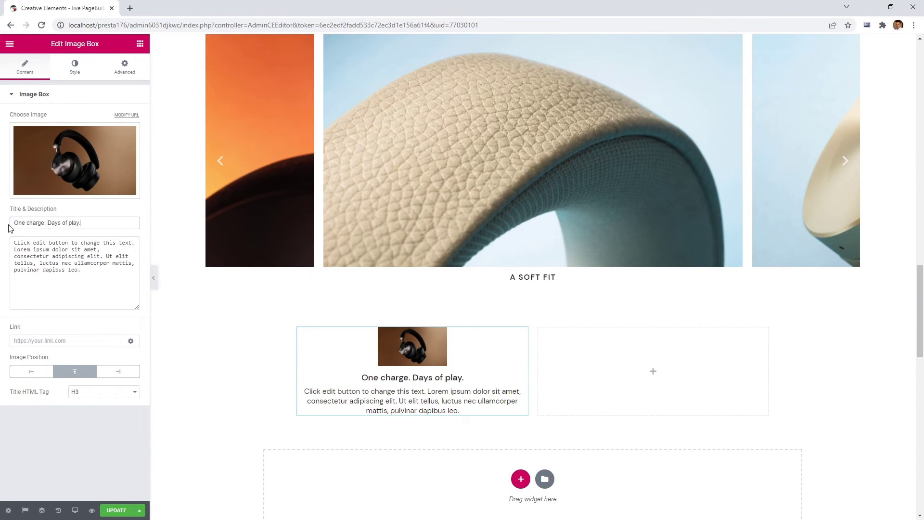
left_click_drag(77, 270, 12, 245)
type("It always gives you the best sound while using active noise cancellation, for up to 38 hours of non-stop listening. That's a trip from Paris to Perth and back again. Turning ANC off takes you up to an unbelievable 50 hours.")
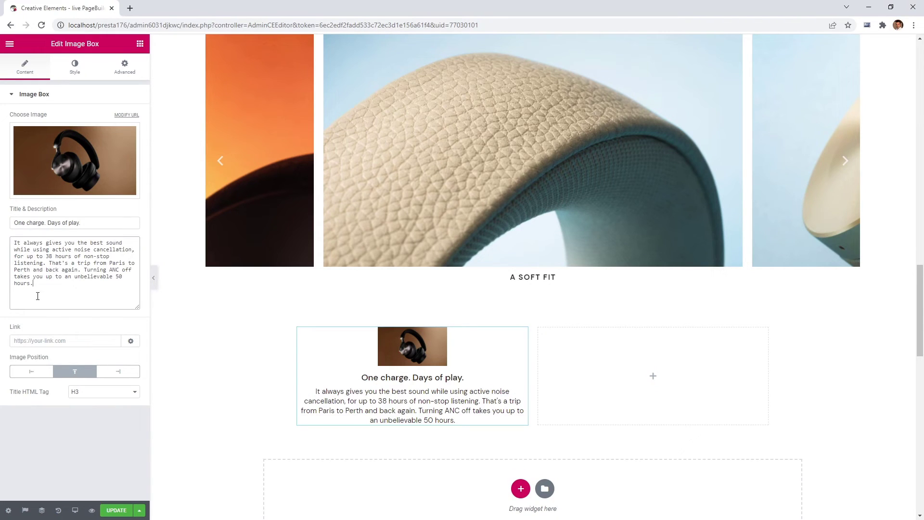
Set the image box's image width to 100% and its image spacing to 20.
left_click(82, 70)
left_click_drag(34, 164, 104, 167)
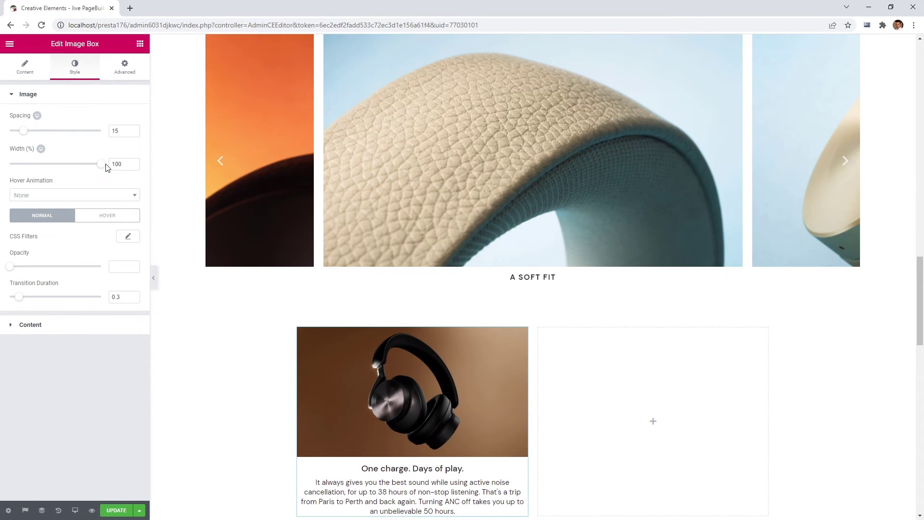
scroll(178, 226, "down", 3)
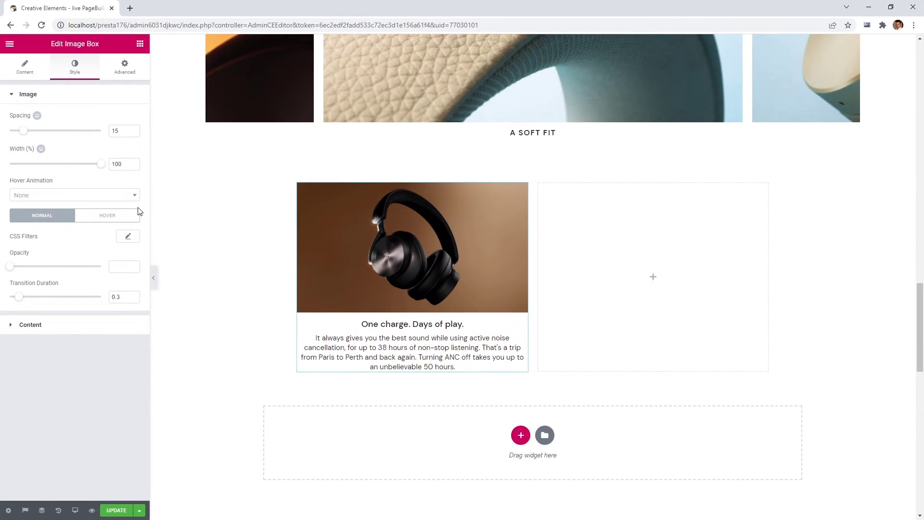
left_click_drag(23, 130, 28, 134)
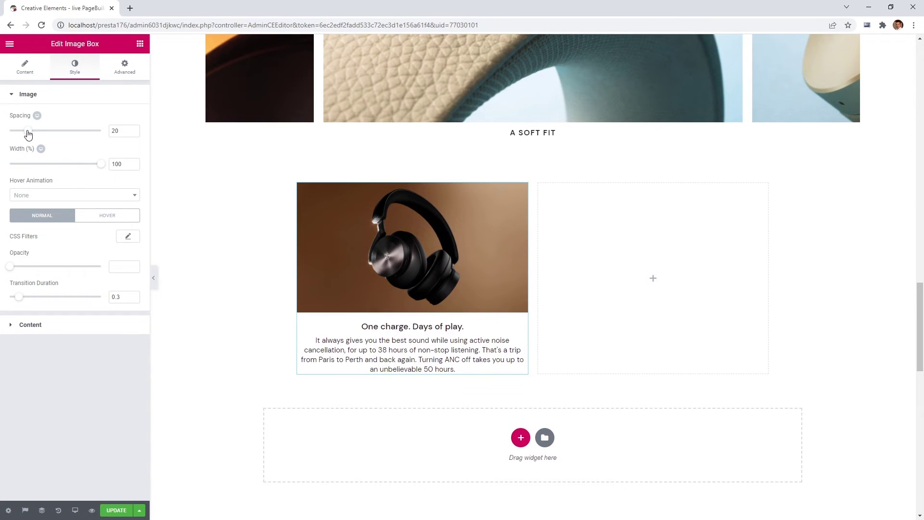
Left-align the image box content, set the title spacing to 15 and enlarge the title font.
left_click(56, 325)
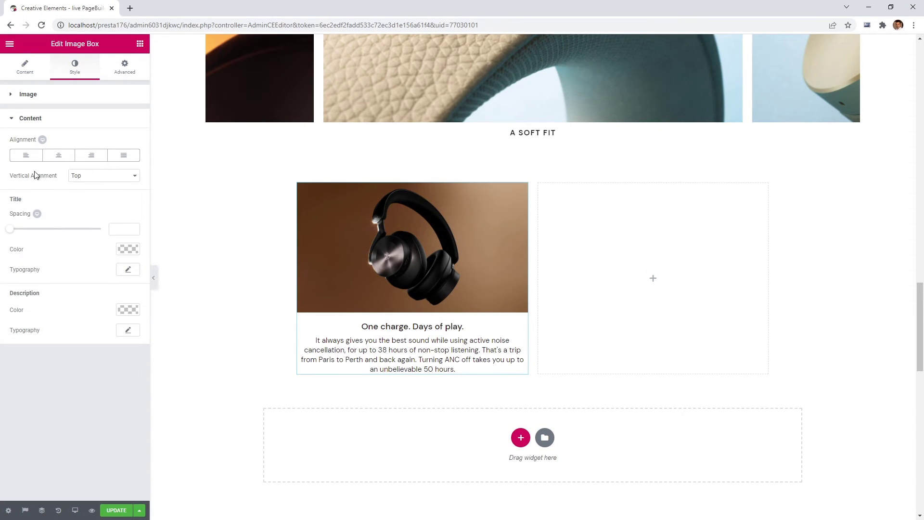
left_click(28, 158)
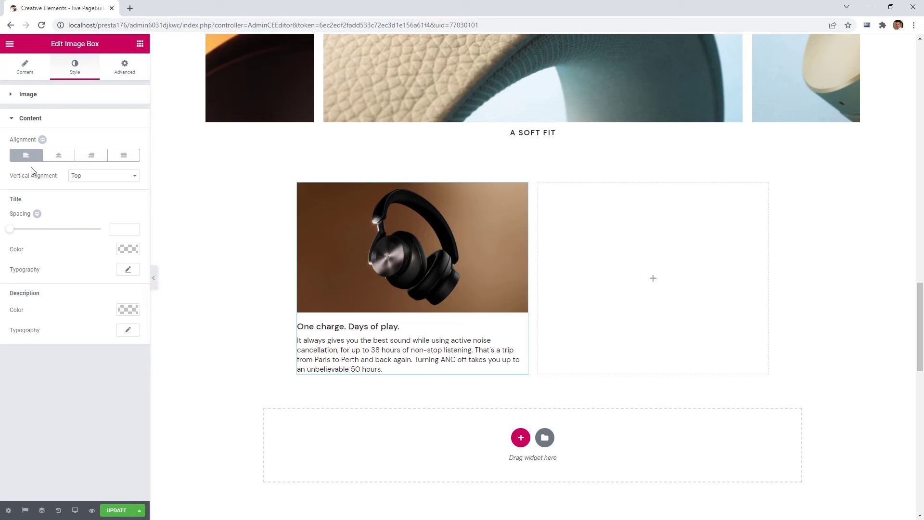
left_click_drag(12, 234, 25, 237)
left_click(126, 270)
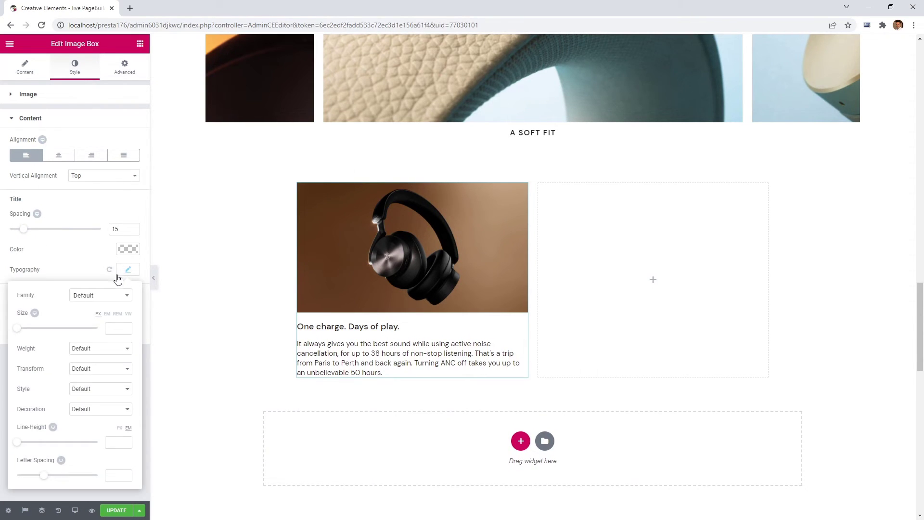
left_click(21, 329)
left_click_drag(25, 331, 28, 328)
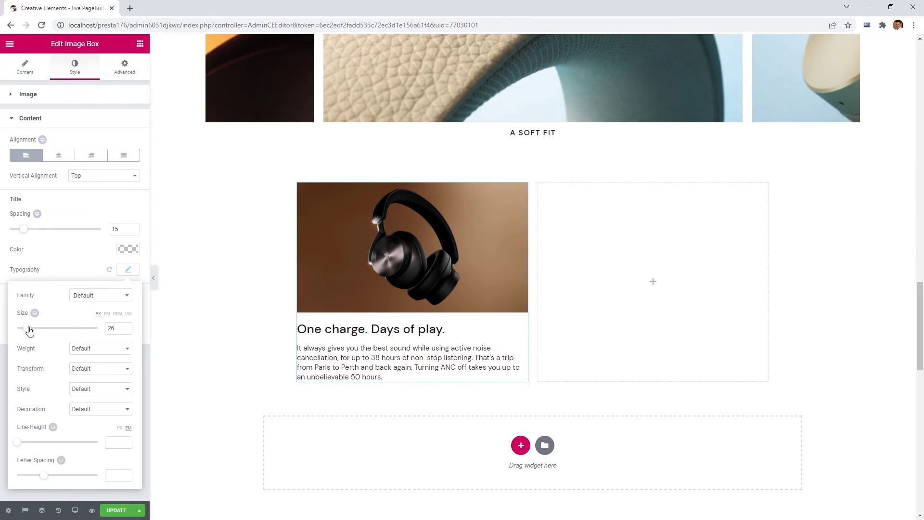
left_click(130, 269)
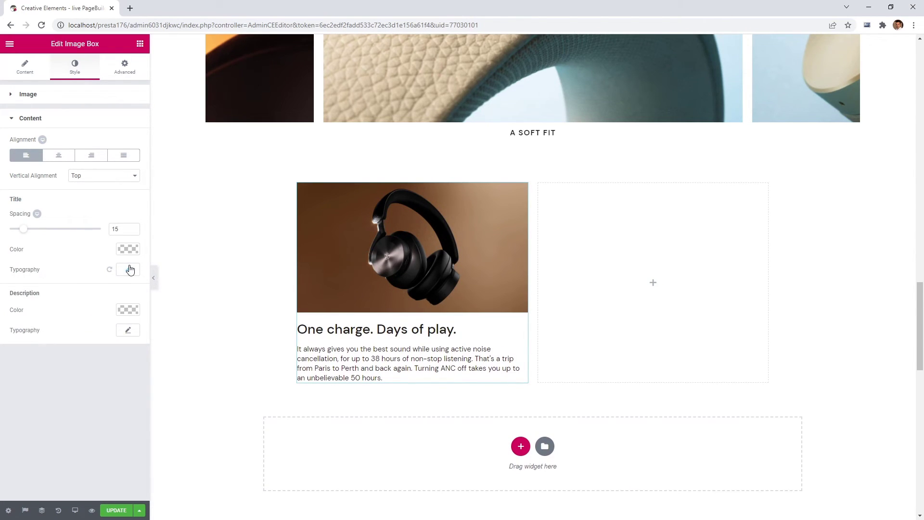
Set the image box description's font size to 18 px and its line height to 1.4 em.
left_click(126, 331)
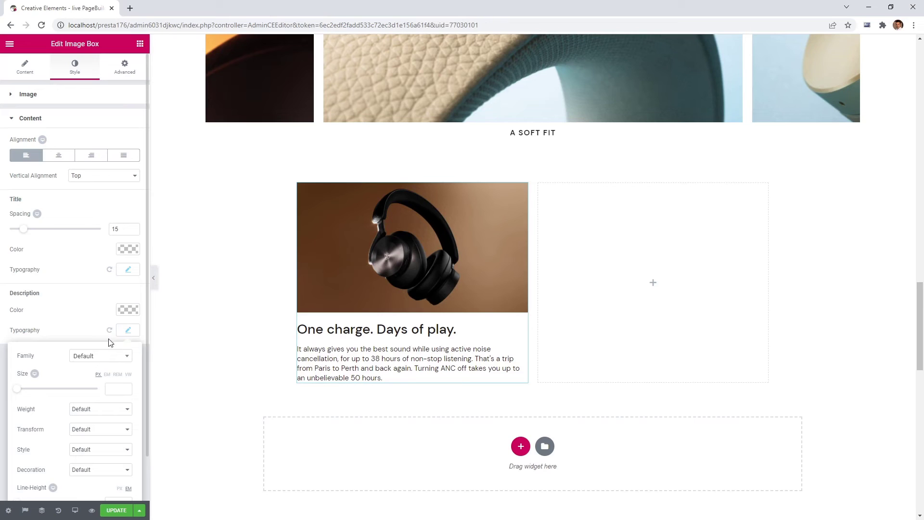
left_click_drag(19, 393, 26, 394)
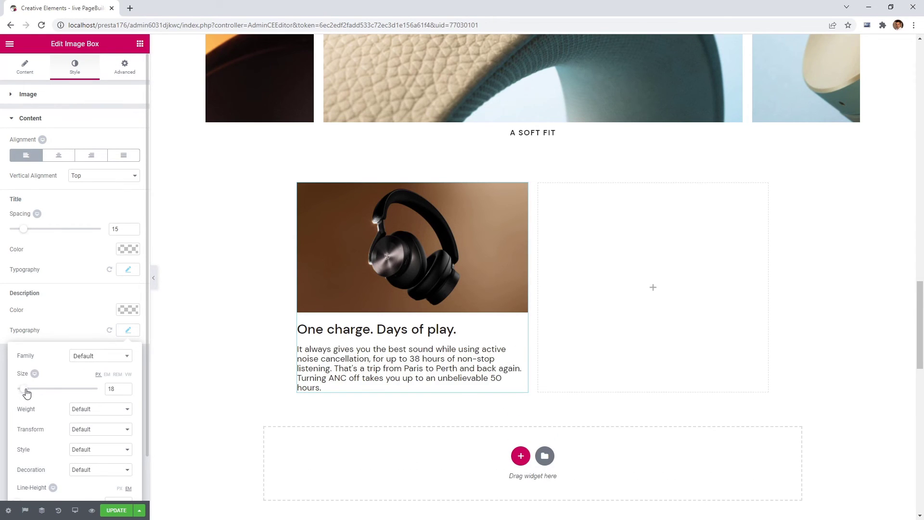
scroll(62, 384, "down", 1)
left_click_drag(19, 460, 29, 459)
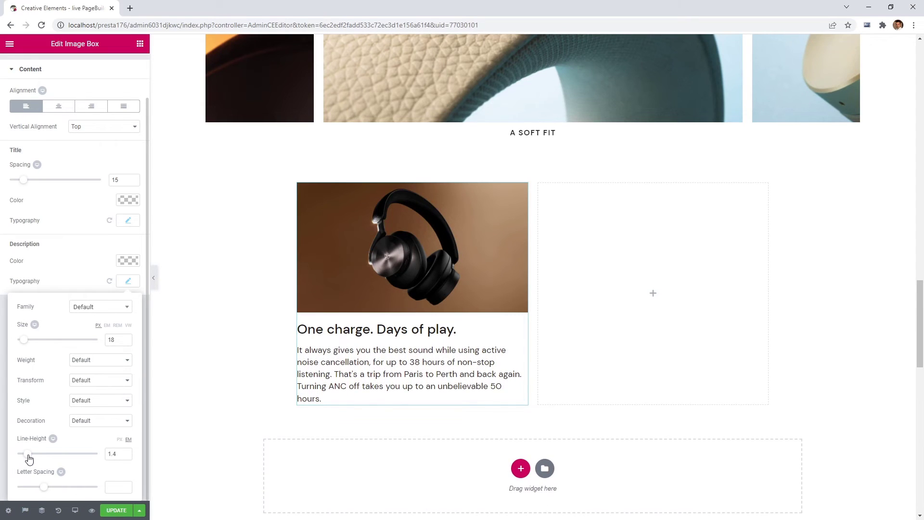
Duplicate the image box into the empty second column and replace the copy's image with H95_Black_C_16_9.
left_click(127, 284)
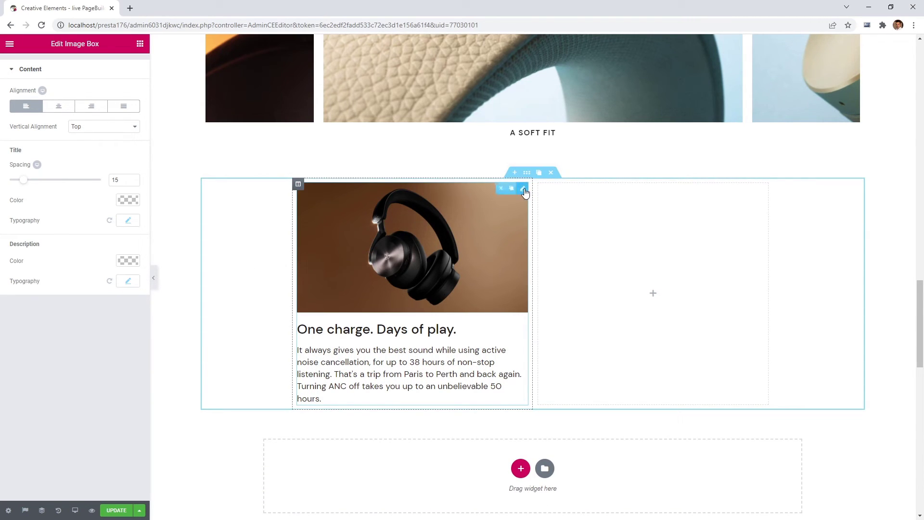
left_click(511, 193)
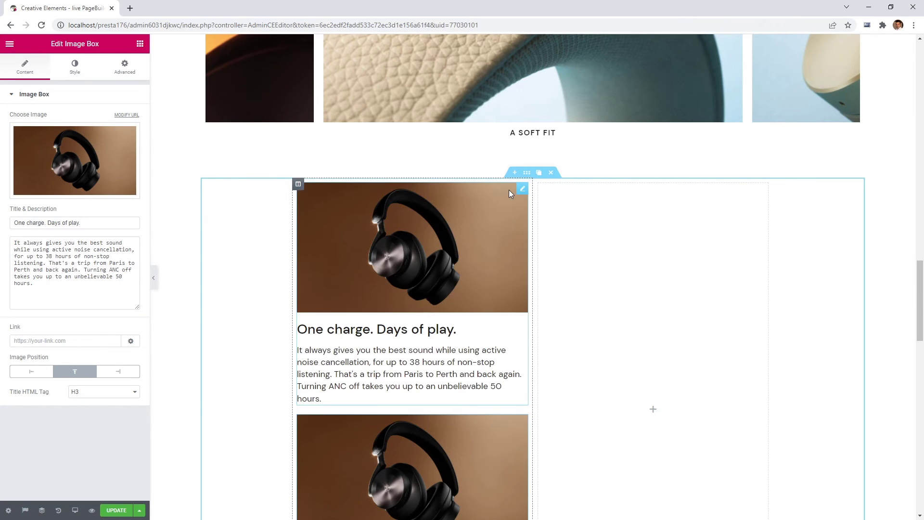
left_click_drag(461, 214, 607, 217)
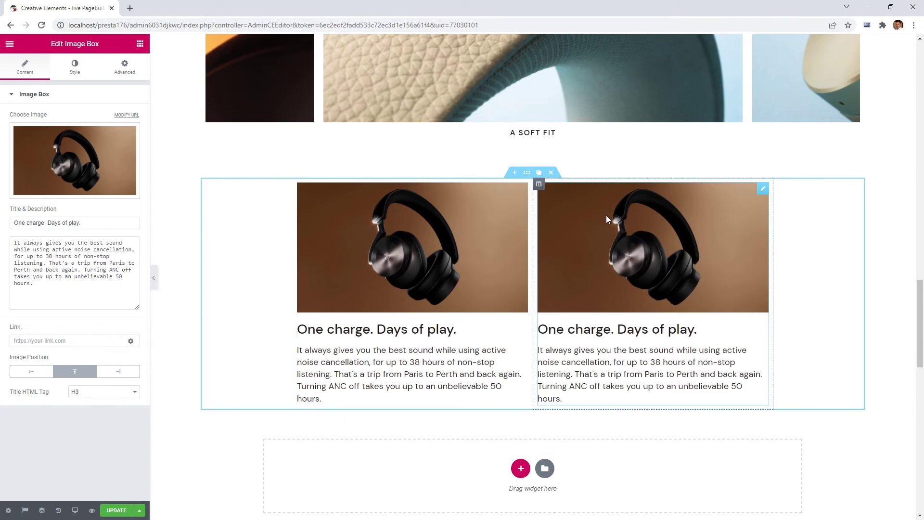
left_click(92, 165)
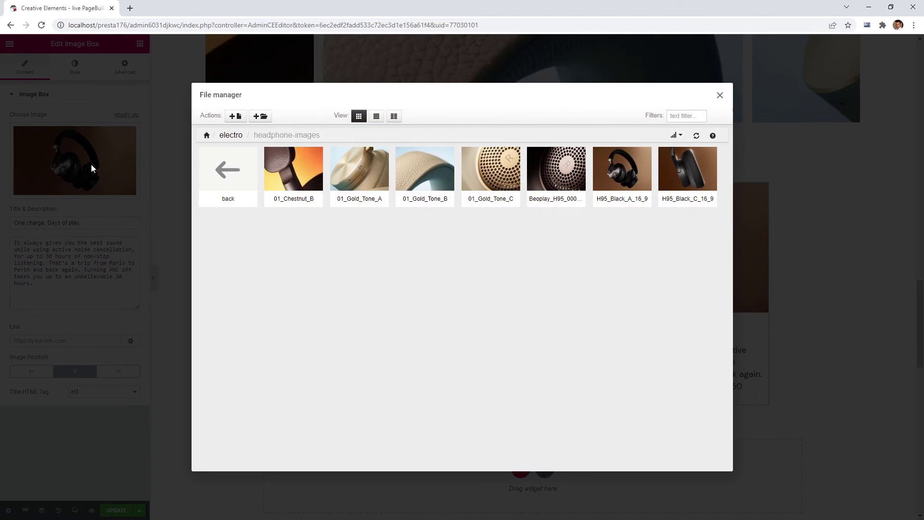
left_click(715, 171)
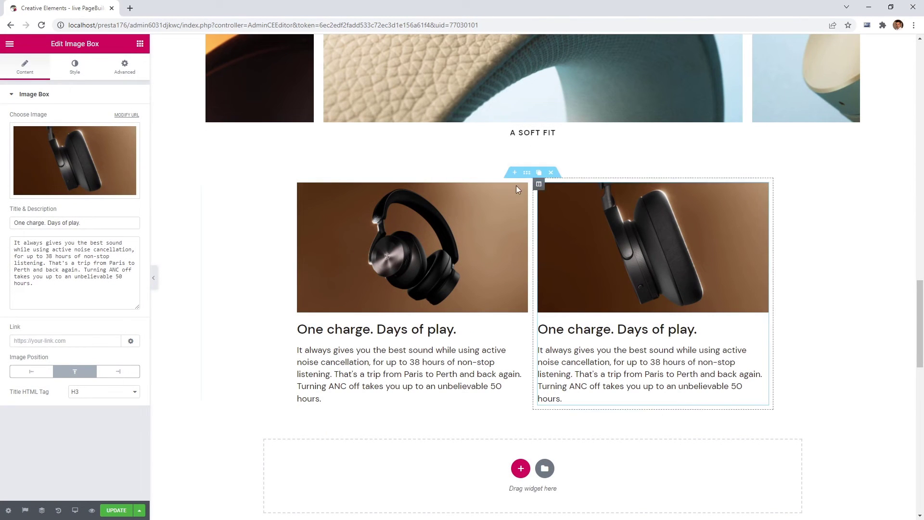
Title the second image box "Less effort. More emotion." and replace its description with the text about quick set up and Bluetooth 5.1.
triple_click(11, 223)
type("Less effort. More emotion.")
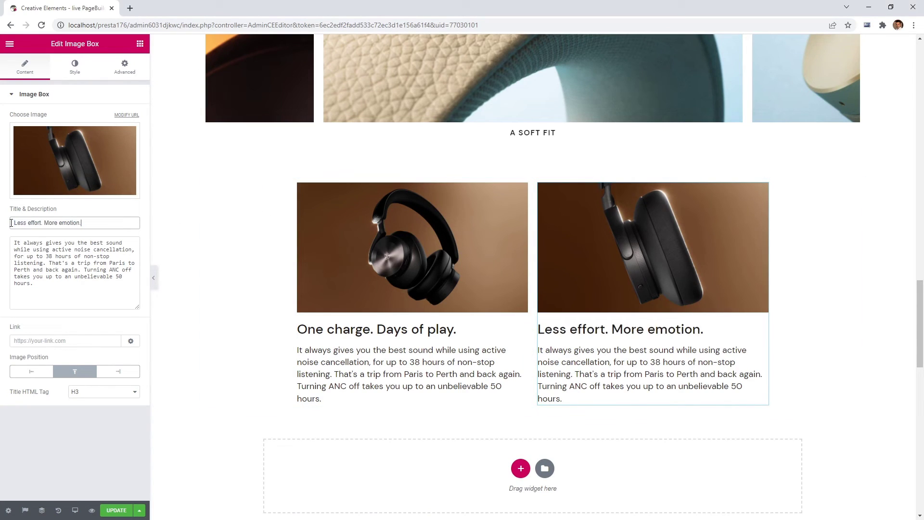
left_click_drag(49, 289, 16, 244)
type("Quick set up, intuitive user controls and Bluetooth 5.1 allow you to connect easily to the devices you already love. And if you want to make a few sounds of your own, four microphones keep your voice crystal clear on calls.")
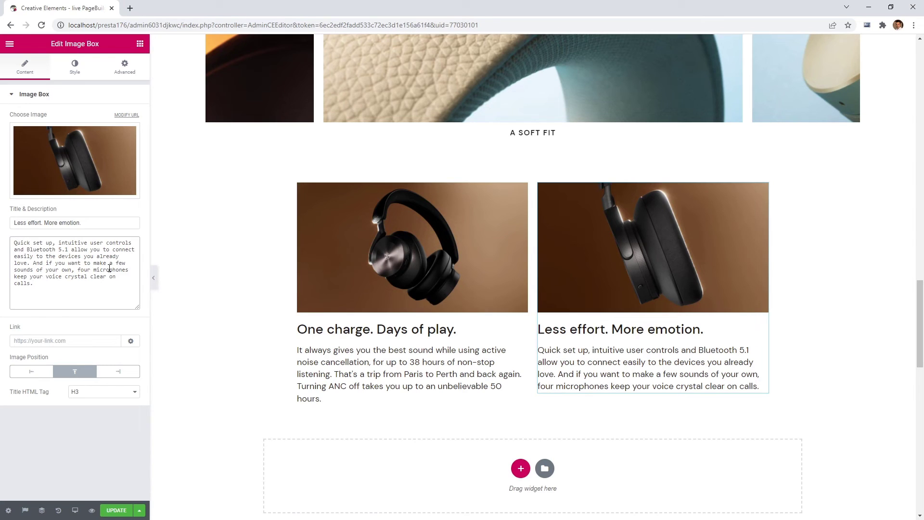
Review the product page's description sections at full width with the editing panel hidden.
left_click(153, 279)
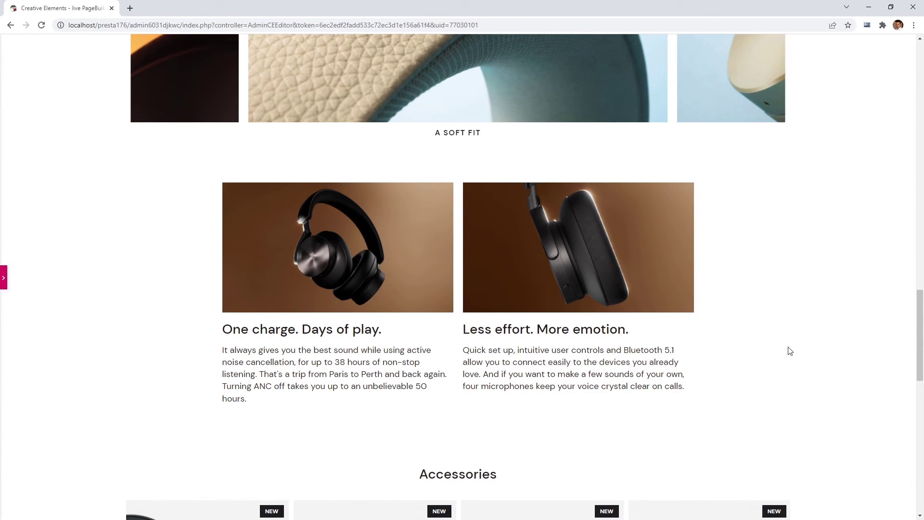
scroll(790, 351, "up", 10)
scroll(790, 351, "up", 10)
scroll(790, 351, "up", 5)
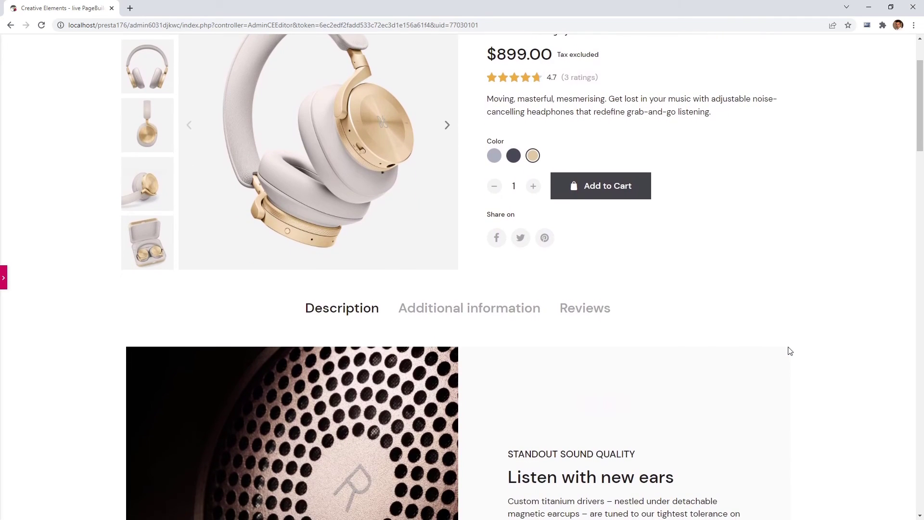
scroll(790, 351, "down", 1)
left_click(4, 283)
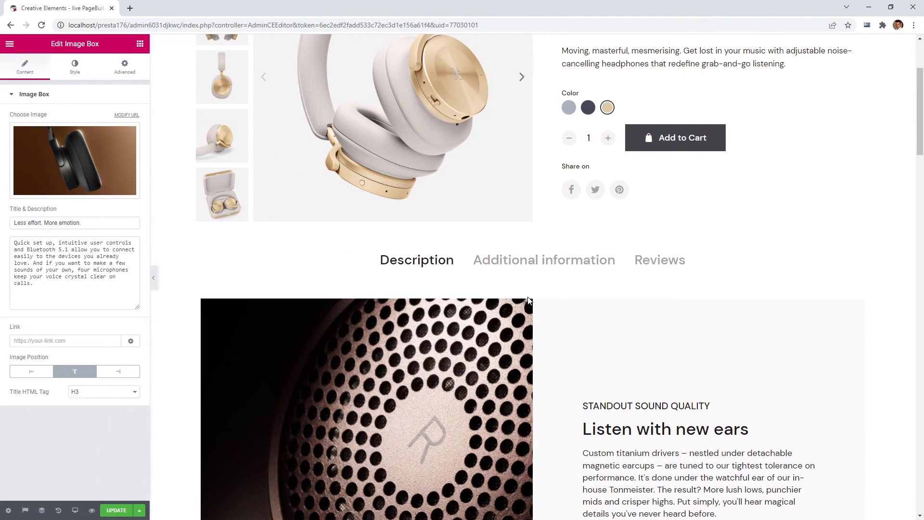
Switch to the tablet preview and set a 25 px margin on all sides of the "Listen with new ears" text column.
left_click(528, 298)
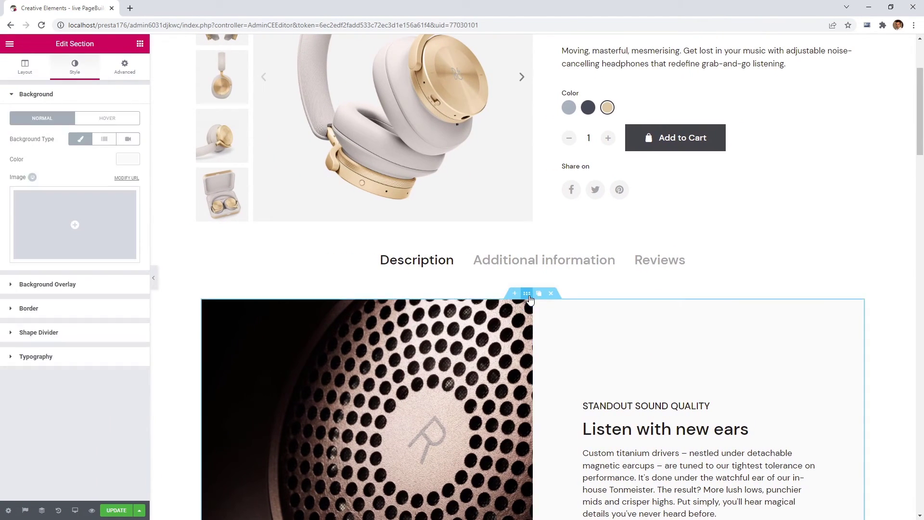
left_click(76, 507)
left_click(43, 472)
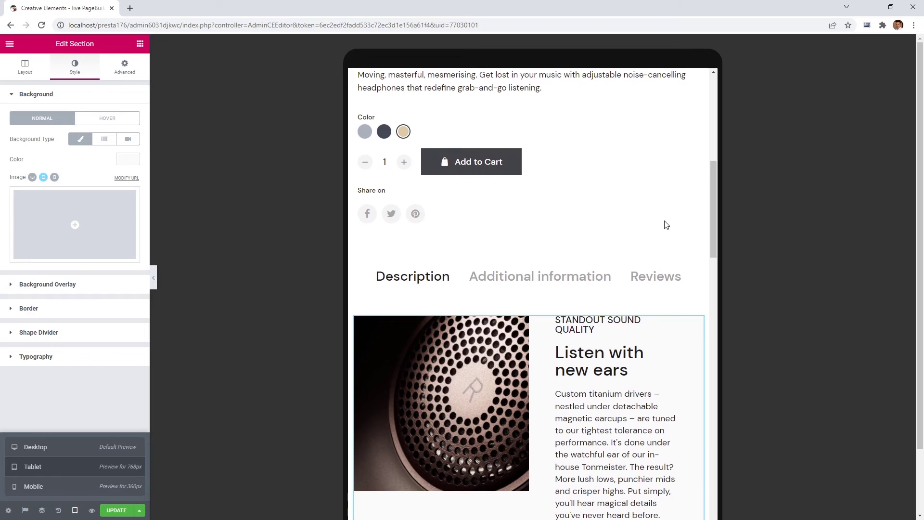
scroll(667, 225, "down", 3)
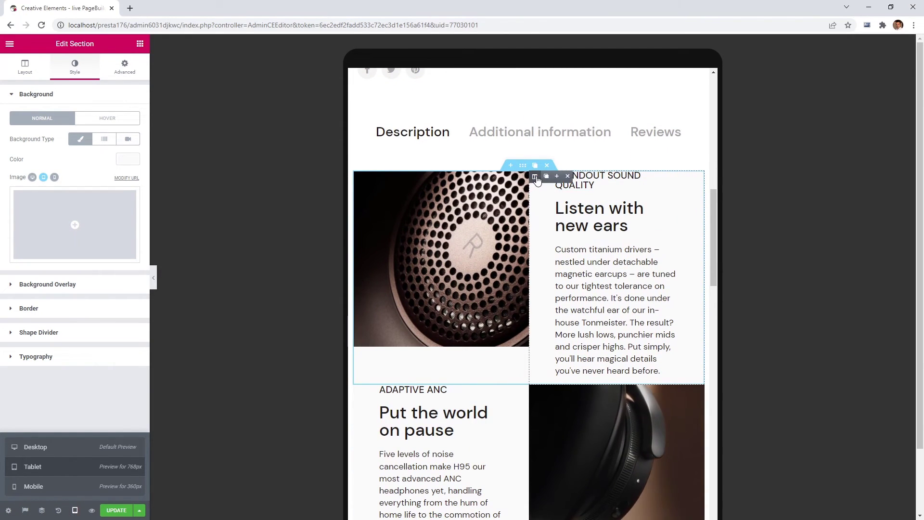
left_click(535, 177)
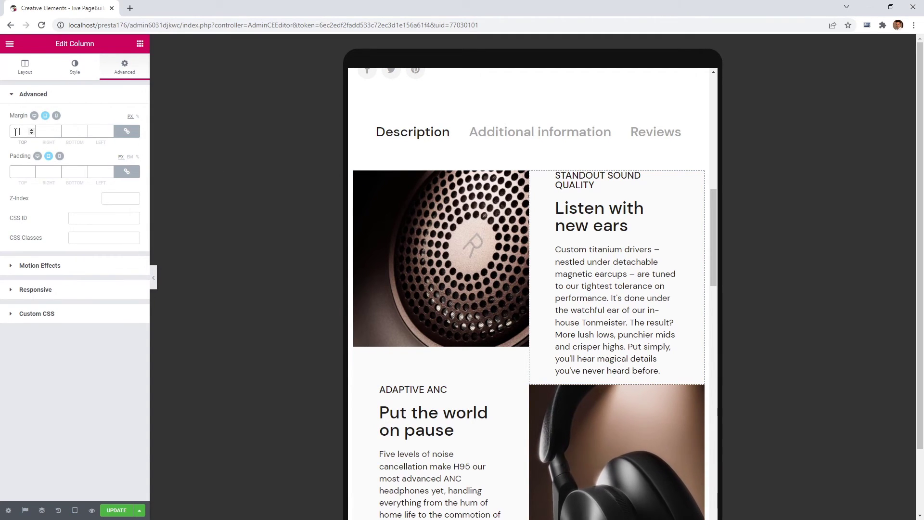
type("25")
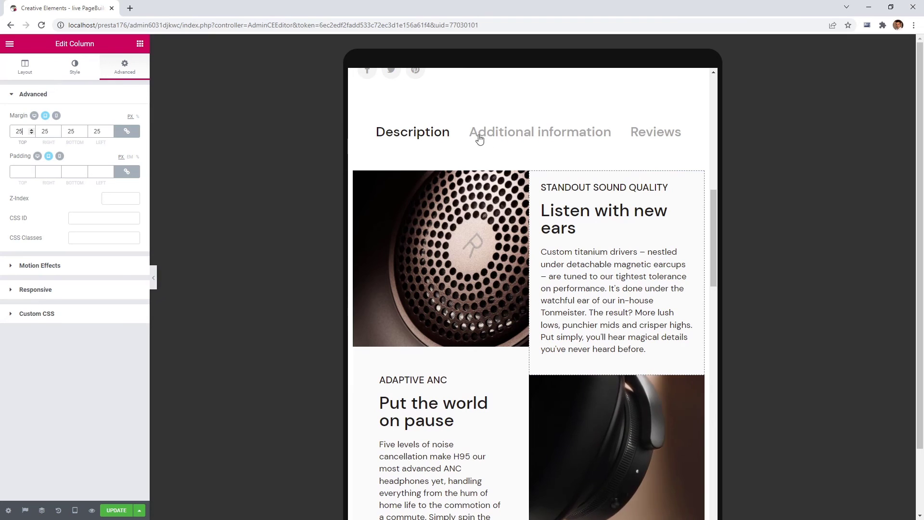
Set the tablet font size to 18 px for the "Standout sound quality" heading and 28 px for "Listen with new ears".
left_click(688, 189)
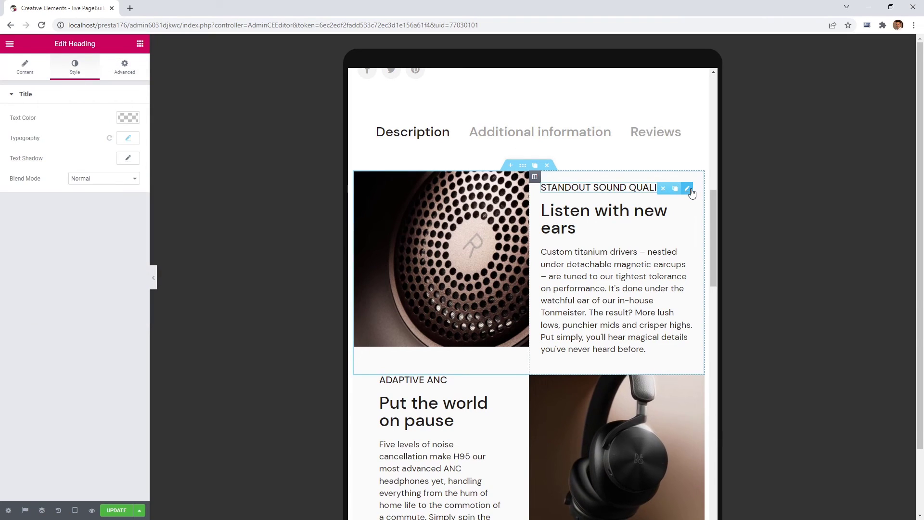
left_click(129, 139)
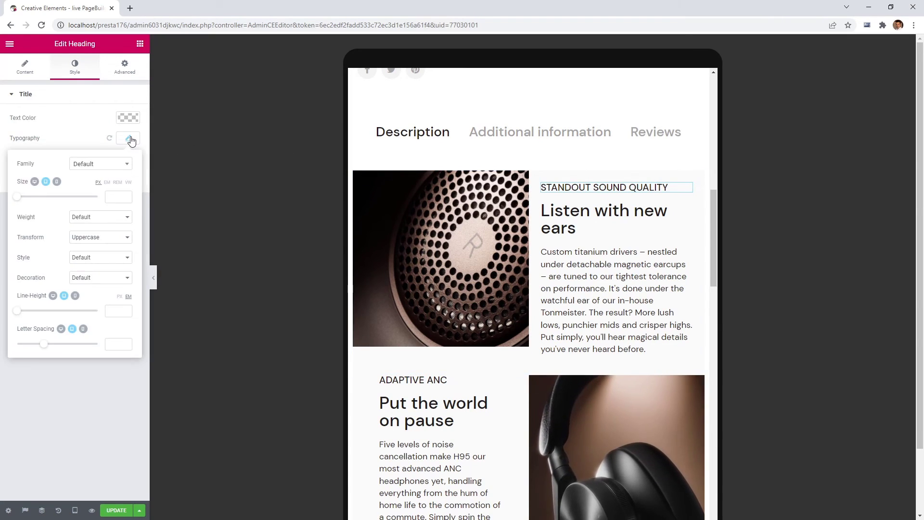
left_click_drag(21, 200, 25, 201)
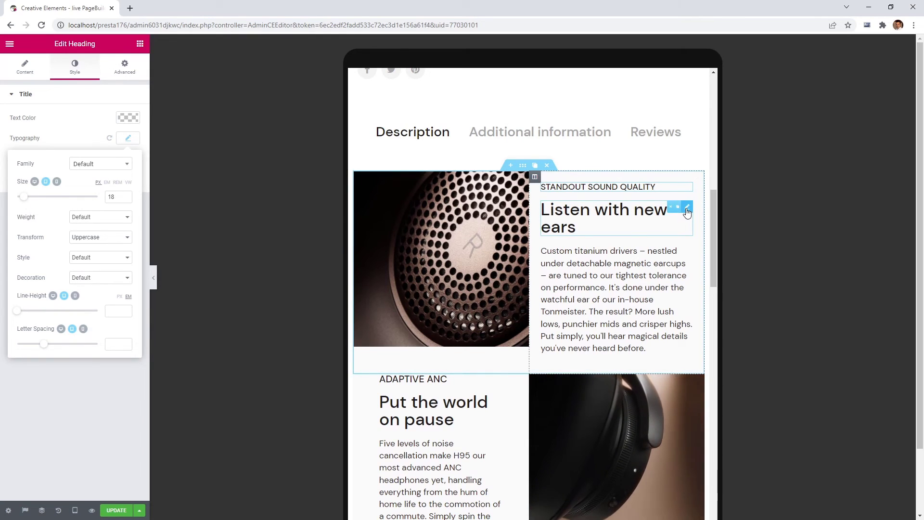
left_click(687, 209)
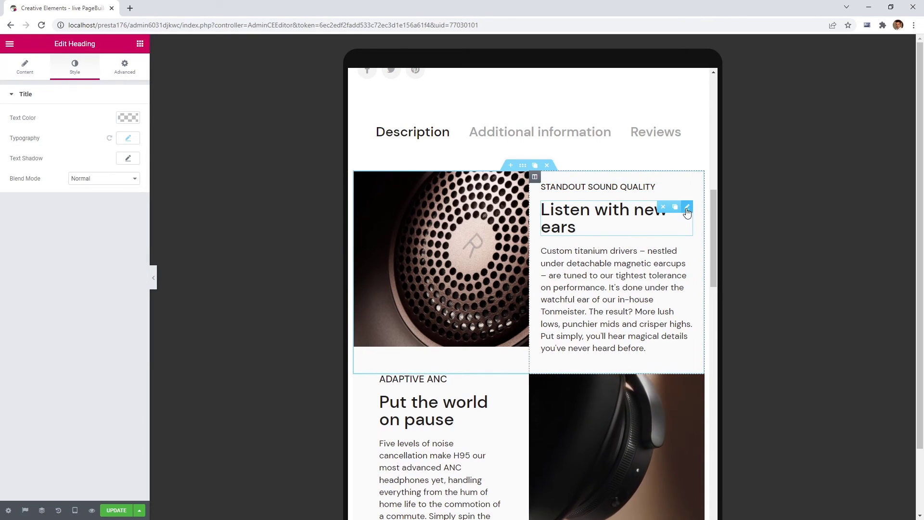
left_click(129, 139)
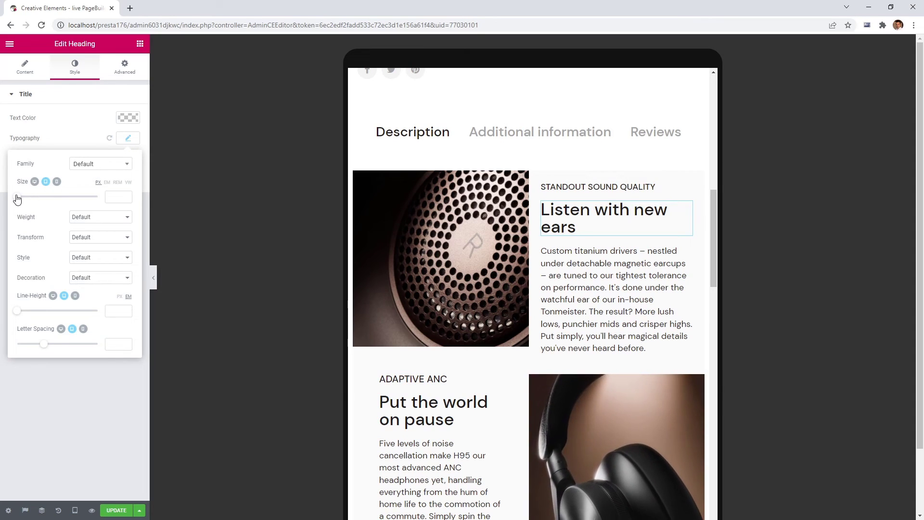
left_click_drag(17, 200, 28, 200)
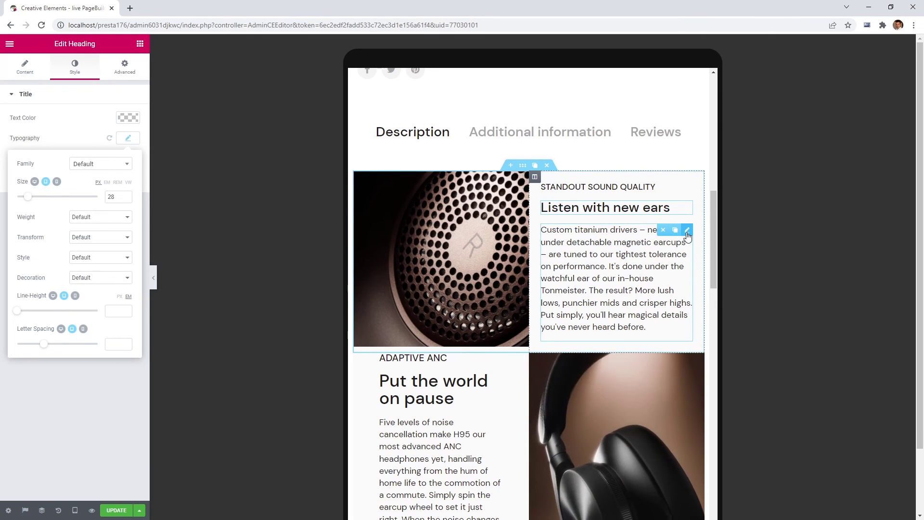
Set the tablet font size of the paragraph about custom titanium drivers to 16 px.
left_click(688, 233)
left_click(128, 173)
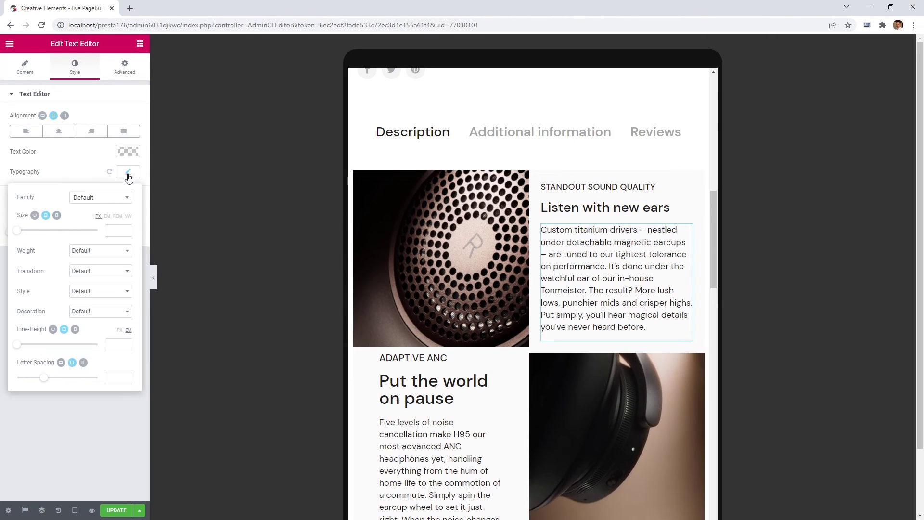
left_click_drag(20, 234, 25, 234)
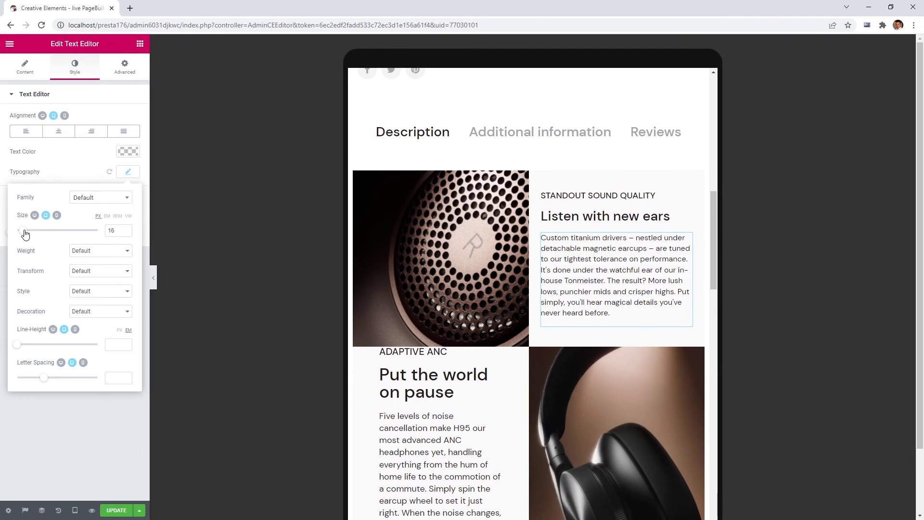
left_click(127, 174)
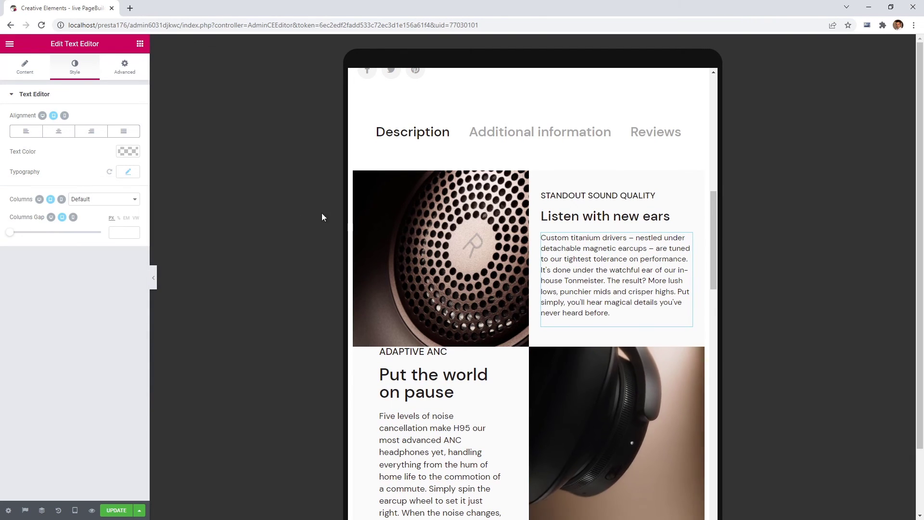
Copy the "Listen with new ears" text column and paste its style onto the "Adaptive ANC" text column.
scroll(439, 218, "down", 2)
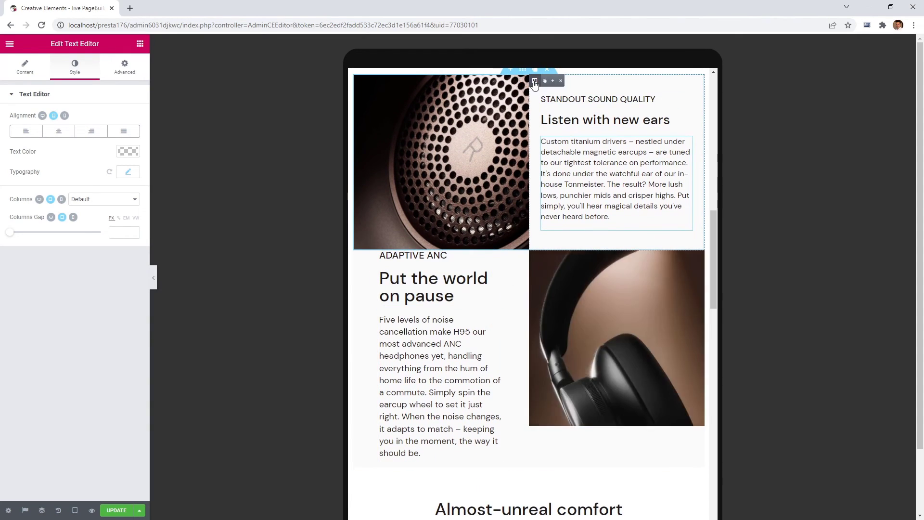
right_click(535, 82)
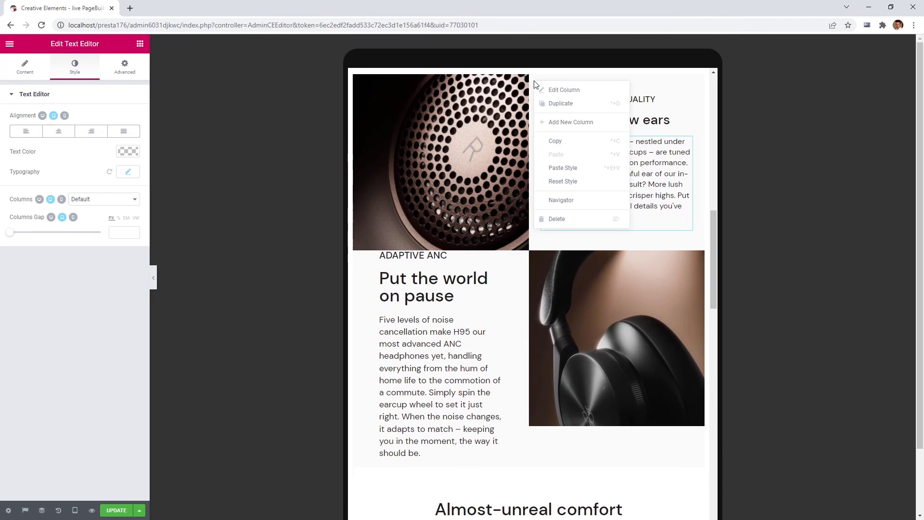
left_click(558, 143)
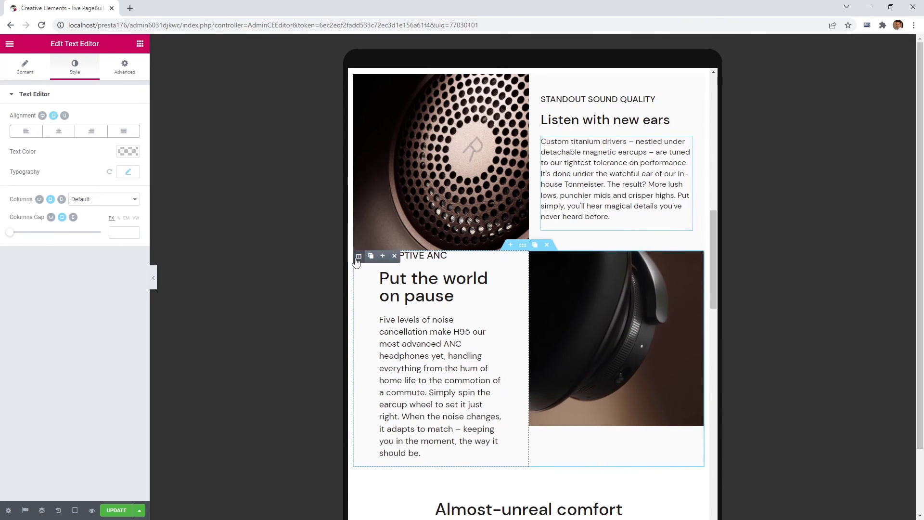
right_click(358, 257)
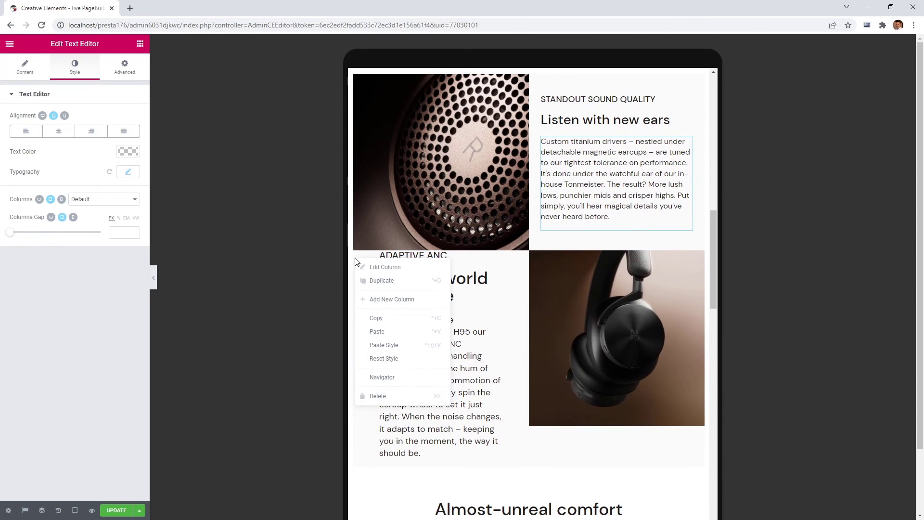
left_click(388, 345)
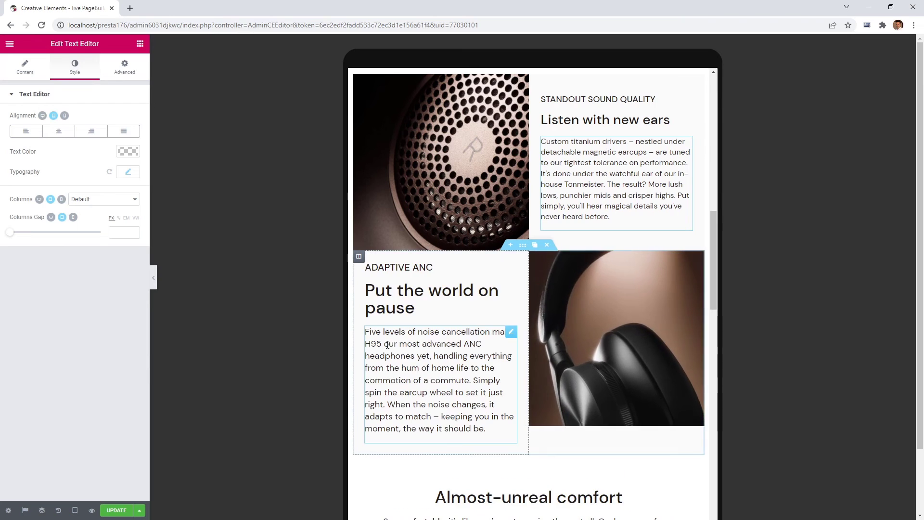
Copy the "Standout sound quality" heading and paste its style onto the "Adaptive ANC" heading.
right_click(568, 101)
left_click(586, 141)
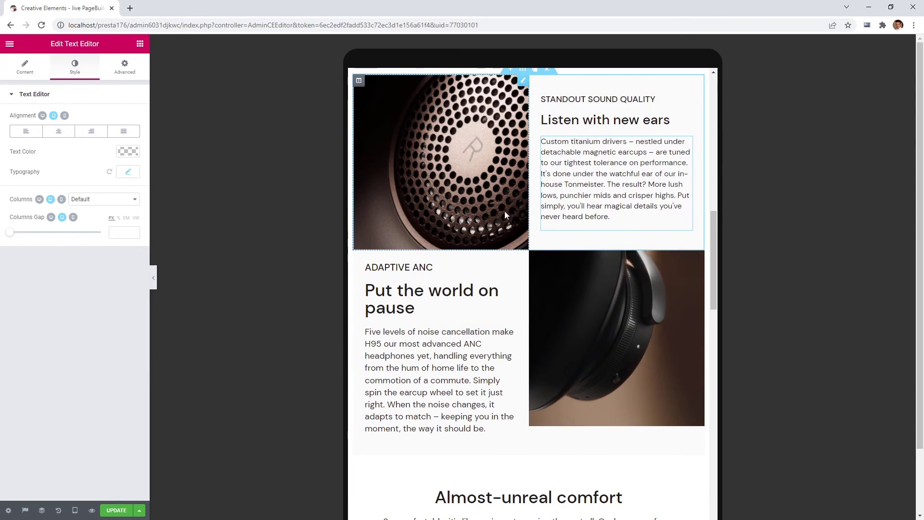
right_click(419, 268)
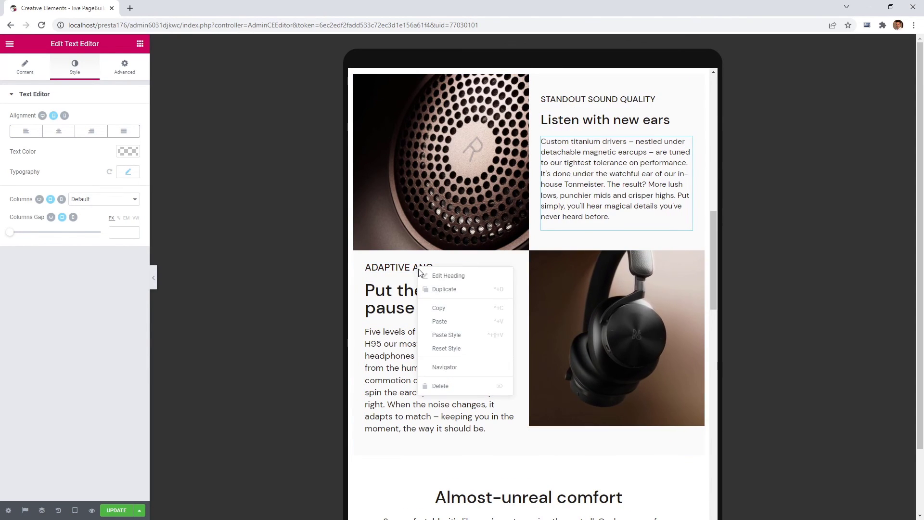
left_click(448, 334)
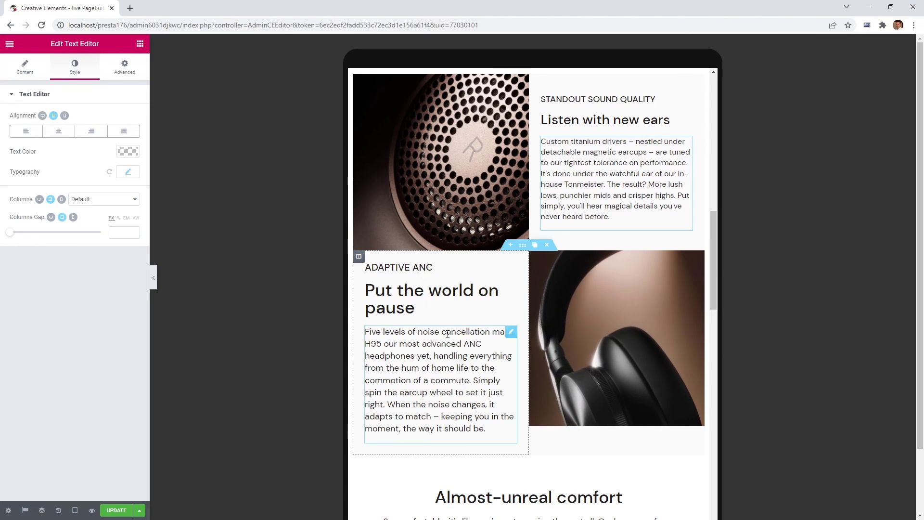
Copy the "Listen with new ears" heading and paste its style onto the "Put the world on pause" heading.
right_click(557, 122)
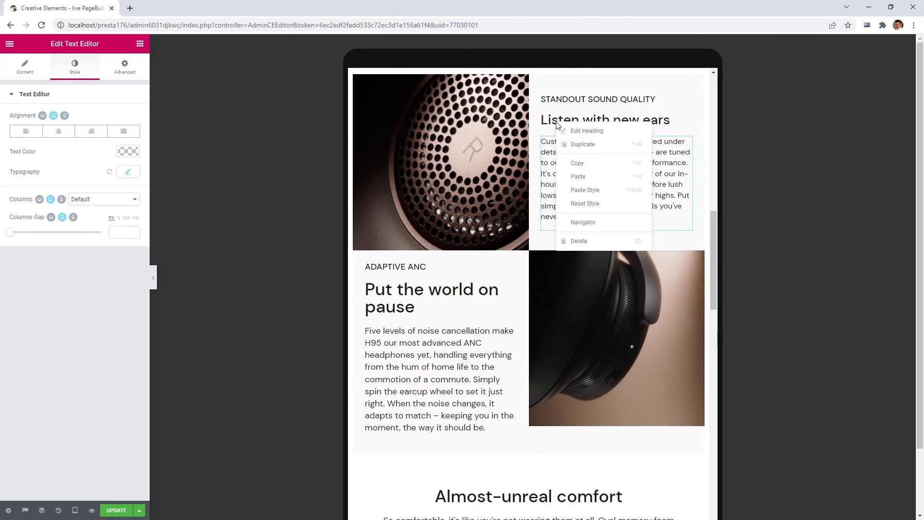
left_click(578, 164)
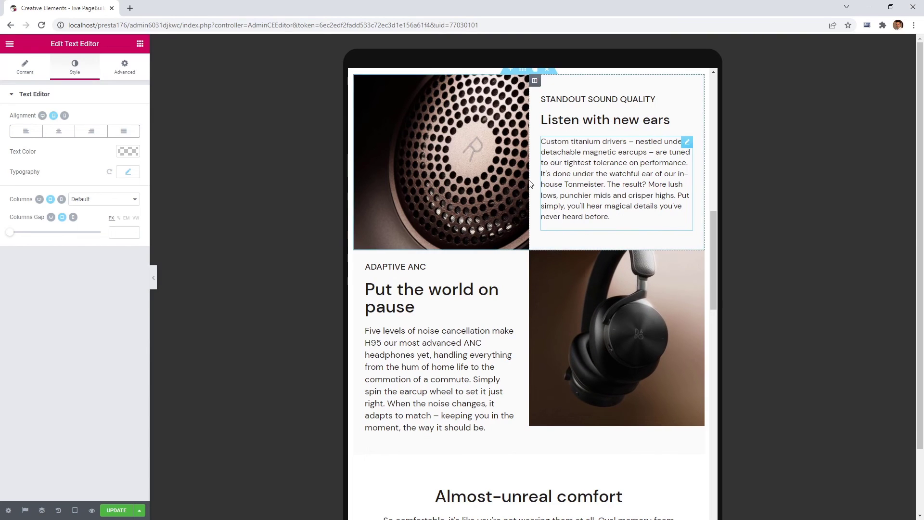
right_click(393, 291)
left_click(422, 360)
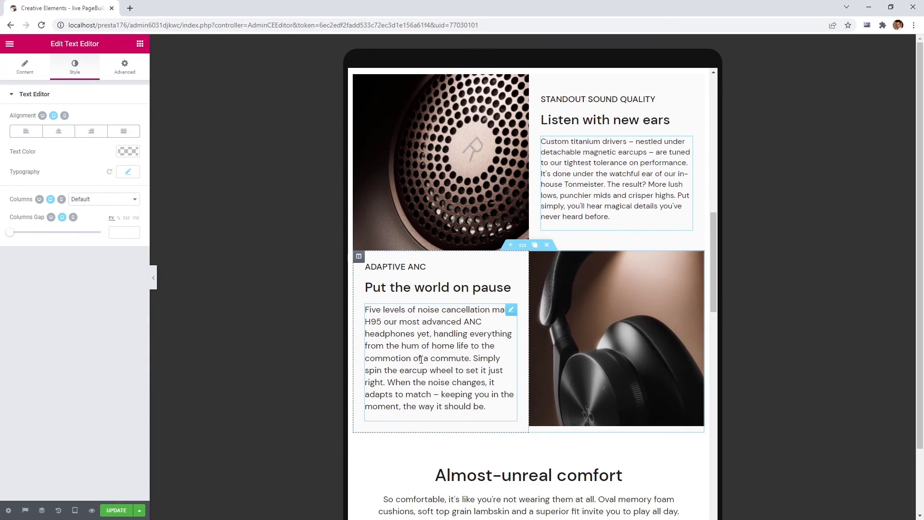
Copy the paragraph about custom titanium drivers and paste its style onto the noise cancellation paragraph under "Put the world on pause".
right_click(573, 174)
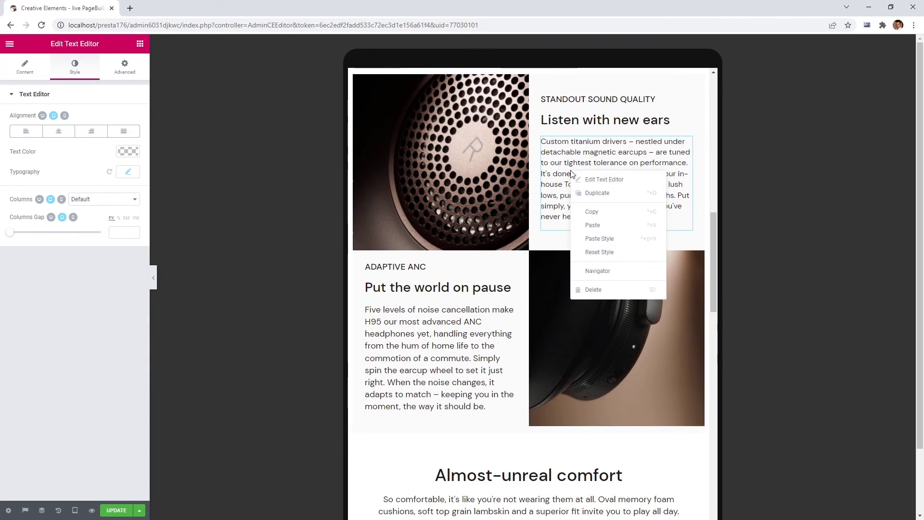
left_click(592, 211)
right_click(439, 330)
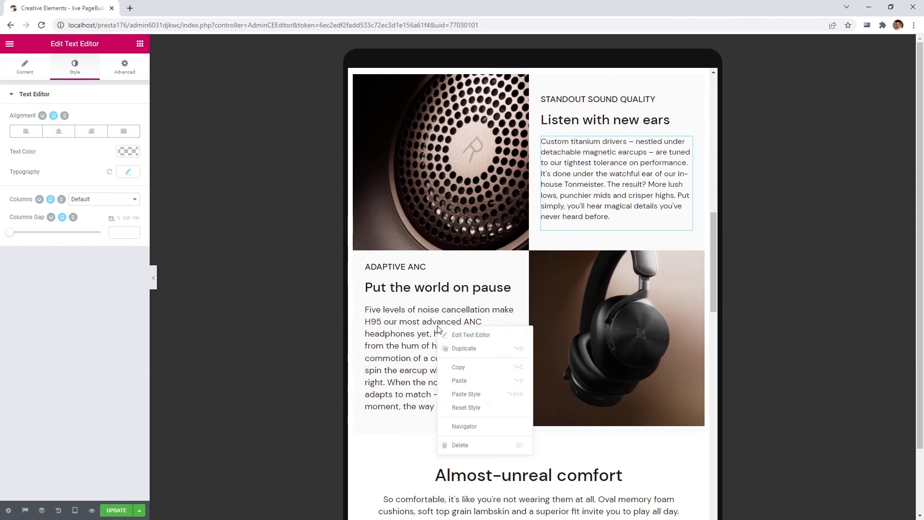
left_click(460, 394)
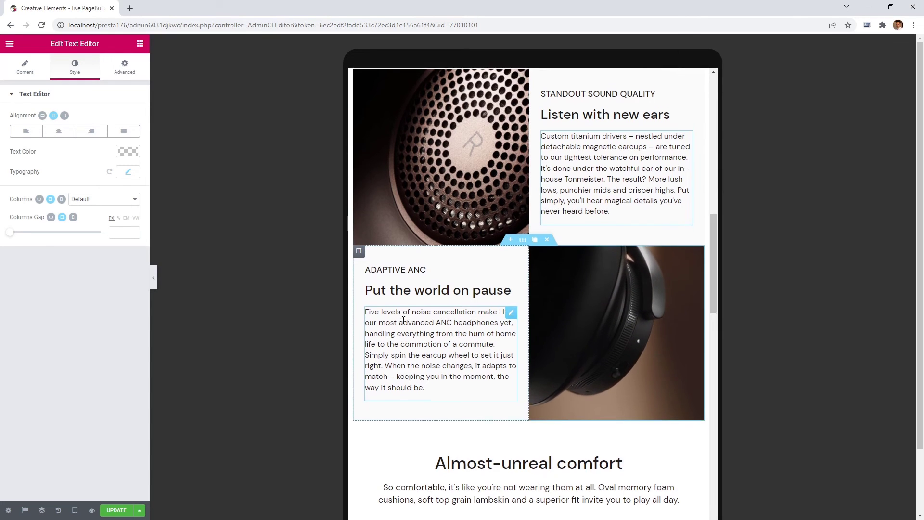
Set the tablet font size of the description in the "One charge. Days of play." image box to 16 px.
scroll(404, 320, "down", 5)
scroll(608, 368, "down", 4)
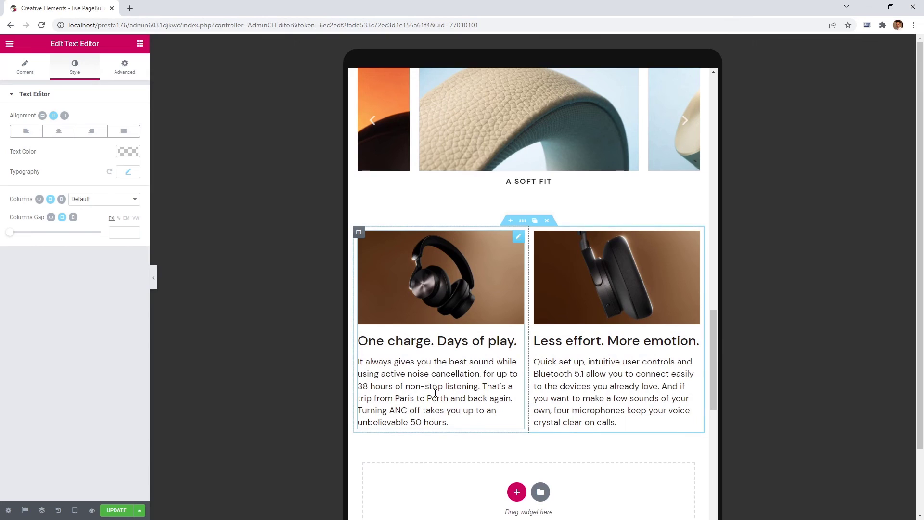
left_click(435, 392)
left_click(75, 68)
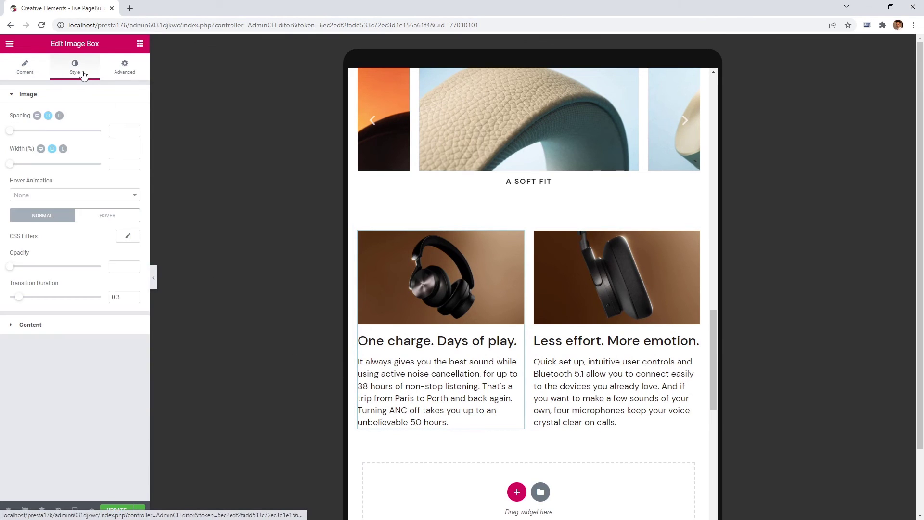
left_click(60, 327)
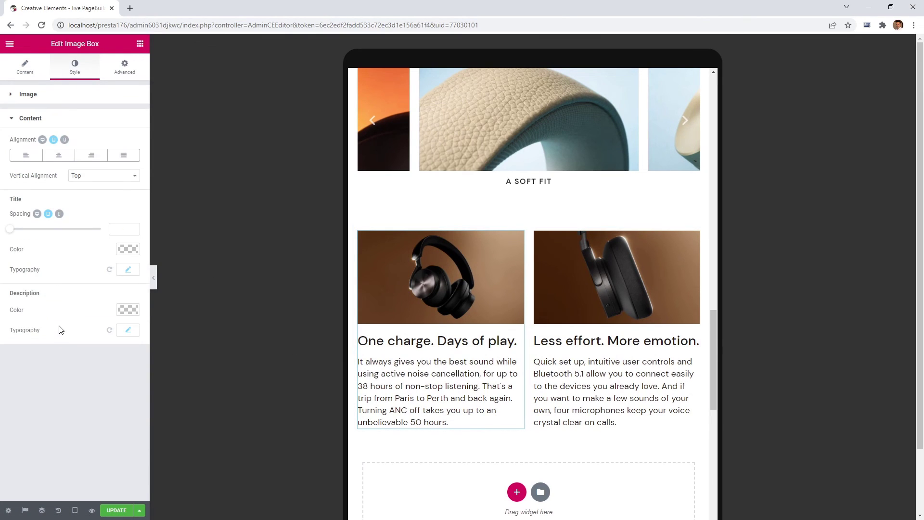
left_click(128, 332)
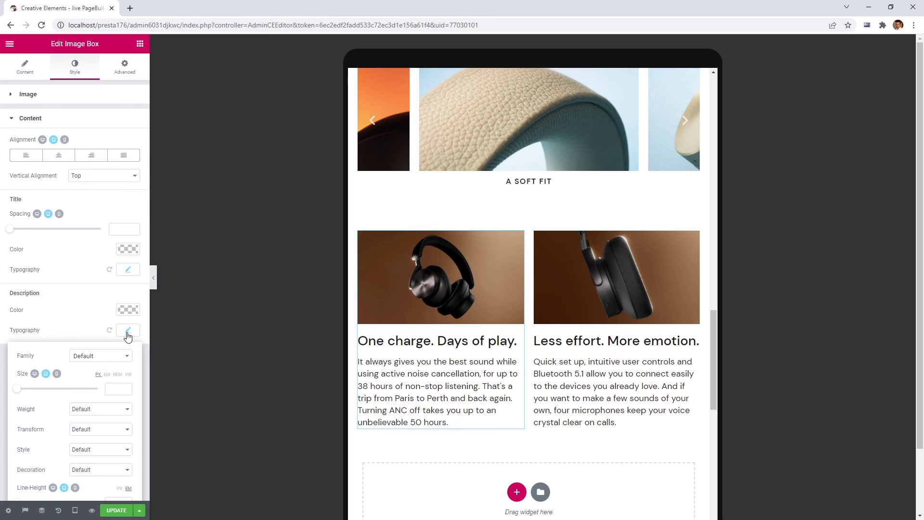
left_click(118, 390)
type("16")
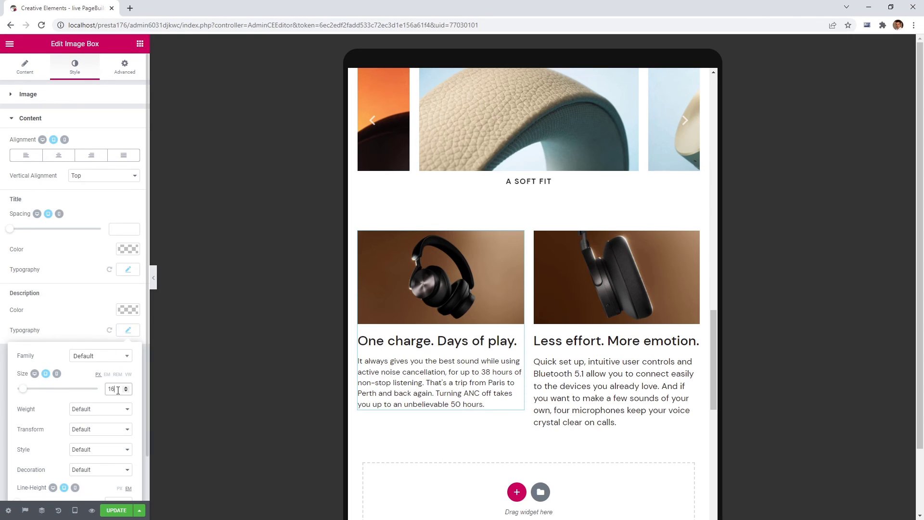
left_click(127, 333)
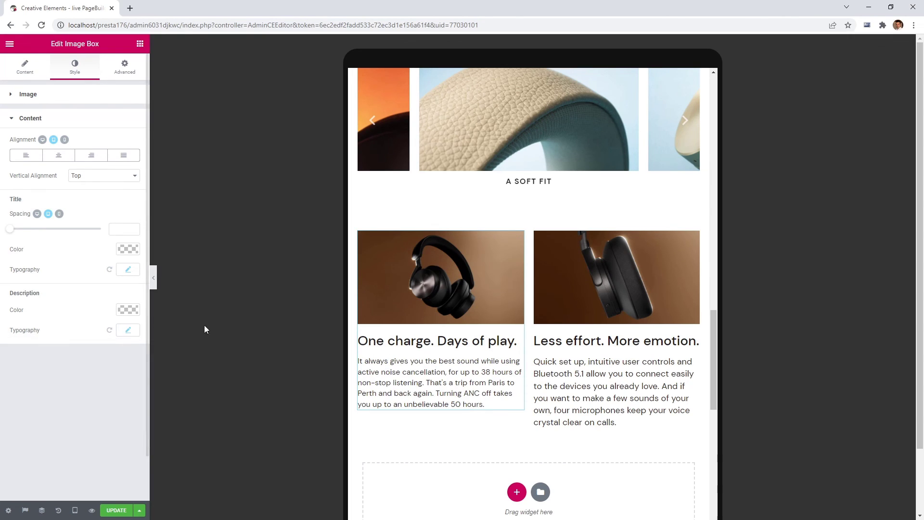
Copy the "One charge. Days of play." image box and paste its style onto the "Less effort. More emotion." image box.
right_click(439, 299)
left_click(463, 340)
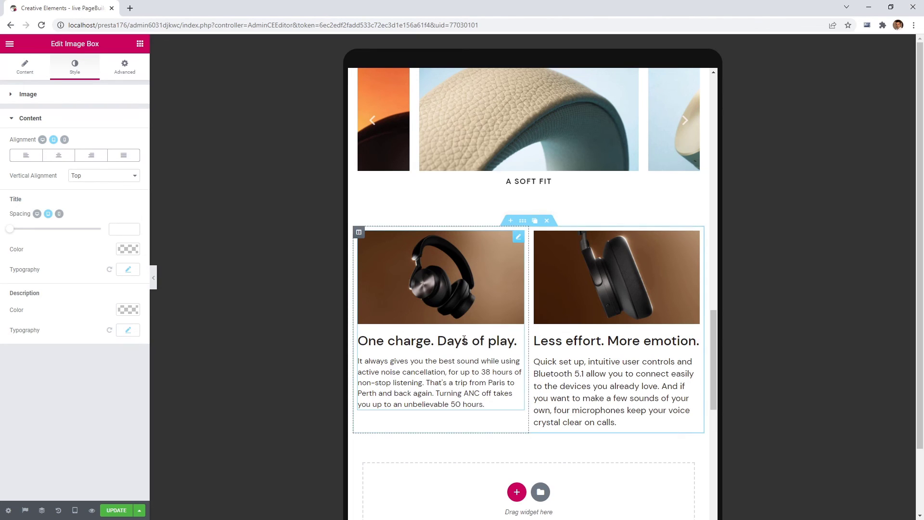
right_click(592, 294)
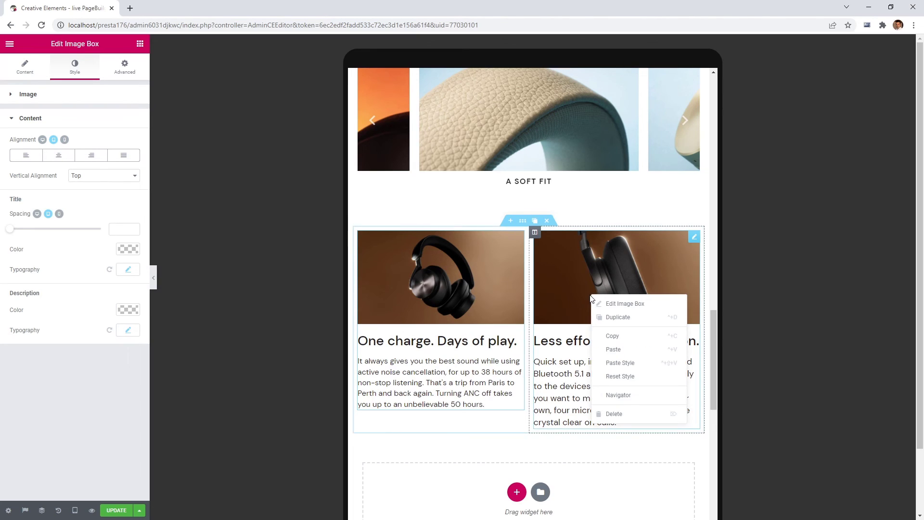
left_click(627, 363)
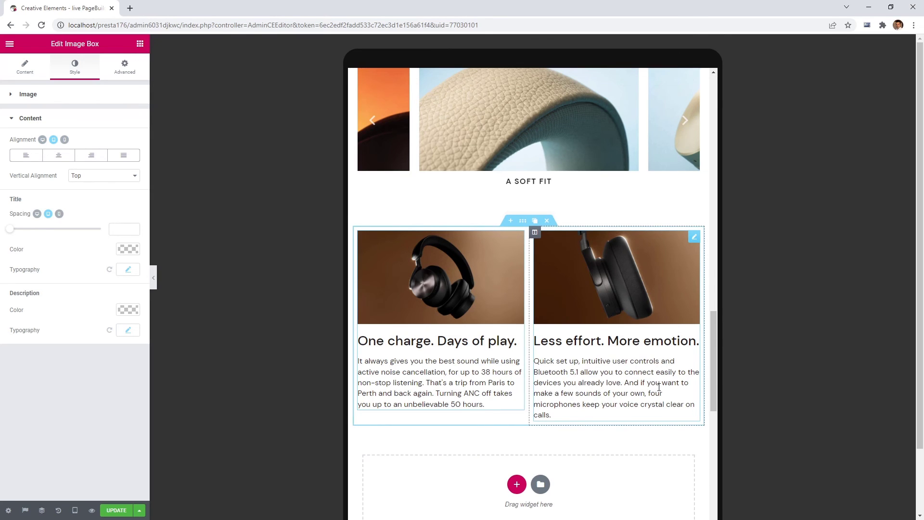
Switch the responsive view of the product page from tablet to mobile.
scroll(659, 388, "up", 15)
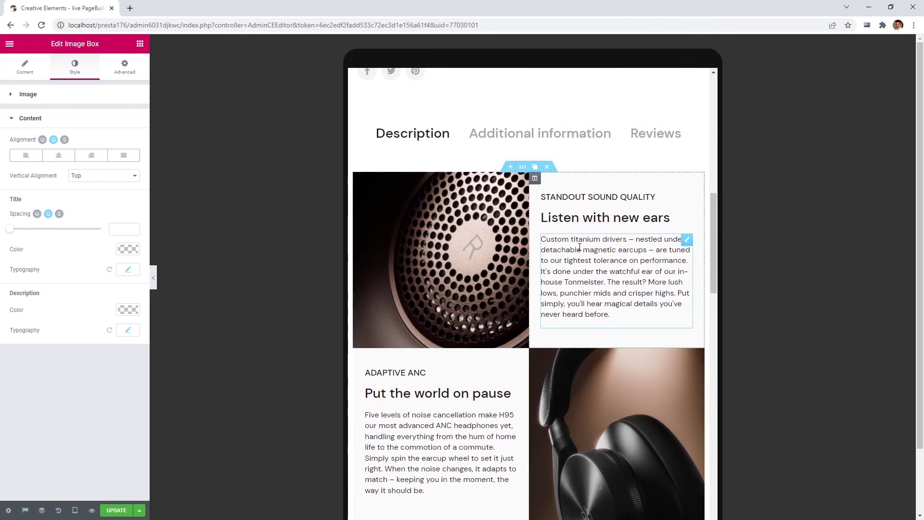
left_click(523, 167)
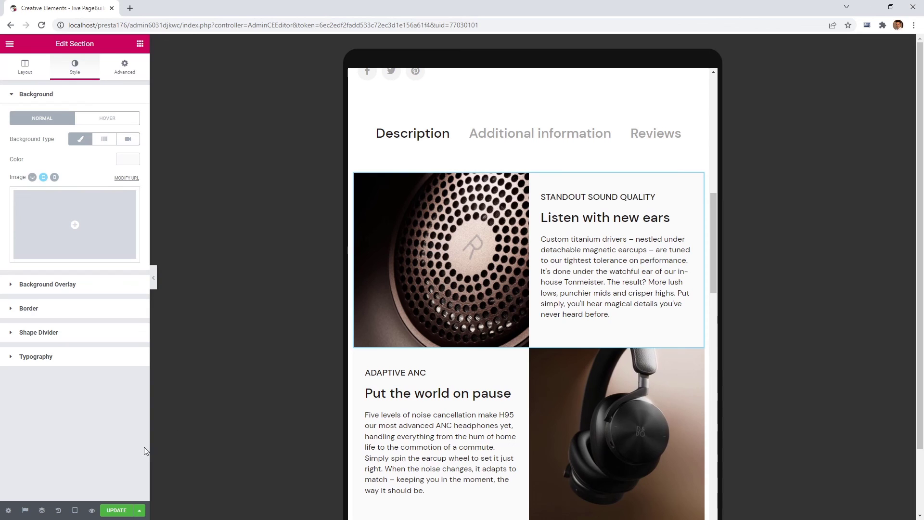
left_click(74, 511)
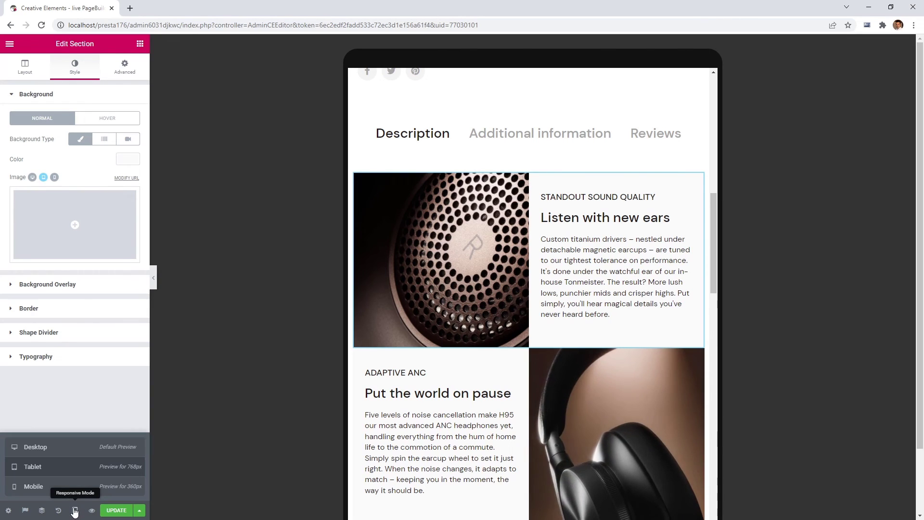
left_click(53, 494)
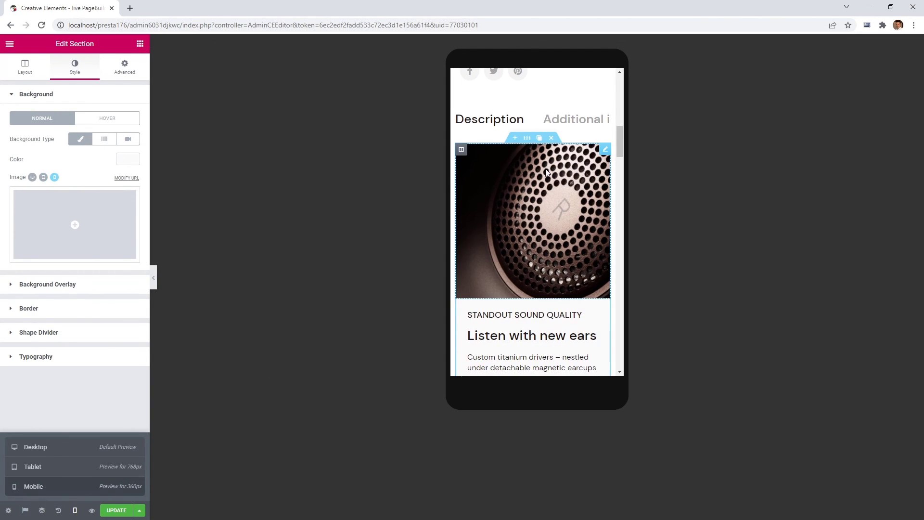
Turn on reversed columns for mobile in the "Adaptive ANC" section.
scroll(546, 169, "down", 3)
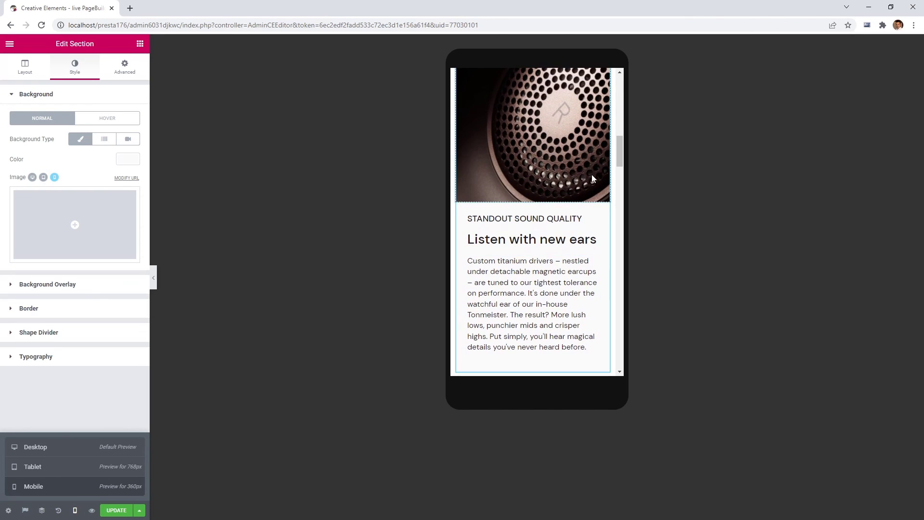
scroll(592, 178, "down", 6)
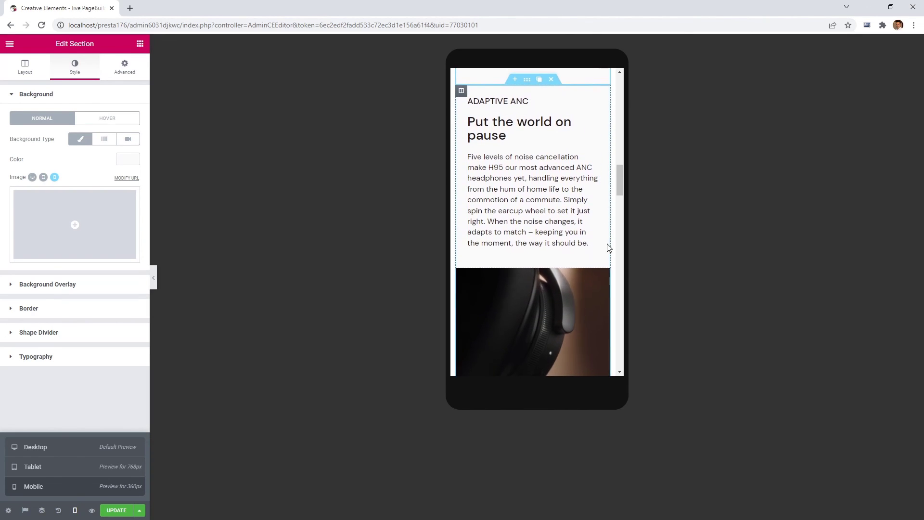
scroll(594, 149, "up", 3)
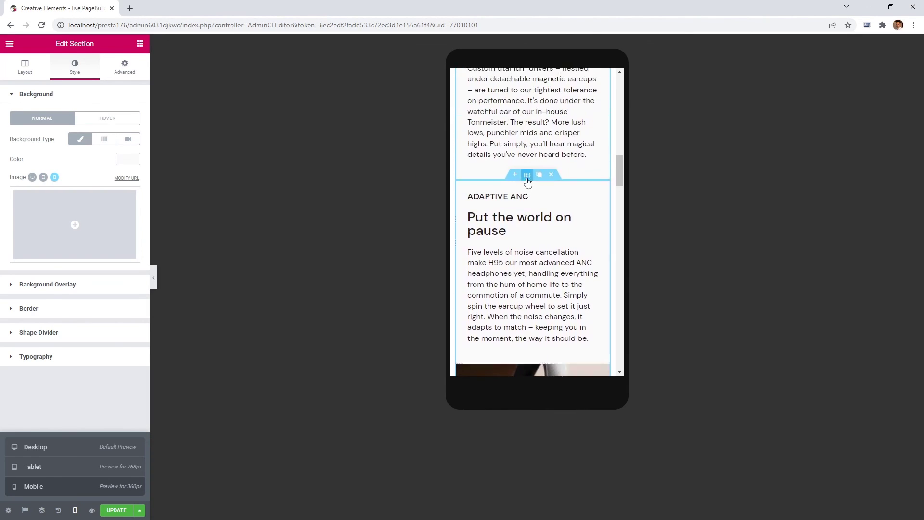
left_click(527, 177)
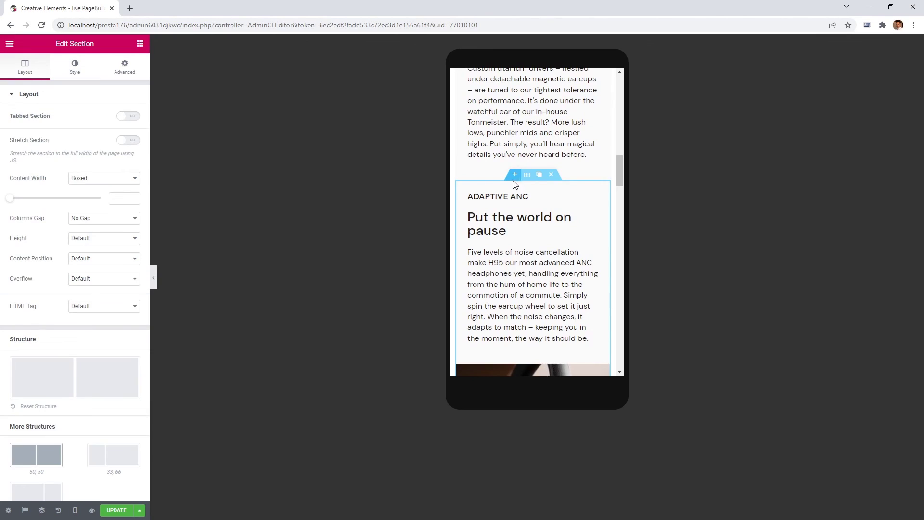
left_click(130, 72)
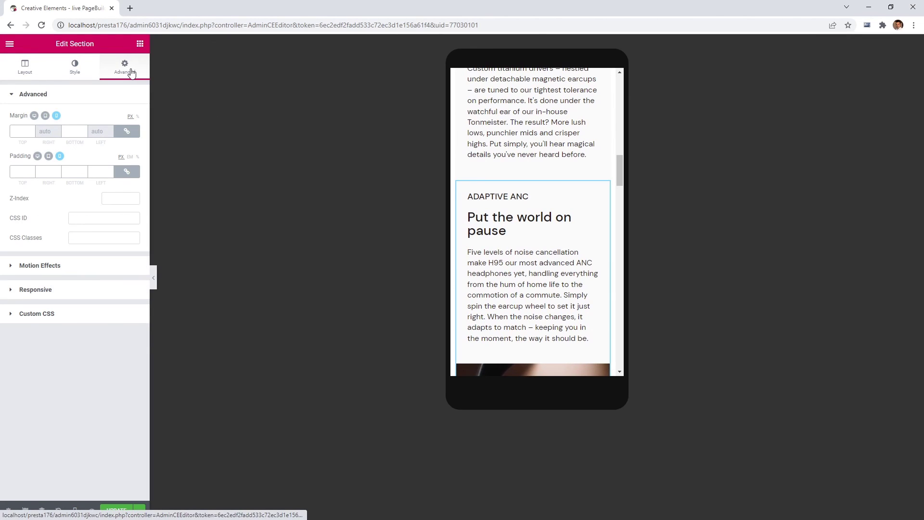
left_click(78, 290)
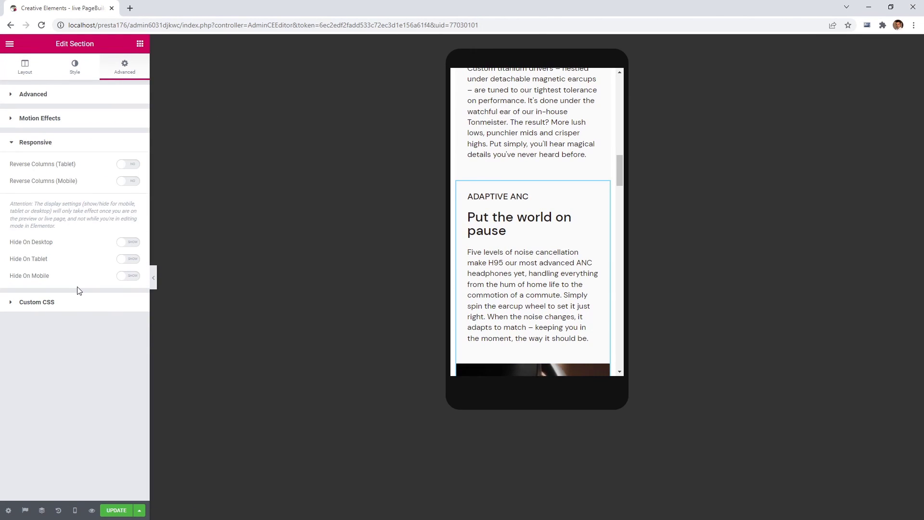
left_click(121, 182)
Set the mobile center padding of the image carousel under "Almost-unreal comfort" to 0.
left_click_drag(622, 172, 617, 216)
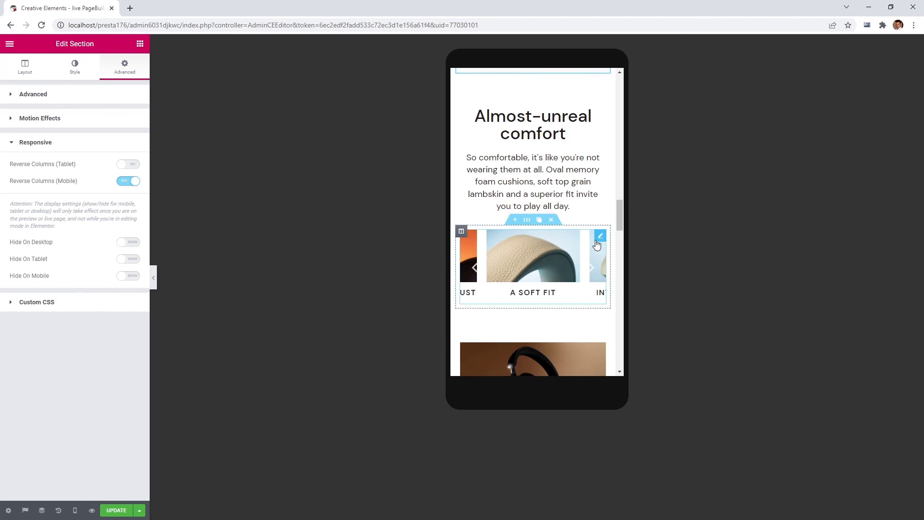
left_click(601, 237)
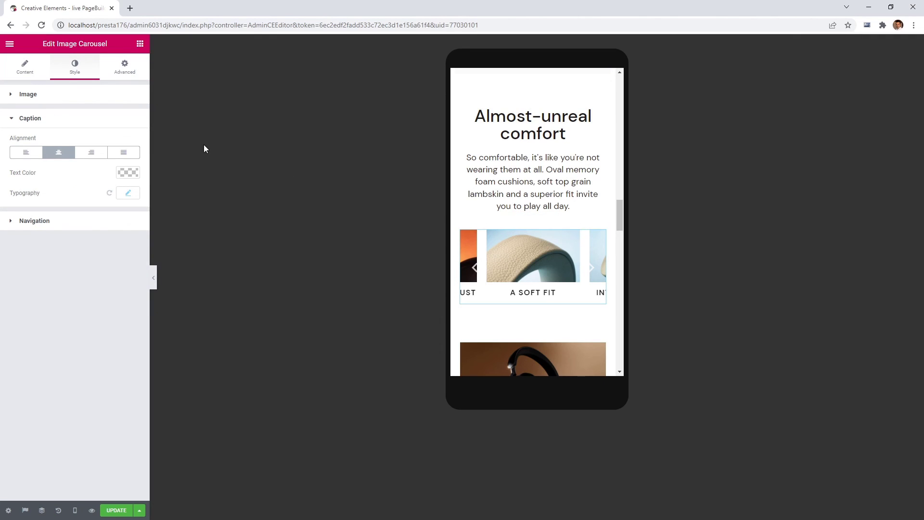
left_click(27, 73)
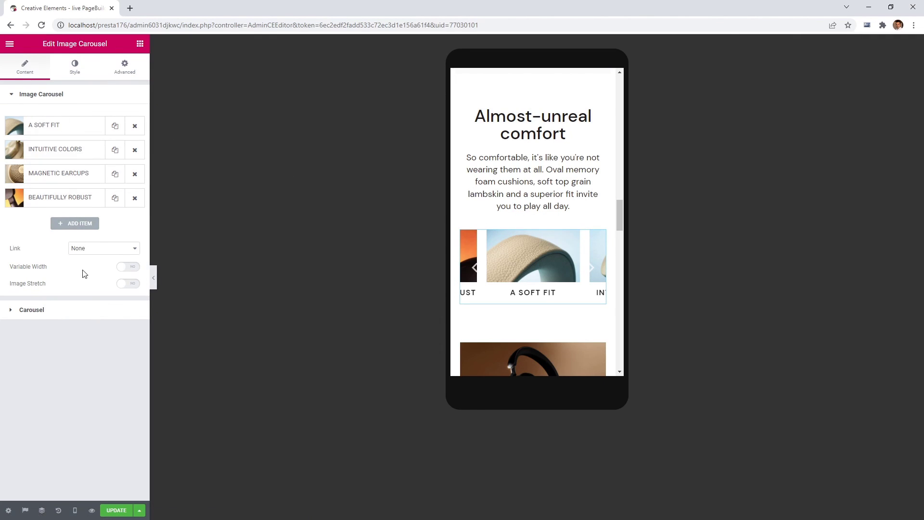
left_click(88, 311)
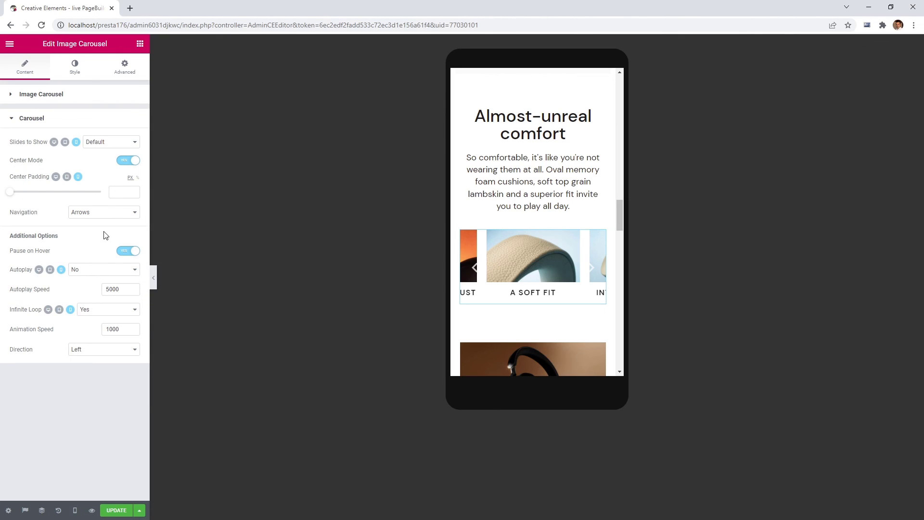
left_click(116, 191)
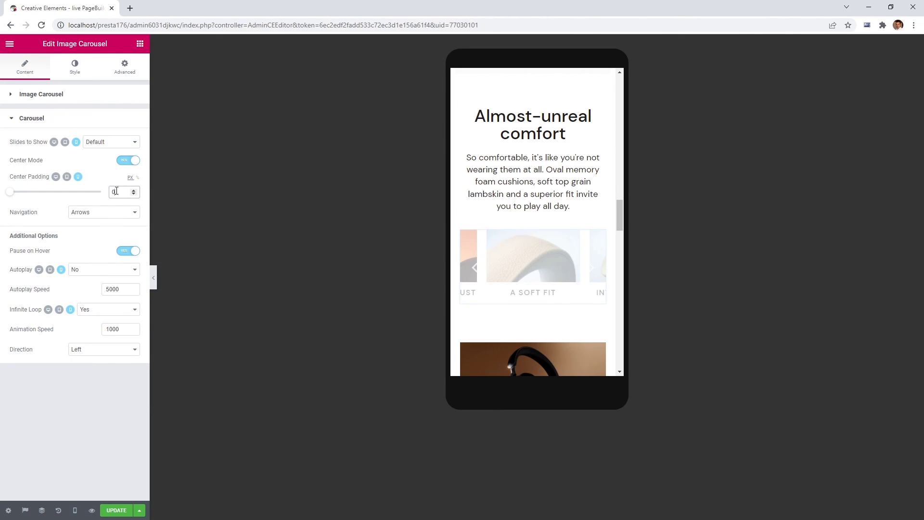
type("0")
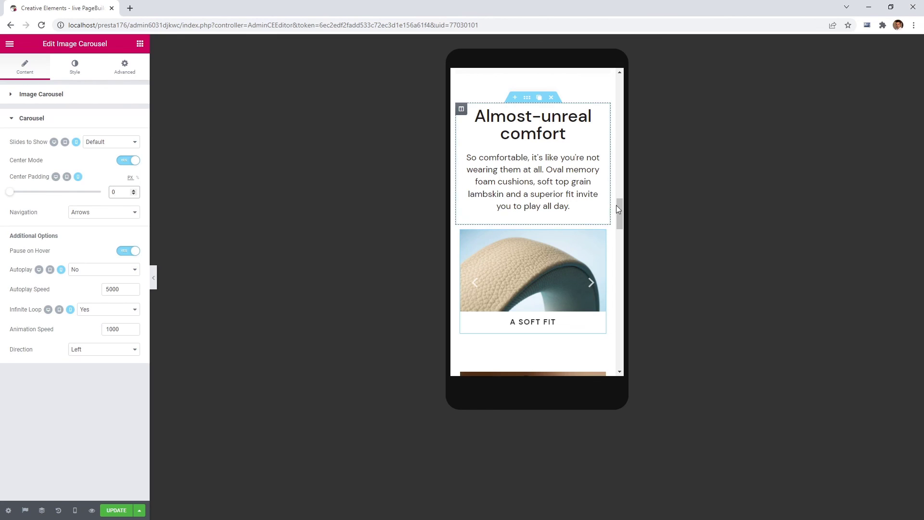
Return the responsive view to desktop and save the updated product description.
mouse_move(619, 206)
left_mouse_down()
mouse_move(619, 261)
mouse_move(620, 203)
left_mouse_up()
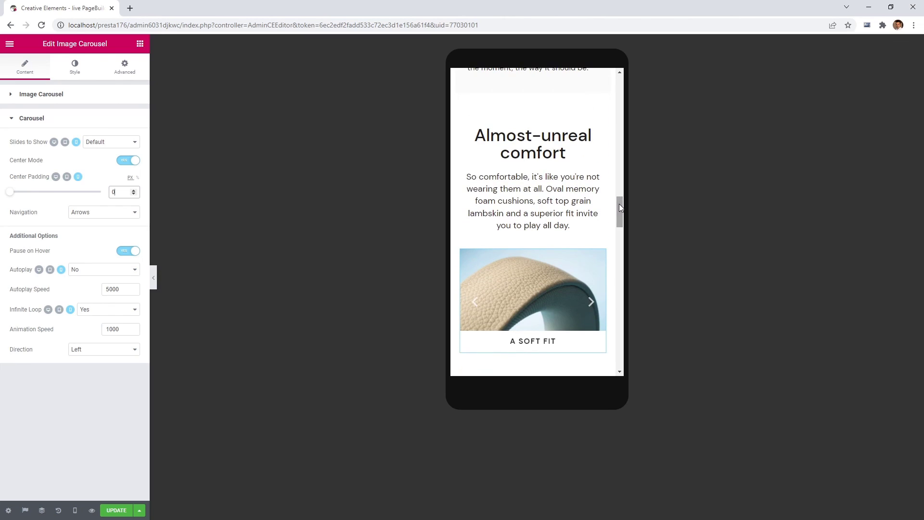
left_click(74, 511)
left_click(40, 453)
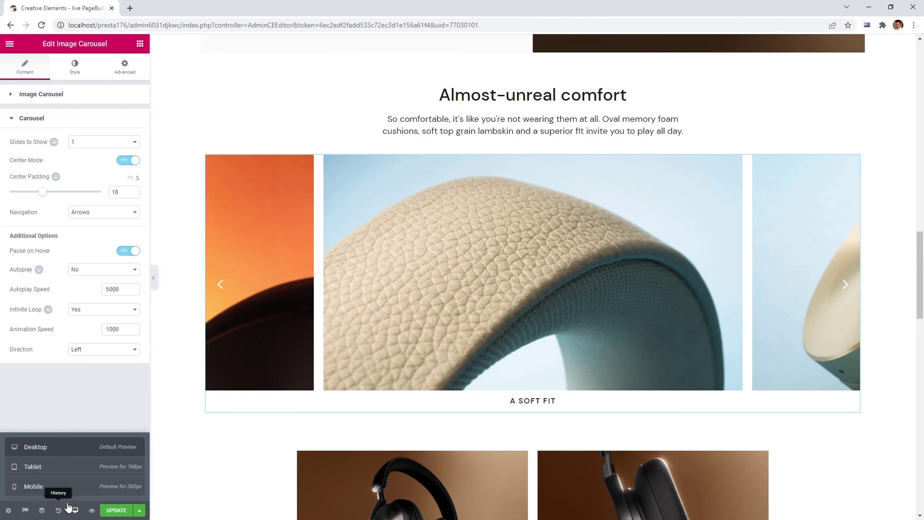
left_click(74, 511)
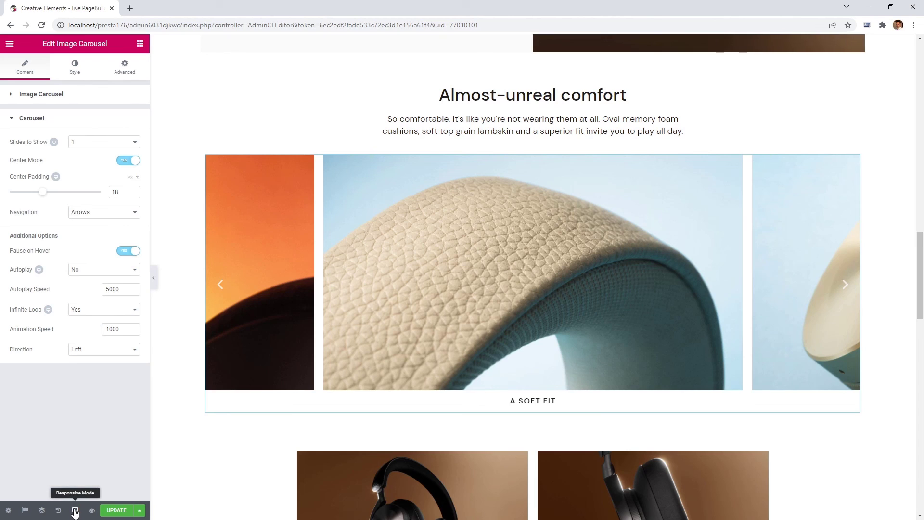
left_click(118, 510)
Preview the saved Ultimate over-ear headphones page and browse the images in its product gallery.
left_click(92, 511)
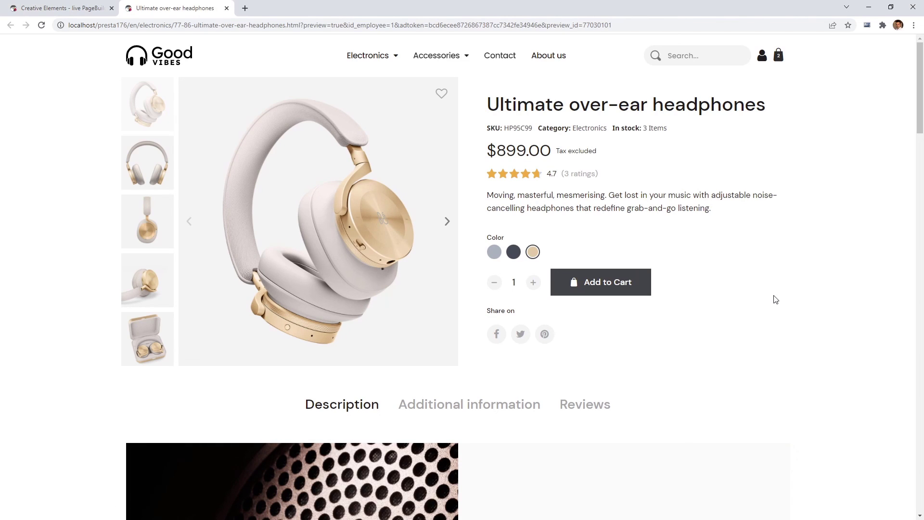
left_click(447, 223)
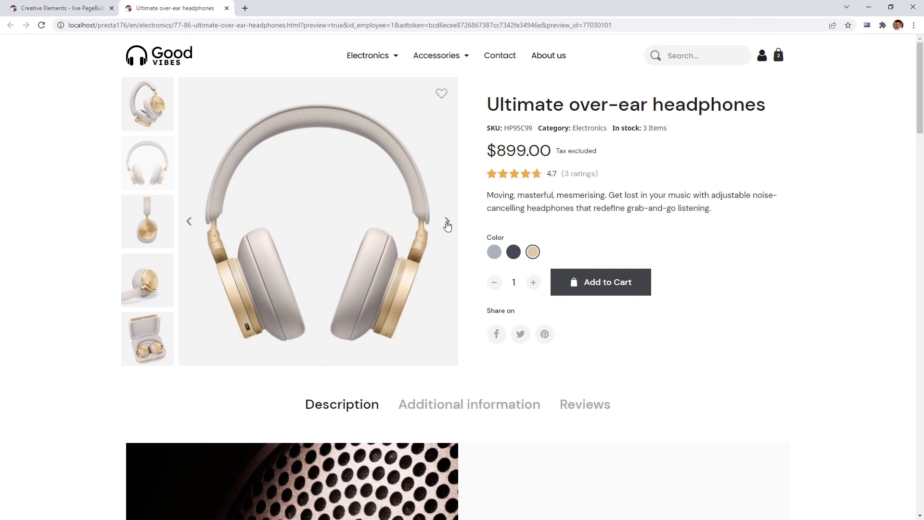
left_click(447, 223)
left_click(152, 112)
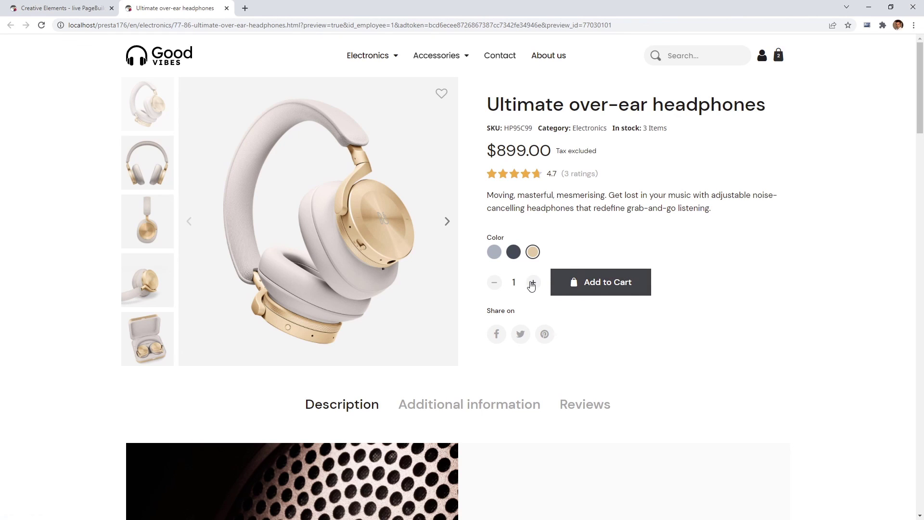
Review the product description down to the related products, sliding the "Almost-unreal comfort" image carousel forward and back.
scroll(595, 334, "down", 8)
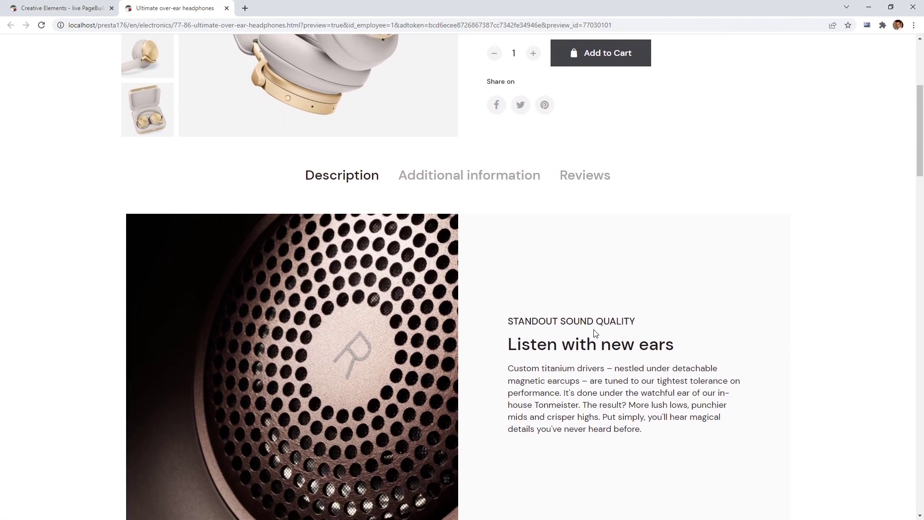
scroll(596, 334, "down", 8)
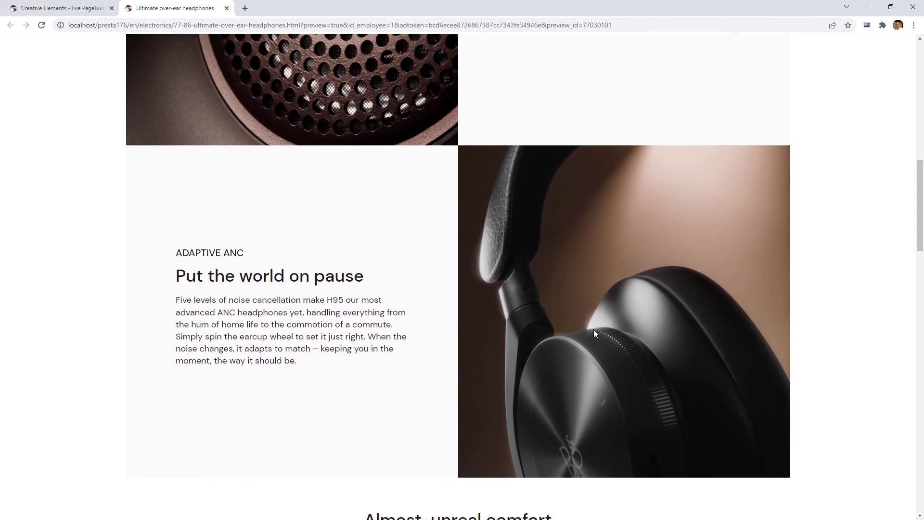
scroll(596, 333, "down", 7)
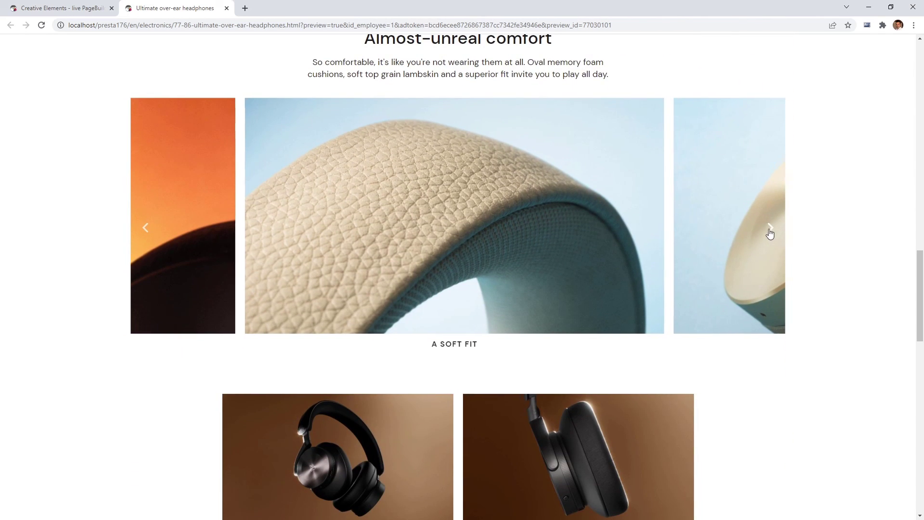
left_click(769, 230)
left_click_drag(331, 225, 487, 235)
scroll(817, 312, "down", 7)
scroll(819, 312, "down", 4)
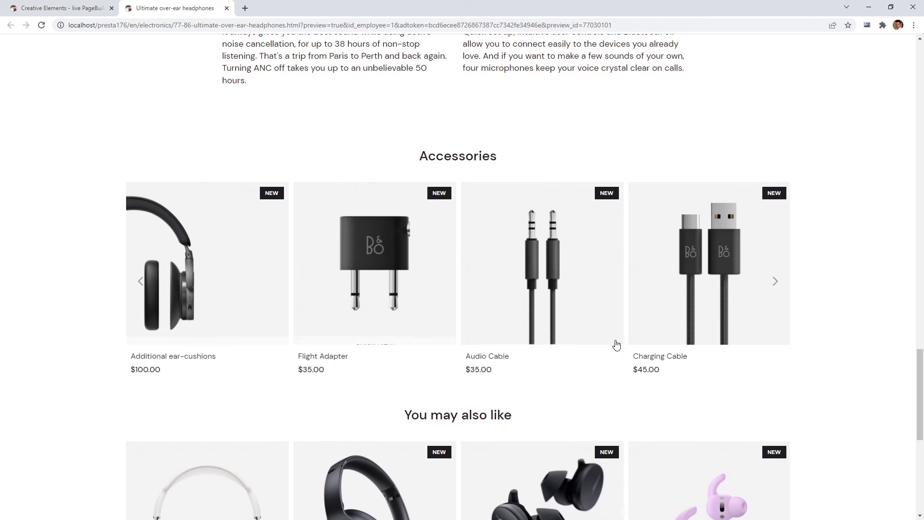
scroll(569, 342, "down", 3)
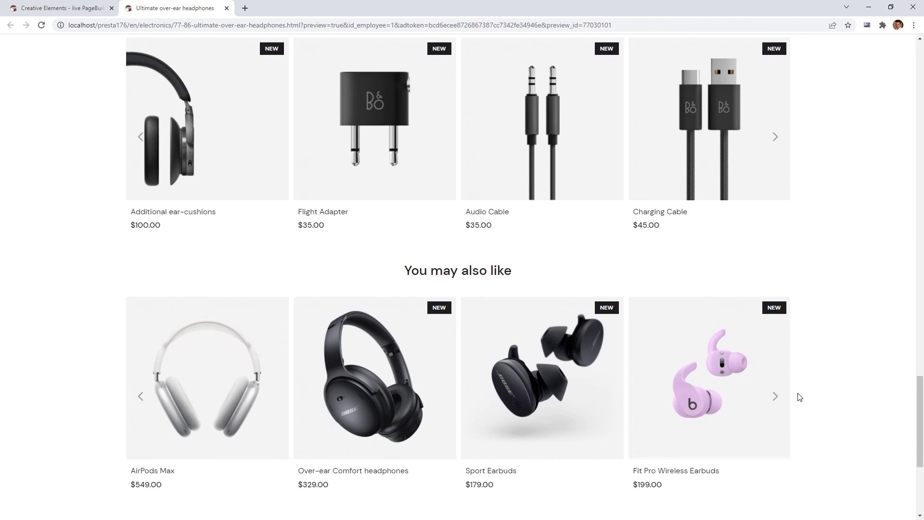
View the headphones' additional information and reviews, and return to the description.
scroll(800, 396, "up", 20)
scroll(805, 398, "up", 4)
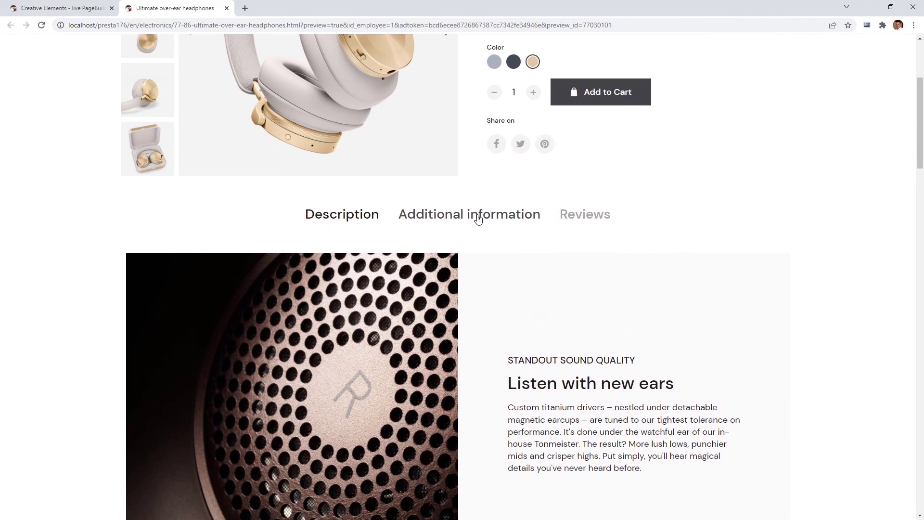
left_click(478, 216)
scroll(481, 219, "down", 1)
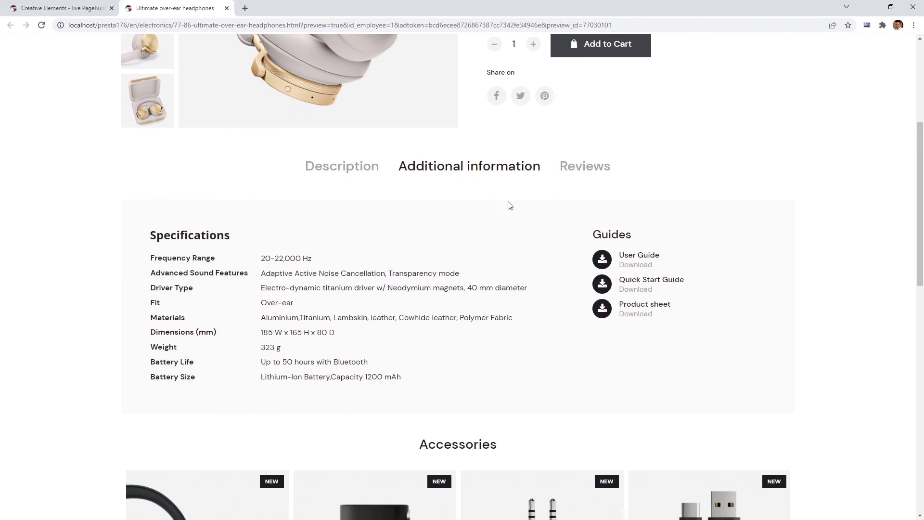
left_click(566, 171)
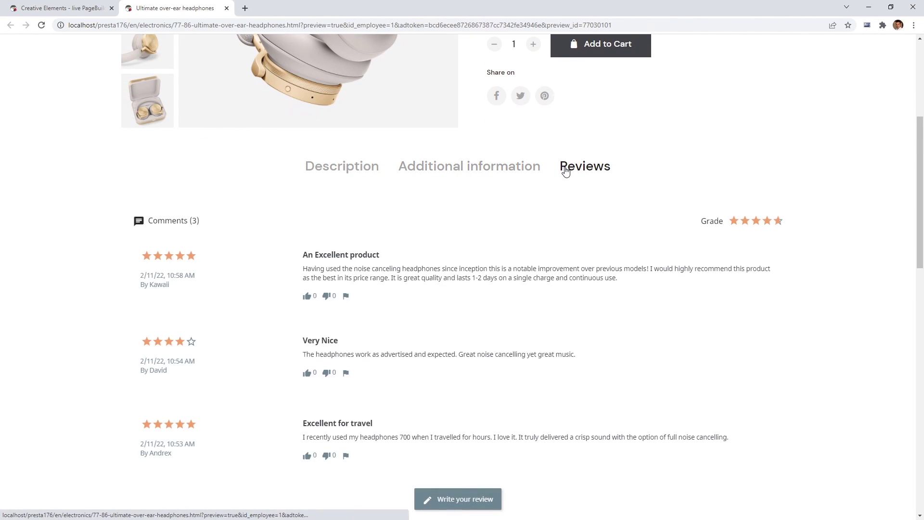
left_click(474, 168)
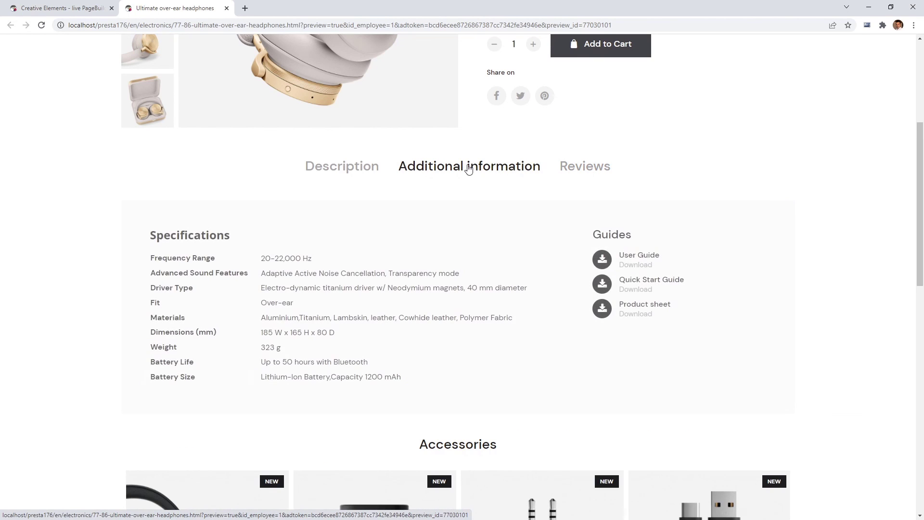
left_click(320, 170)
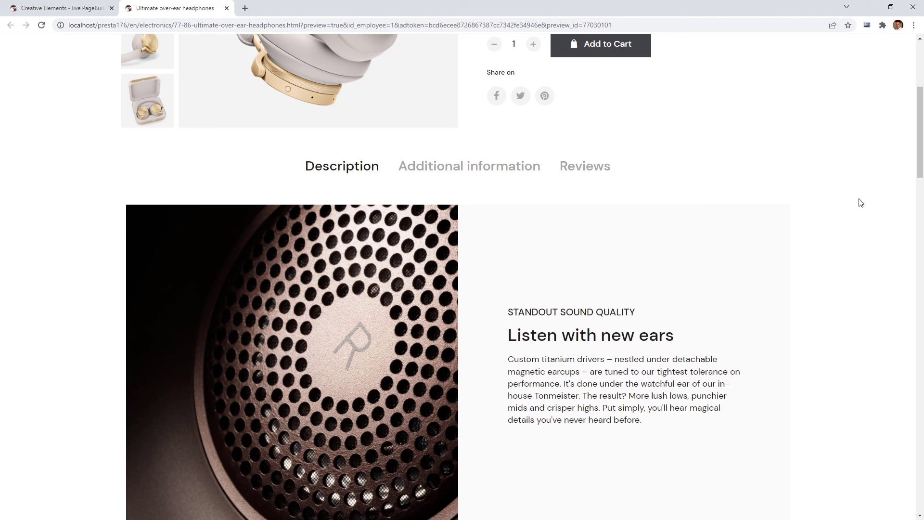
Open the AirPods Max product page from the "You may also like" products and examine its description.
scroll(861, 203, "down", 15)
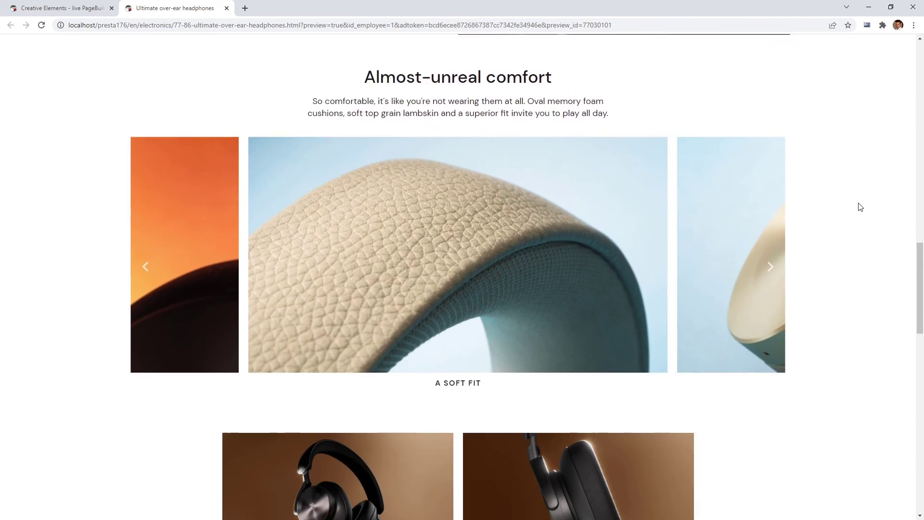
scroll(861, 207, "down", 12)
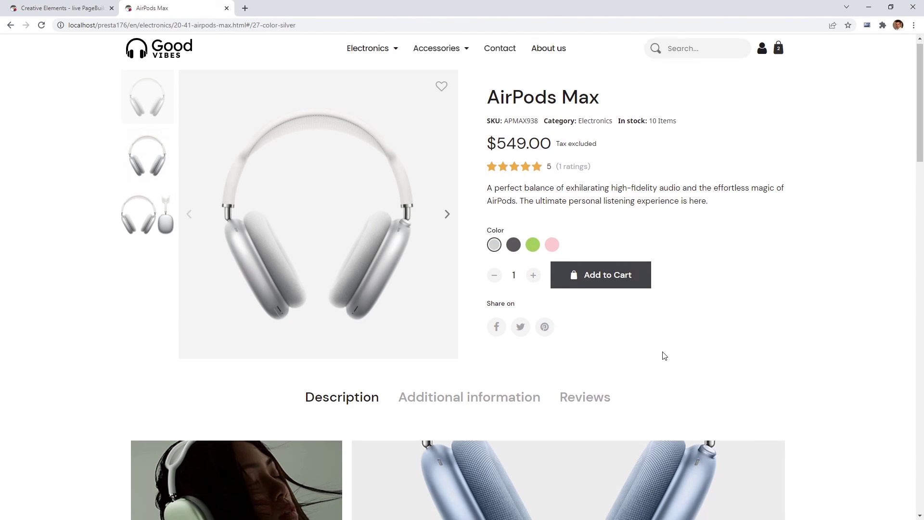
scroll(662, 354, "down", 5)
scroll(555, 326, "down", 10)
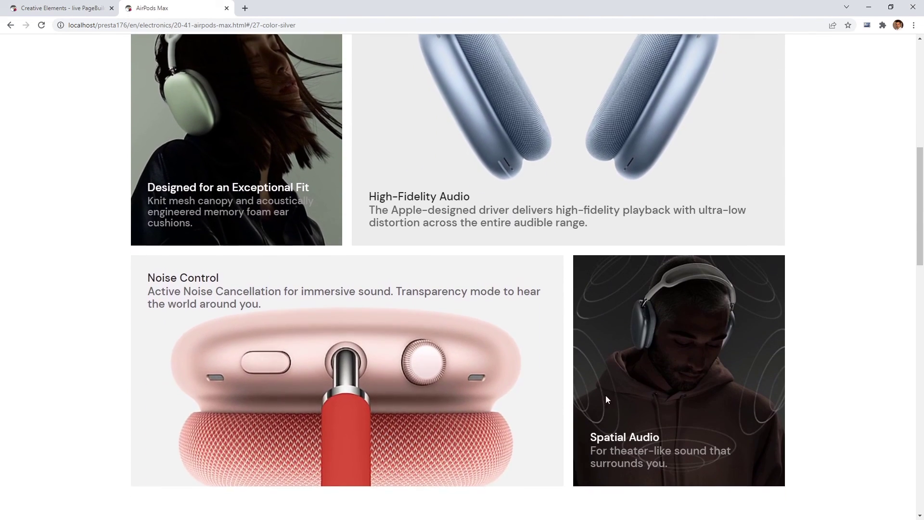
scroll(473, 279, "down", 3)
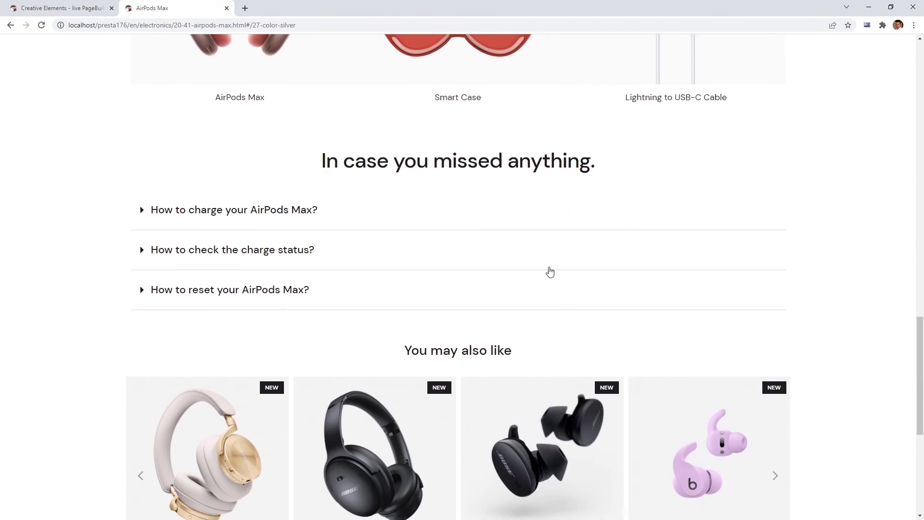
Expand and collapse the "How to charge your AirPods Max?" question and look over the related products below.
left_click(254, 212)
left_click(254, 212)
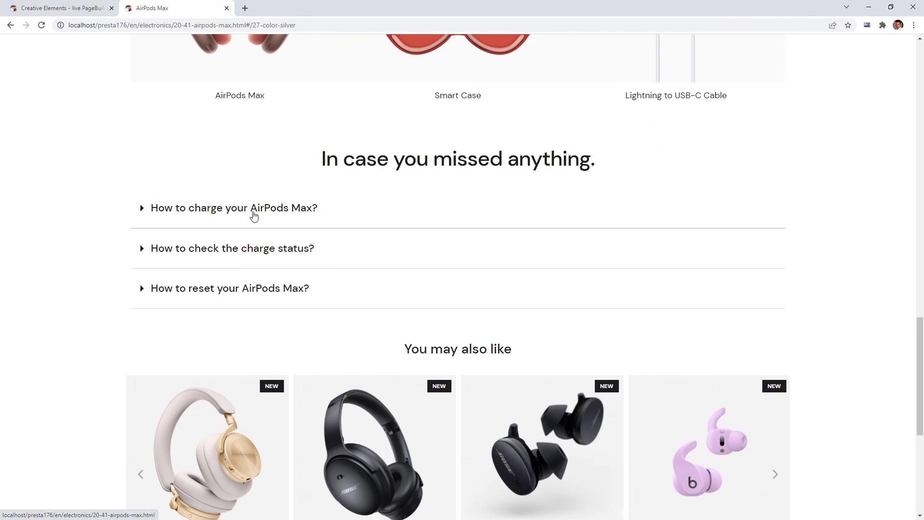
scroll(373, 264, "down", 3)
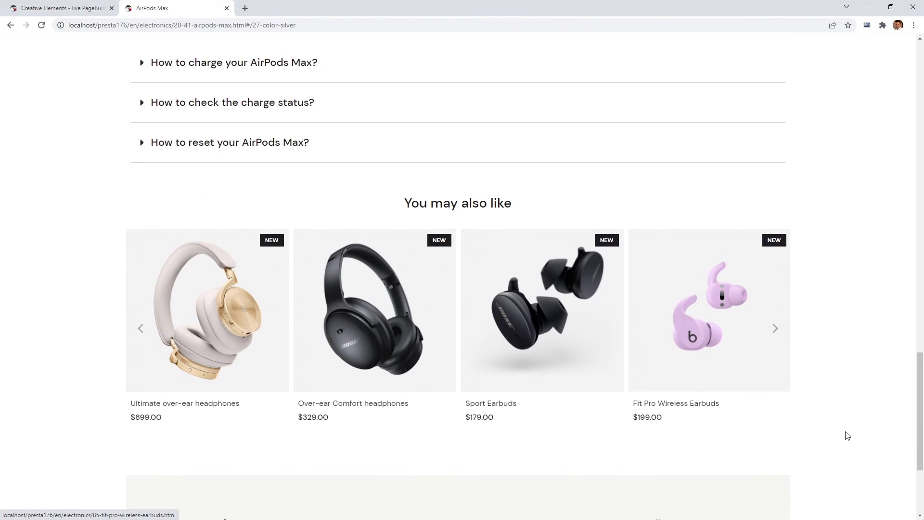
View the customer reviews of AirPods Max and go back to its description.
scroll(848, 436, "up", 15)
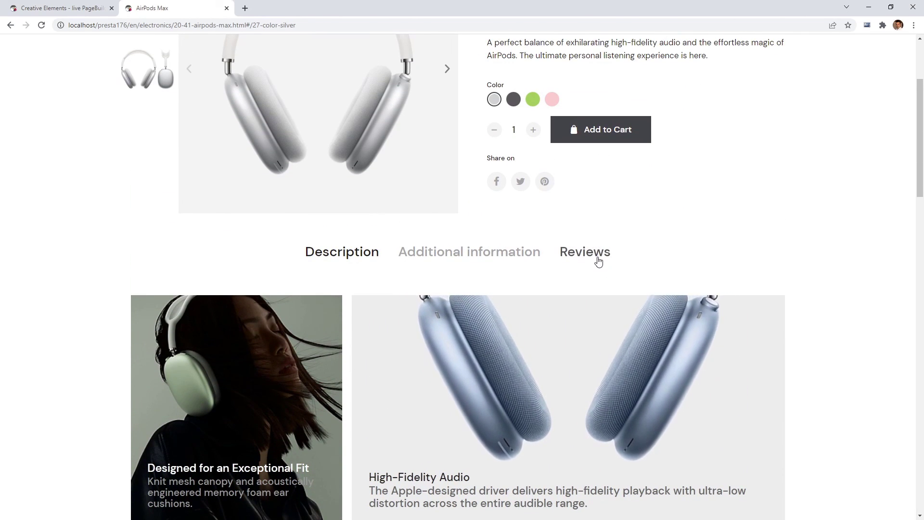
left_click(599, 261)
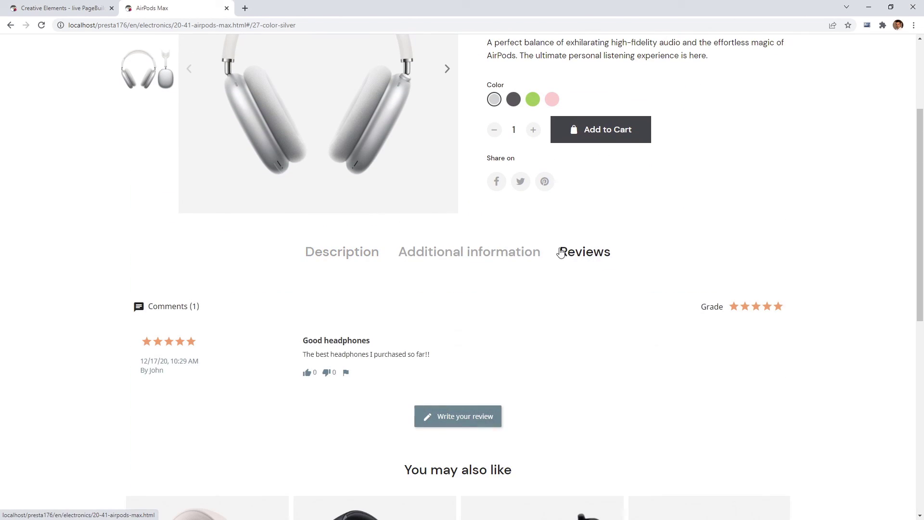
left_click(341, 252)
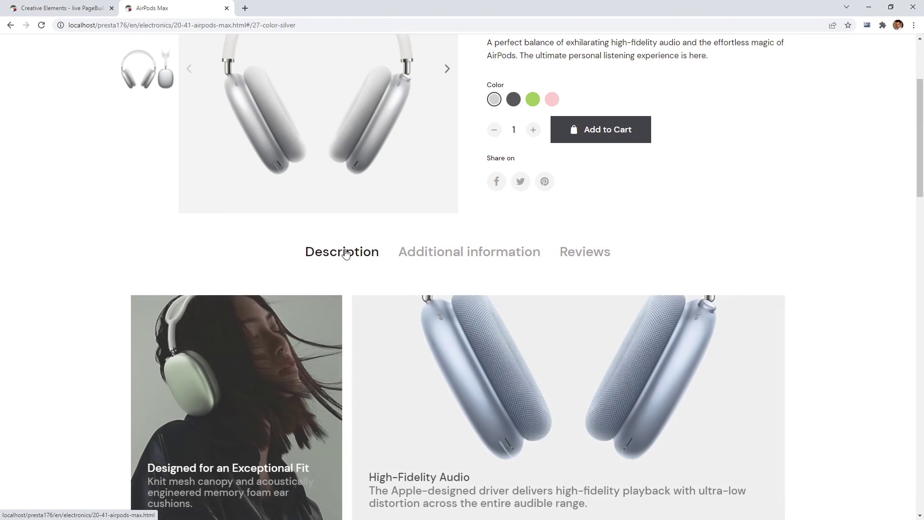
Open the Ultimate over-ear headphones page from the "You may also like" products of AirPods Max.
scroll(393, 299, "down", 1)
scroll(392, 298, "down", 20)
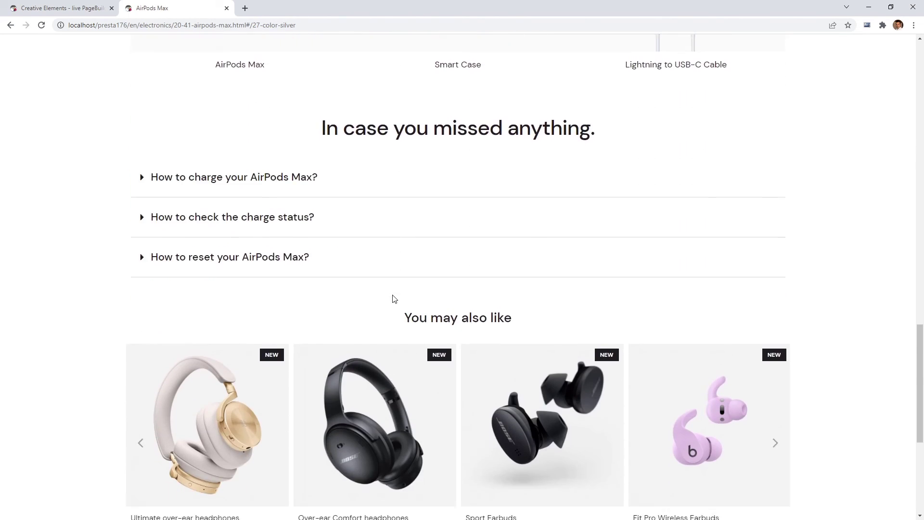
scroll(393, 298, "down", 2)
left_click(266, 310)
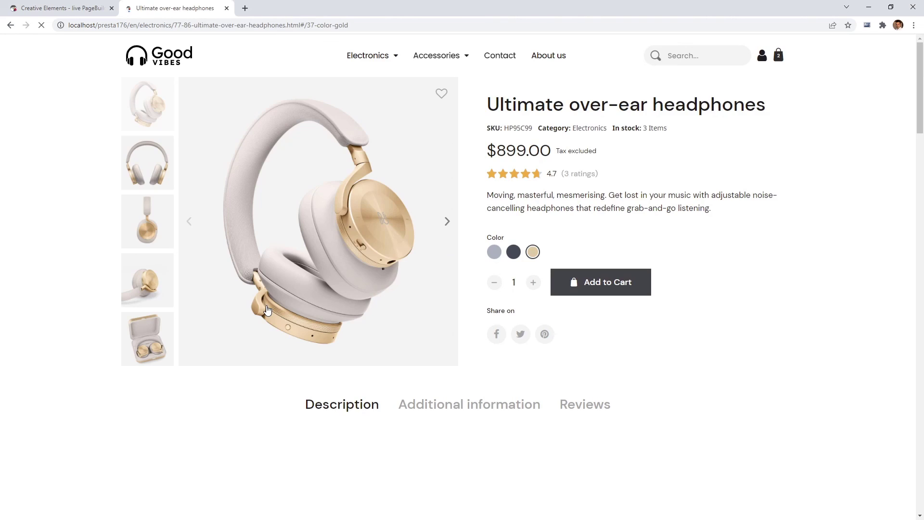